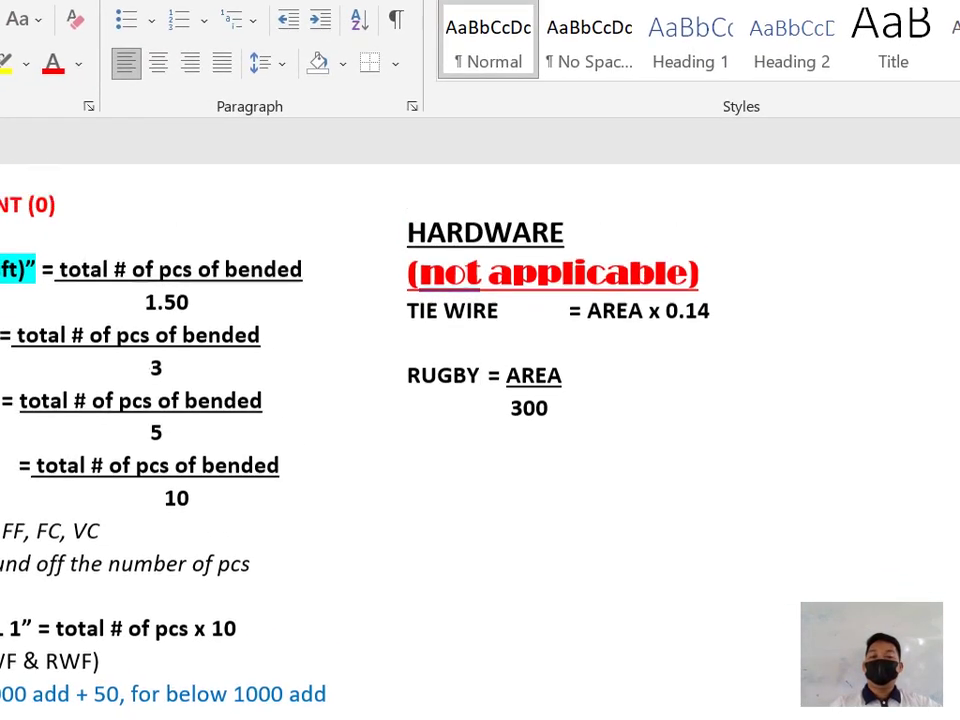
Step: Review the tie wire and rugby formulas, and minimize the Word document and file browser to return to the AutoCAD drawing
scroll(480, 420, "up", 3)
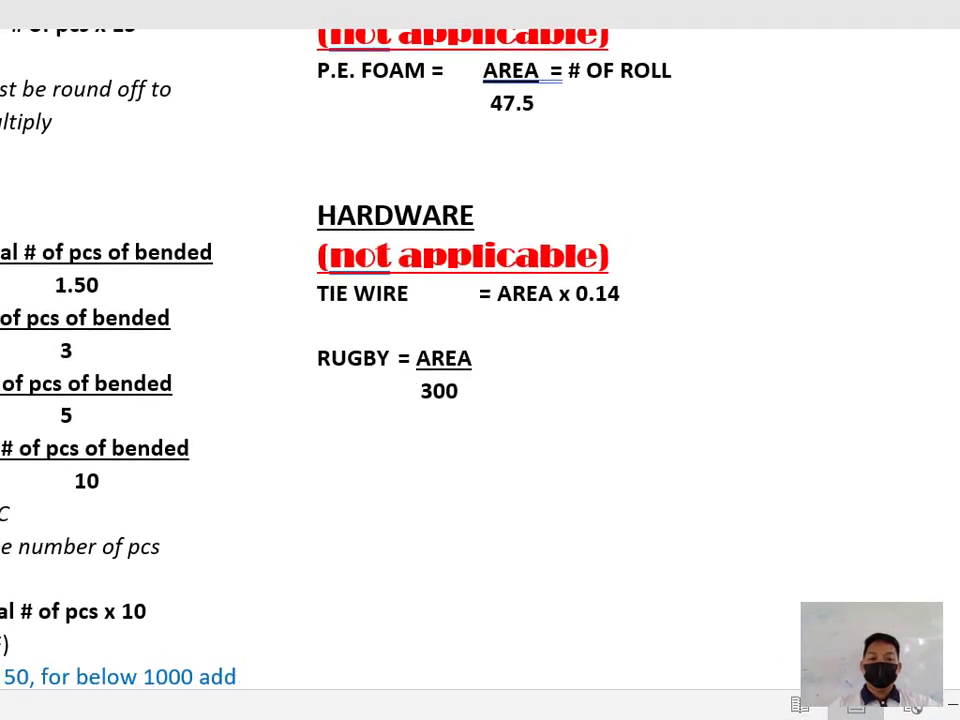
double_click(443, 358)
left_click(458, 391)
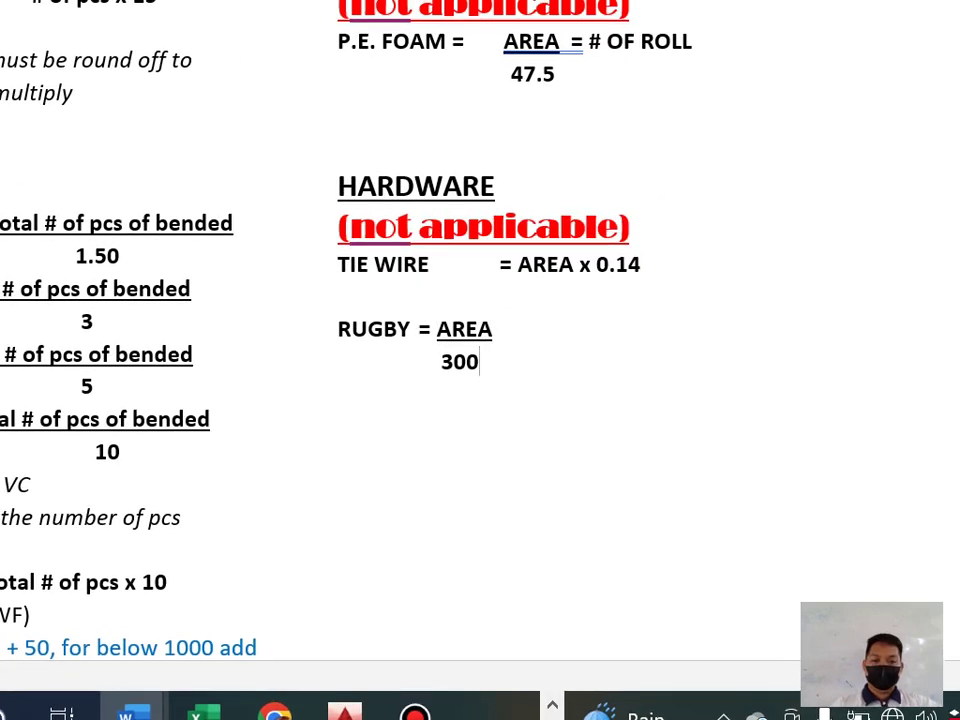
scroll(400, 400, "down", 4)
scroll(400, 400, "up", 3)
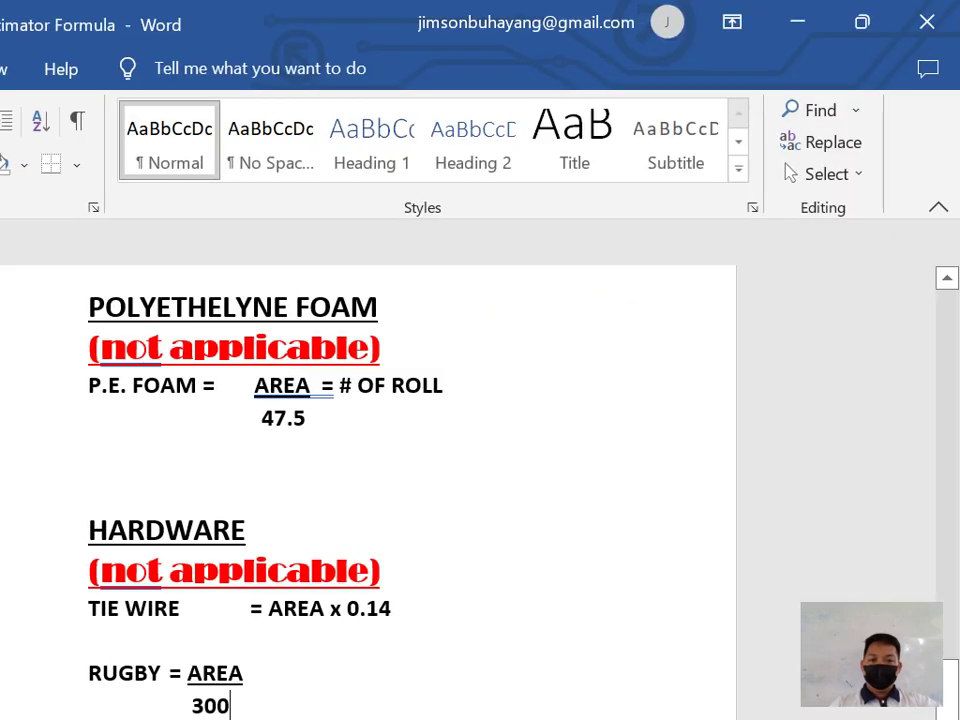
left_click(797, 21)
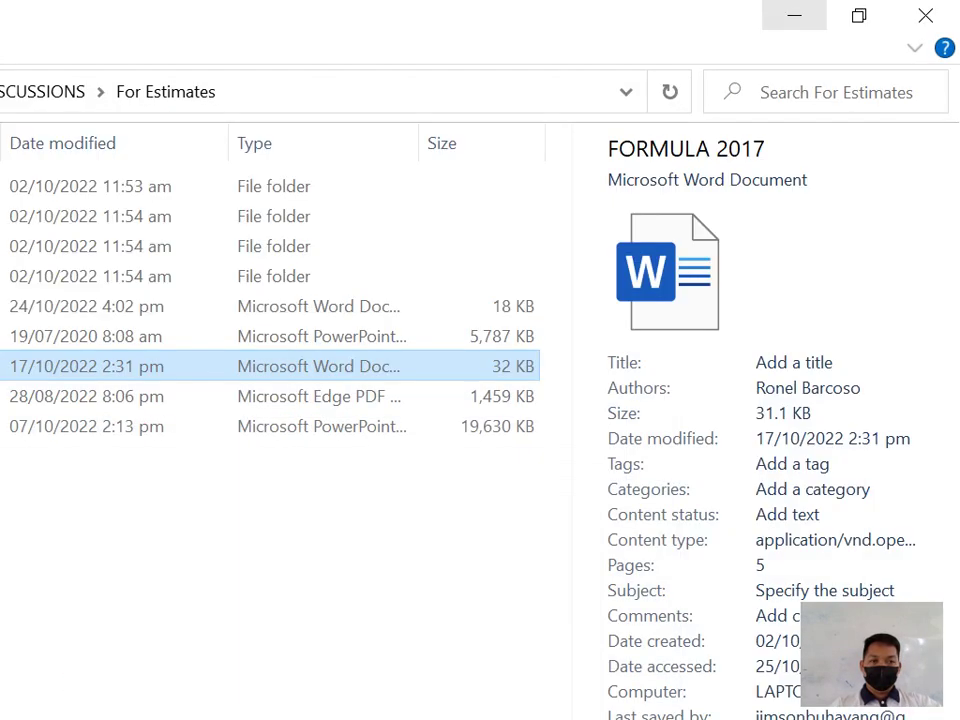
left_click(794, 15)
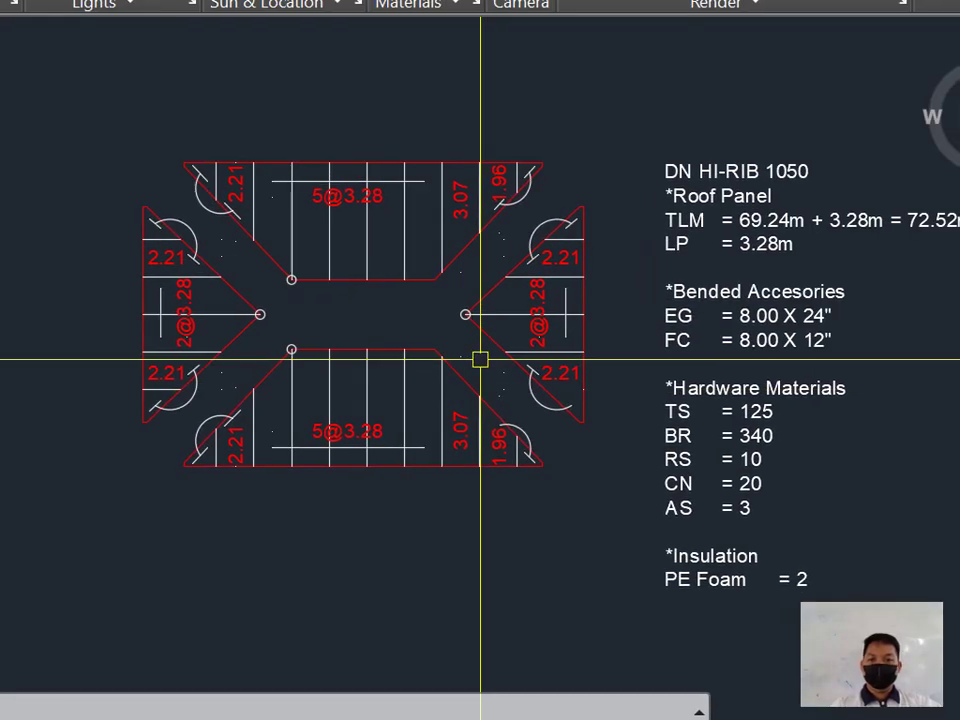
Step: Move the completed hip roof example, including its plans, panel layout and material list, further up to free space below it
scroll(480, 359, "down", 5)
scroll(493, 354, "up", 5)
scroll(463, 364, "down", 2)
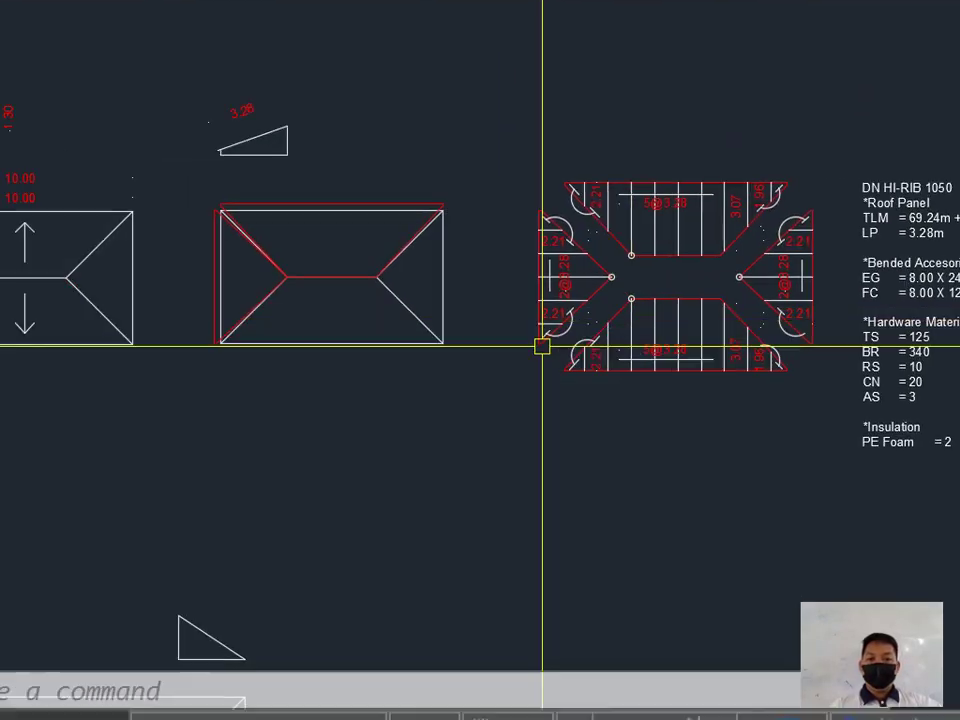
middle_click_drag(38, 345, 244, 324)
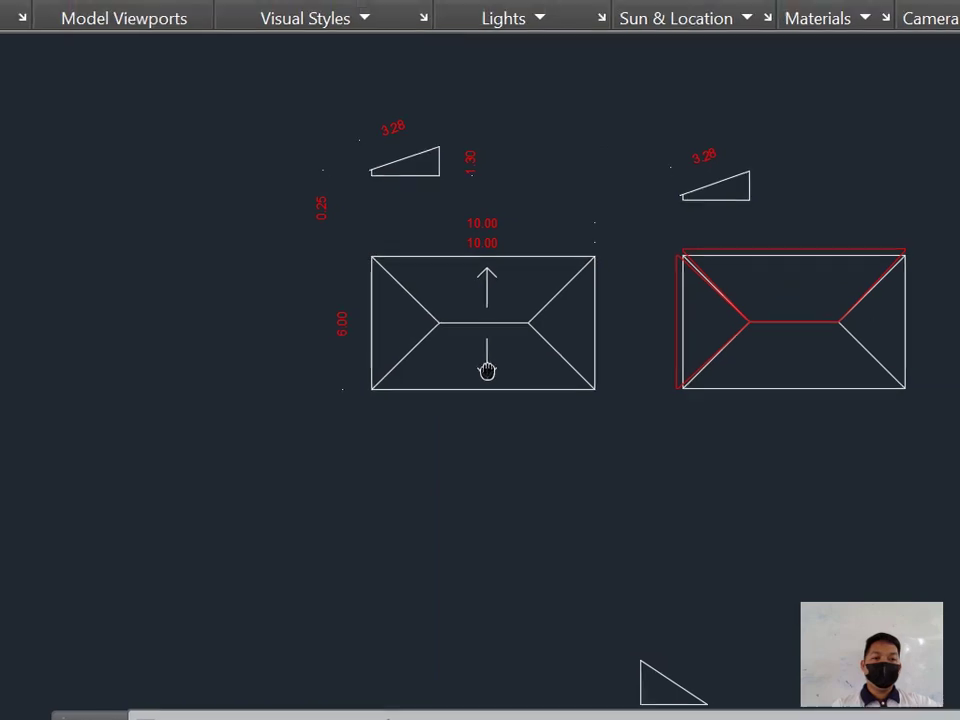
middle_click_drag(487, 371, 433, 312)
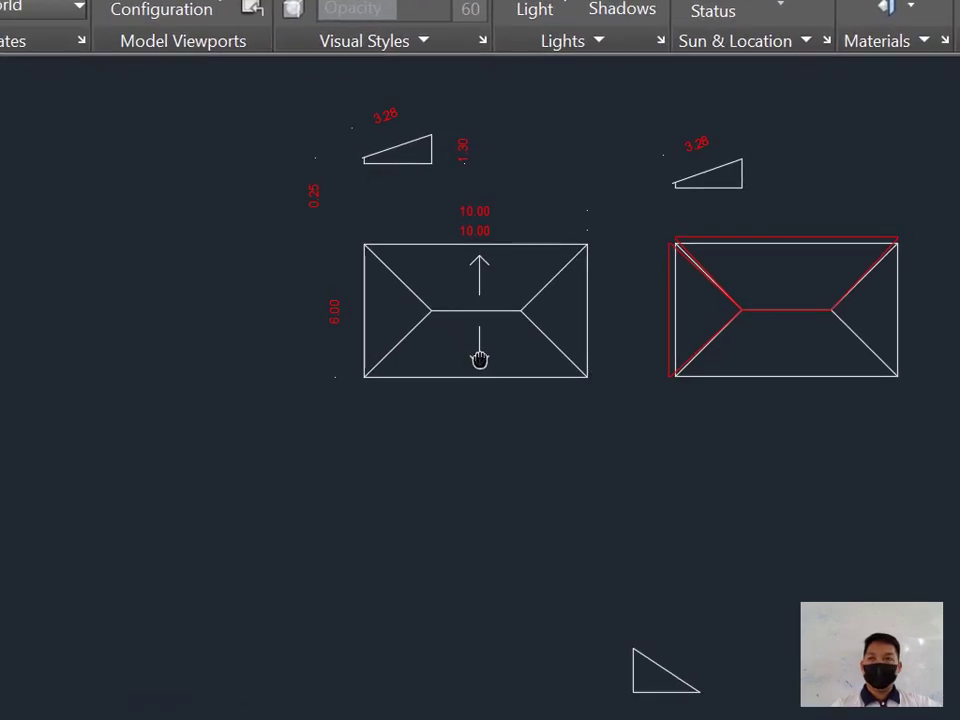
scroll(480, 359, "down", 4)
scroll(480, 358, "up", 2)
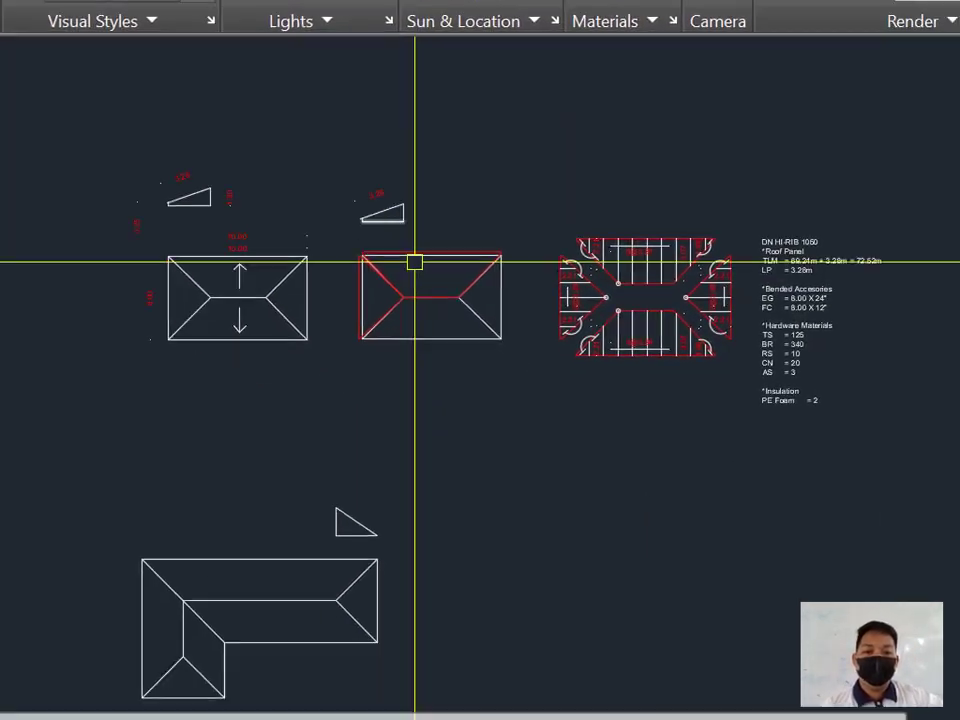
left_click(935, 456)
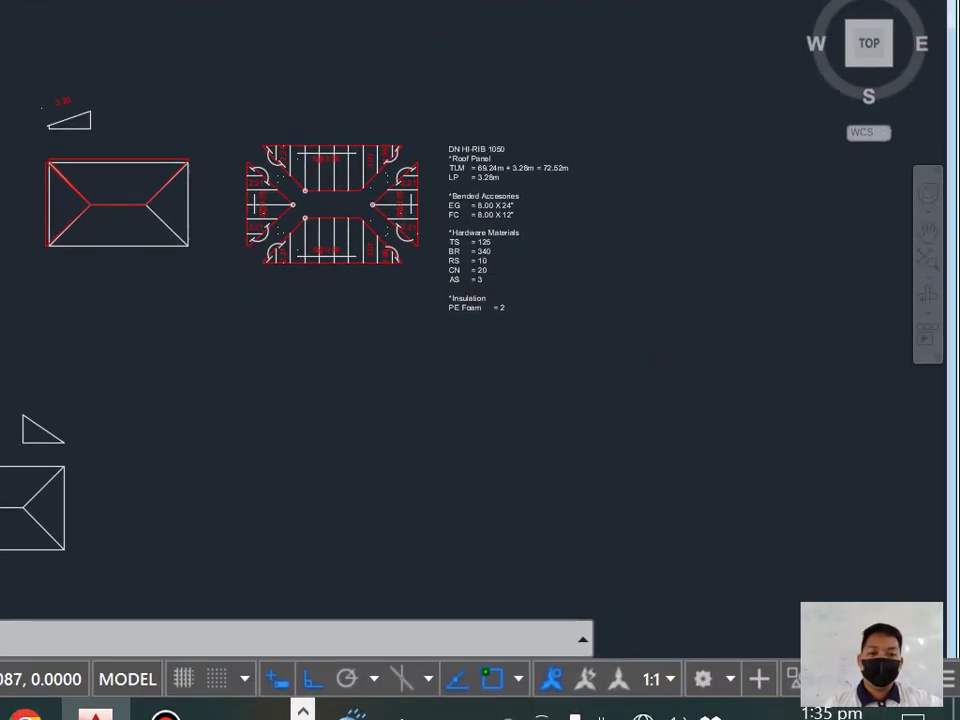
left_click(503, 290)
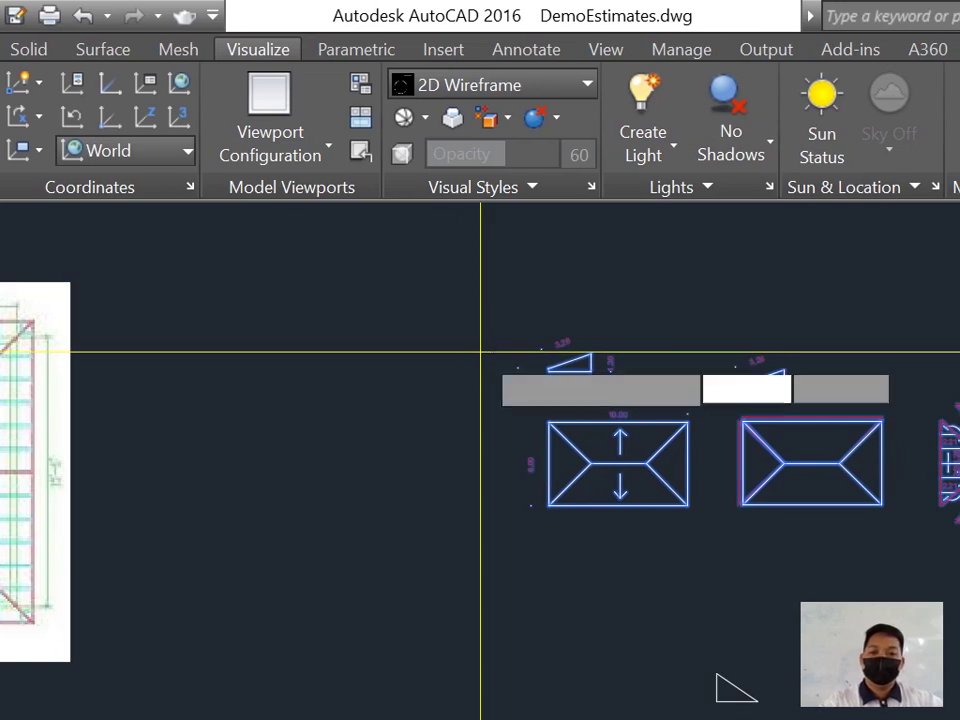
key("m")
key("space")
left_click(959, 382)
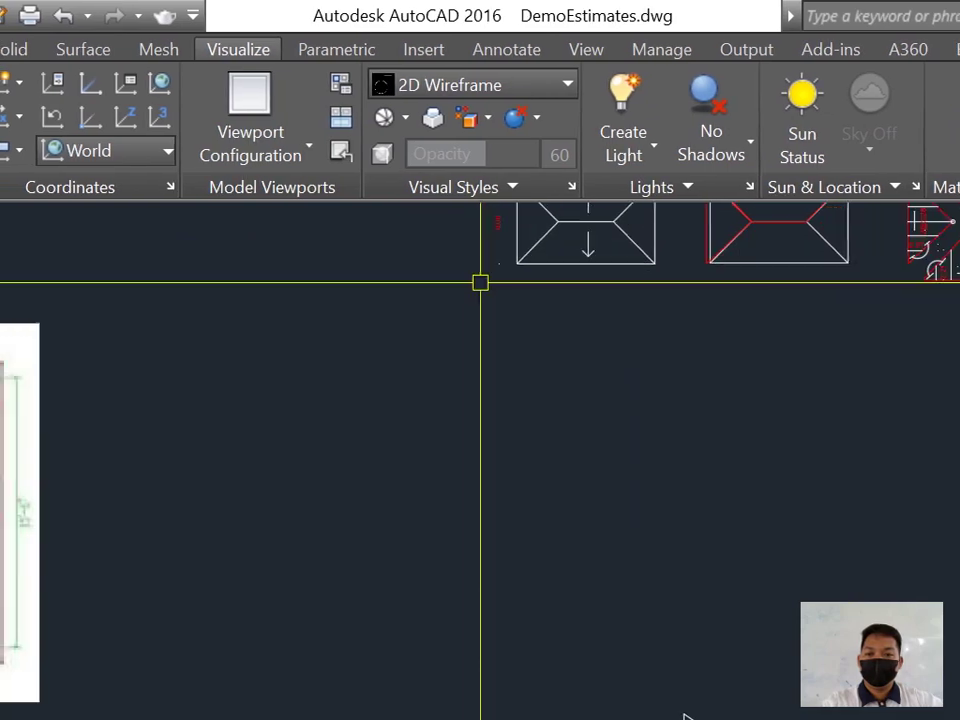
Step: Examine the dimensions on the reference hip roof framing image and on the first hip roof plan of the example
scroll(475, 368, "down", 4)
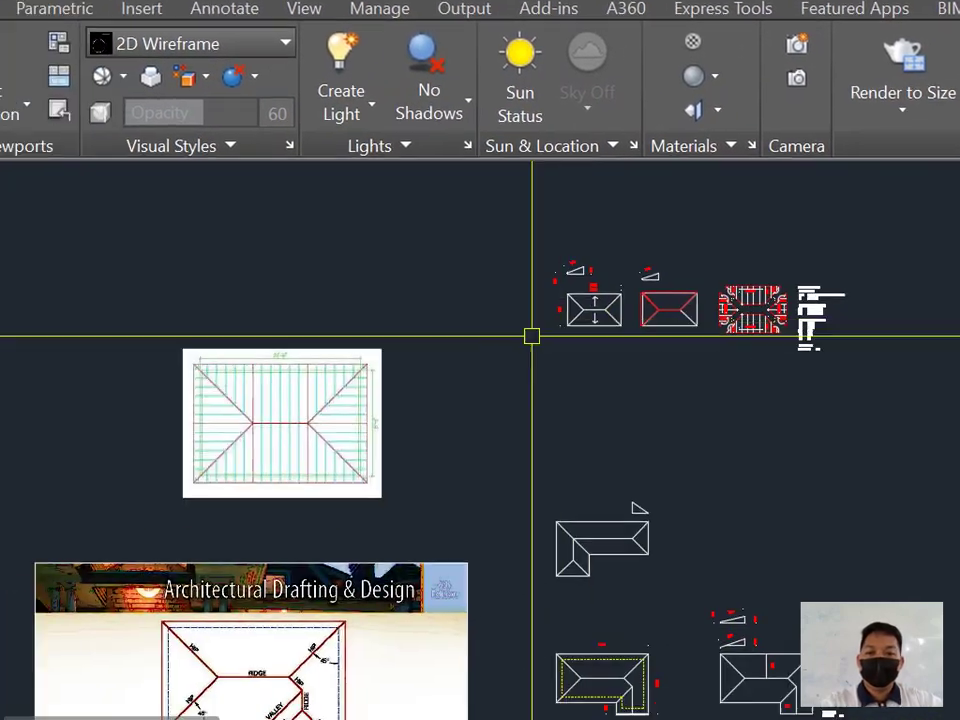
scroll(390, 375, "up", 4)
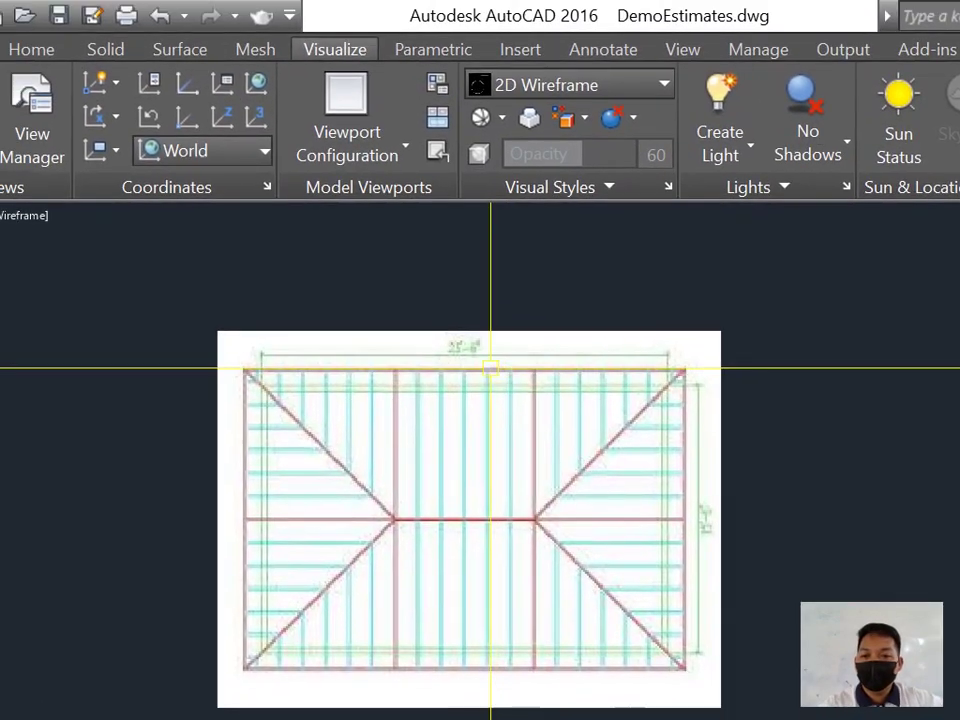
scroll(481, 355, "up", 4)
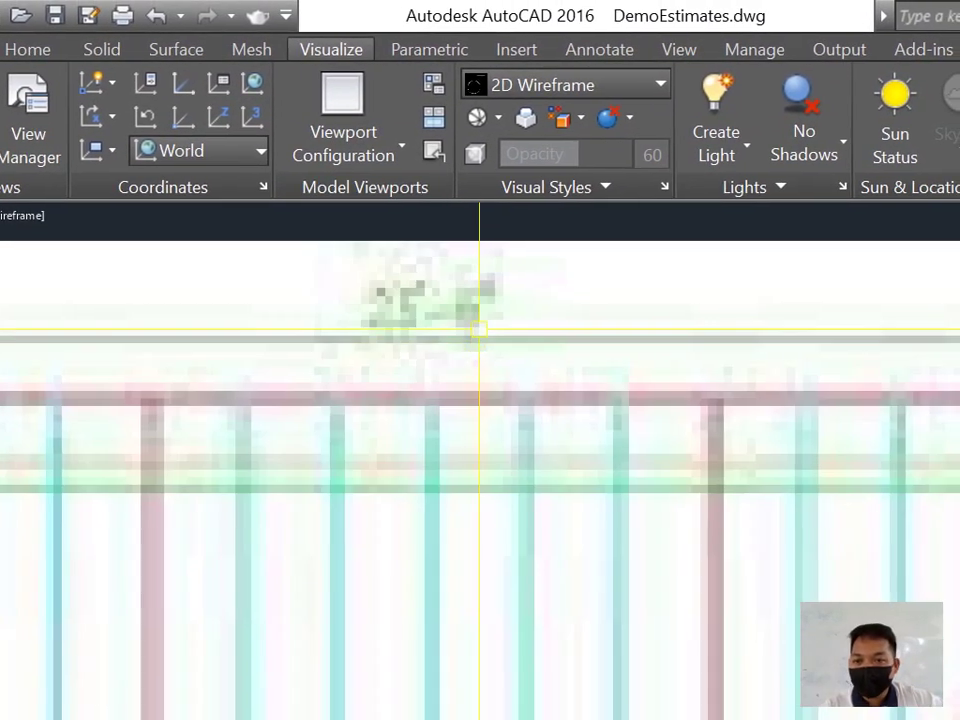
scroll(481, 340, "down", 5)
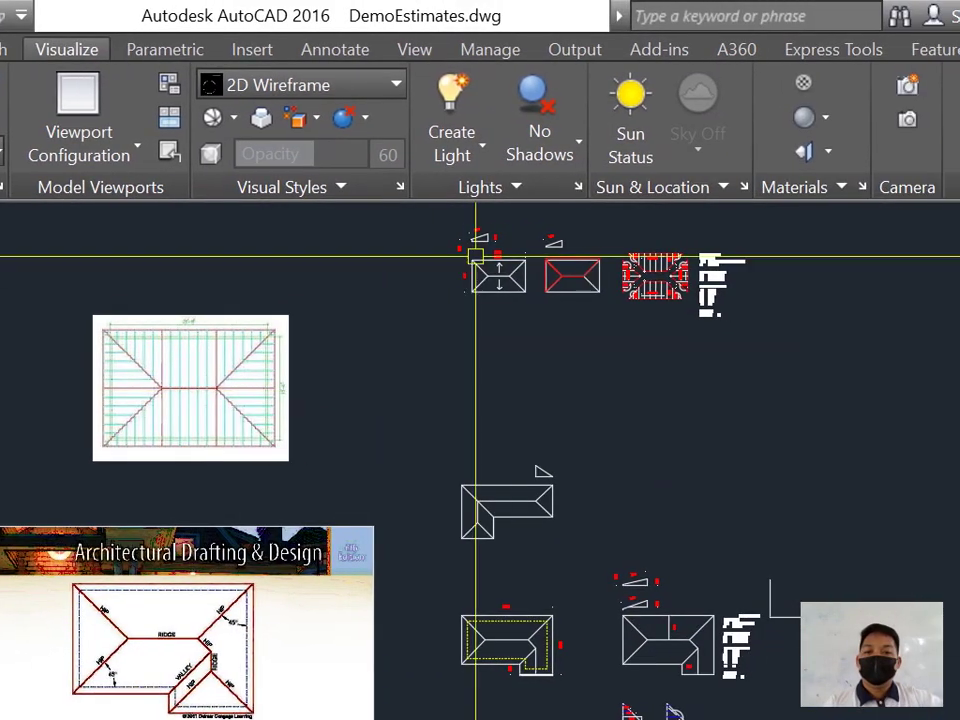
scroll(628, 238, "up", 4)
scroll(636, 236, "down", 4)
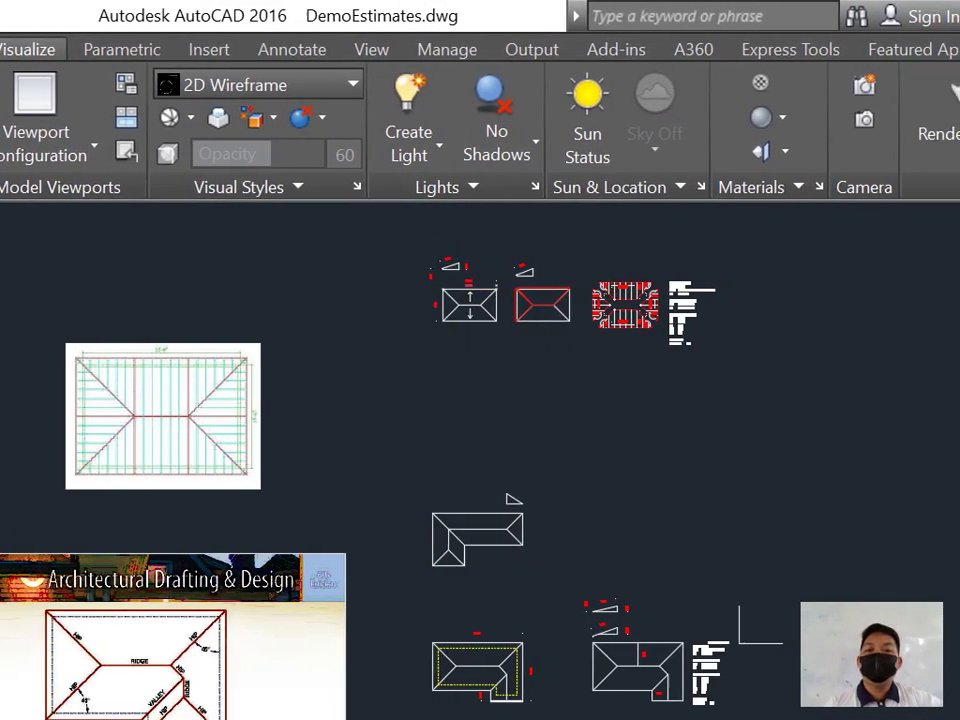
scroll(481, 294, "up", 7)
scroll(460, 276, "down", 5)
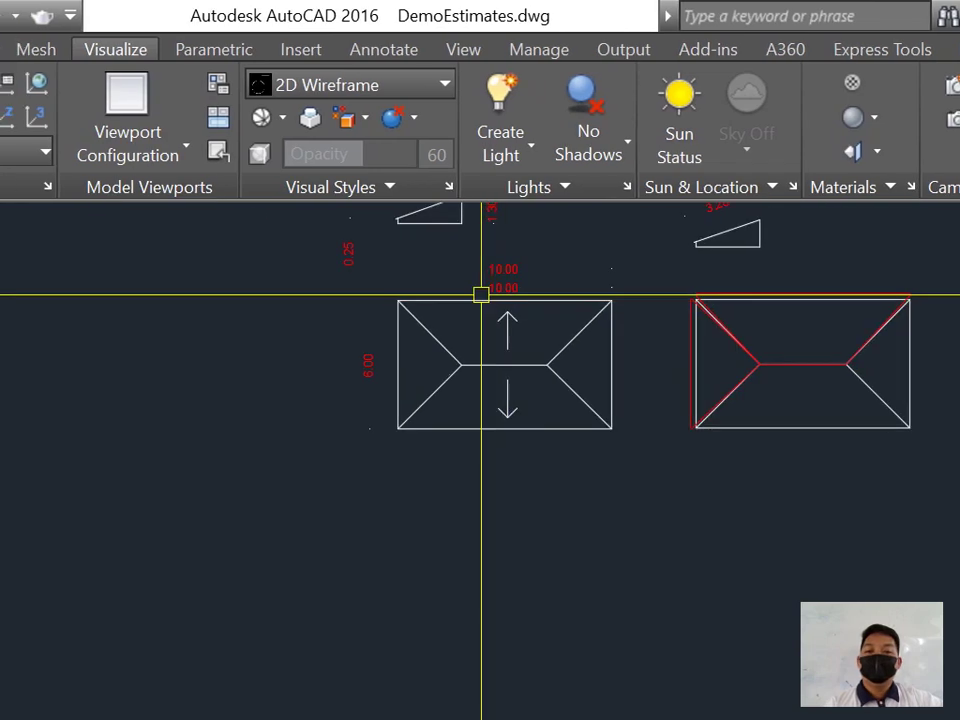
scroll(500, 370, "up", 6)
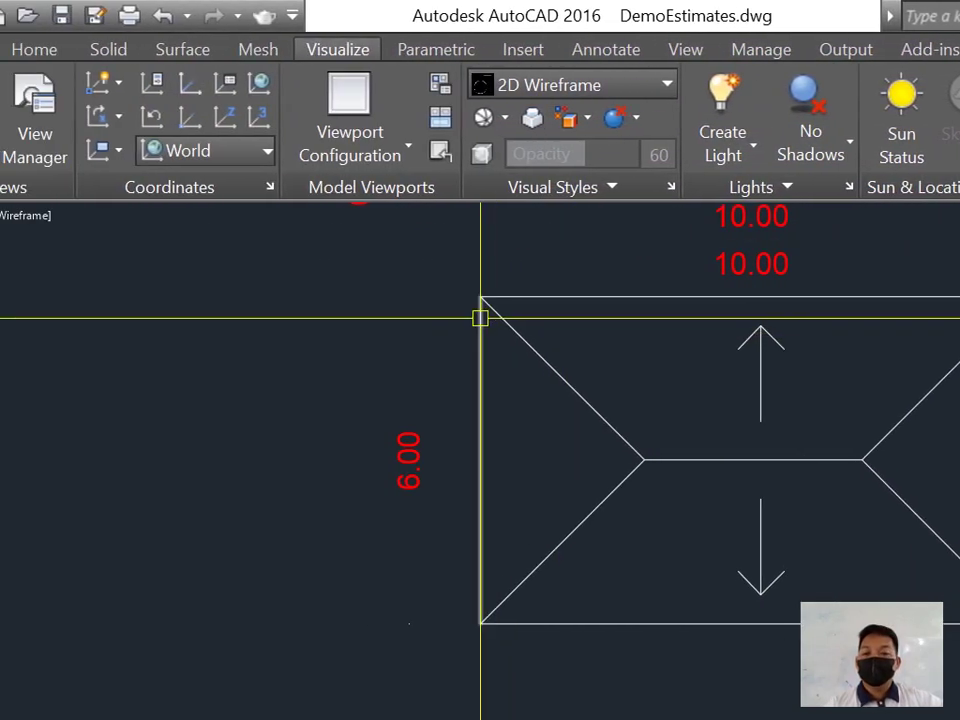
scroll(406, 418, "down", 5)
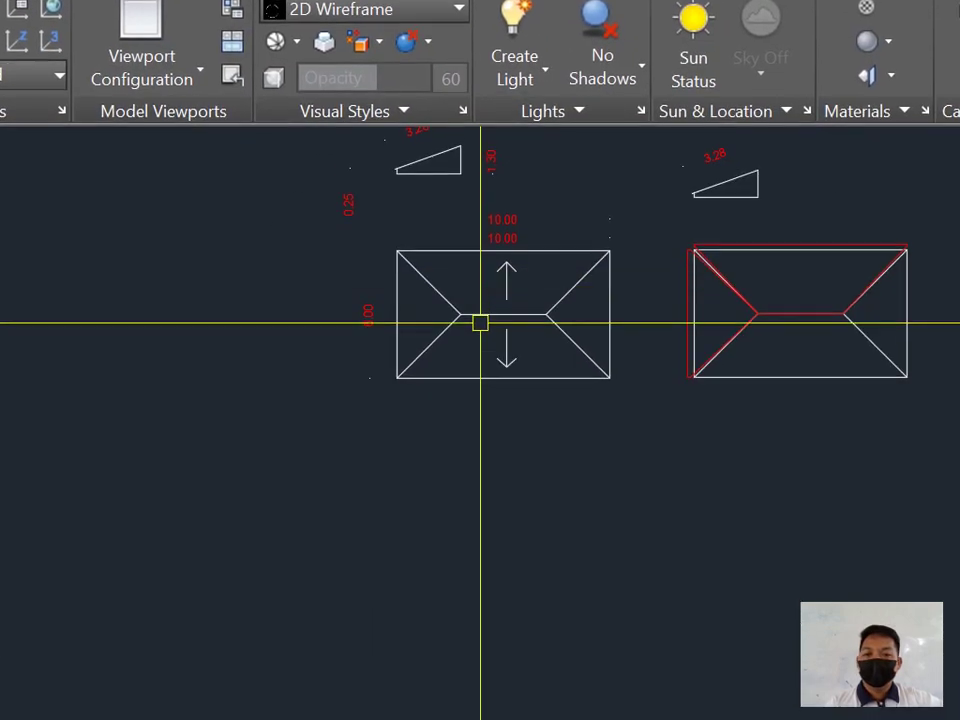
Step: Draw a closed rectangle 10 wide and 6 high with lines, just below the dimensioned hip roof plan
type("L")
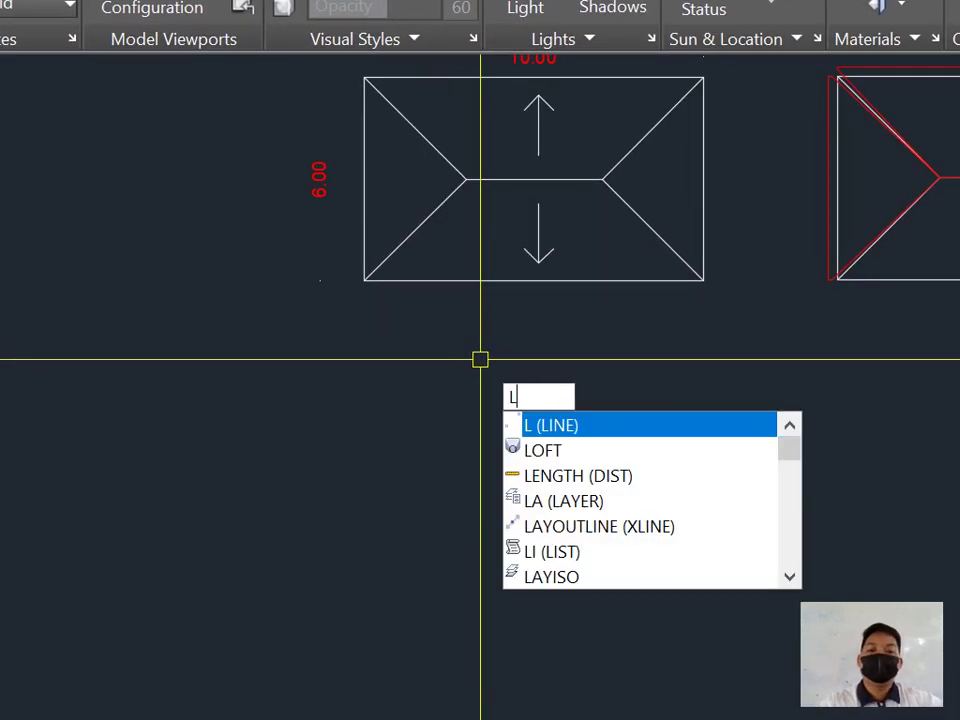
key("Return")
scroll(491, 411, "up", 2)
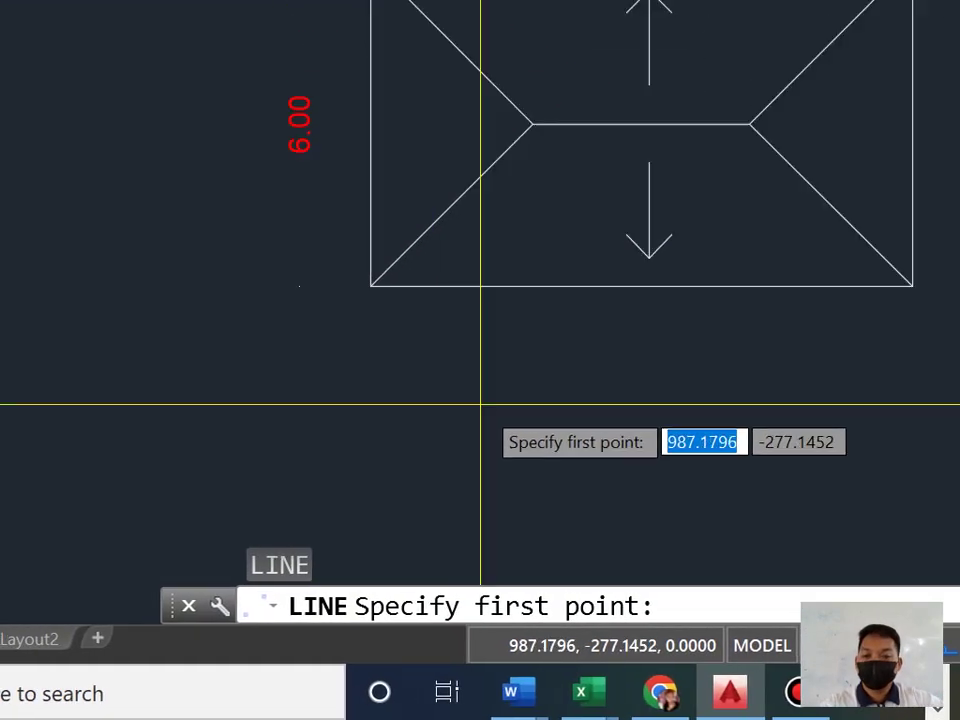
left_click(481, 393)
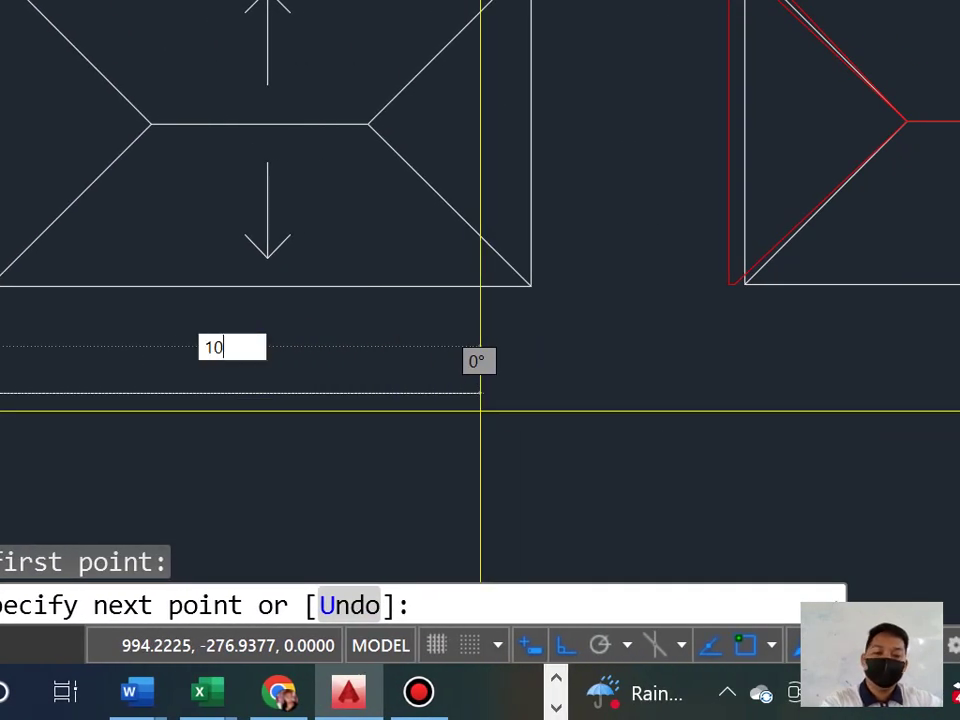
type("10")
key("Return")
scroll(470, 395, "down", 3)
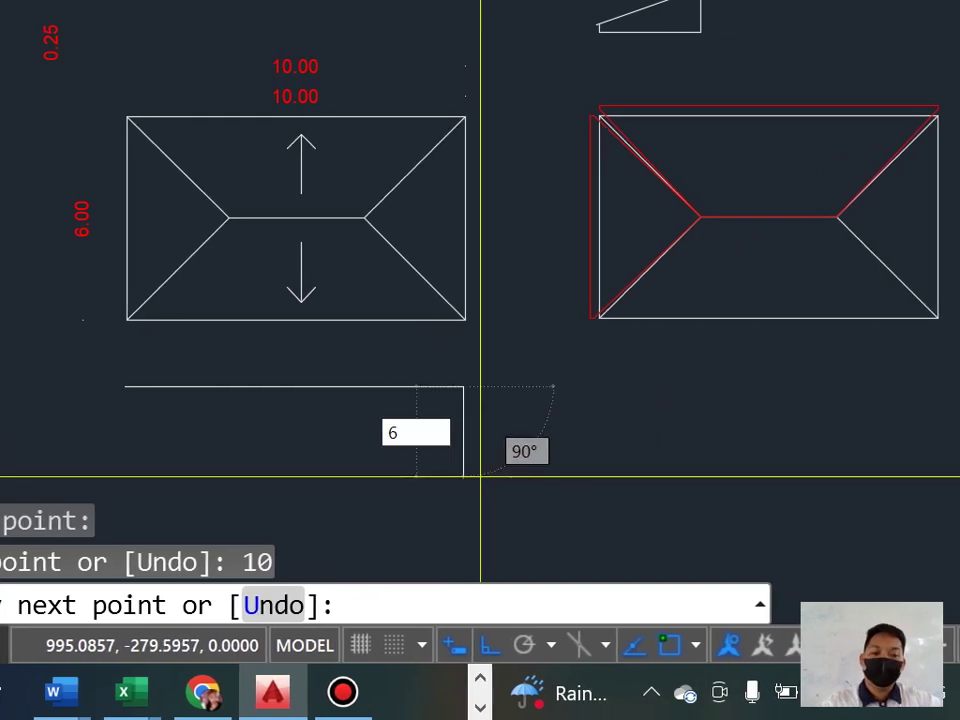
key("Return")
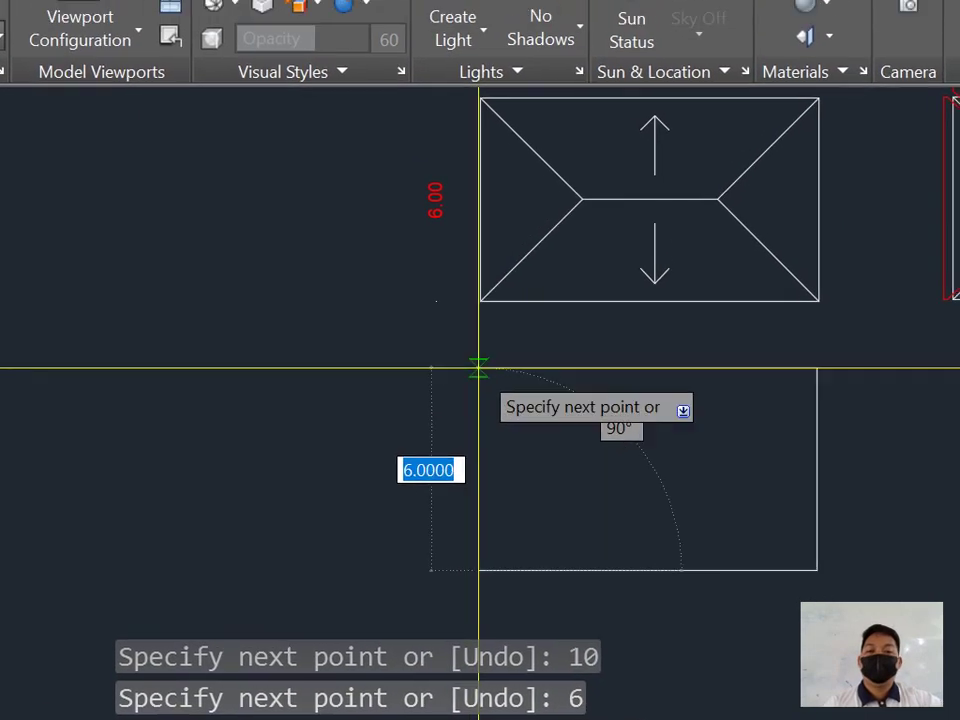
left_click(479, 368)
key("Return")
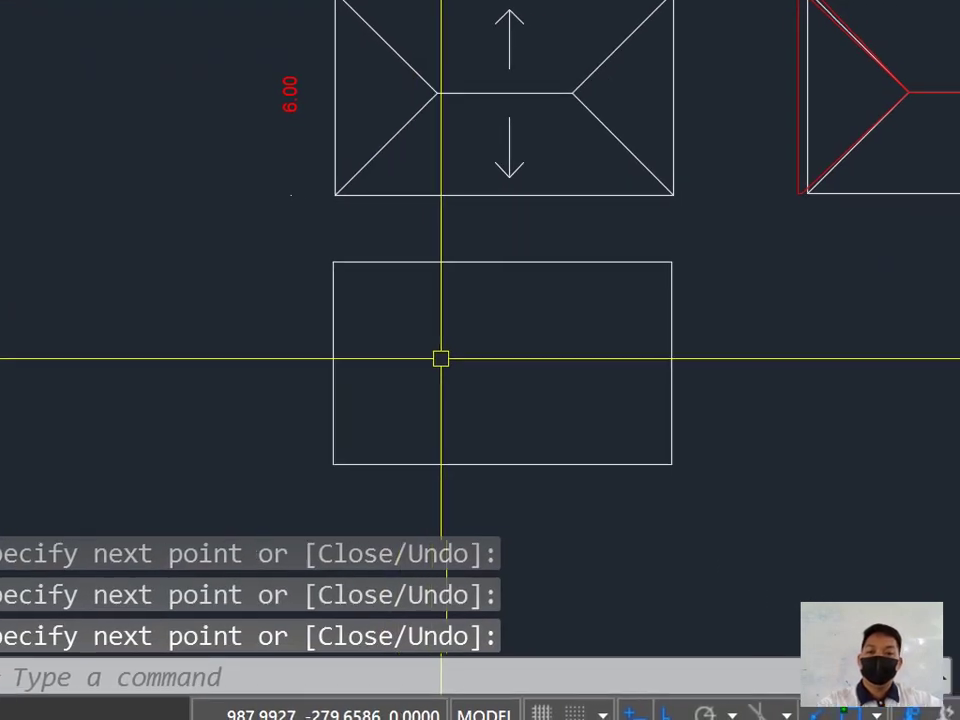
Step: Compare the new rectangle with the hip and ridge lines of the roof plan above it
scroll(686, 526, "down", 4)
scroll(630, 473, "up", 2)
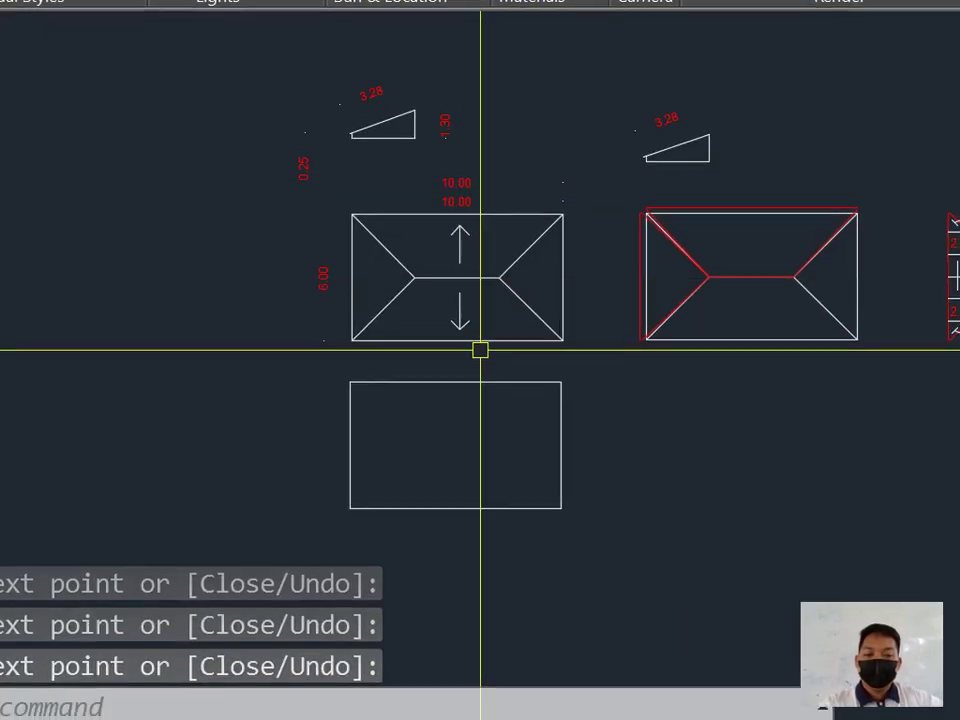
middle_click_drag(454, 427, 454, 387)
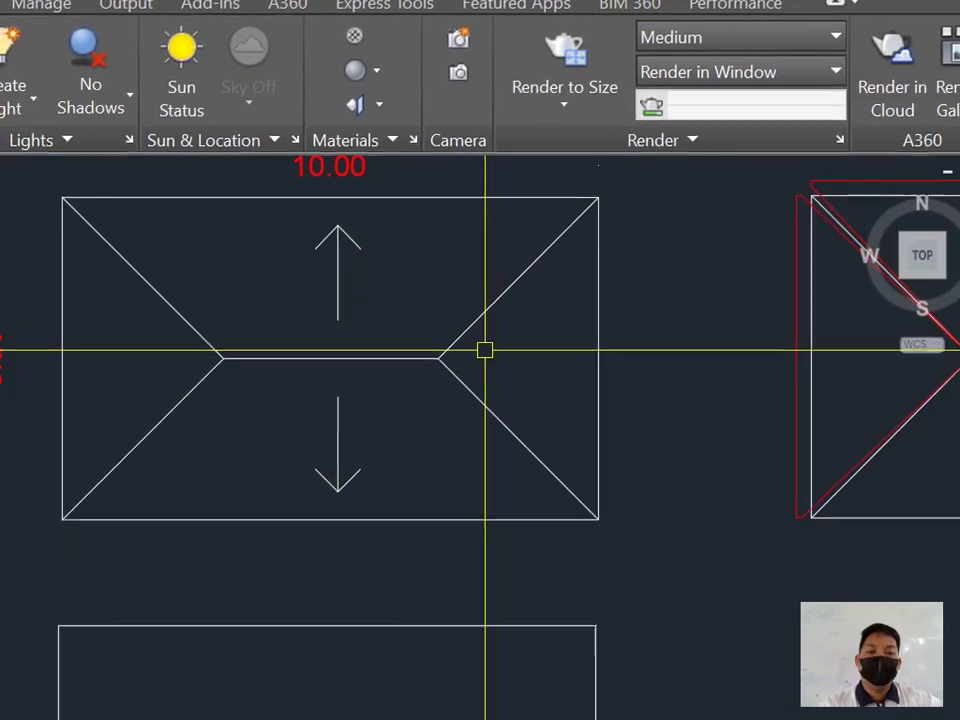
scroll(445, 340, "down", 2)
scroll(487, 363, "down", 2)
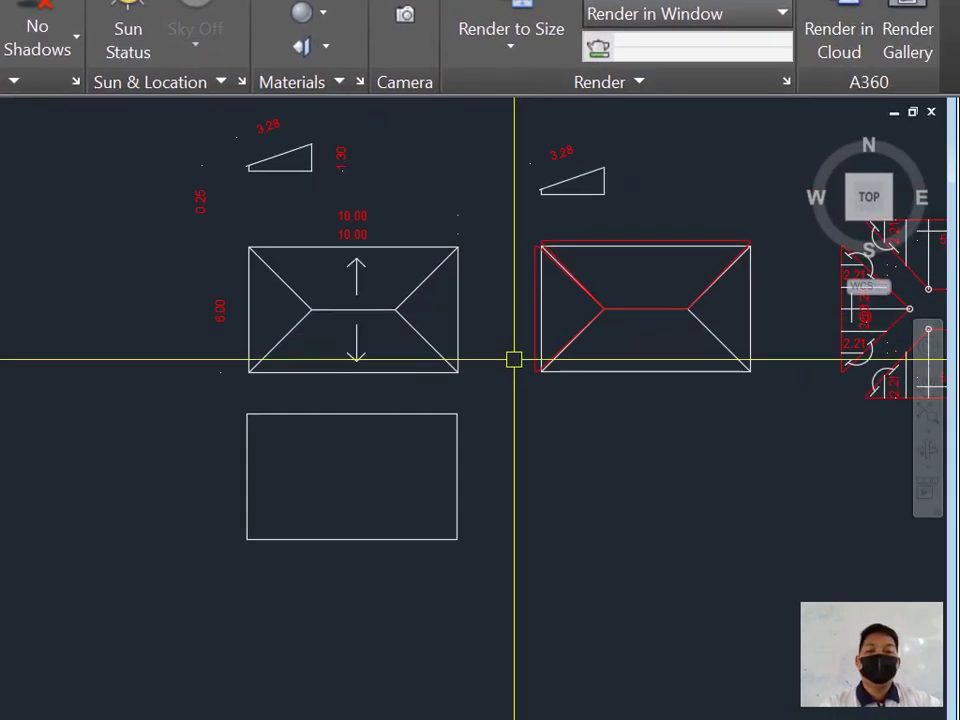
middle_click_drag(506, 464, 453, 422)
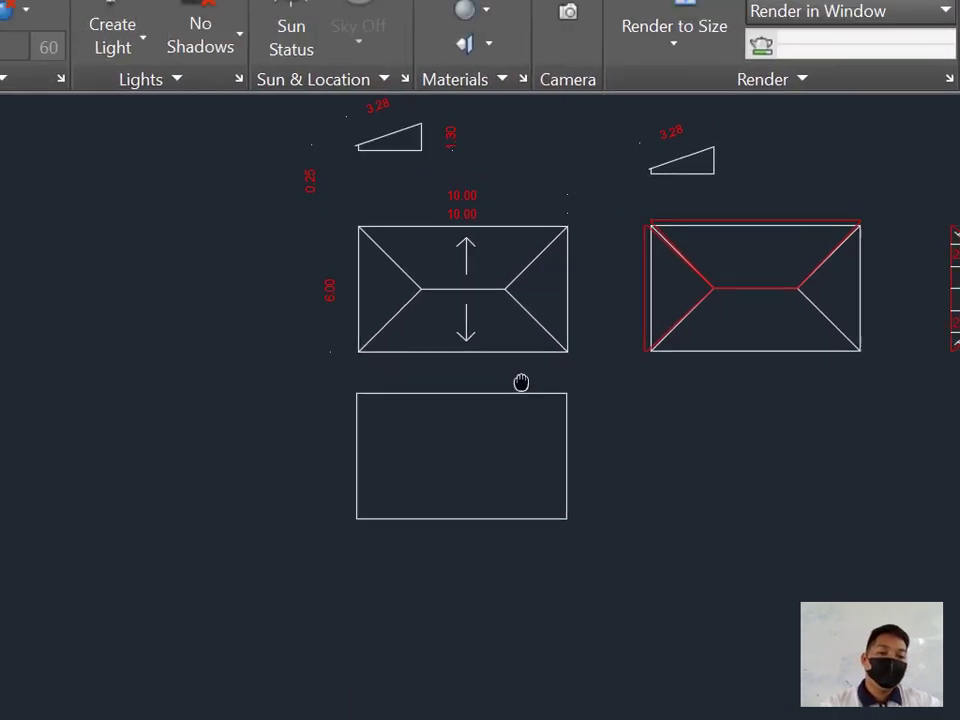
middle_click_drag(521, 382, 442, 341)
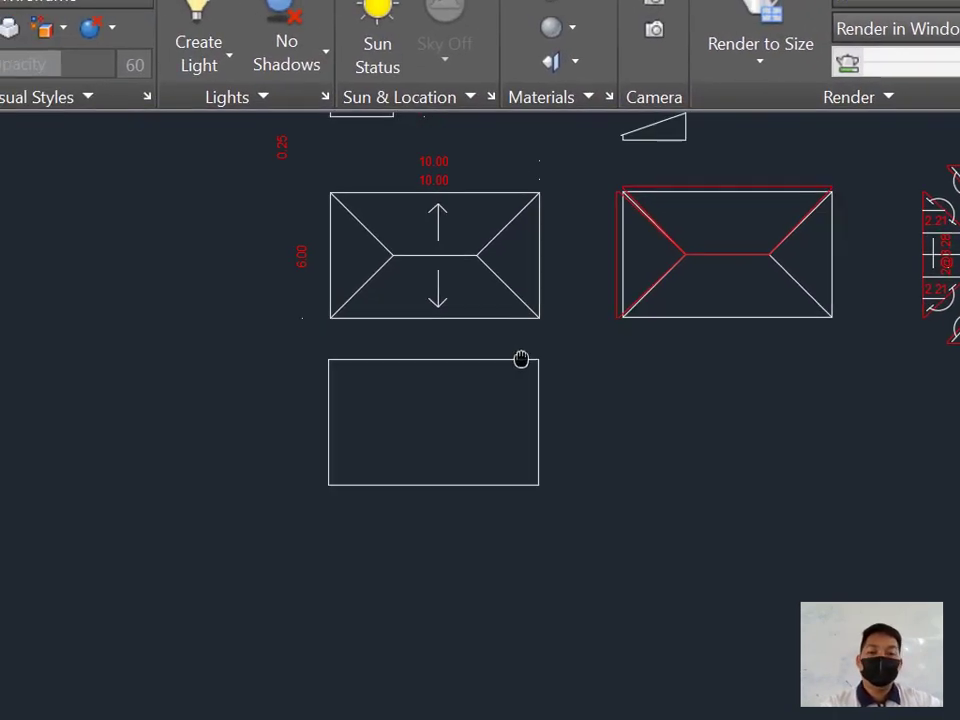
Step: Draw a hip line at 45 degrees from the new rectangle's lower-left corner, running past the rectangle's horizontal centreline
scroll(368, 381, "up", 4)
scroll(261, 430, "down", 2)
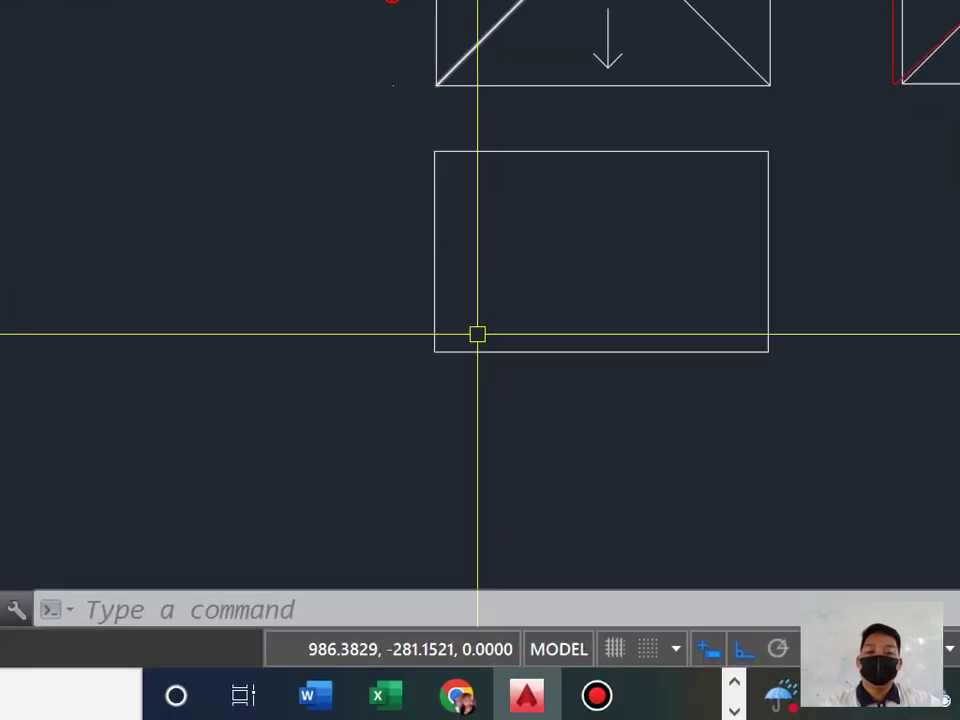
scroll(482, 366, "up", 2)
middle_click_drag(480, 360, 419, 379)
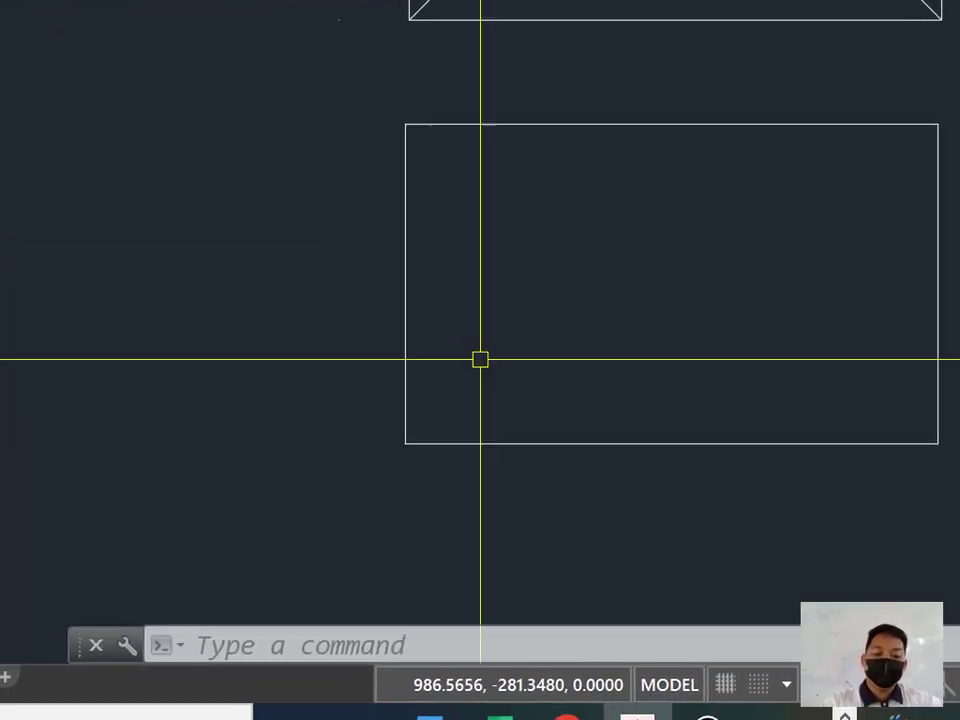
type("L")
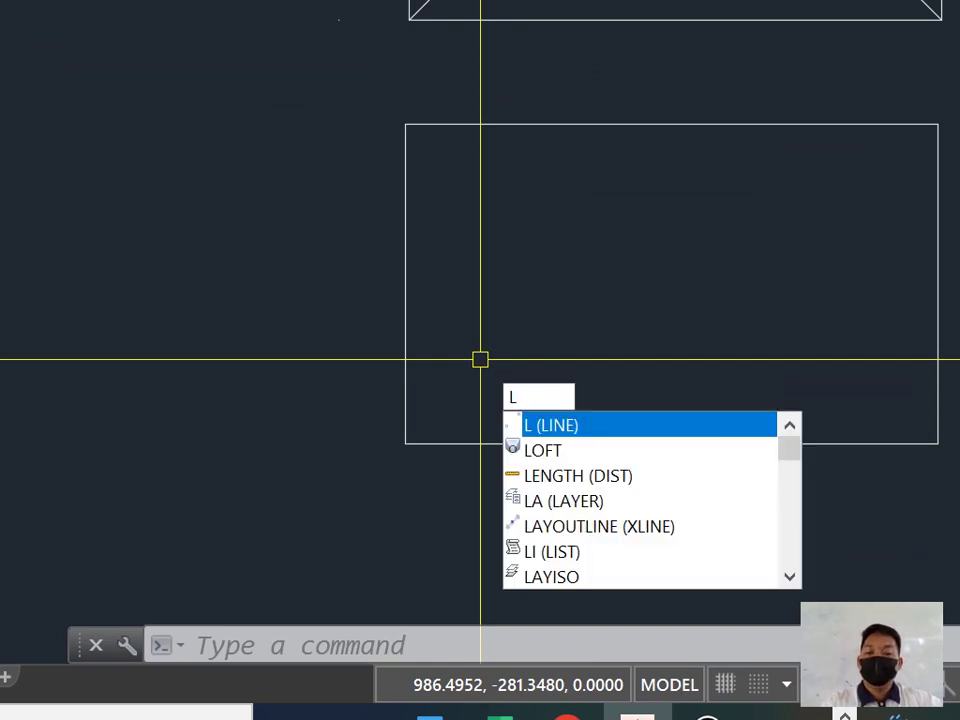
key("Return")
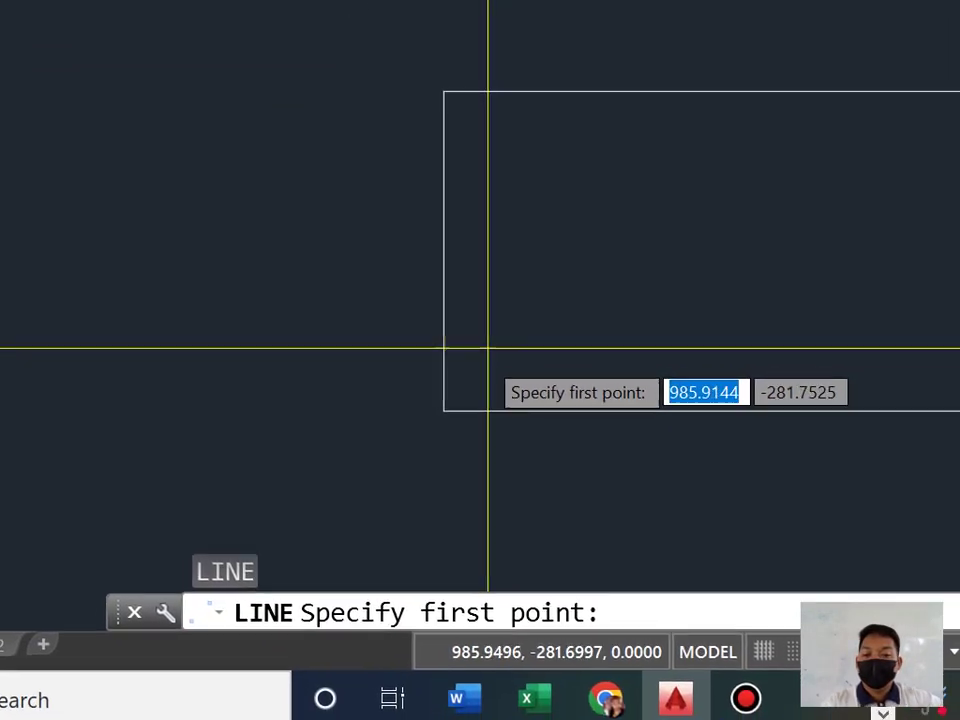
left_click(478, 404)
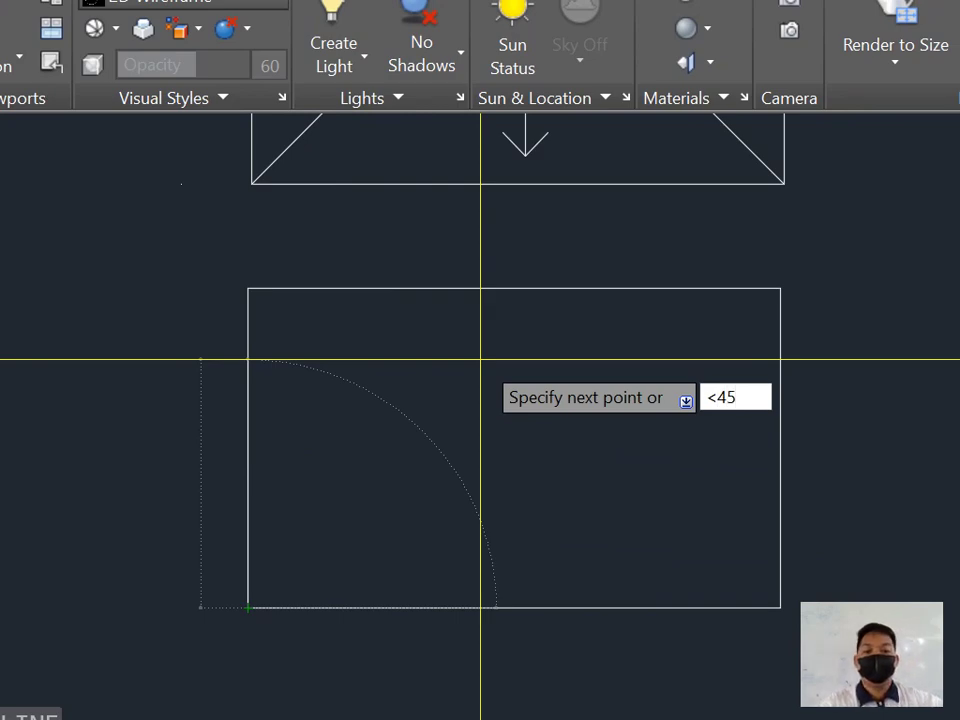
type("<45")
key("Return")
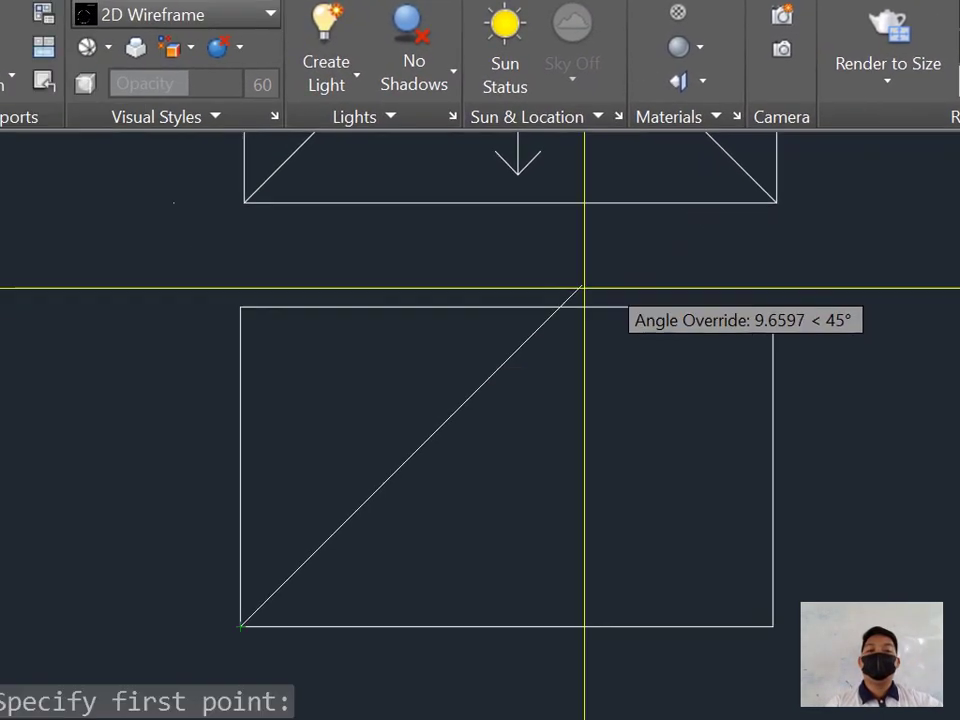
scroll(485, 365, "up", 2)
scroll(485, 365, "down", 2)
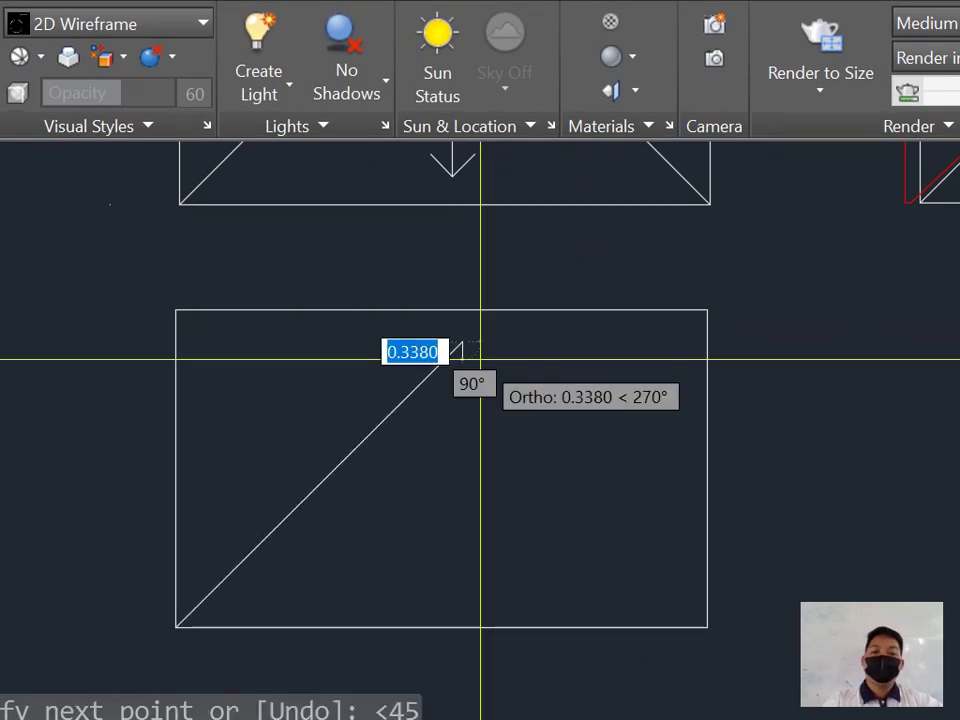
left_click(480, 358)
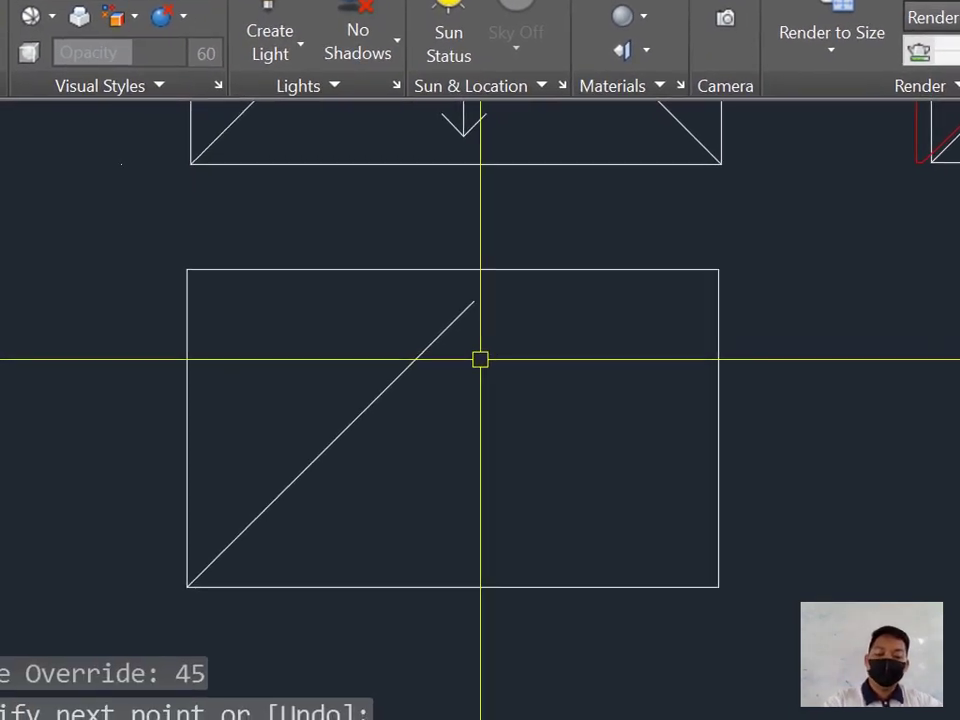
Step: Mirror the diagonal hip line about the rectangle's horizontal centreline, starting at the left edge's midpoint, and keep the original
type("mi")
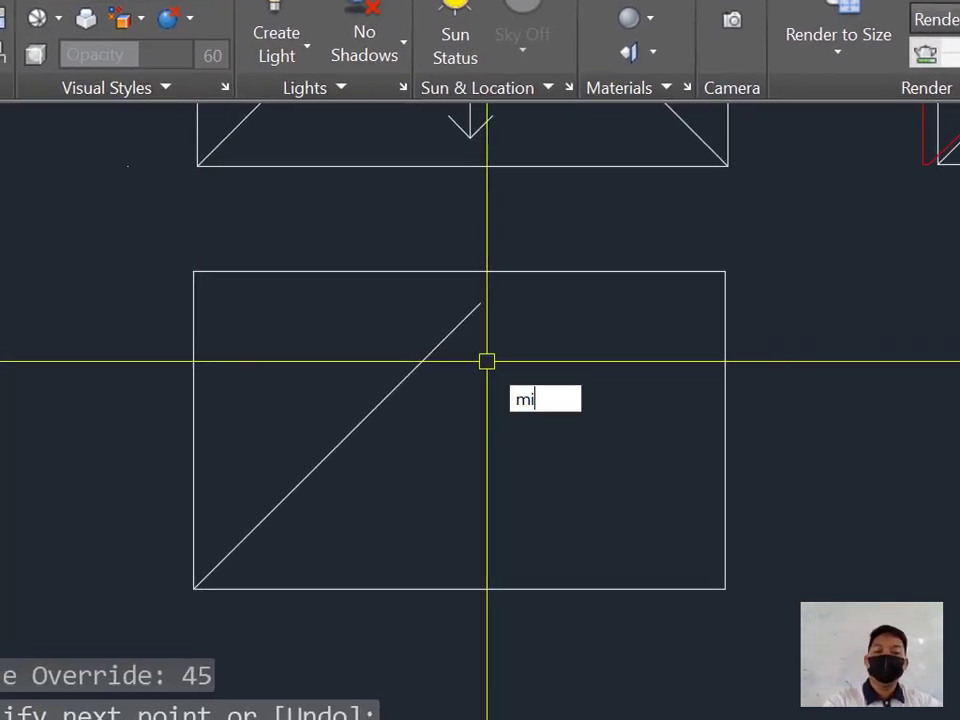
key("Return")
left_click(430, 342)
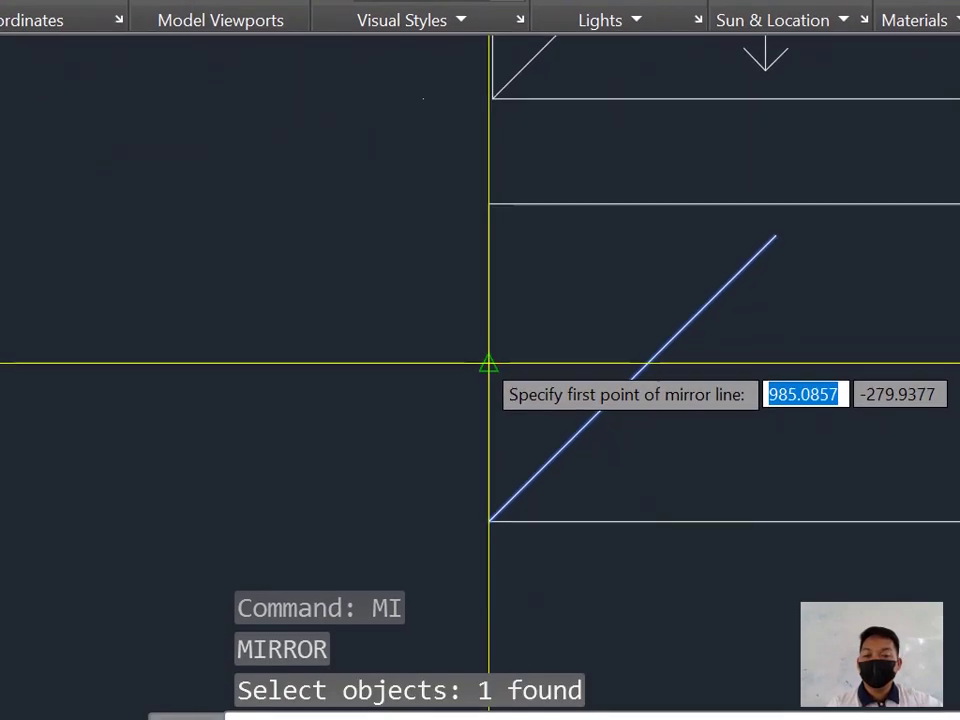
left_click(487, 360)
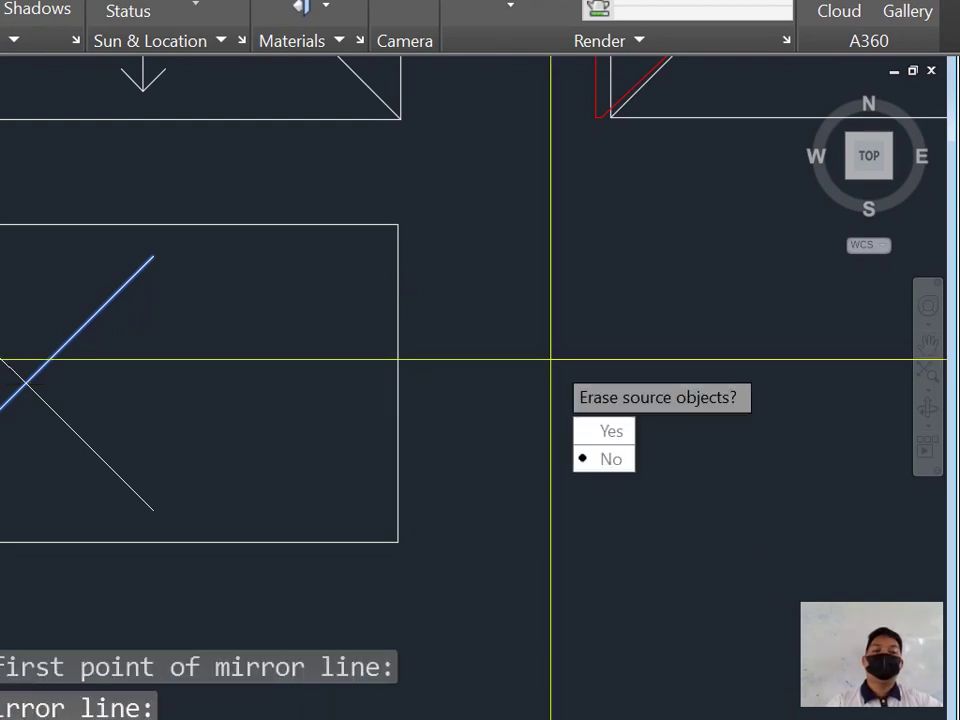
key("Return")
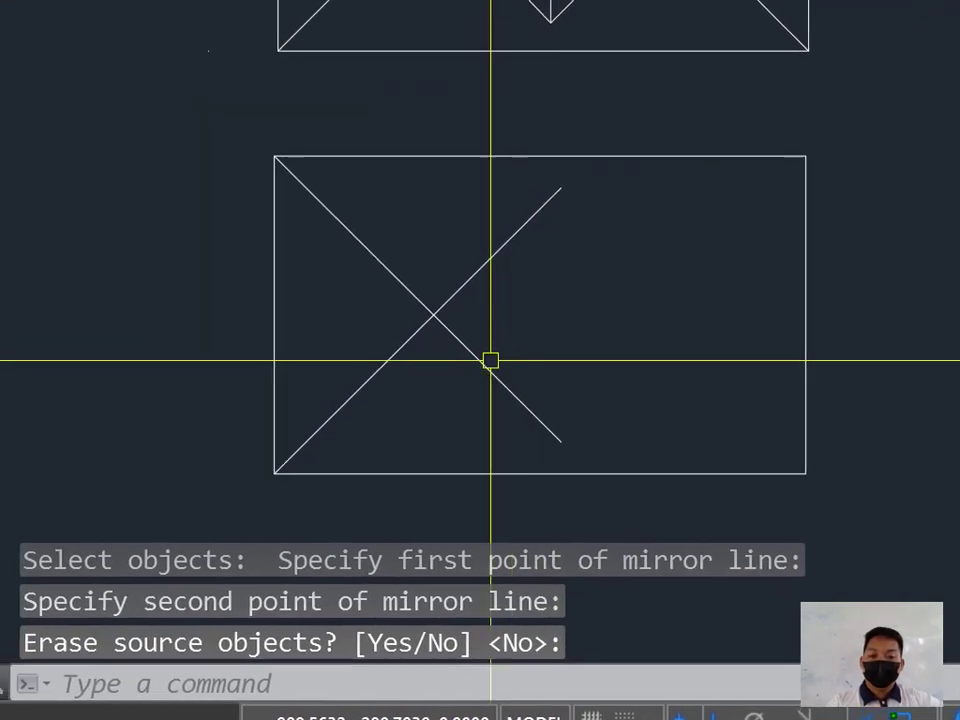
Step: Trim both diagonal lines beyond their intersection so they meet in a point inside the rectangle
type("tr")
key("Return")
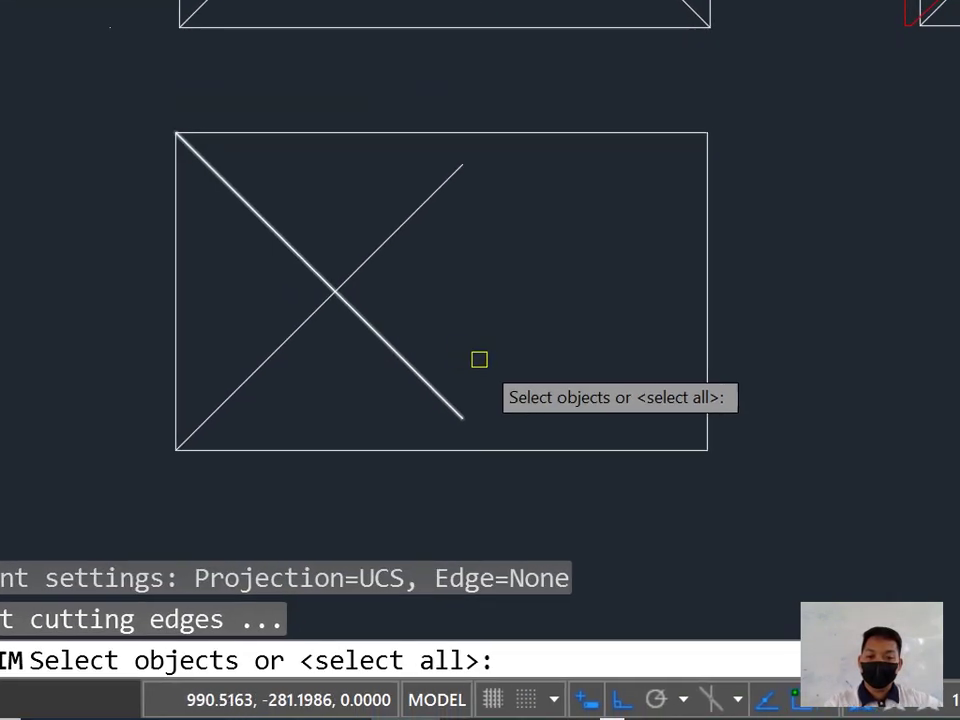
left_click(577, 386)
left_click(382, 279)
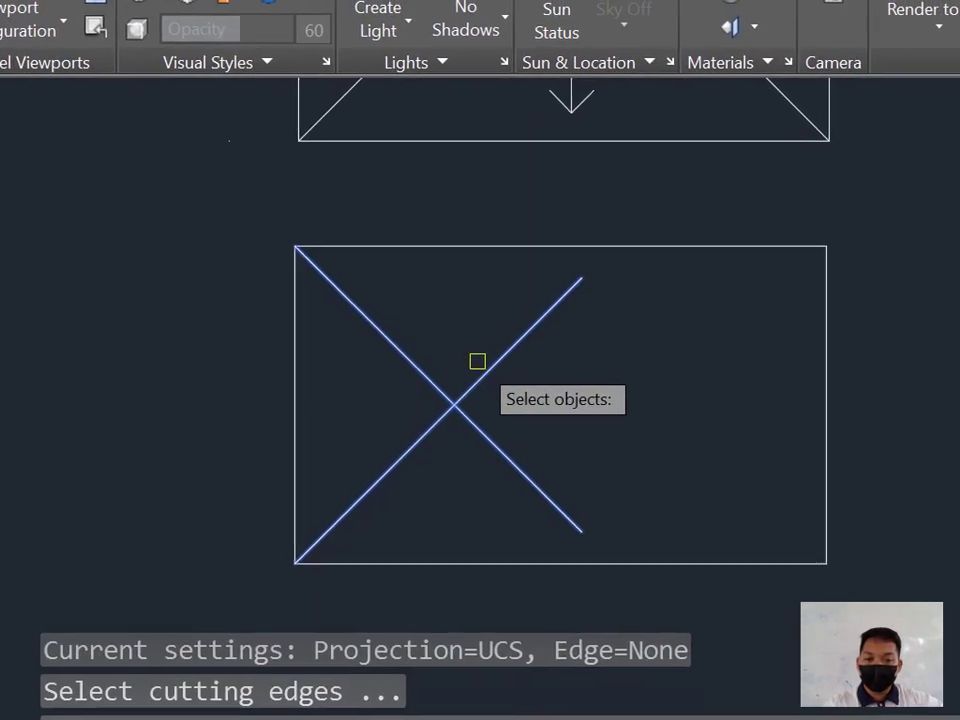
key("Return")
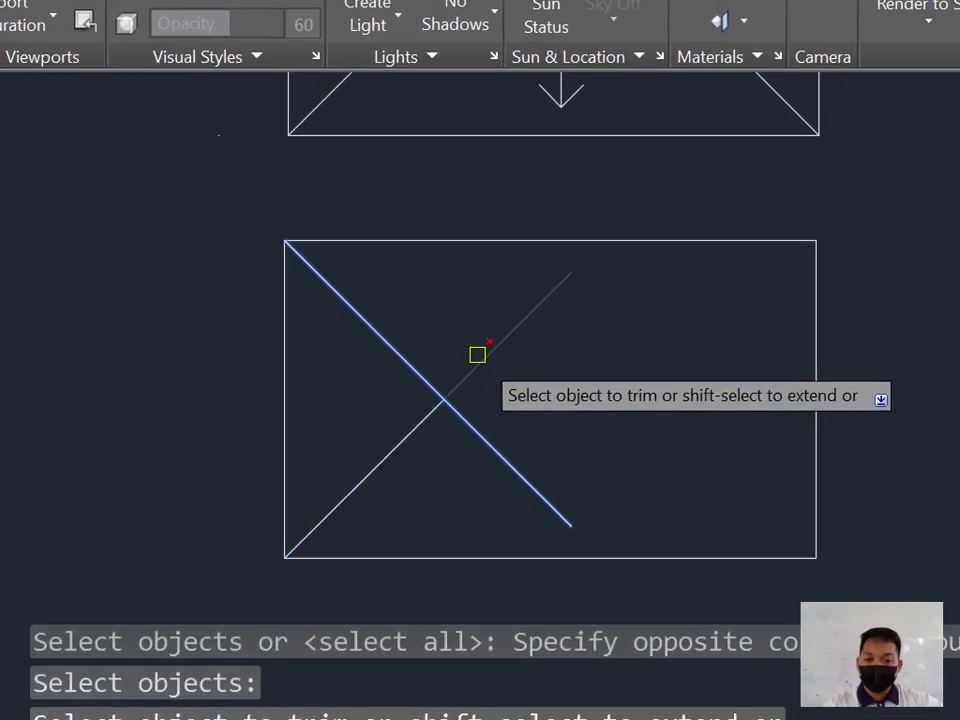
left_click(487, 365)
left_click(484, 435)
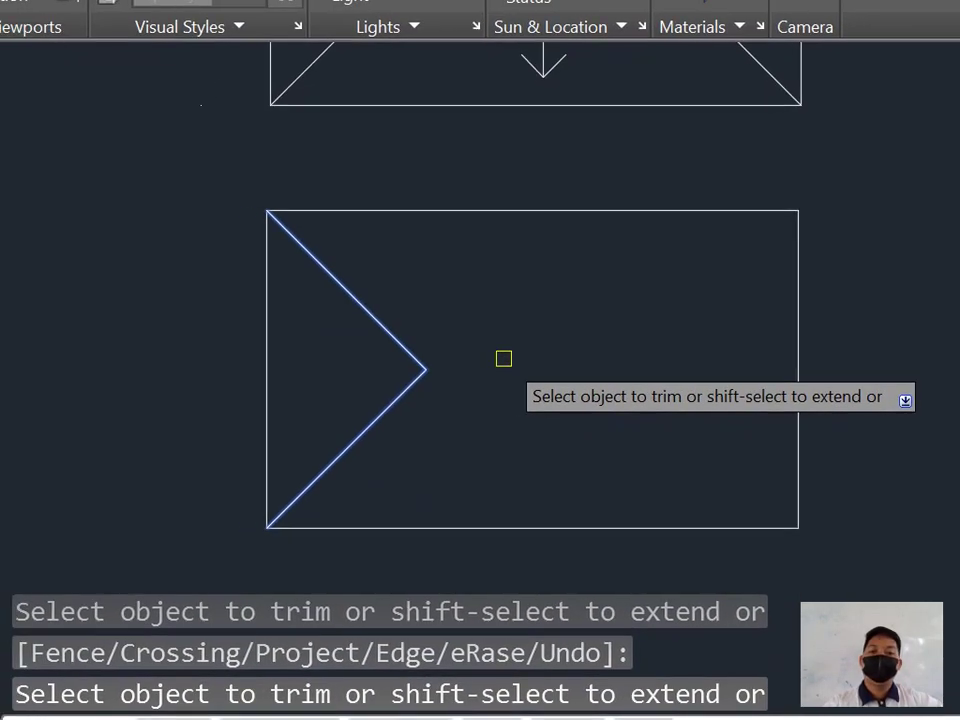
Step: Mirror the two trimmed hip lines to the rectangle's right end about its vertical centreline, keeping the originals
left_click(444, 424)
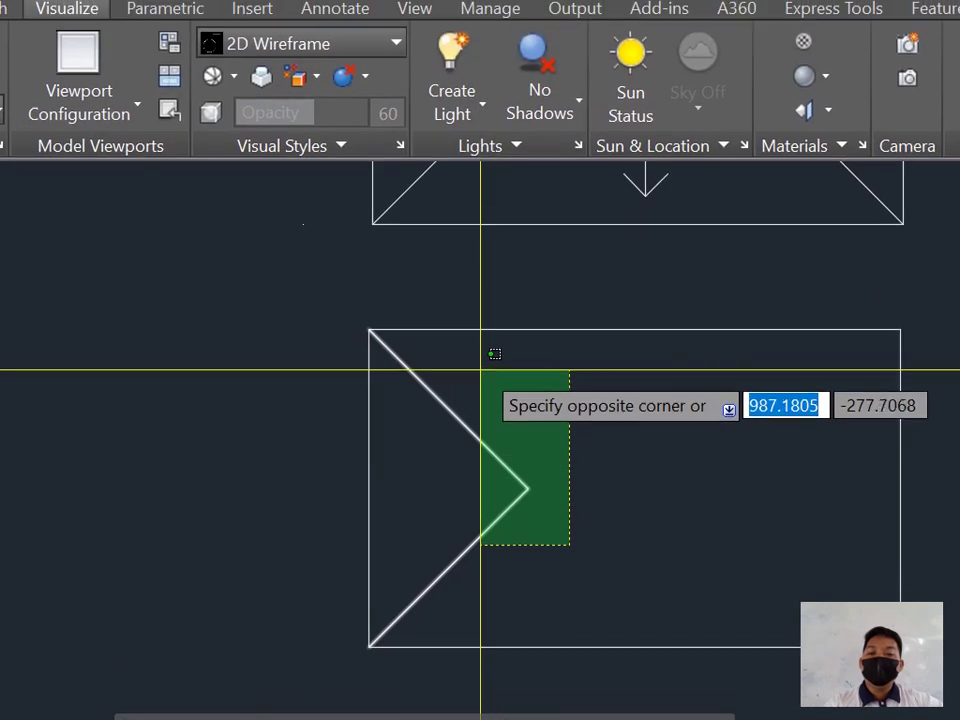
left_click(490, 289)
type("mi")
key("Return")
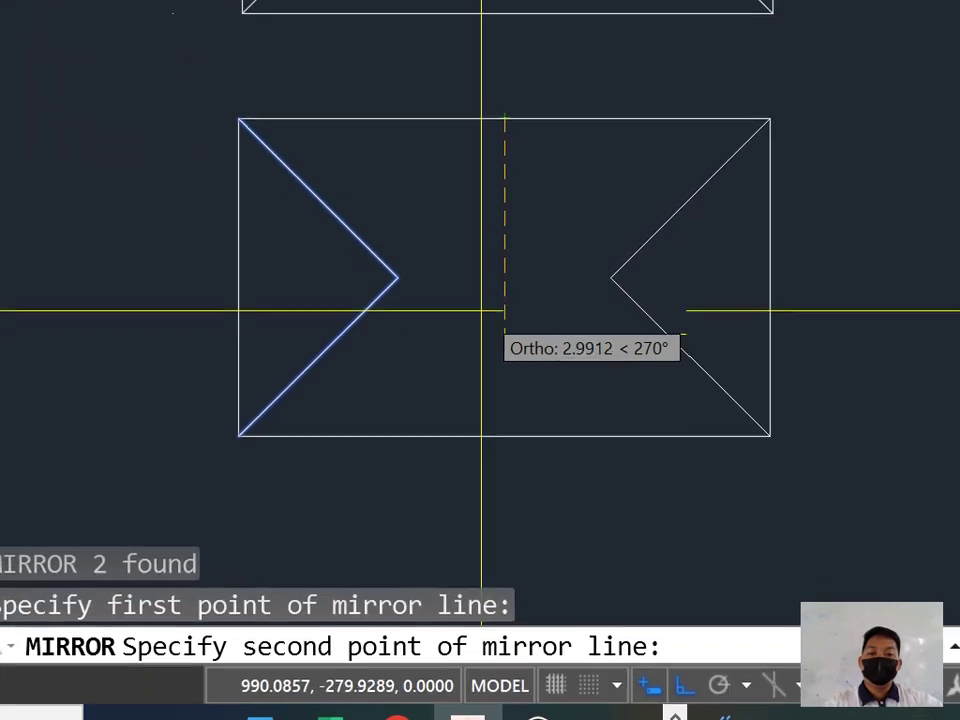
left_click(456, 616)
key("Return")
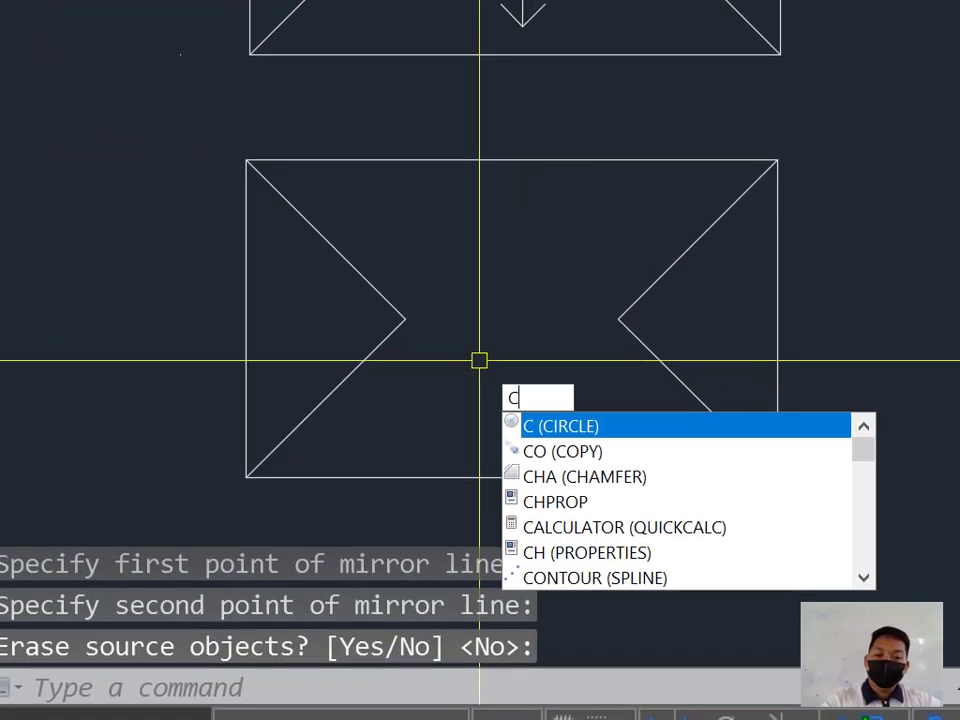
Step: Draw the ridge line connecting the meeting points of the left and right hip lines
key("Escape")
type("l")
key("Return")
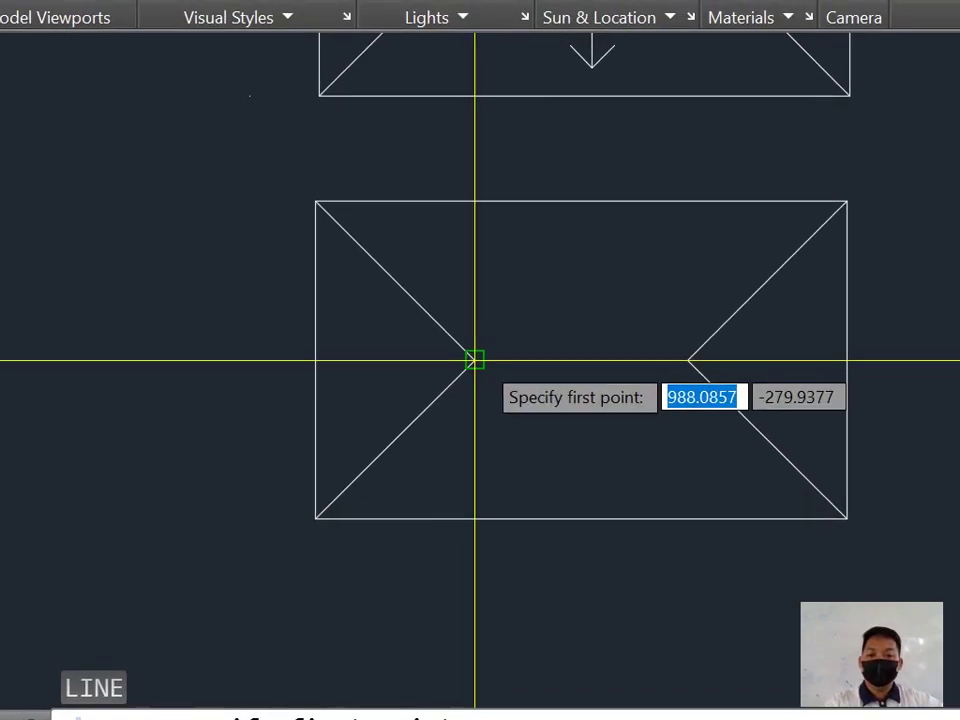
left_click(643, 351)
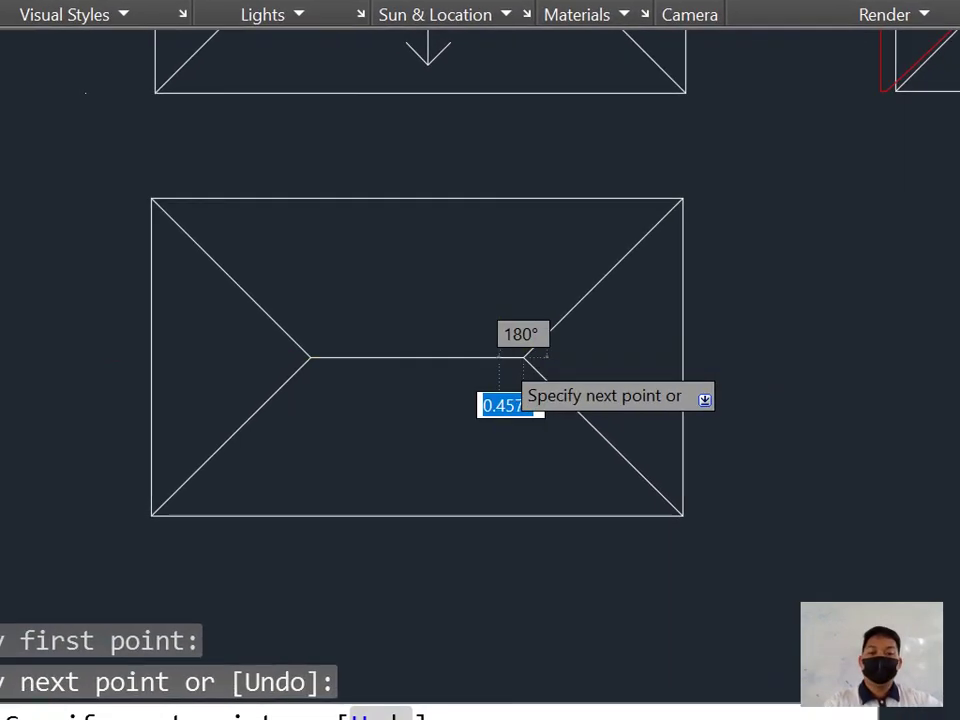
scroll(615, 352, "down", 3)
key("Return")
scroll(483, 371, "up", 5)
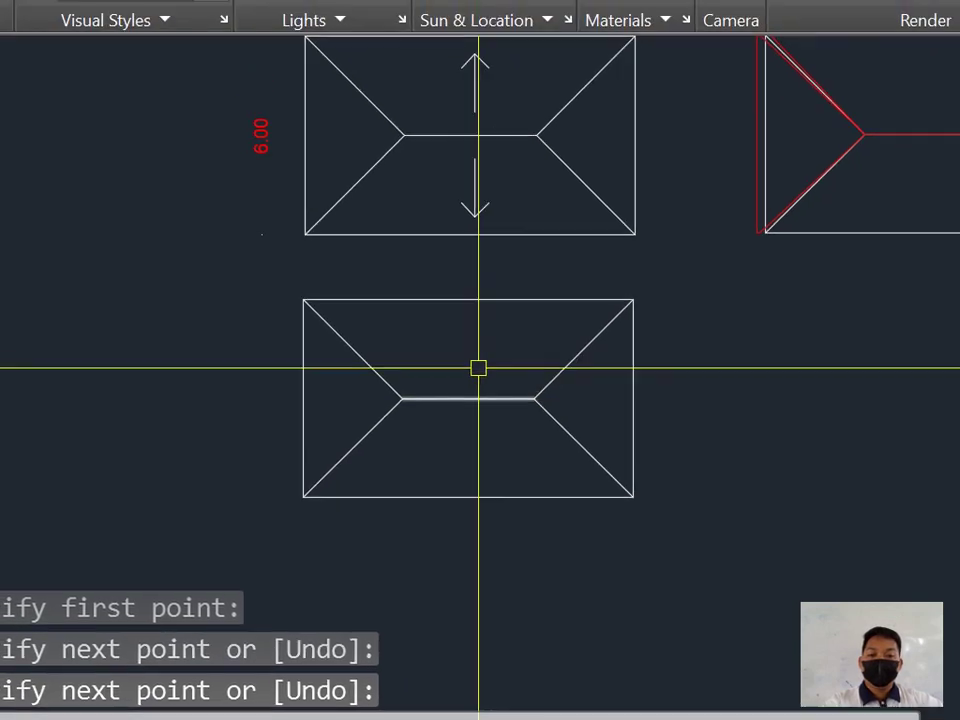
middle_click_drag(480, 359, 480, 403)
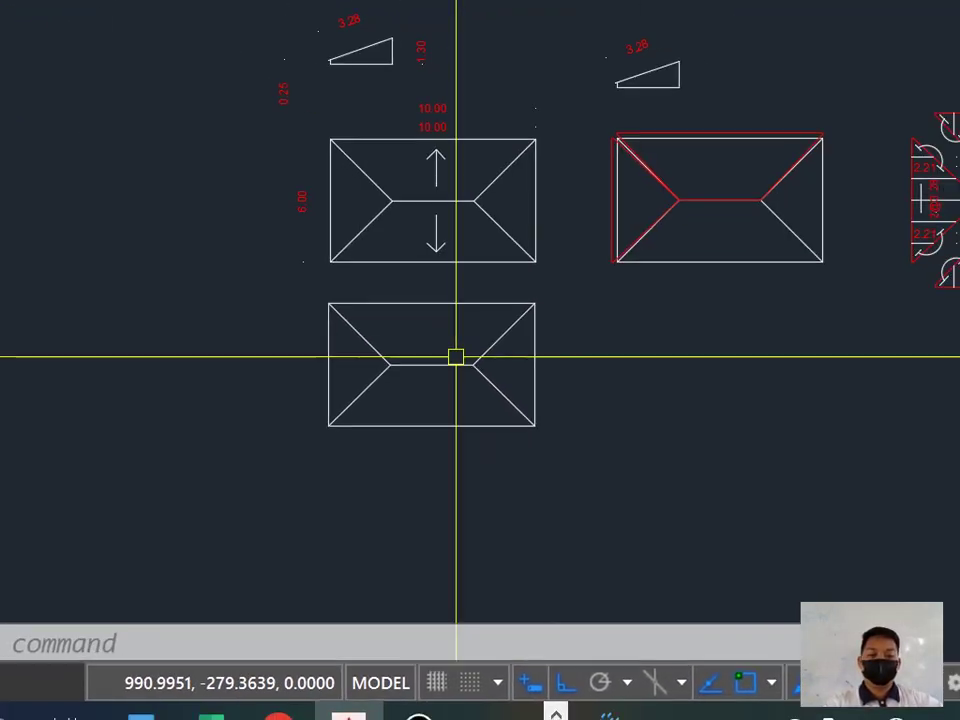
Step: Move the whole new hip roof plan straight down to widen the gap below the dimensioned plan
scroll(372, 345, "up", 2)
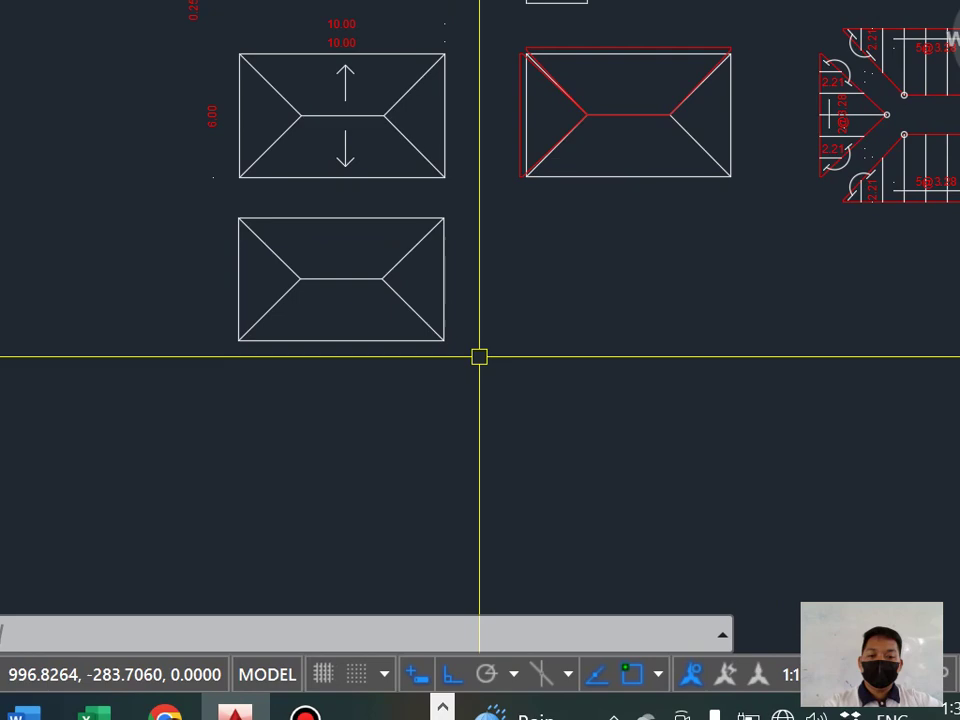
left_click(477, 372)
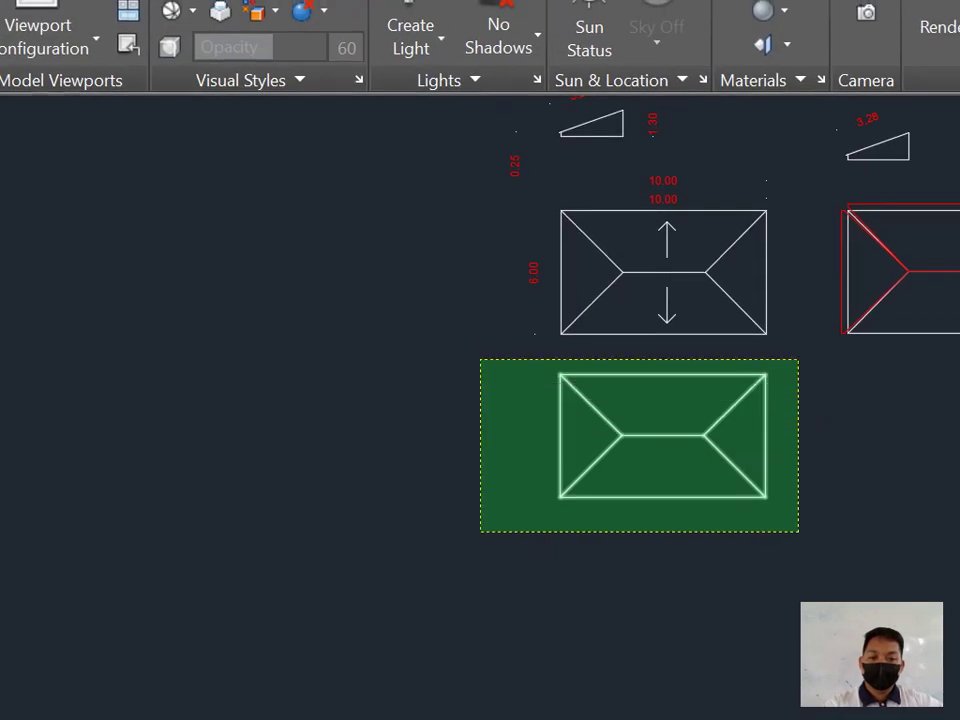
left_click(480, 360)
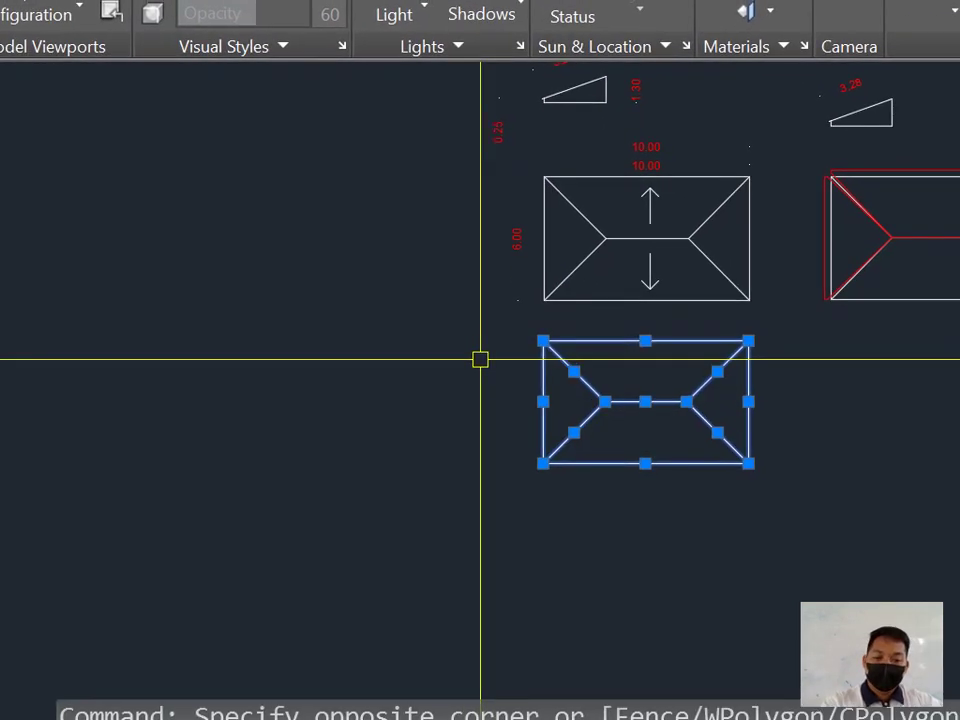
type("m")
key("Return")
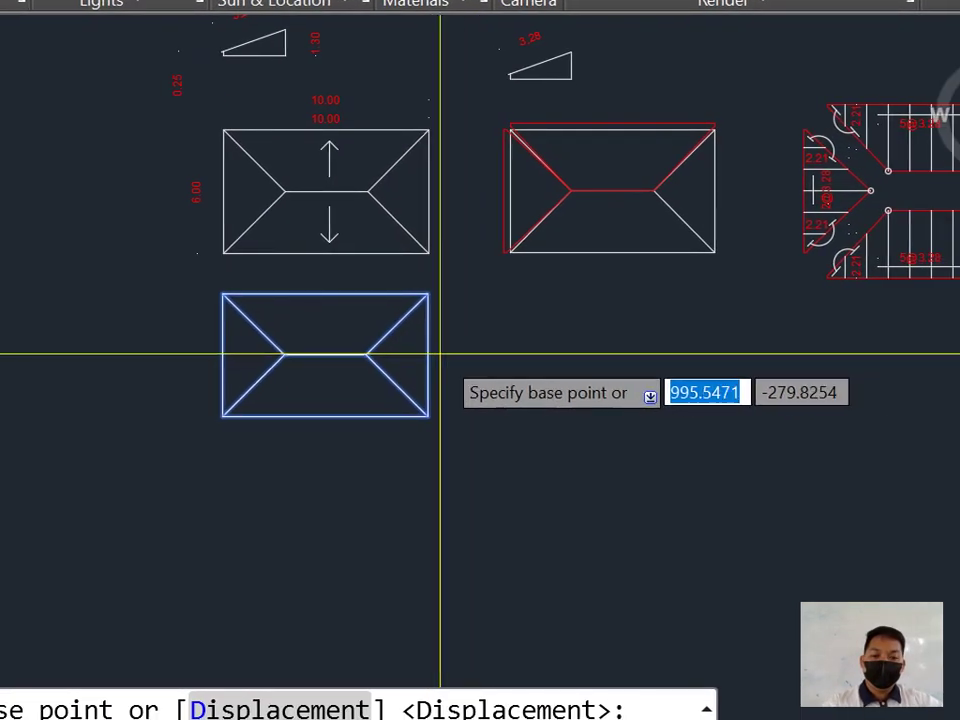
left_click(482, 359)
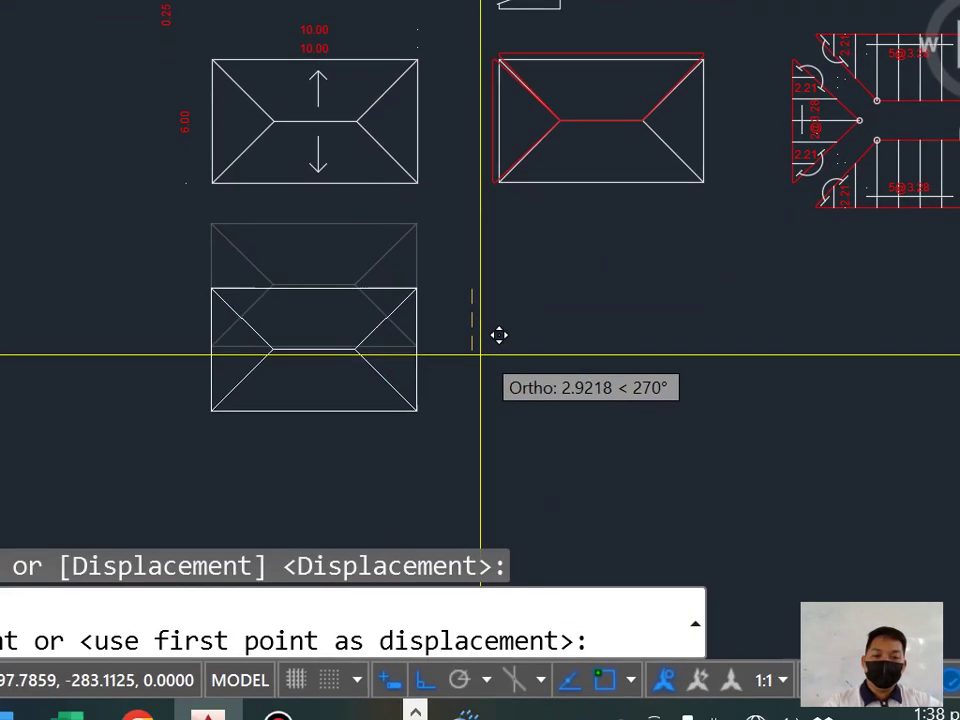
left_click(481, 358)
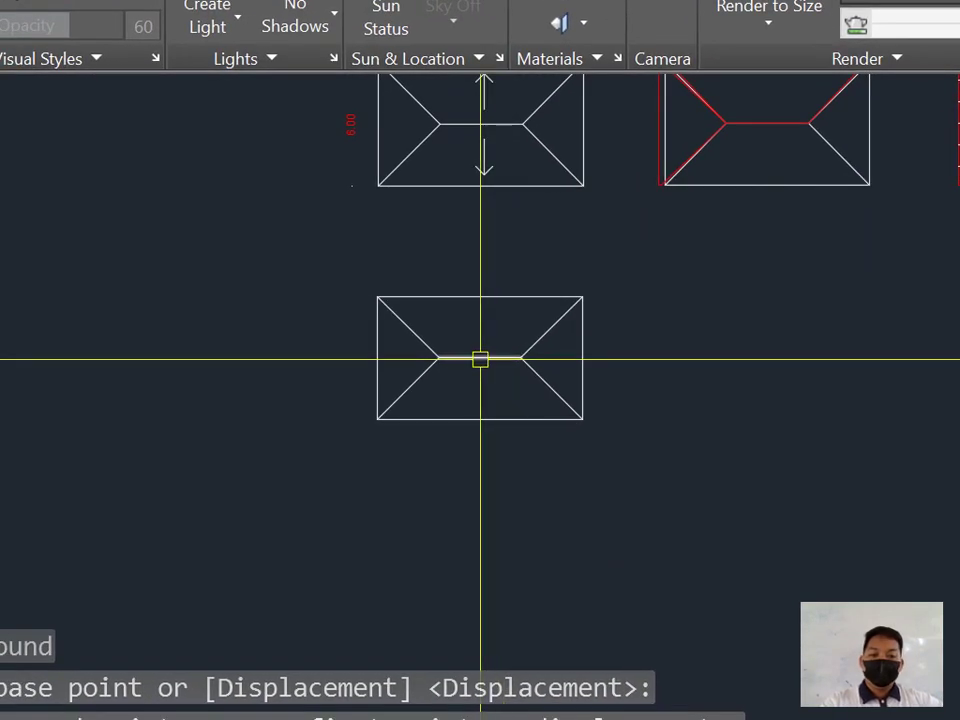
Step: Examine the new hip roof plan, the dimensioned plan above it, and the sloping rafter line in the example's roof section
scroll(480, 359, "up", 4)
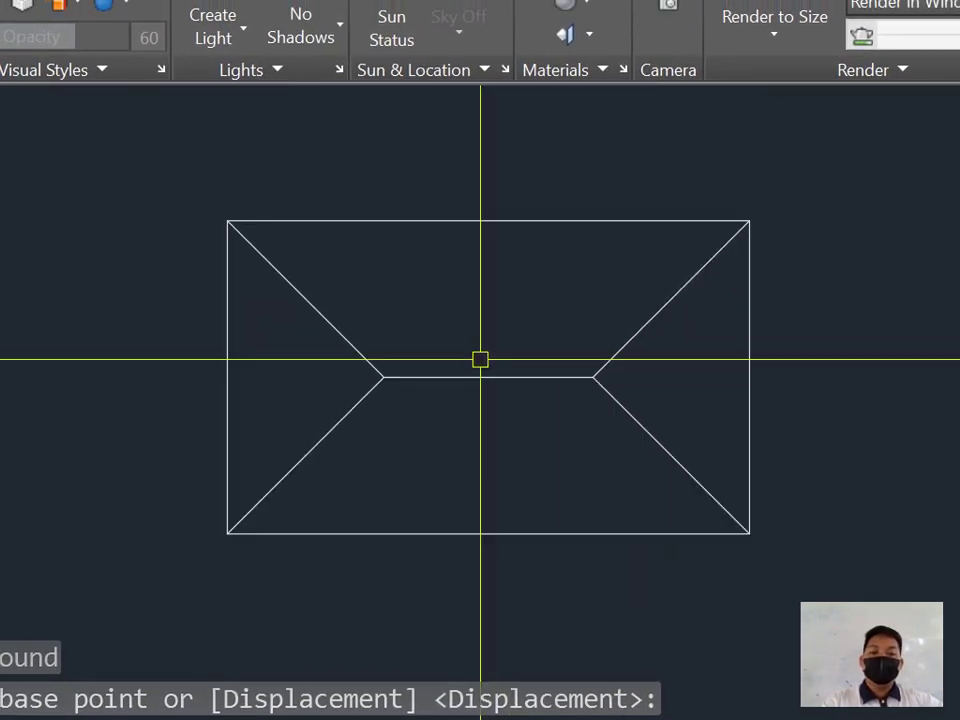
scroll(480, 358, "down", 2)
scroll(484, 357, "down", 2)
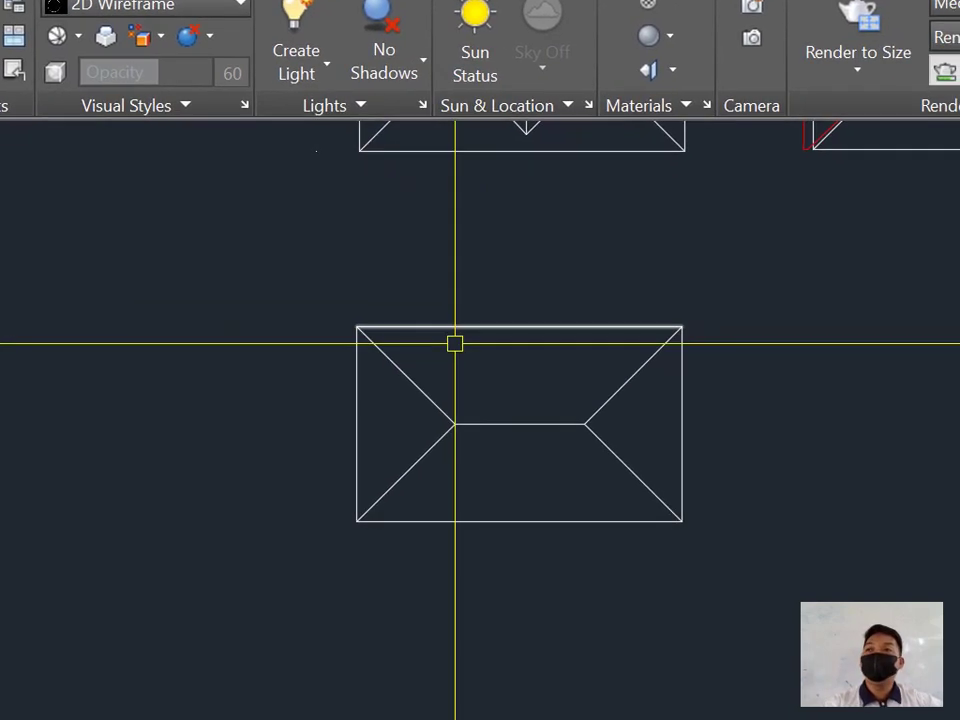
scroll(471, 370, "up", 4)
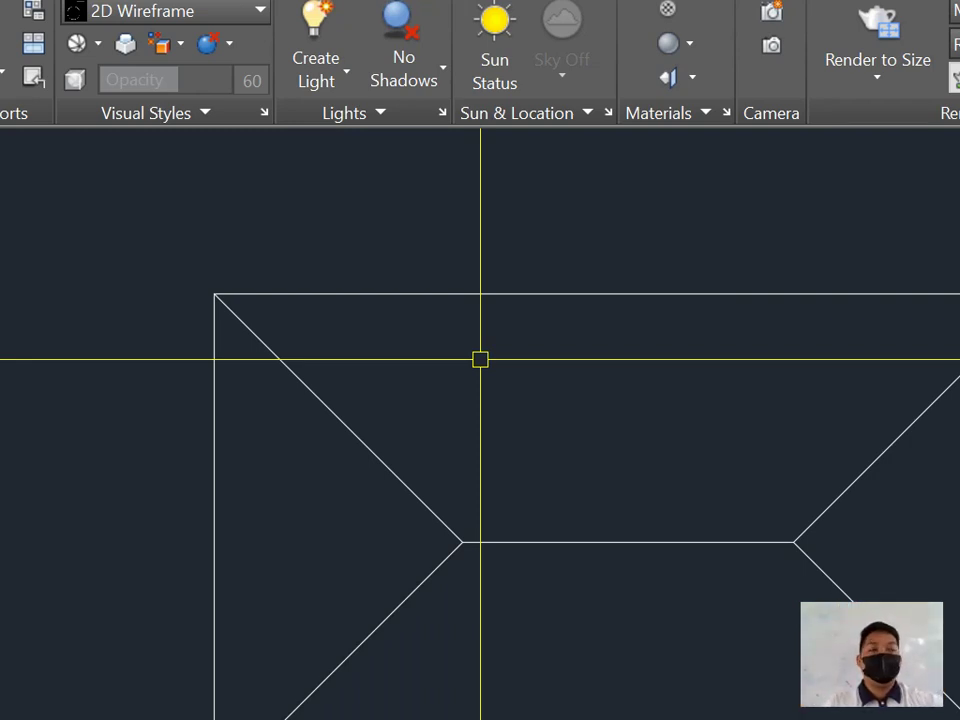
scroll(480, 359, "down", 6)
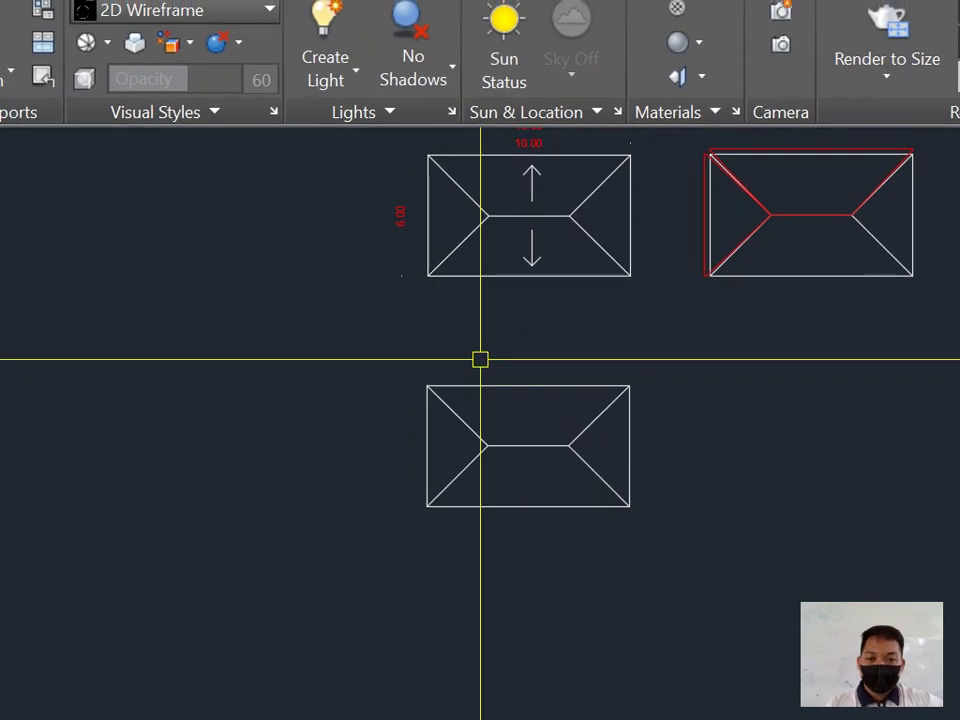
middle_click_drag(480, 358, 480, 361)
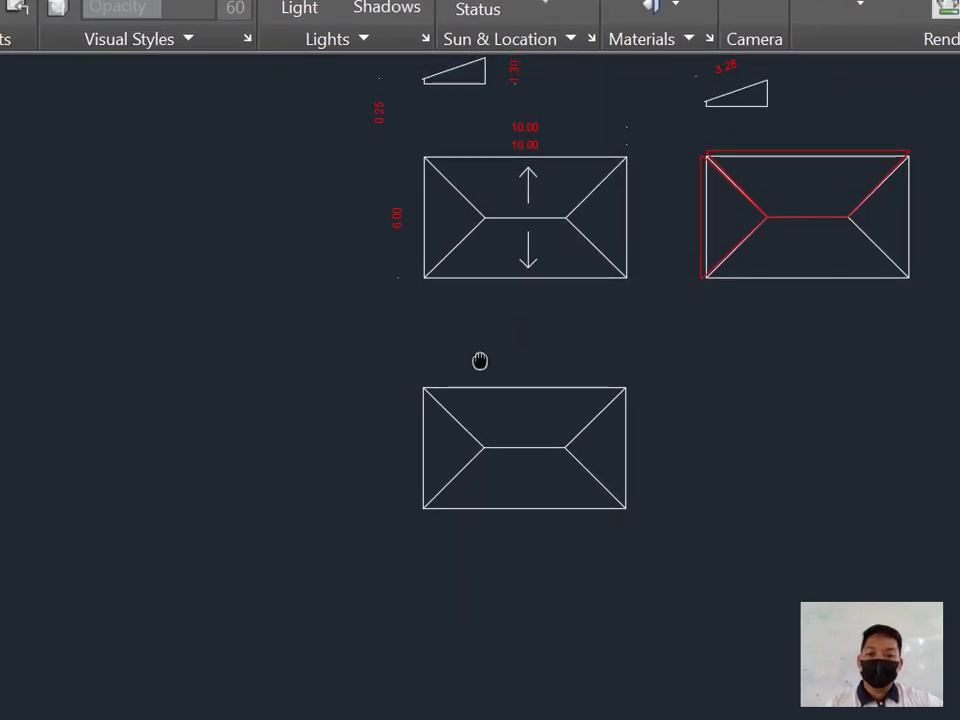
mouse_move(464, 170)
middle_mouse_down()
mouse_move(466, 161)
mouse_move(450, 321)
middle_mouse_up()
scroll(485, 376, "up", 10)
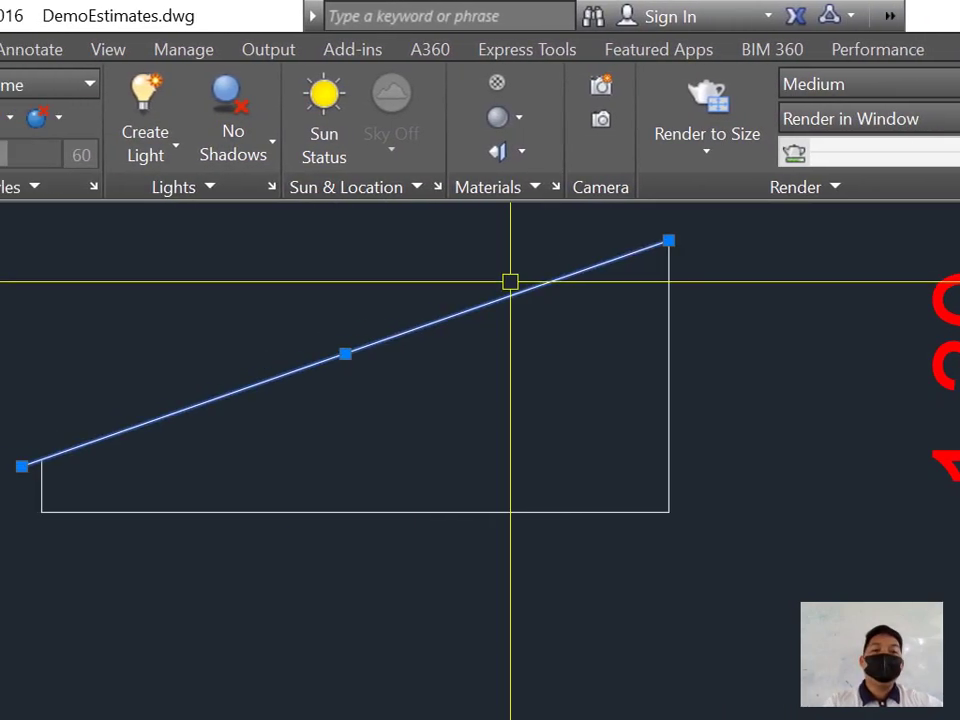
Step: Examine the example section's tall vertical line and its 1.30 height dimension above the dimensioned hip roof plan
scroll(510, 282, "down", 1)
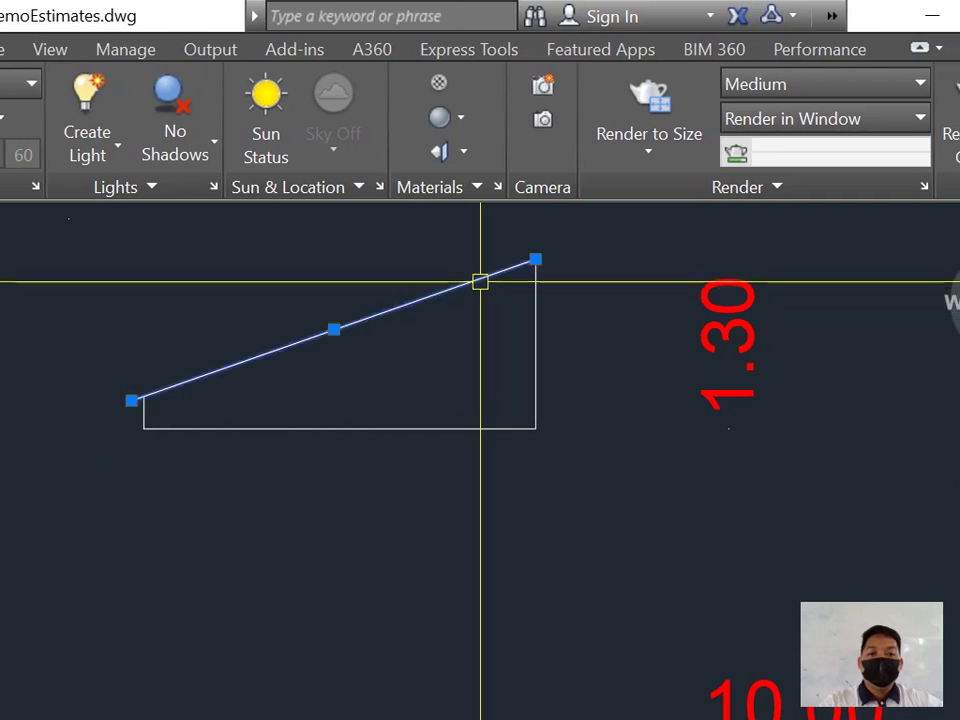
key("Escape")
key("Escape")
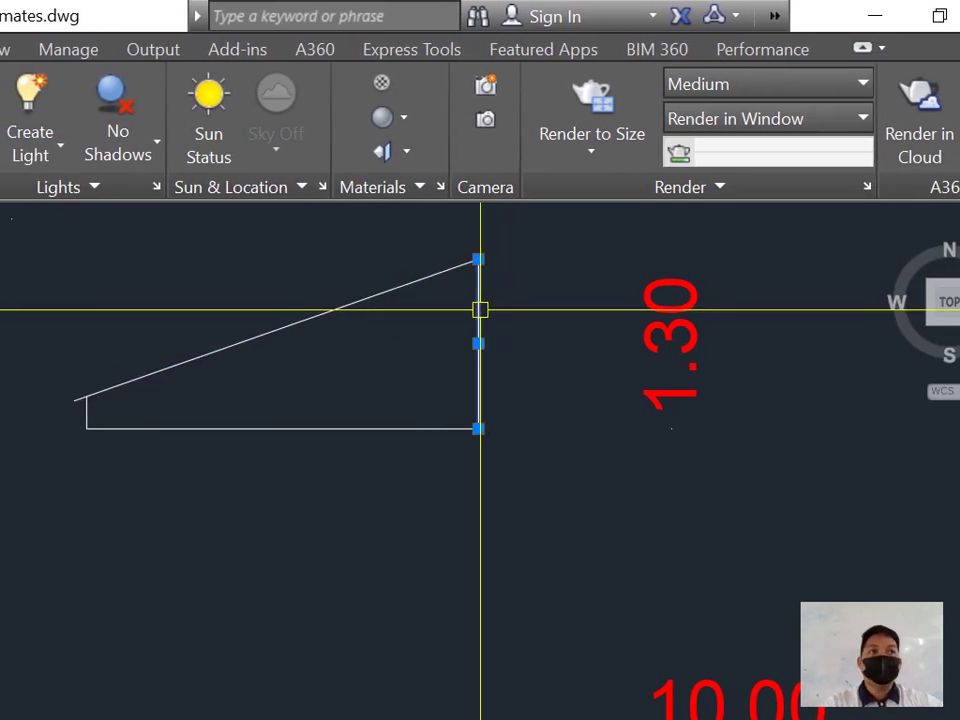
scroll(480, 293, "down", 3)
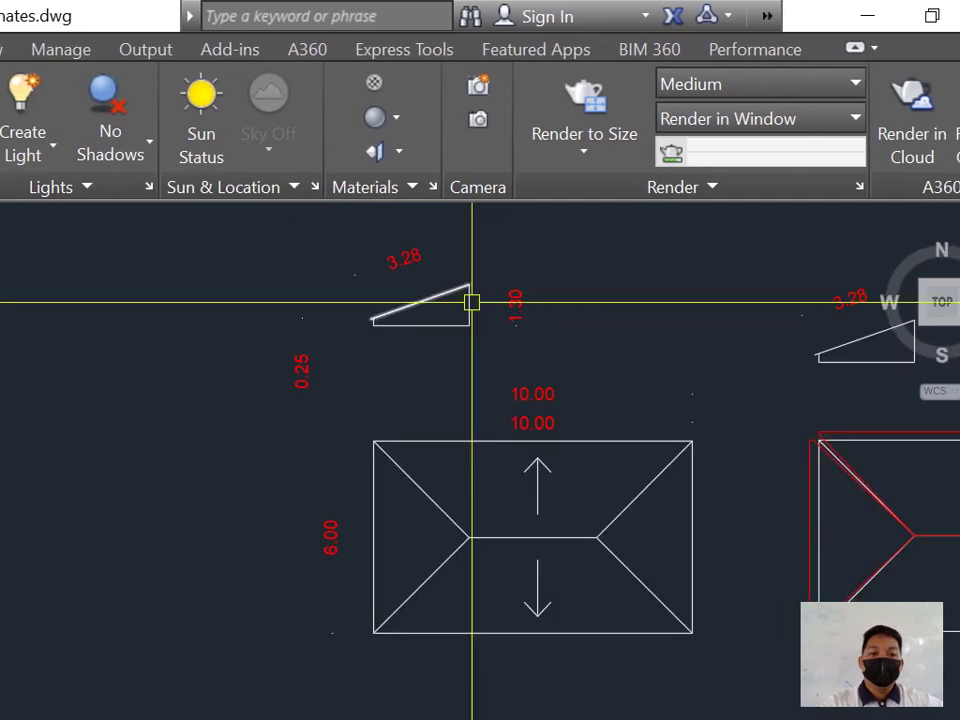
scroll(471, 300, "up", 2)
scroll(461, 304, "down", 2)
scroll(461, 304, "up", 2)
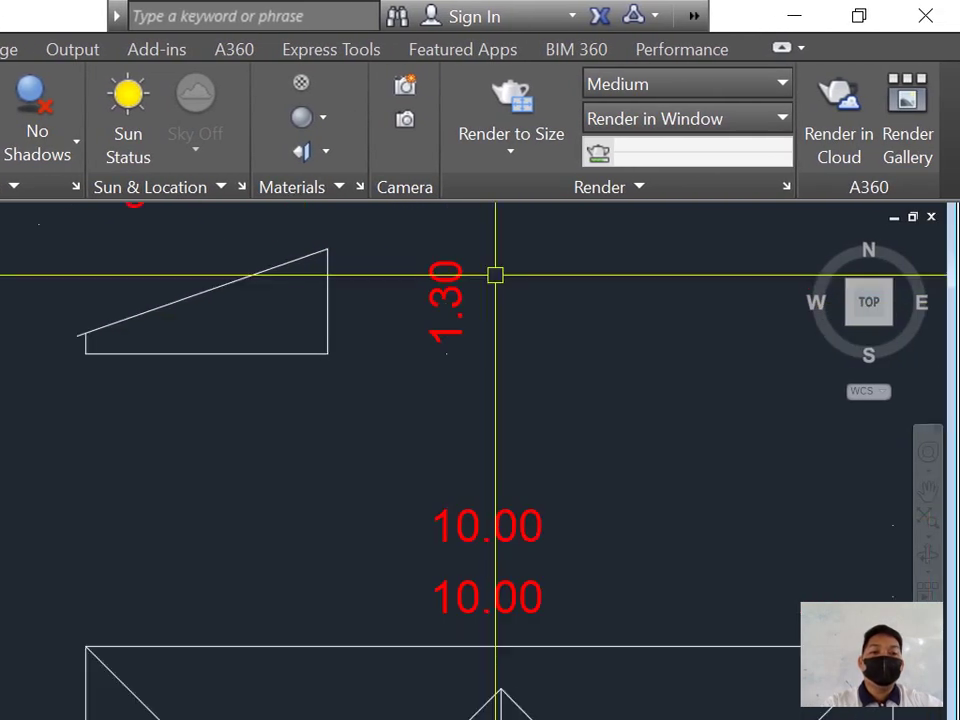
scroll(466, 289, "down", 2)
scroll(477, 309, "up", 2)
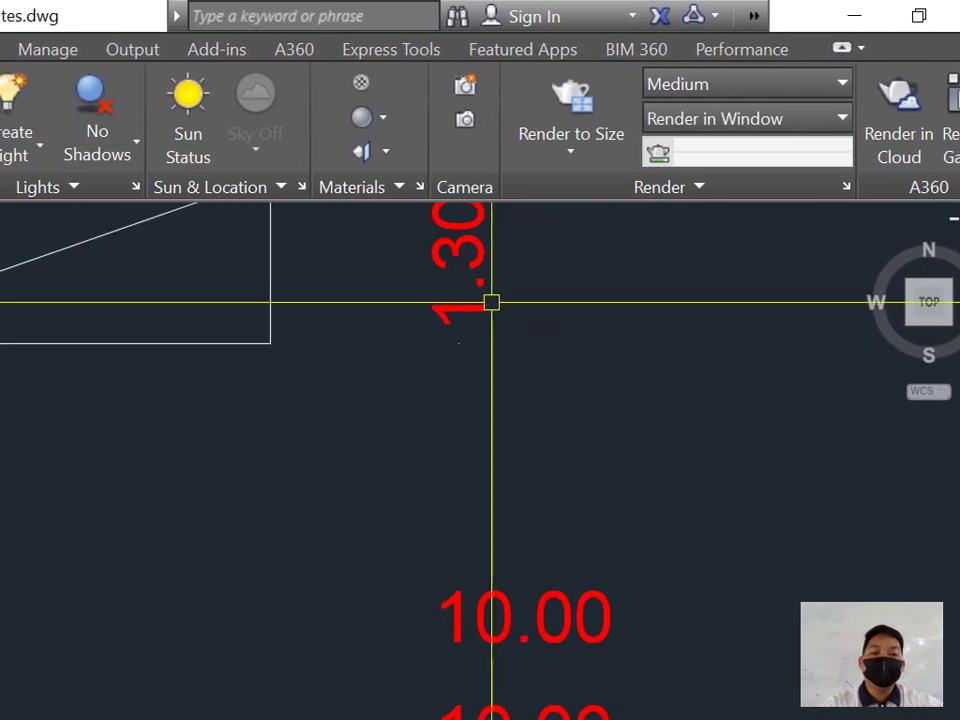
scroll(480, 315, "down", 5)
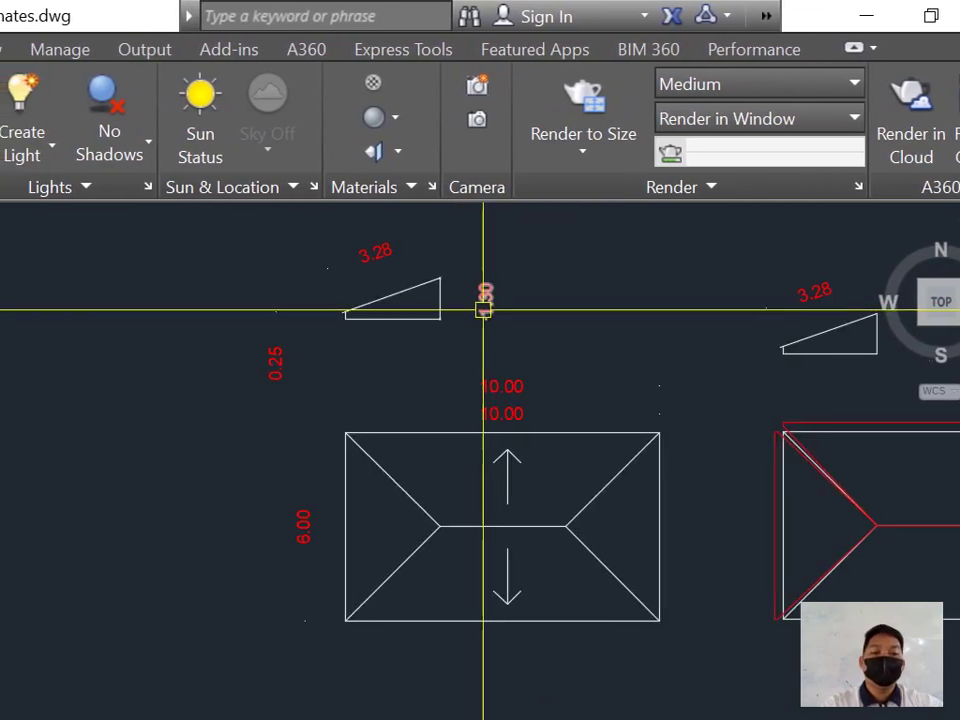
scroll(471, 446, "up", 4)
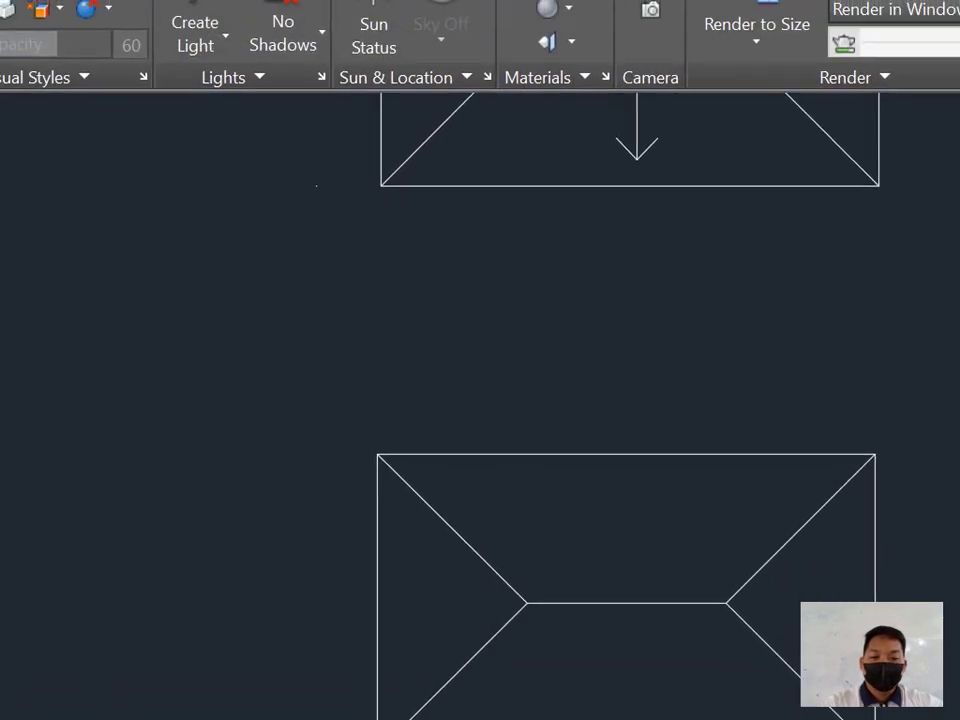
Step: Draw a 1.3 vertical line above the new hip roof plan, aligned with the left end of its ridge
key("Return")
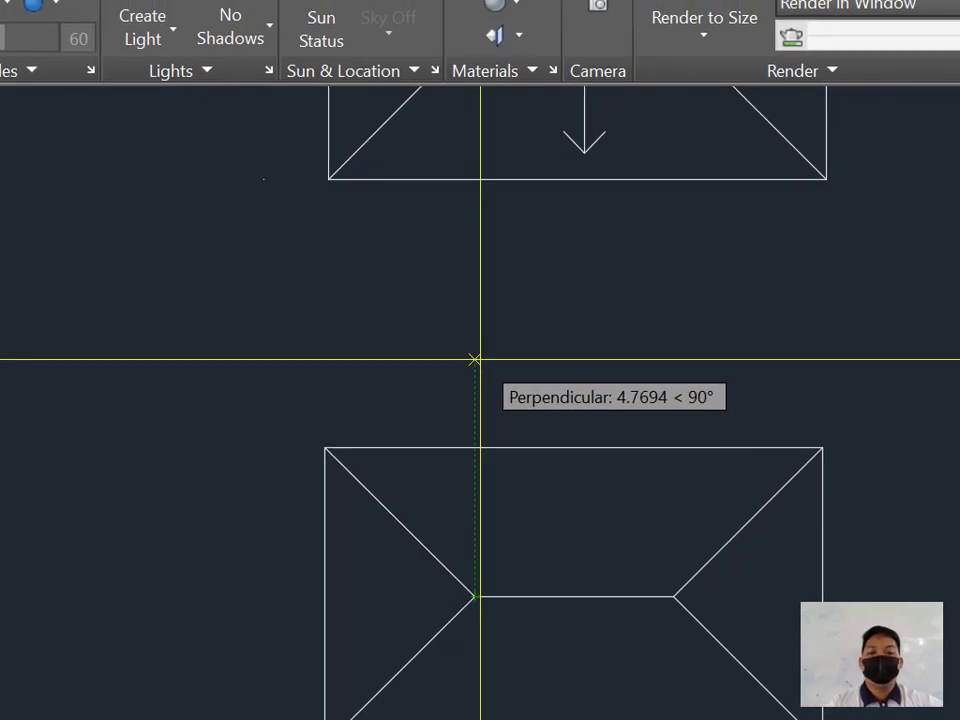
left_click(474, 359)
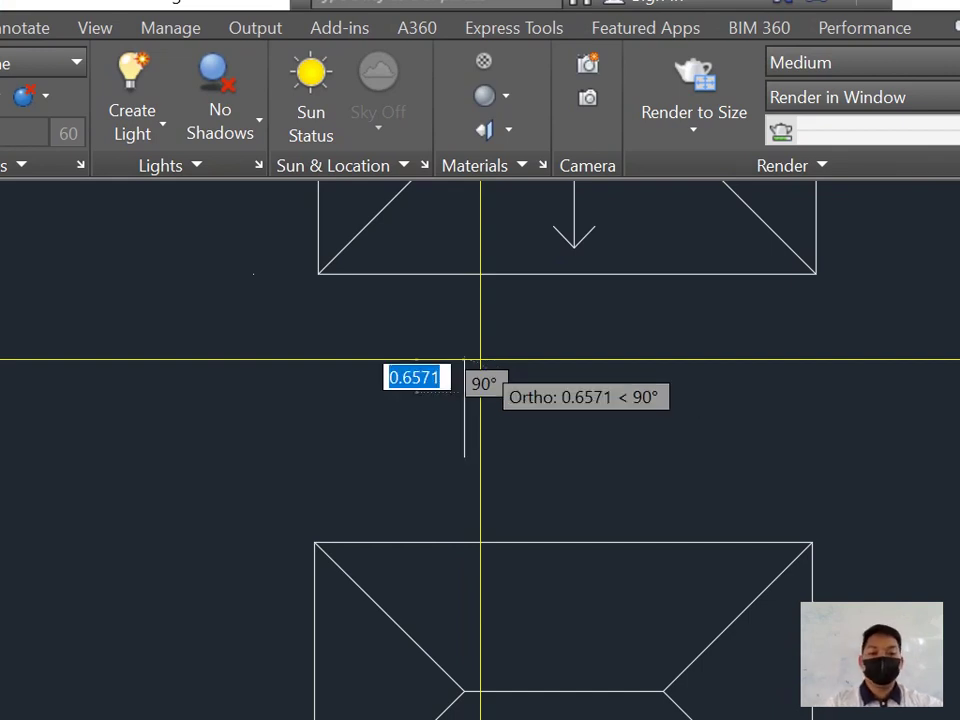
type("1.3")
key("Return")
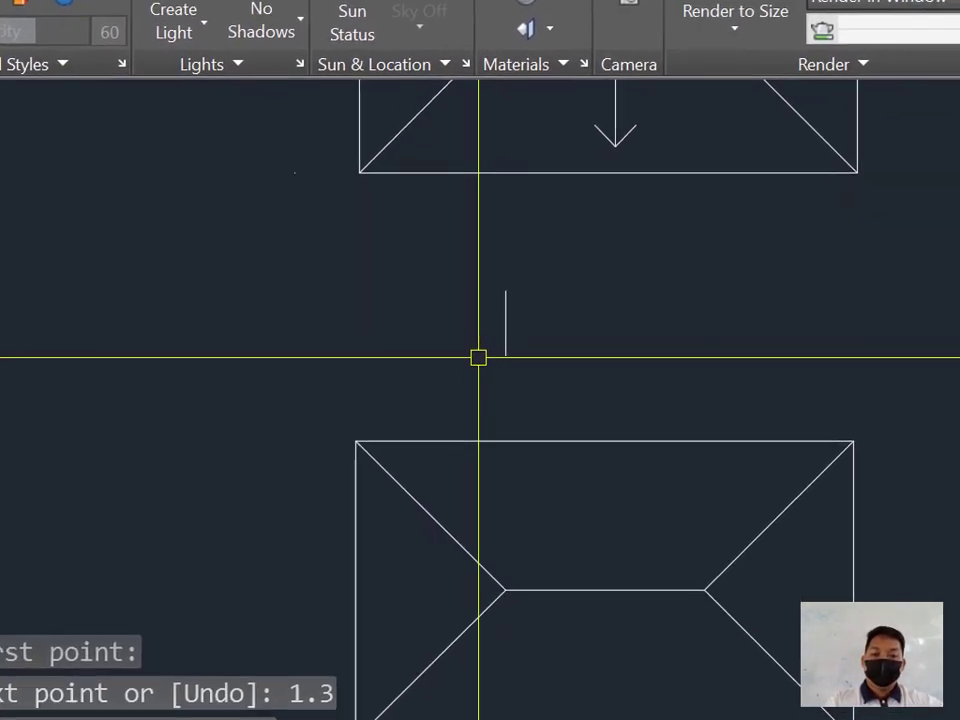
Step: Draw a horizontal base line from the vertical line's lower end leftward until it aligns with the plan's left edge
type("l")
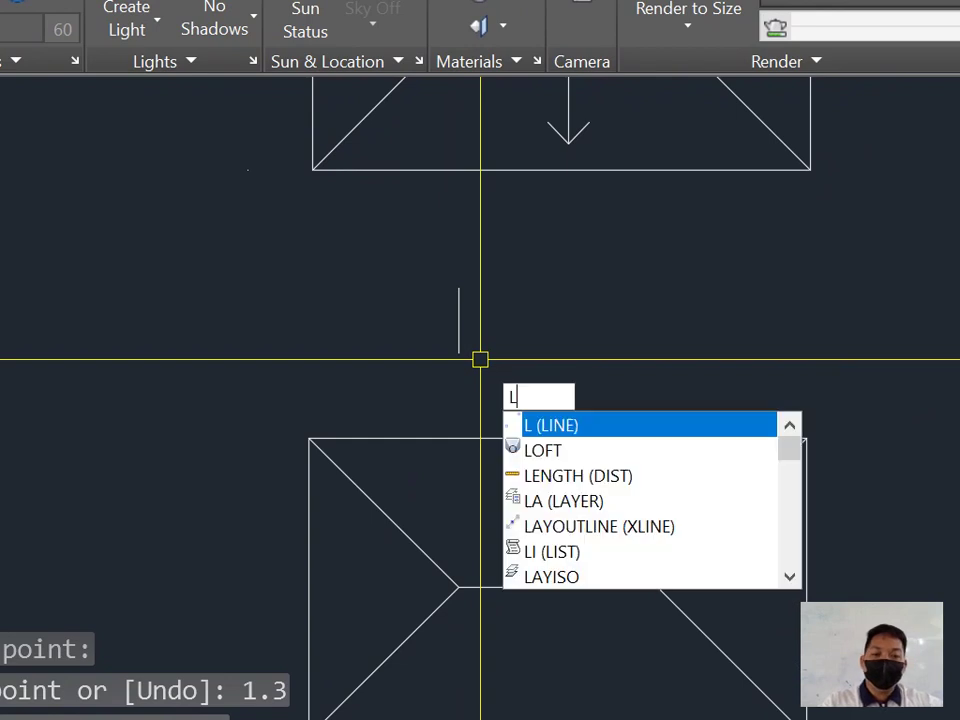
key("Return")
left_click(467, 351)
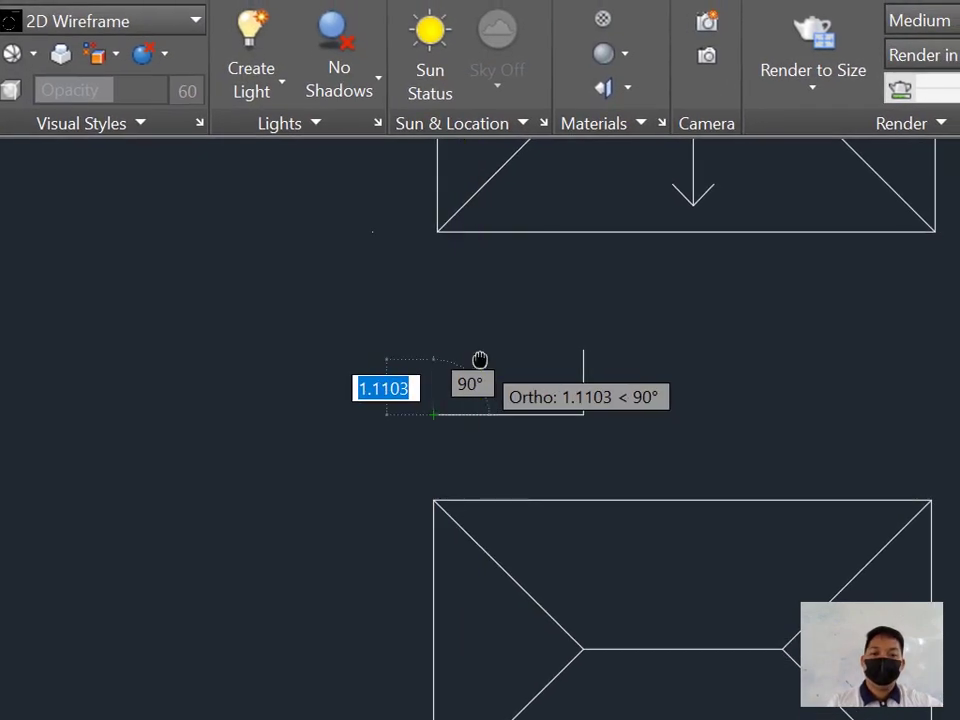
key("Return")
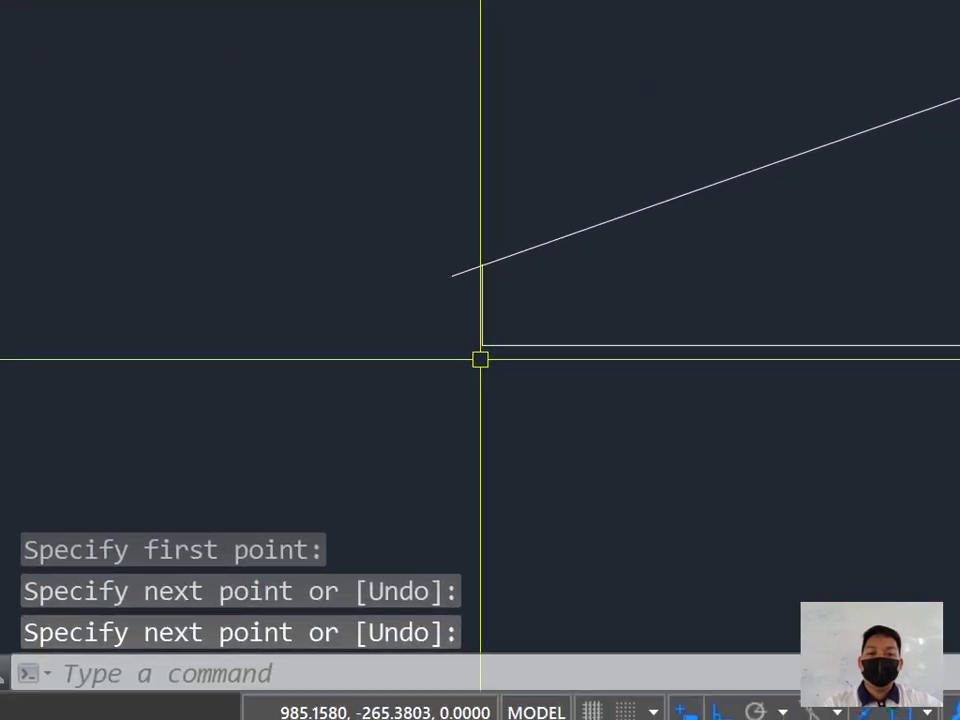
Step: Examine the short vertical line at the eave of the example section and its 0.25 height dimension
left_click(375, 482)
key("Escape")
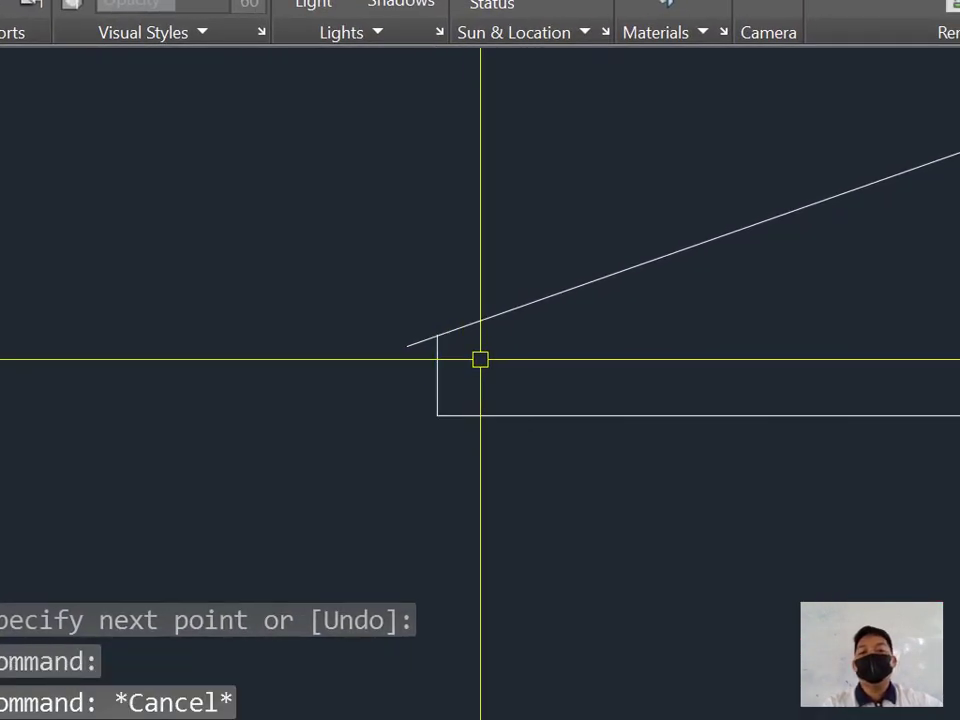
left_click(482, 360)
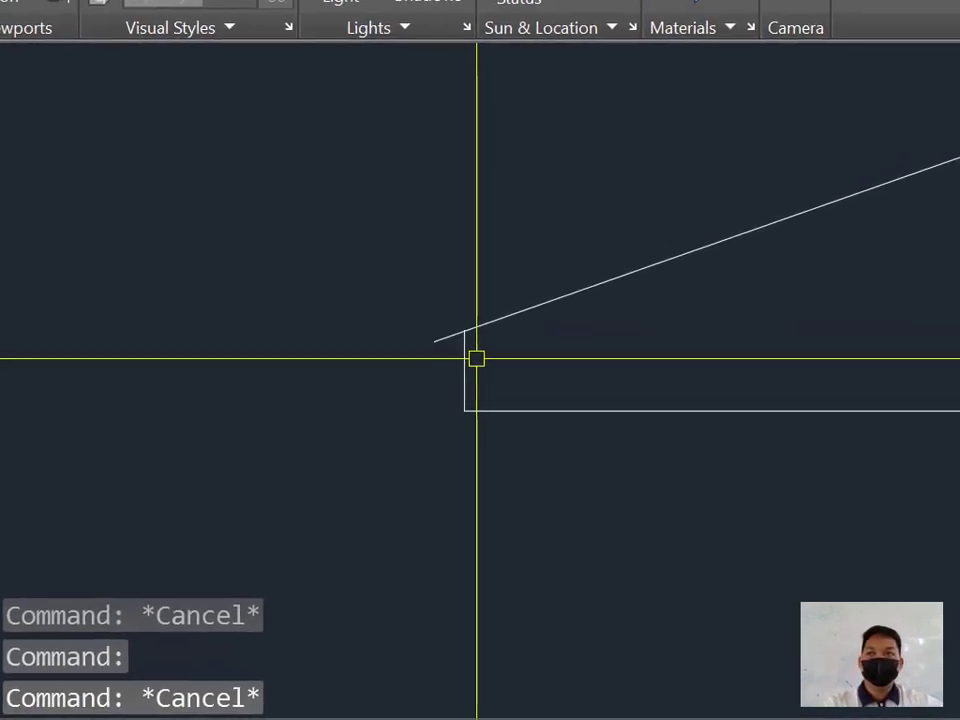
scroll(480, 360, "down", 6)
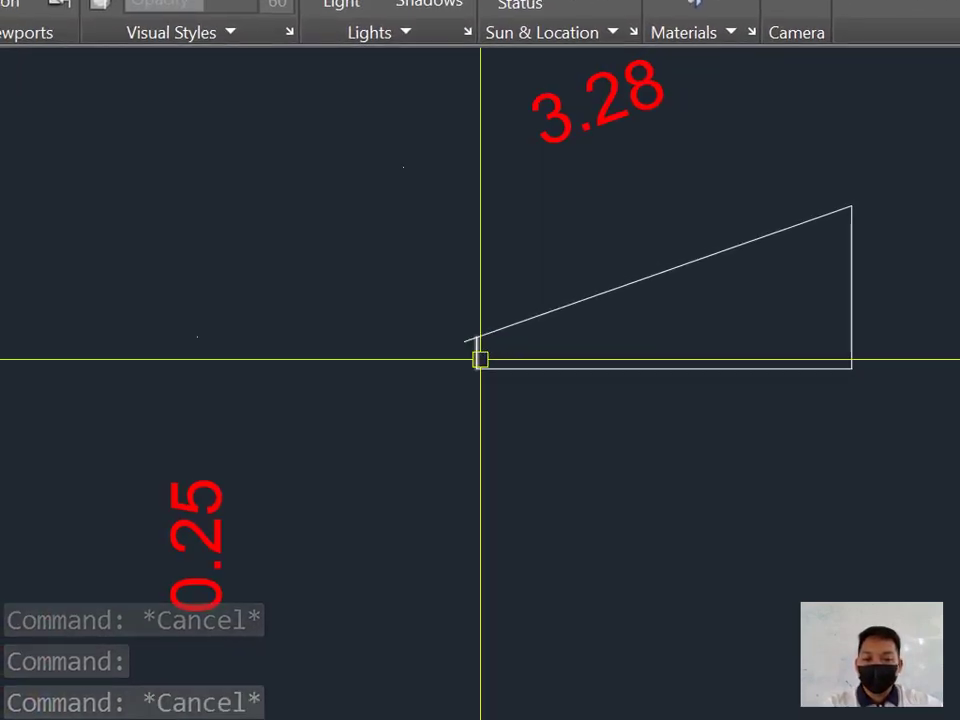
scroll(506, 357, "down", 3)
scroll(506, 360, "up", 4)
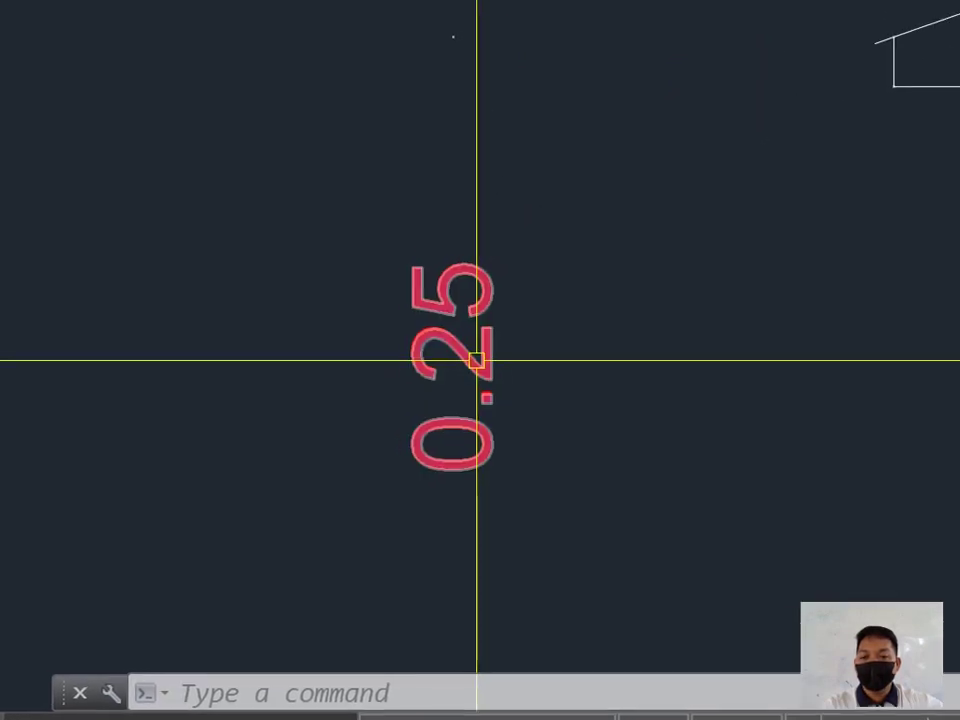
scroll(480, 358, "down", 2)
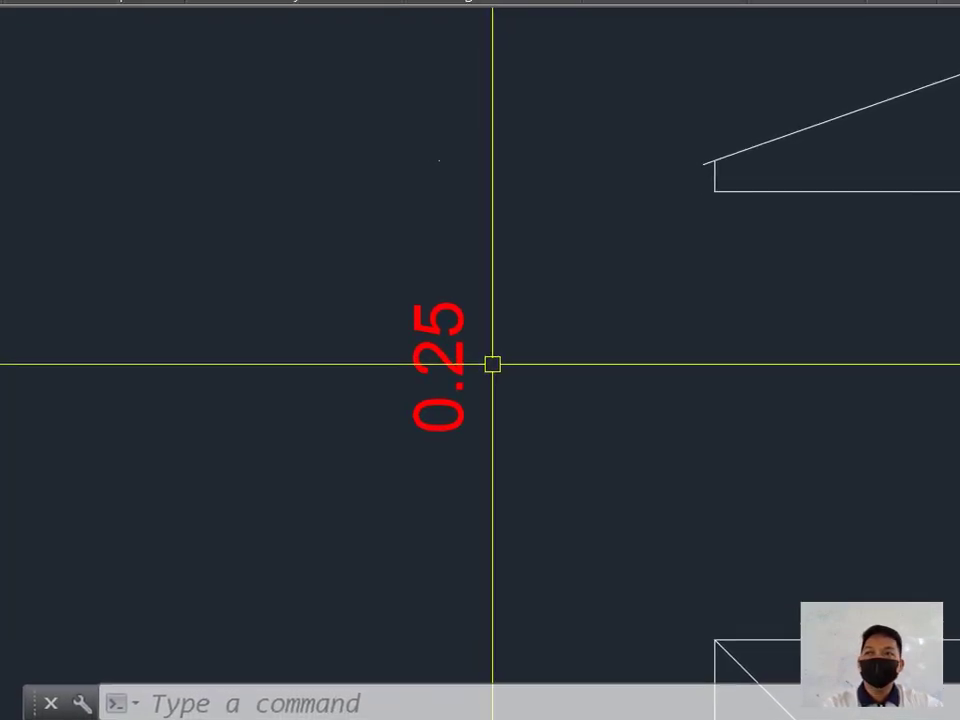
scroll(200, 345, "down", 2)
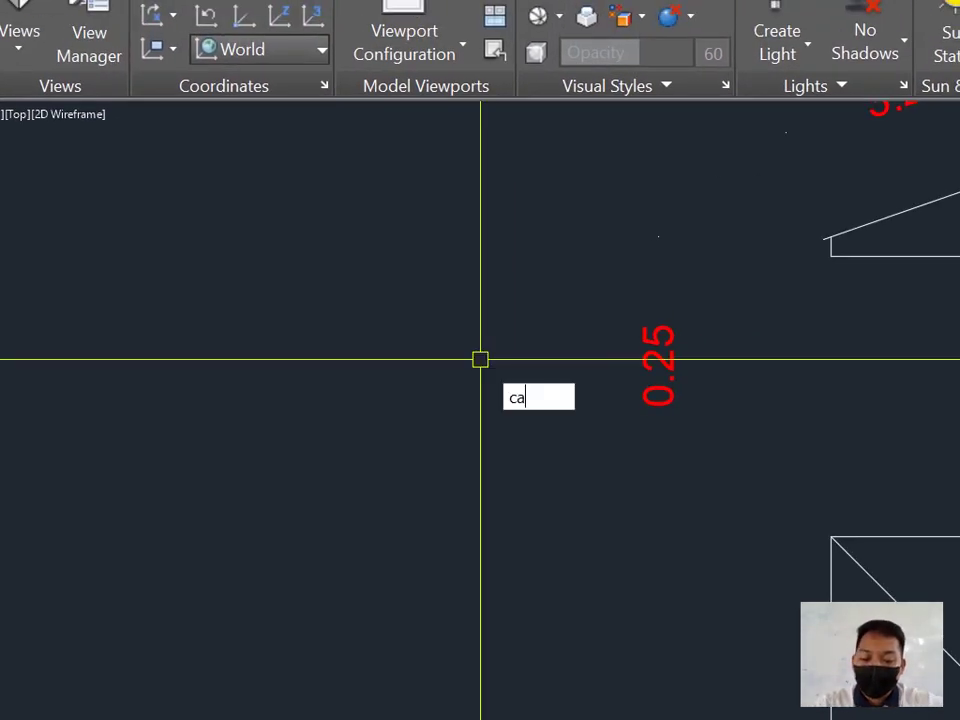
Step: Open the calculator and convert a length of 0.25 from meters to inches
key("Return")
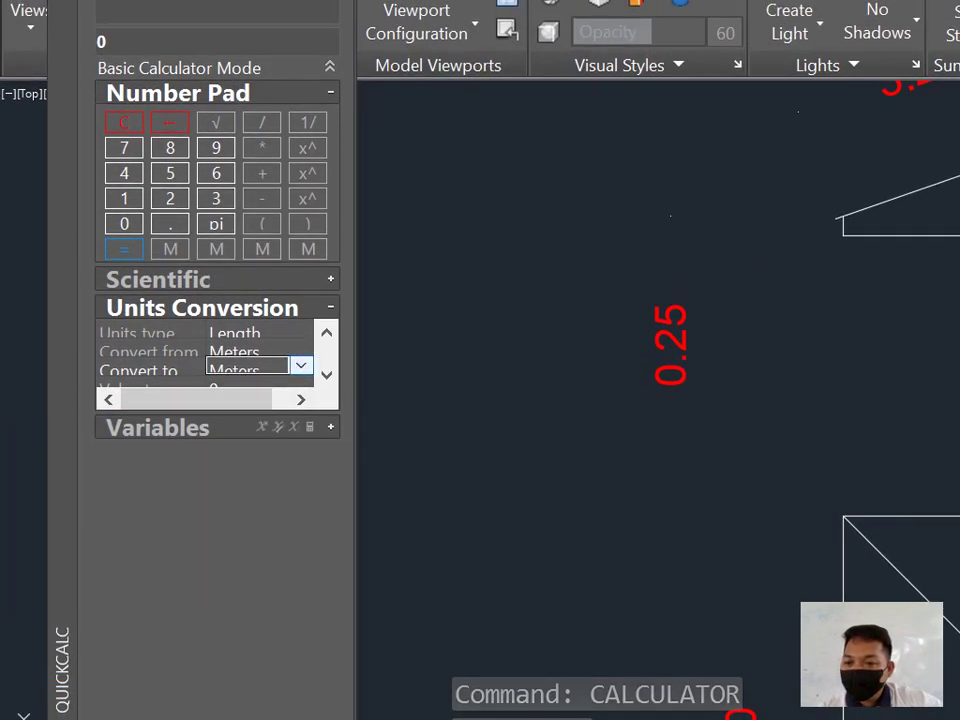
left_click(300, 358)
key("Return")
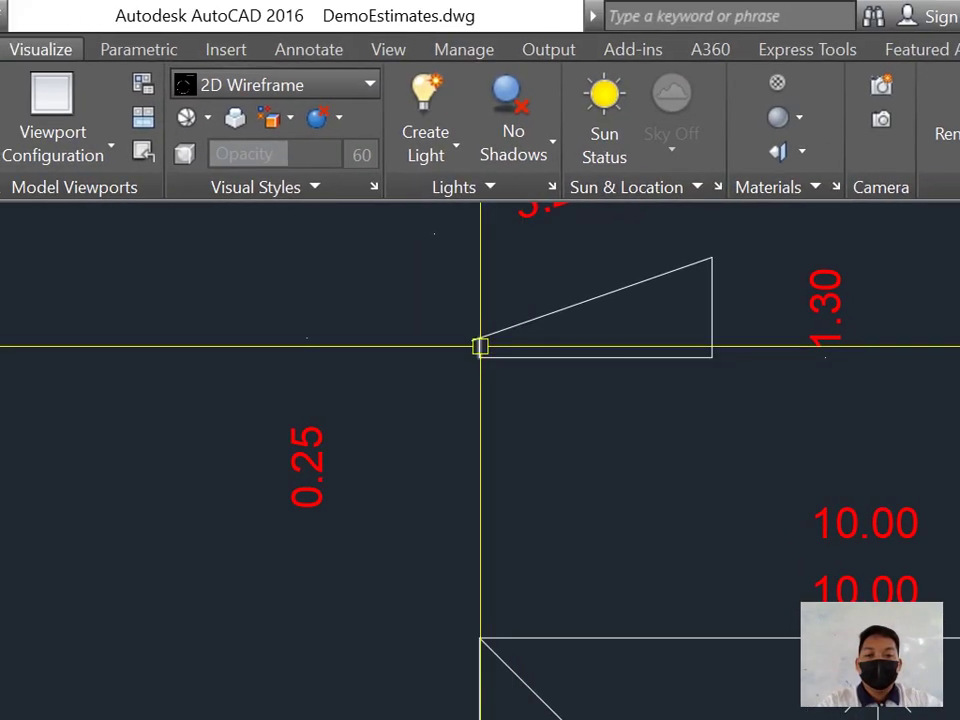
Step: Draw a 0.25 vertical line upward from the left end of the new section's base line
scroll(840, 213, "up", 5)
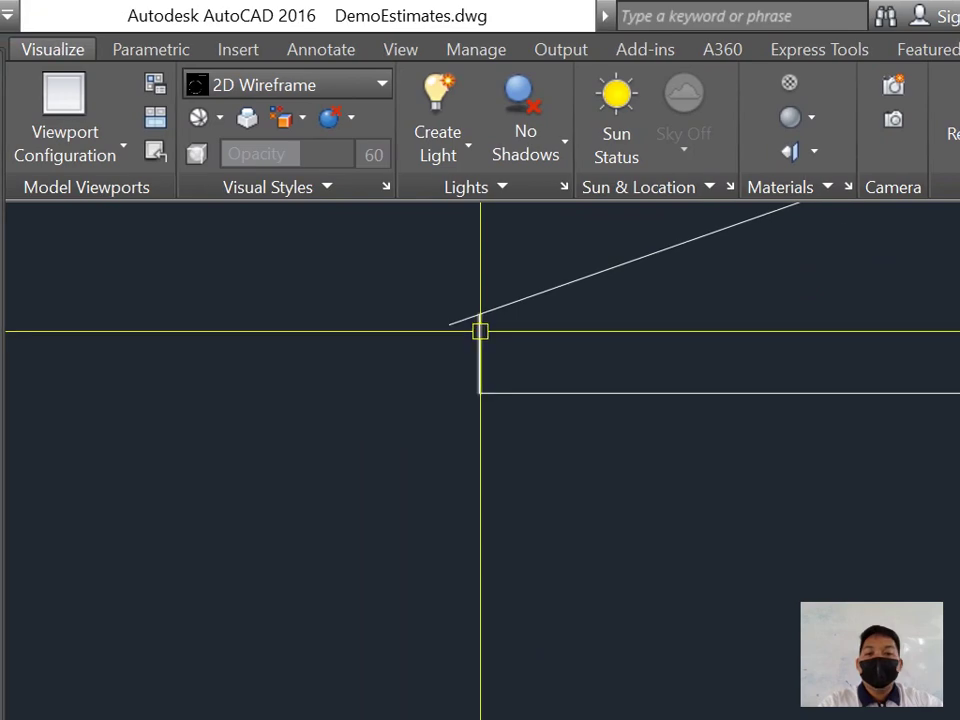
key("Escape")
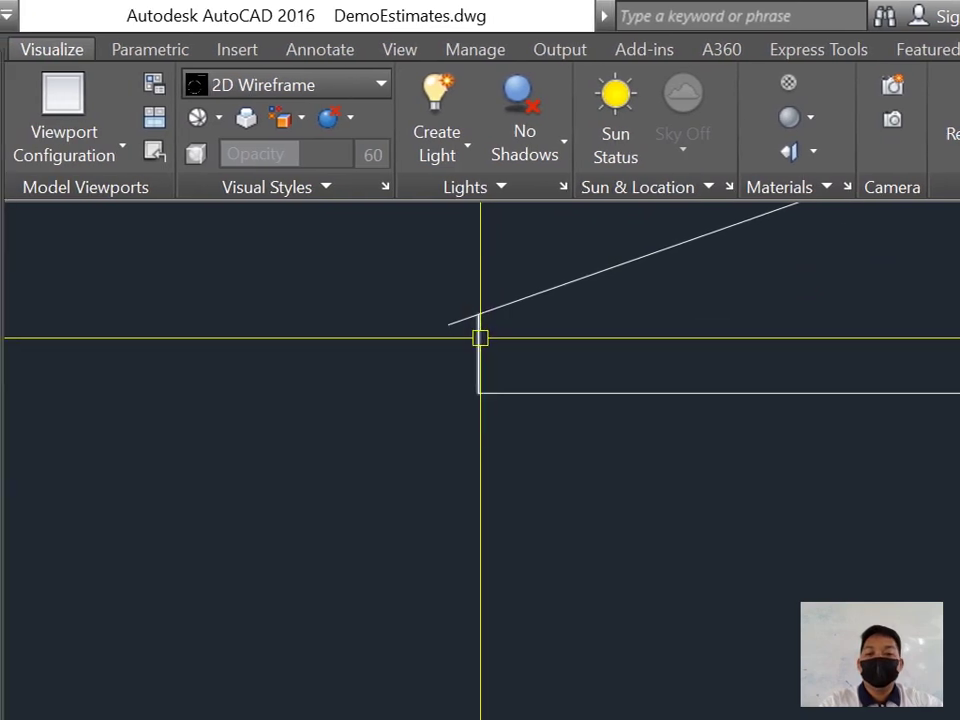
key("Escape")
scroll(480, 338, "down", 5)
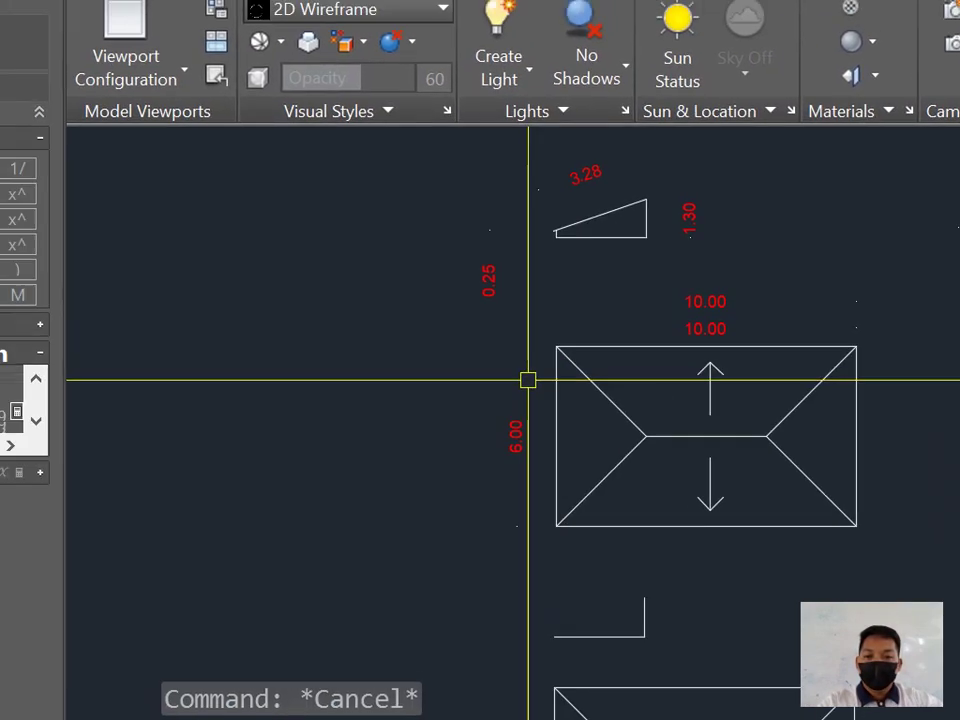
scroll(539, 354, "up", 3)
scroll(547, 347, "down", 5)
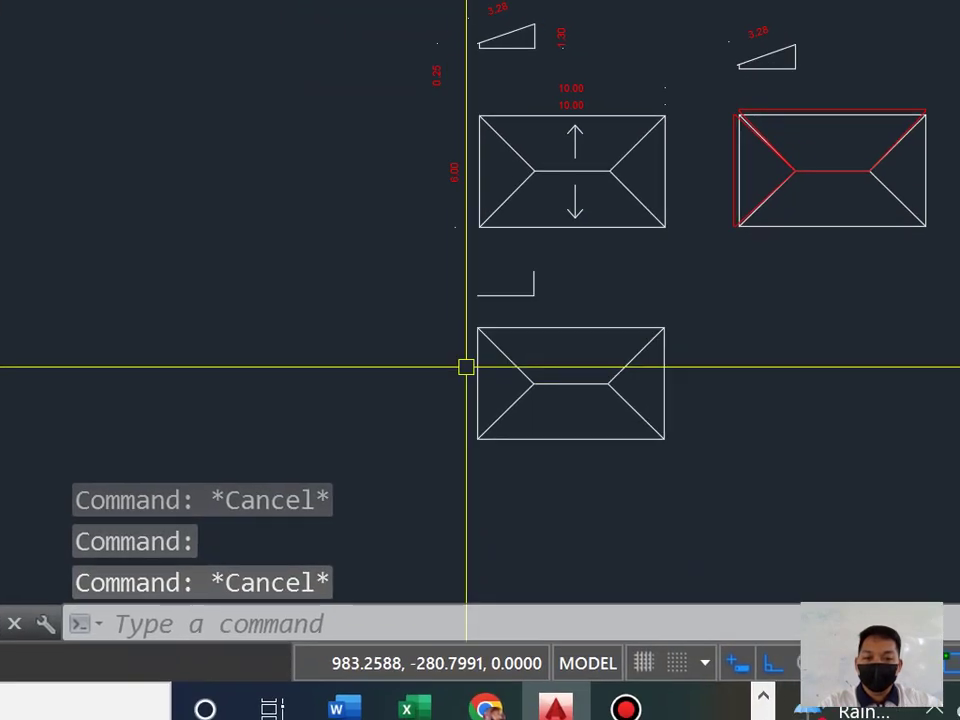
scroll(578, 531, "up", 5)
type("l")
key("Return")
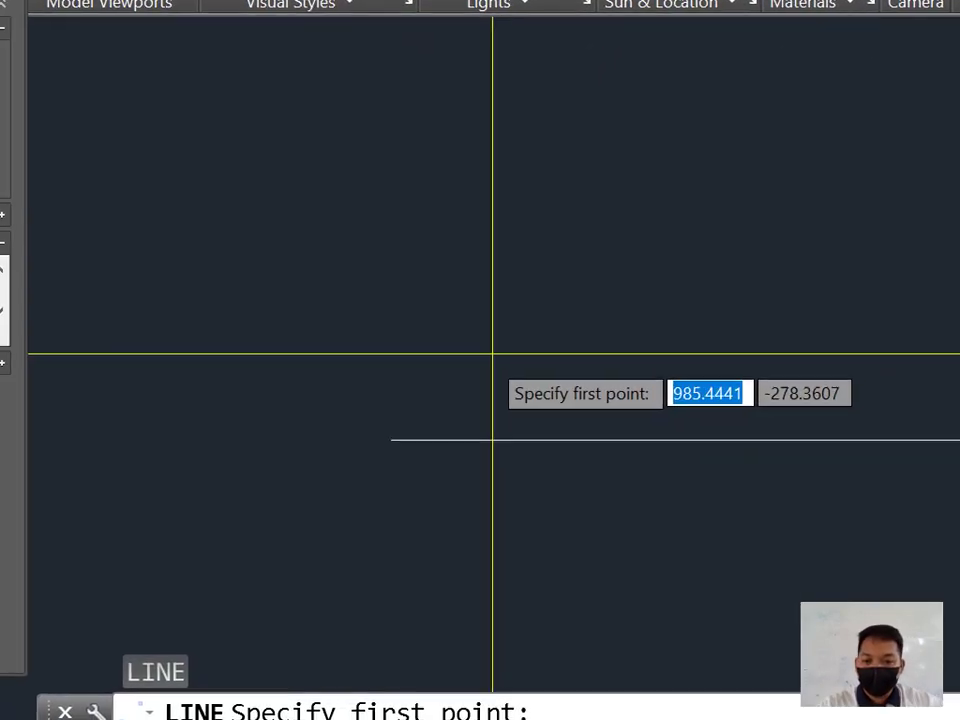
left_click(483, 368)
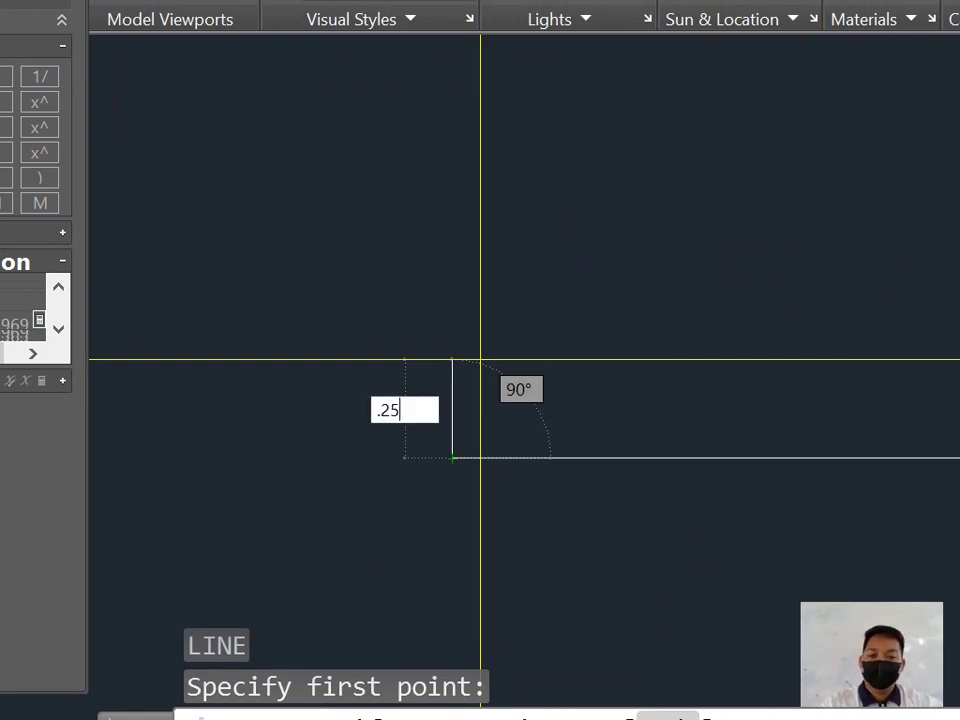
type(".25")
key("Return")
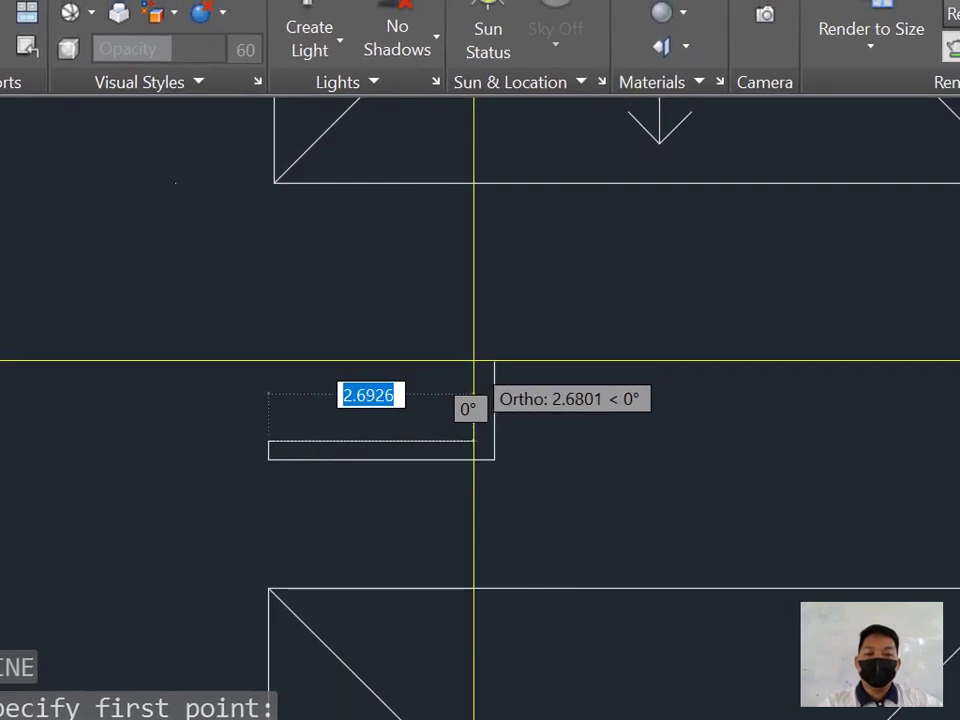
Step: Continue with the sloping rafter line up to the top of the 1.3 vertical line, then end the line
left_click(492, 362)
scroll(480, 362, "up", 3)
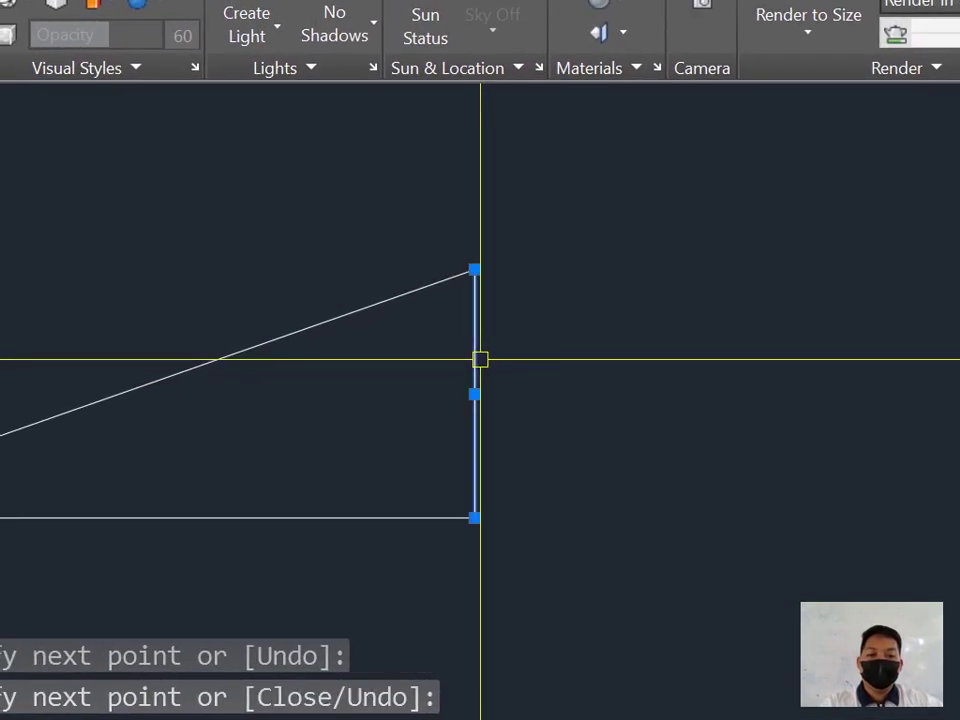
key("Return")
Step: Examine the new roof section's short and tall vertical lines, sloping rafter line and base line above the plan
scroll(480, 359, "down", 7)
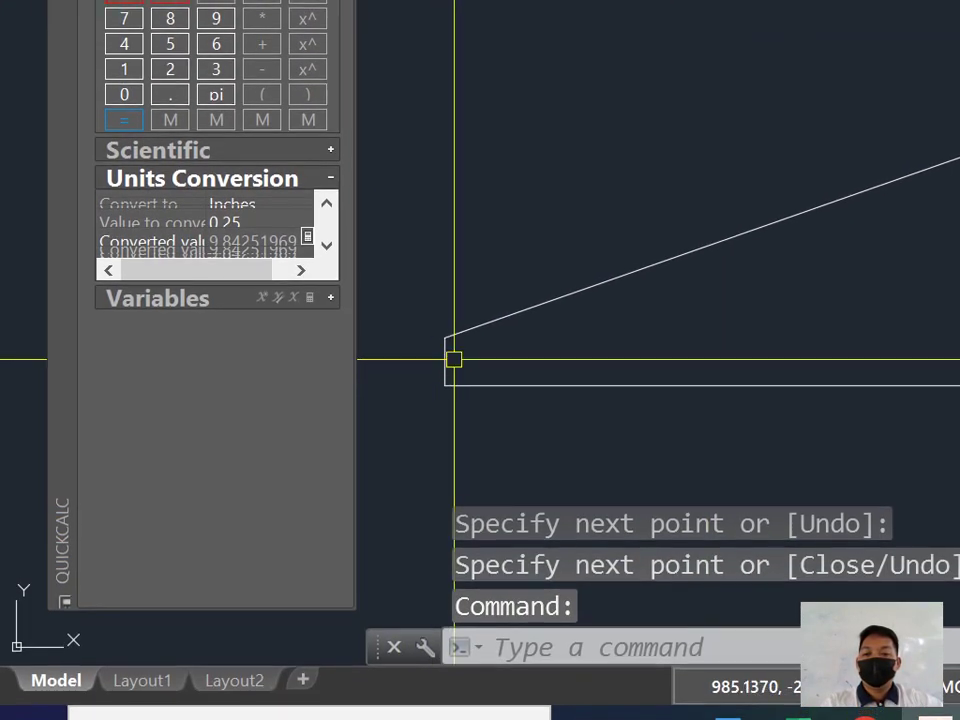
left_click(444, 364)
scroll(896, 297, "down", 4)
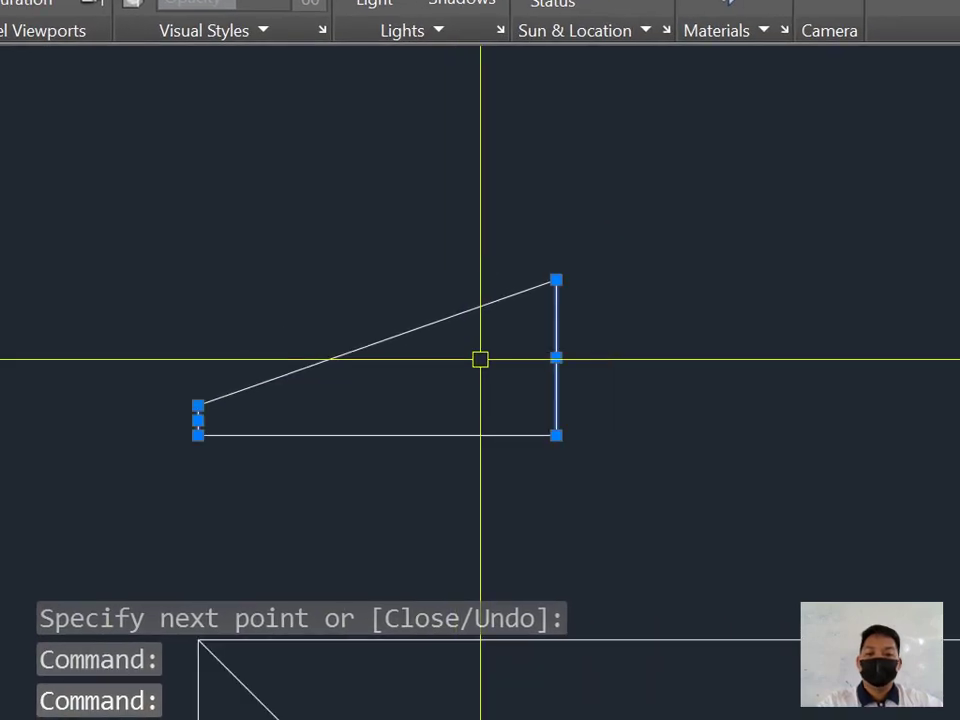
key("Escape")
key("Escape")
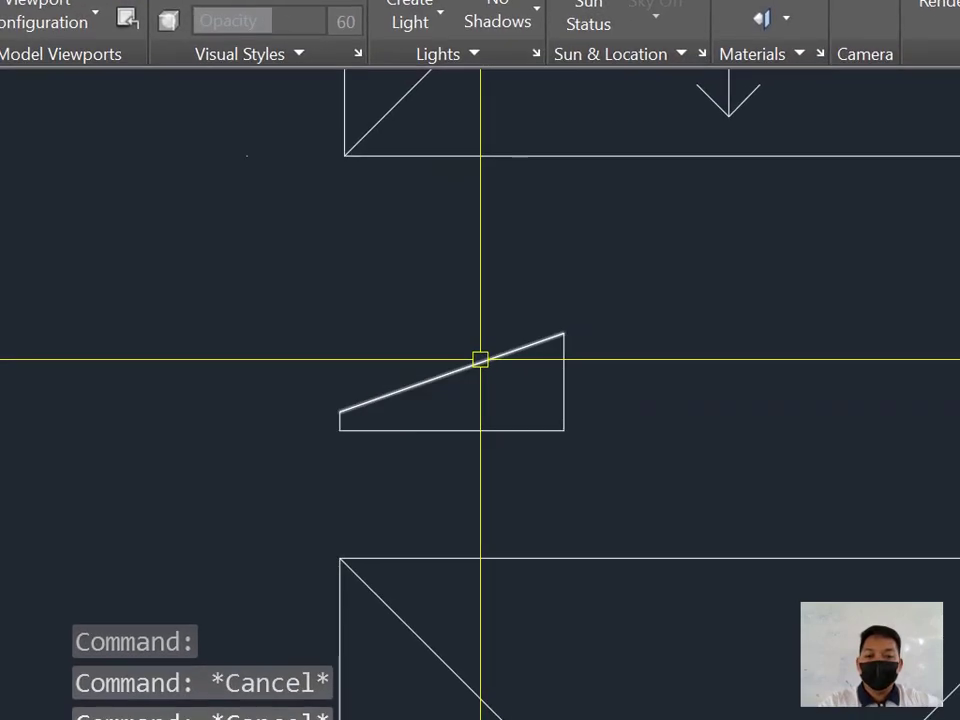
left_click(490, 330)
key("Escape")
left_click(480, 358)
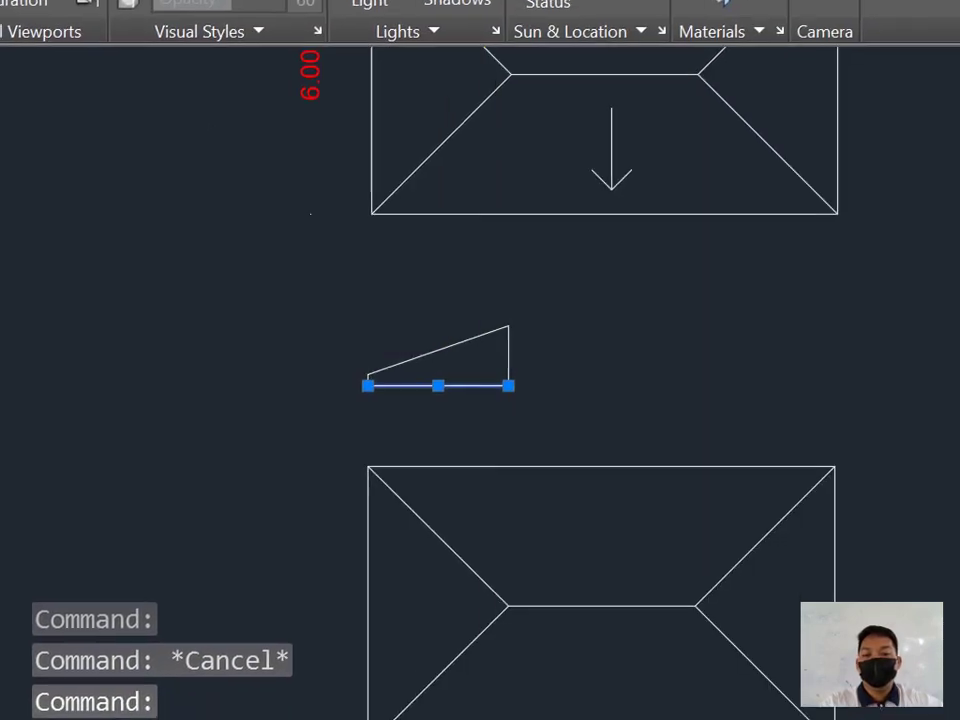
key("Escape")
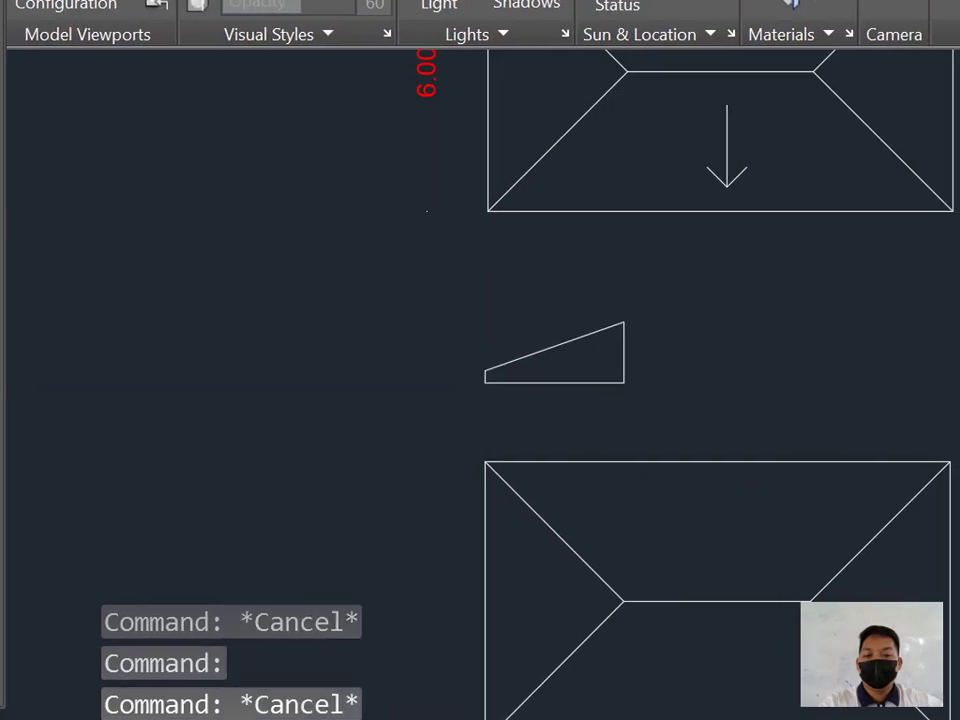
scroll(492, 375, "up", 6)
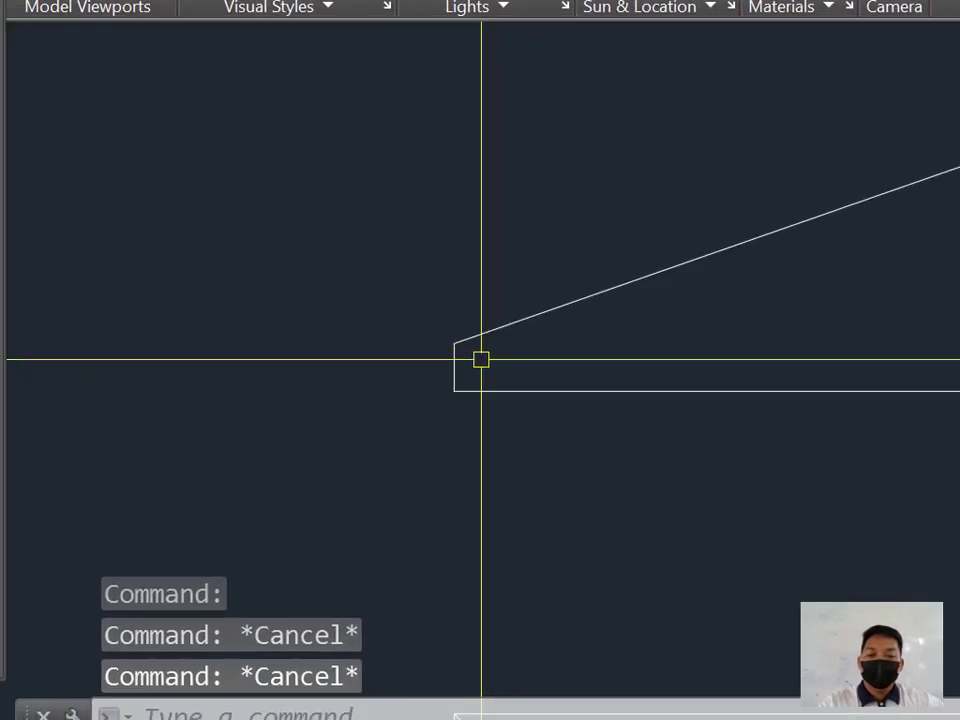
Step: Draw a circle of radius 0.1 centred on the lower end of the new section's sloping rafter line
scroll(490, 378, "up", 2)
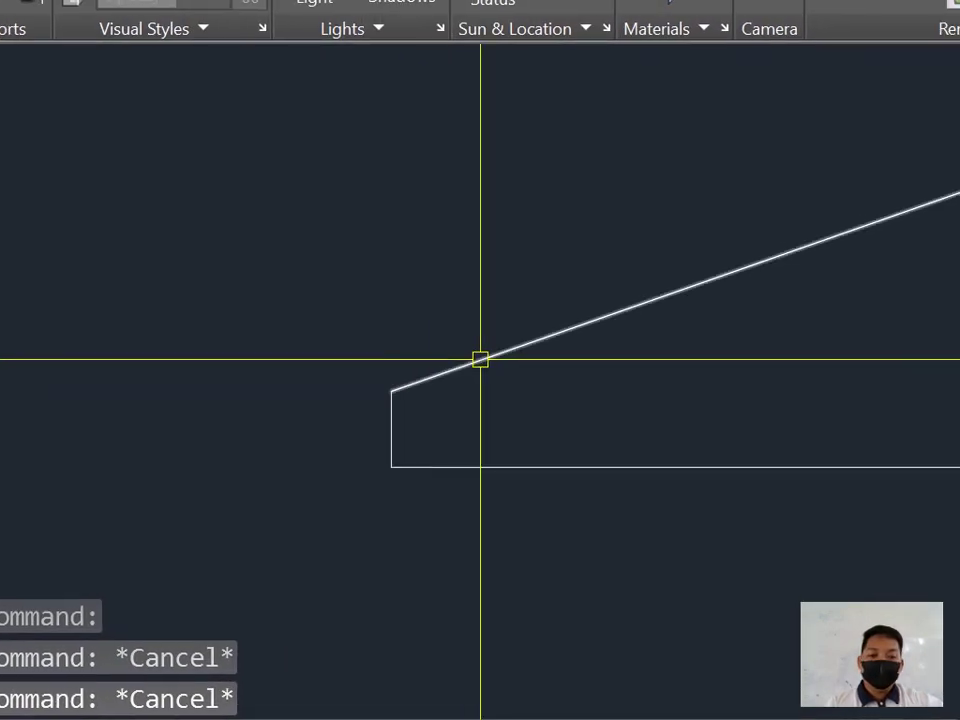
left_click(480, 358)
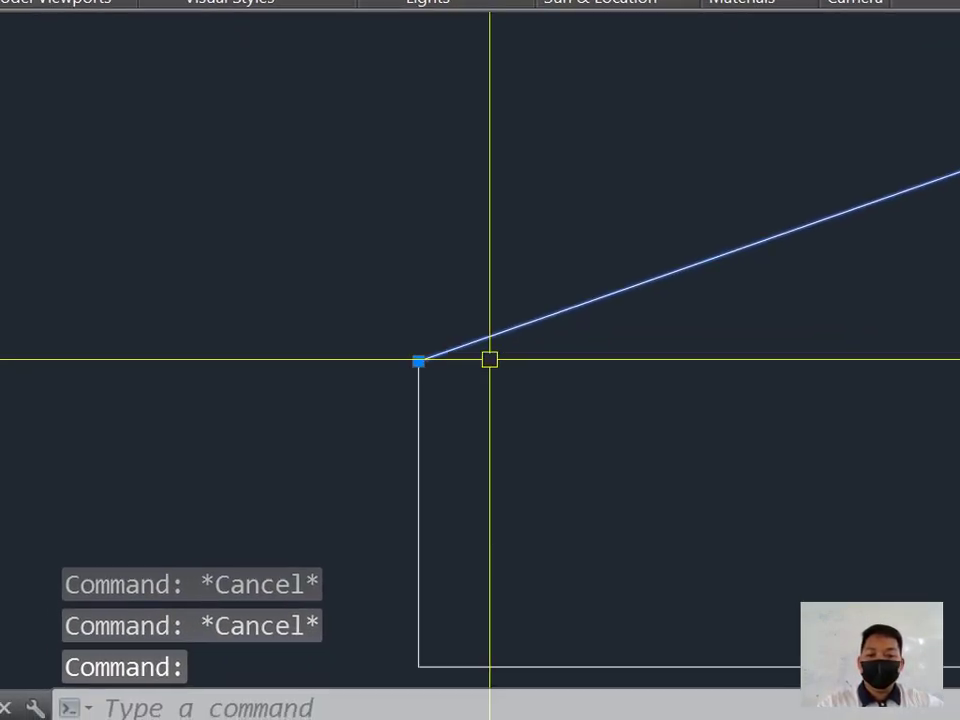
key("Escape")
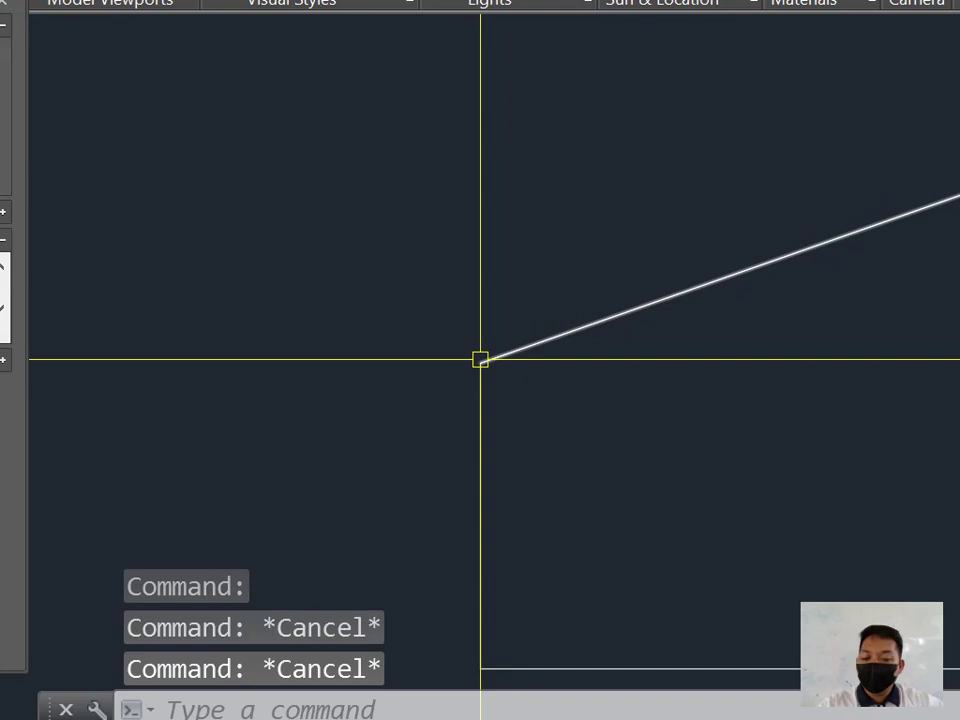
type("c")
key("Return")
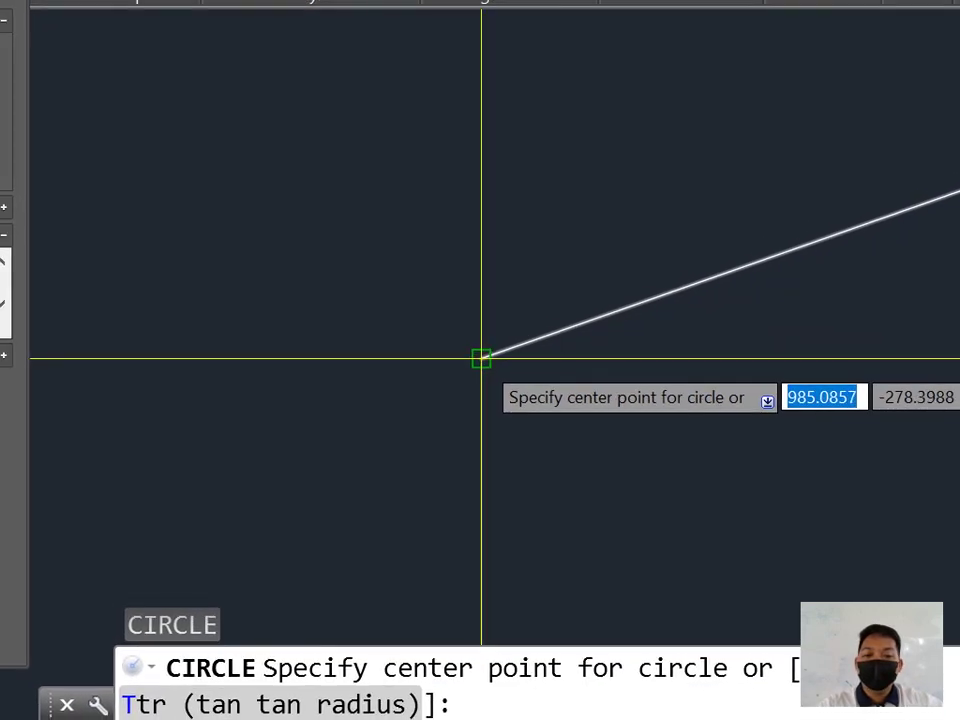
left_click(481, 358)
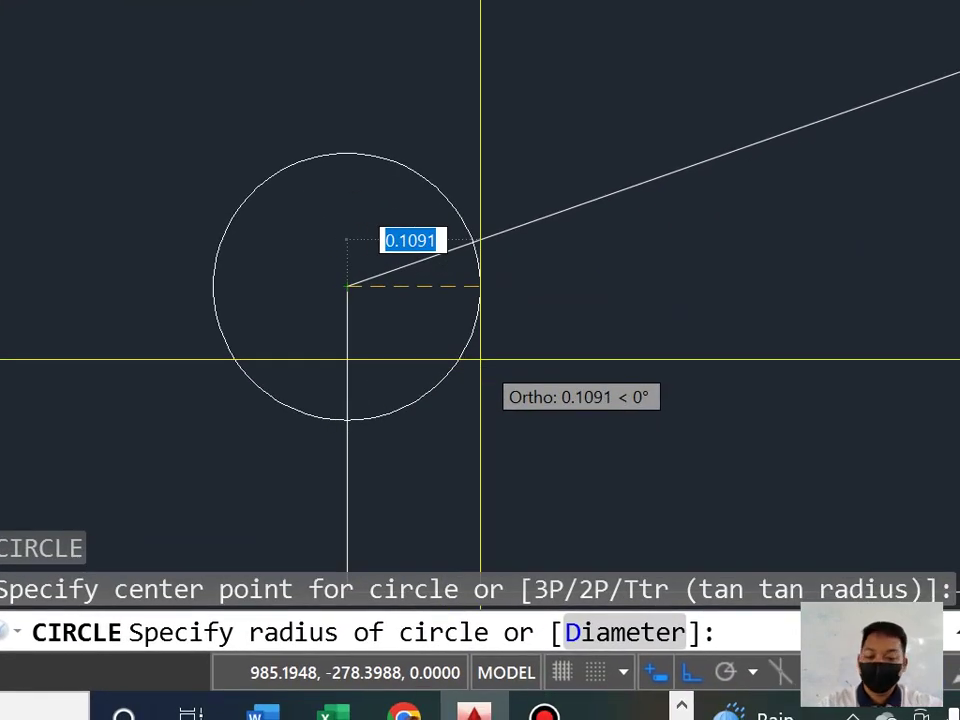
key("Return")
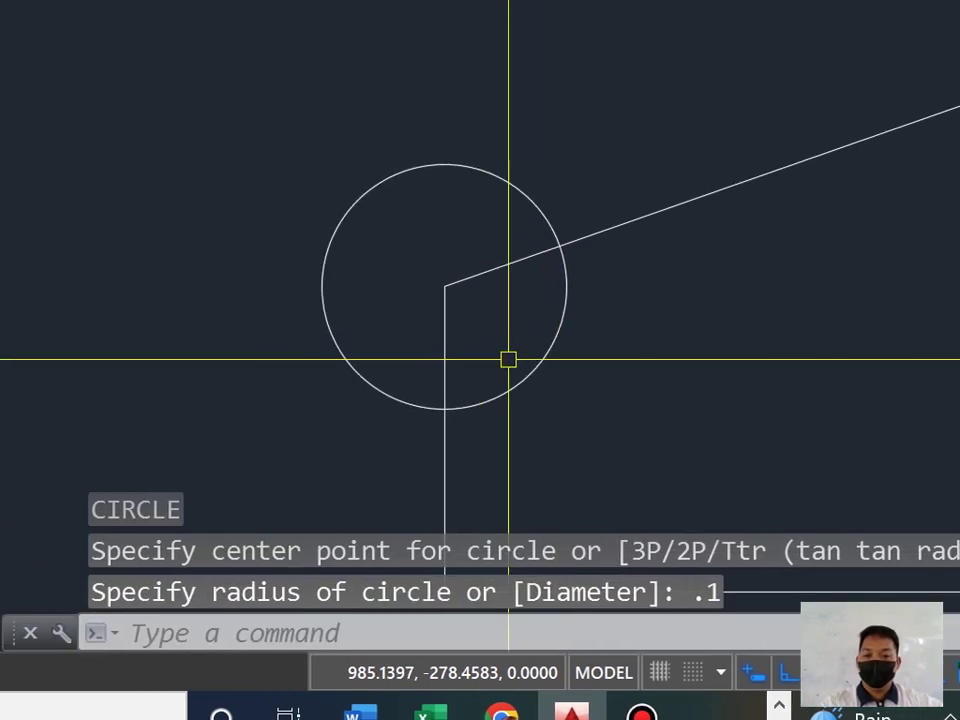
Step: Extend the rafter line's lower end to the circle to form the overhang, and erase the circle
type("ex")
key("Return")
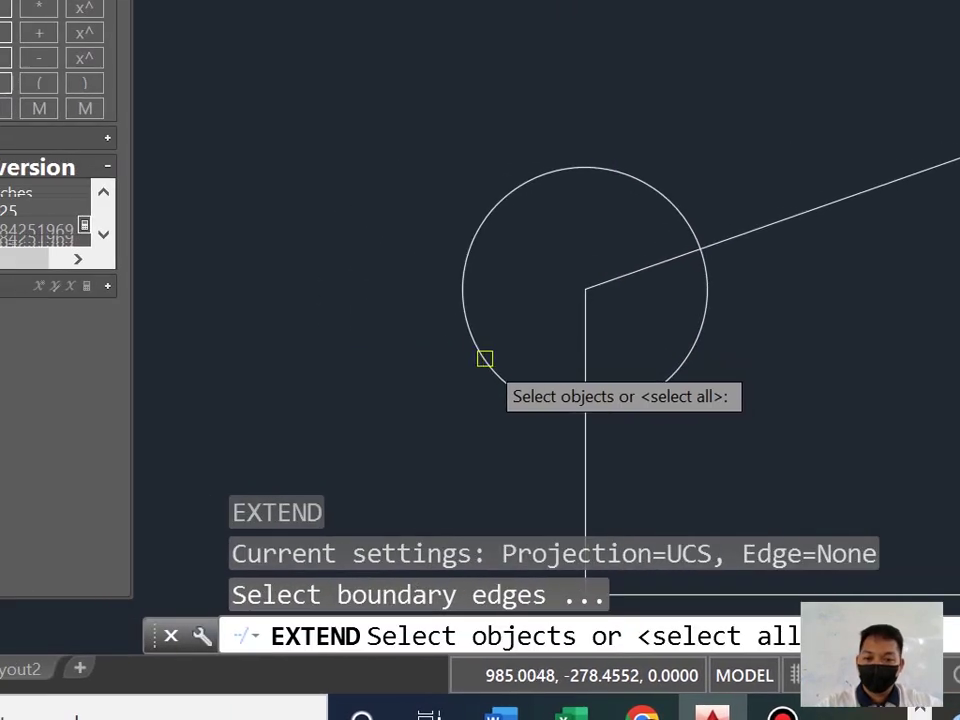
left_click(348, 358)
key("Return")
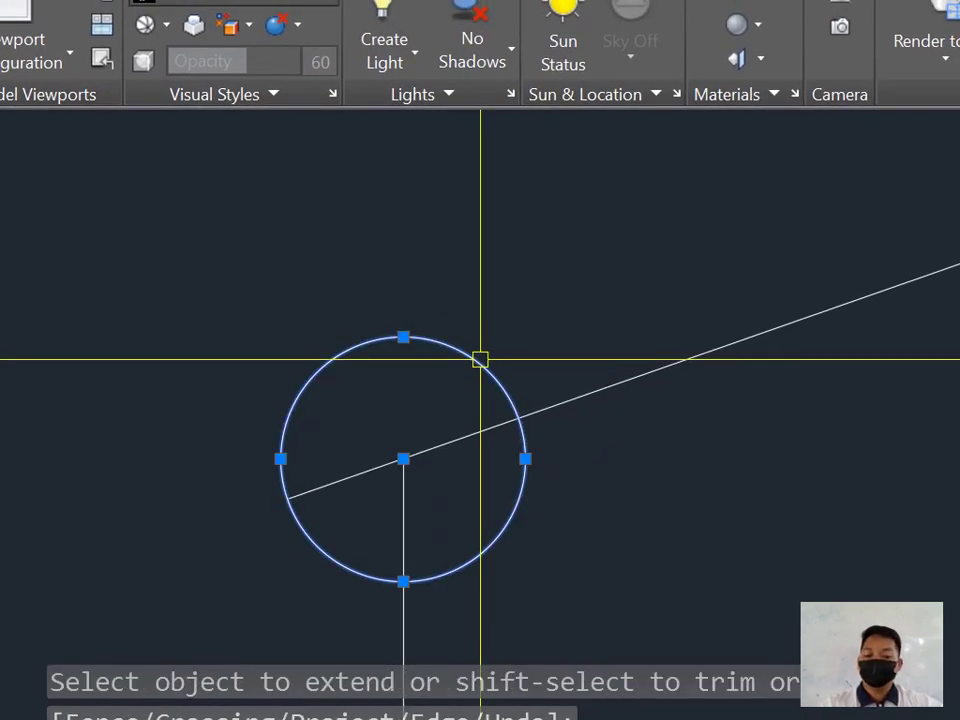
type("e")
key("Return")
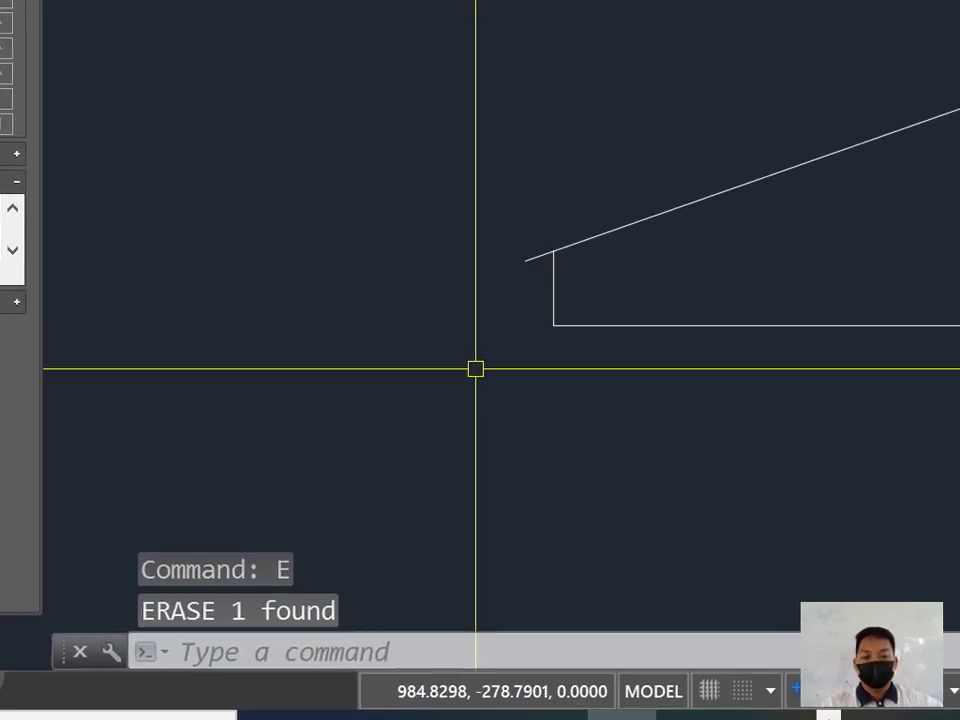
Step: Add an aligned dimension along the new section's extended rafter line, placing it just above the slope
scroll(475, 369, "down", 3)
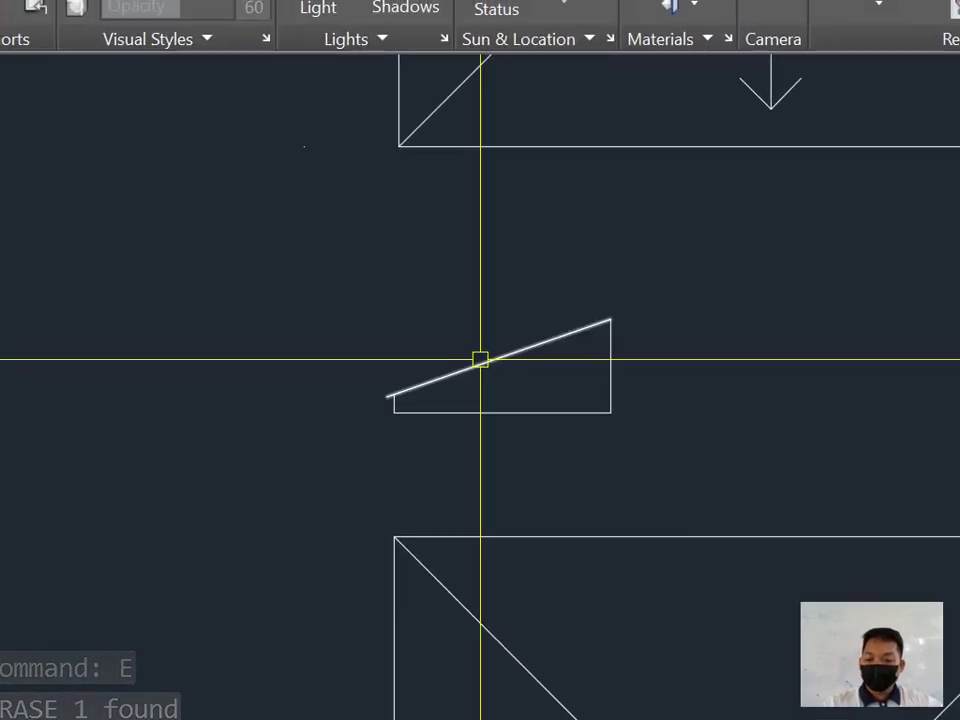
type("dal")
key("Return")
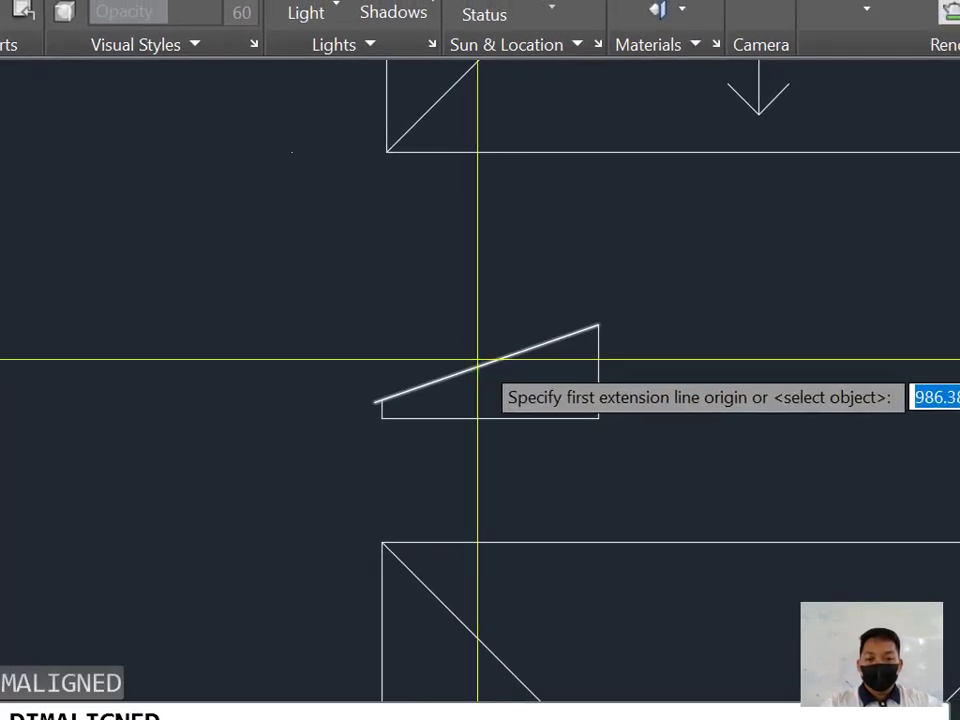
key("Return")
left_click(510, 355)
left_click(481, 369)
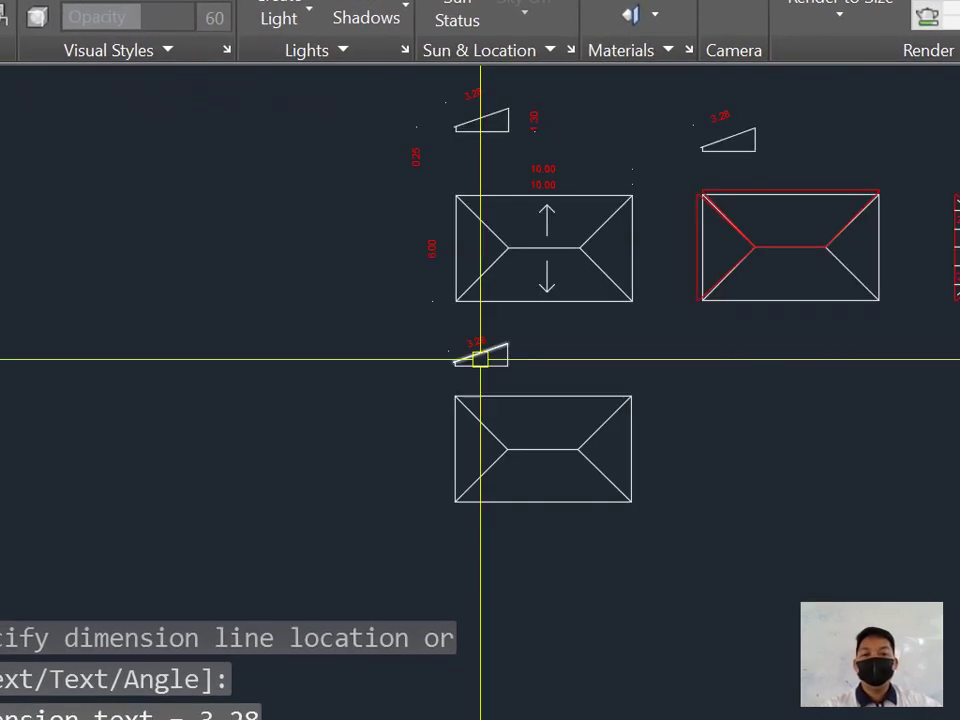
Step: Compare the new section's dimensioned rafter with the finished reference plan and its red slope-length outline
scroll(481, 357, "up", 4)
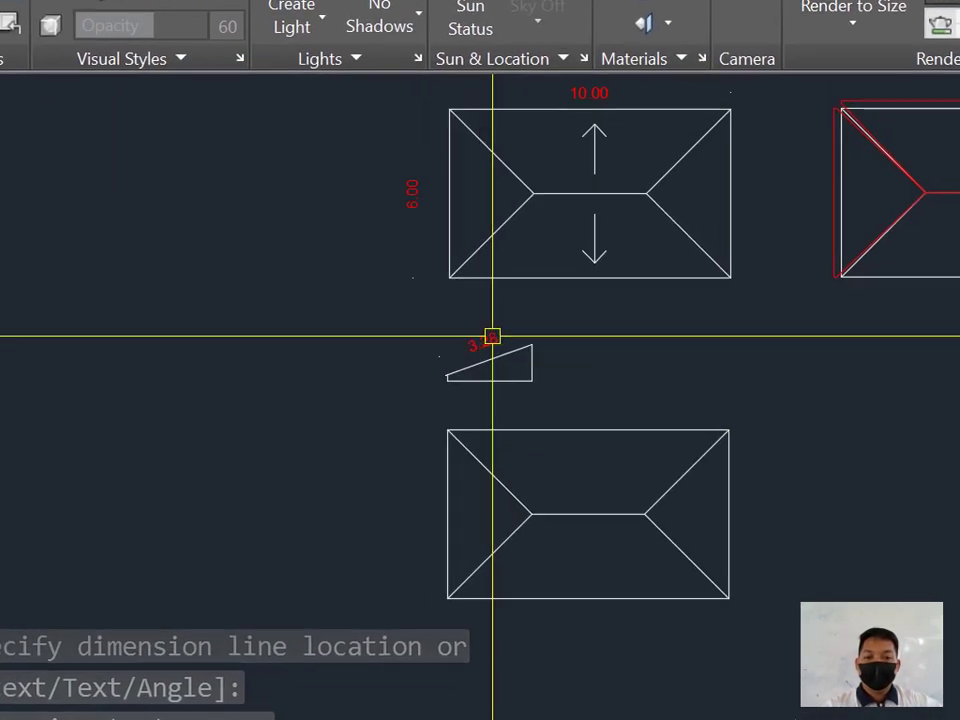
scroll(492, 336, "up", 3)
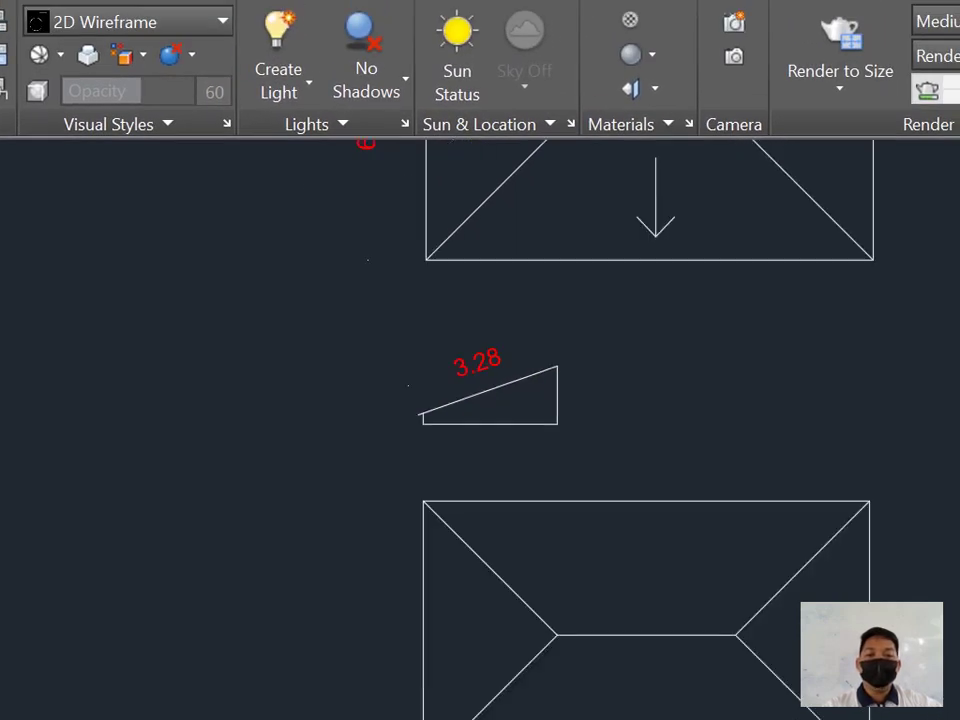
scroll(480, 349, "down", 2)
scroll(476, 366, "up", 3)
scroll(478, 378, "down", 5)
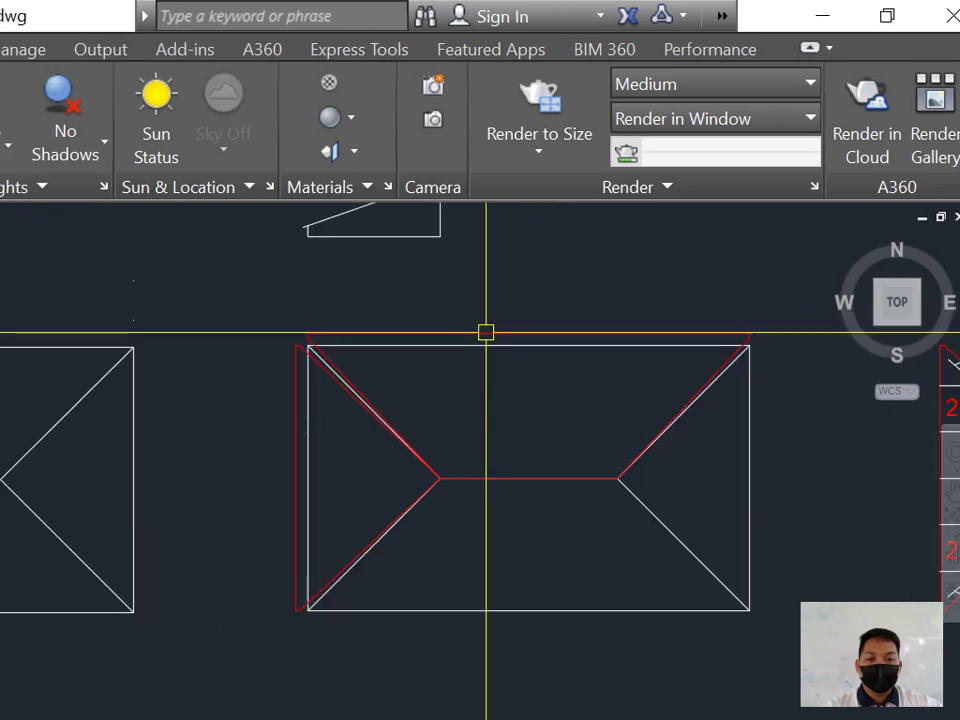
scroll(330, 474, "up", 4)
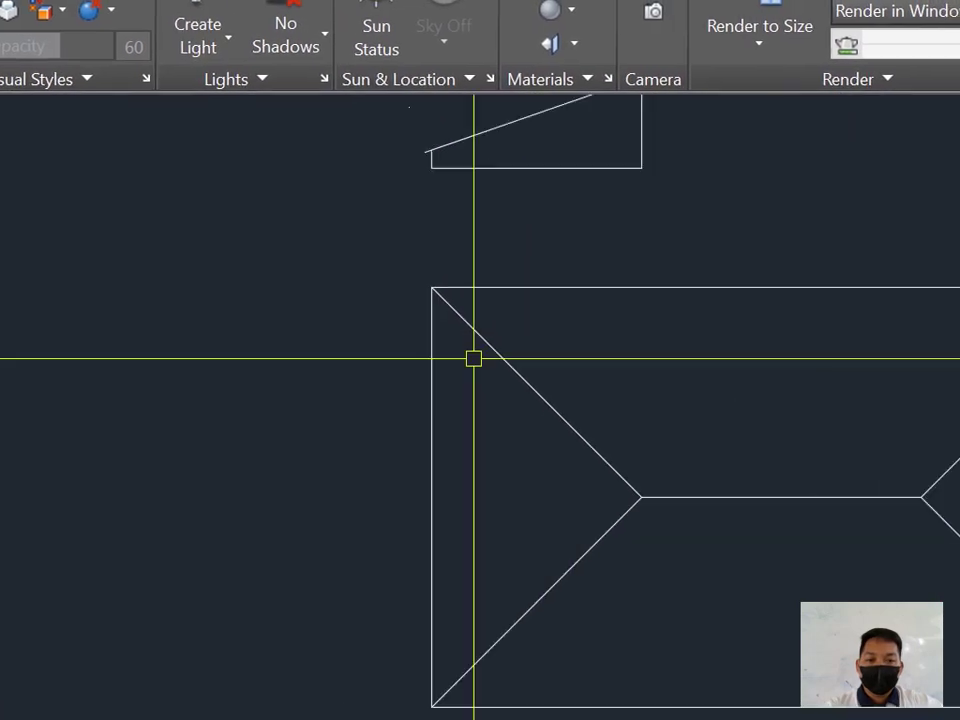
scroll(481, 357, "down", 2)
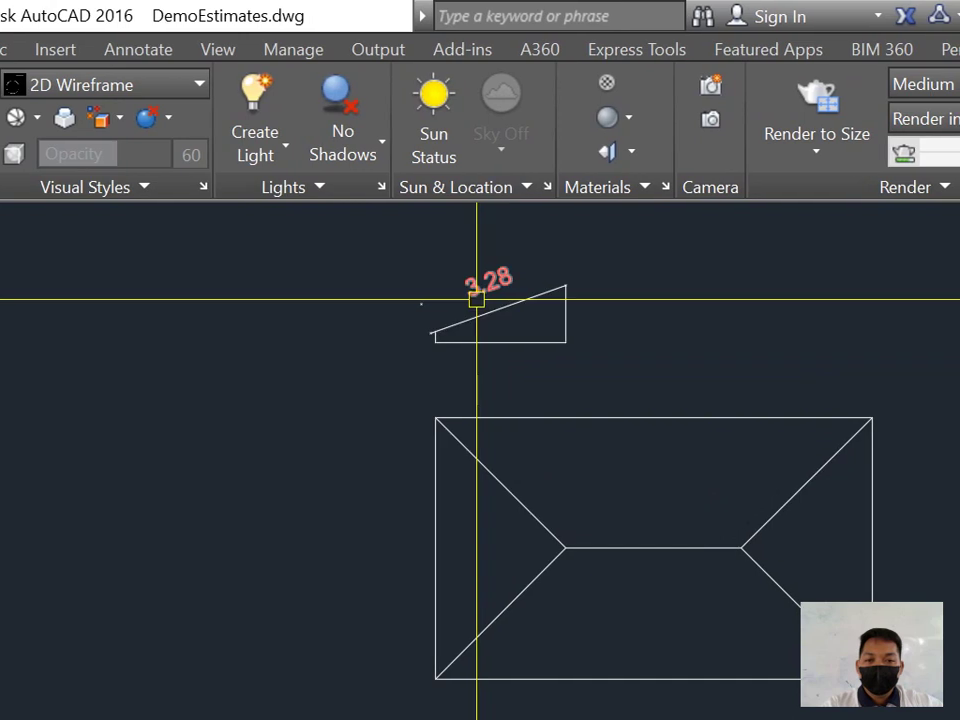
Step: Copy the new plan's left edge from its midpoint to the left end of the ridge line
scroll(451, 515, "up", 2)
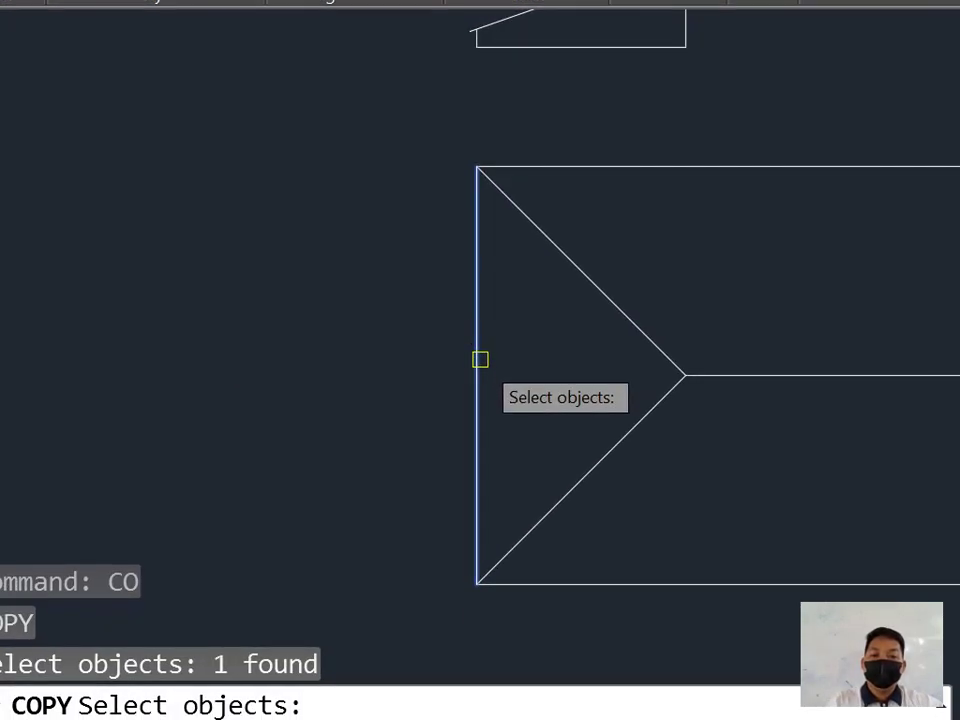
key("Return")
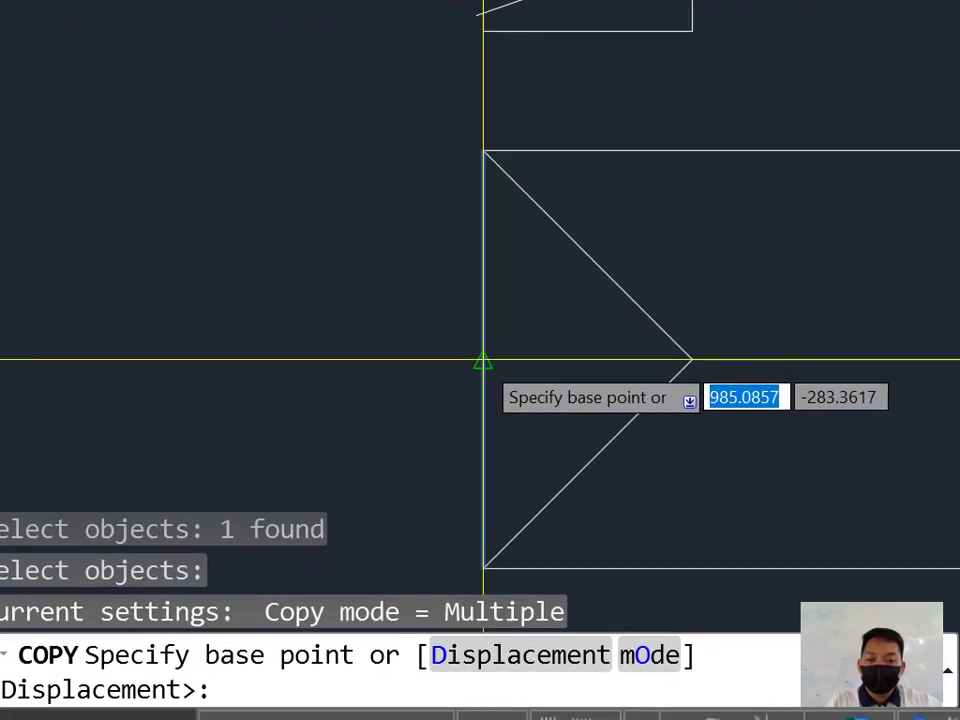
left_click(478, 358)
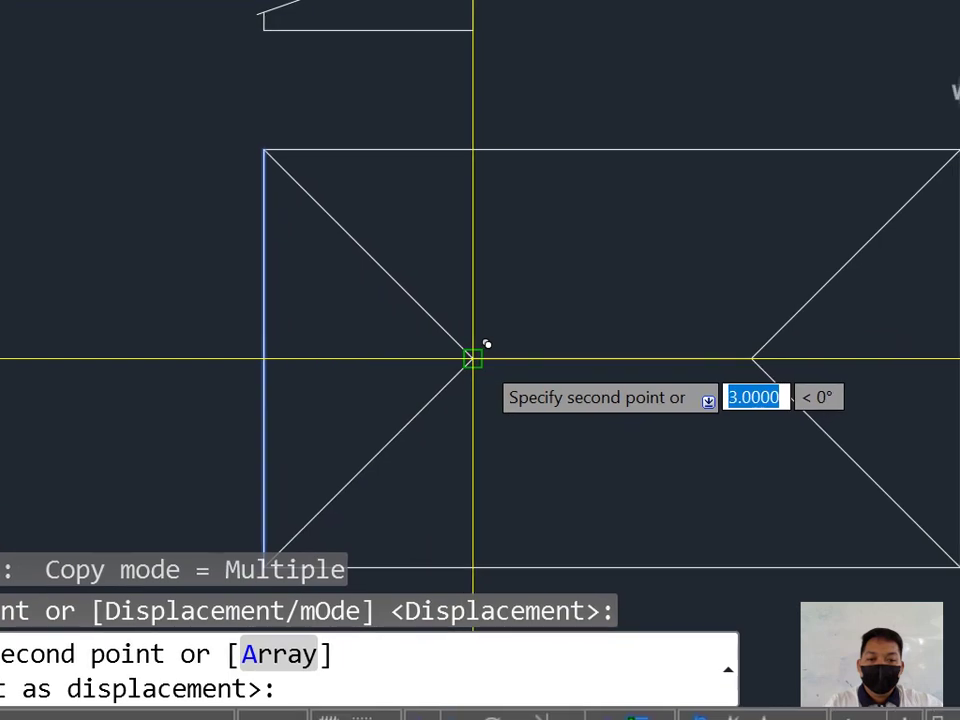
left_click(472, 358)
Step: Offset the copied vertical line at the ridge end by 3.28 toward the outside of the plan's left edge
scroll(480, 358, "down", 2)
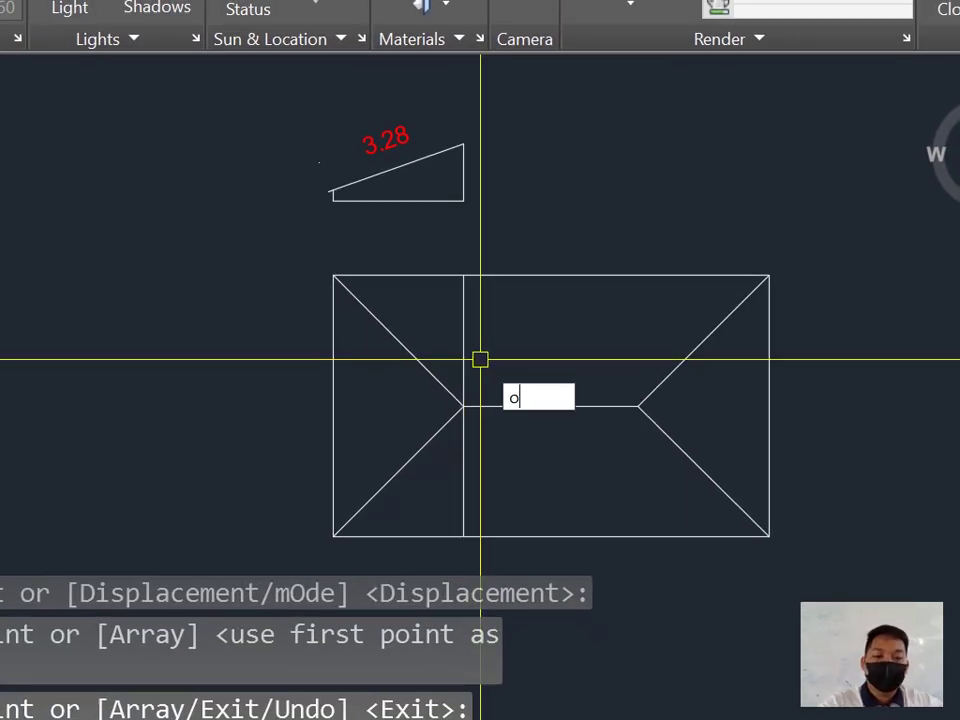
type("o")
key("Return")
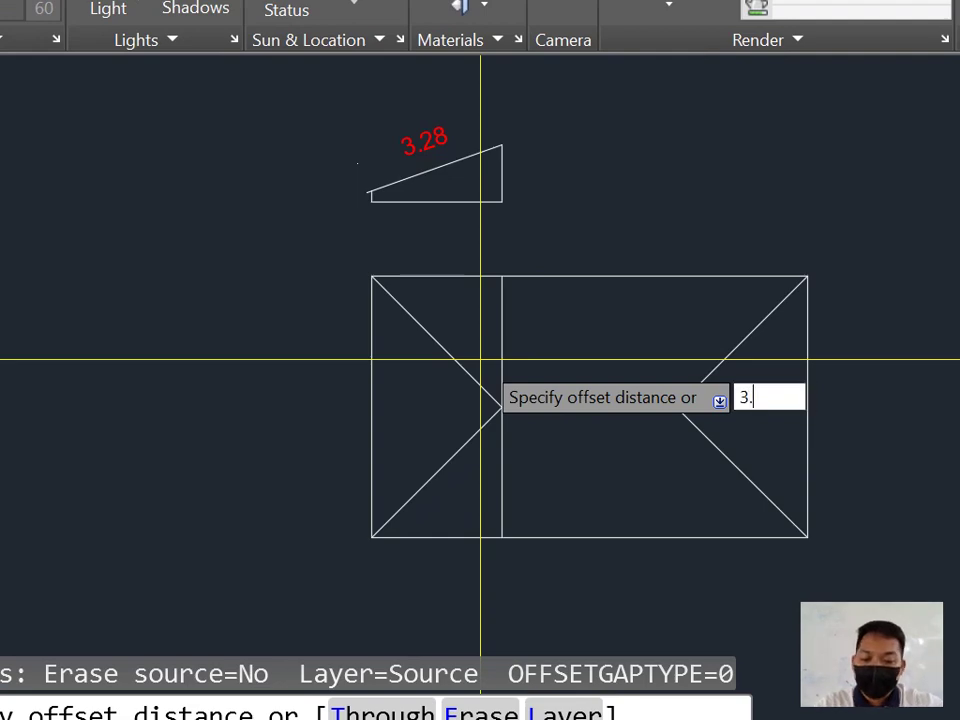
key("Return")
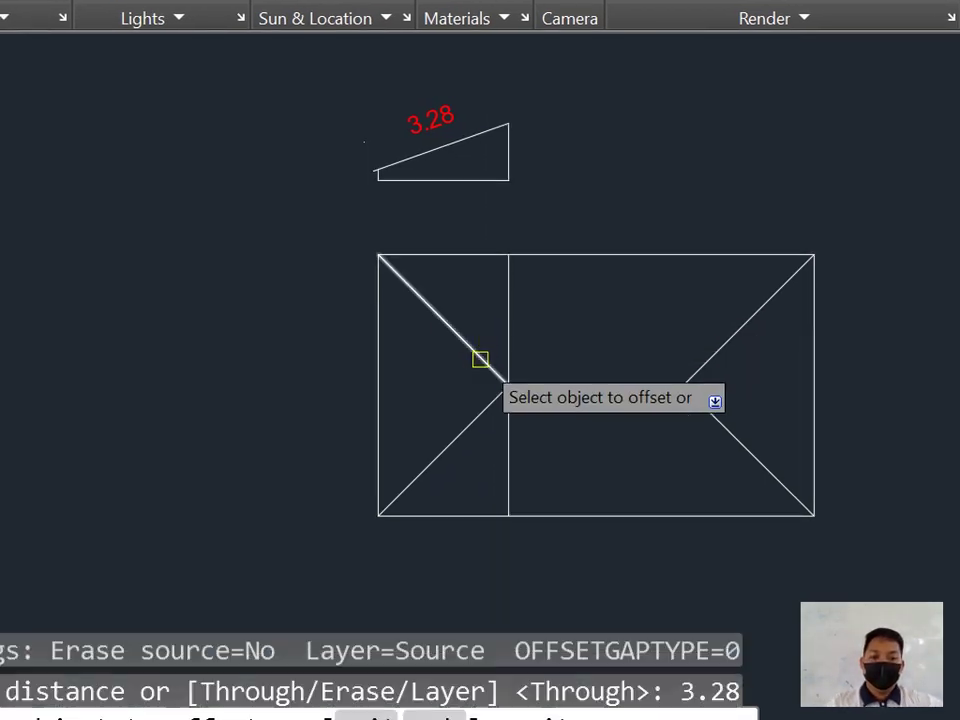
left_click(501, 342)
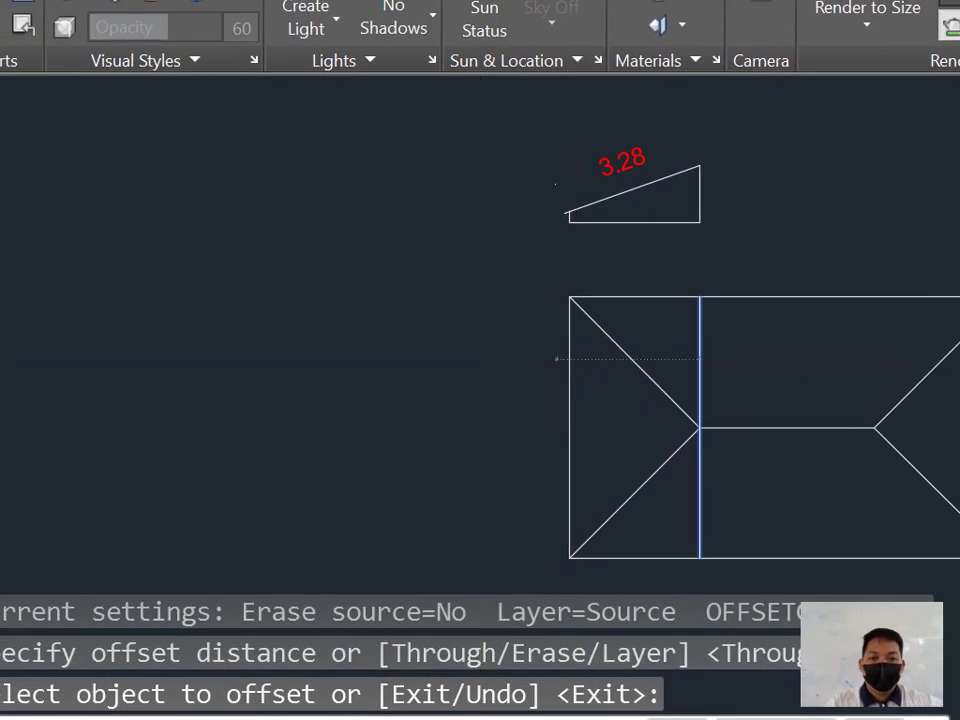
left_click(556, 358)
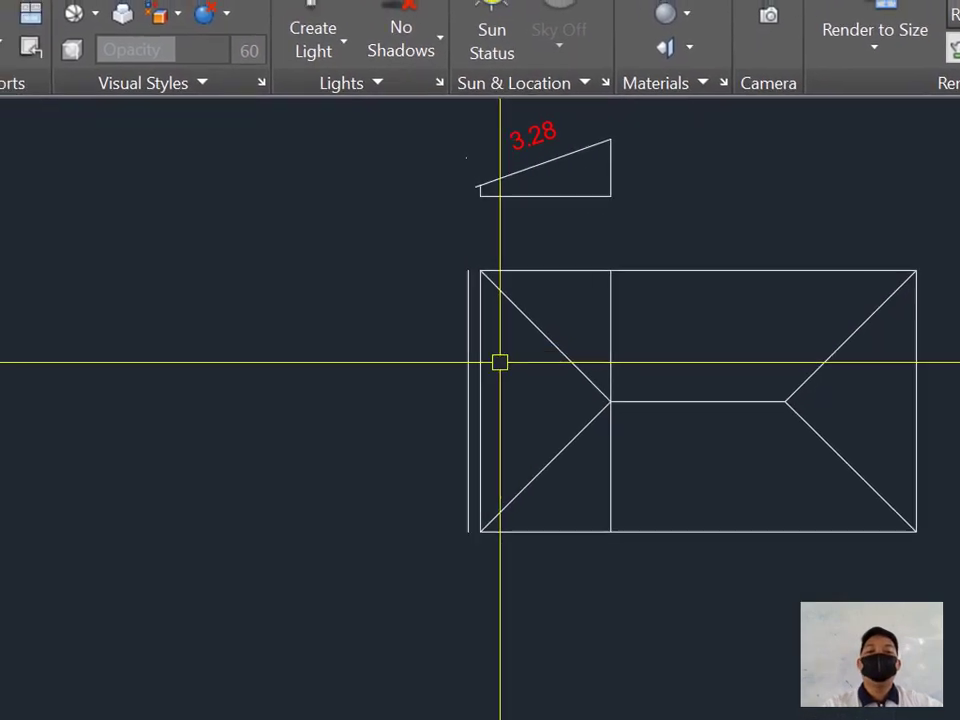
Step: Delete the copied vertical line that passes through the ridge's left end
scroll(495, 345, "up", 2)
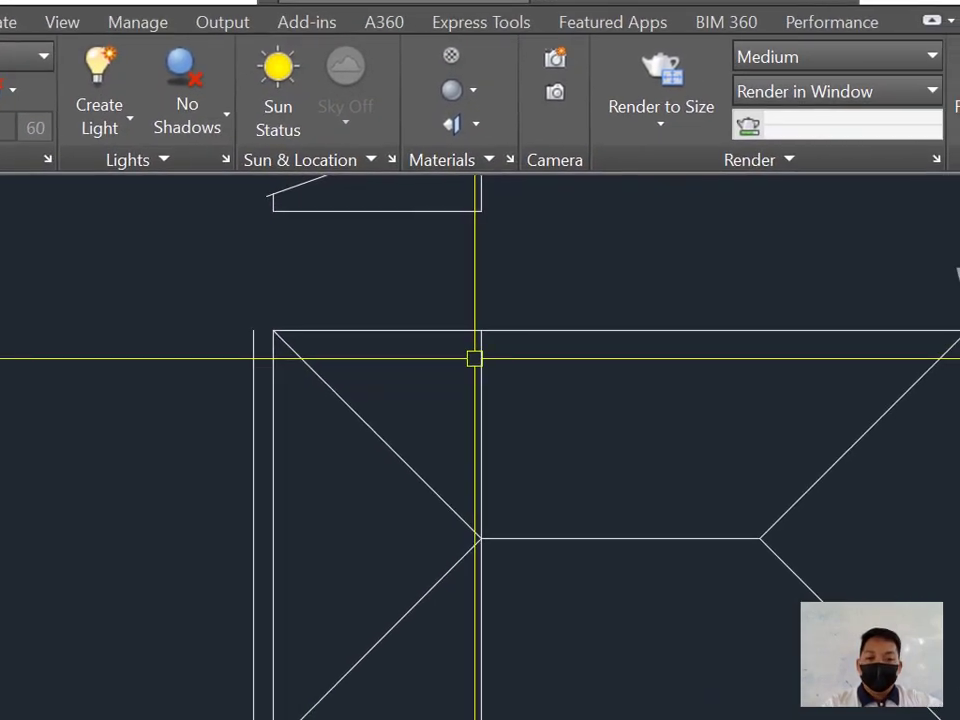
left_click(619, 350)
key("Delete")
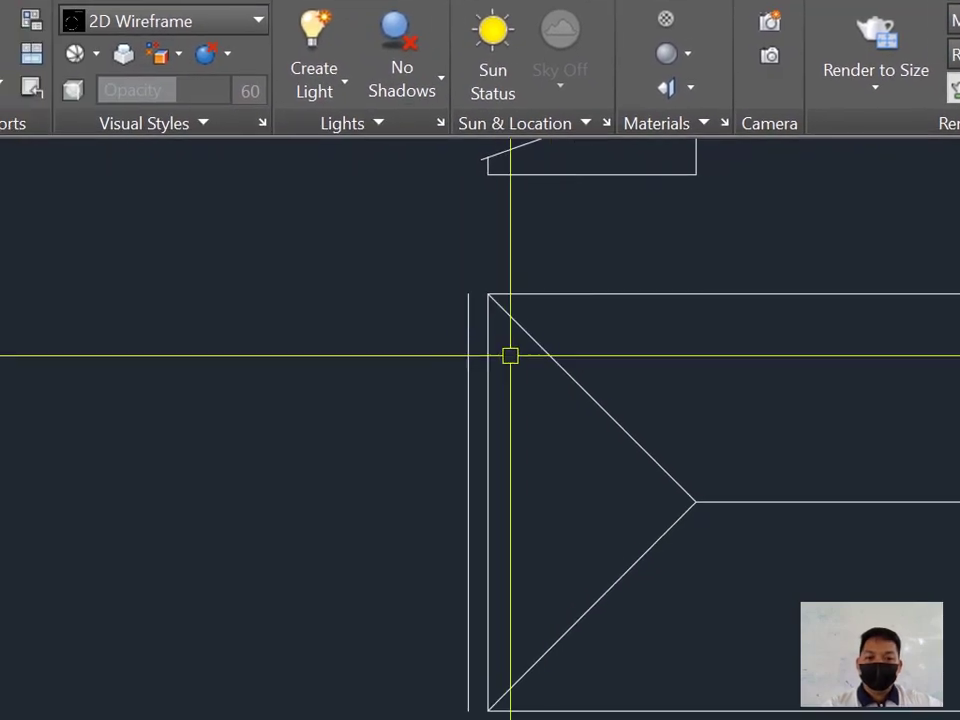
Step: Measure the horizontal distance from the ridge's left end to the offset line with a linear dimension, without placing it
scroll(477, 363, "up", 2)
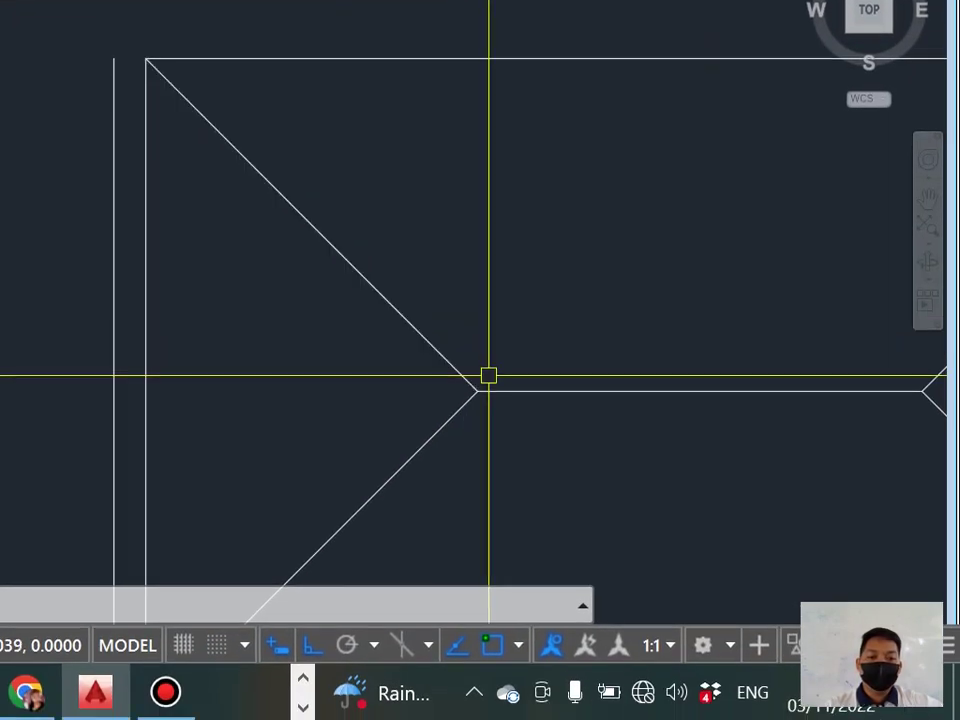
key("Return")
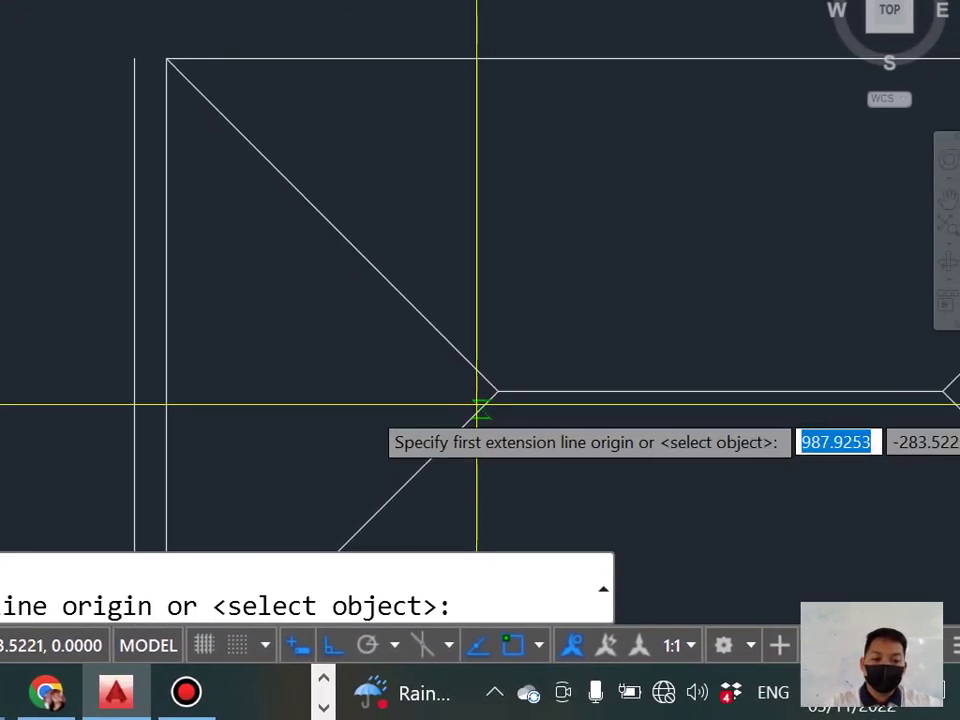
left_click(513, 392)
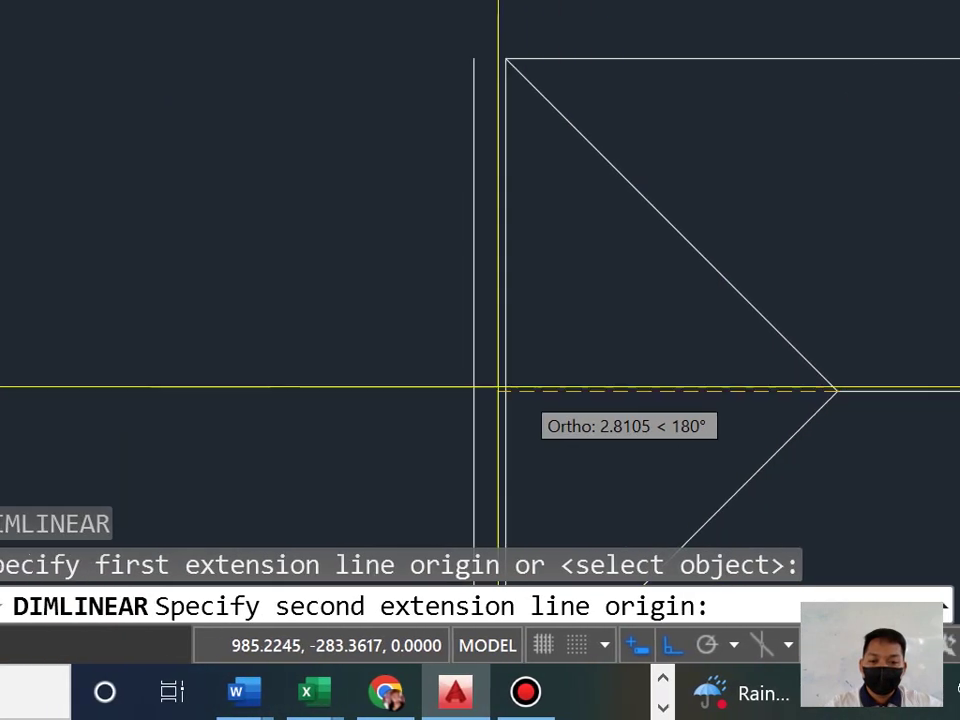
left_click(257, 389)
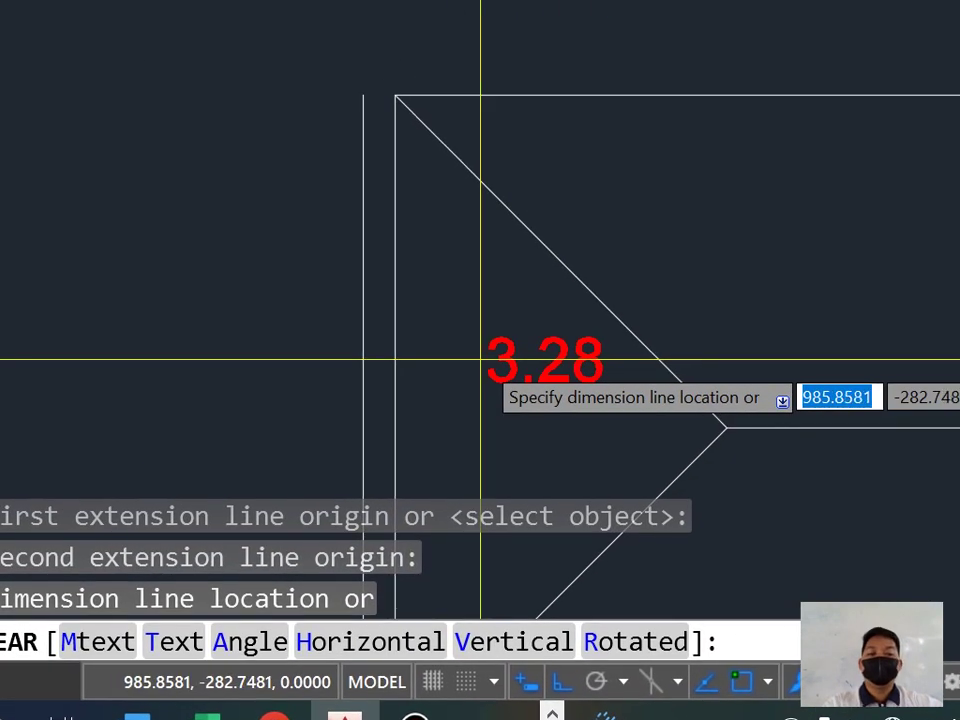
key("Escape")
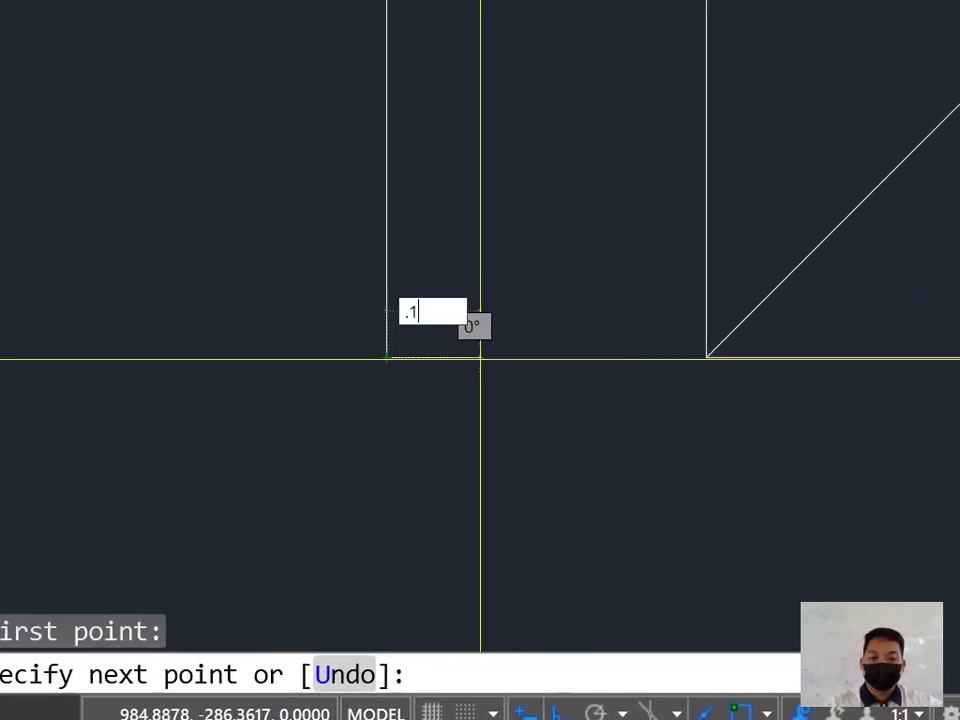
Step: Draw a 0.1 horizontal line inward from the offset line's lower end and continue it diagonally to the ridge's left end
type(".1")
key("Return")
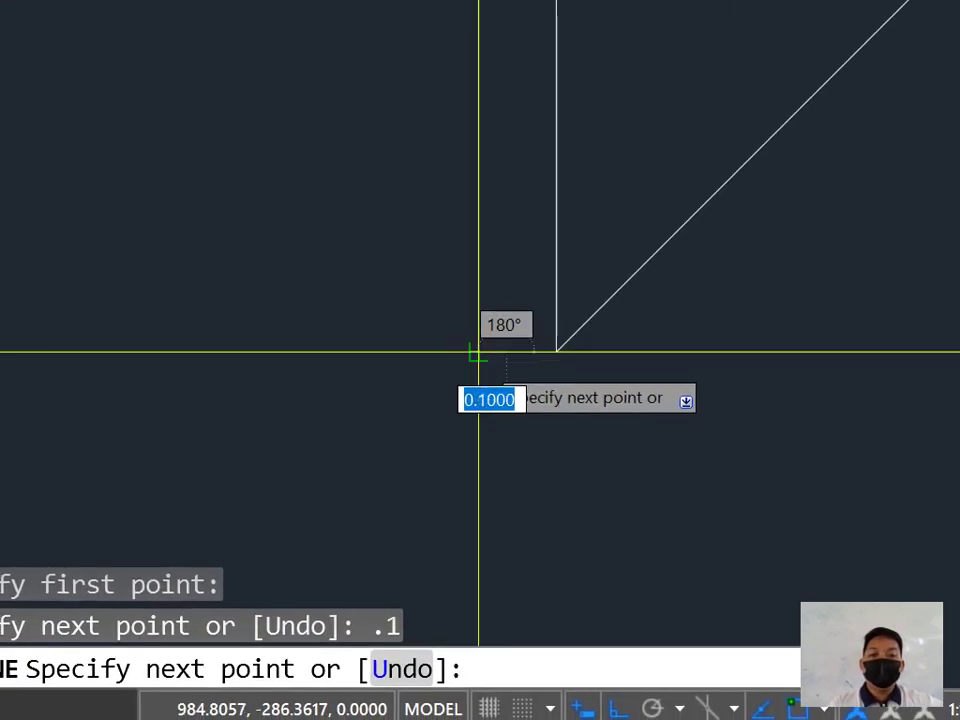
scroll(478, 352, "down", 5)
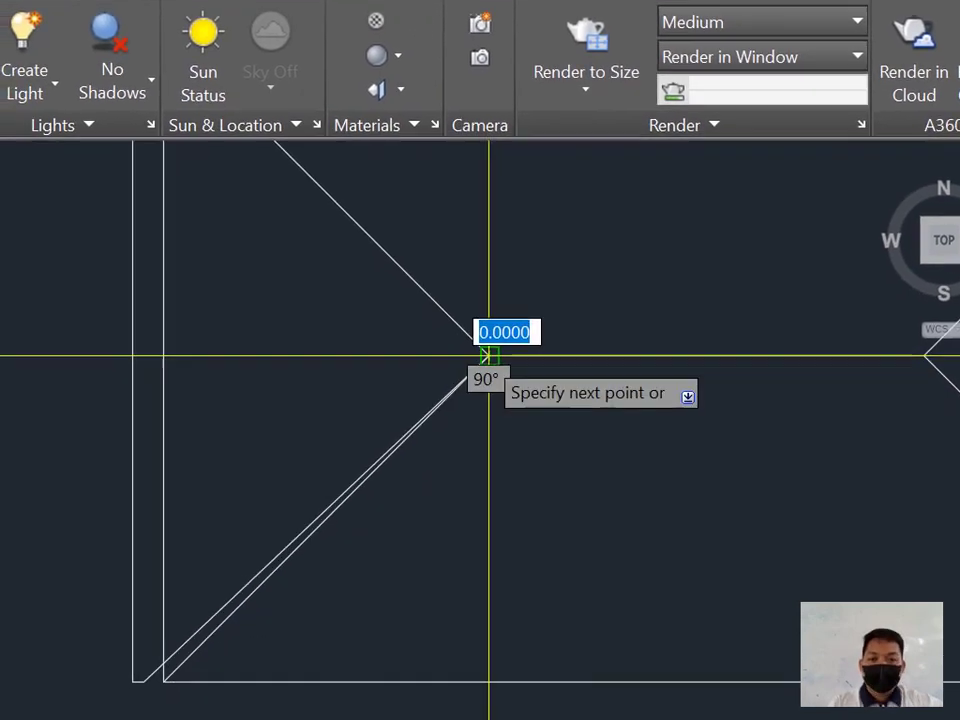
type(".1")
key("Return")
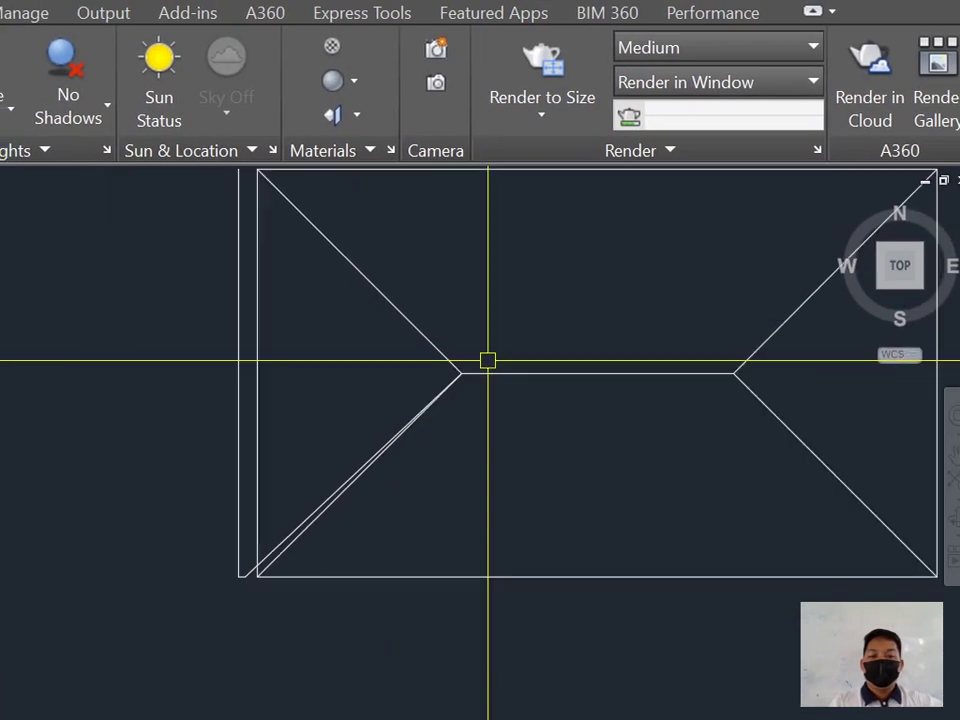
Step: Join the 0.1 horizontal line and the diagonal line to the ridge's left end into one polyline
scroll(450, 500, "down", 2)
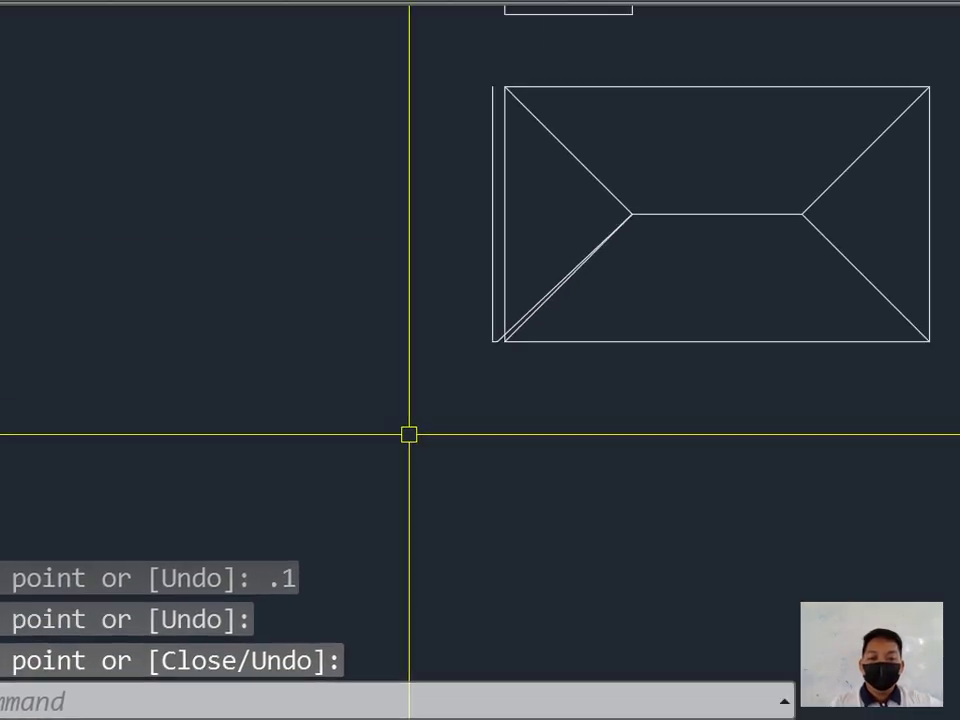
scroll(500, 470, "up", 10)
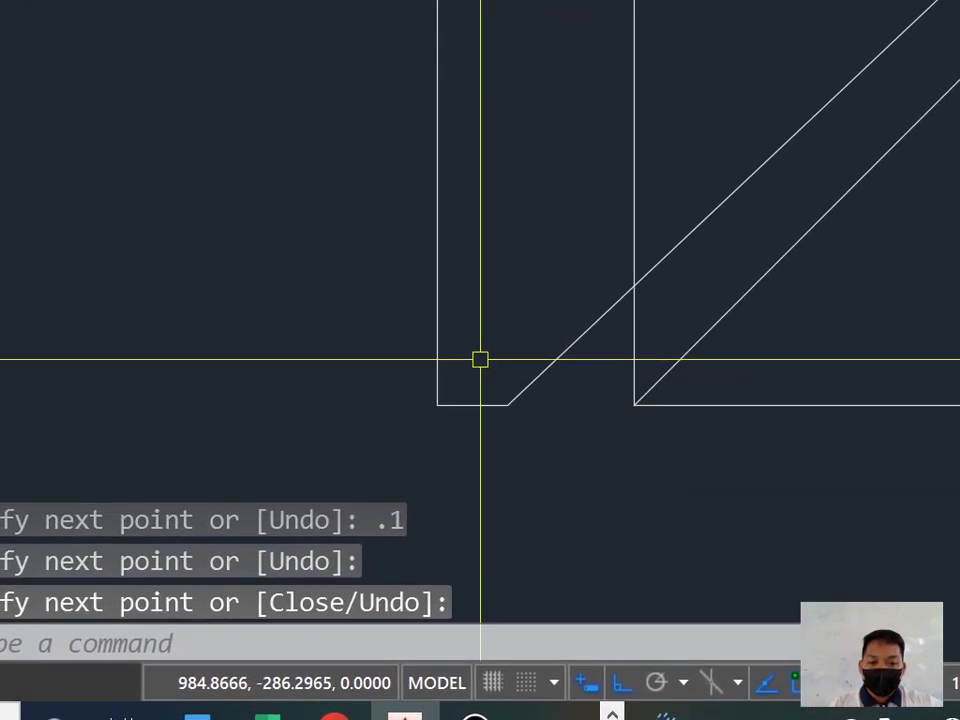
left_click(472, 381)
left_click(480, 359)
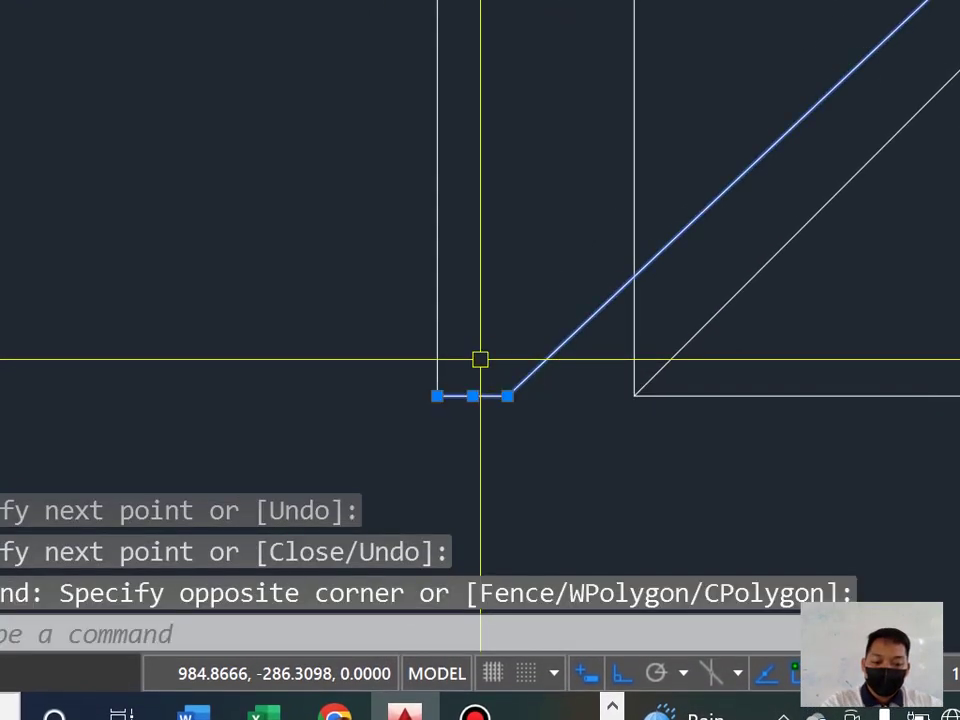
key("Return")
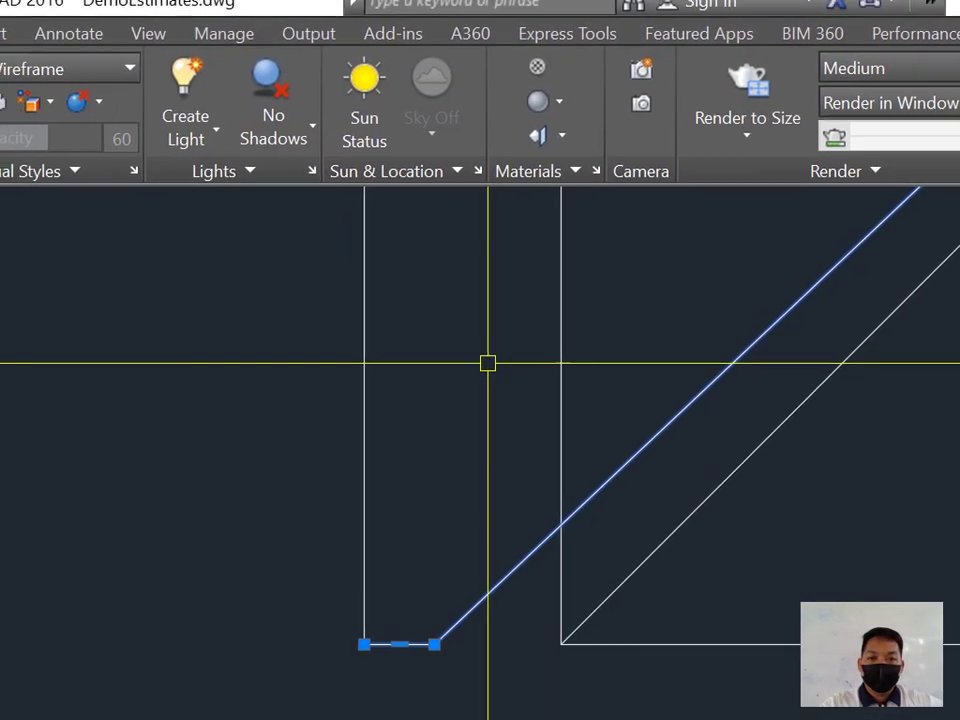
key("Escape")
scroll(307, 301, "down", 2)
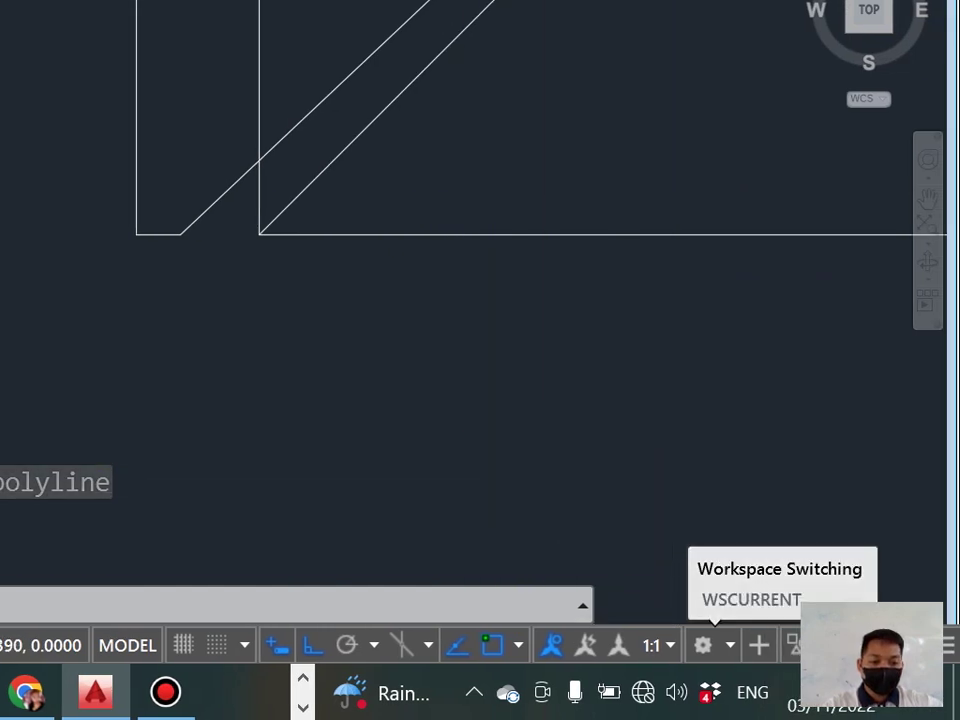
Step: Switch to the Drafting & Annotation workspace and set the joined polyline's color to red
left_click(704, 645)
left_click(822, 491)
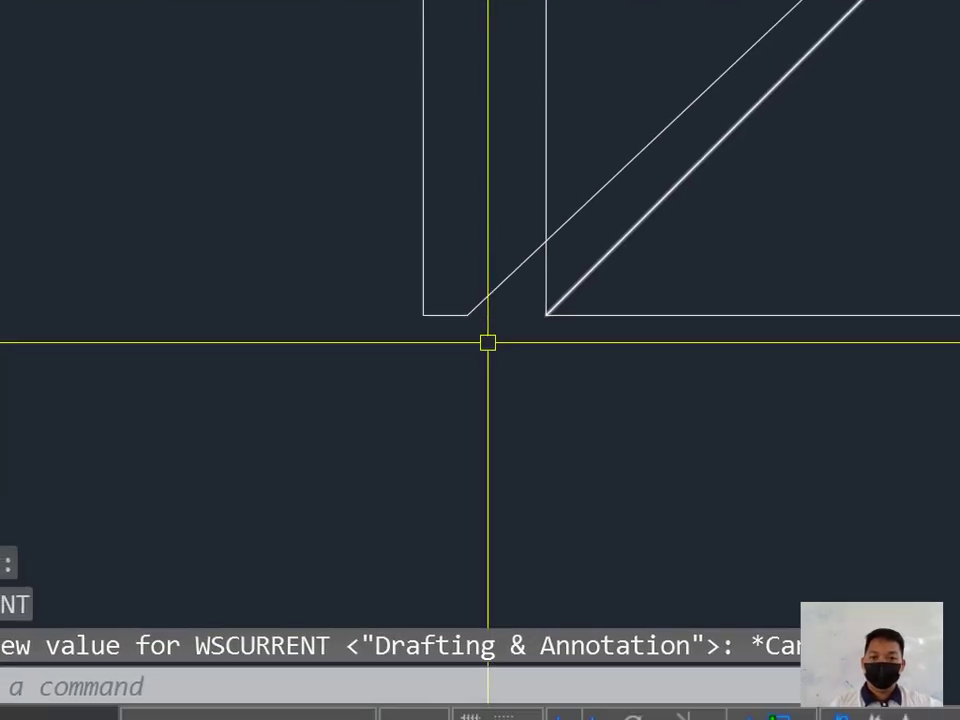
scroll(487, 342, "down", 4)
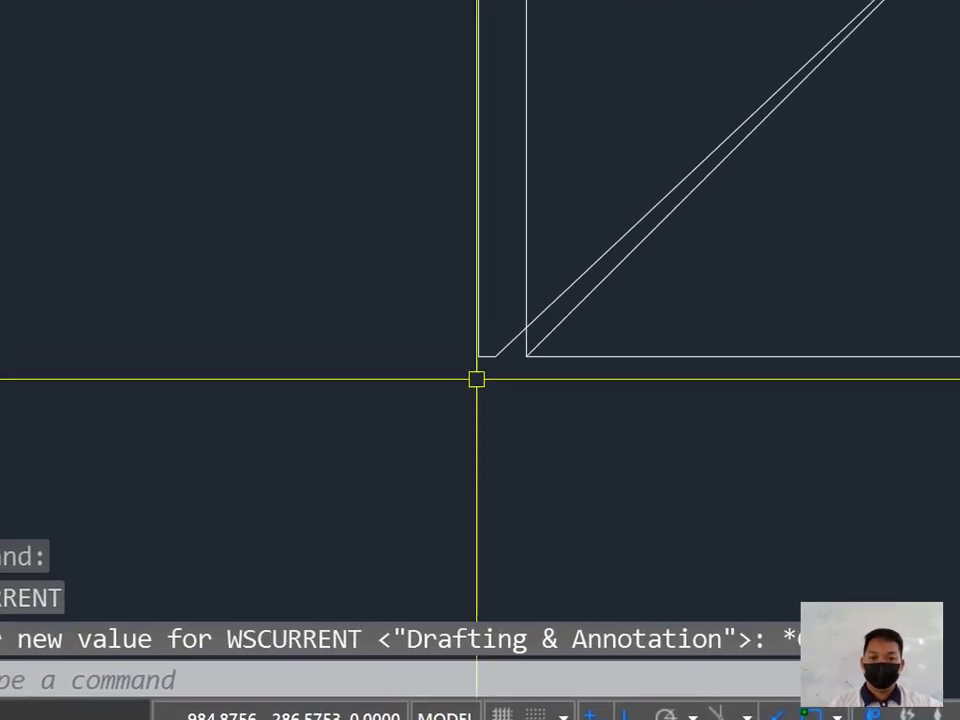
left_click(539, 295)
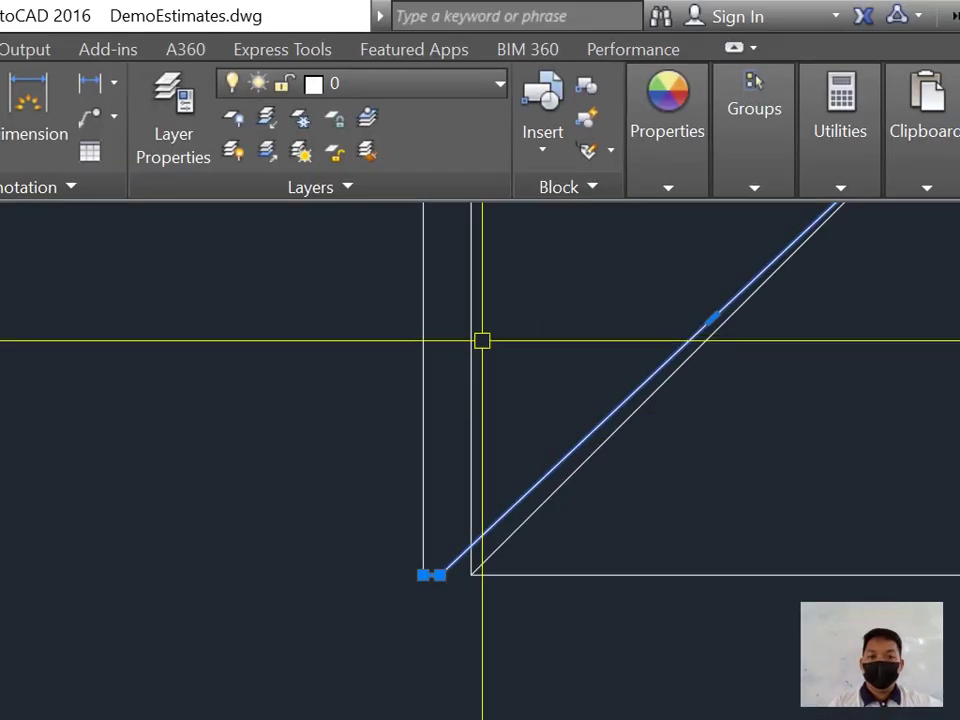
left_click(633, 39)
left_click(603, 221)
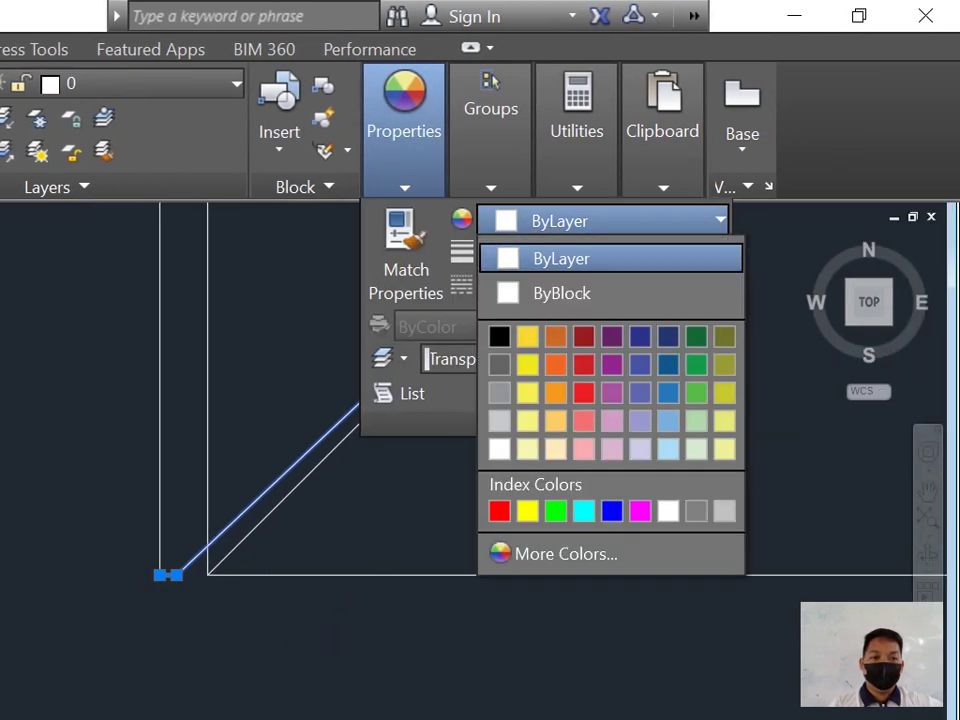
left_click(499, 510)
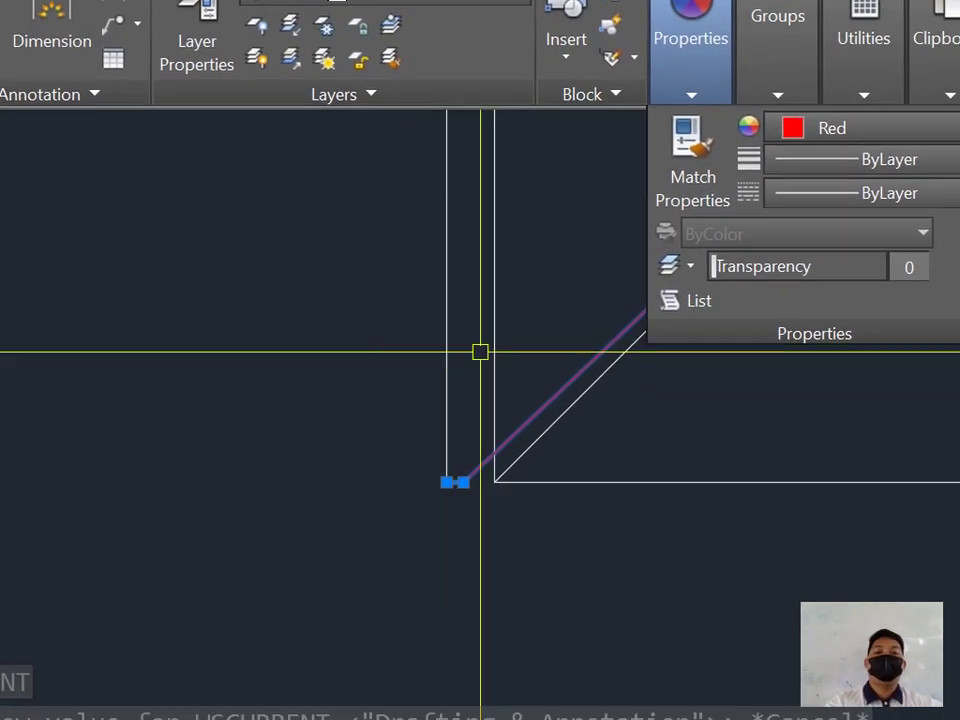
scroll(549, 278, "down", 5)
key("Escape")
scroll(484, 300, "up", 5)
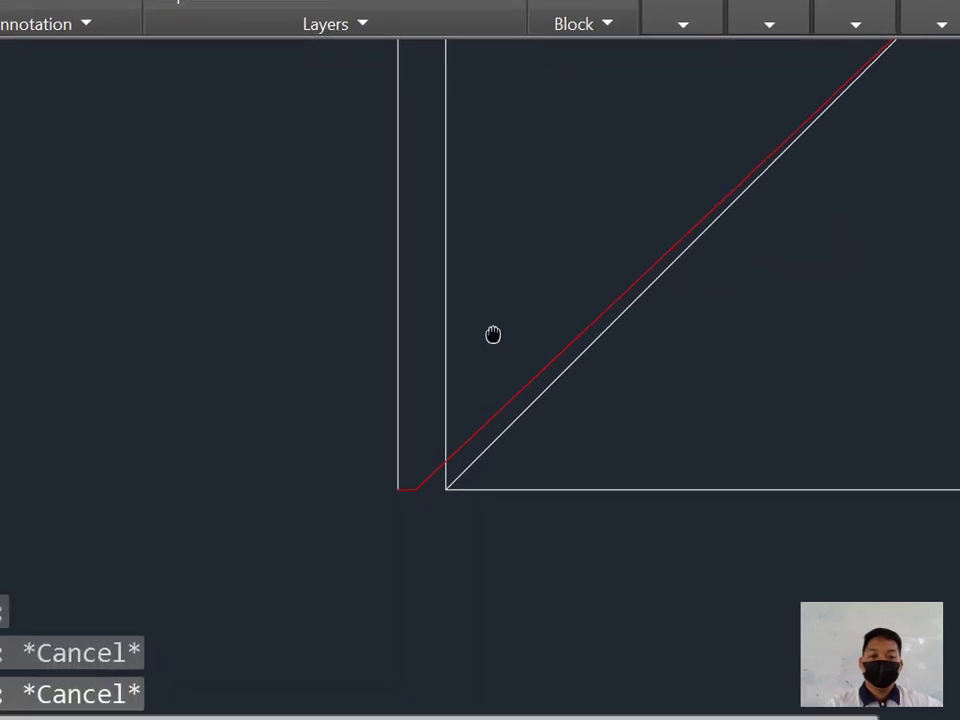
Step: Mirror the red polyline across the horizontal axis through the ridge's left end, keeping the source object
middle_click_drag(490, 413, 353, 602)
scroll(455, 444, "down", 2)
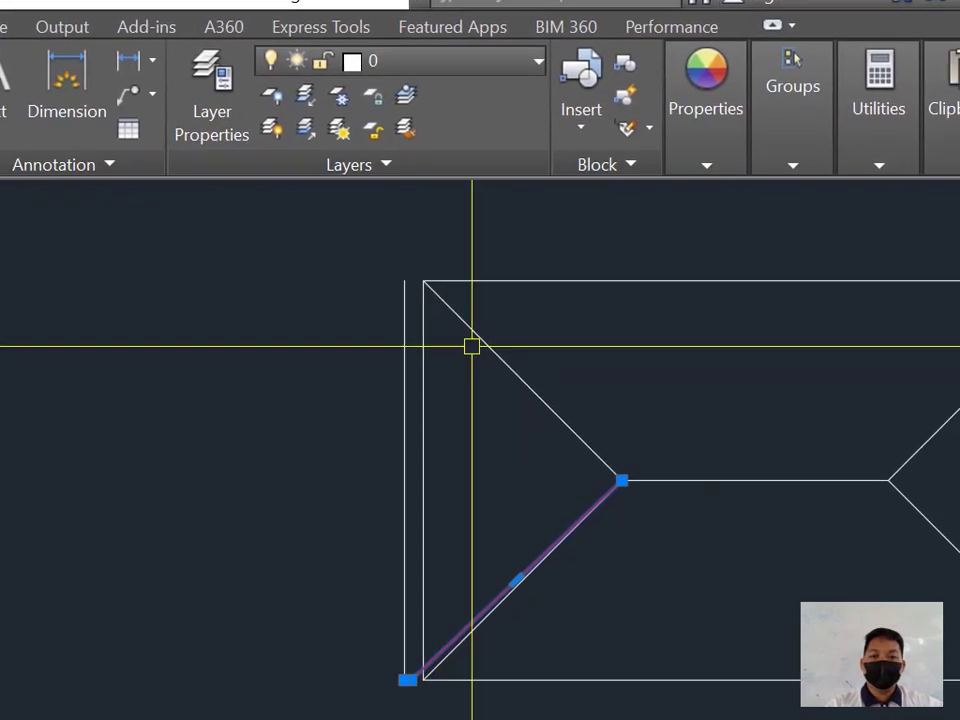
key("Escape")
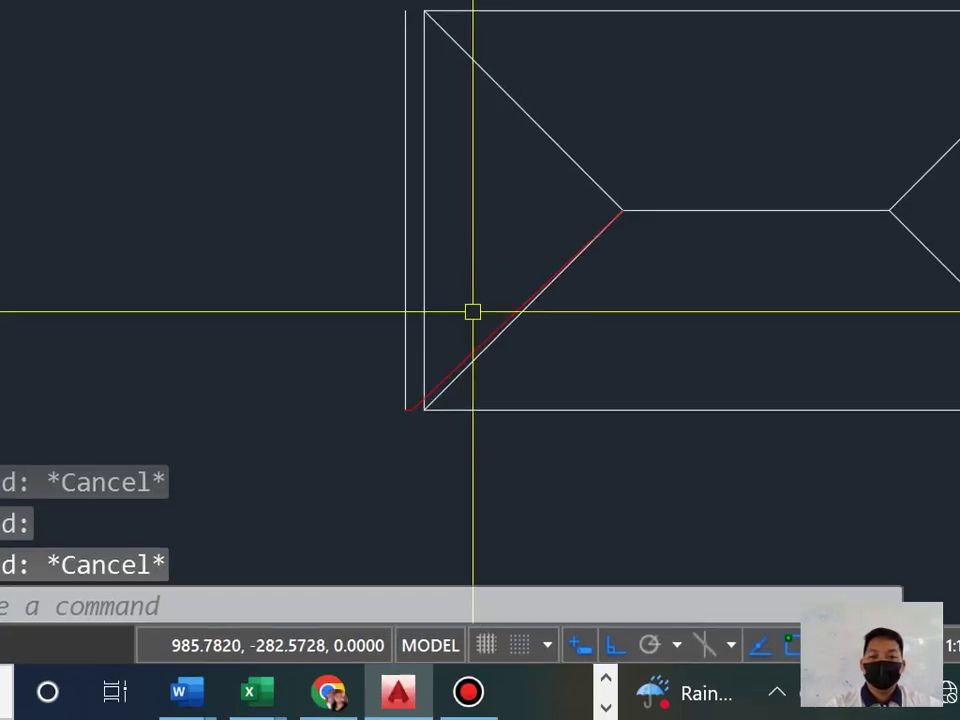
left_click(482, 614)
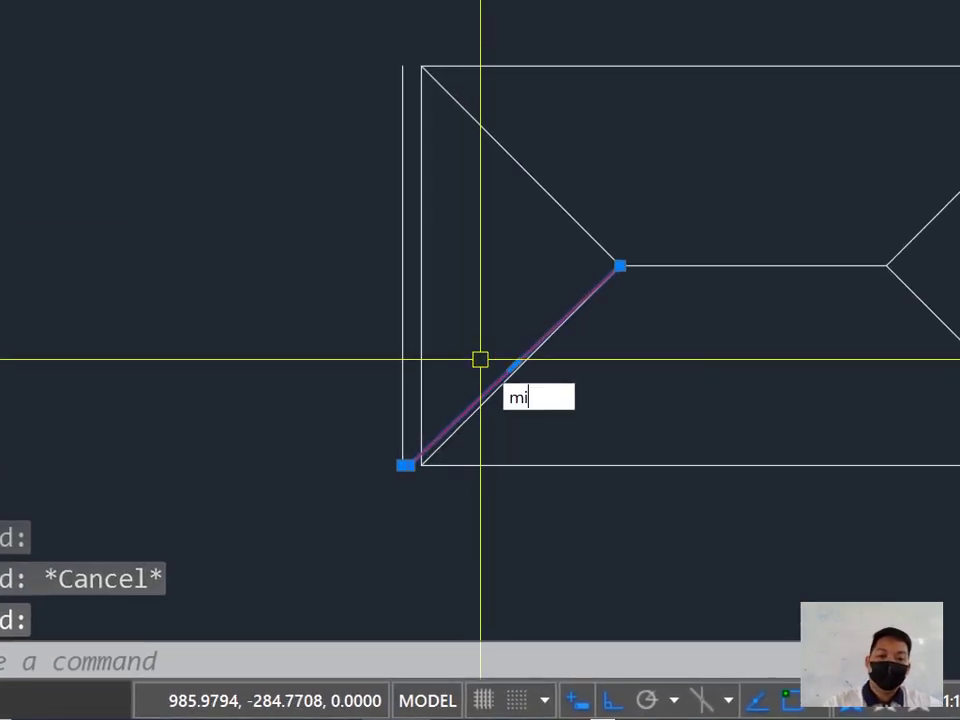
key("Return")
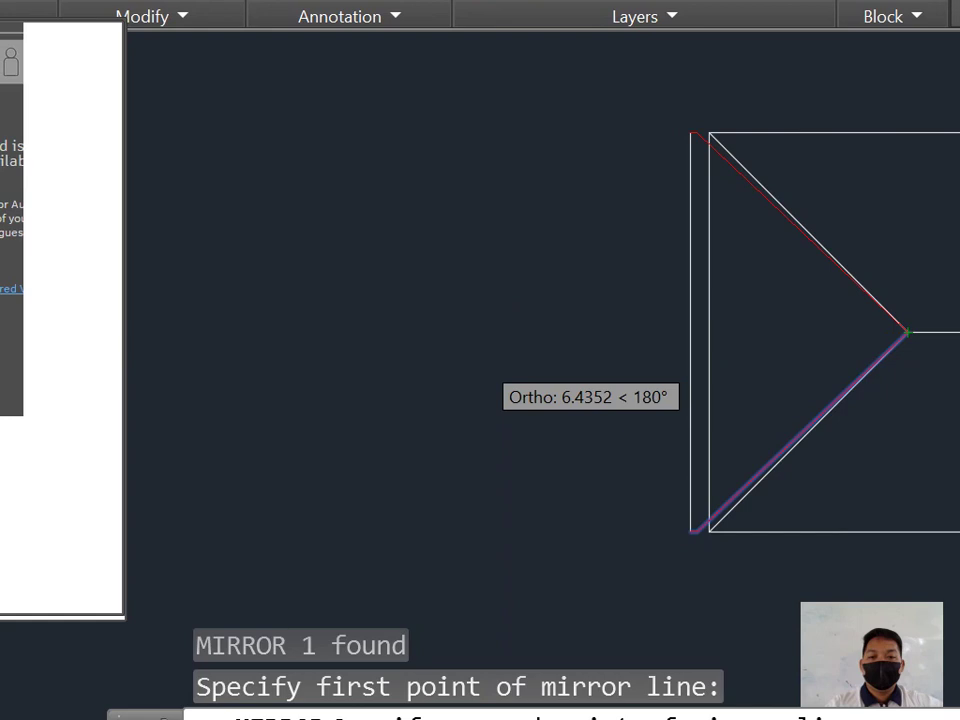
left_click(481, 358)
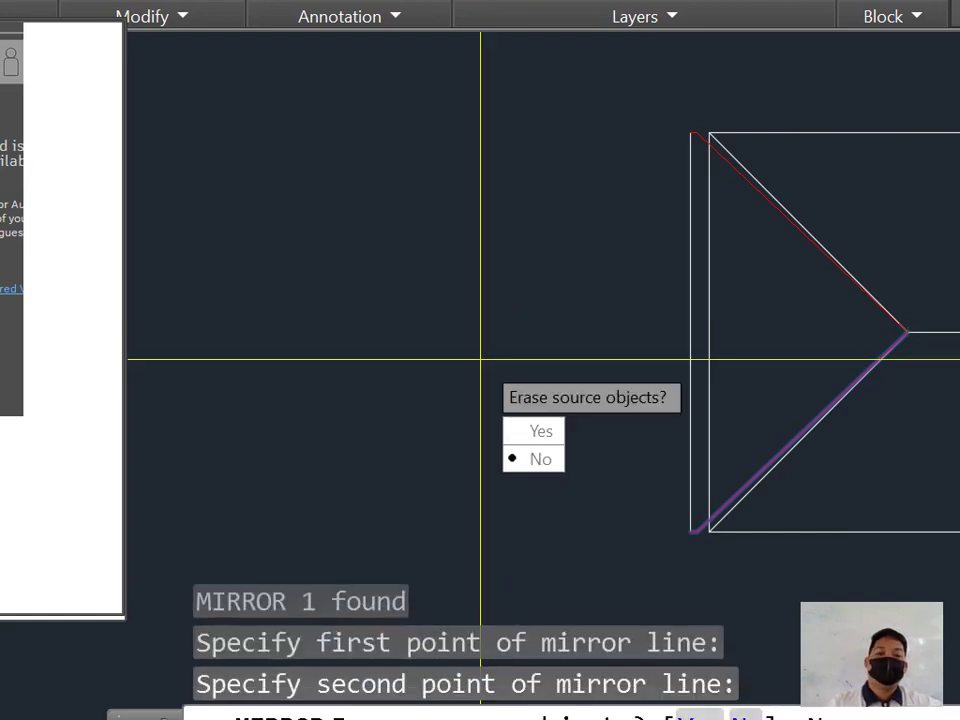
key("Return")
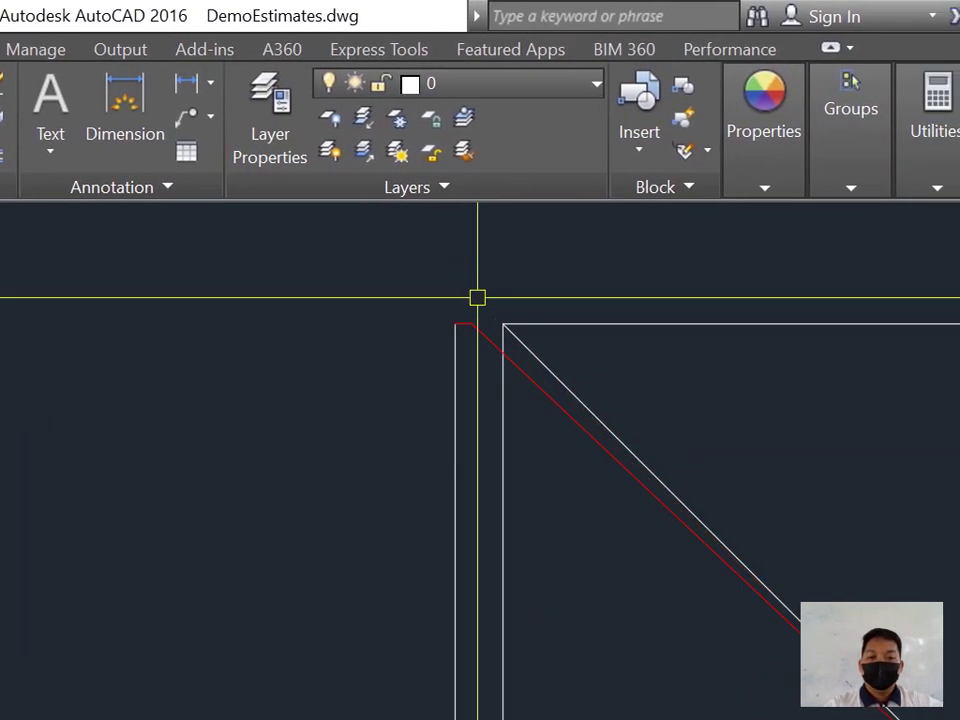
Step: Match the properties of the mirrored red polyline to the vertical offset line outside the plan's left edge
type("M")
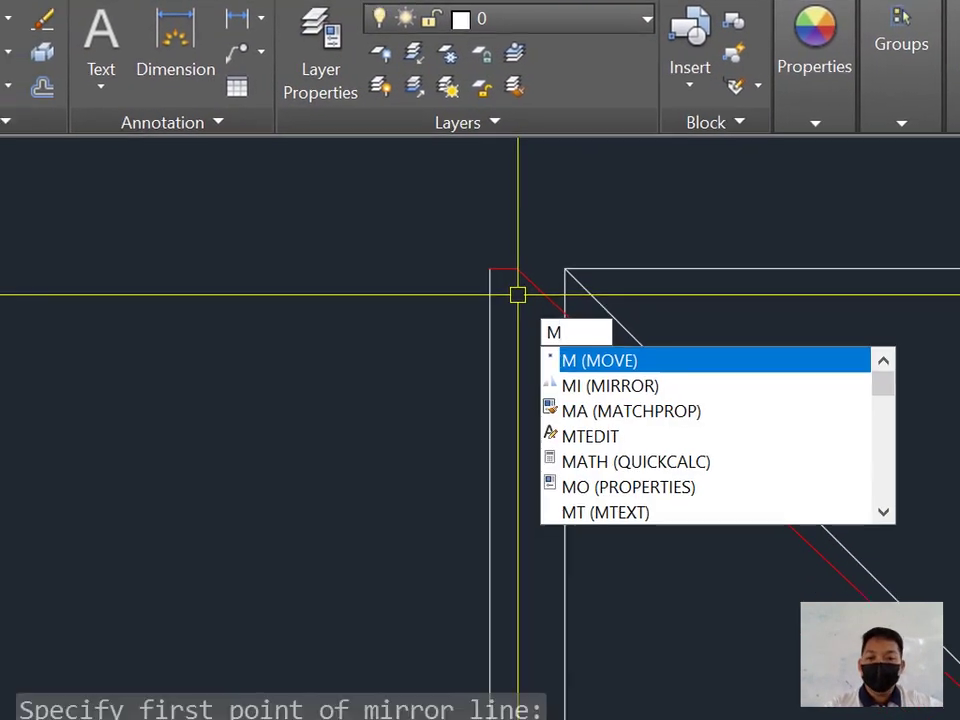
type("A")
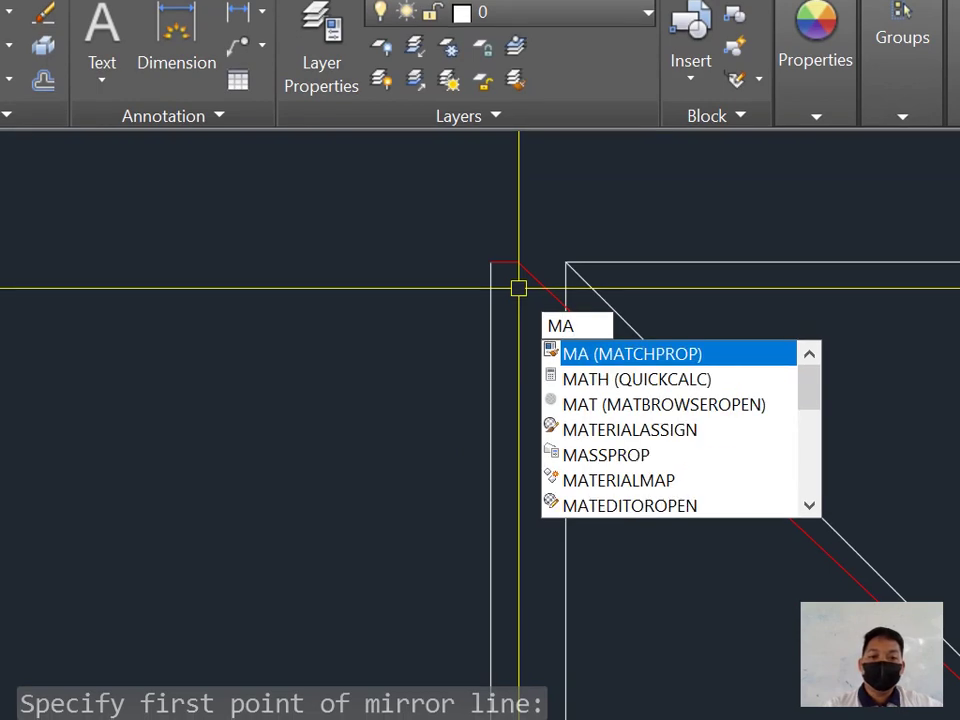
key("Return")
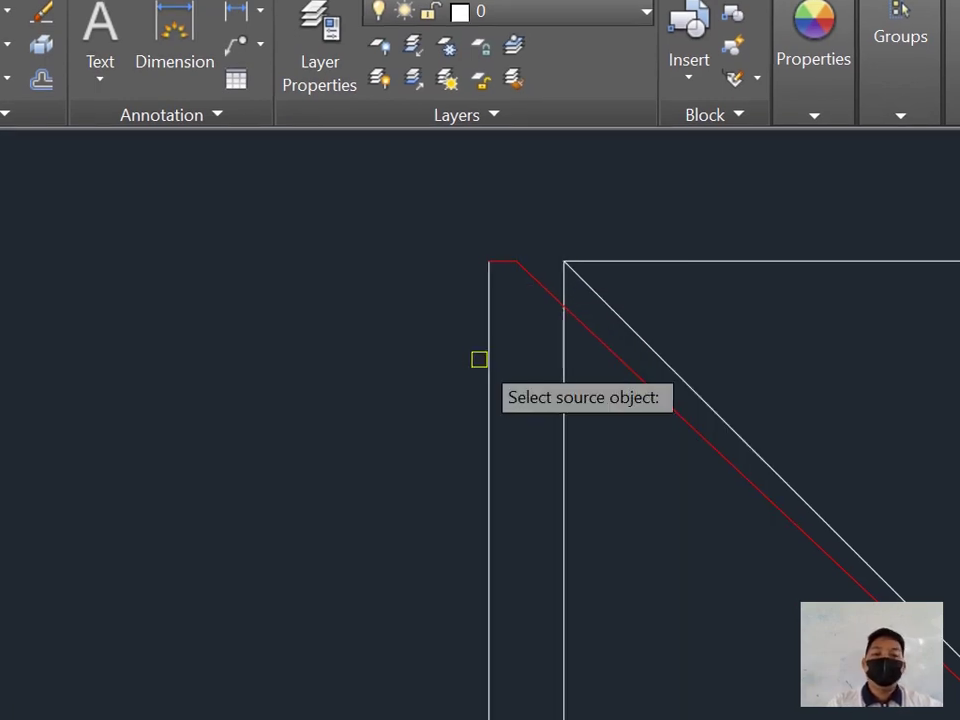
left_click(494, 372)
left_click(428, 412)
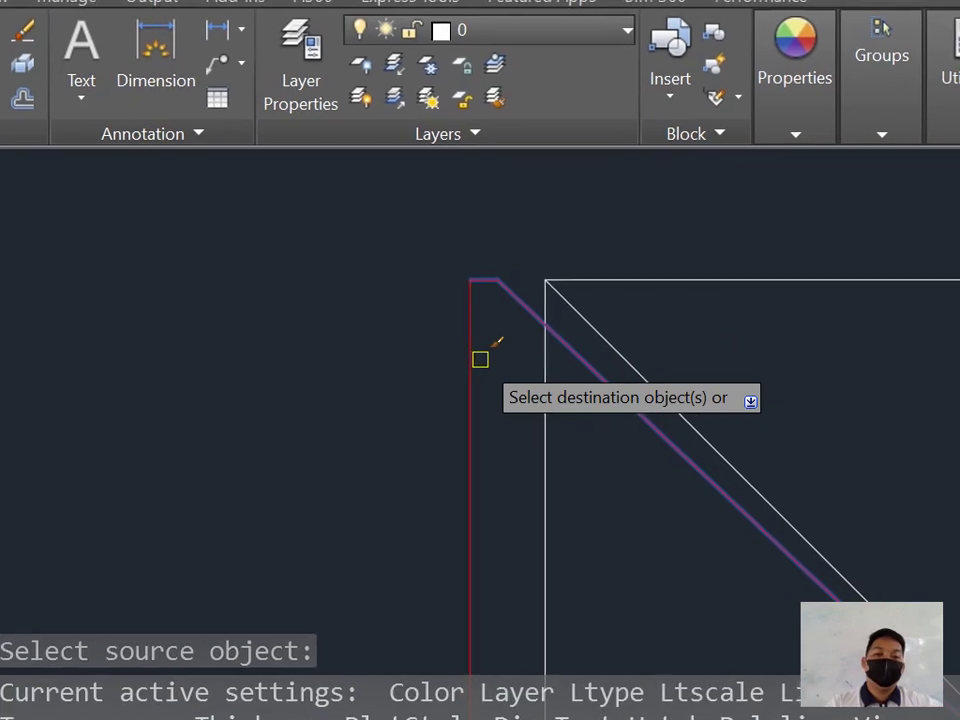
scroll(478, 362, "down", 4)
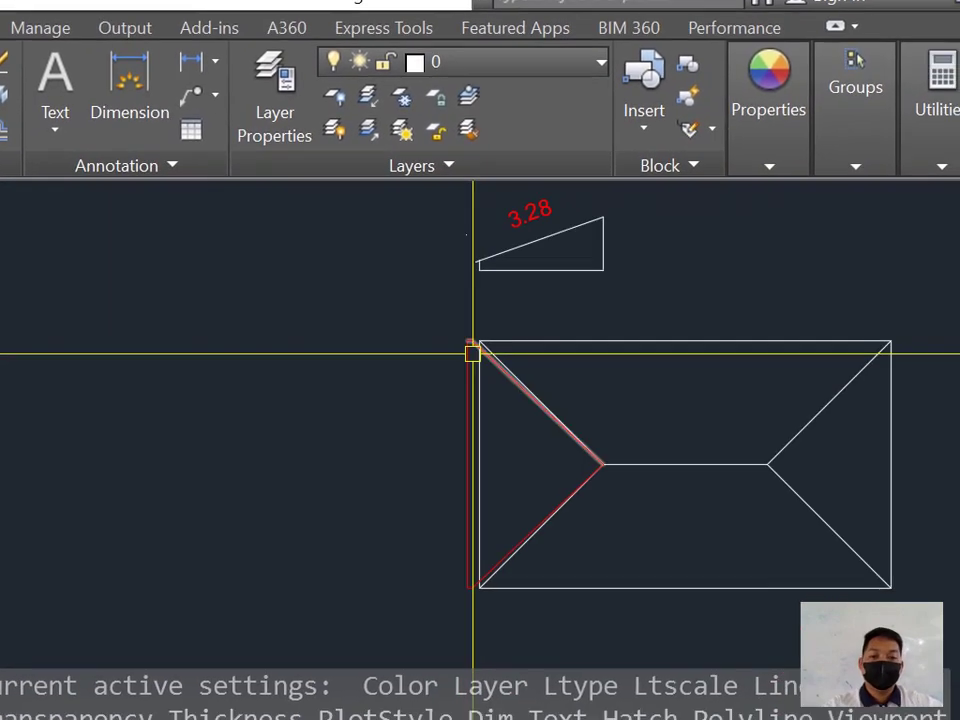
Step: Mirror the upper red polyline about the upper-left hip line, from the plan corner to the ridge's left end, keeping the source
scroll(496, 366, "up", 5)
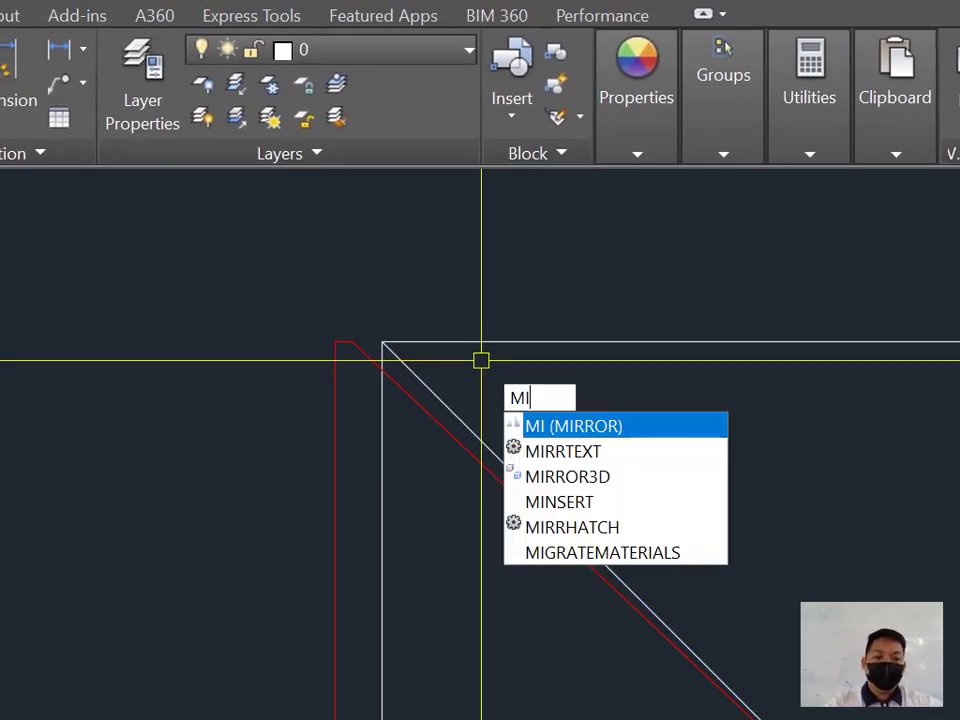
key("Return")
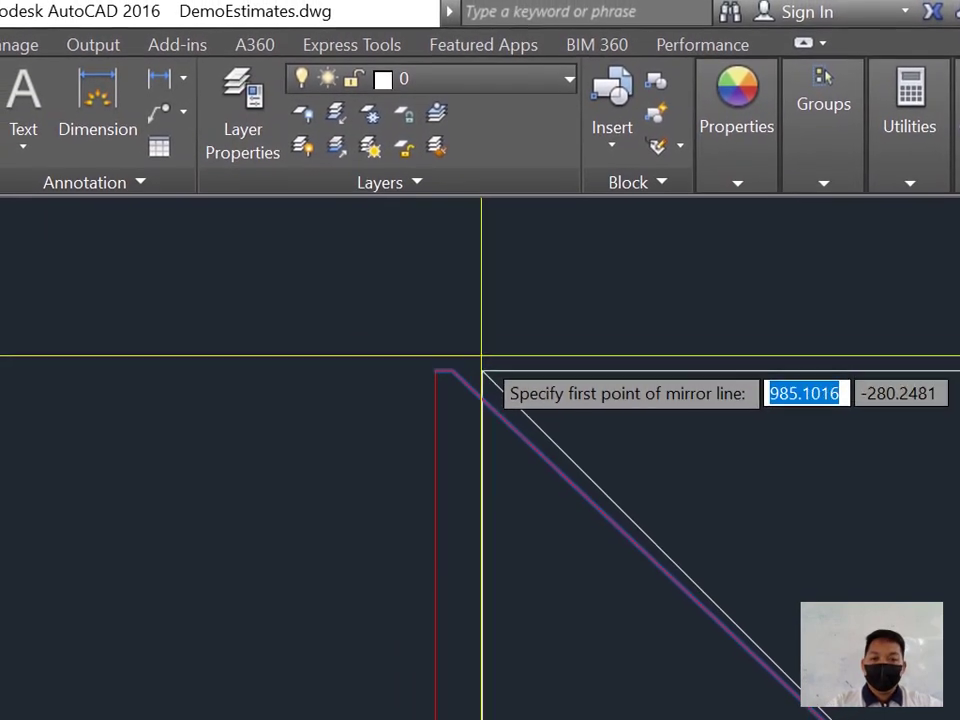
left_click(474, 364)
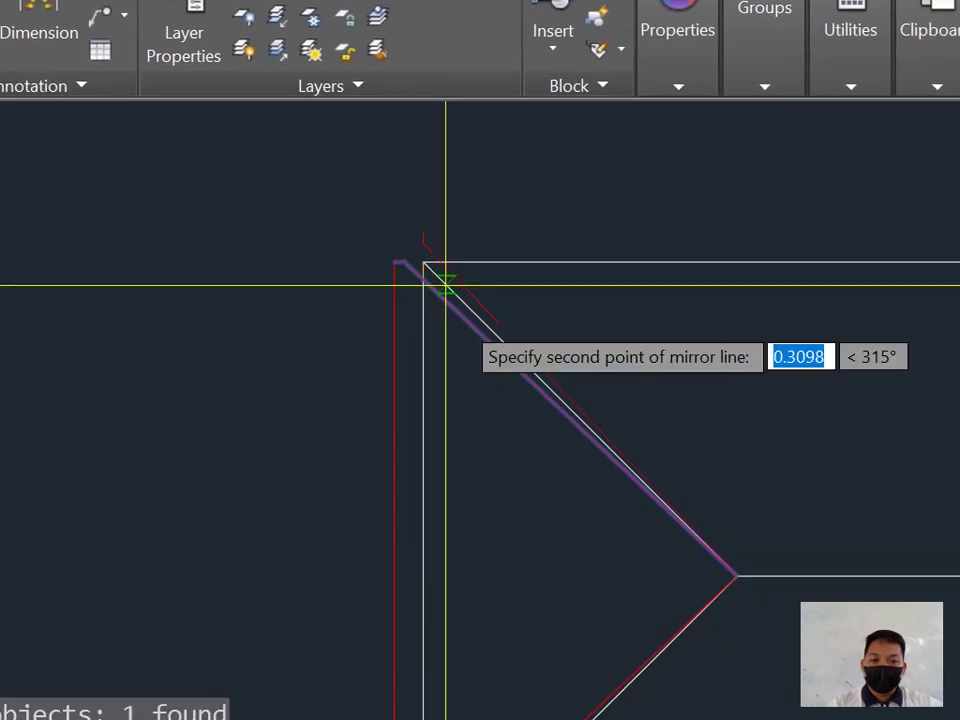
left_click(492, 383)
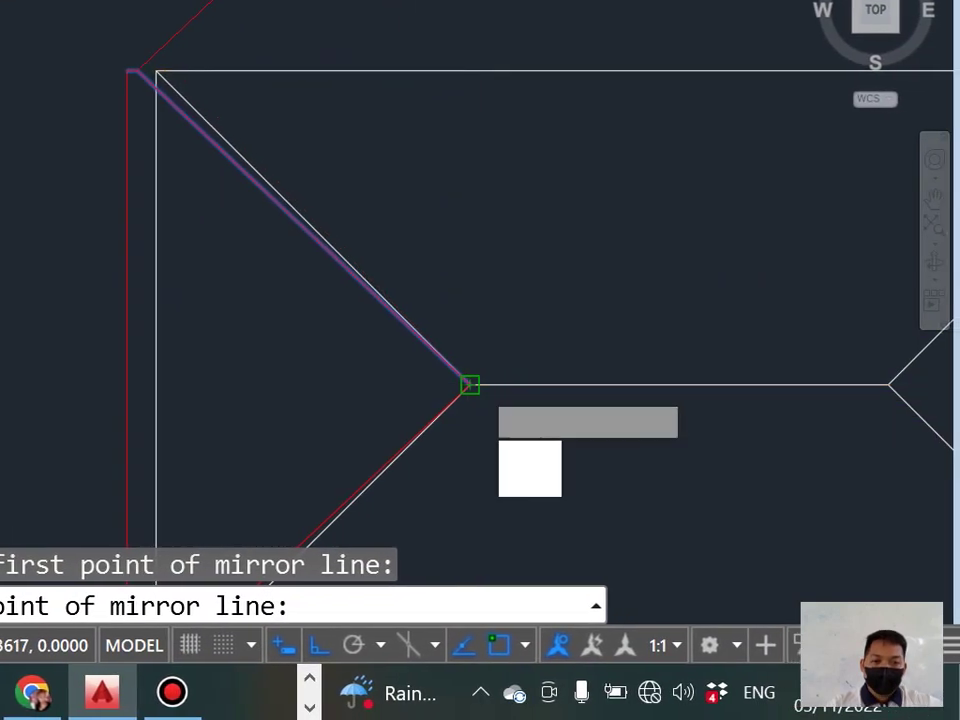
key("Return")
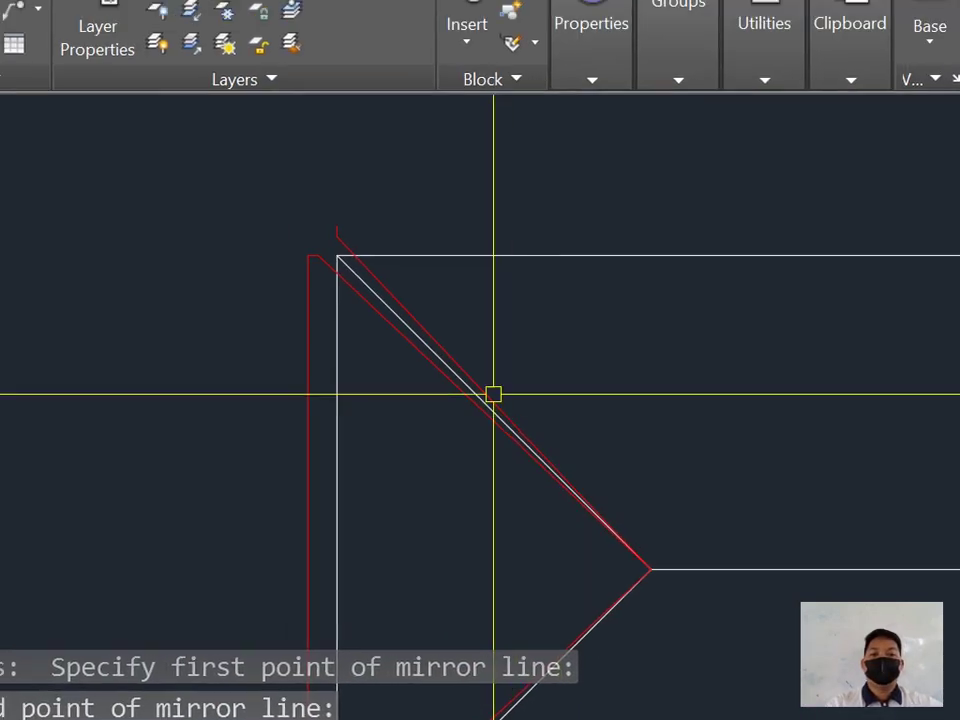
Step: Copy the plan's top edge from its left corner up to the upper end of the newly mirrored red polyline
middle_click_drag(288, 113, 35, 114)
middle_click_drag(493, 359, 477, 387)
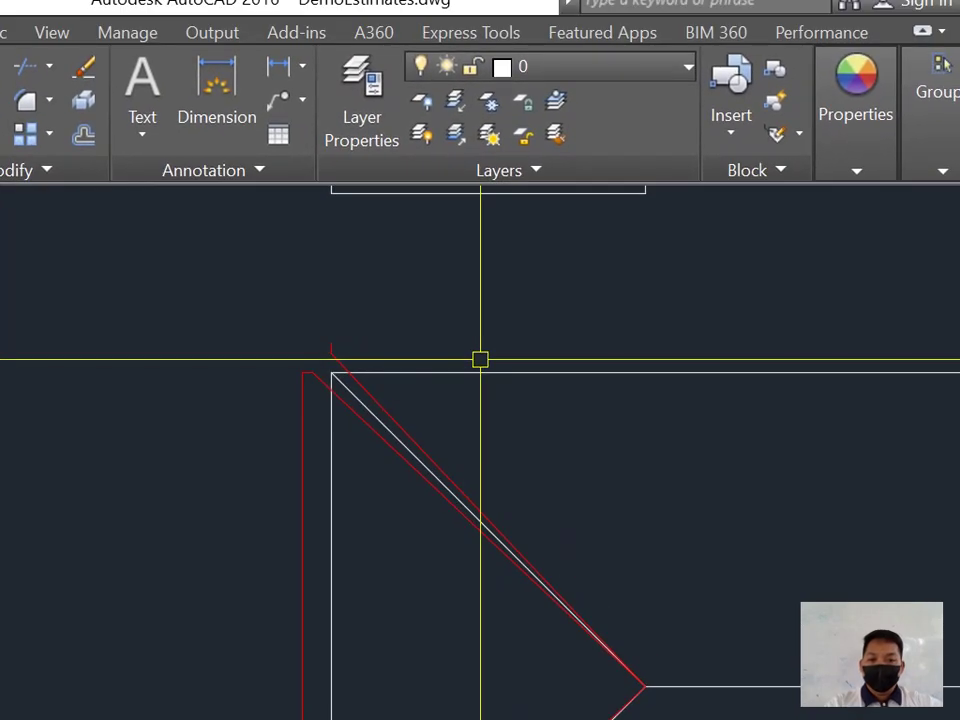
left_click(488, 343)
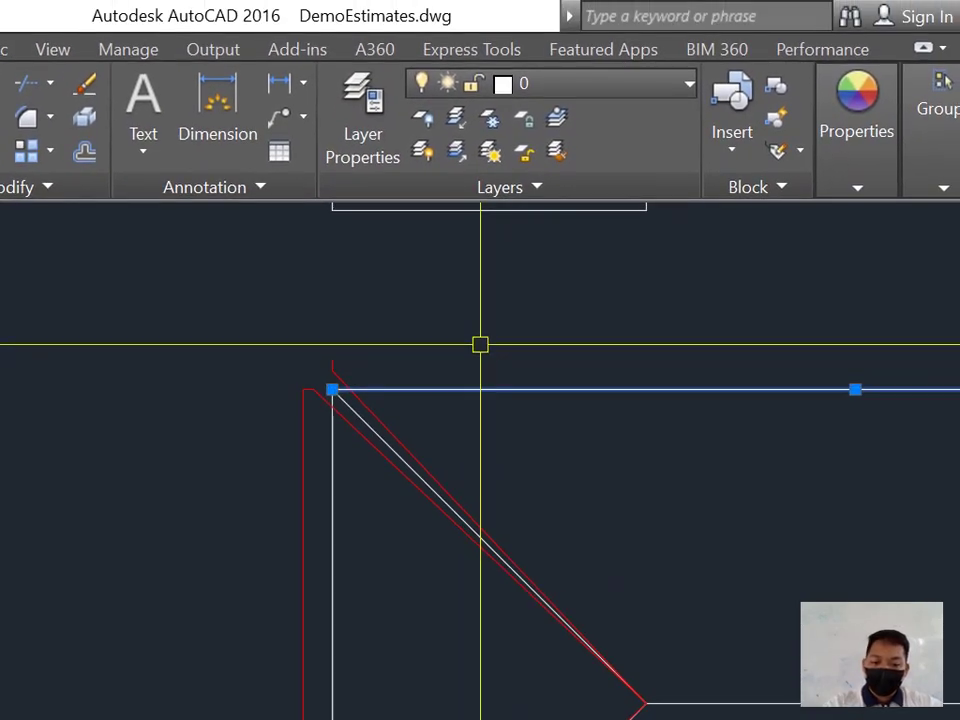
type("co")
key("Return")
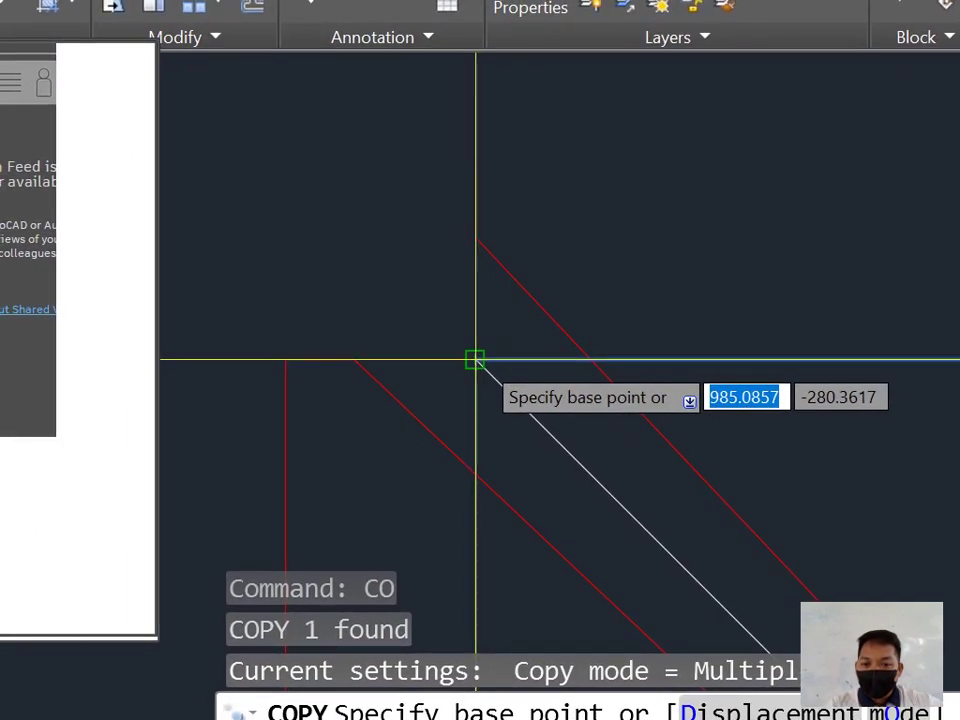
left_click(459, 391)
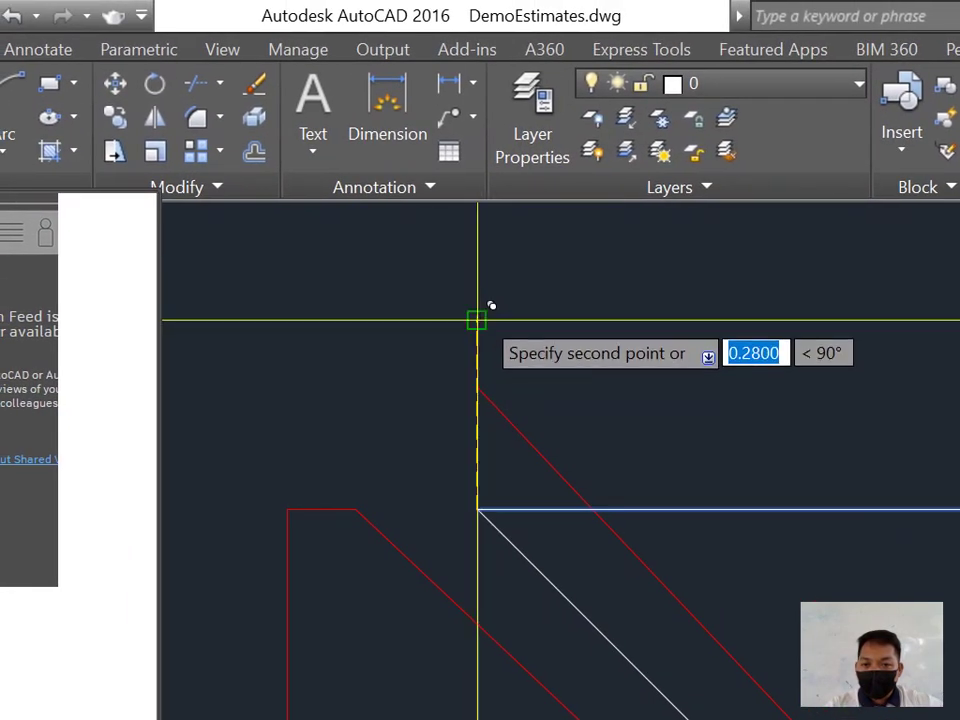
left_click(479, 313)
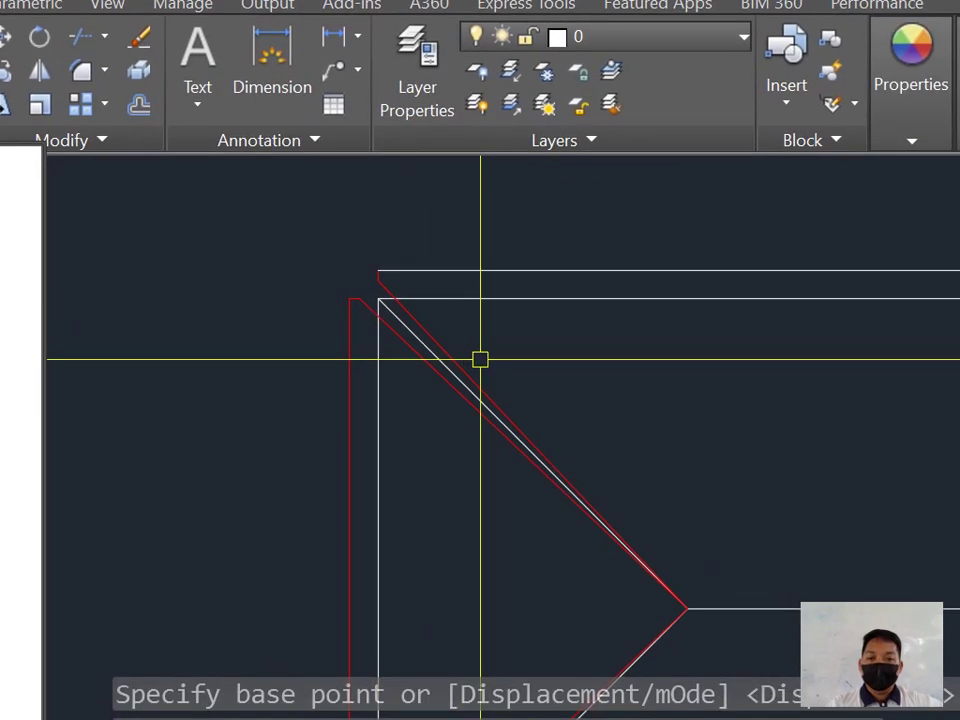
Step: Mirror the red polyline of the upper-left hip about a vertical axis through the ridge's midpoint, keeping the source
left_click(572, 416)
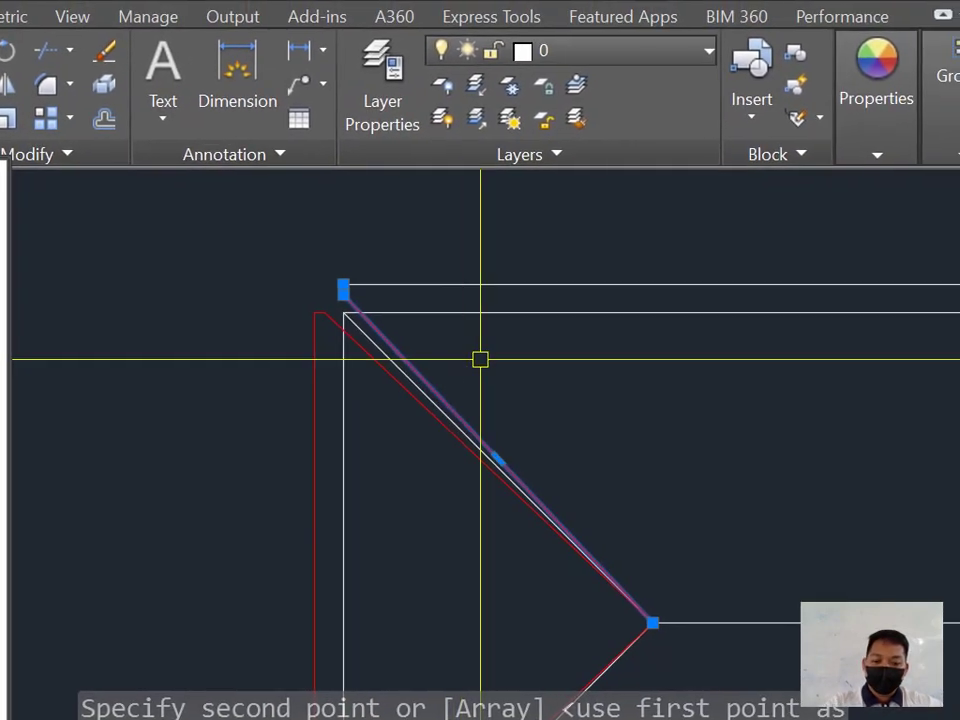
type("m")
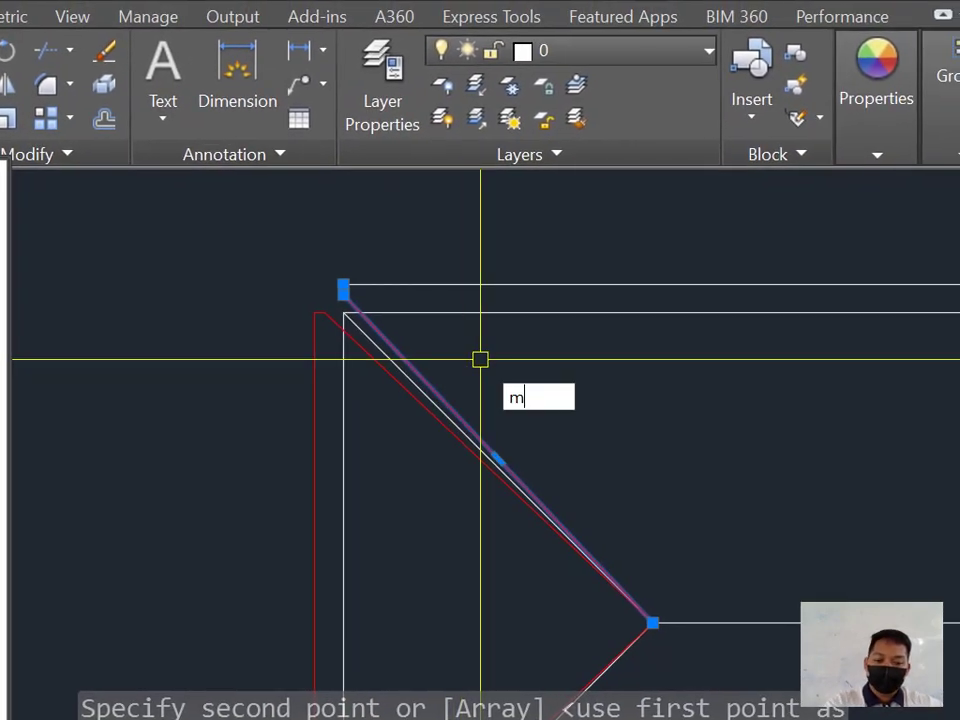
type("i")
key("Return")
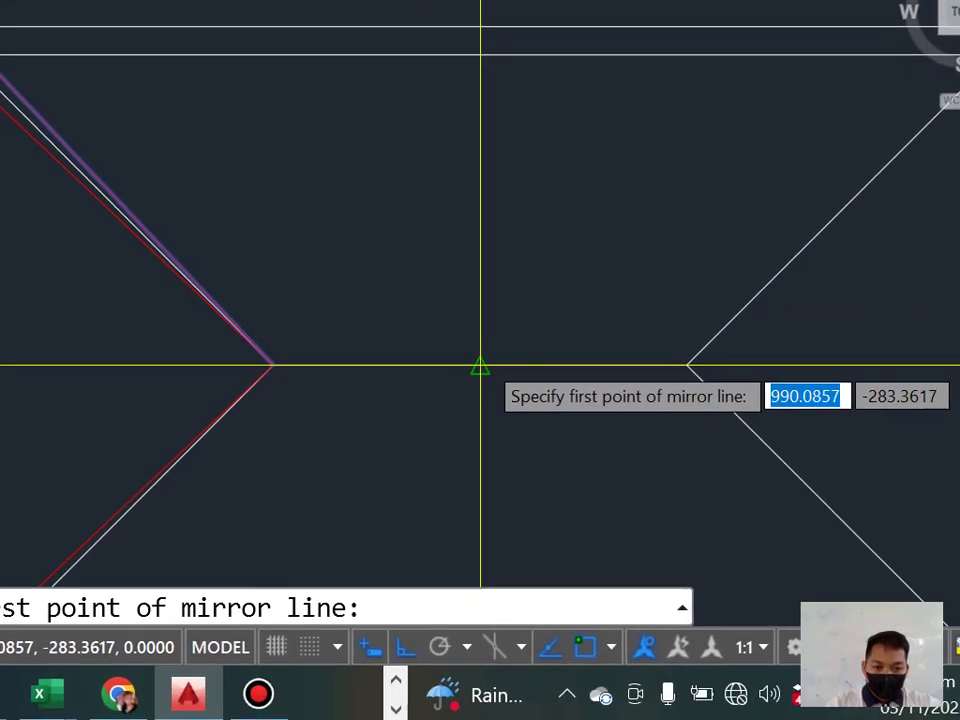
left_click(481, 366)
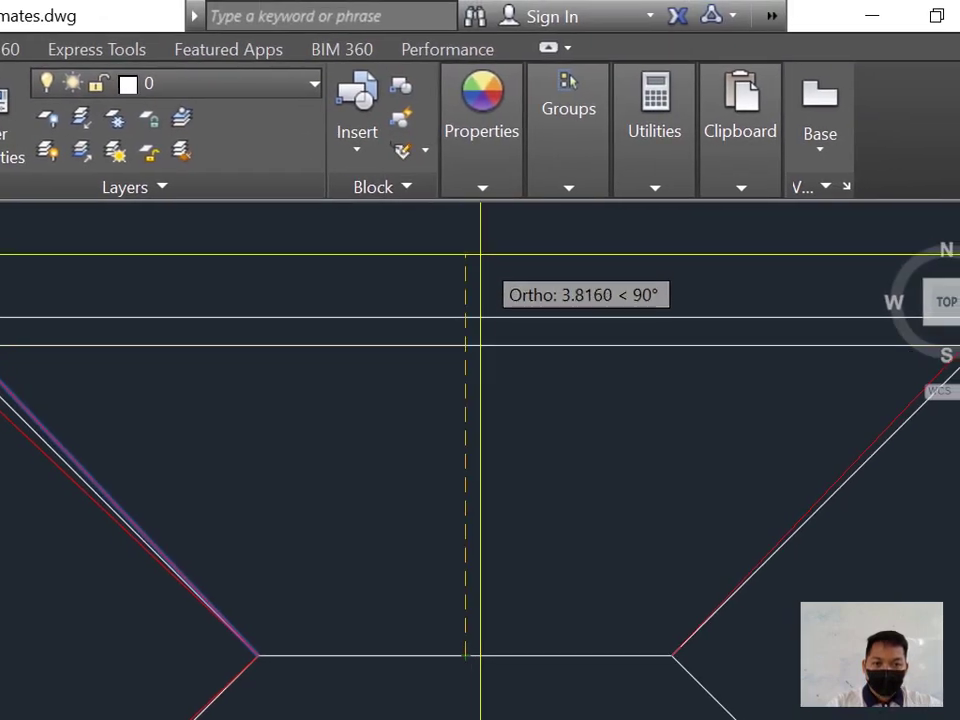
key("Return")
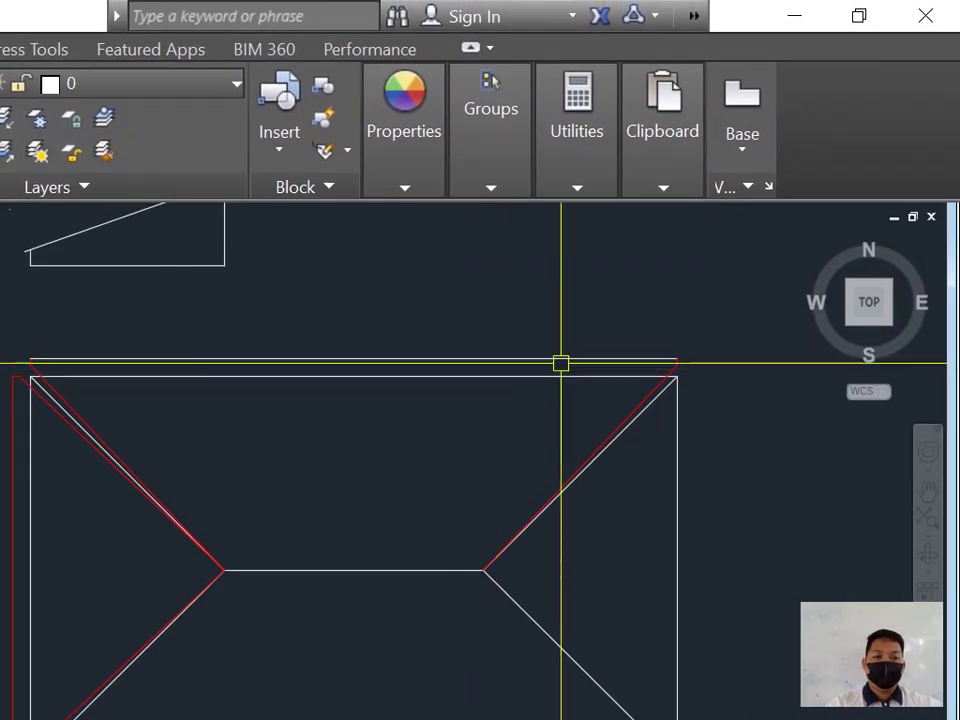
Step: Match the properties of the red polyline at the upper-right hip to the copied line above the plan's top edge
type("ma")
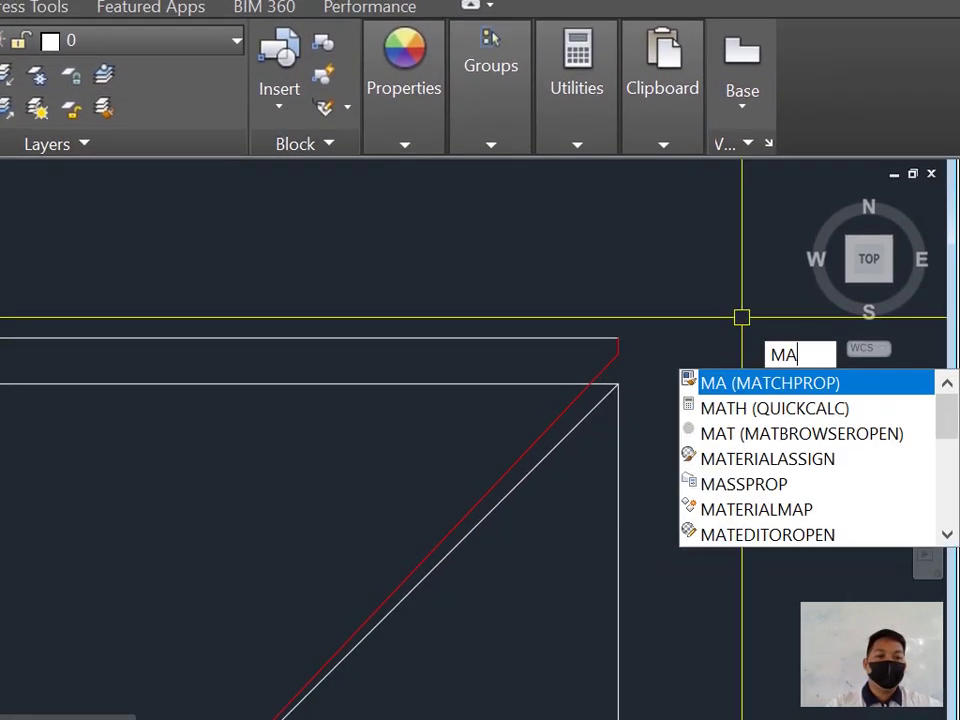
key("Return")
left_click(607, 355)
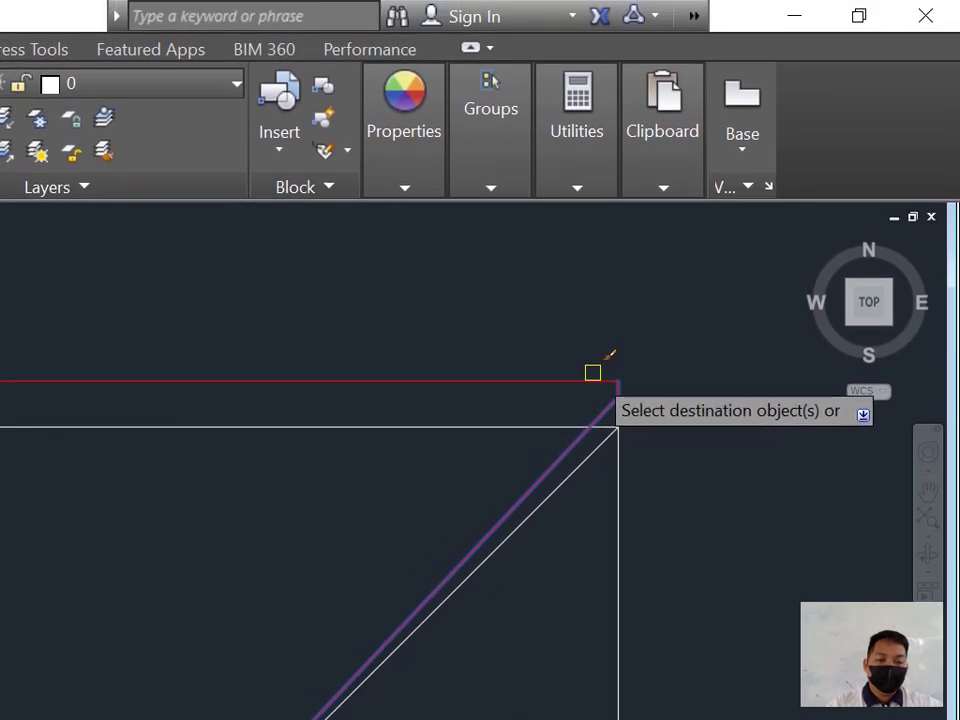
scroll(626, 312, "down", 5)
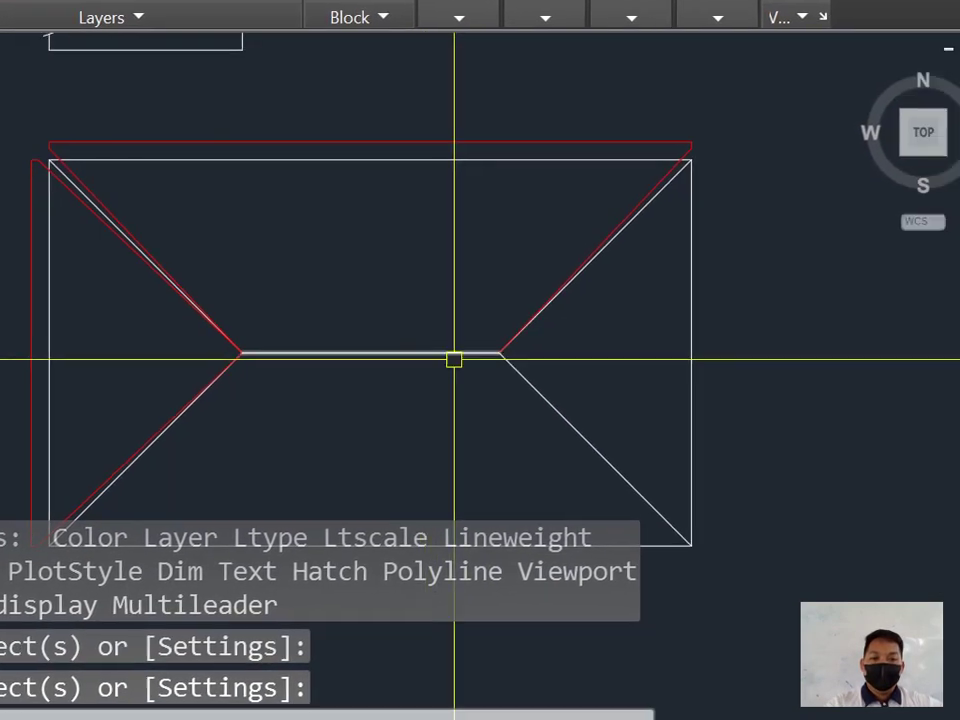
Step: Draw a line over the ridge from its right end to its left end
scroll(451, 490, "up", 5)
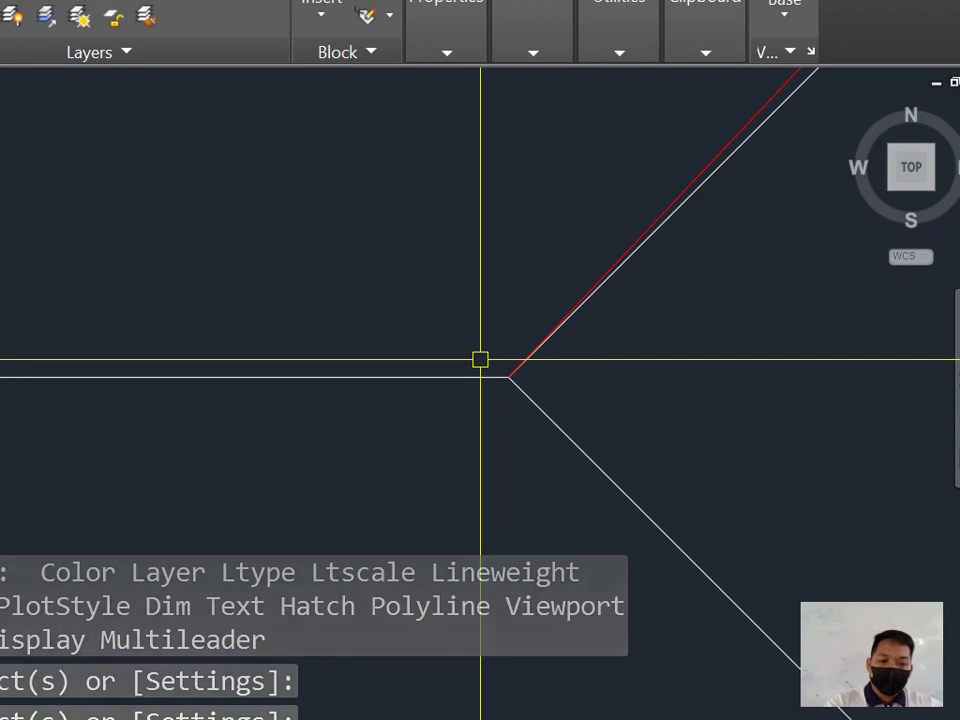
key("Escape")
type("l")
key("Return")
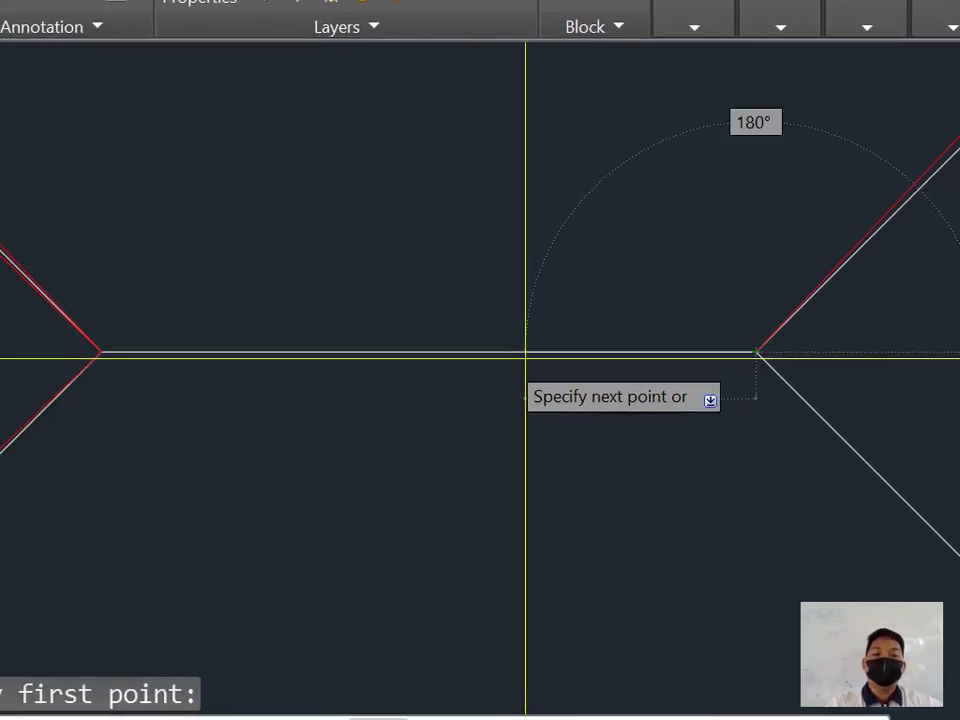
left_click(100, 352)
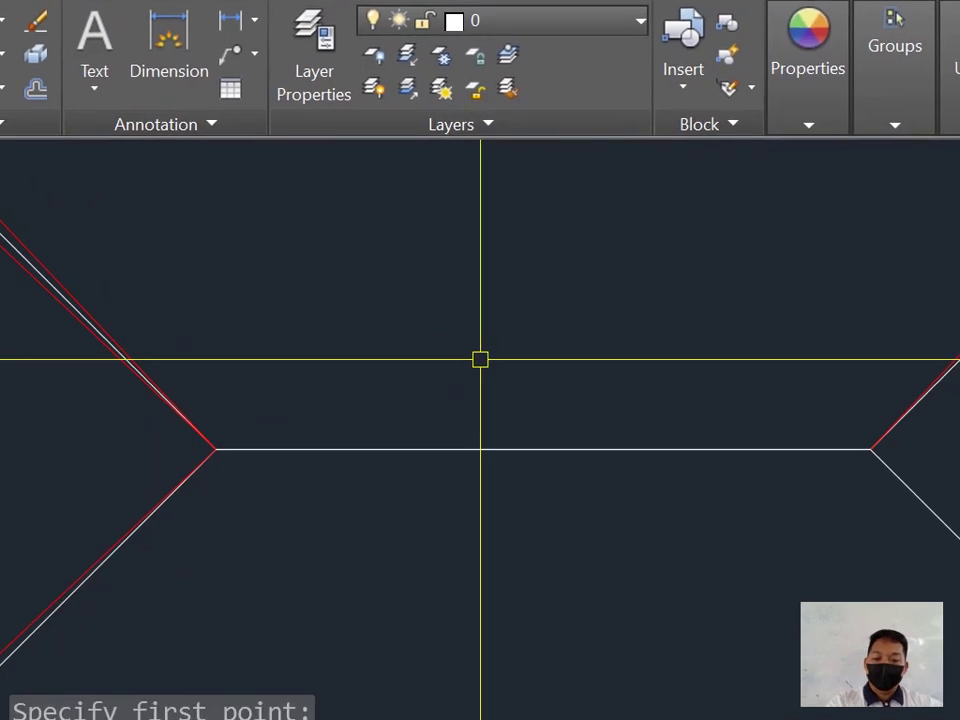
Step: Match the properties of the red upper-right hip polyline to the new ridge line
type("ma")
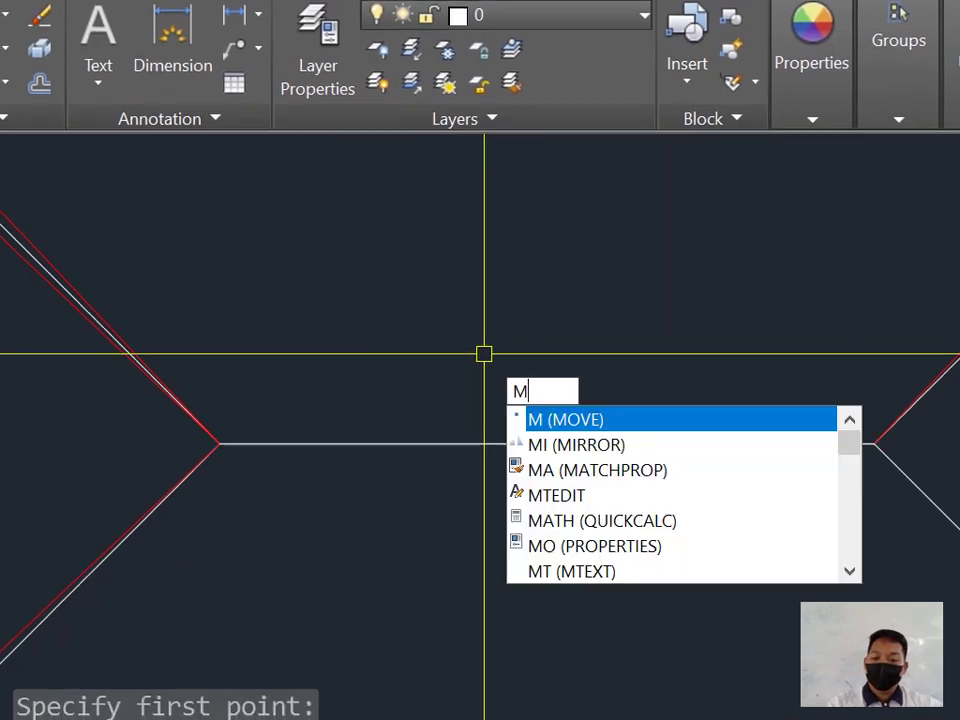
key("Return")
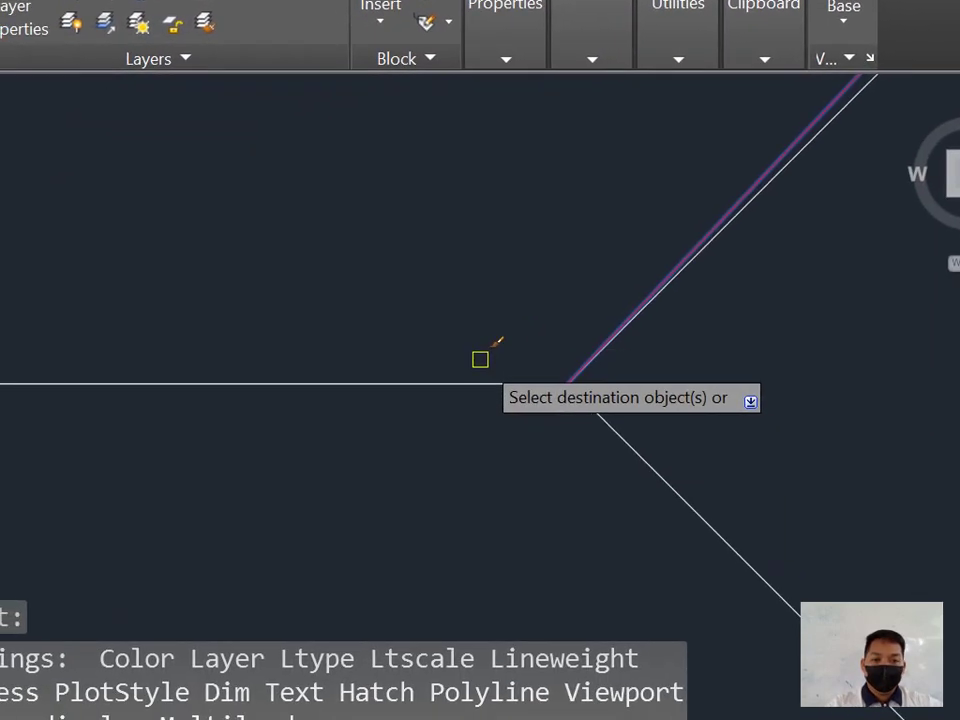
left_click(373, 497)
key("Return")
scroll(440, 500, "down", 4)
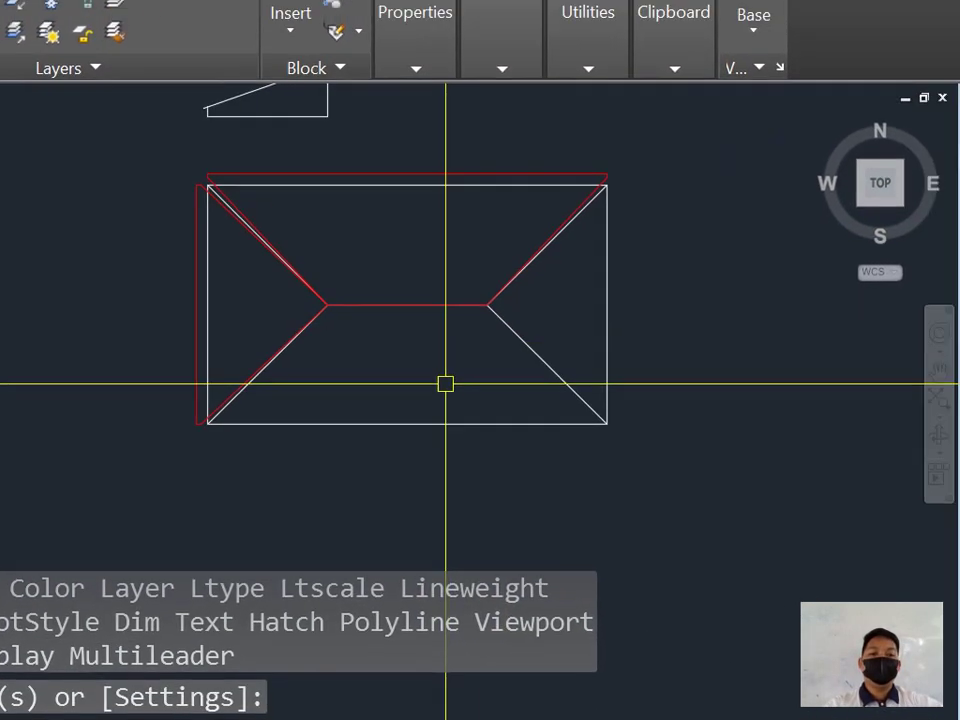
Step: Join the red ridge line, both upper hip polylines and the red line above the plan into one trapezoidal outline
scroll(591, 392, "up", 2)
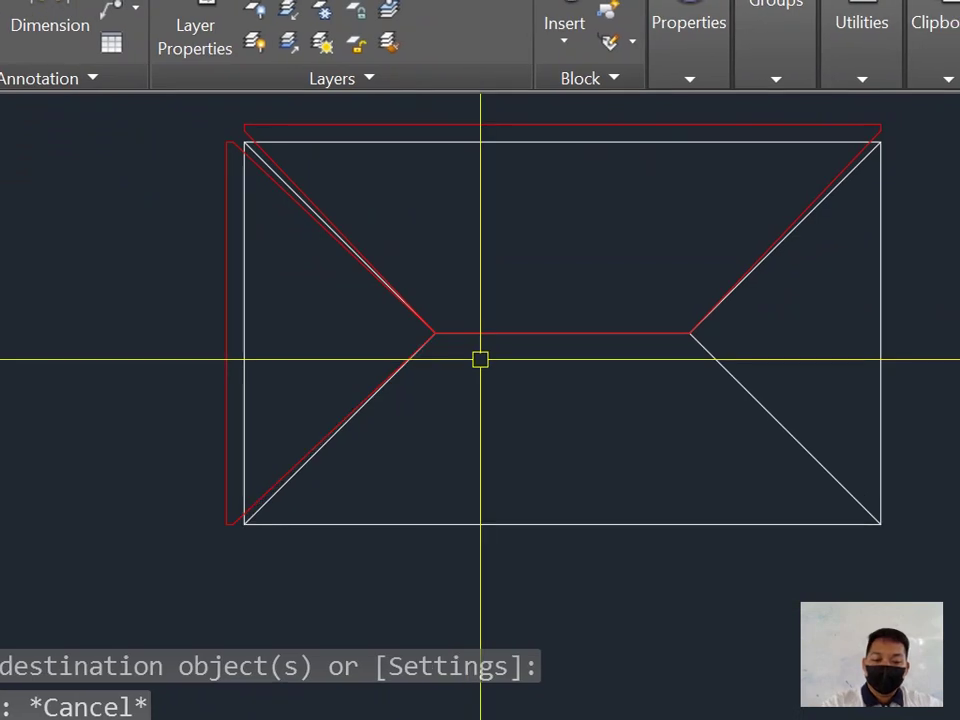
type("j")
key("Return")
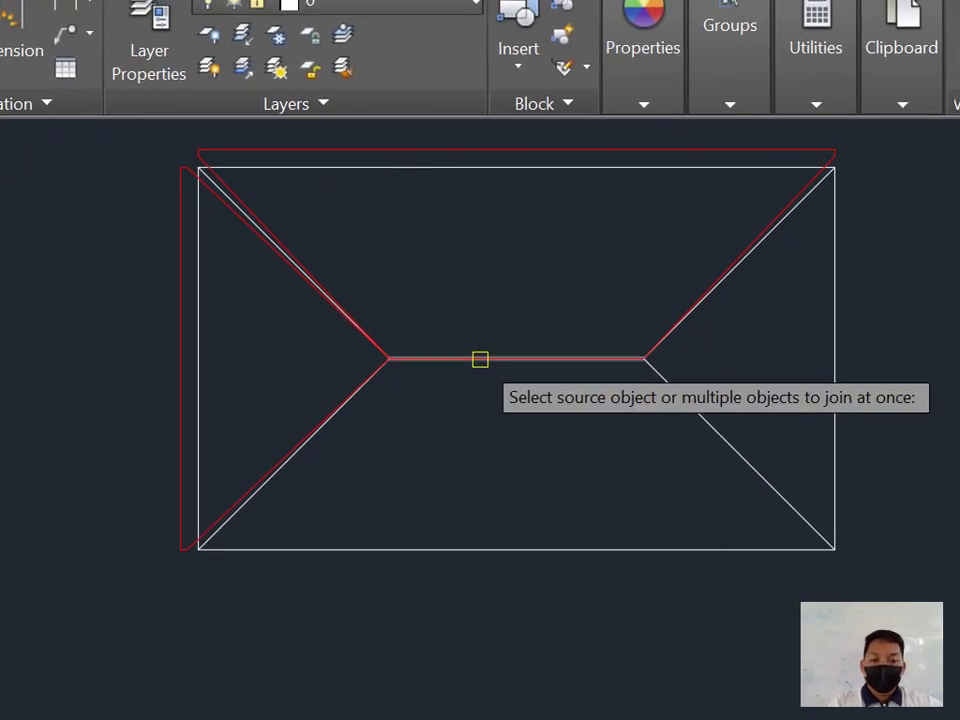
left_click(480, 358)
left_click(822, 180)
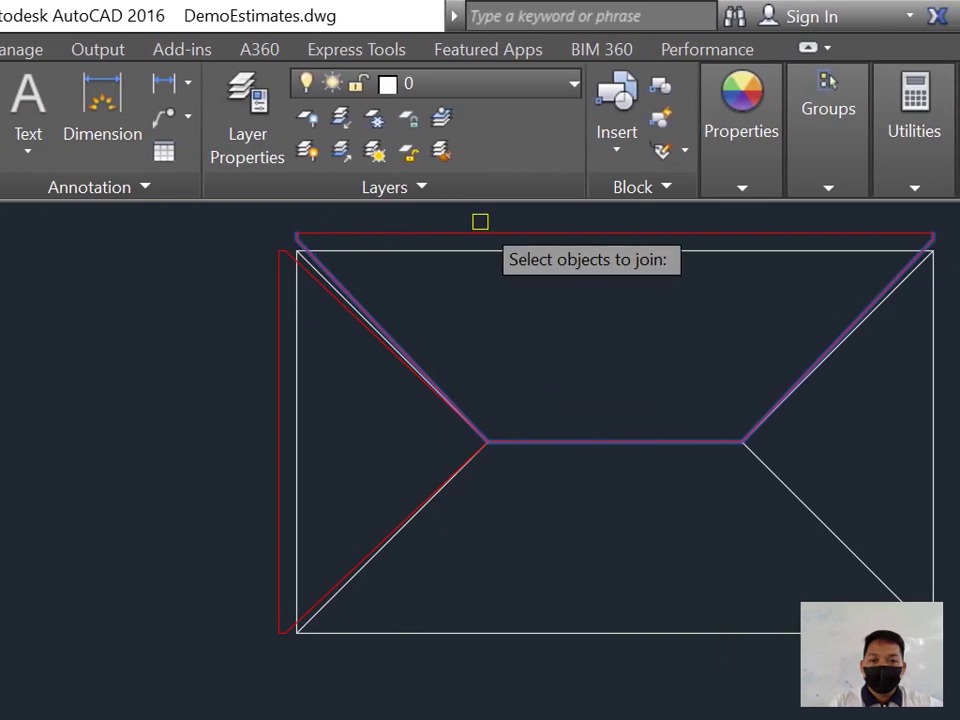
left_click(480, 234)
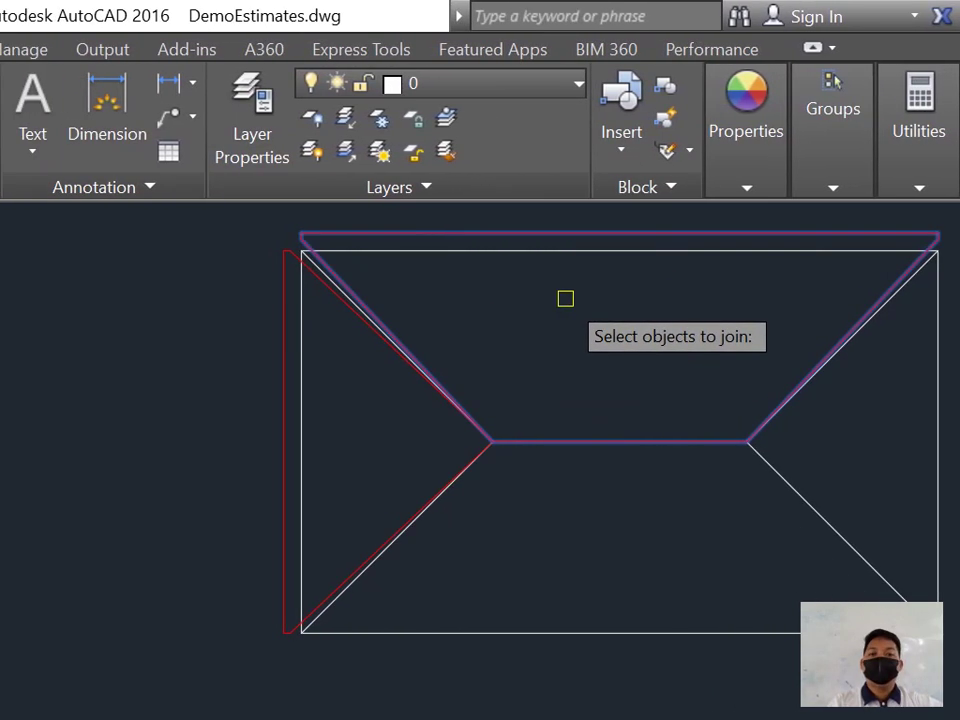
key("Return")
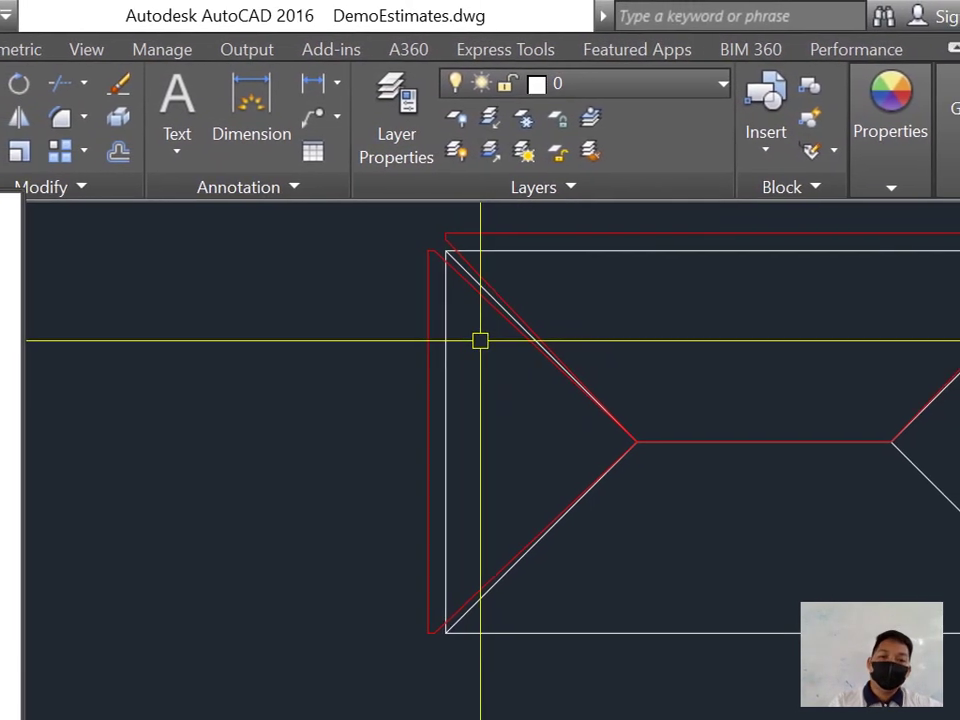
Step: Join the two red hip polylines and the vertical red line at the plan's left end into one triangular outline
type("j")
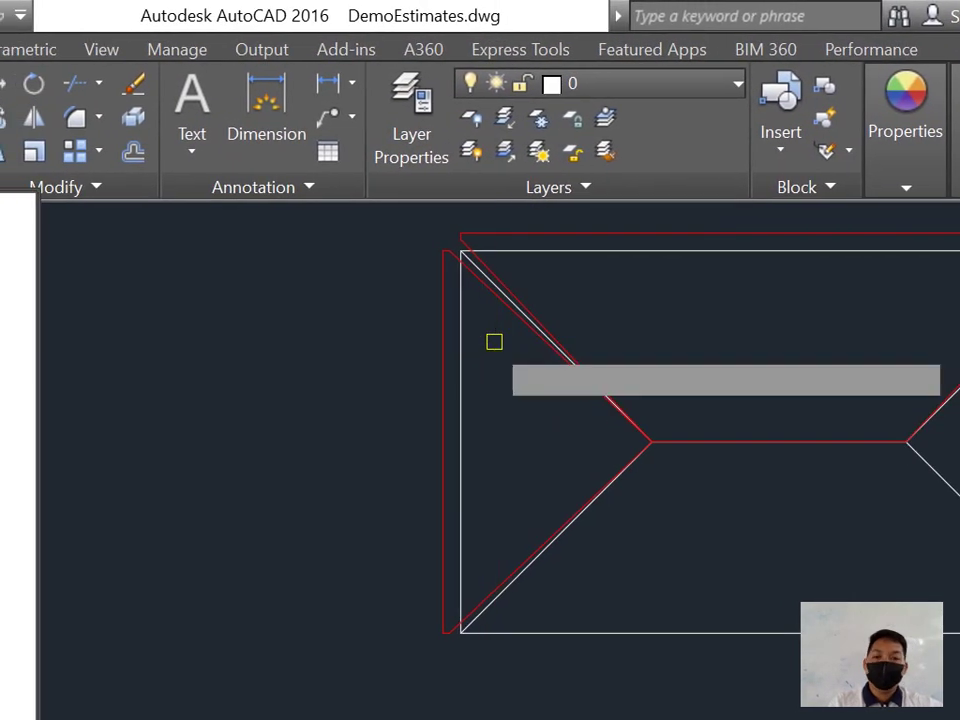
key("Return")
left_click(472, 292)
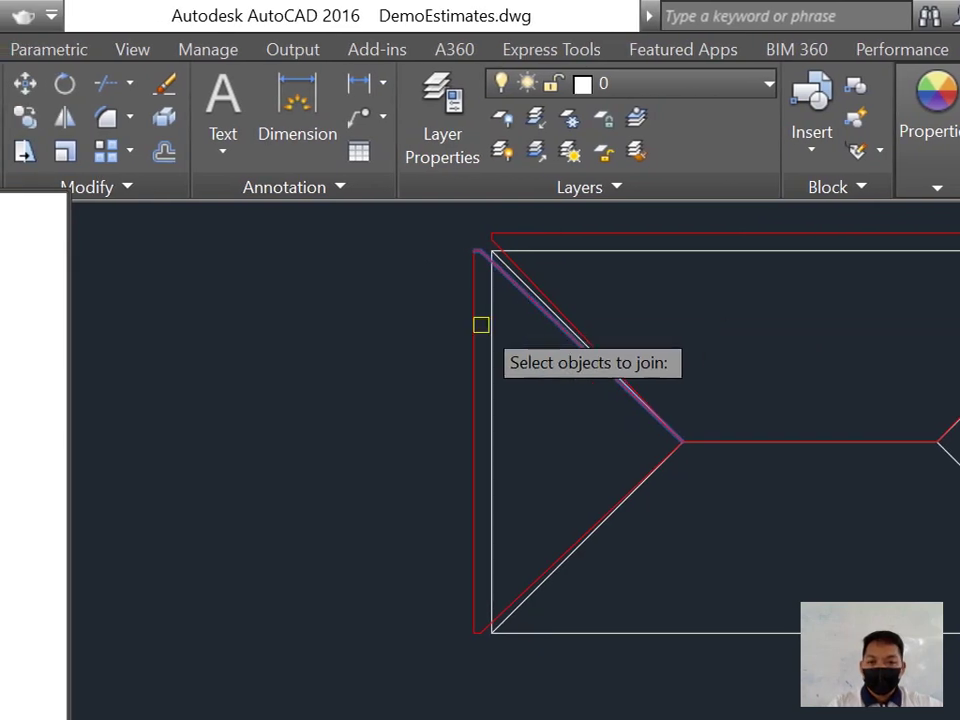
left_click(481, 325)
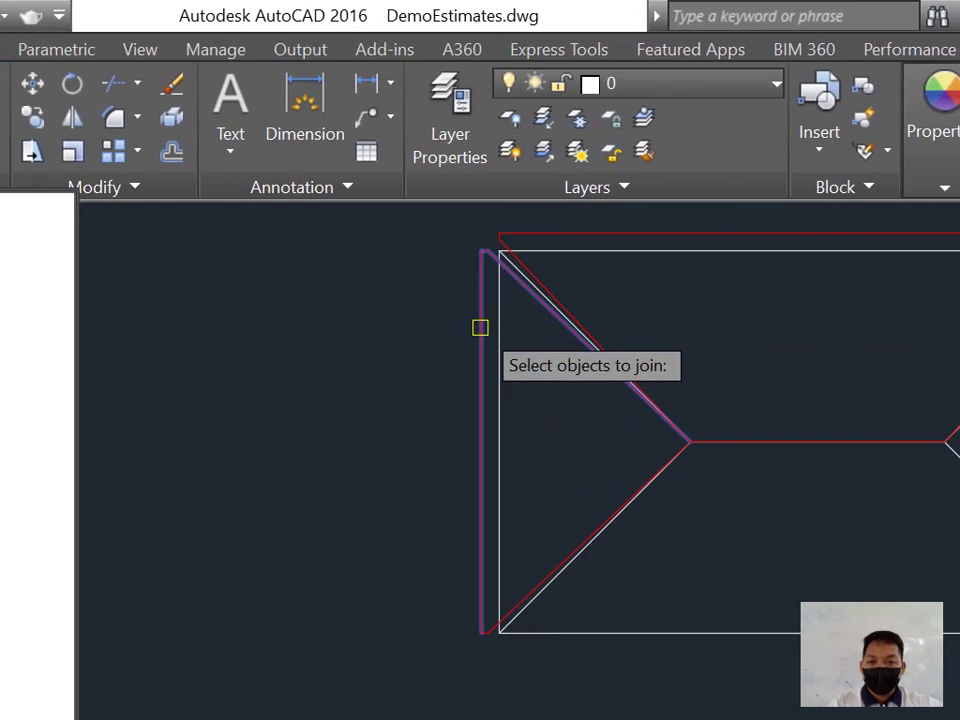
left_click(526, 579)
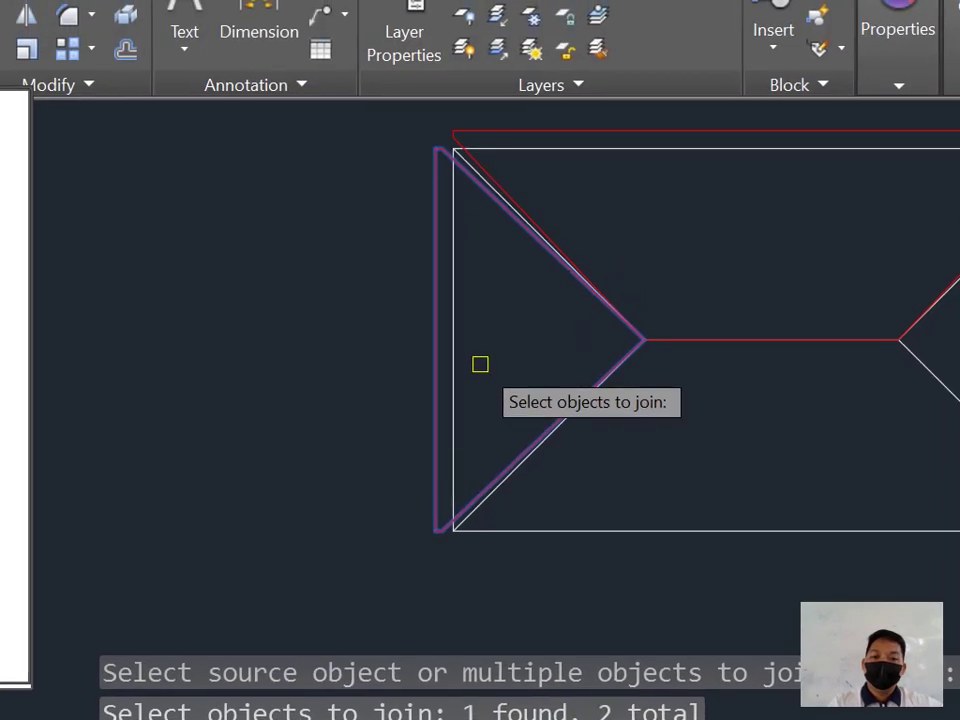
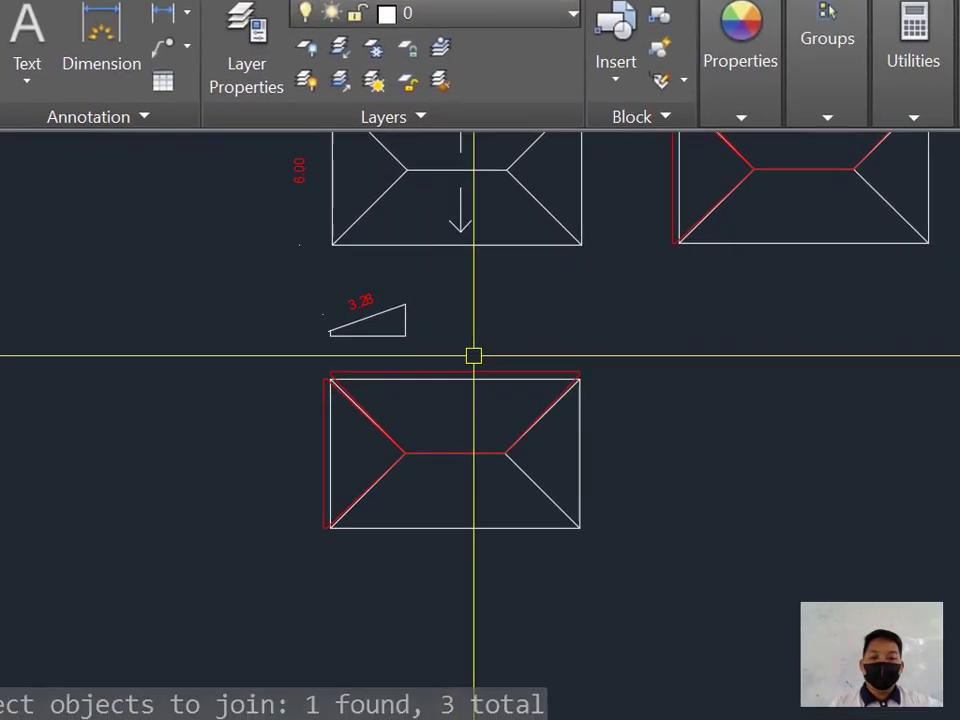
middle_click_drag(438, 427, 430, 425)
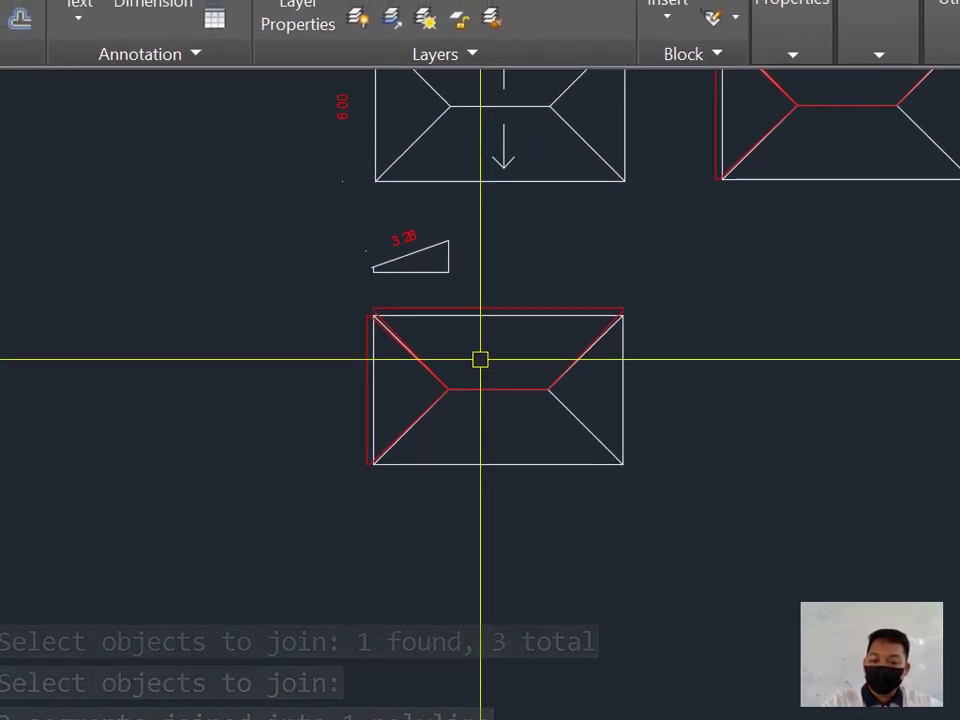
key("Escape")
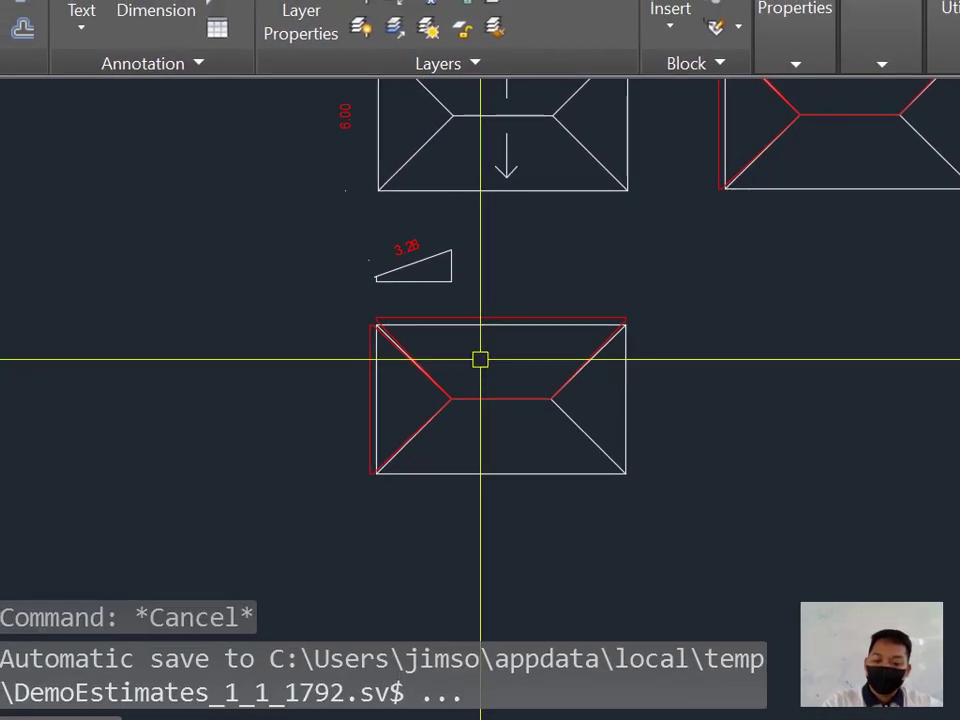
type("co")
key("Return")
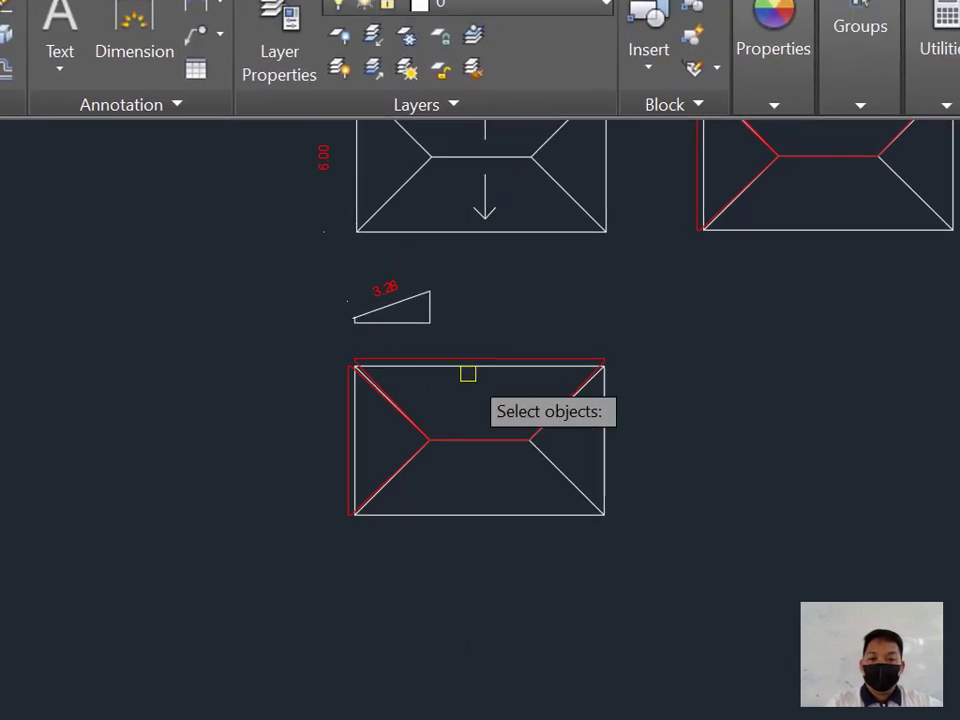
left_click(482, 361)
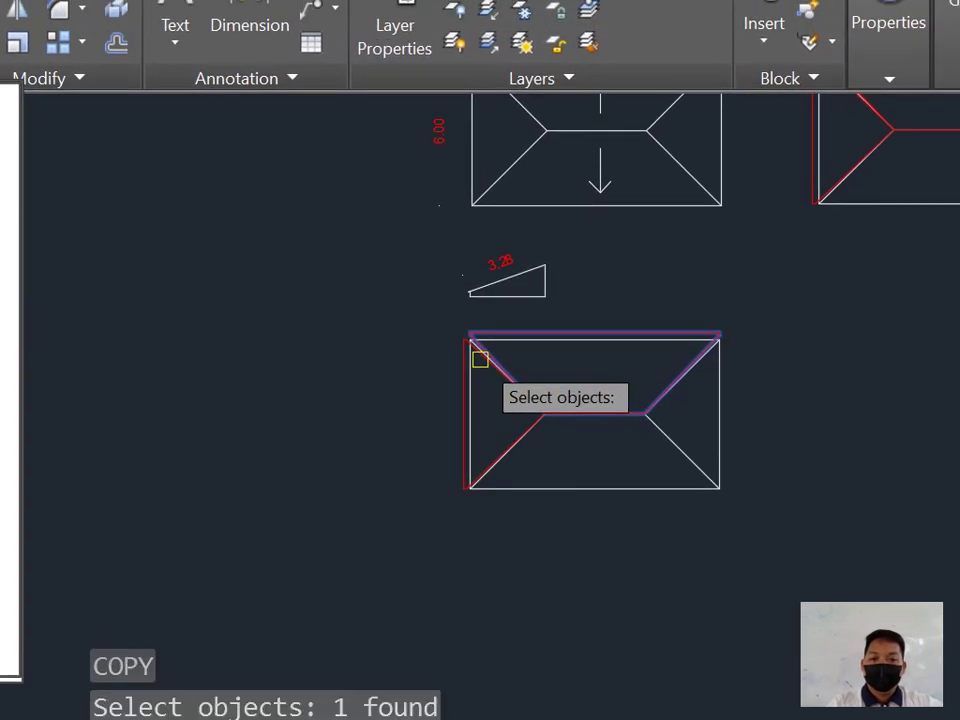
left_click(570, 336)
key("Return")
scroll(677, 352, "down", 2)
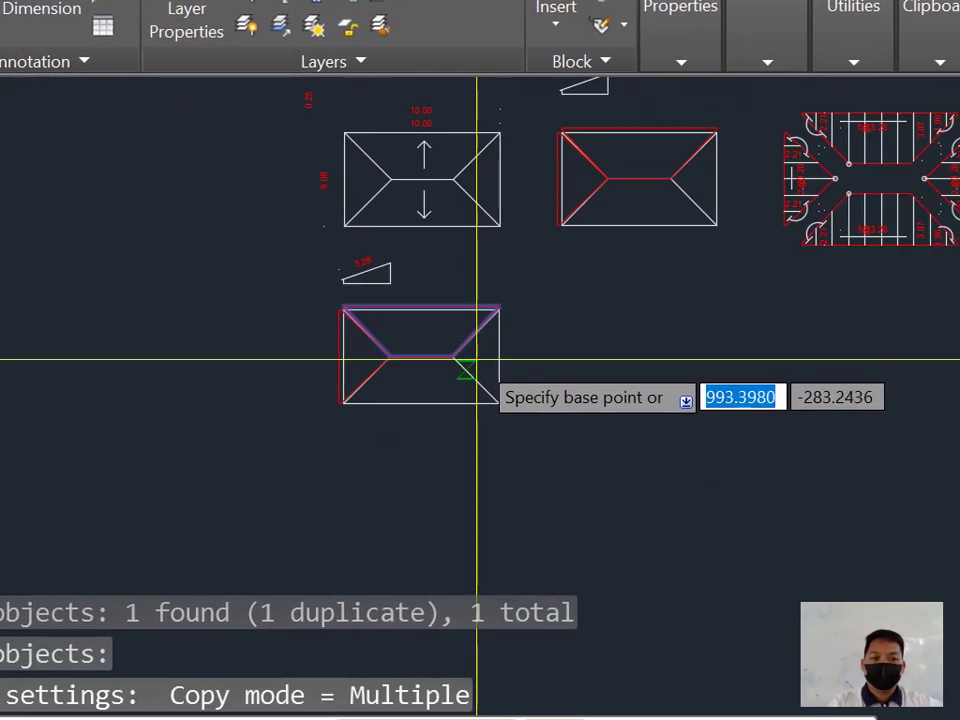
left_click(513, 336)
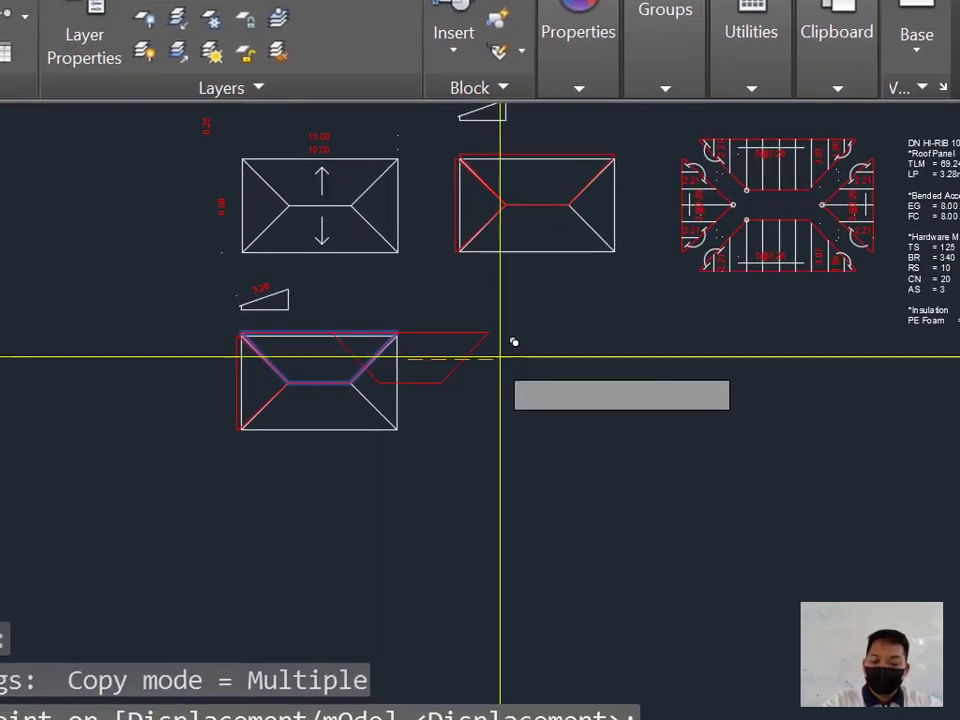
key("Escape")
Step: Copy the red trapezoidal and triangular outlines horizontally into the empty area right of the plan
type("co")
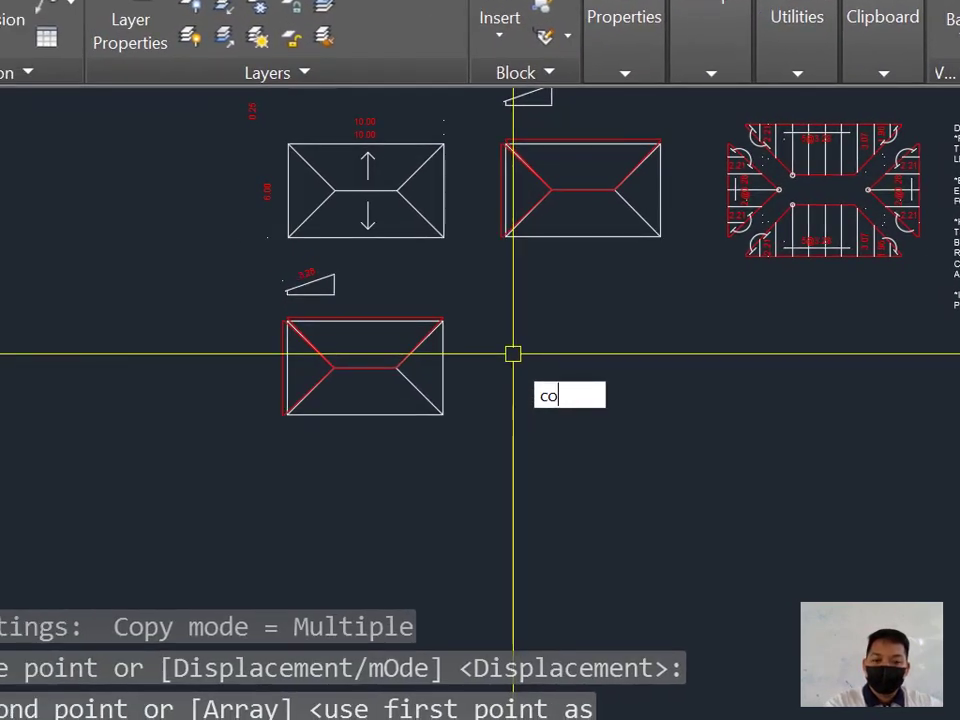
key("Return")
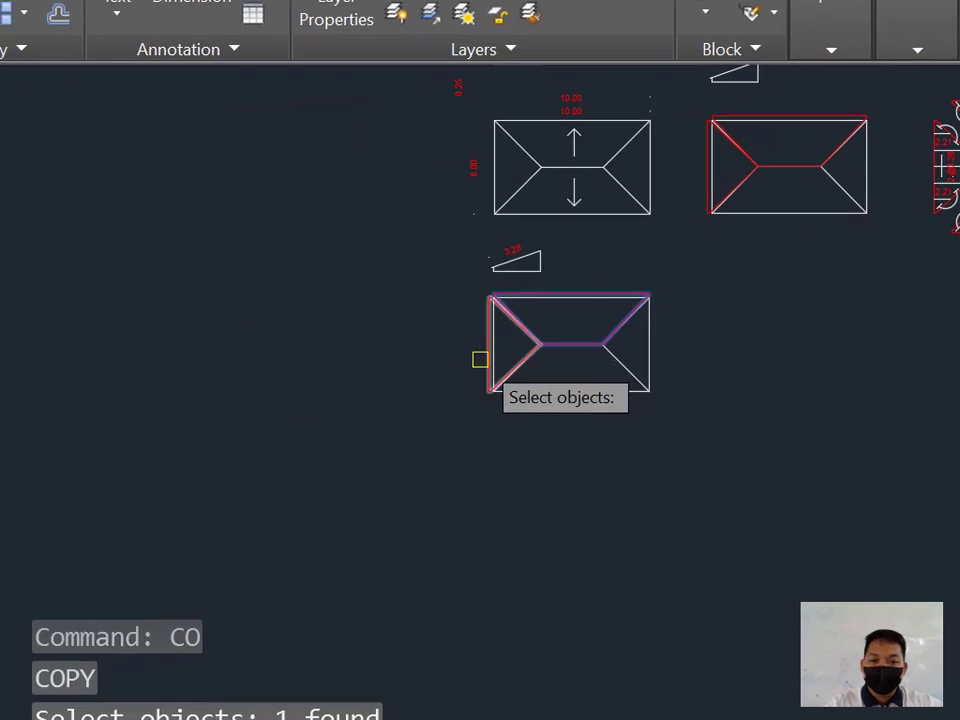
key("Return")
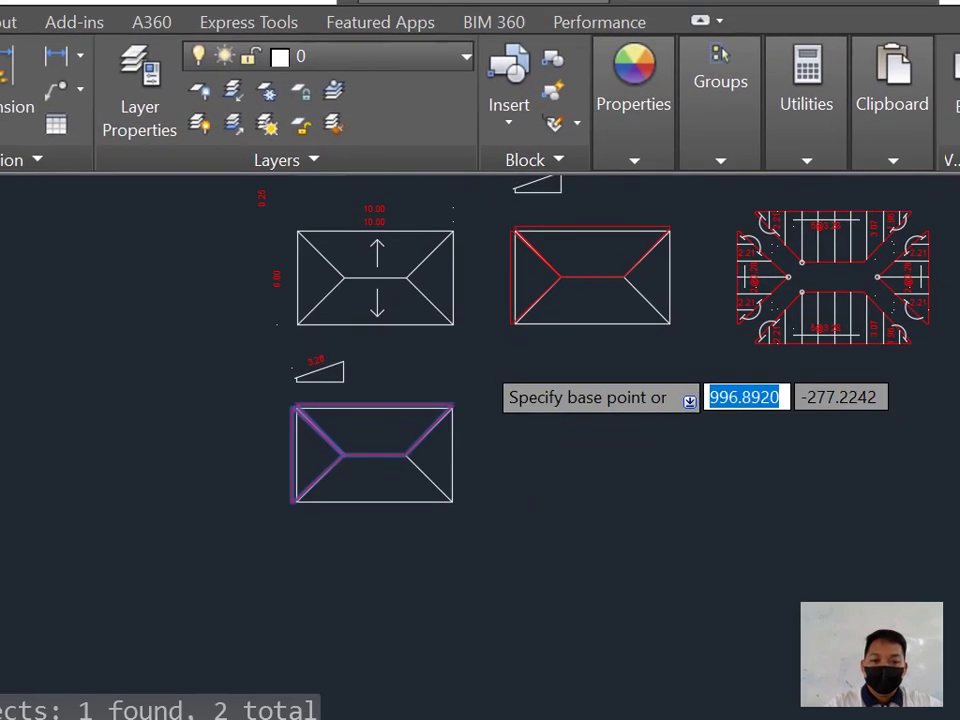
left_click(452, 322)
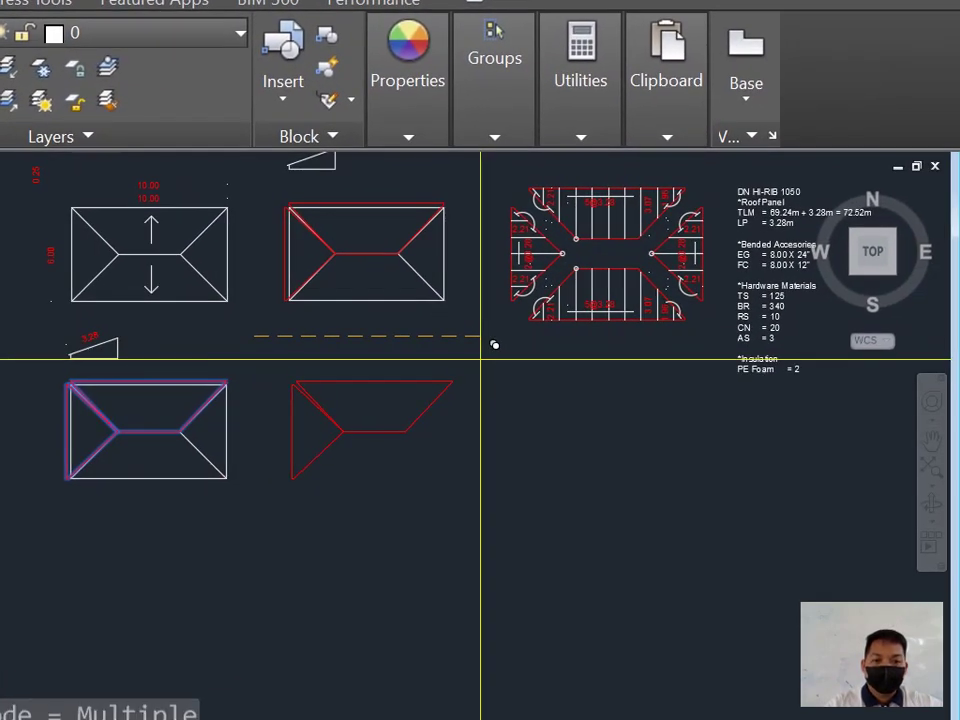
left_click(481, 358)
scroll(333, 440, "up", 5)
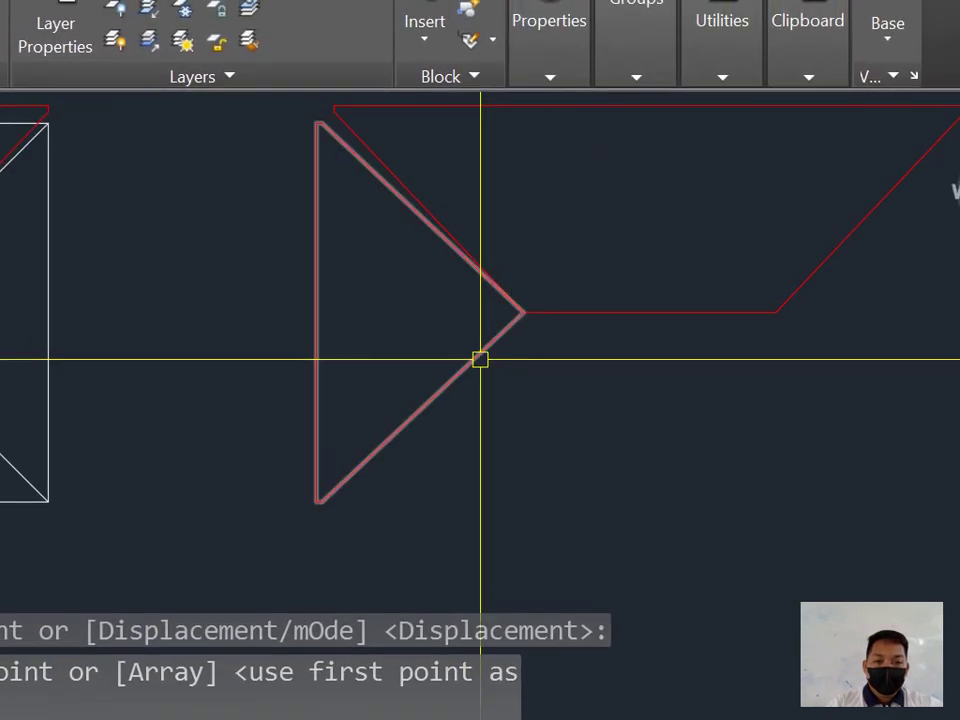
Step: Move the copied triangular outline straight down, away from the lower corner of the copied trapezoidal outline
key("Return")
type("m")
key("Return")
left_click(603, 387)
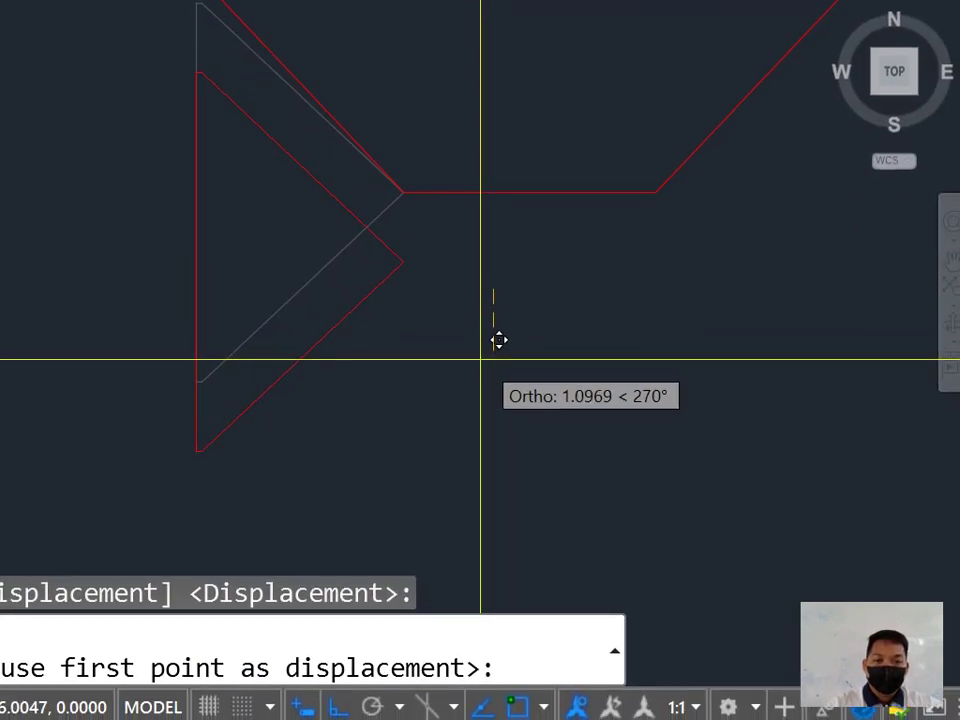
left_click(497, 339)
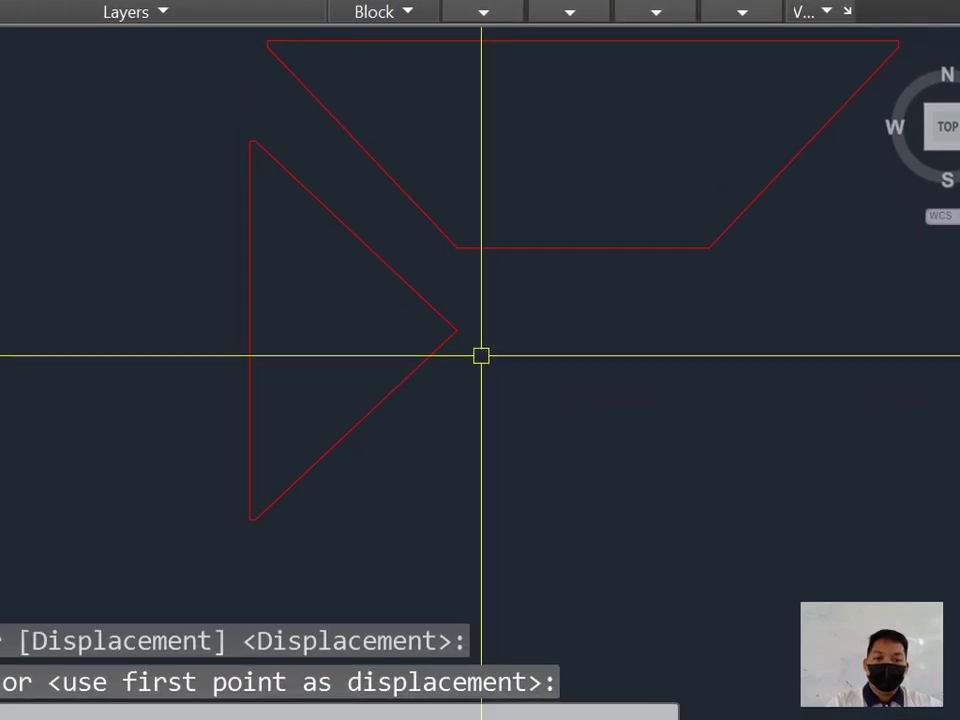
Step: Move the copied triangular outline horizontally to the left so it sits clear of the trapezoid
key("Return")
left_click(440, 348)
key("Return")
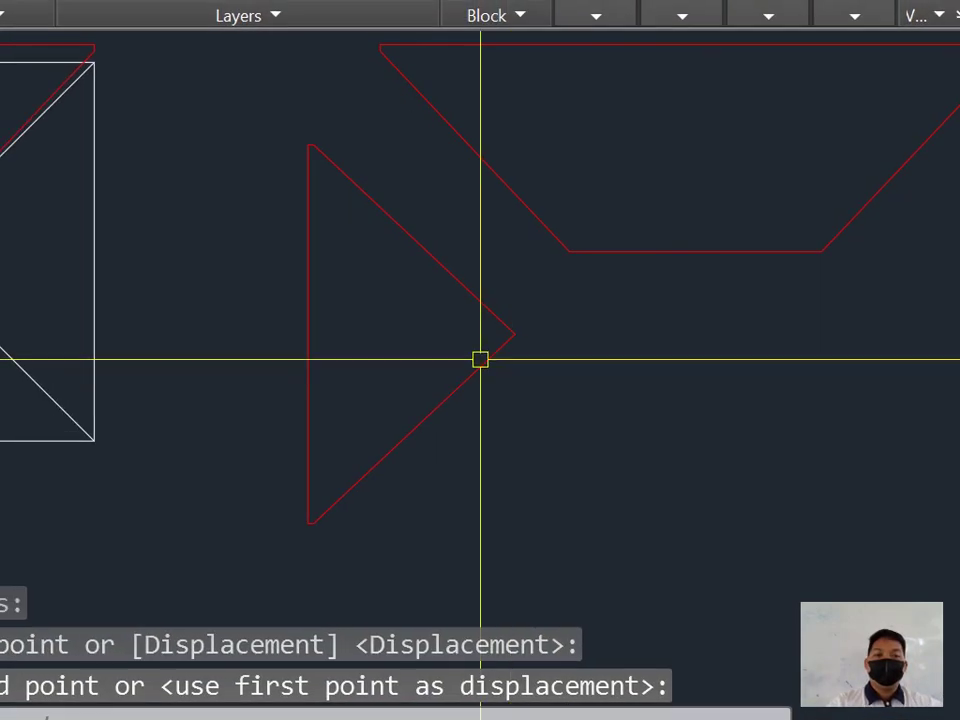
scroll(324, 366, "down", 4)
scroll(361, 367, "down", 2)
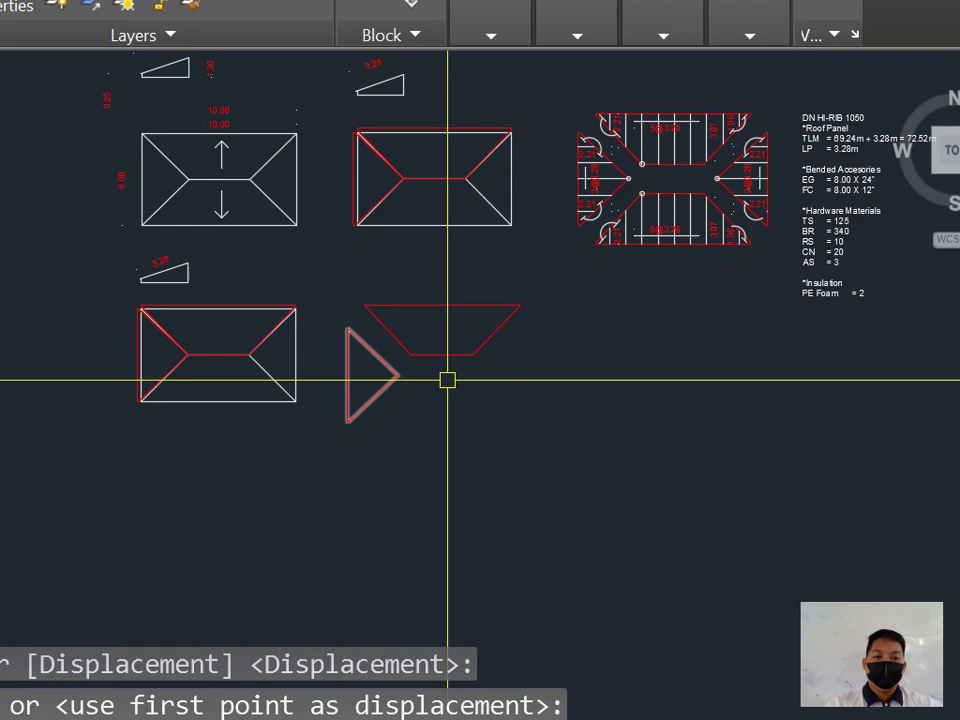
key("Escape")
key("Escape")
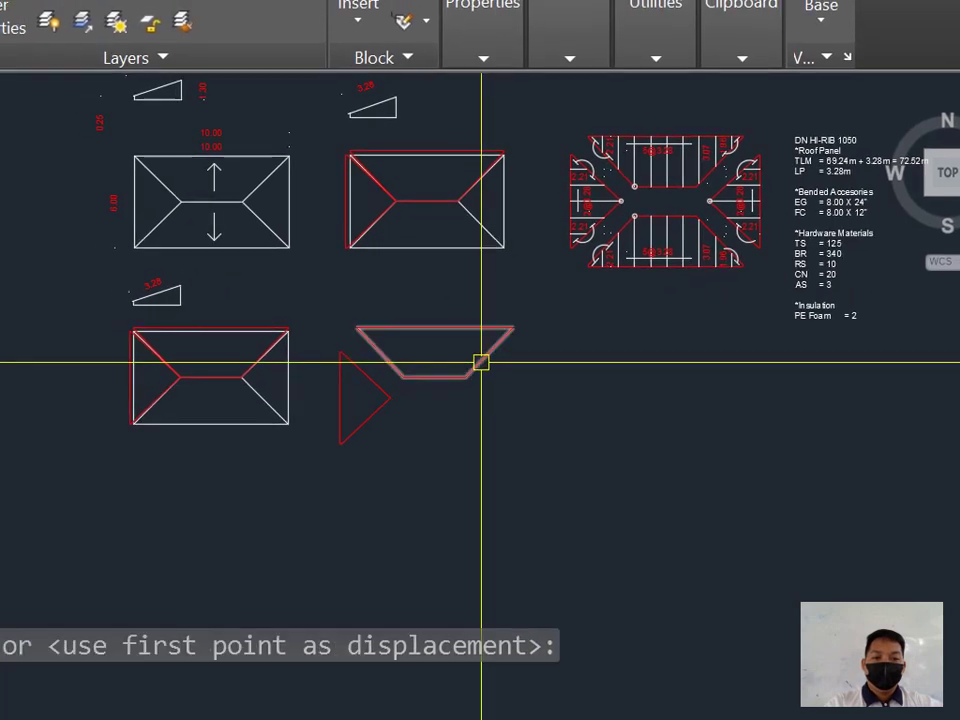
Step: Draw a vertical line 3.28 long from the copied trapezoid's lower-left corner up to its top edge
scroll(470, 352, "up", 4)
scroll(470, 352, "down", 2)
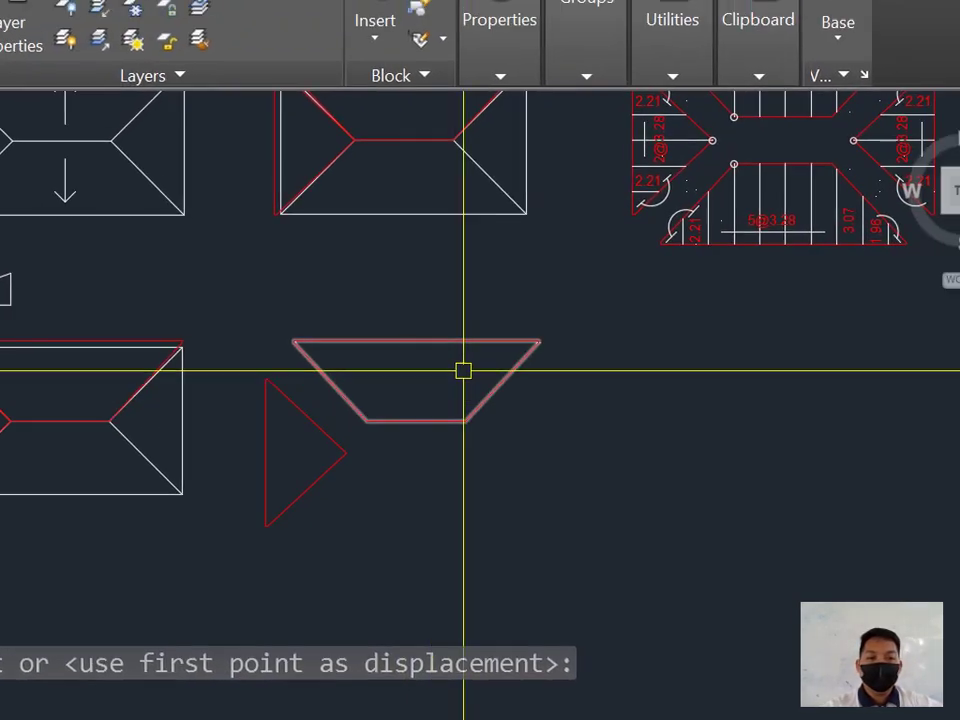
scroll(480, 360, "up", 2)
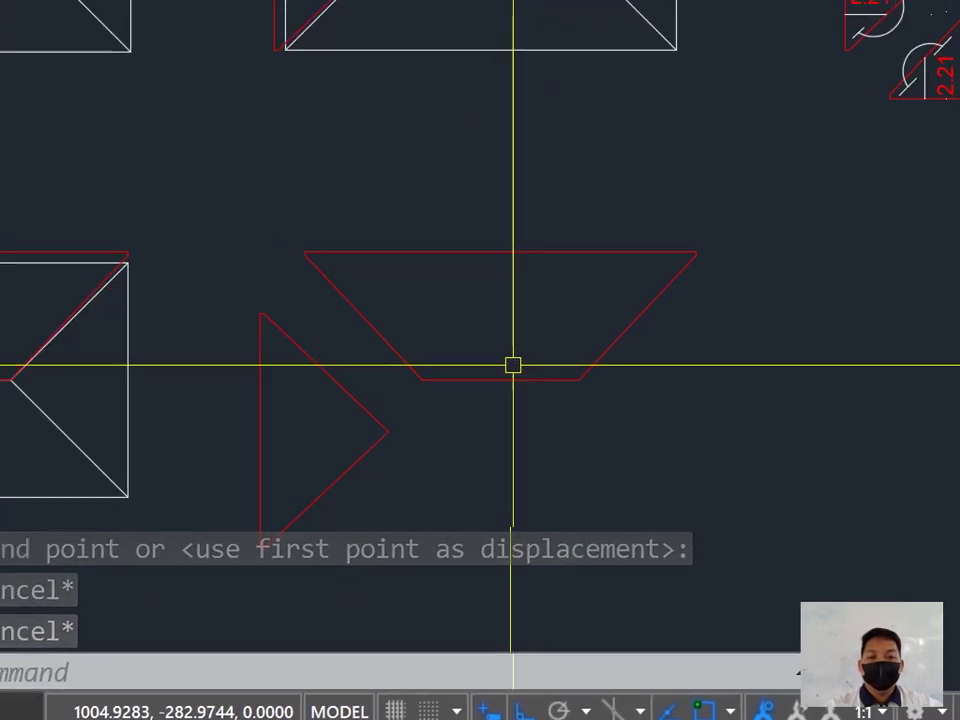
scroll(421, 326, "down", 5)
scroll(418, 290, "up", 4)
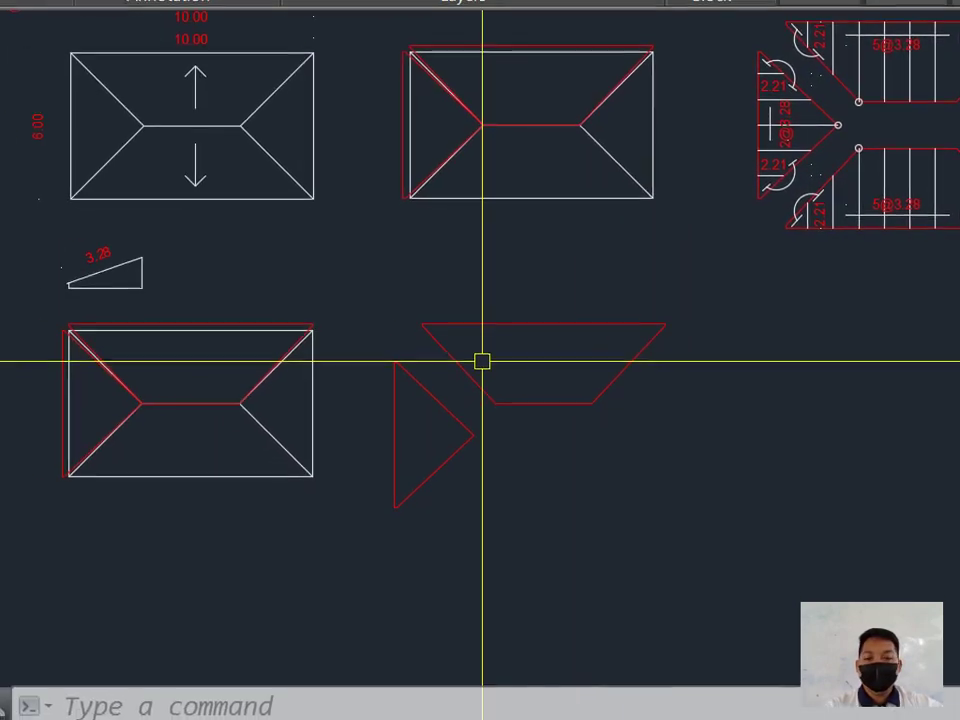
scroll(480, 359, "up", 2)
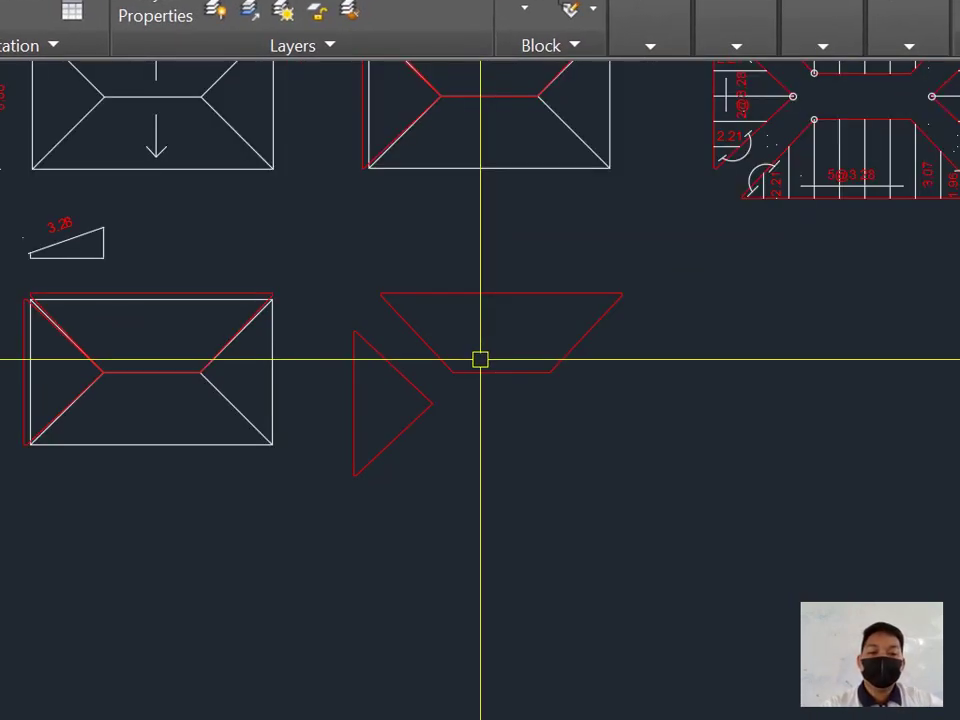
key("Return")
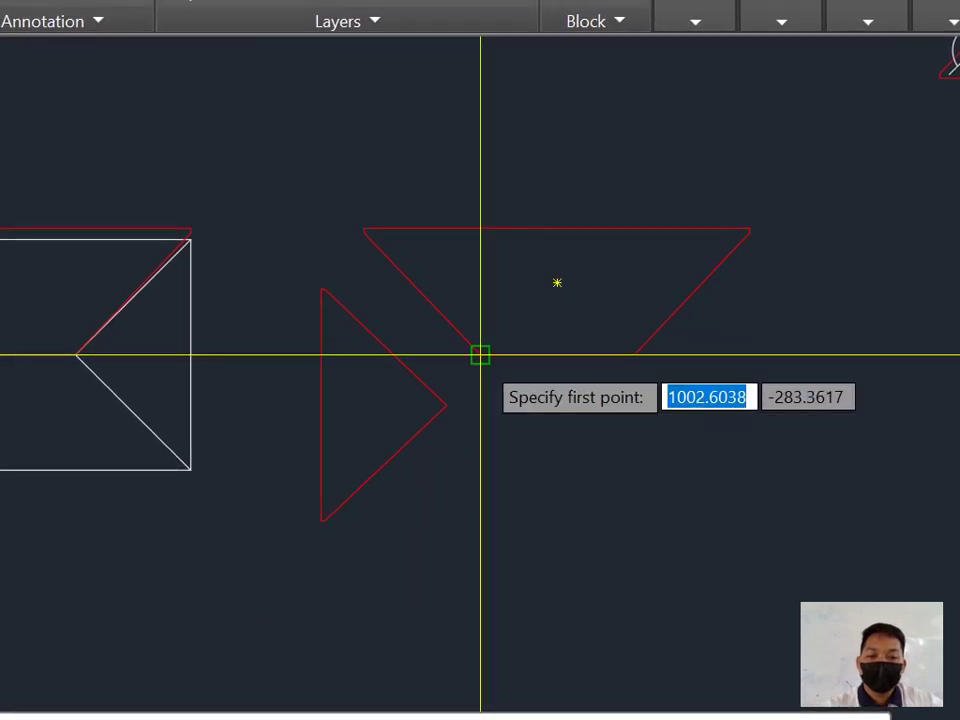
left_click(448, 366)
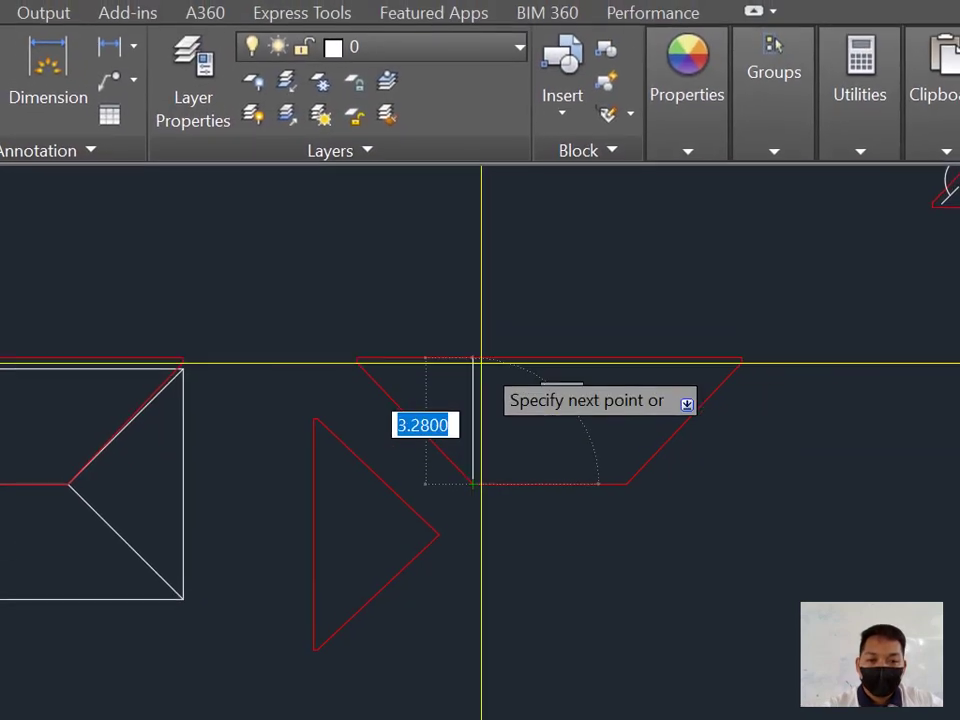
left_click(478, 361)
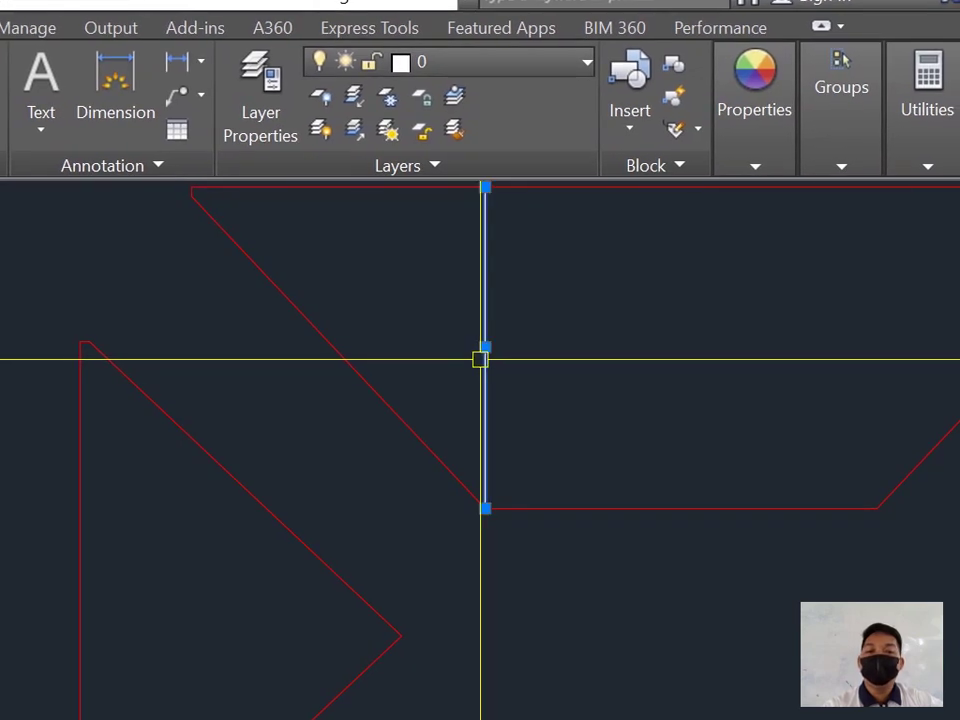
scroll(480, 359, "down", 2)
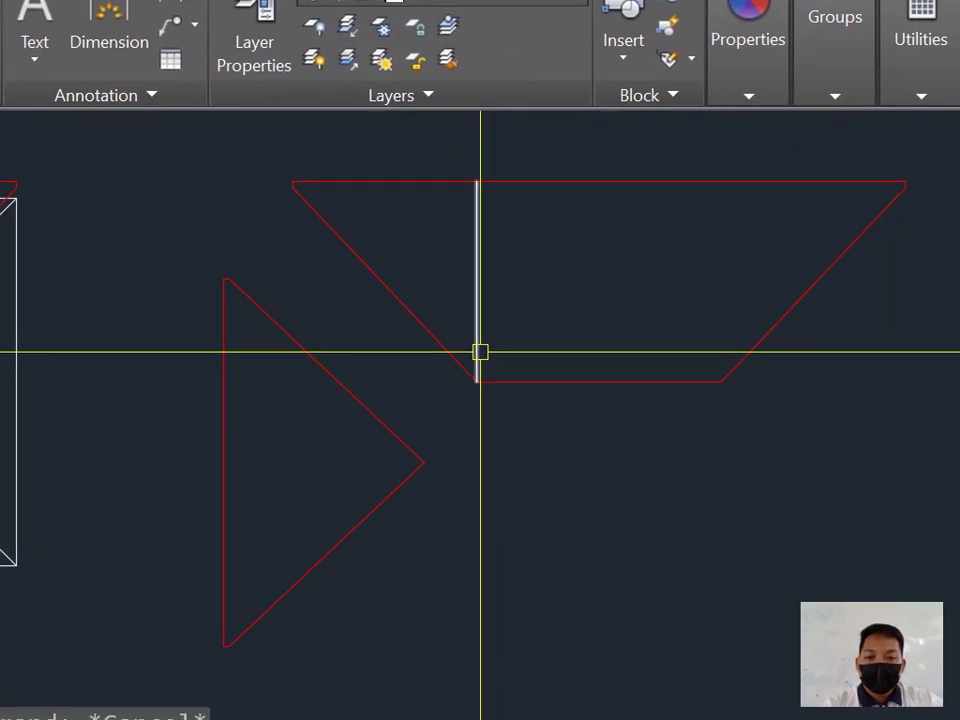
left_click(477, 300)
key("Escape")
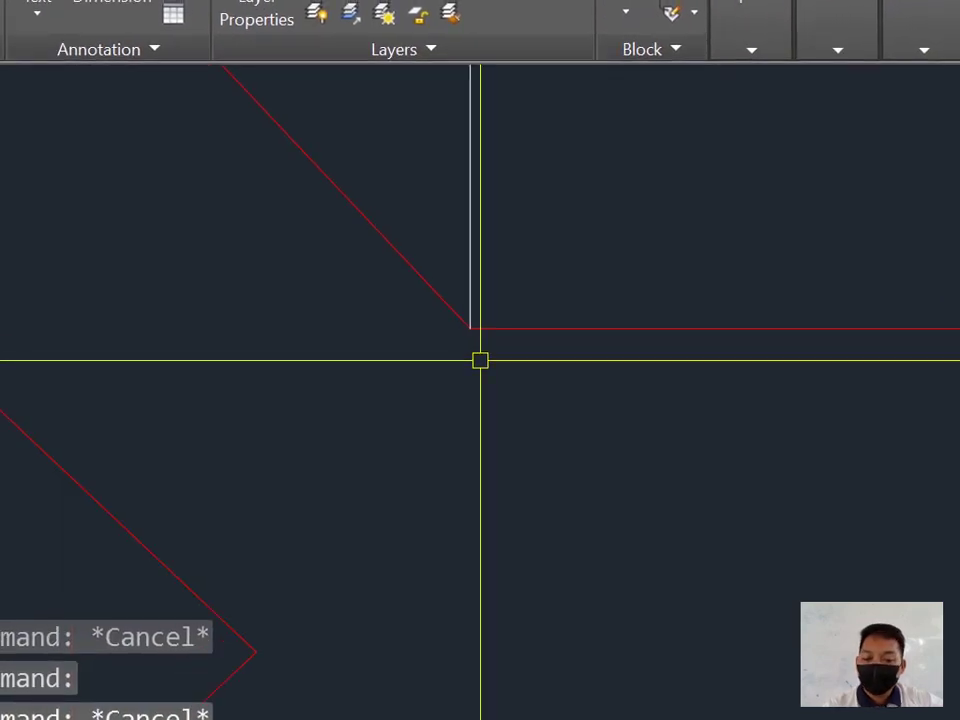
Step: Draw a circle with radius 0.16 centred on the lower end of the vertical line, marking the trapezoid's lower-left corner
type("c")
key("Return")
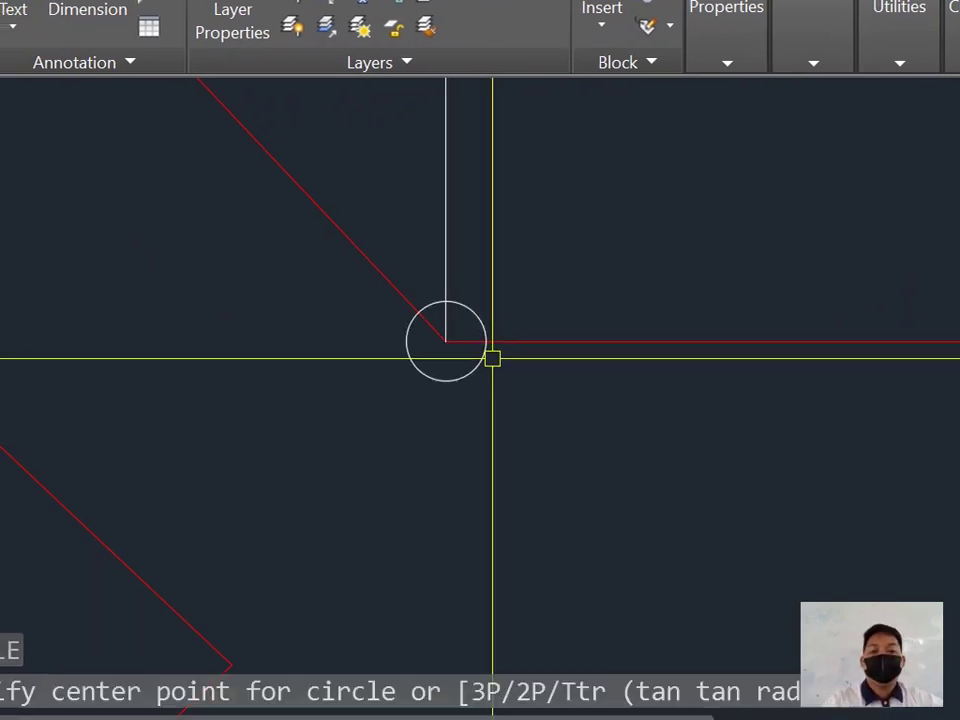
key("Return")
scroll(492, 358, "down", 5)
scroll(480, 360, "up", 6)
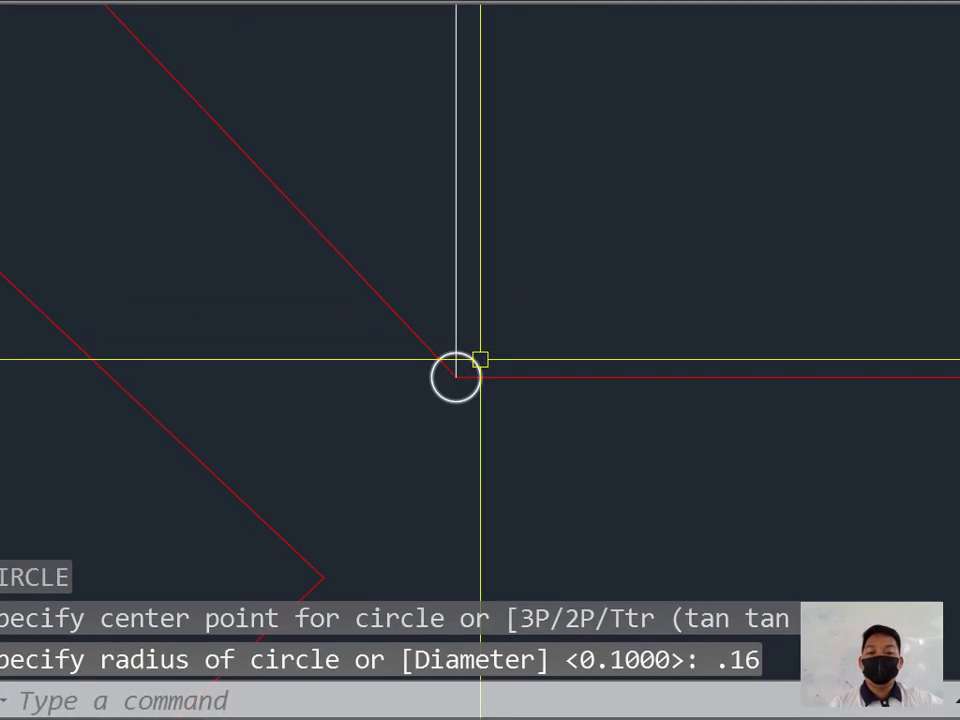
left_click(480, 358)
key("Escape")
key("Escape")
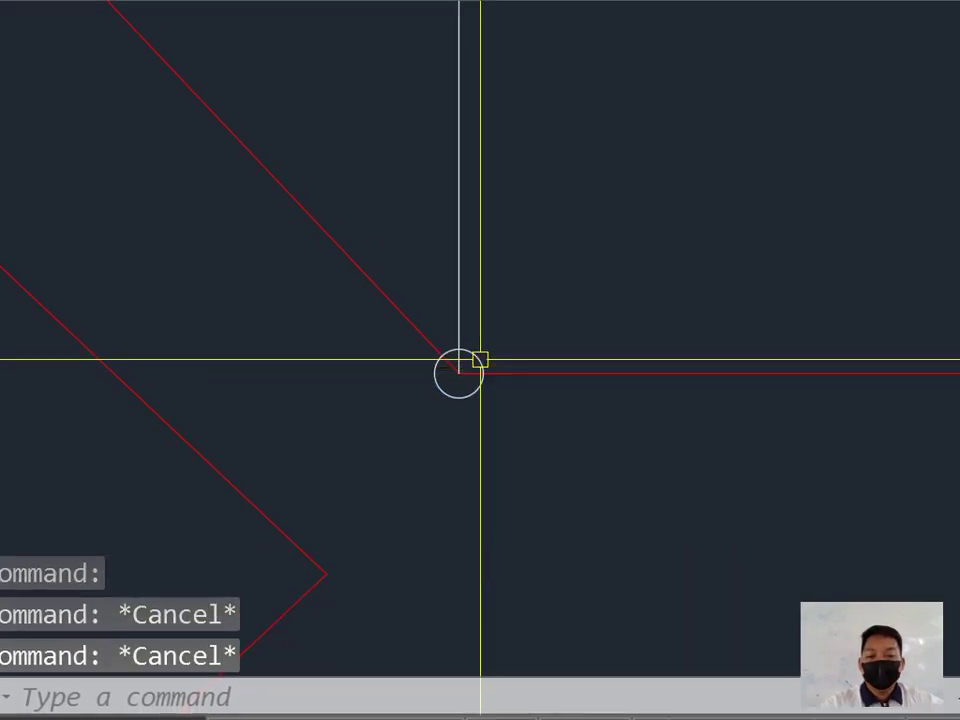
left_click(480, 358)
key("Escape")
key("Escape")
scroll(480, 358, "up", 4)
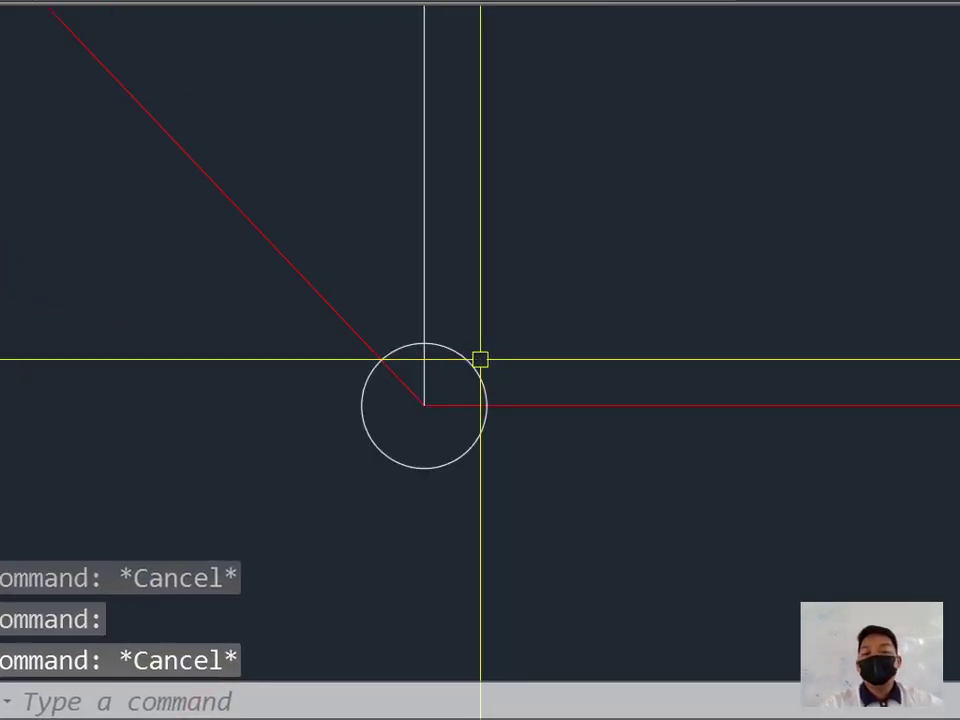
scroll(480, 358, "down", 8)
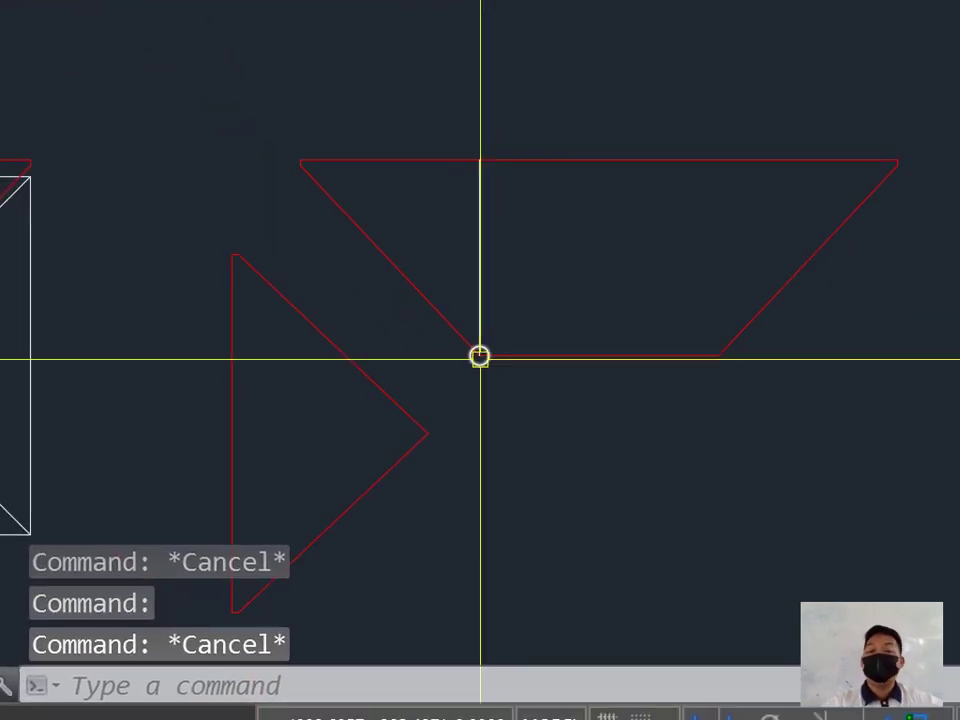
scroll(480, 358, "down", 2)
scroll(478, 358, "up", 4)
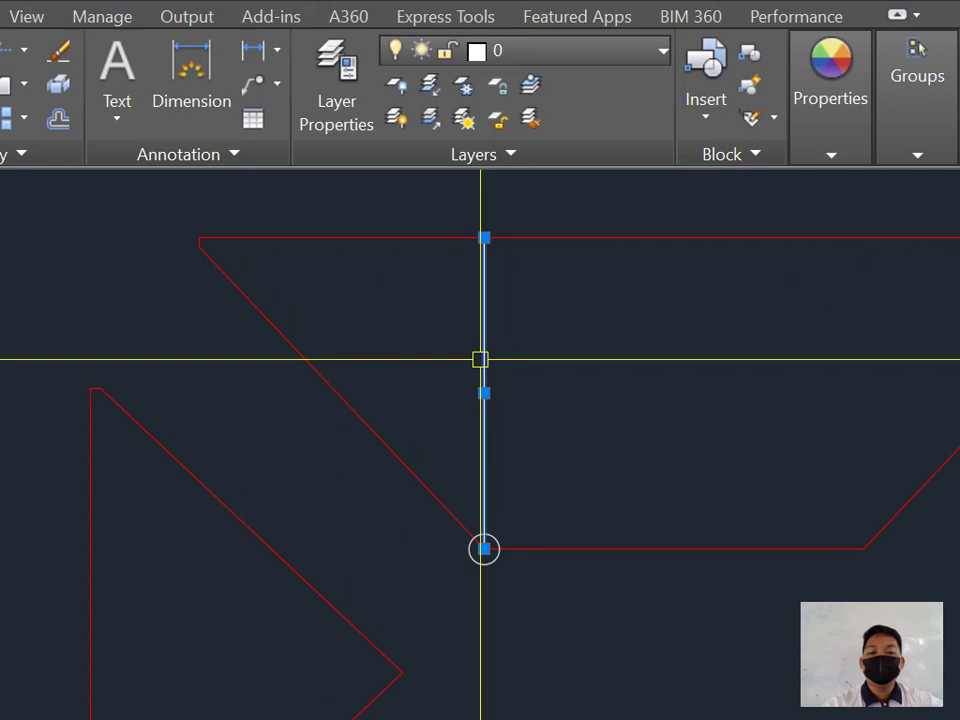
key("Escape")
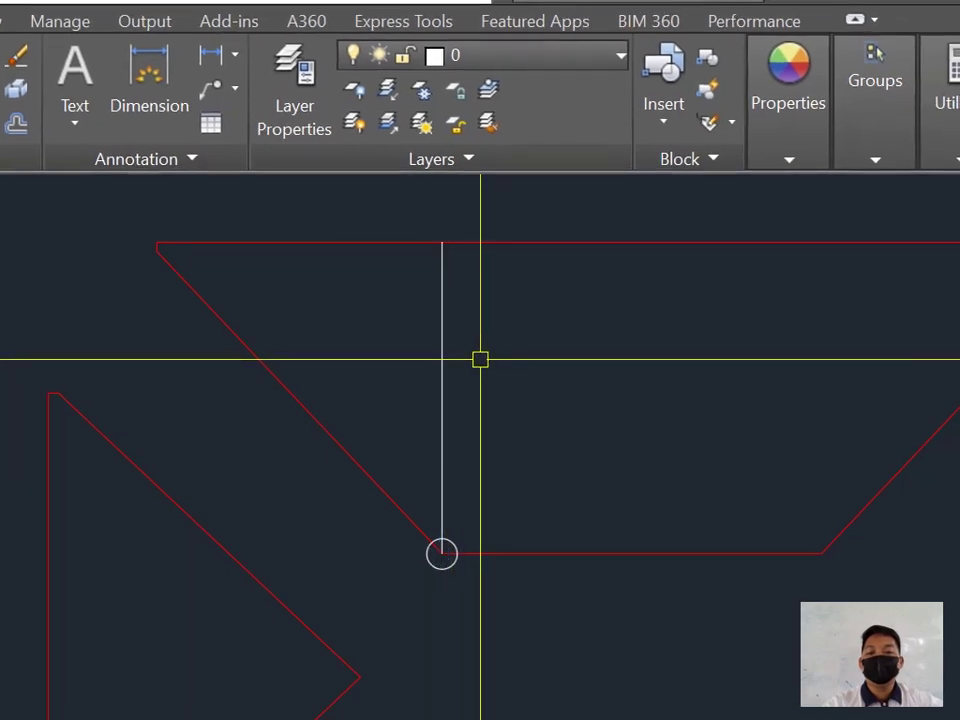
scroll(482, 356, "down", 2)
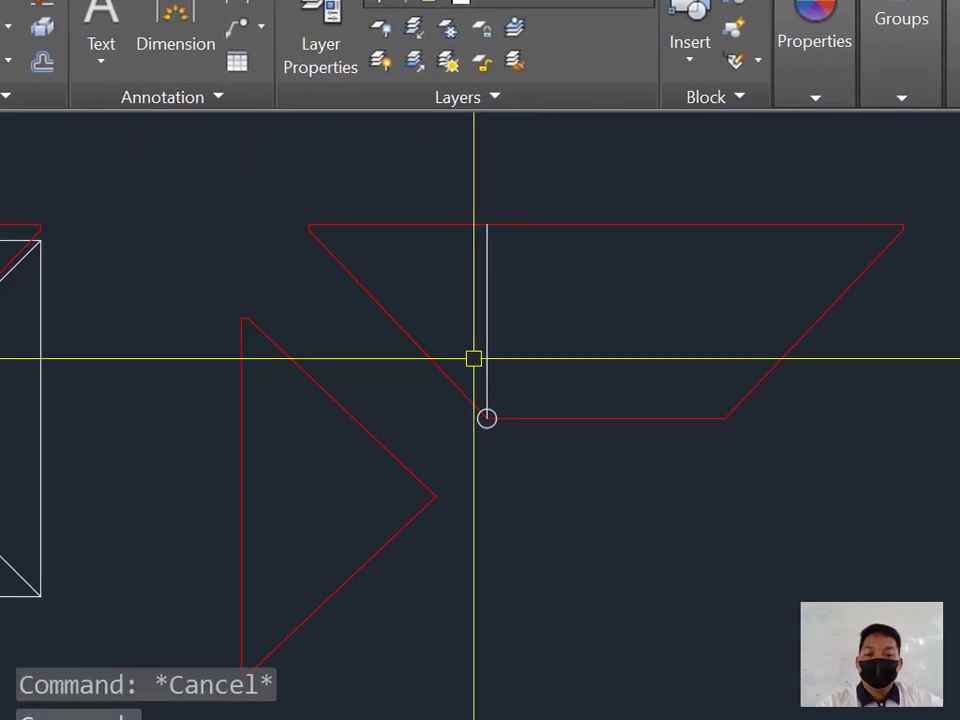
Step: Offset the vertical line by 1.05 twice to its left, using the Multiple option
middle_click_drag(488, 399, 520, 397)
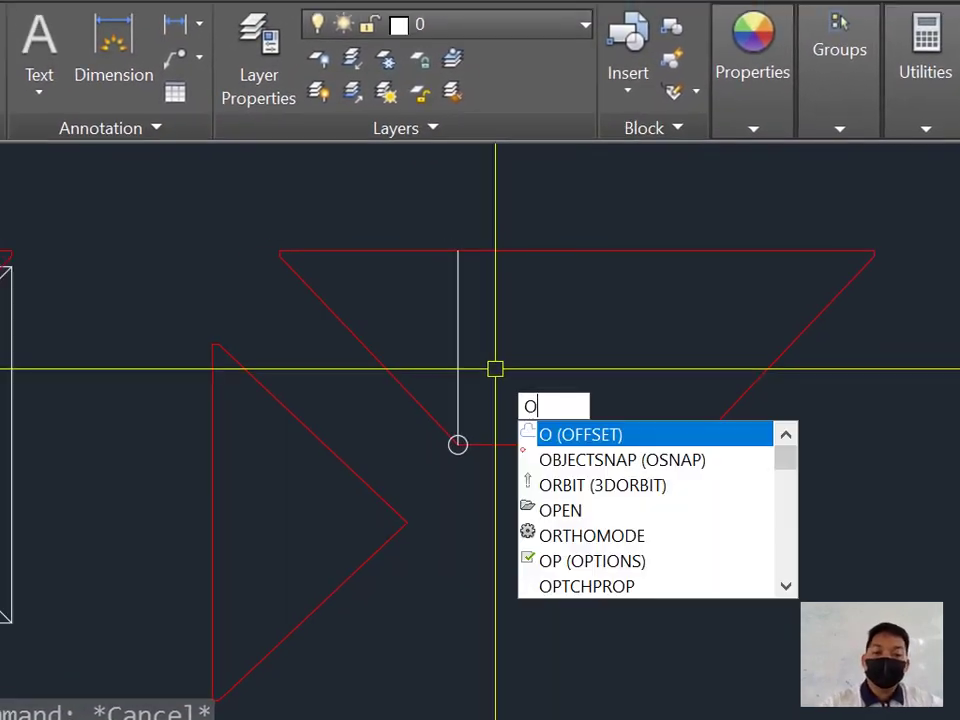
key("Return")
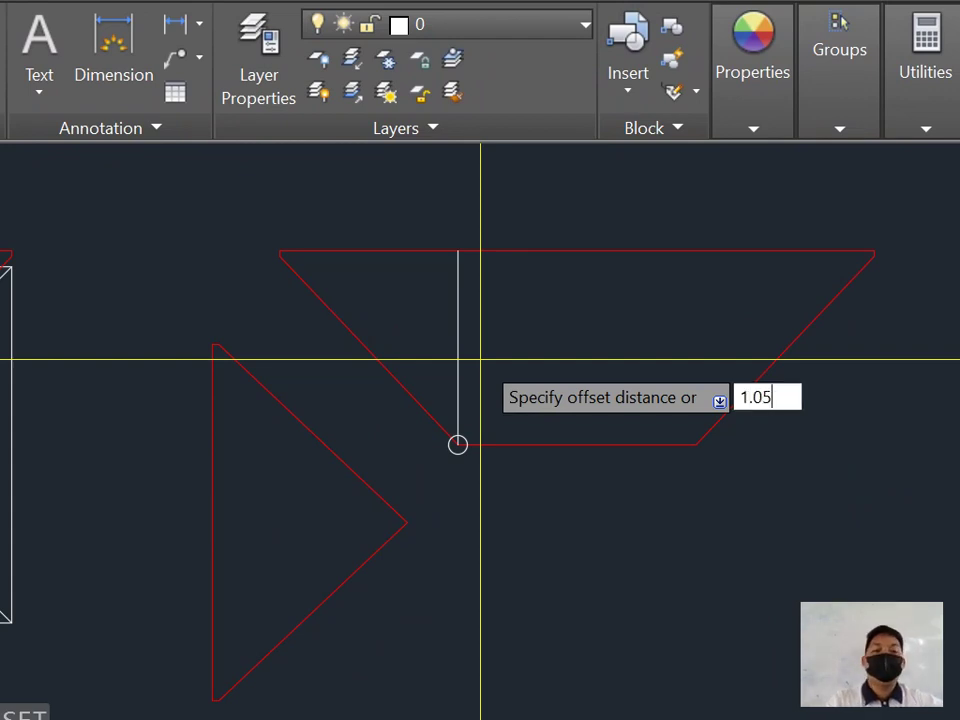
key("Return")
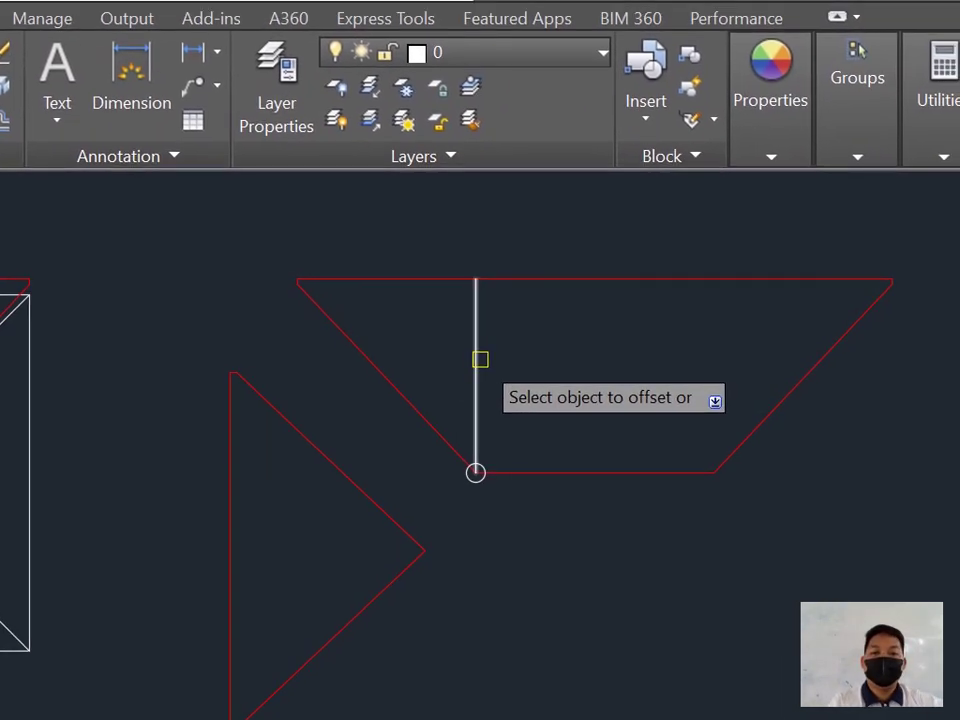
left_click(477, 358)
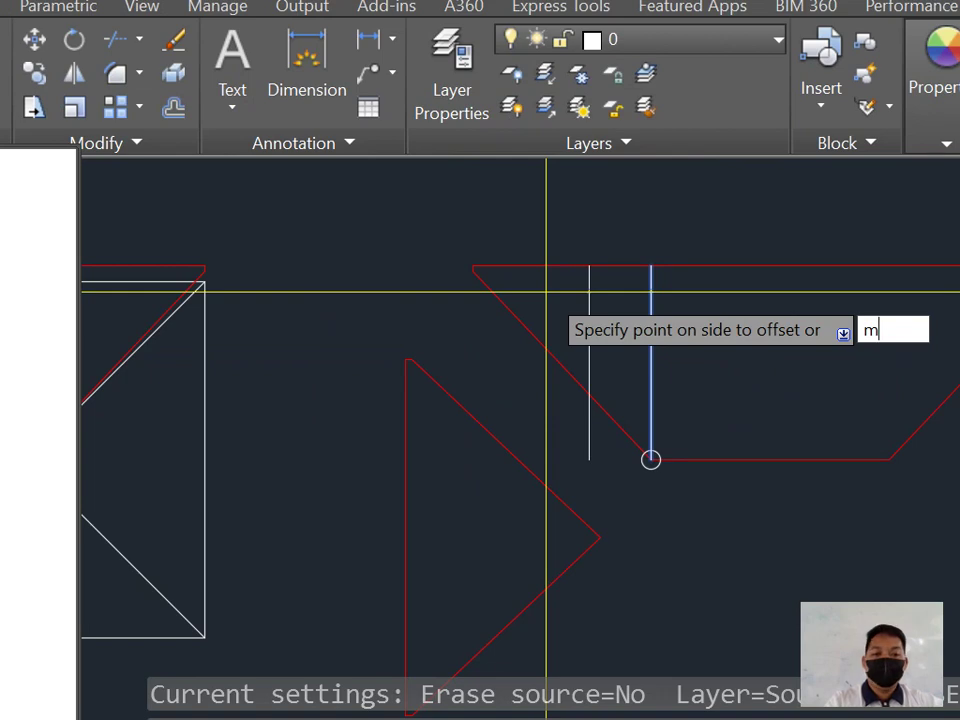
key("Return")
left_click(530, 292)
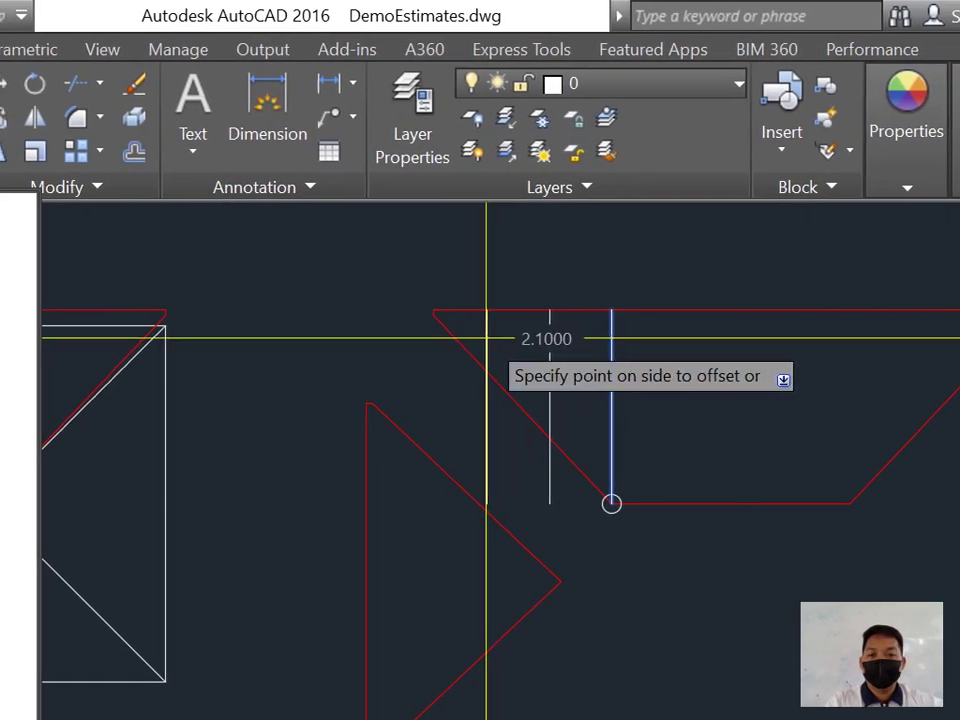
left_click(486, 306)
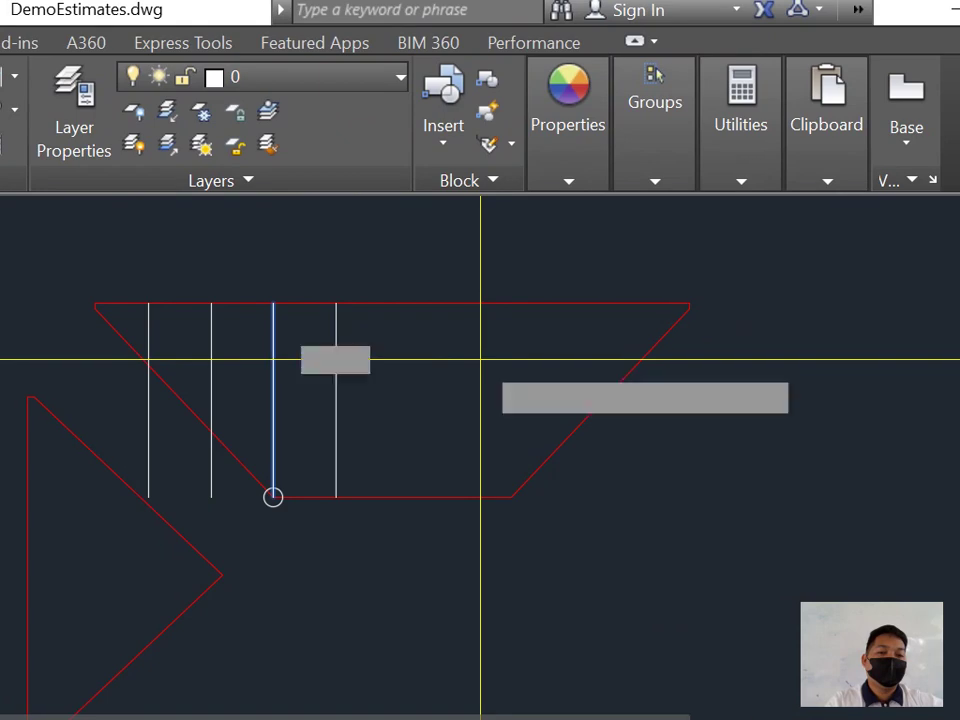
Step: Offset the same vertical line six more times to its right at 1.05 spacing across the trapezoid
left_click(505, 359)
left_click(530, 358)
left_click(550, 360)
left_click(572, 362)
left_click(595, 364)
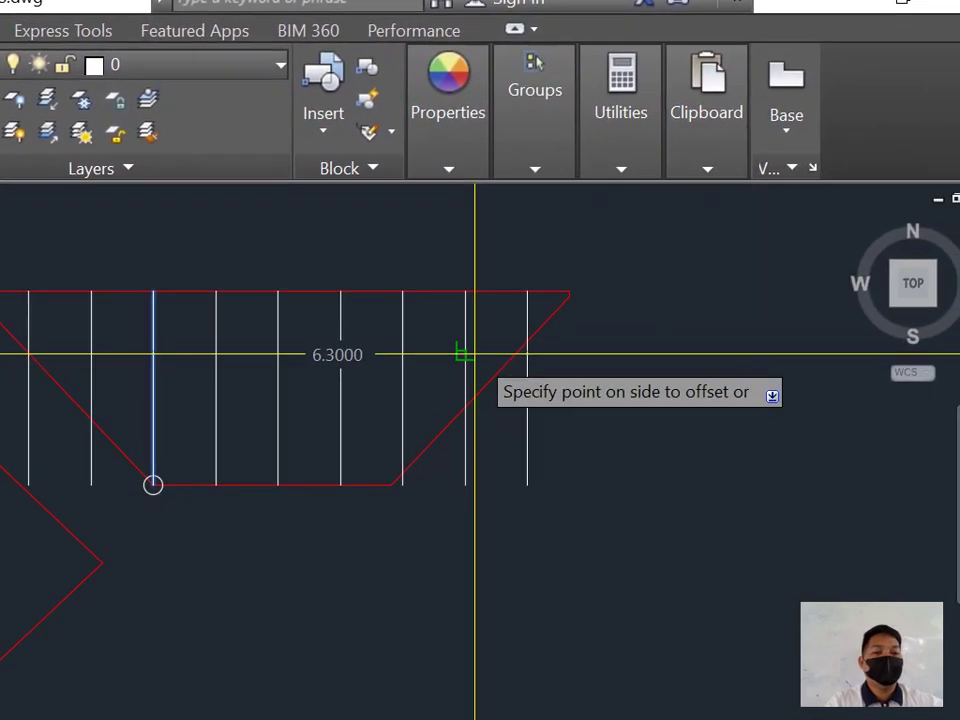
left_click(660, 370)
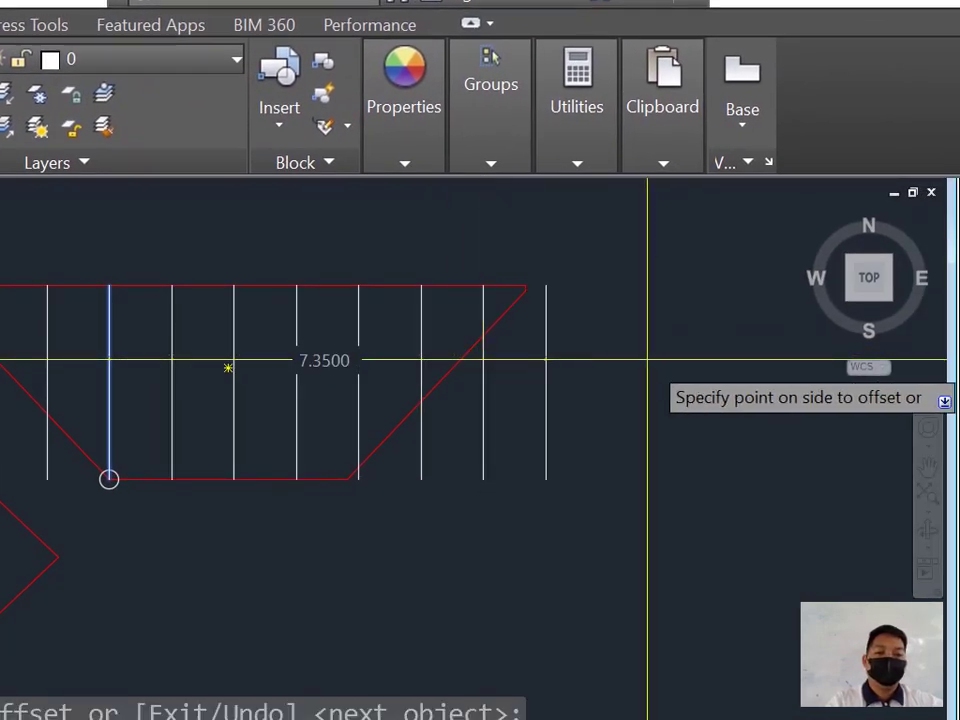
key("Return")
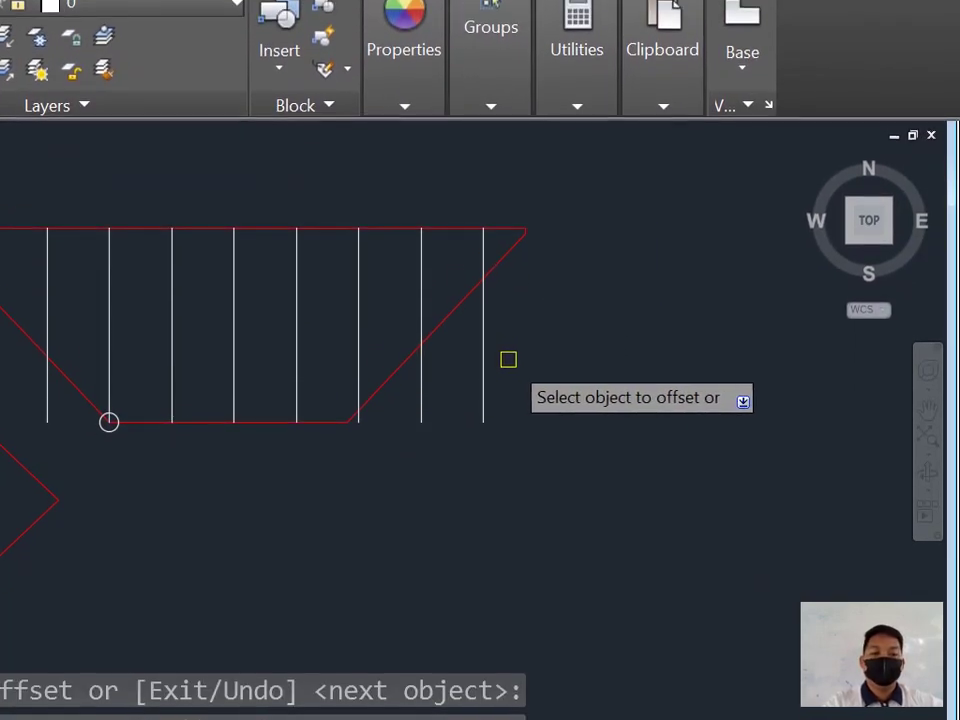
left_click(478, 340)
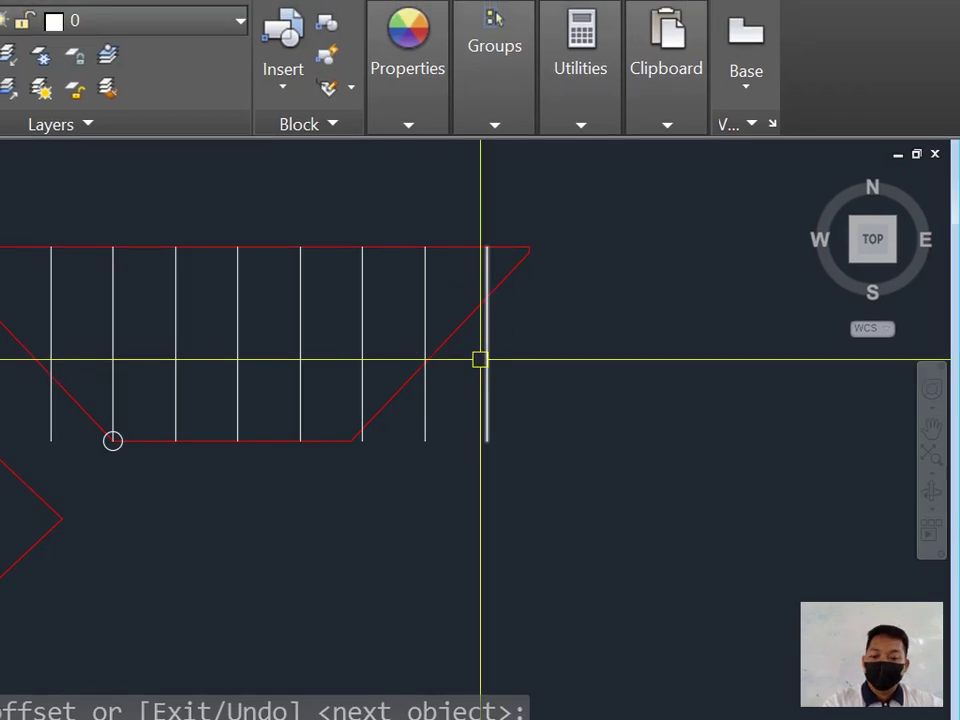
Step: Trim the vertical panel lines where they extend past both sloped edges of the trapezoid, using its red outline as the cutting edge
type("tr")
key("Return")
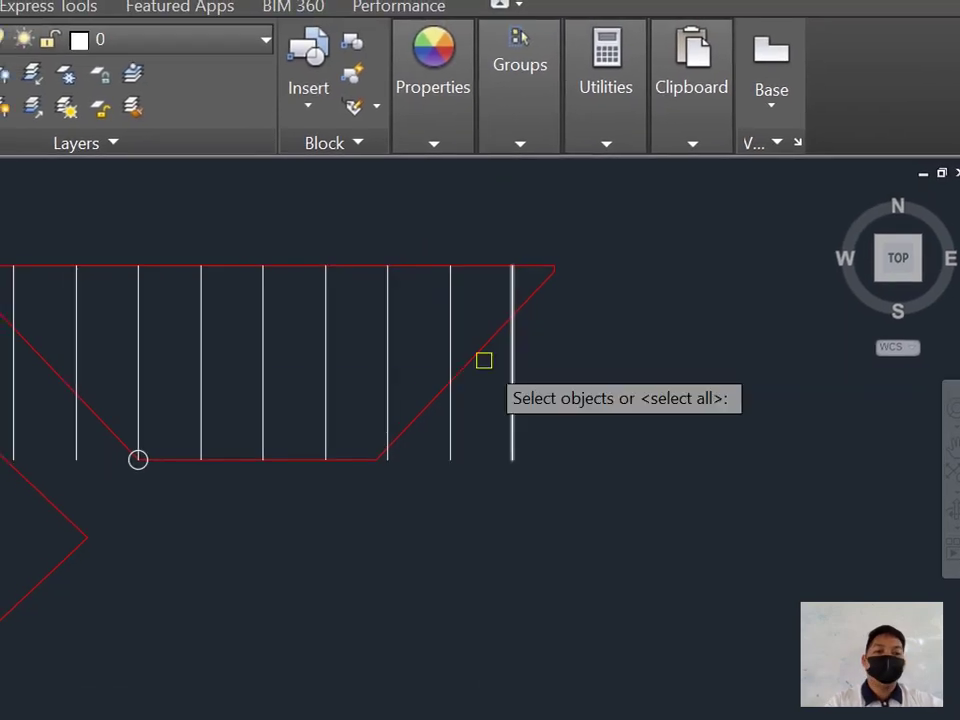
left_click(452, 338)
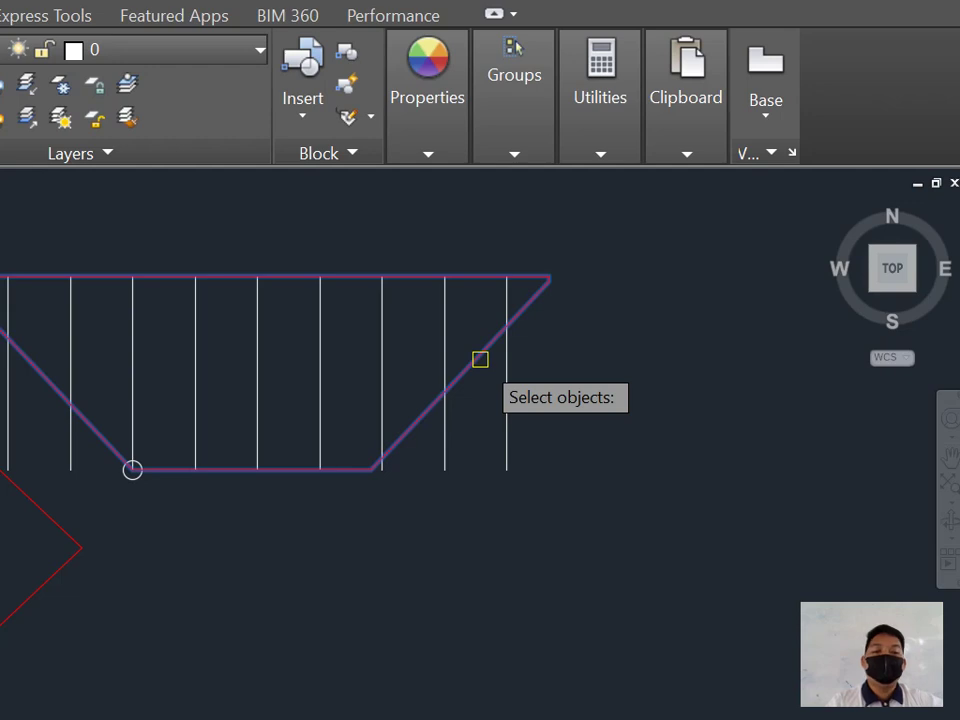
key("Return")
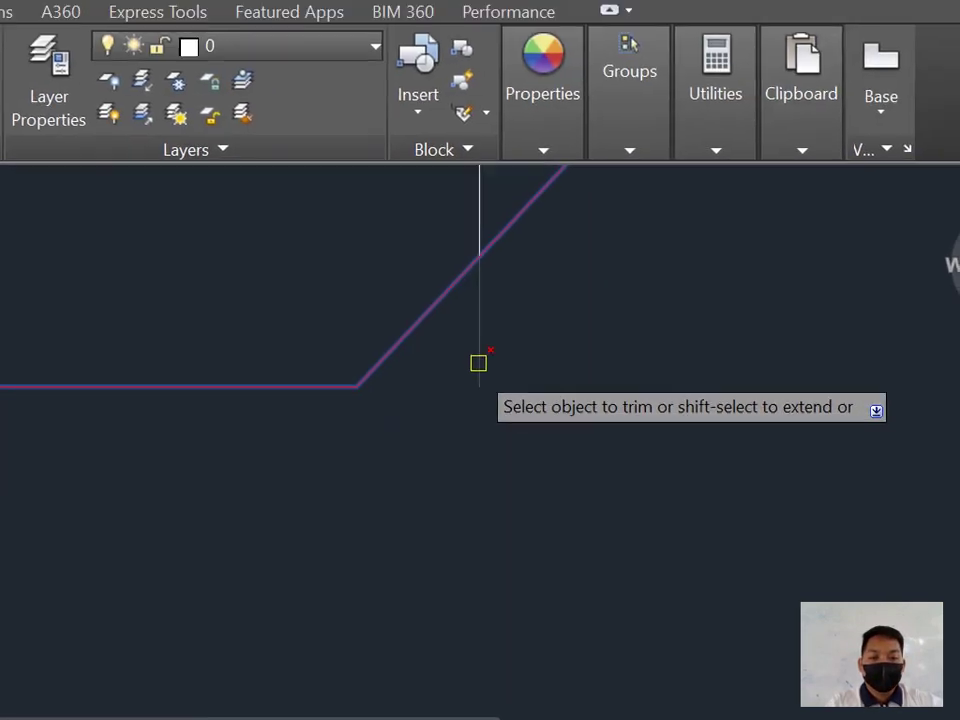
scroll(480, 359, "down", 4)
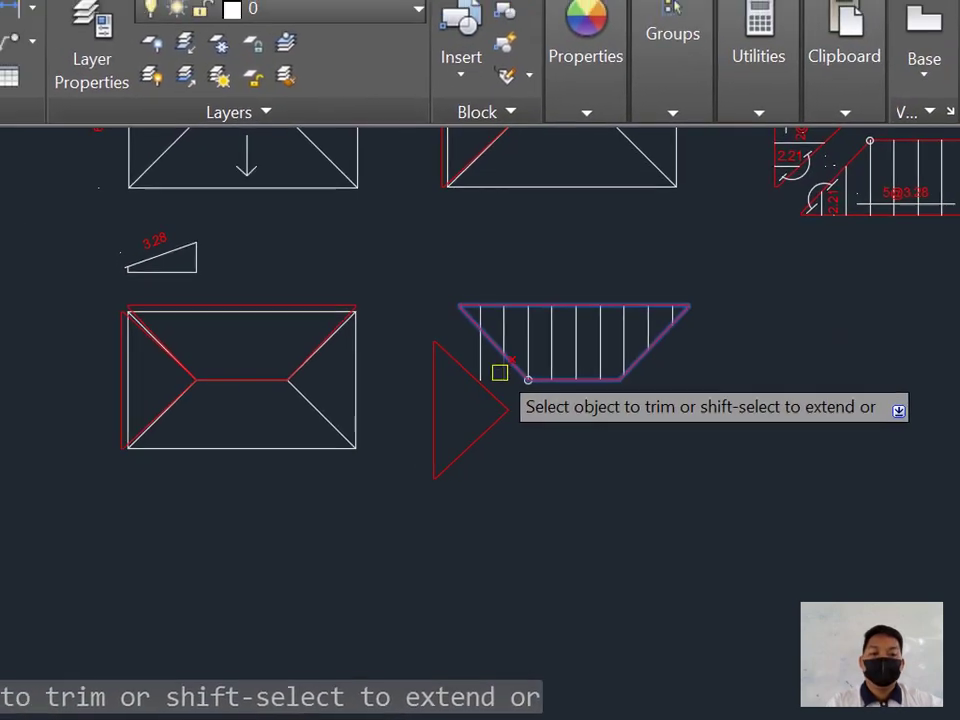
scroll(446, 394, "up", 4)
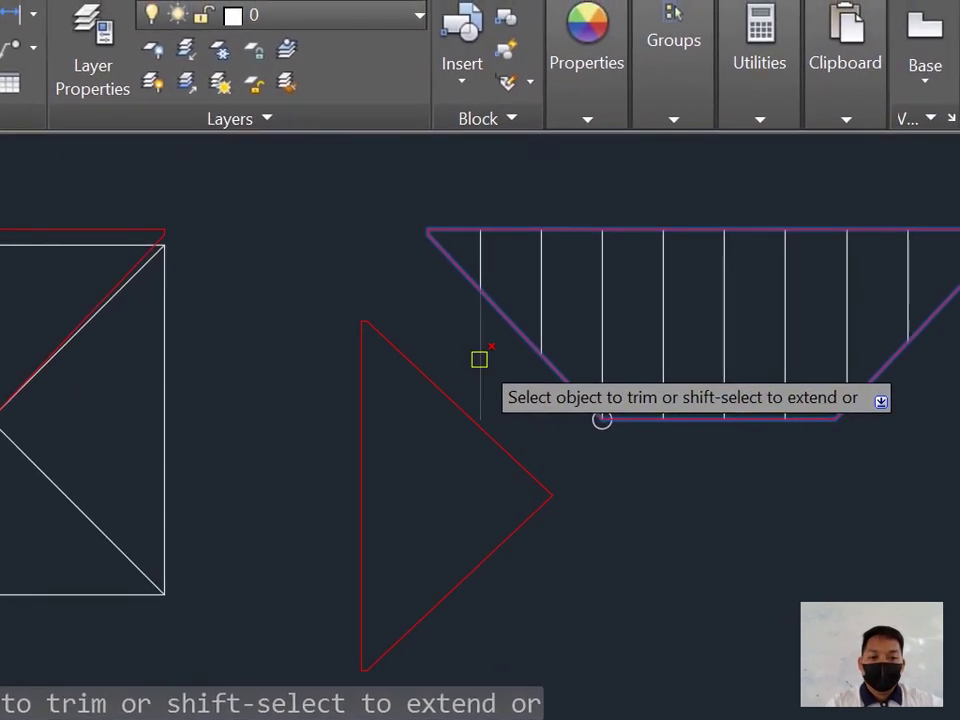
scroll(494, 371, "down", 4)
key("Escape")
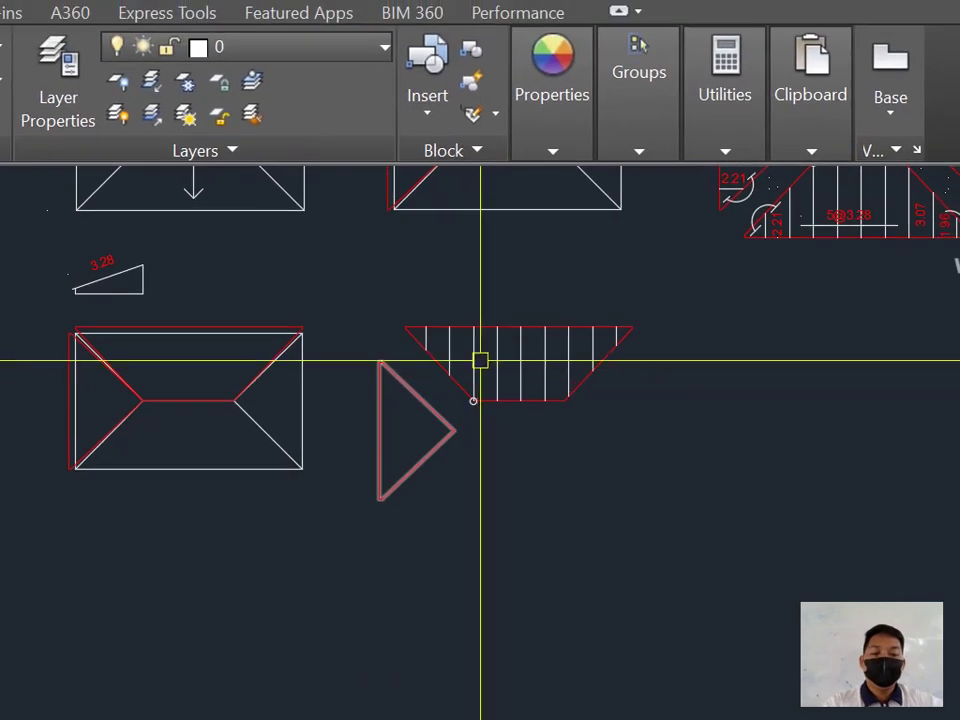
Step: Draw a small circle centred on the right-hand apex of the copied triangle
scroll(480, 360, "up", 4)
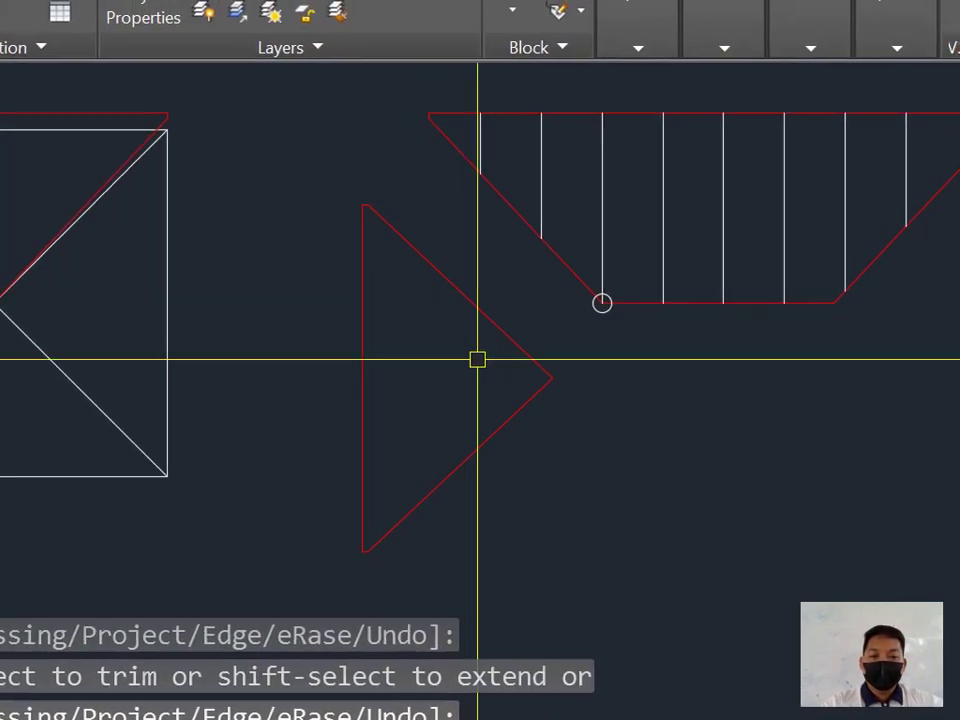
scroll(480, 360, "up", 2)
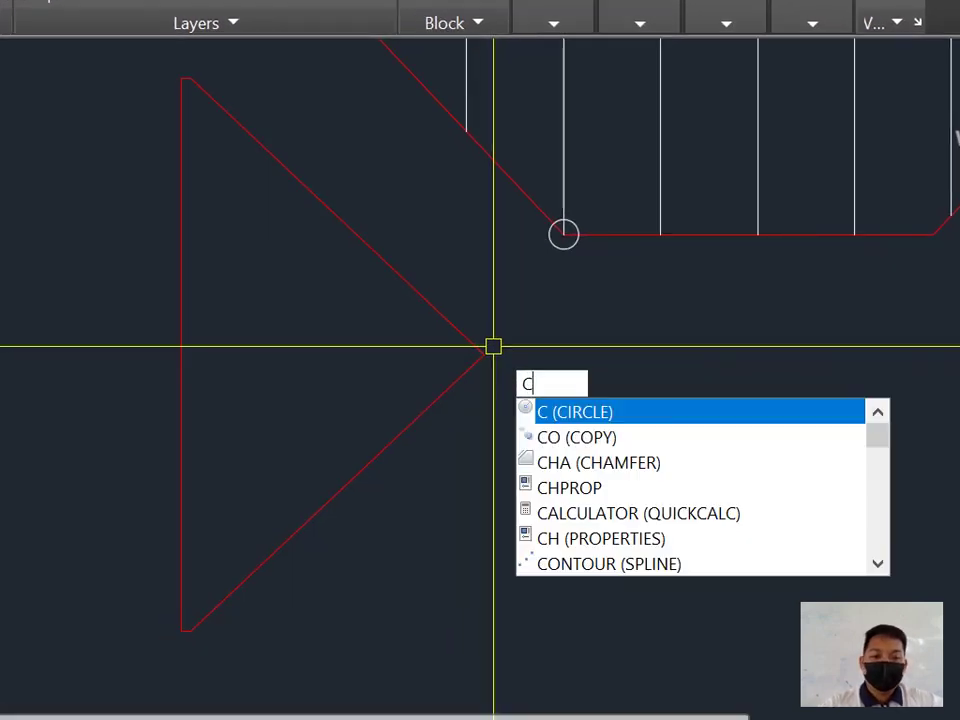
key("Return")
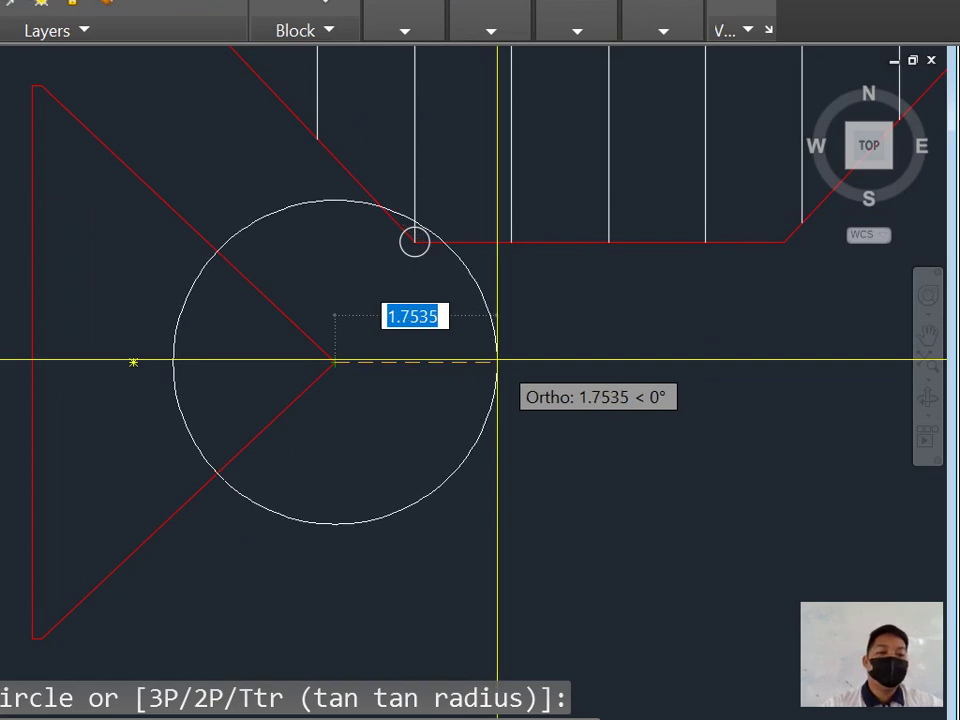
left_click(335, 363)
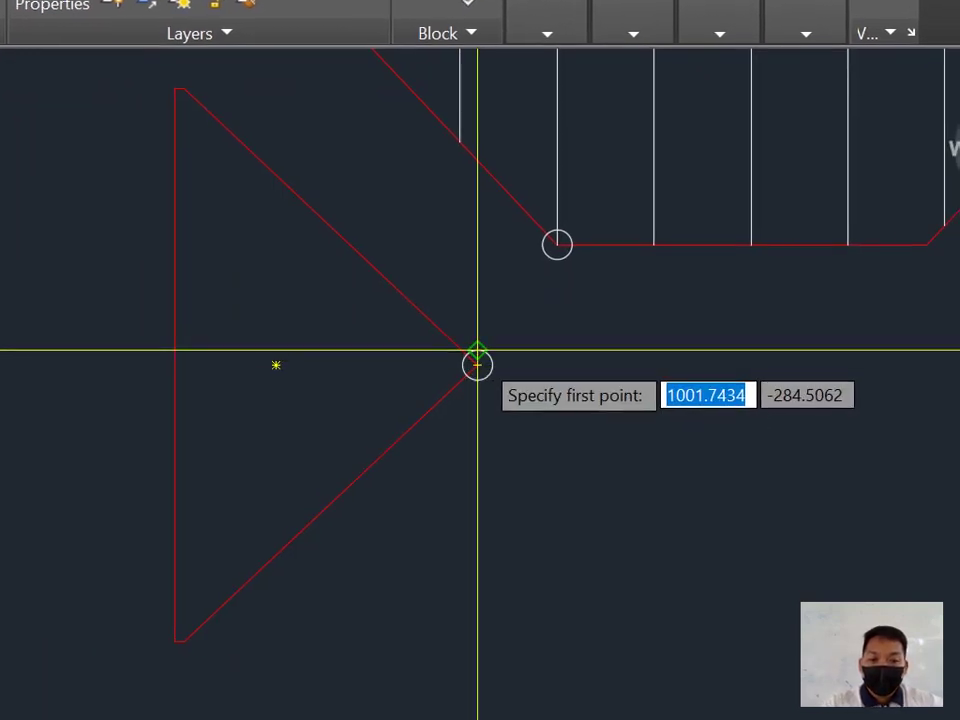
Step: Draw a horizontal line from the midpoint of the triangle's vertical edge to its circled apex
left_click(488, 360)
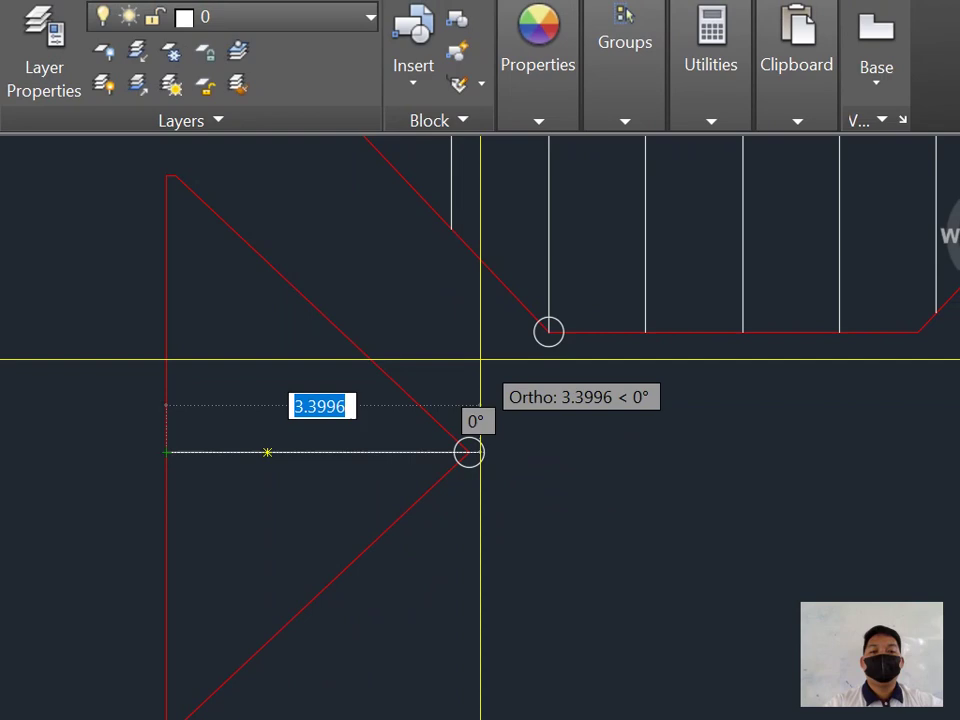
left_click(468, 452)
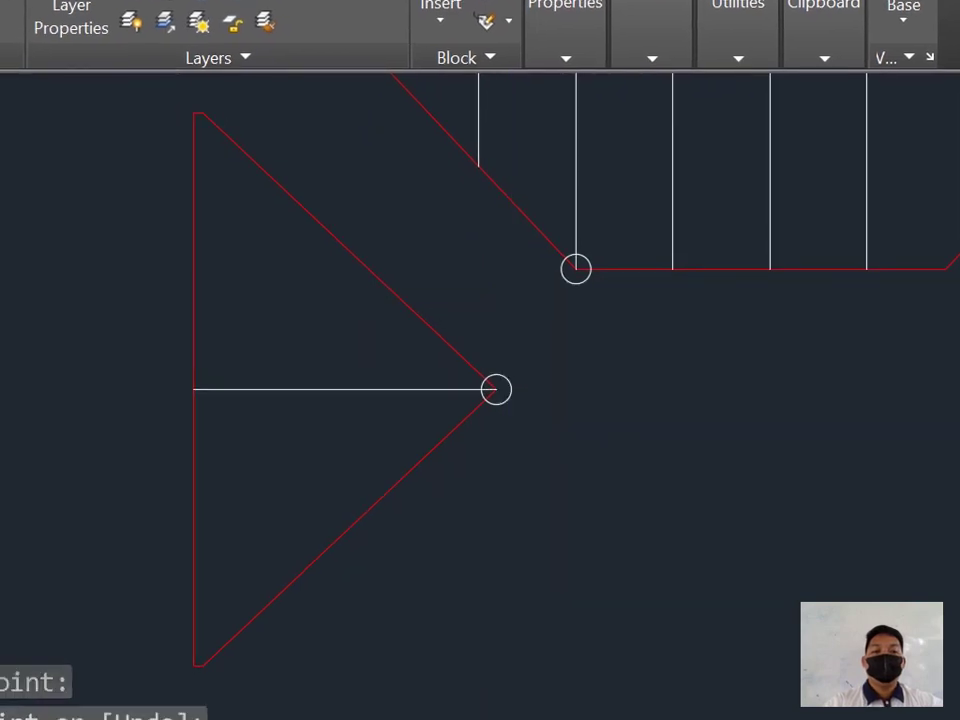
key("Return")
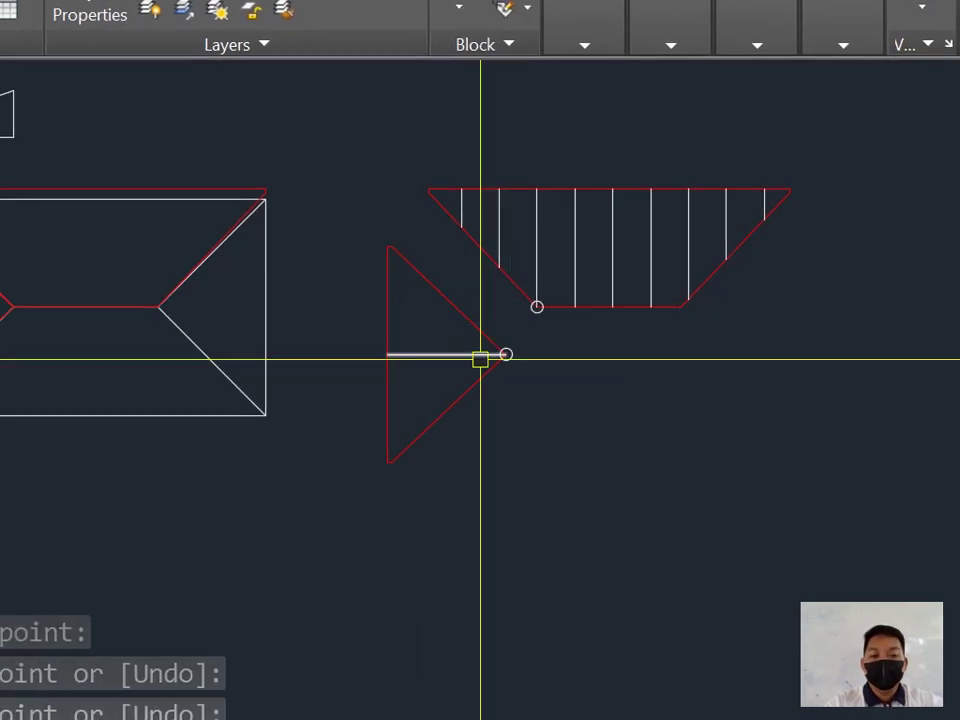
Step: Offset the triangle's horizontal centre line by 1.05 twice above and twice below it, using the Multiple option
scroll(459, 355, "up", 5)
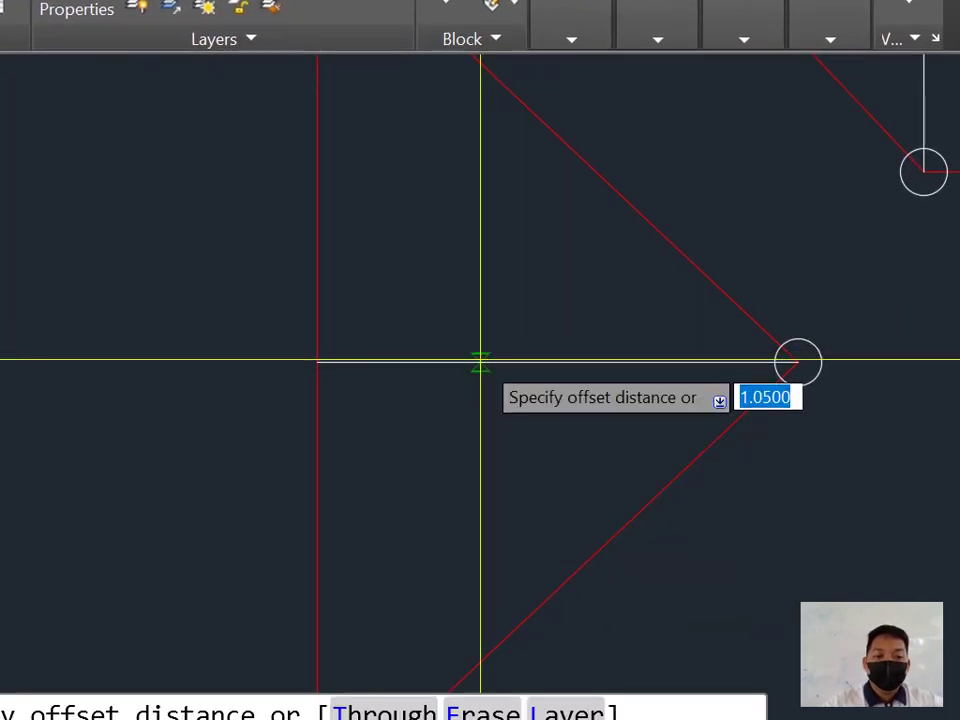
key("Return")
scroll(481, 360, "down", 2)
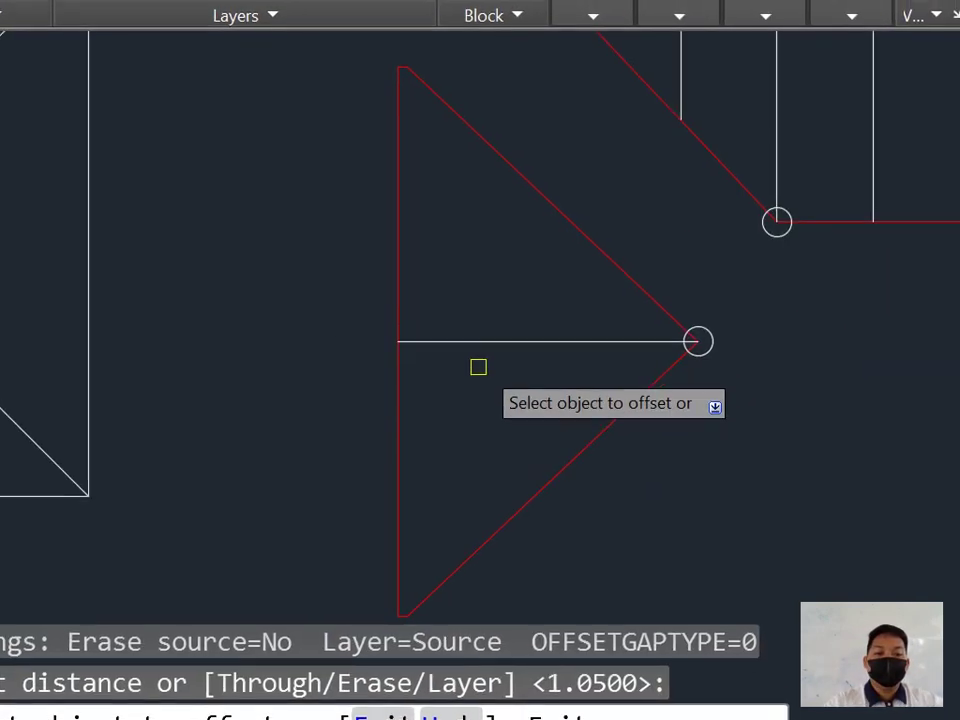
left_click(462, 361)
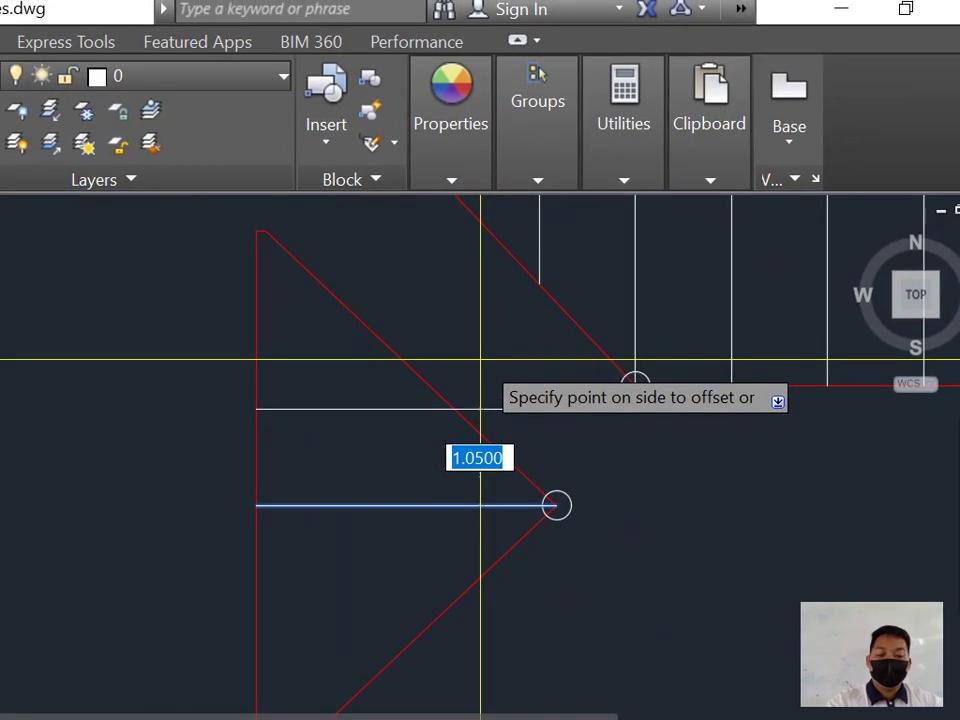
left_click(481, 358)
left_click(476, 315)
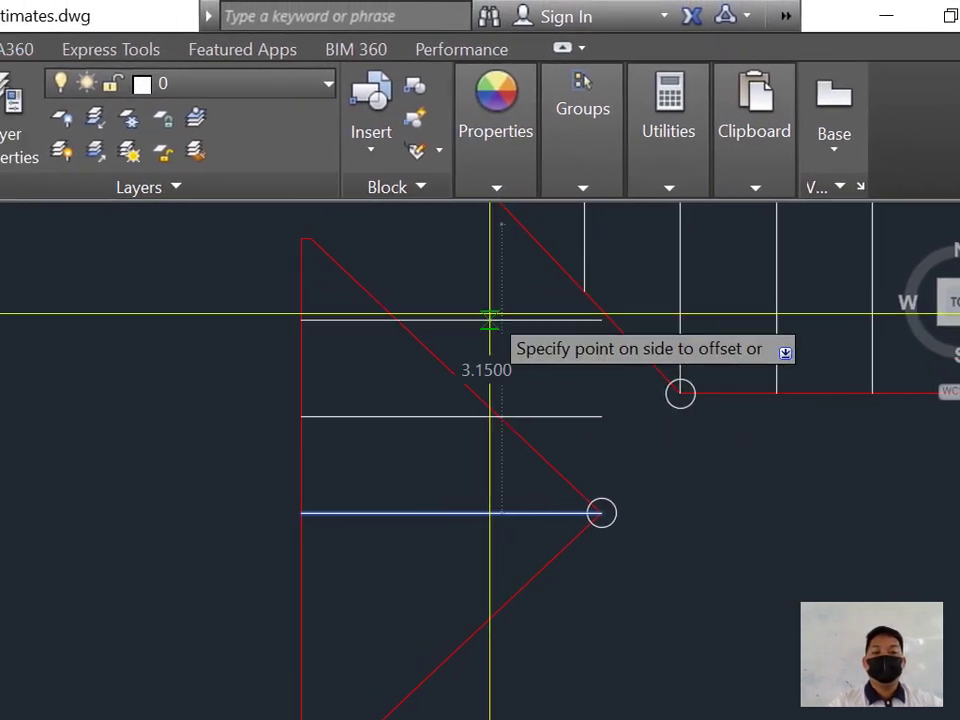
scroll(481, 340, "down", 4)
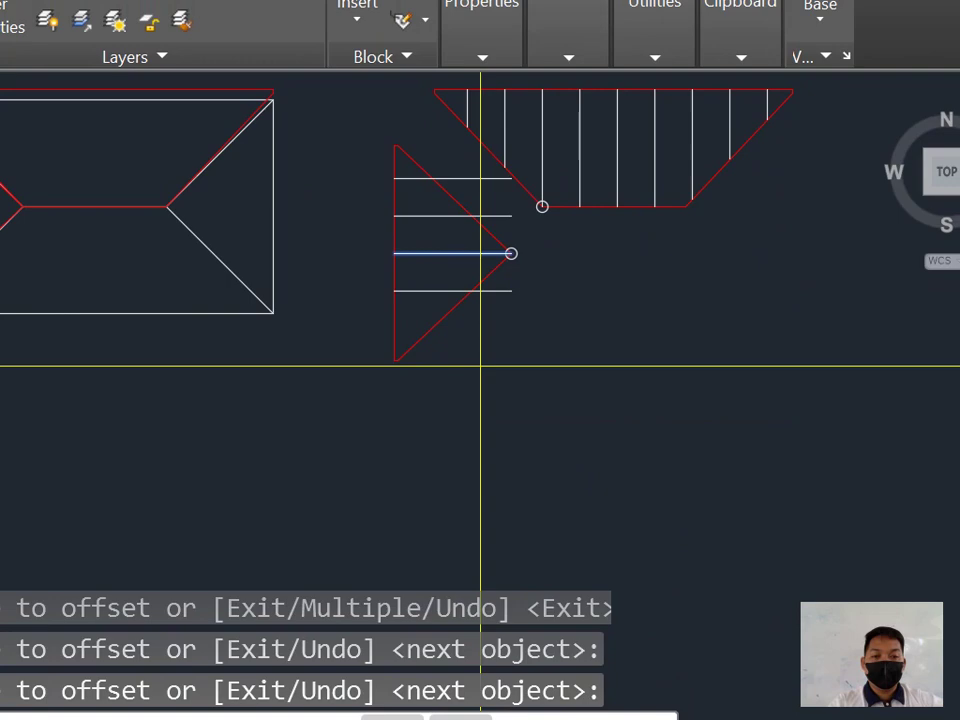
left_click(505, 275)
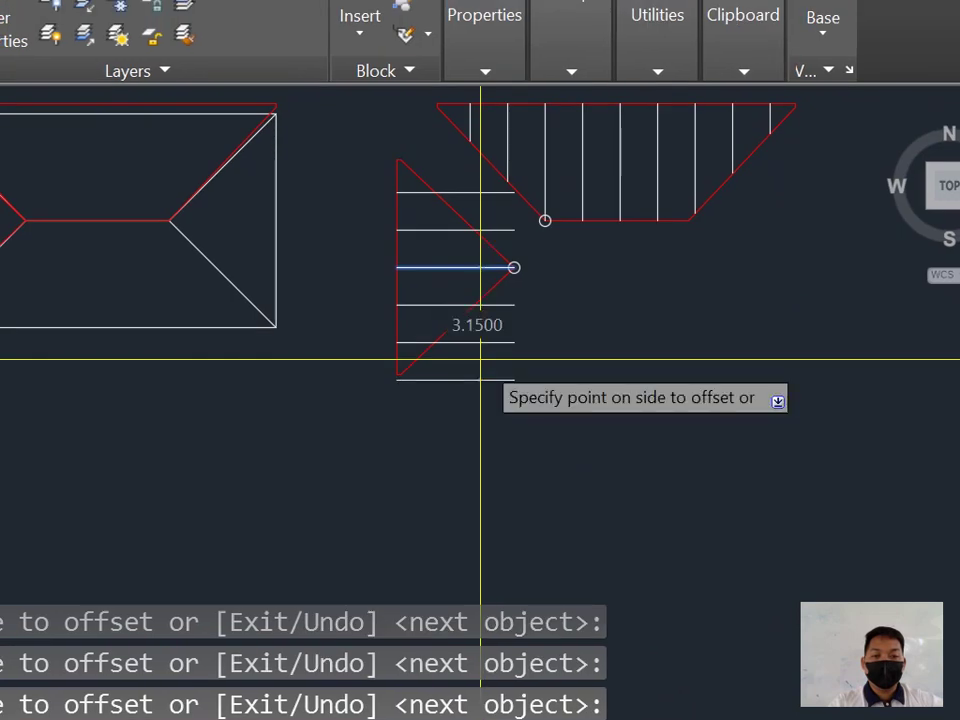
key("Return")
scroll(480, 378, "up", 6)
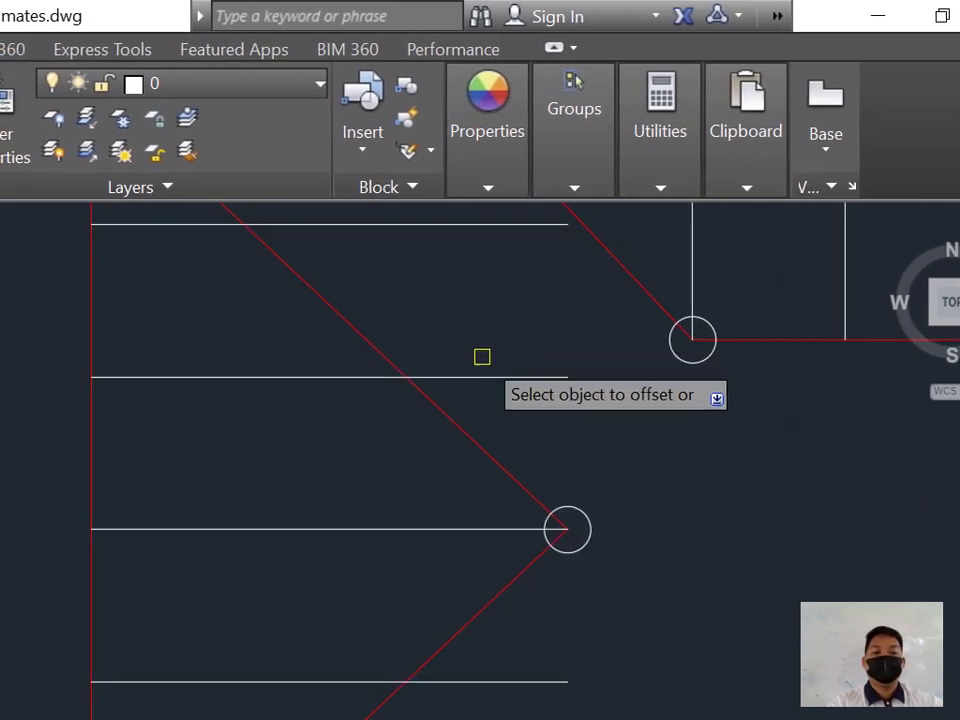
scroll(461, 323, "down", 2)
middle_click_drag(383, 351, 283, 406)
middle_click_drag(498, 353, 470, 361)
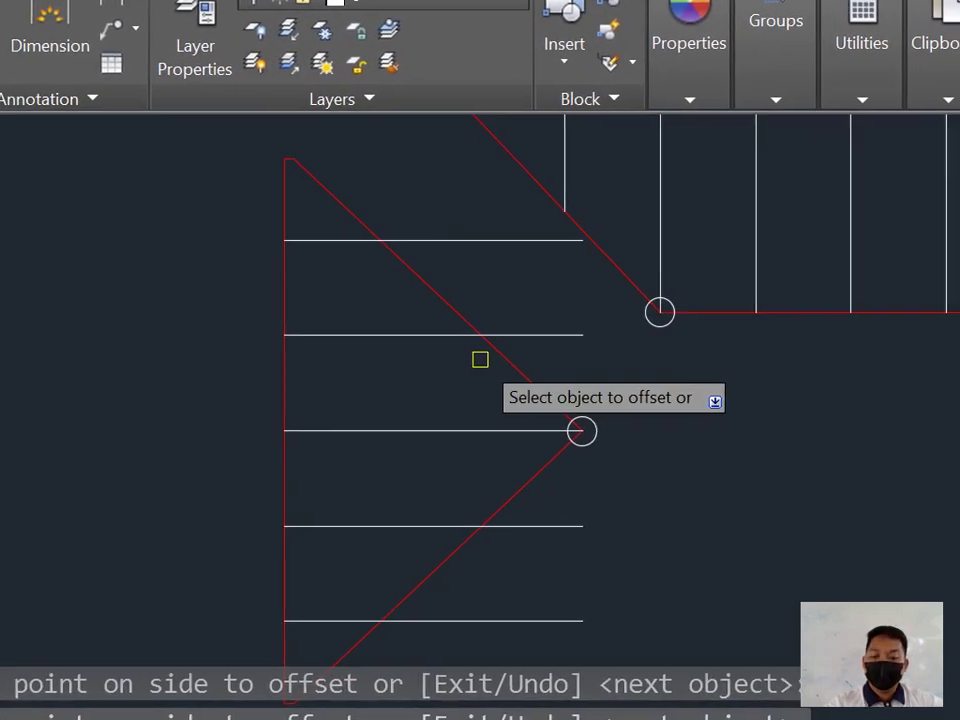
type("tr")
key("Return")
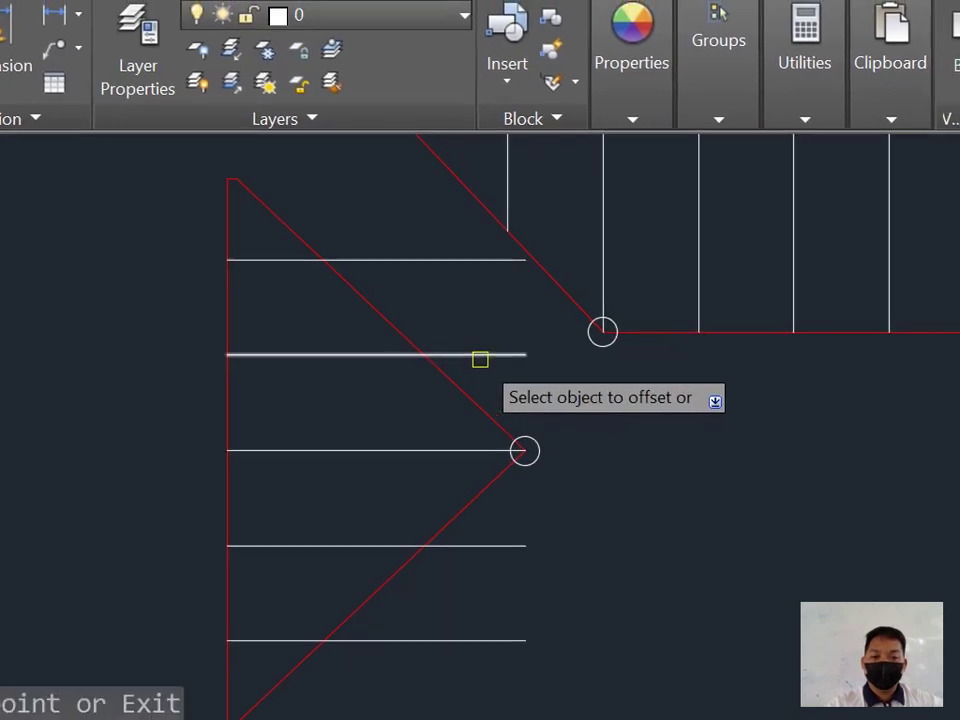
left_click(480, 358)
key("Escape")
Step: Trim the four offset horizontal lines where they extend past the triangle's sloped edges, using the triangle outline as the cutting edge
type("tr")
key("Return")
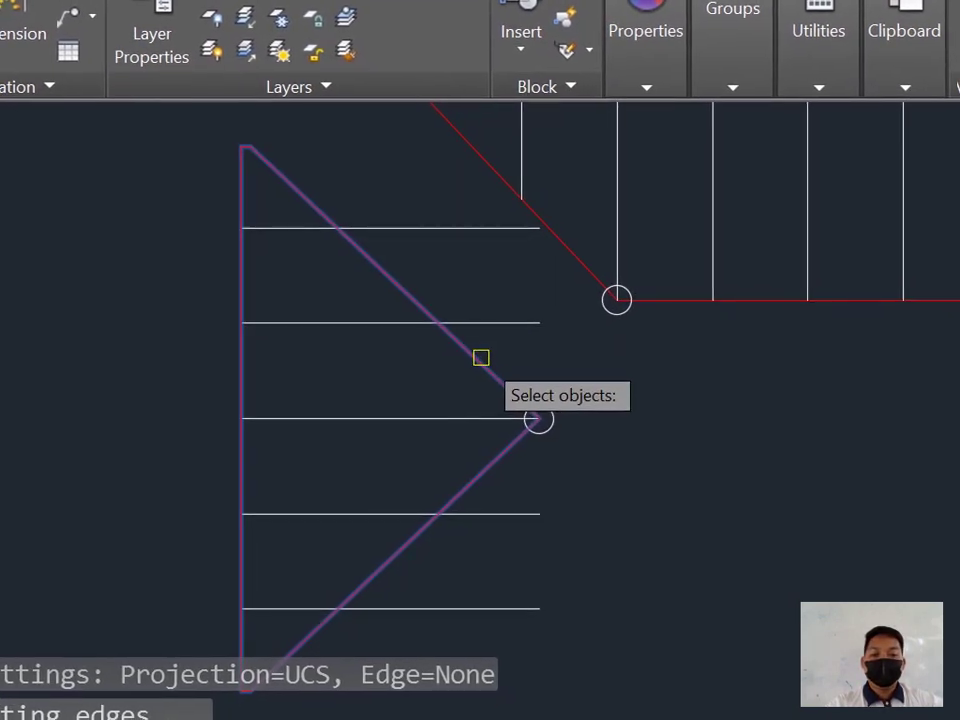
left_click(480, 358)
key("Return")
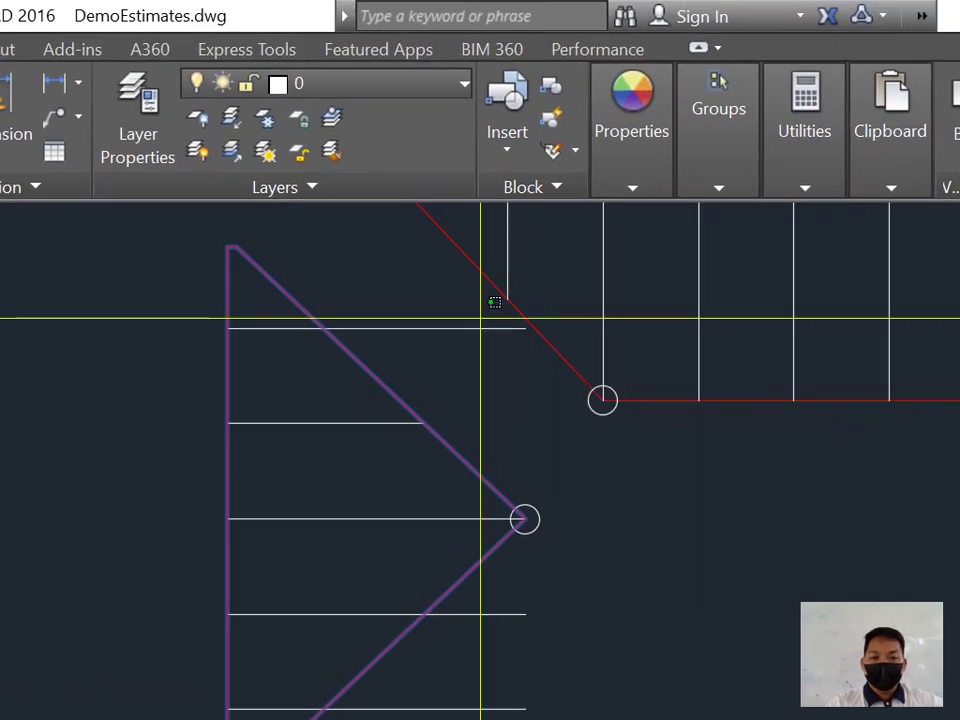
left_click(494, 302)
left_click(484, 297)
scroll(484, 297, "down", 4)
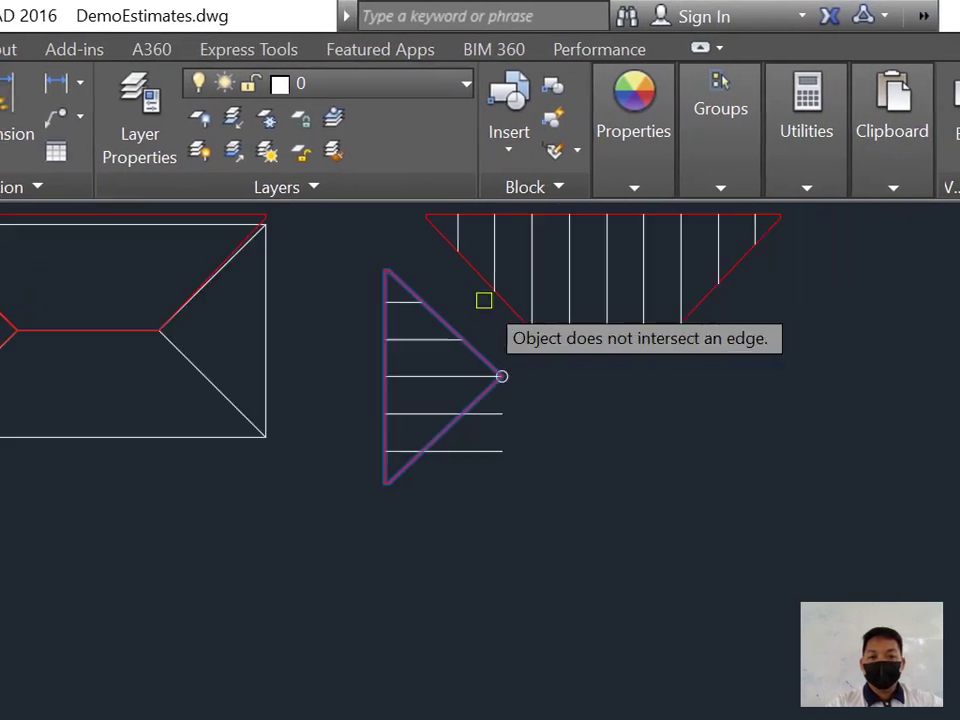
scroll(471, 360, "up", 4)
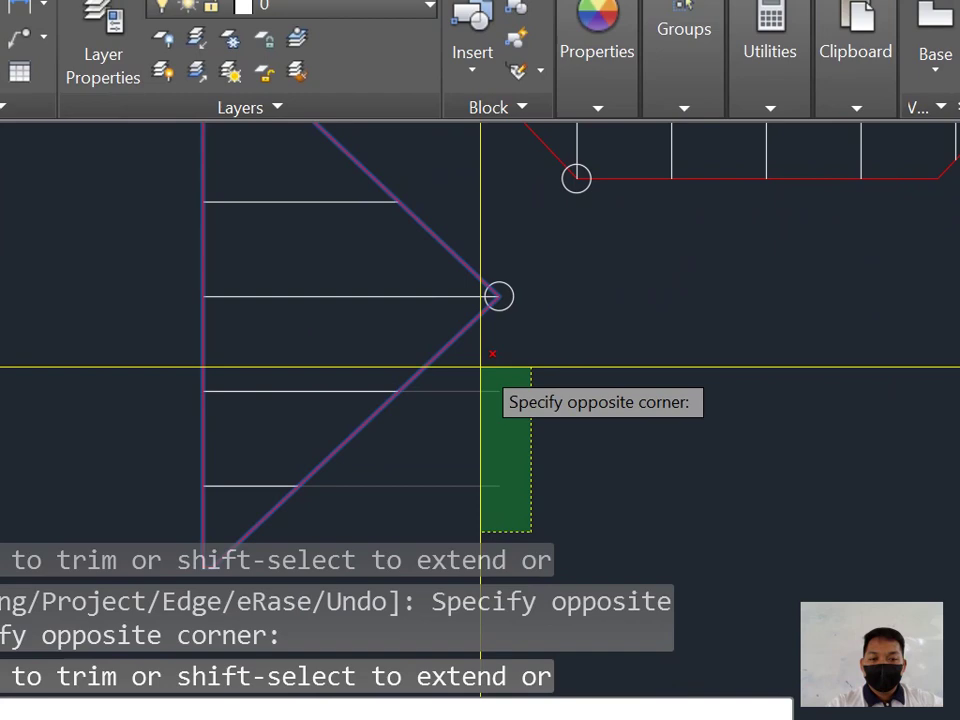
left_click(481, 368)
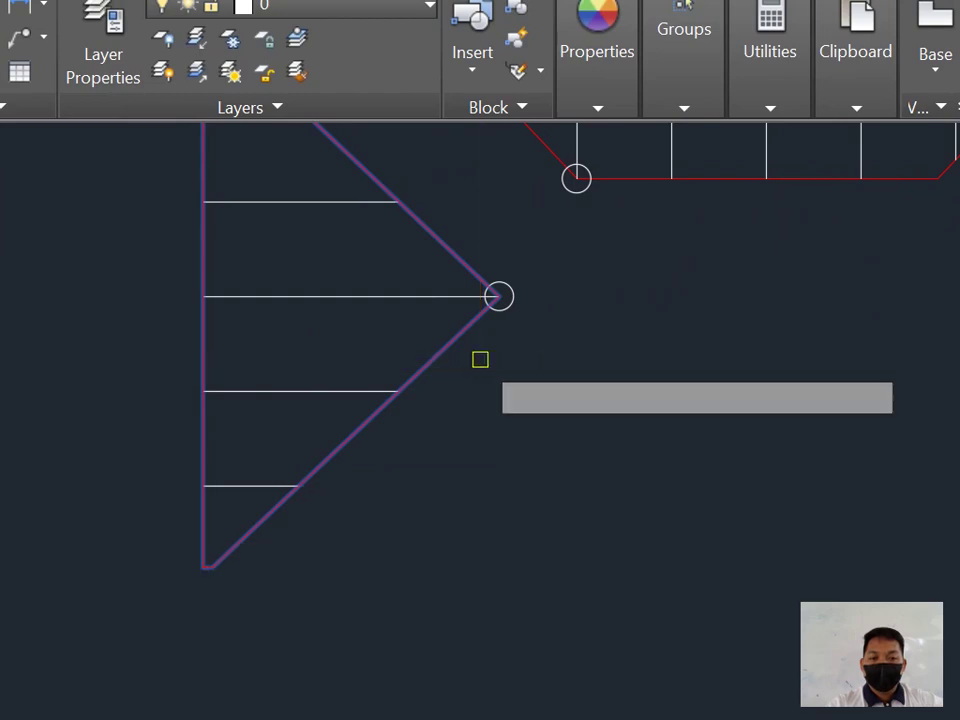
Step: Dimension the length of the trapezoid's middle vertical panel line, placing the dimension text in the panel to its left
scroll(484, 352, "down", 6)
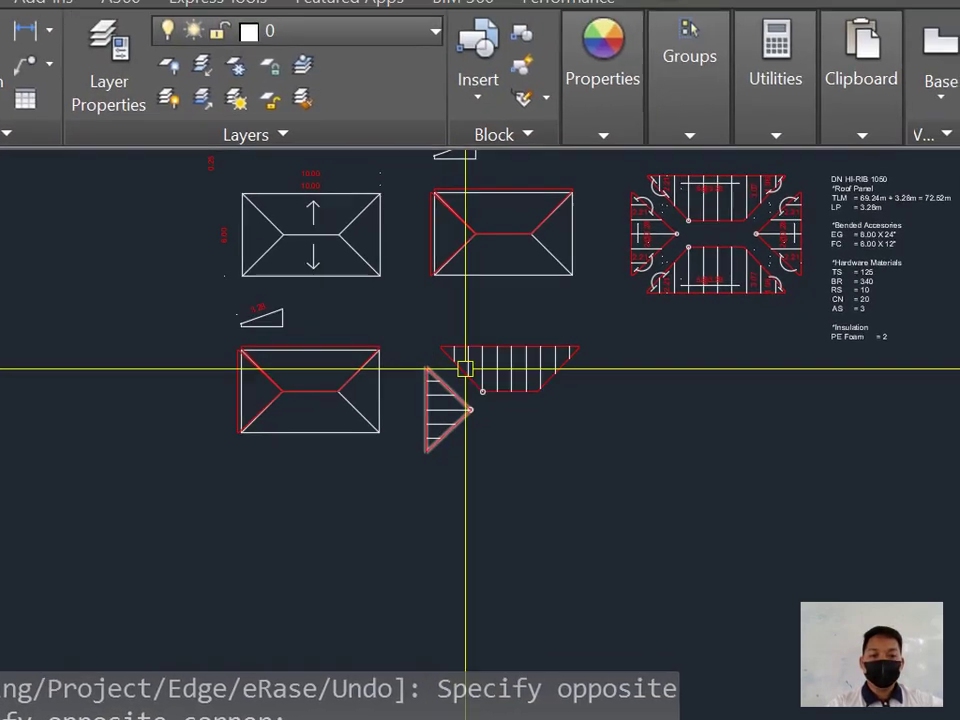
scroll(555, 358, "up", 3)
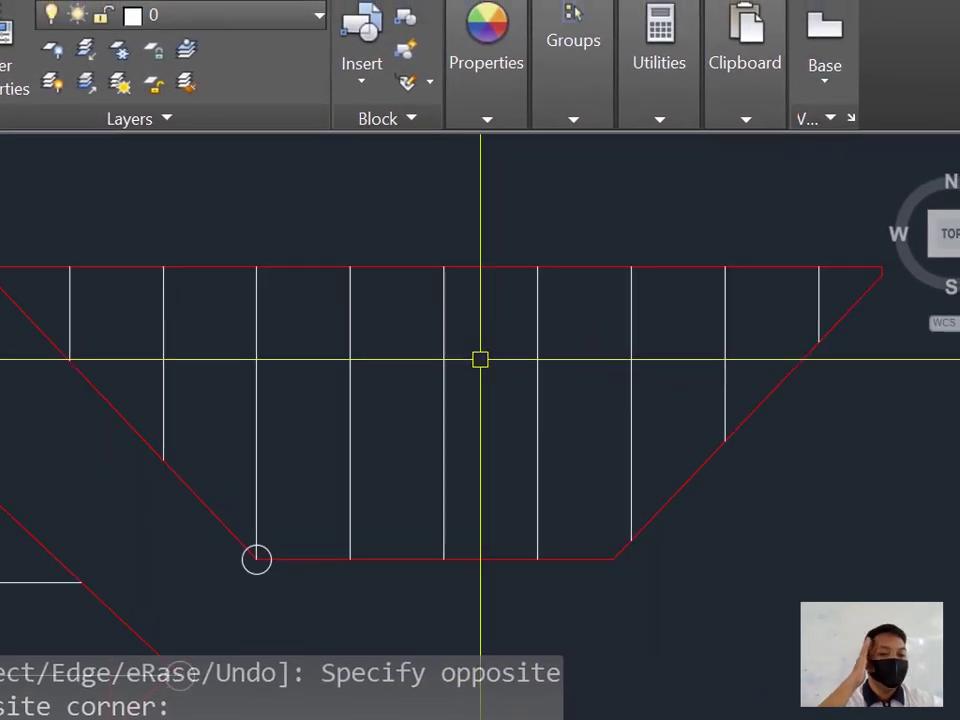
middle_click_drag(503, 355, 416, 357)
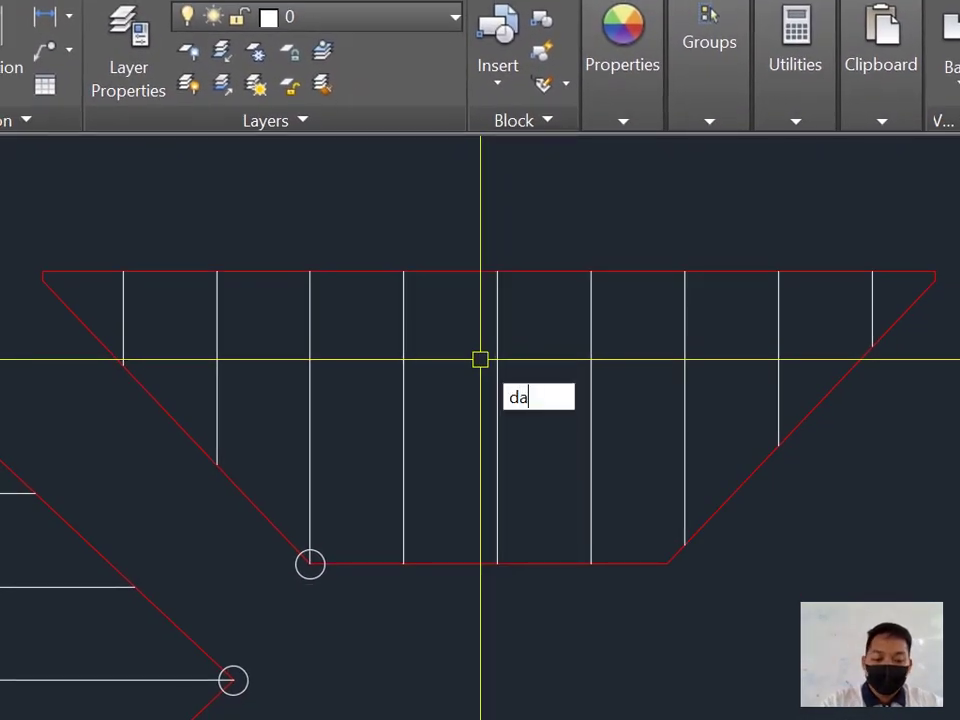
key("Return")
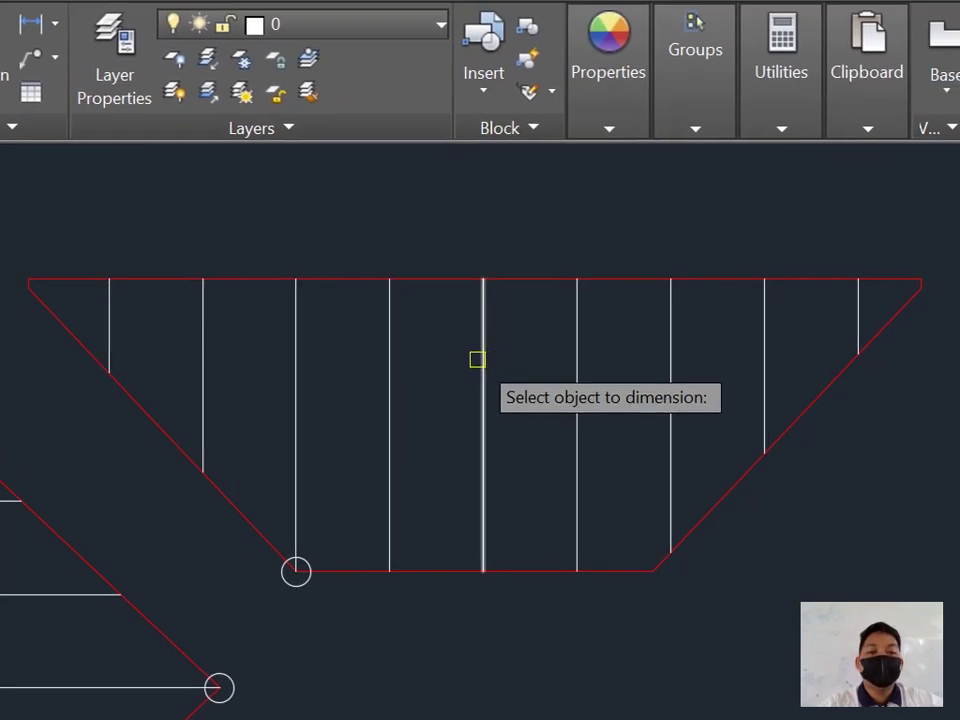
left_click(480, 360)
left_click(438, 381)
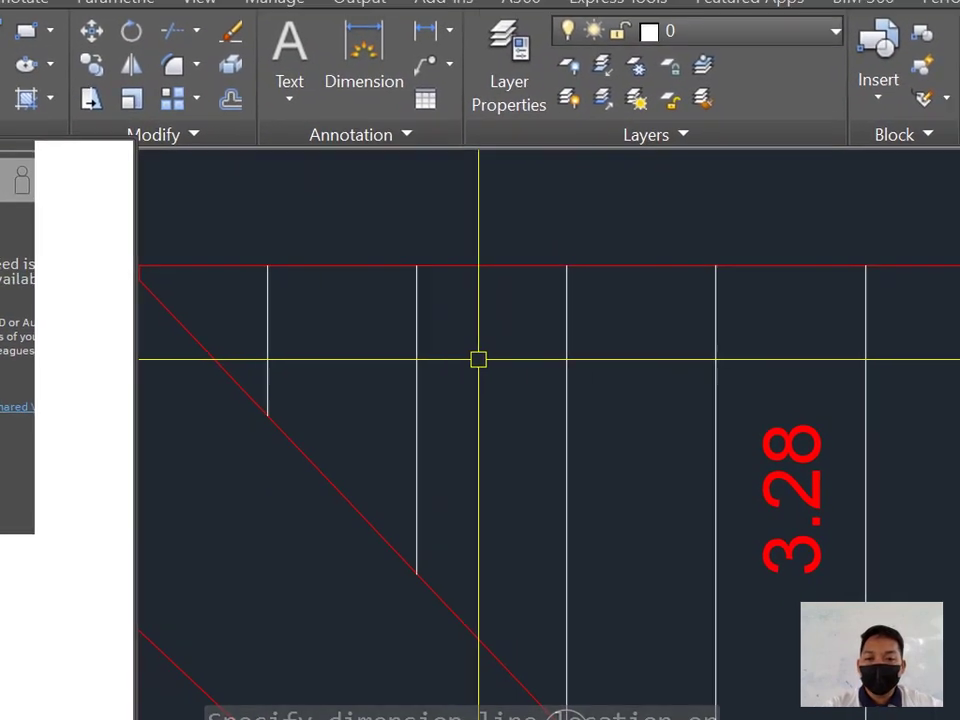
Step: Draw a horizontal line just below the trapezoid's top edge, crossing the four full-height panel lines and ending midway into the panels beyond
type("l")
key("Return")
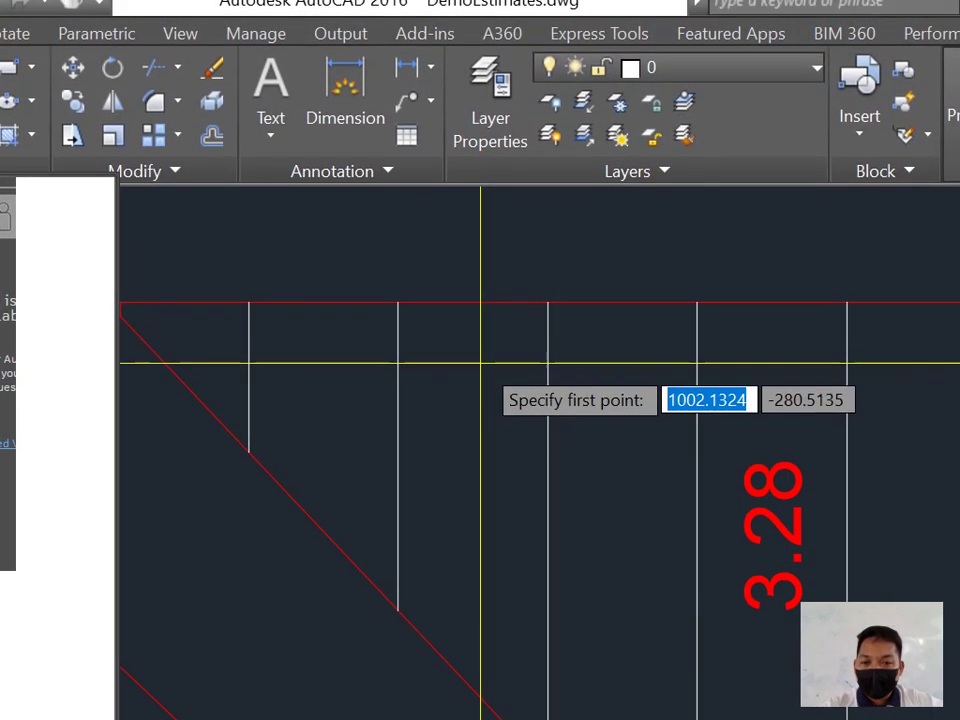
left_click(480, 359)
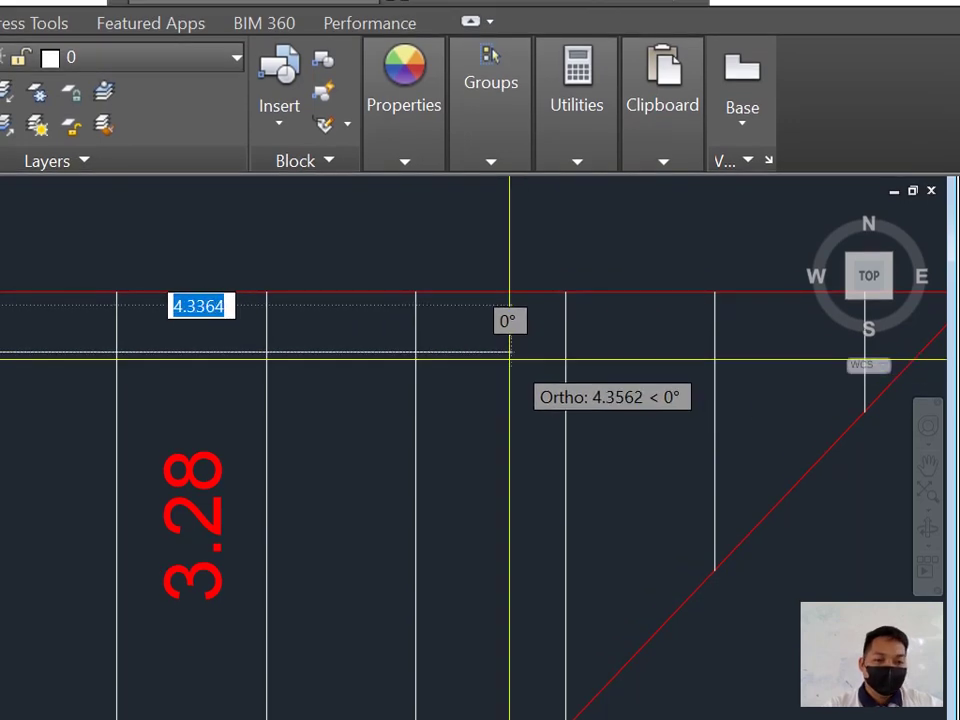
type("4.8")
key("Return")
key("Return")
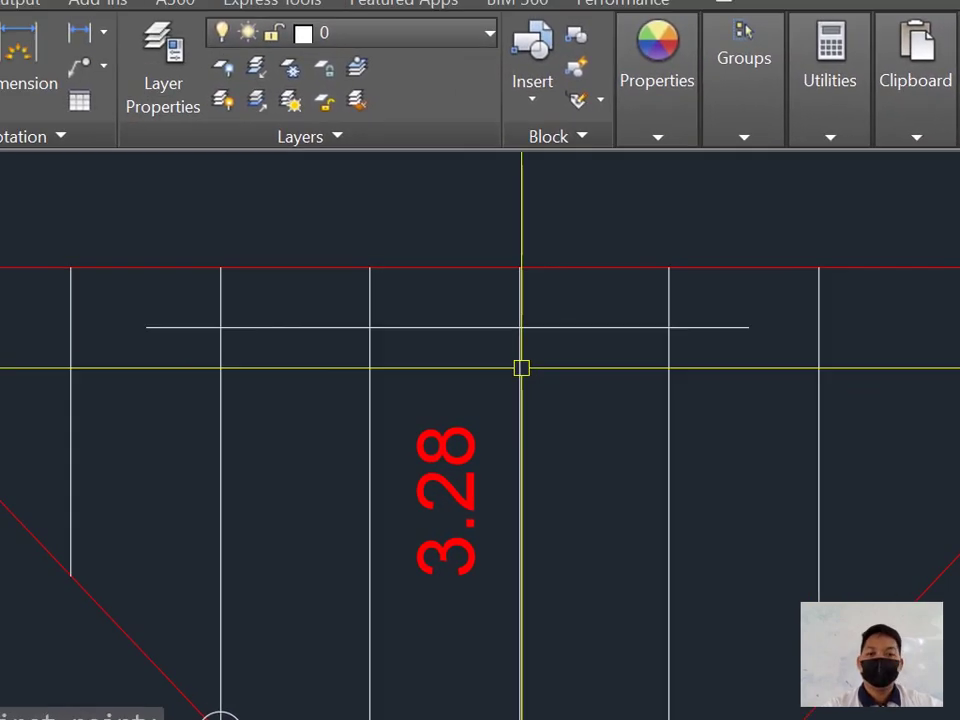
Step: Add an aligned dimension to the horizontal line near the trapezoid's top edge, placing its text just below the line
type("d")
type("a")
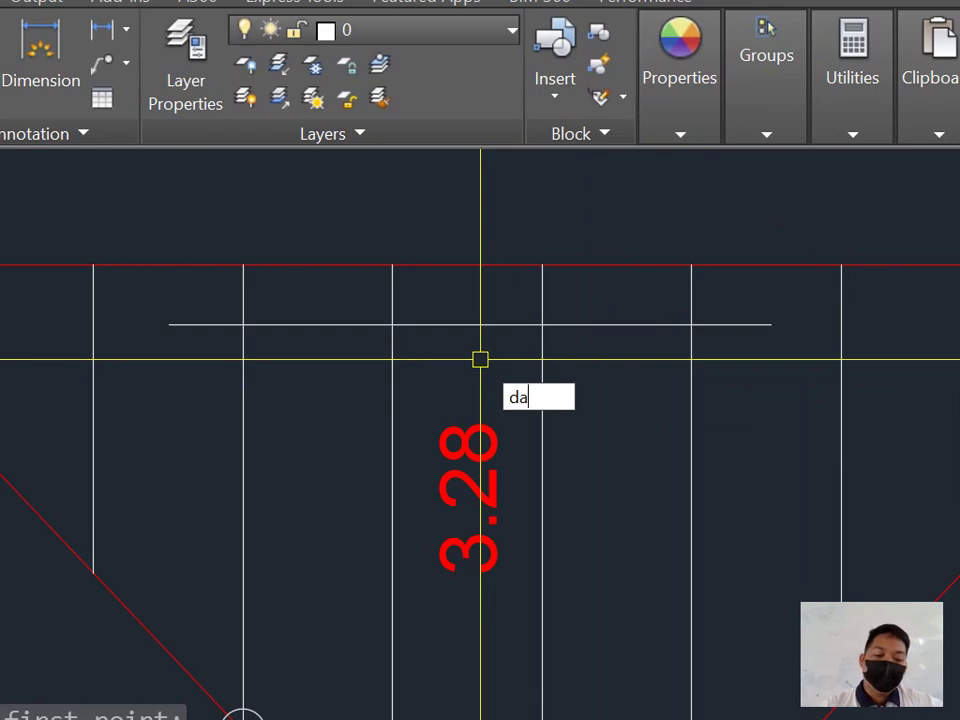
type("l")
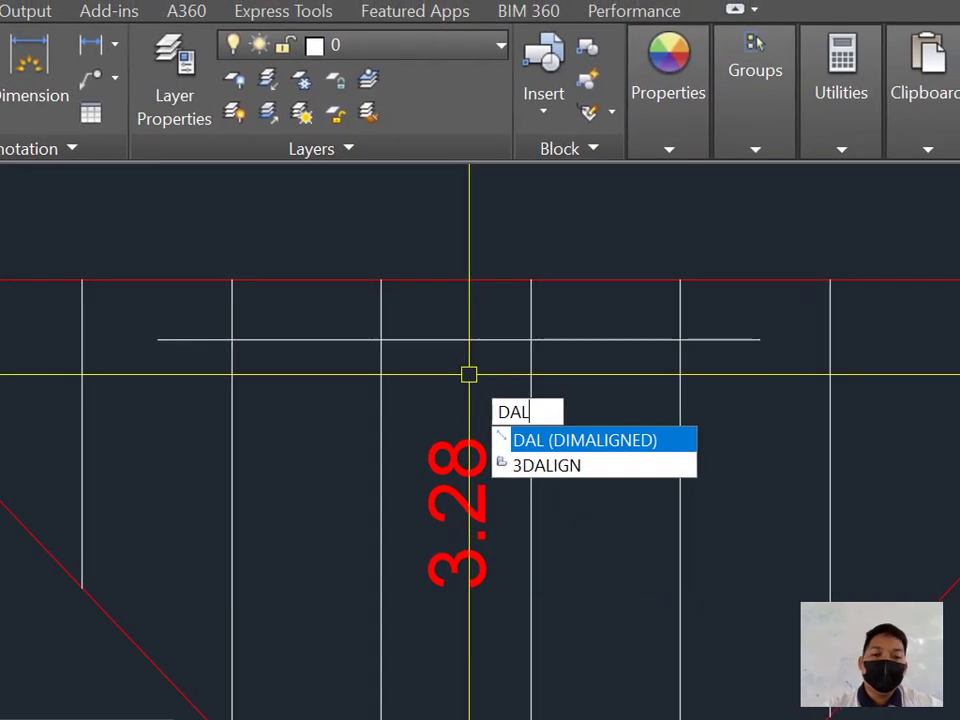
key("Return")
key("Return")
left_click(480, 340)
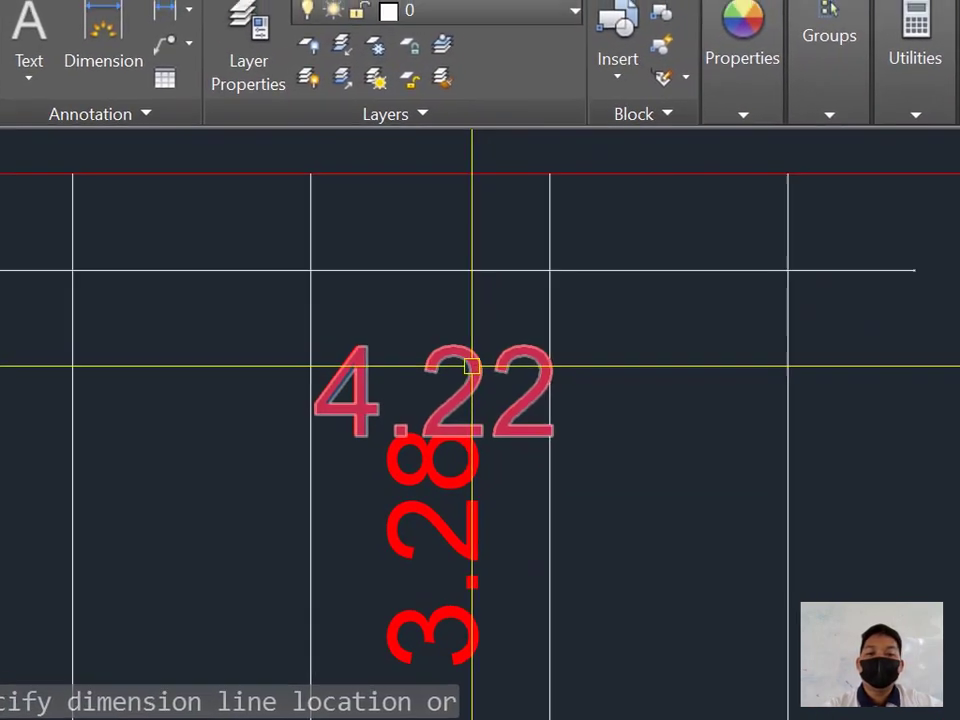
scroll(472, 367, "down", 3)
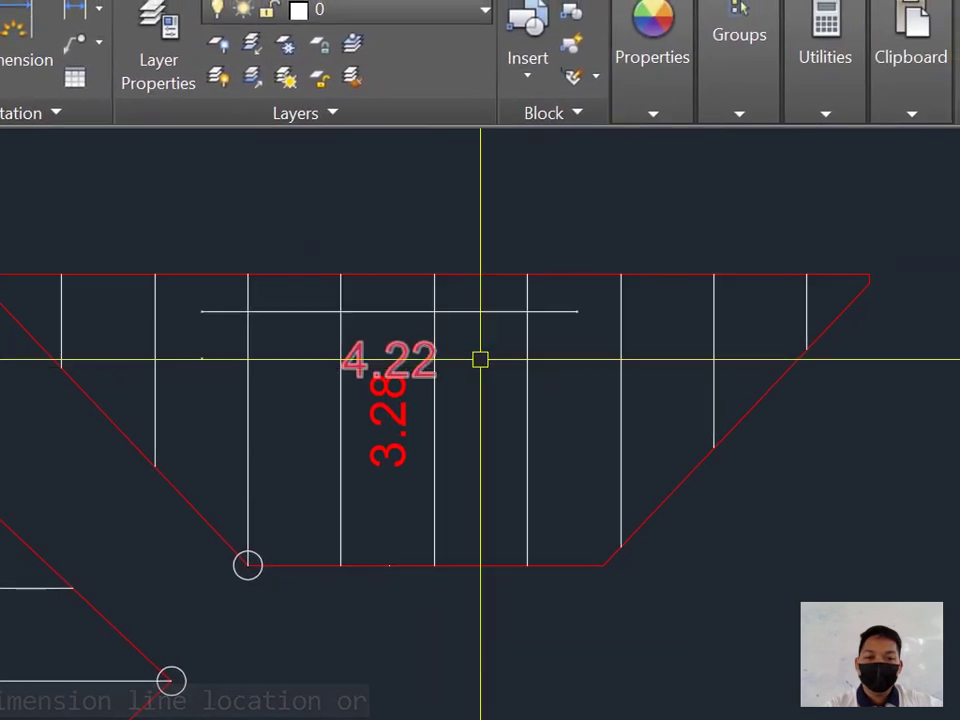
scroll(400, 370, "up", 4)
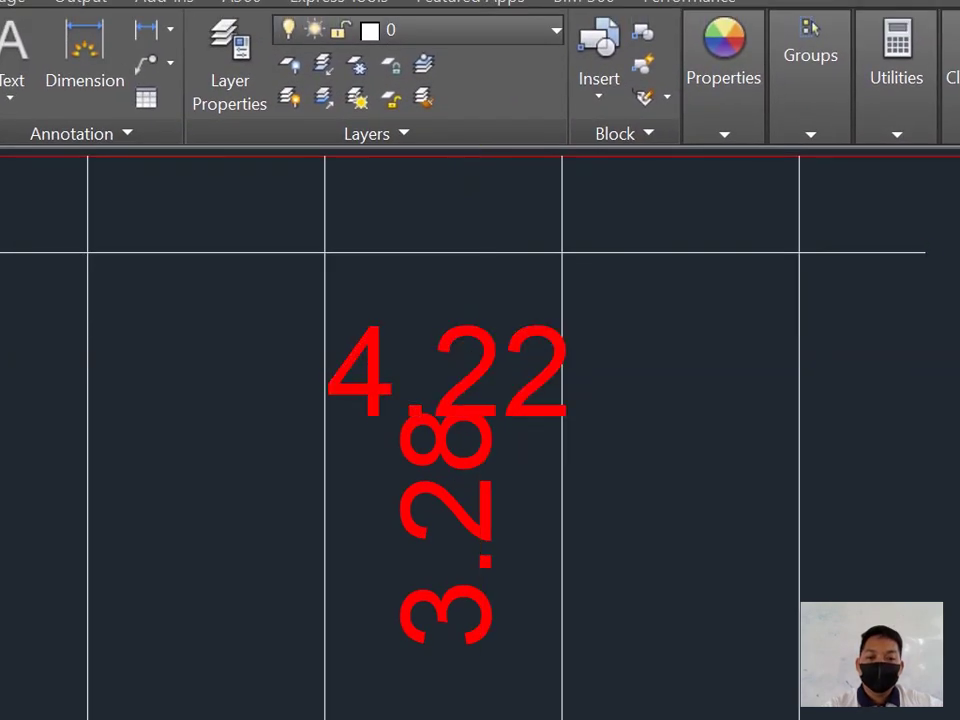
left_click(446, 370)
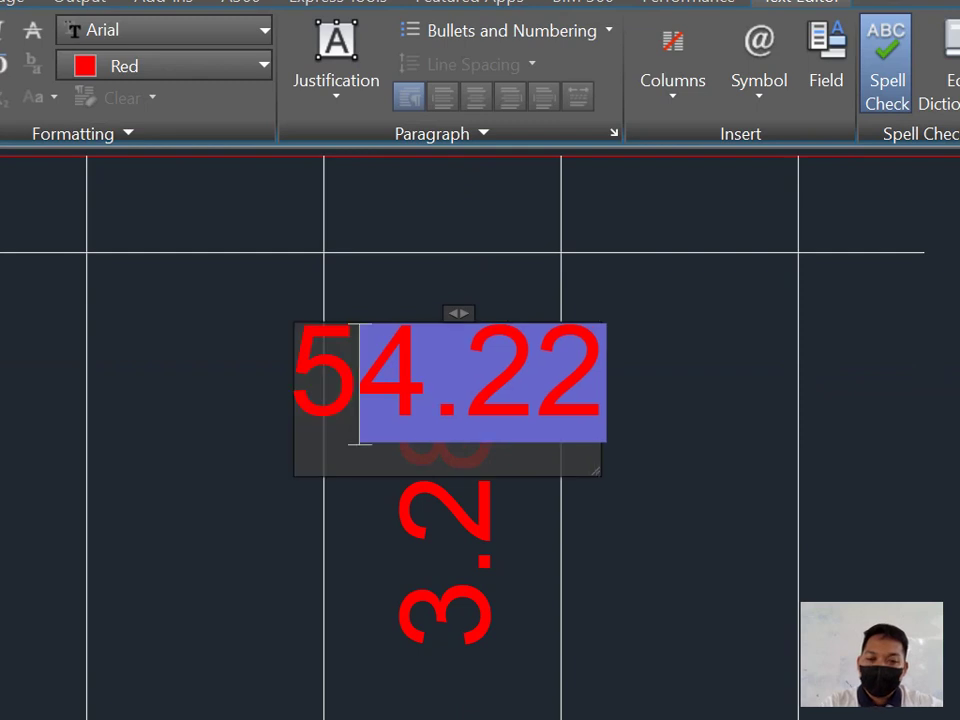
type("5@")
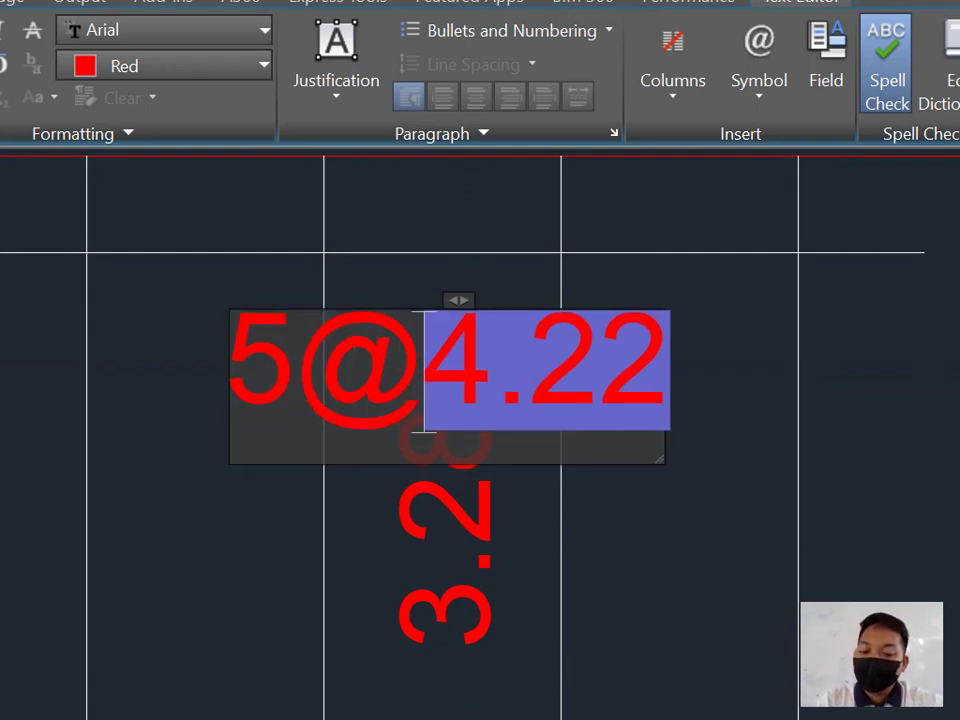
type("3.2")
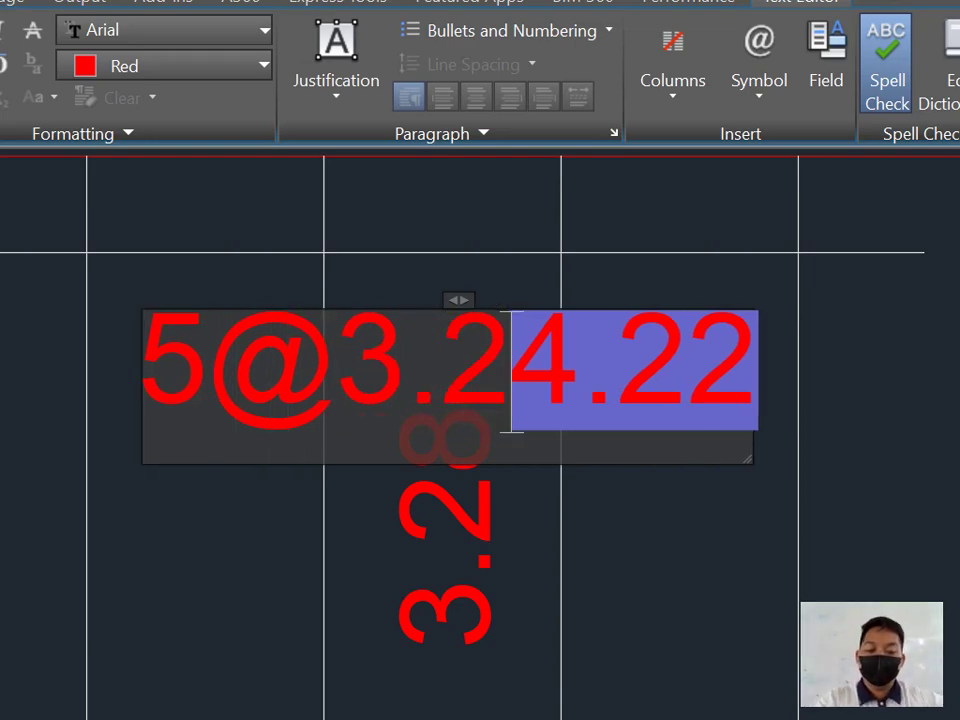
type("8")
key("Delete")
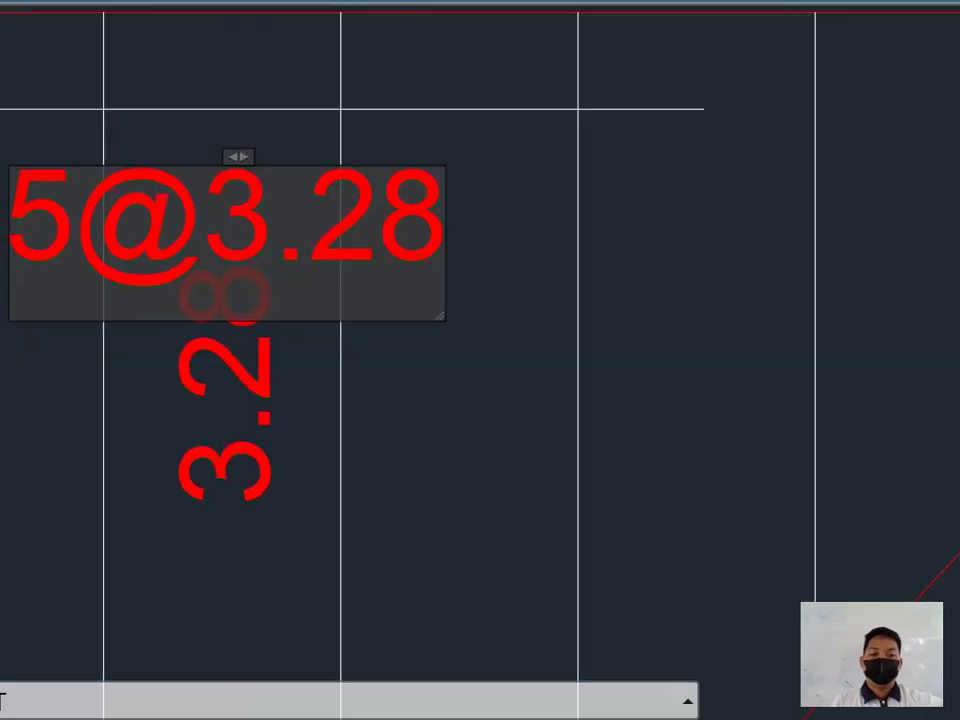
key("ctrl+Return")
scroll(485, 362, "down", 4)
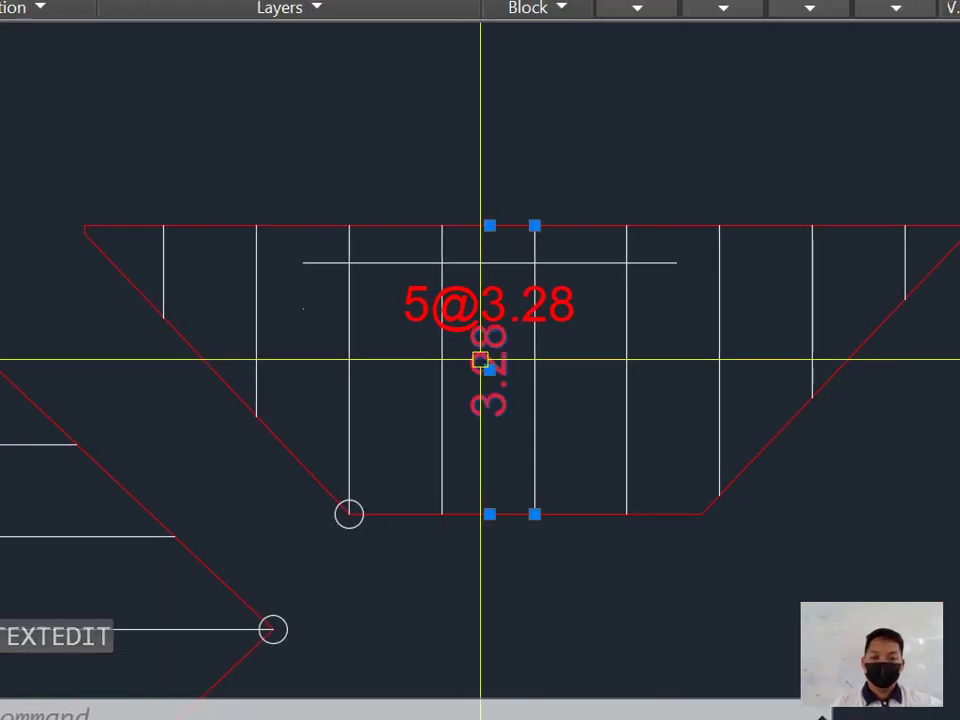
type("e")
key("Return")
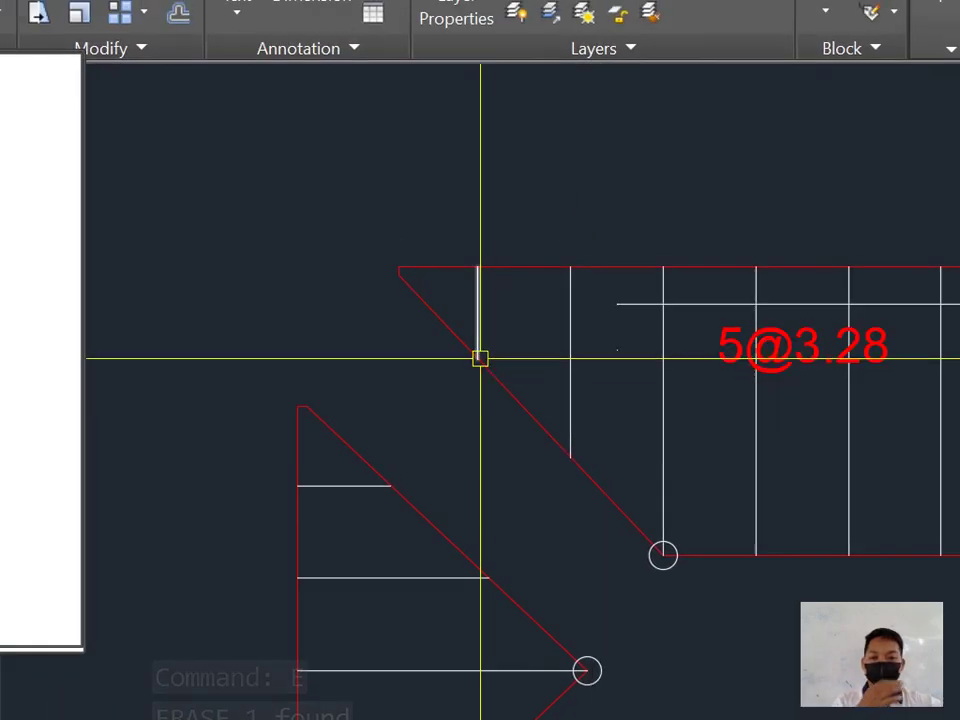
Step: Dimension the second vertical panel line from the trapezoid's left corner, placing the dimension in the panel to its left
scroll(480, 358, "up", 3)
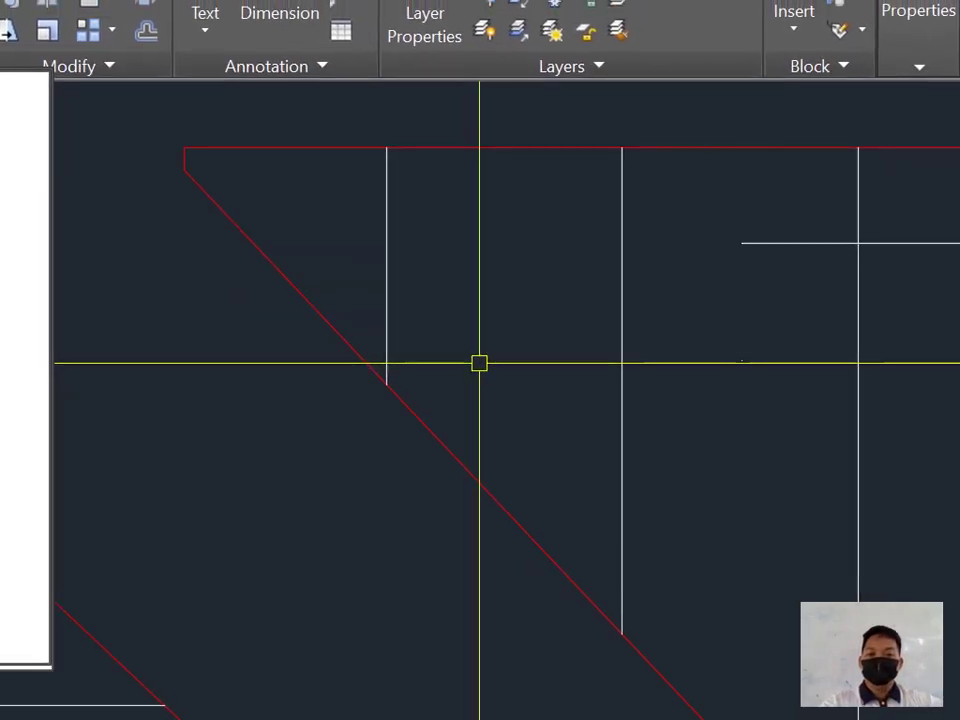
scroll(476, 358, "down", 2)
mouse_move(482, 364)
middle_mouse_down()
mouse_move(471, 332)
mouse_move(480, 358)
middle_mouse_up()
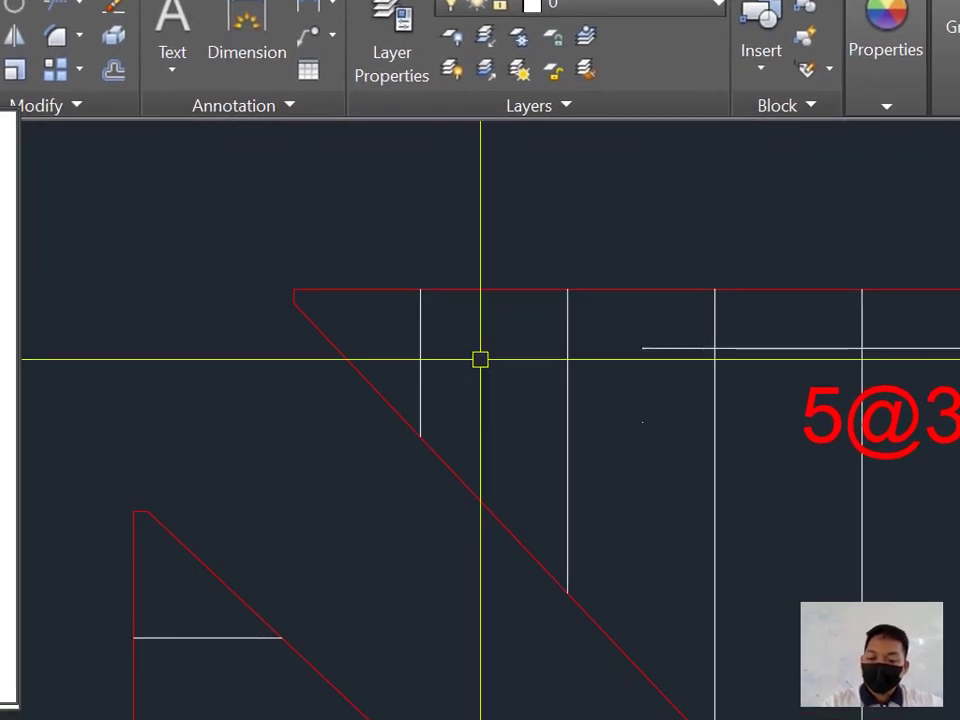
key("Return")
key("Return")
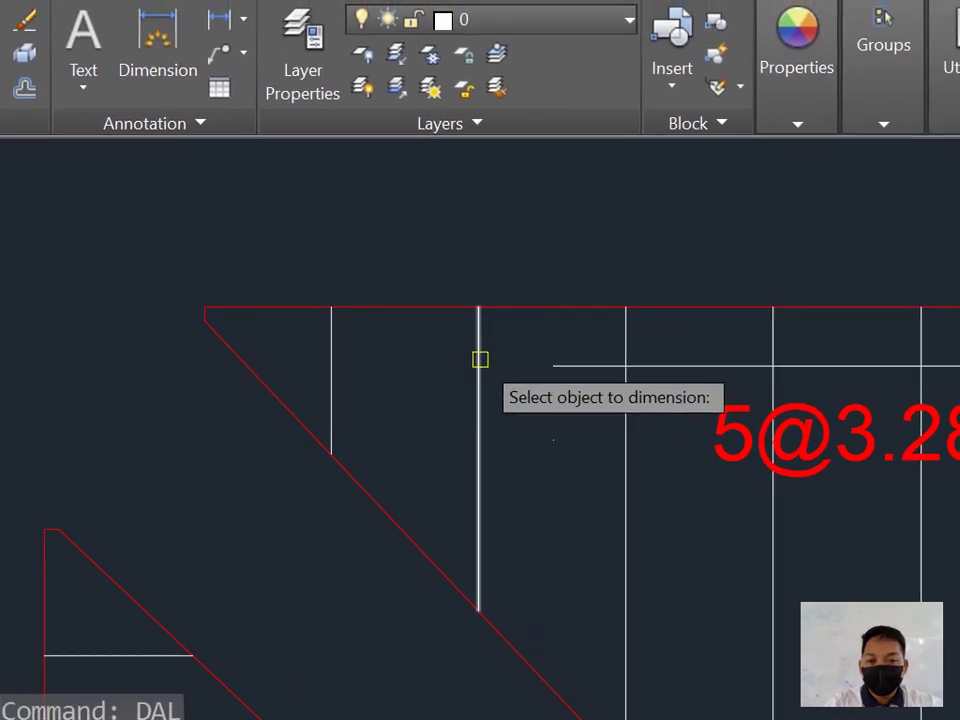
left_click(567, 341)
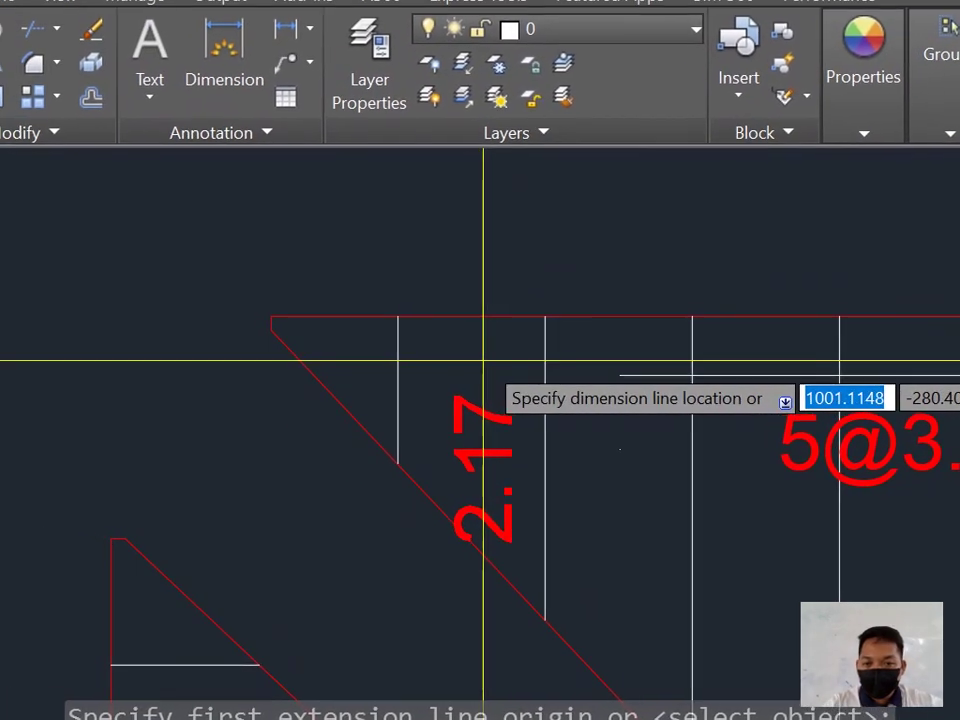
left_click(470, 360)
Step: Dimension the shortest vertical panel line at the trapezoid's left corner, placing the dimension line to its left
key("Return")
key("Return")
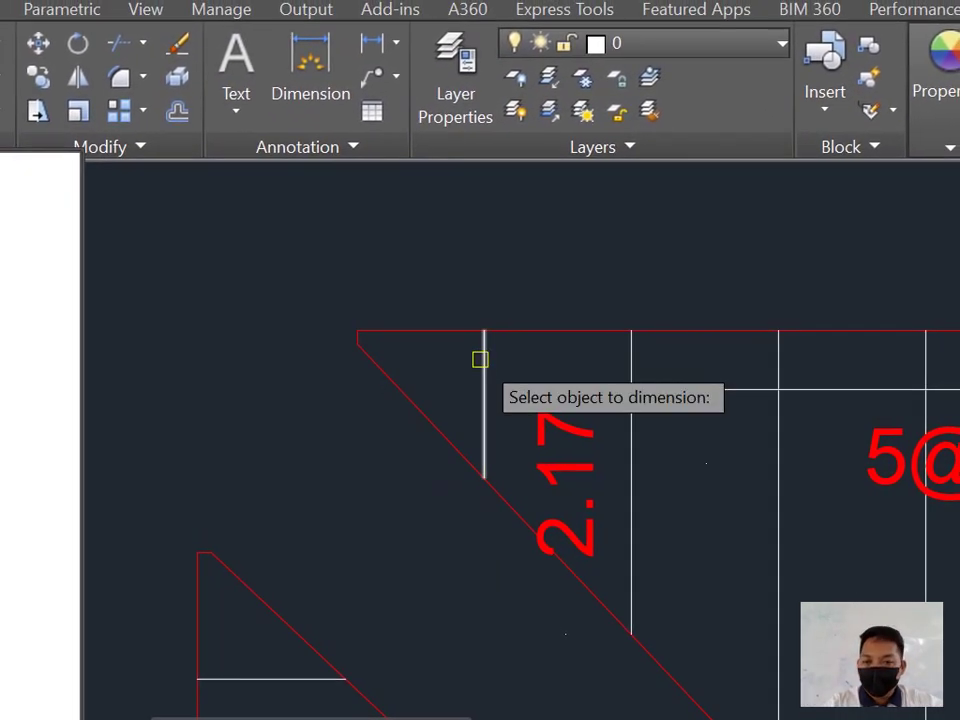
left_click(480, 359)
left_click(480, 360)
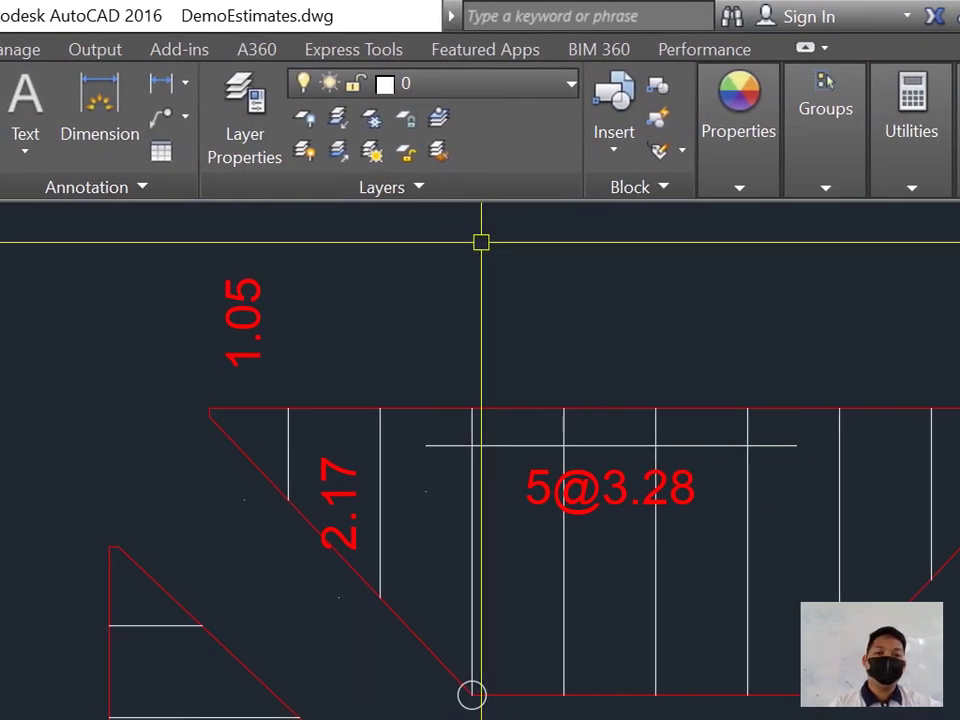
Step: Move the leftmost panel dimension's text down from above the trapezoid's top edge to beside its short panel line
scroll(480, 242, "down", 4)
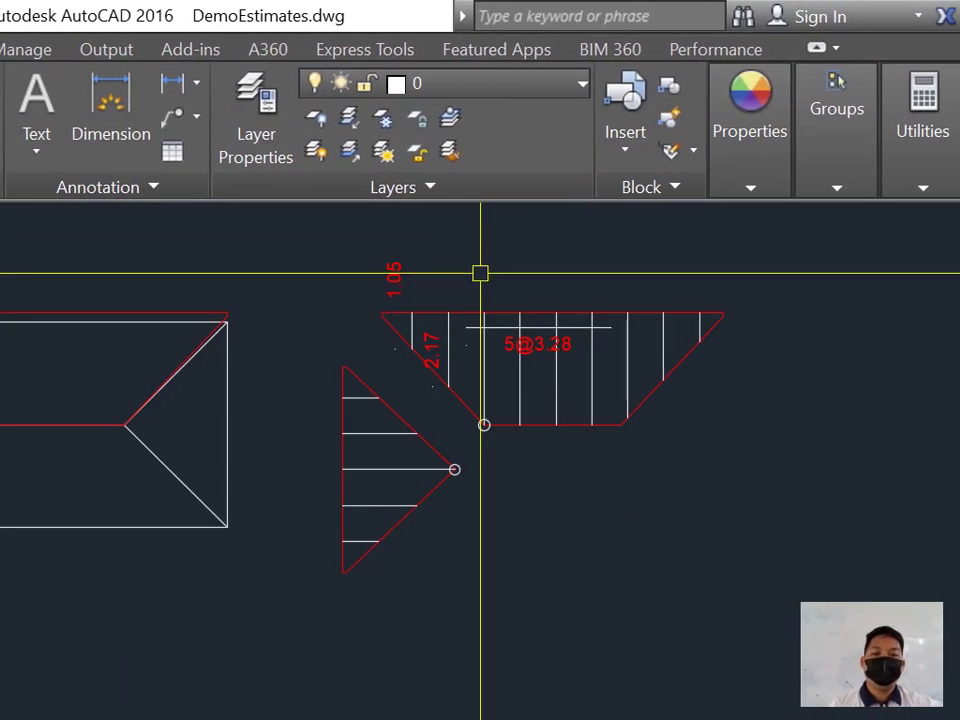
scroll(470, 272, "up", 2)
mouse_move(476, 285)
middle_mouse_down()
mouse_move(485, 340)
mouse_move(465, 324)
mouse_move(480, 313)
middle_mouse_up()
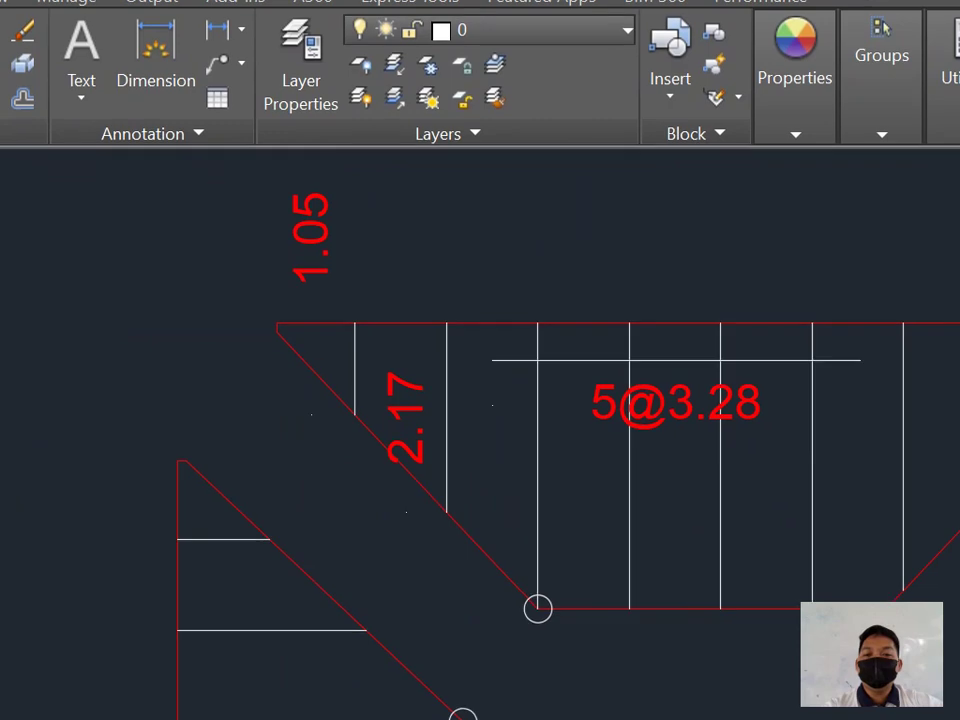
left_click(311, 236)
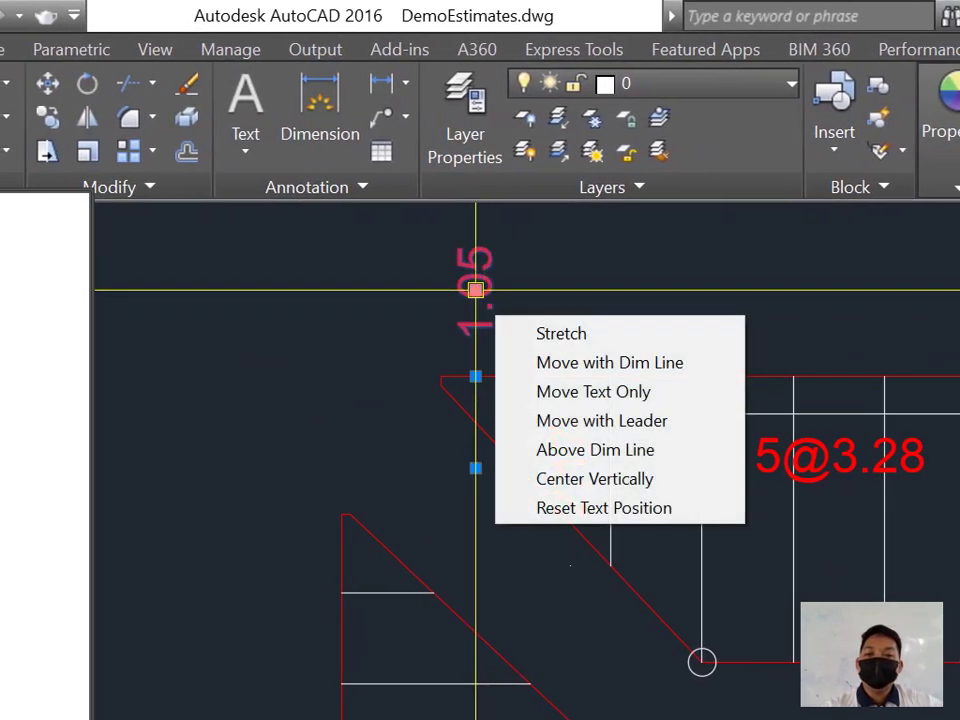
left_click(475, 290)
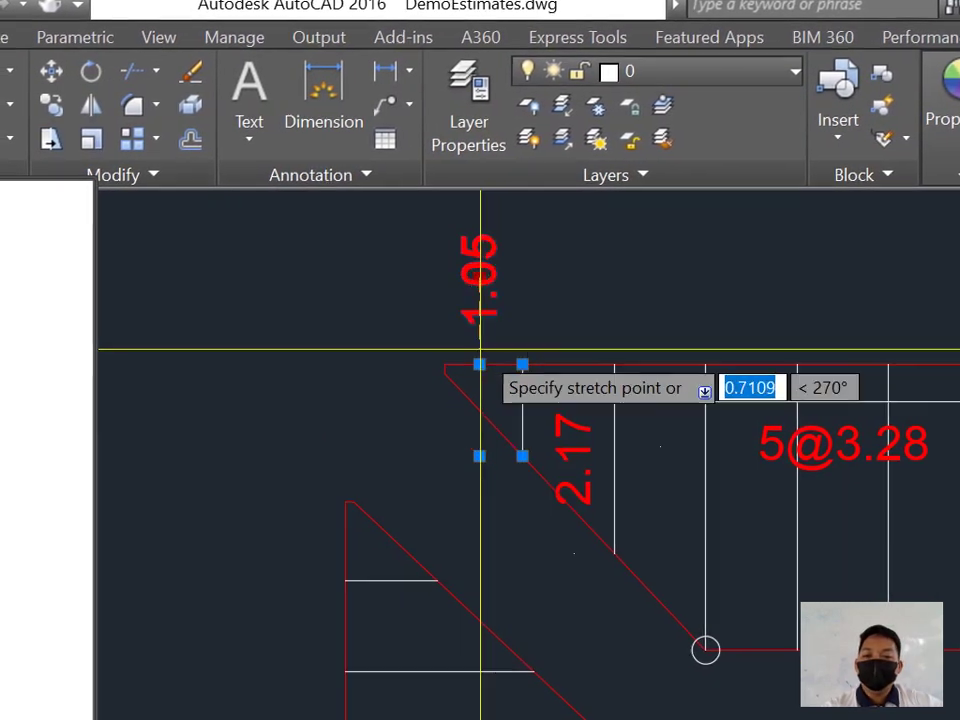
left_click(484, 354)
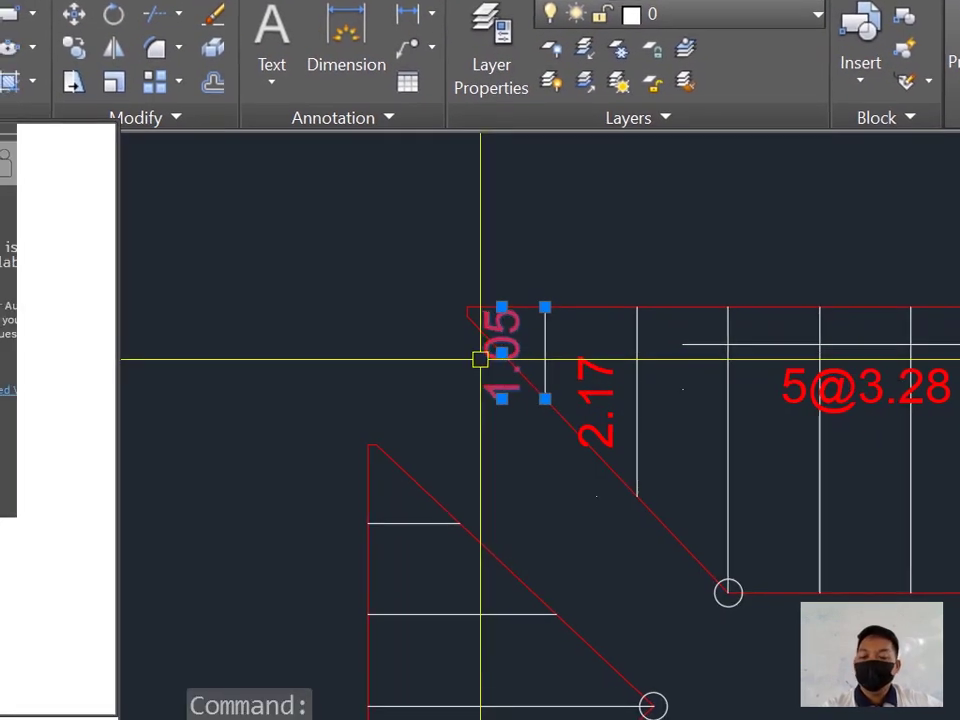
key("Escape")
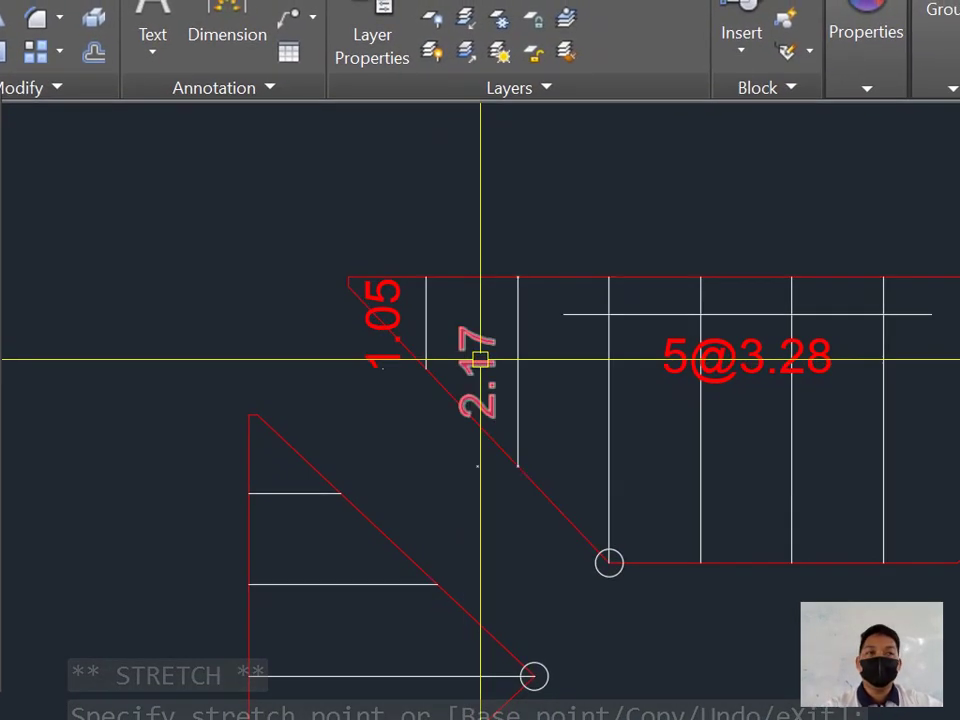
Step: Move the second panel dimension's text up within its panel, closer to the trapezoid's top edge
left_click(476, 444)
scroll(480, 360, "up", 4)
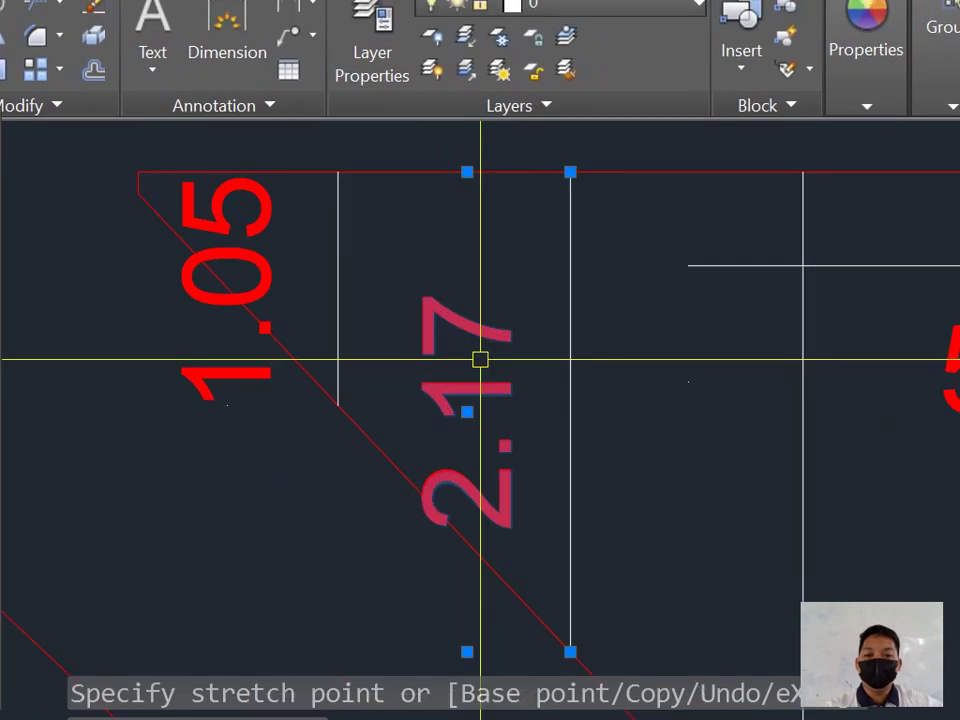
left_click(480, 360)
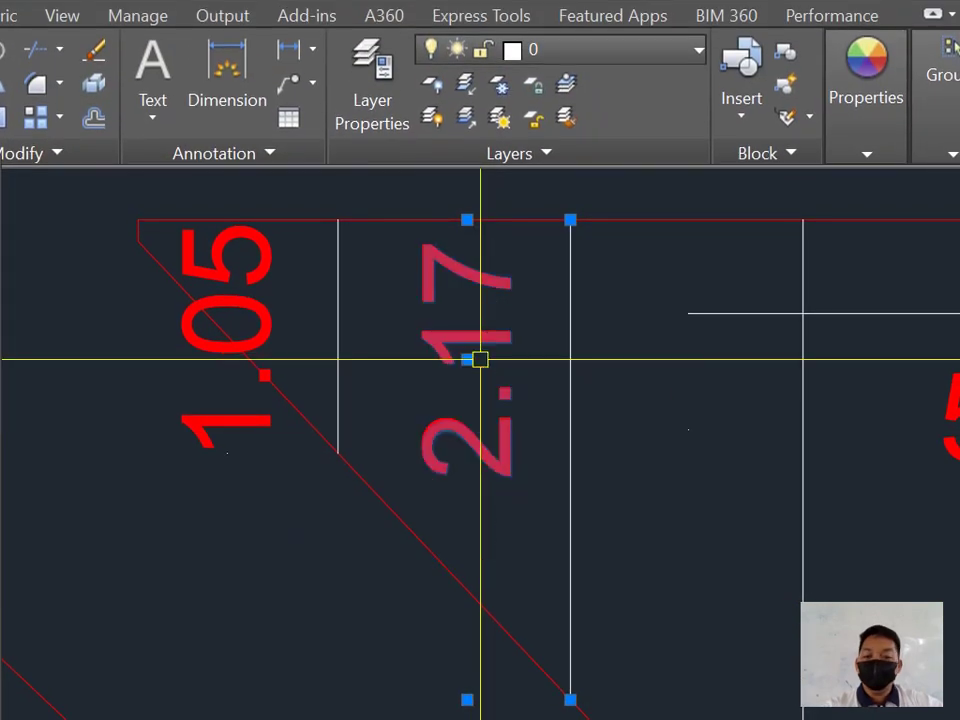
scroll(480, 360, "down", 4)
key("Escape")
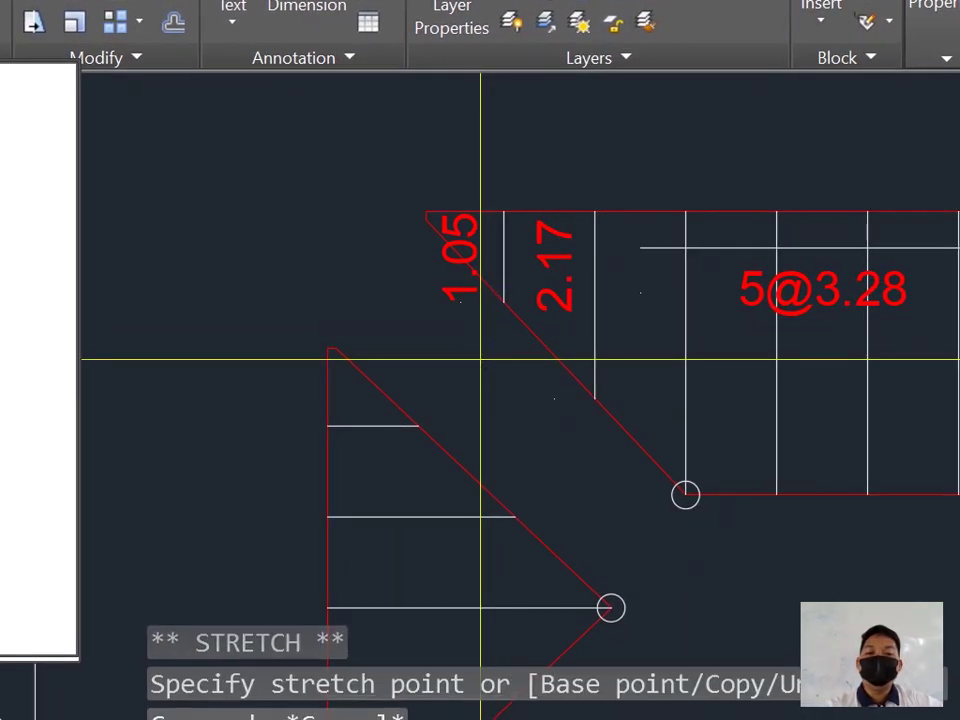
left_click(478, 355)
key("Escape")
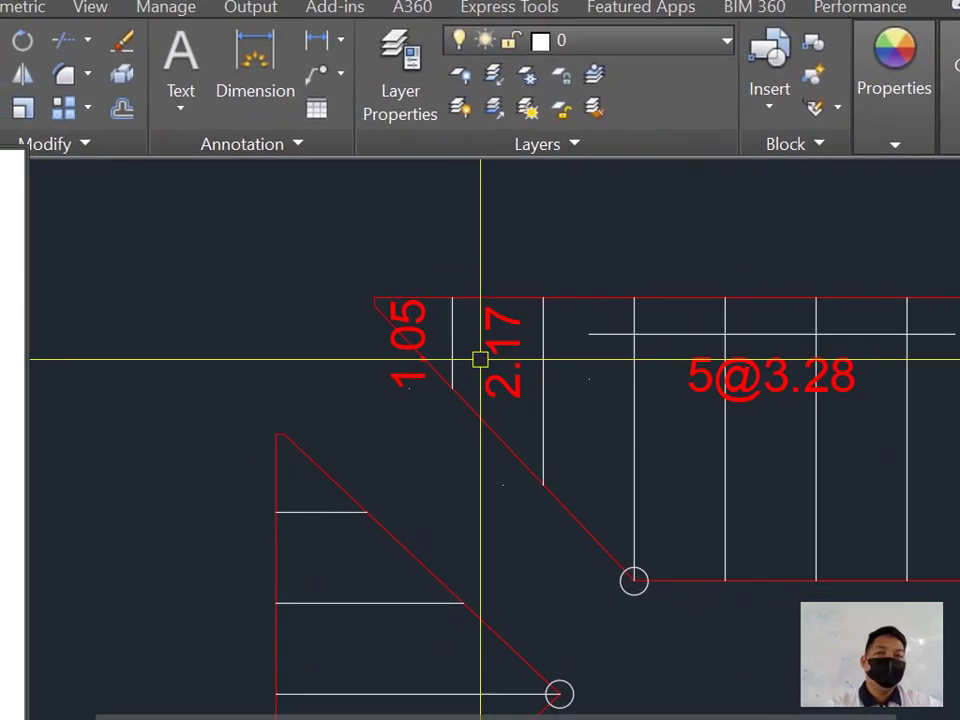
left_click(480, 359)
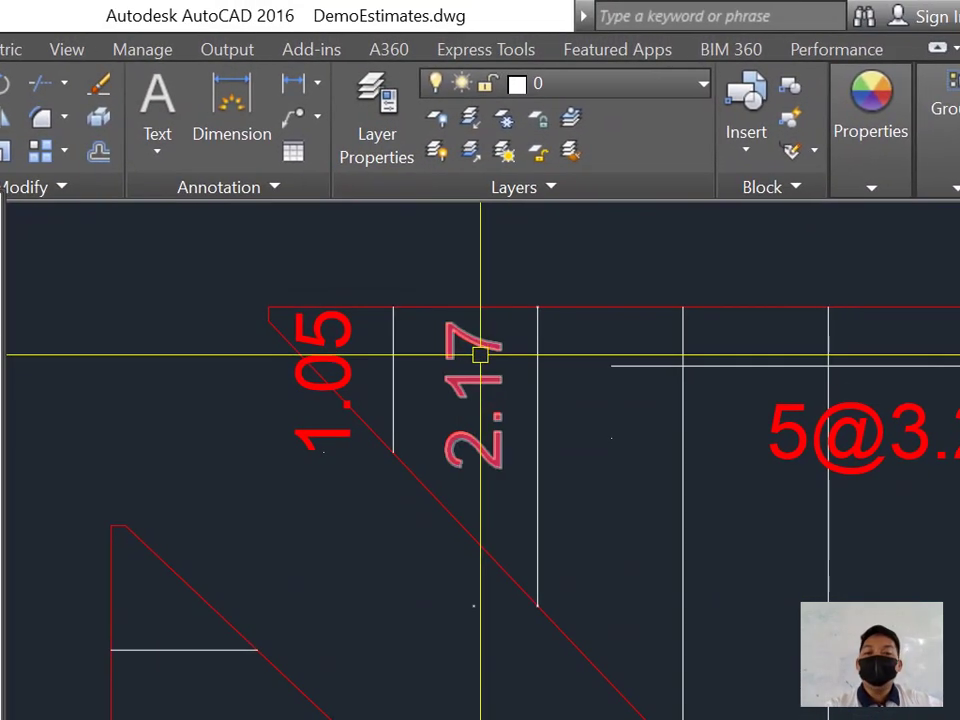
key("Escape")
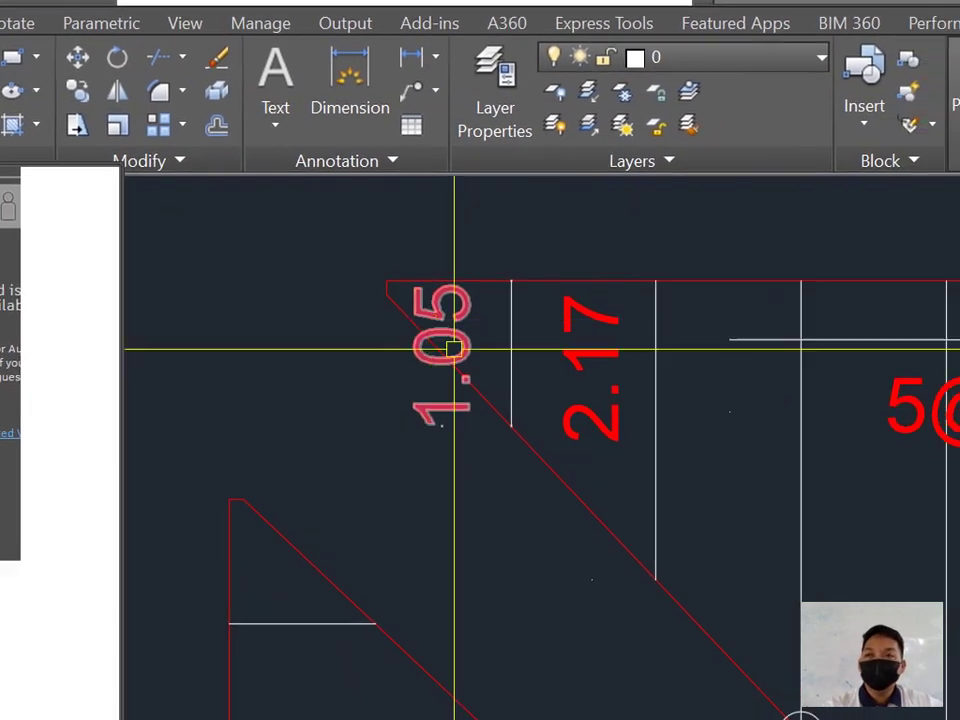
scroll(580, 345, "down", 2)
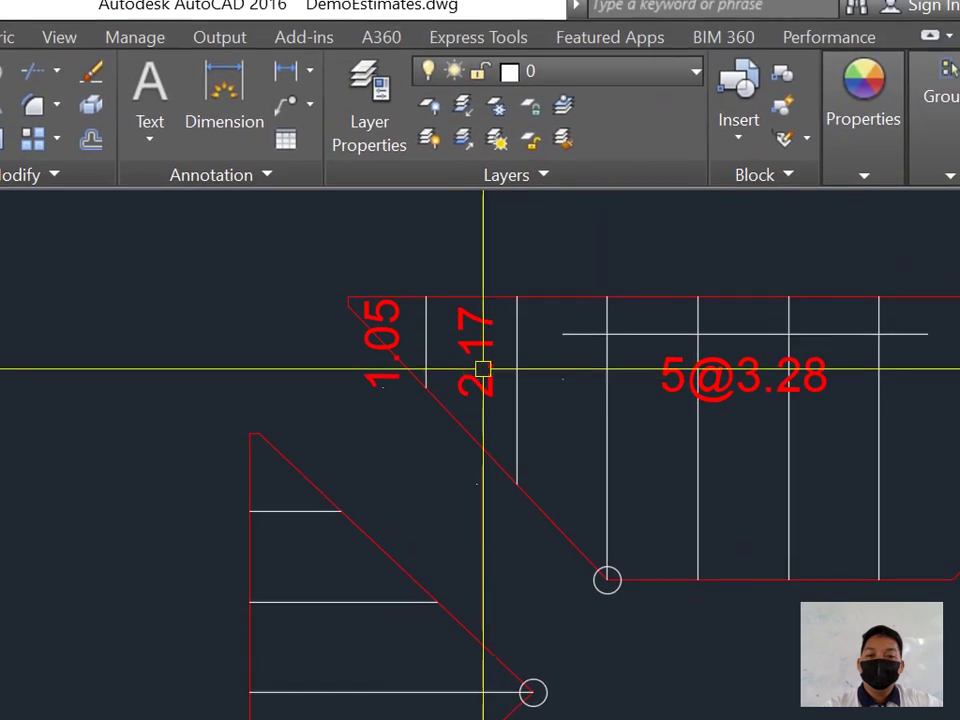
scroll(483, 370, "up", 2)
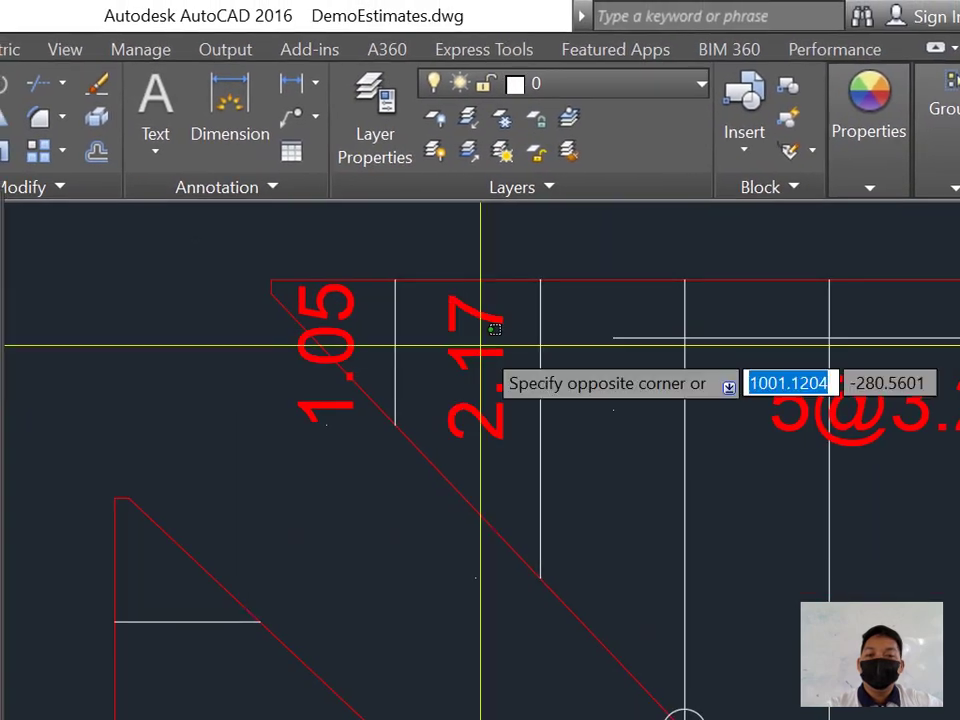
left_click(456, 350)
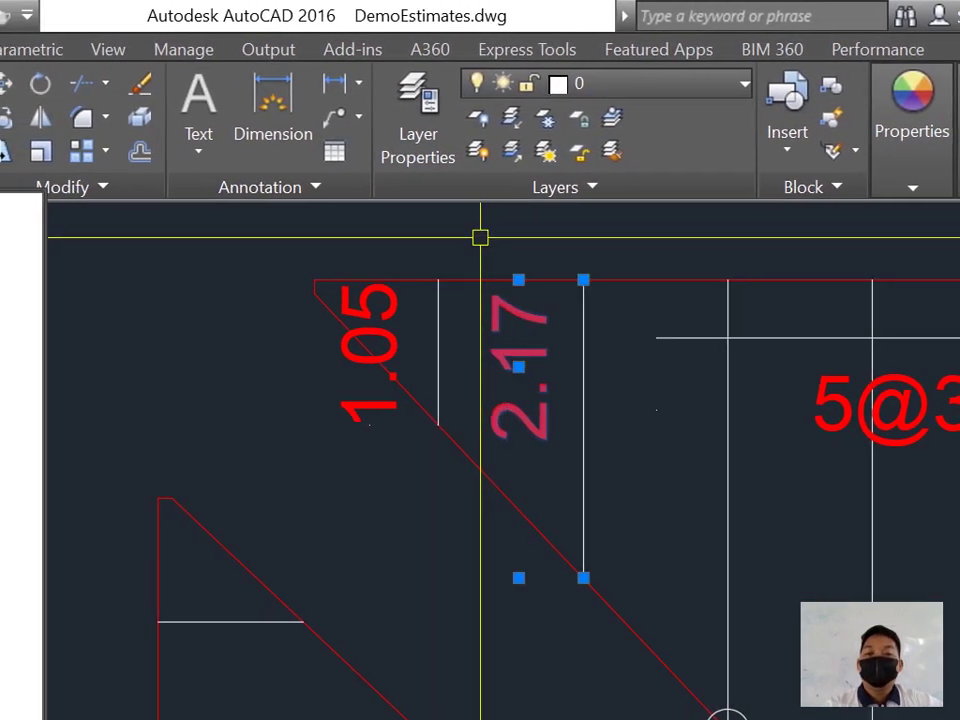
scroll(477, 241, "down", 2)
mouse_move(495, 268)
middle_mouse_down()
mouse_move(505, 371)
mouse_move(497, 381)
middle_mouse_up()
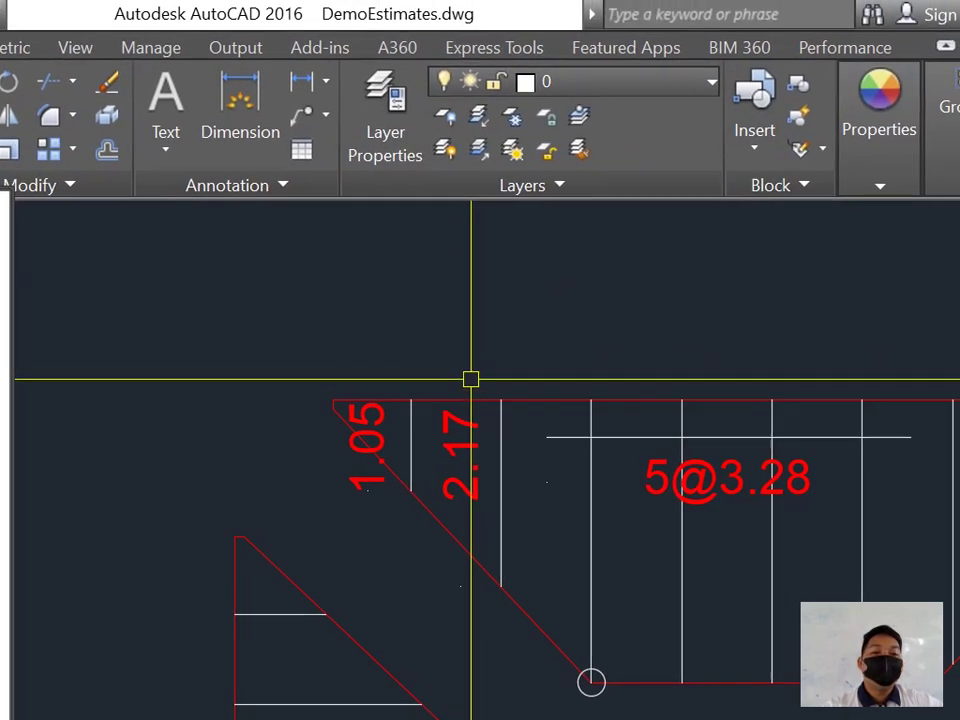
key("Escape")
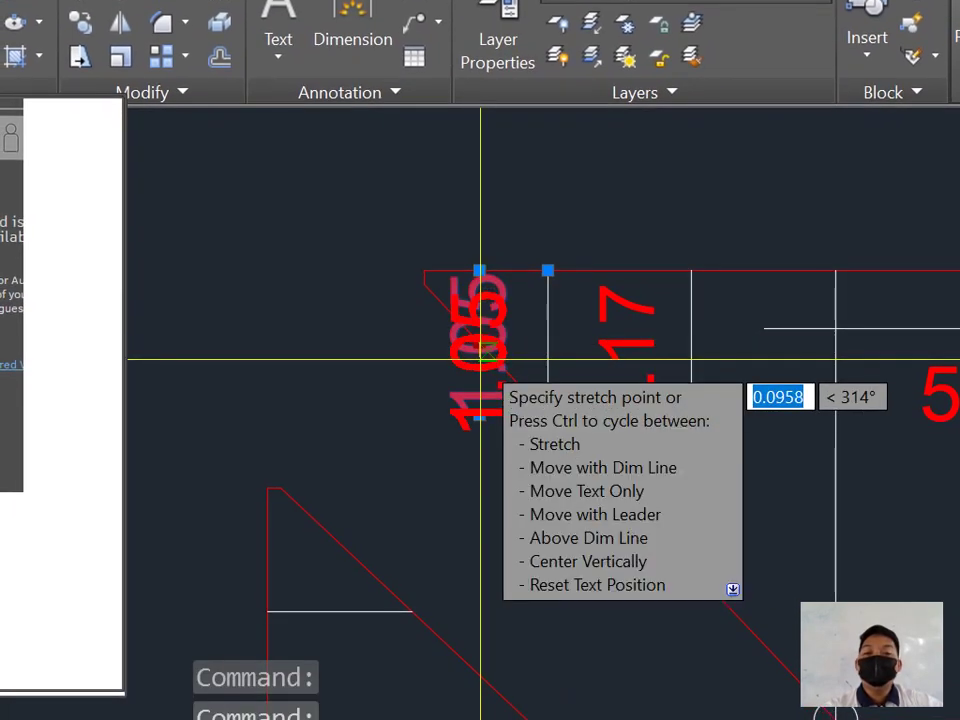
Step: Nudge the leftmost panel dimension's text slightly down and to the right, closer to its short panel line
left_click(475, 352)
scroll(548, 256, "down", 2)
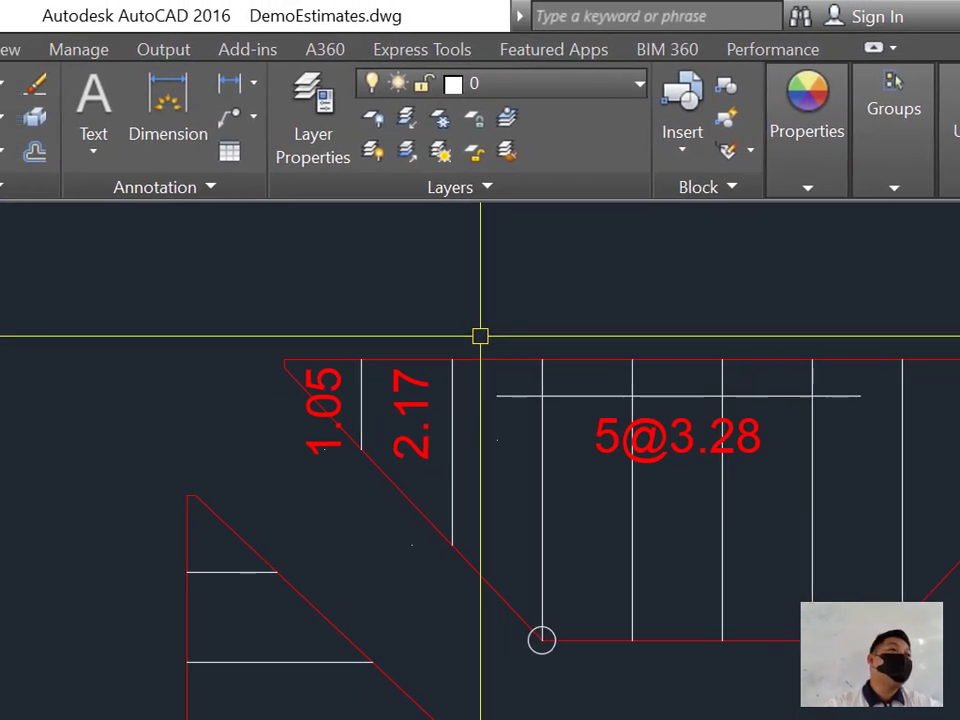
scroll(705, 310, "up", 2)
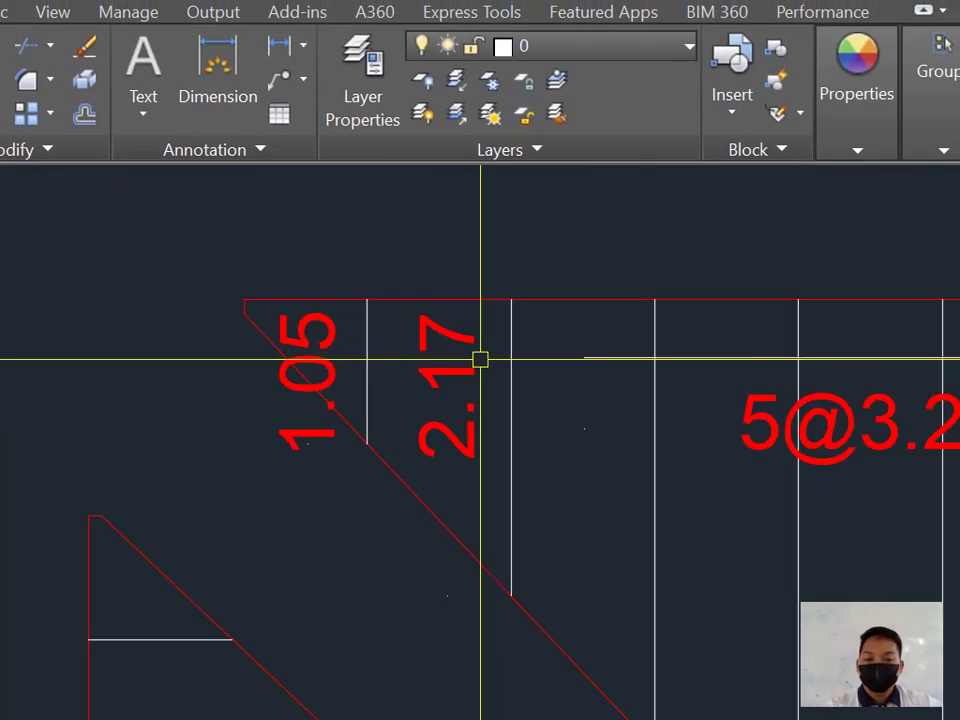
Step: Dimension the longest of the three shortened vertical panel lines at the trapezoid's right slope, with the dimension to its right
scroll(487, 358, "down", 2)
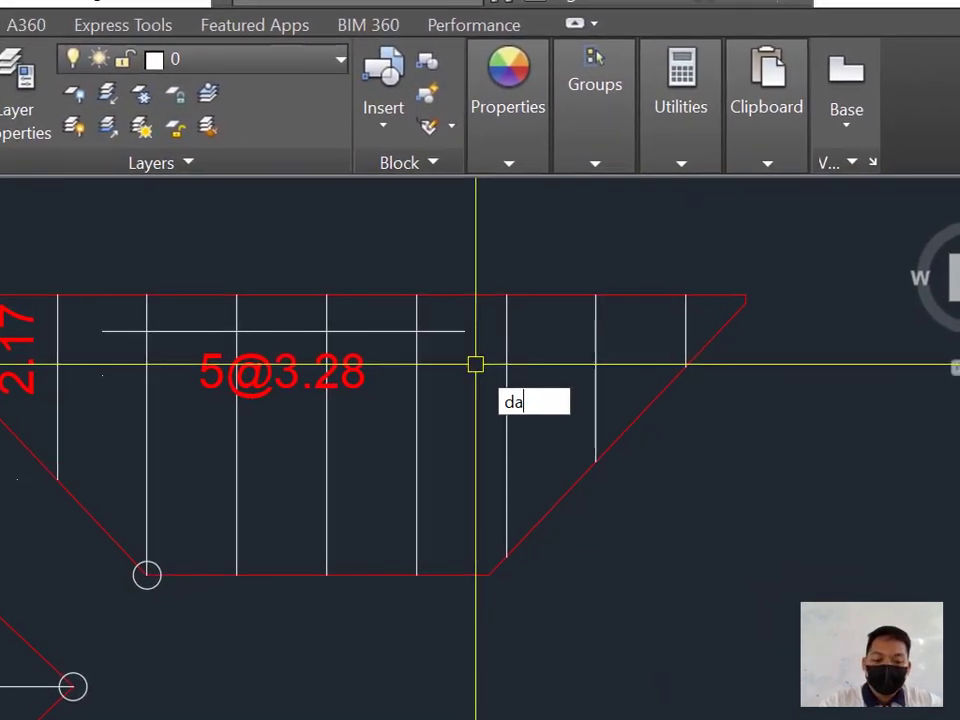
key("Return")
left_click(507, 340)
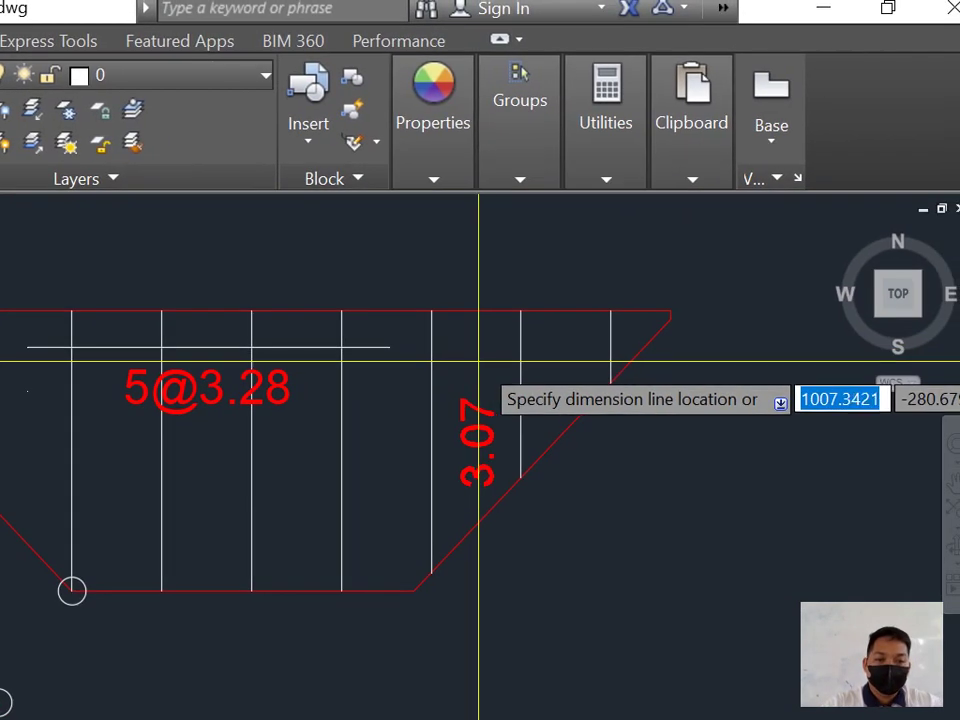
Step: Place vertical linear dimensions on the three shortening lines at the right sloped end of the trapezoid
left_click(479, 361)
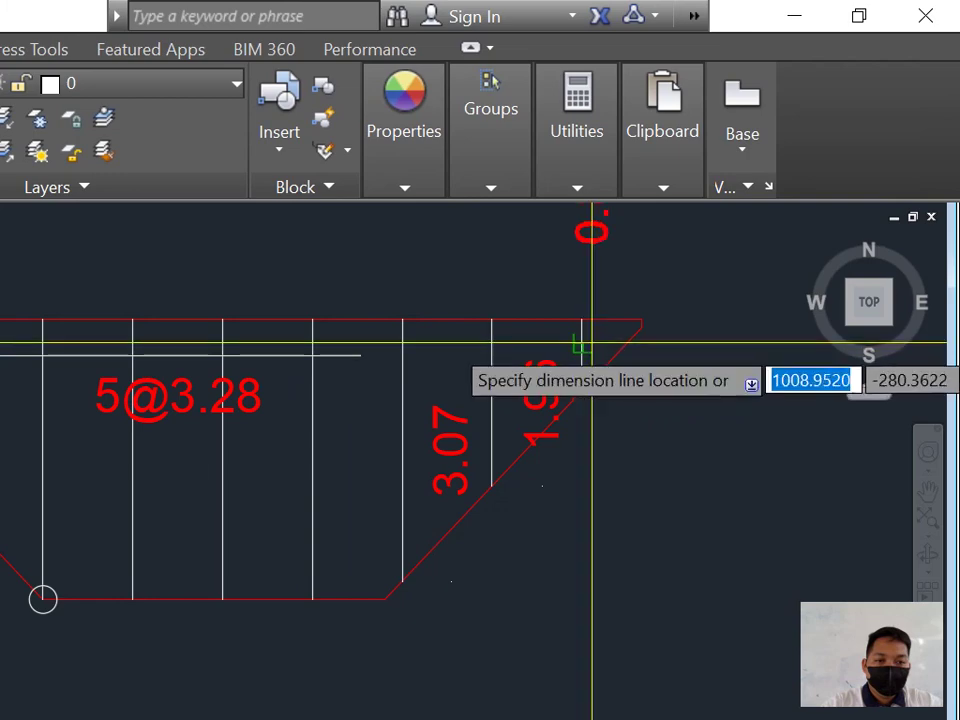
left_click(626, 350)
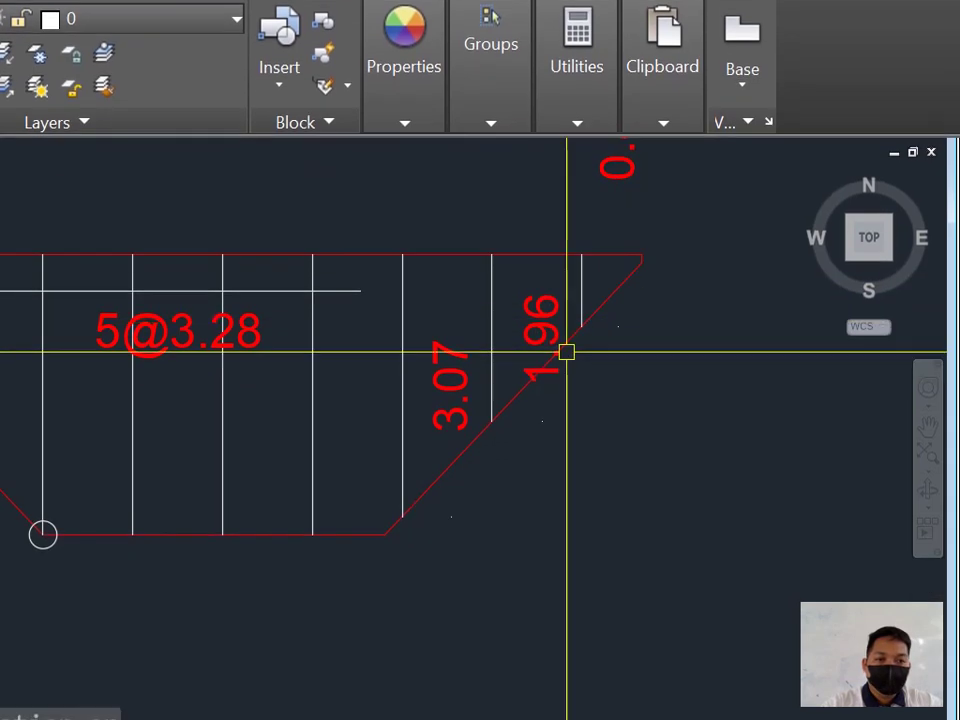
Step: Move the outermost line's vertical dimension down so its text sits beside the shortest line at the trapezoid's right end
scroll(567, 332, "down", 4)
scroll(578, 357, "up", 4)
left_click(578, 357)
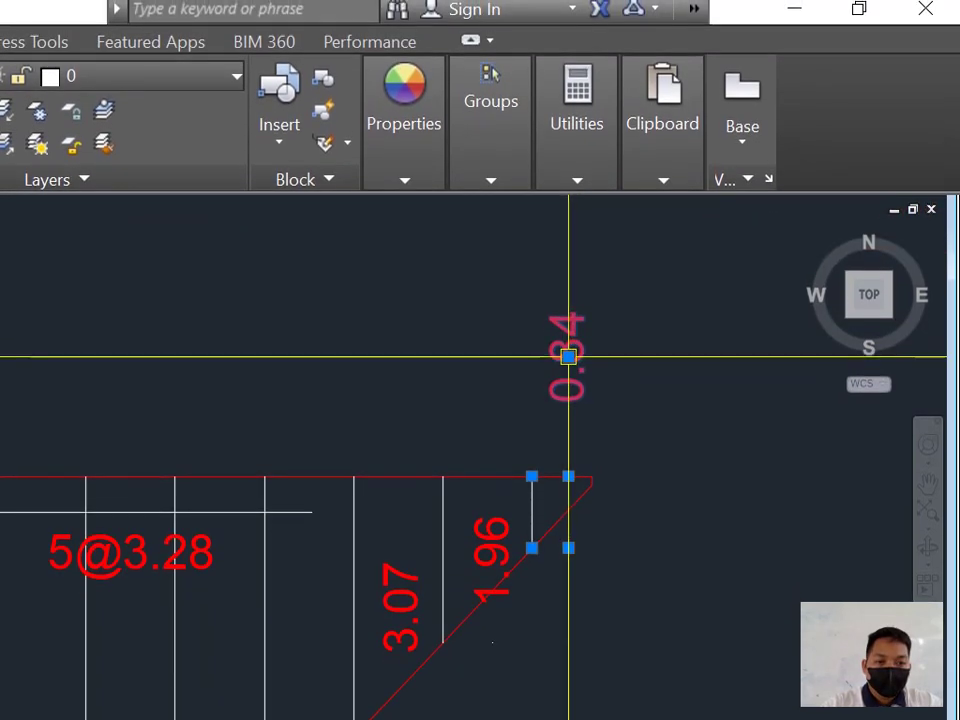
left_click(567, 365)
scroll(578, 509, "up", 2)
left_click(570, 356)
scroll(570, 356, "down", 4)
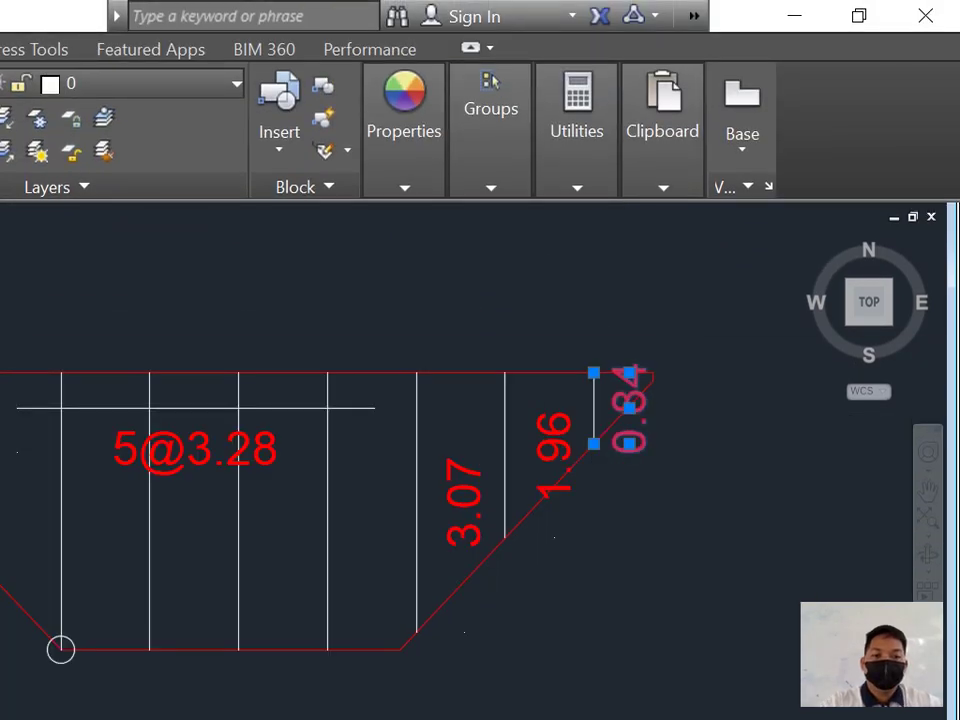
key("Escape")
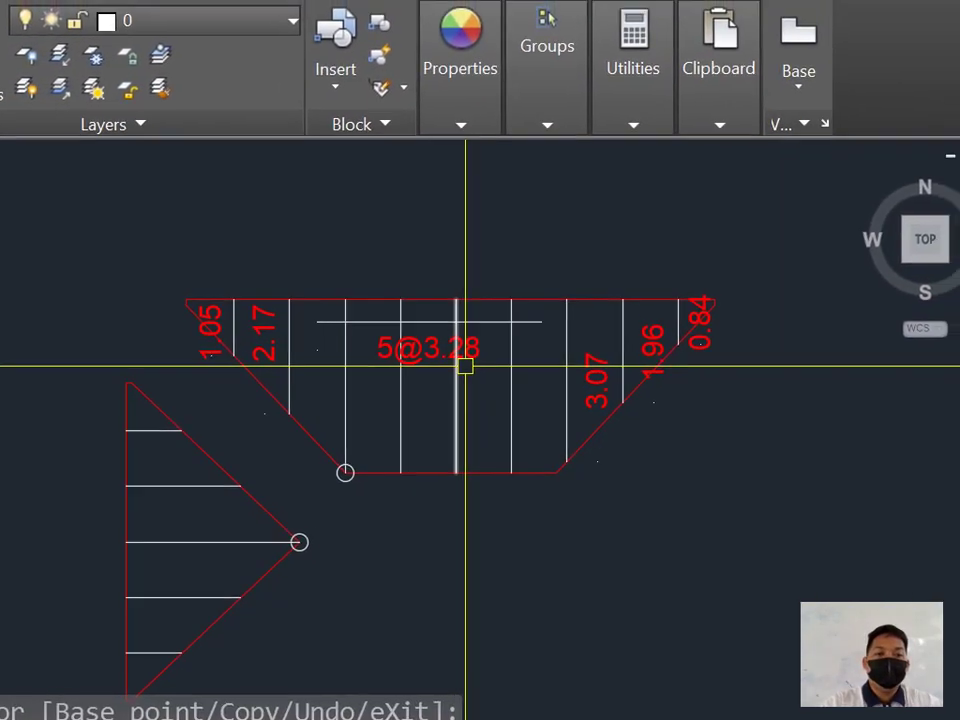
Step: Bring the dimensions at the trapezoid's left end into view, and open a blank workbook in Excel
scroll(398, 358, "up", 2)
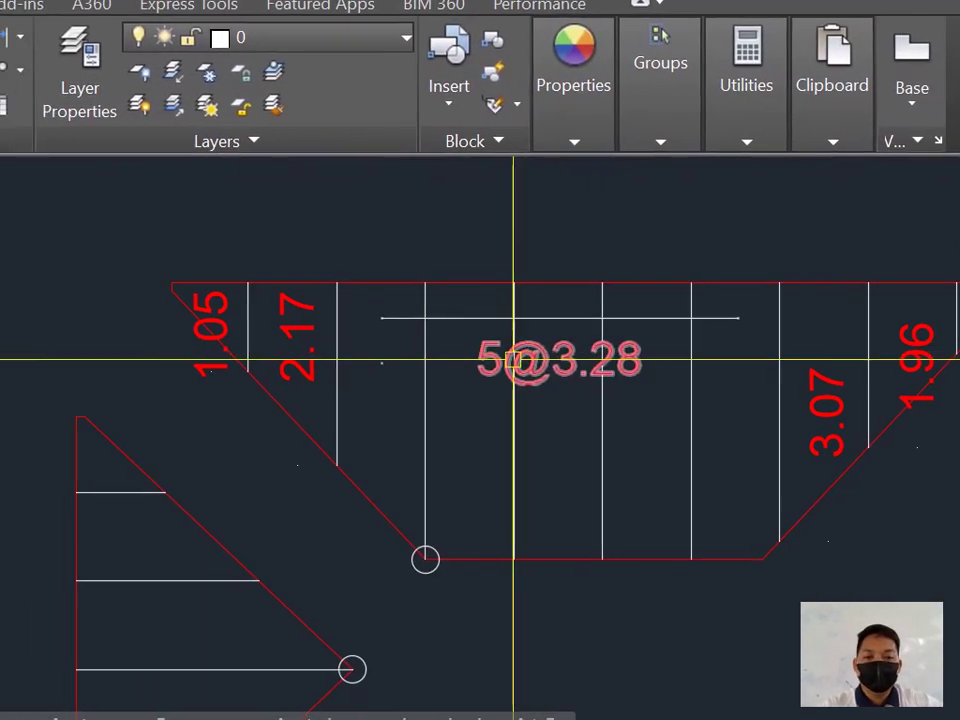
mouse_move(400, 361)
middle_mouse_down()
mouse_move(300, 273)
mouse_move(270, 328)
middle_mouse_up()
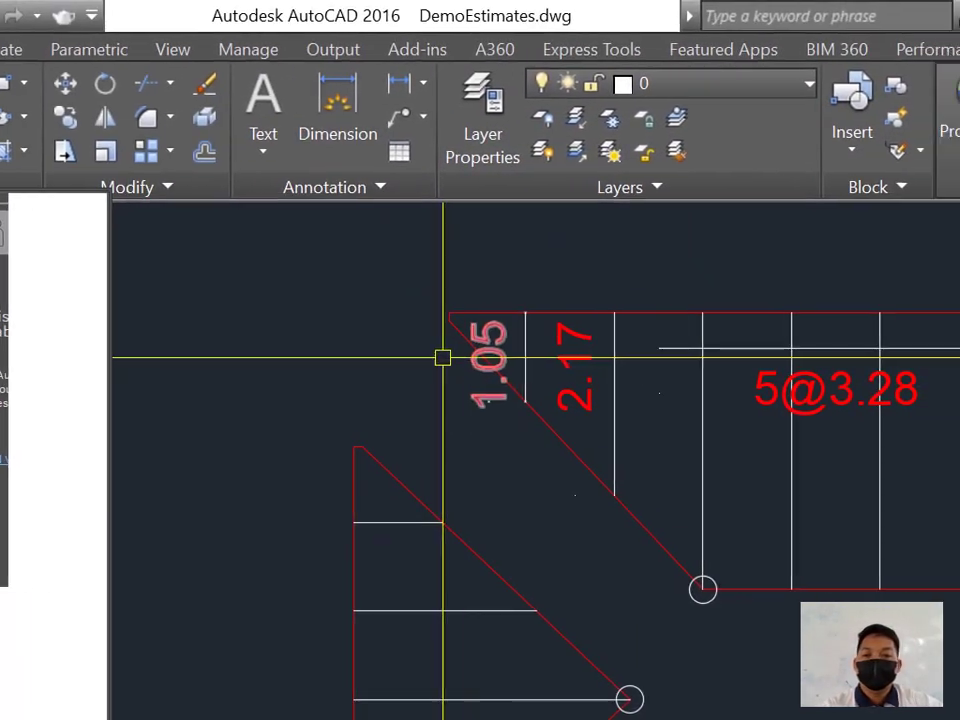
scroll(198, 275, "up", 4)
scroll(198, 275, "down", 2)
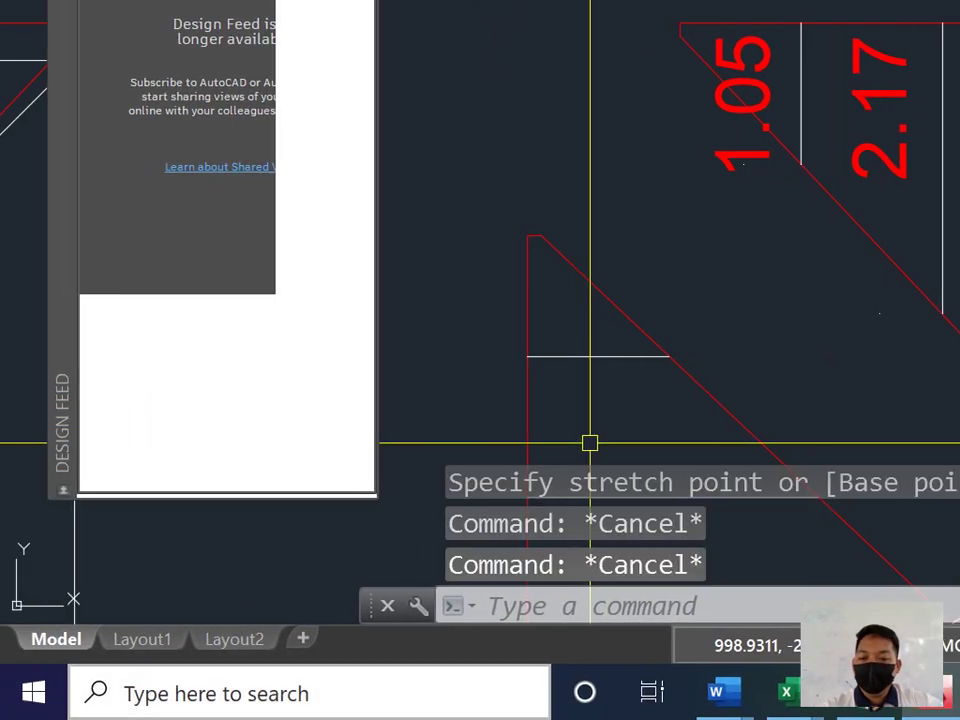
left_click(216, 693)
type("excel")
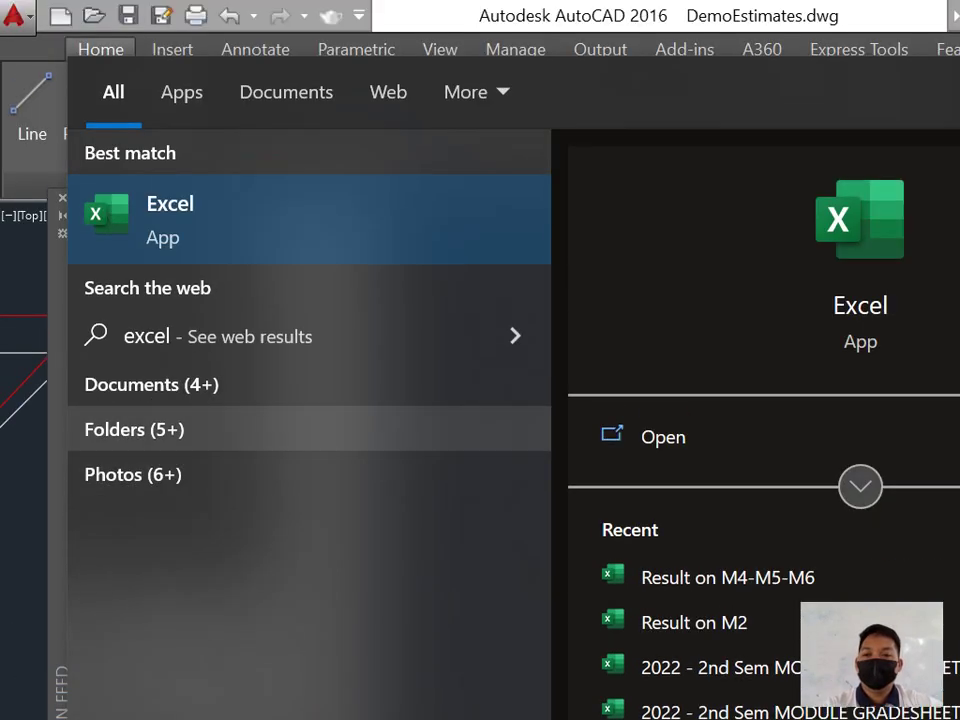
key("Escape")
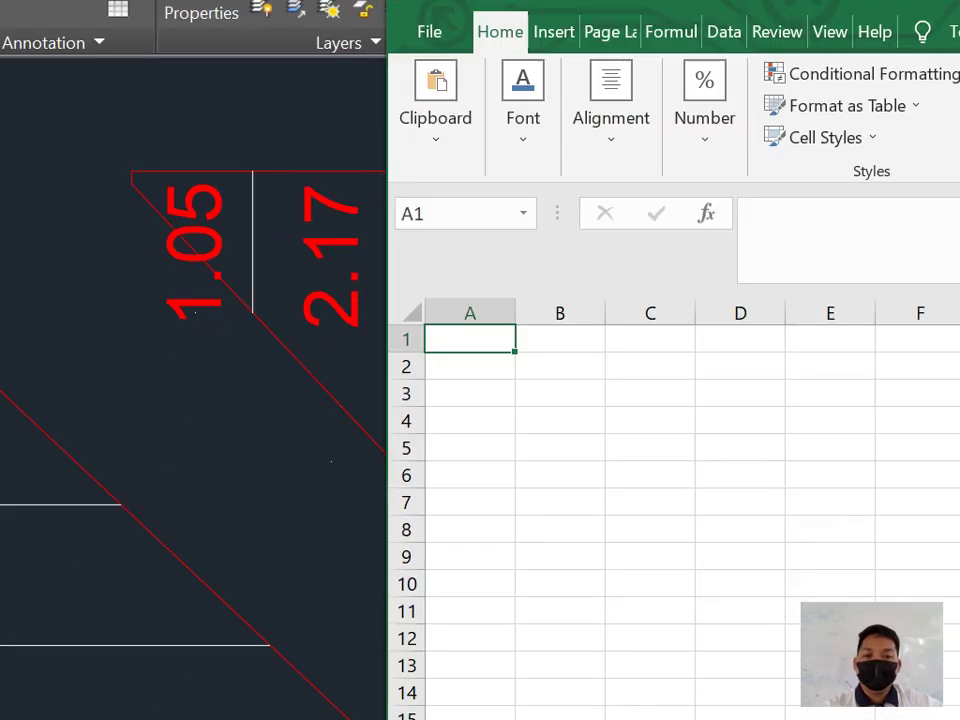
Step: Enter the left-end line lengths 1.05 and 2.17 in cells B3 and B4
left_click(470, 393)
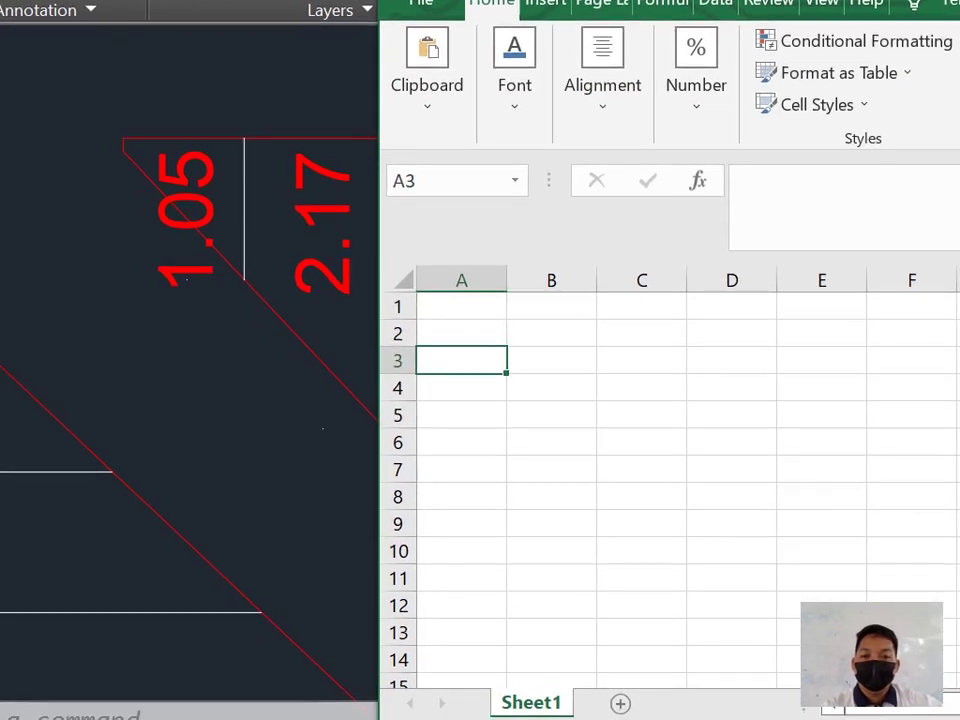
left_click(551, 360)
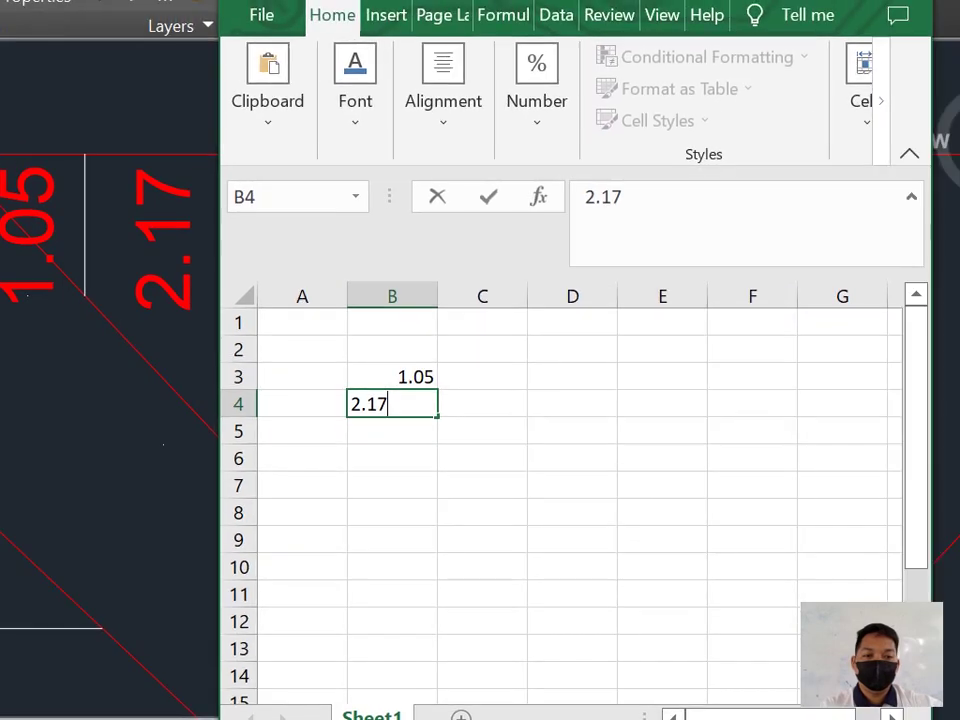
left_click(550, 436)
Step: Total the left-end line lengths in cell B5 with a SUM of B3:B4
left_click_drag(460, 354, 460, 381)
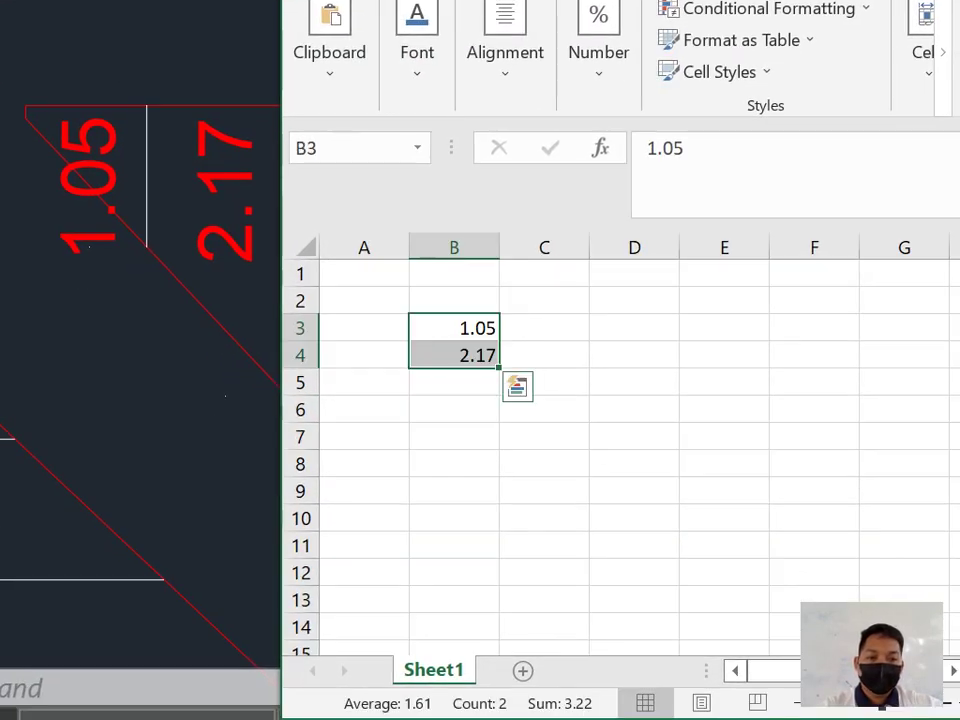
left_click(454, 382)
type("=su")
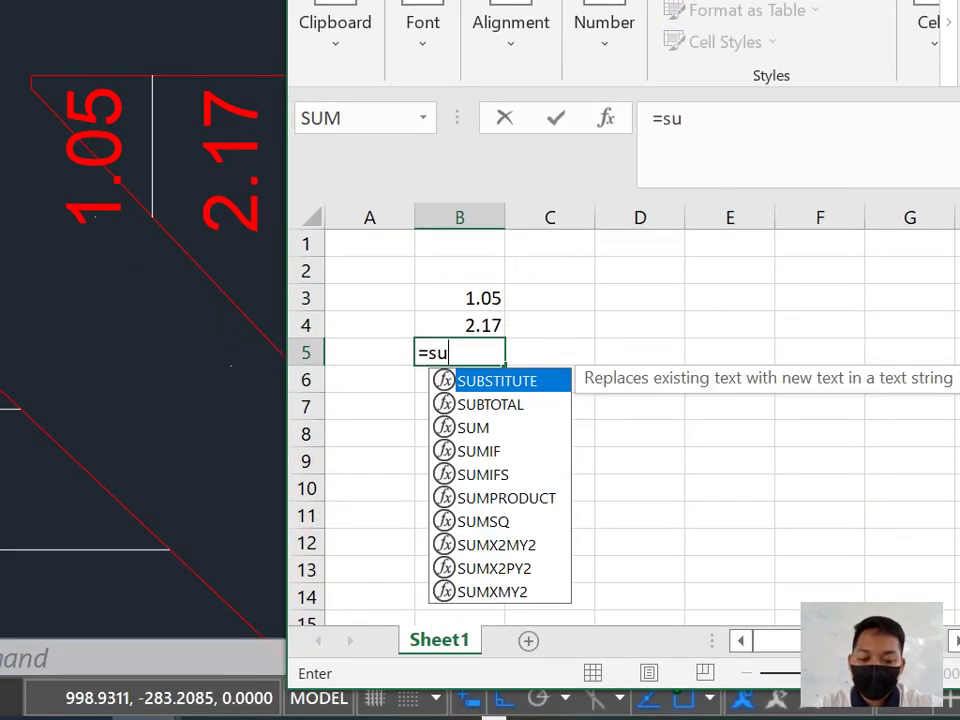
type("m(")
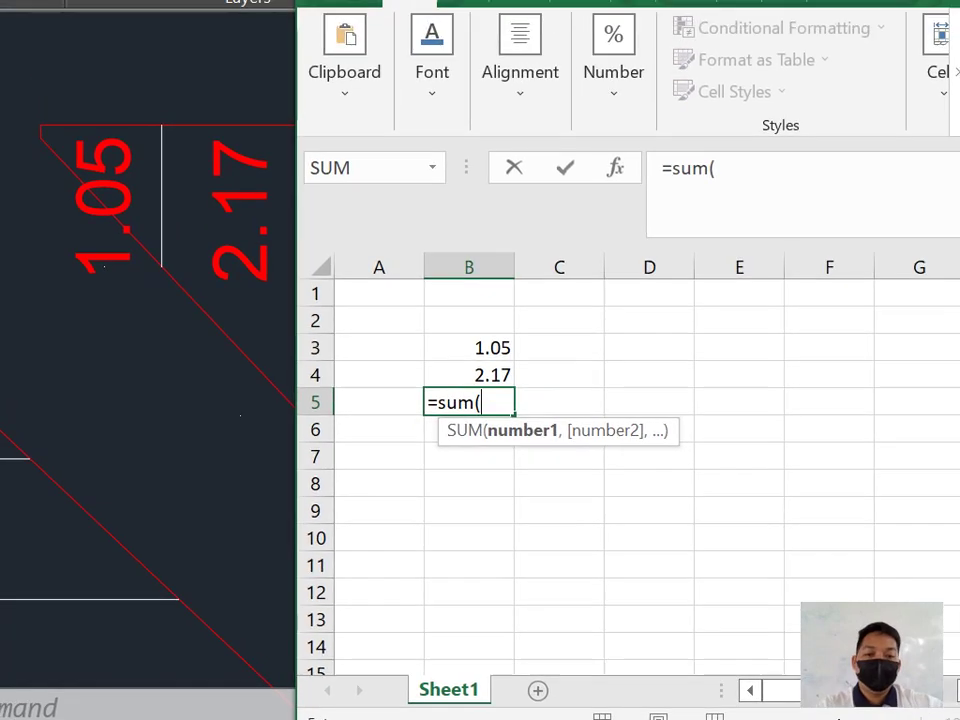
left_click_drag(460, 298, 462, 325)
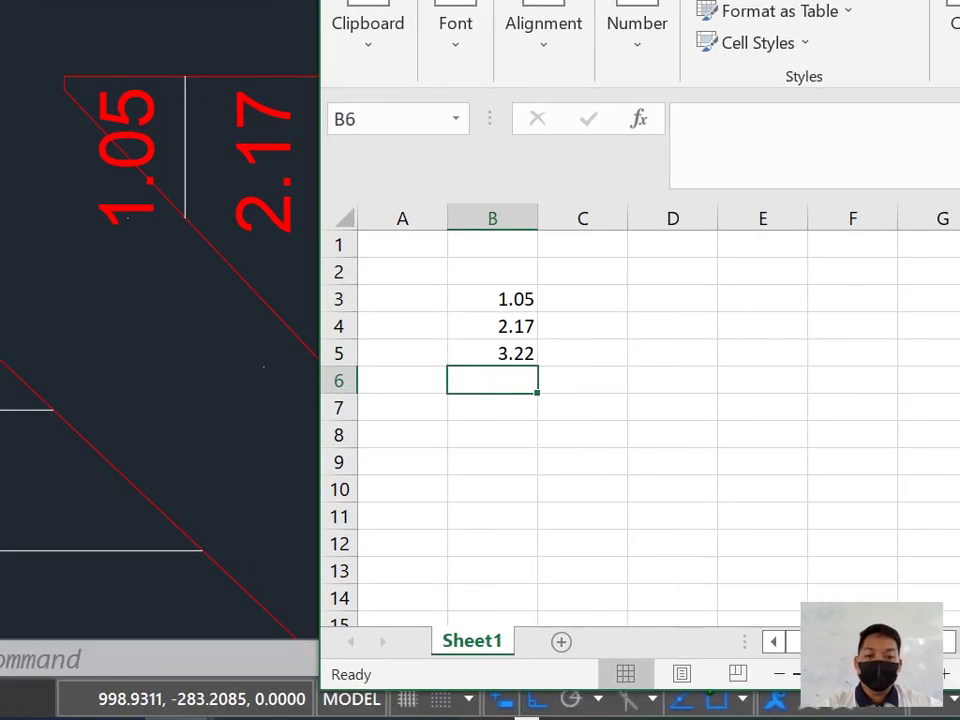
left_click(463, 389)
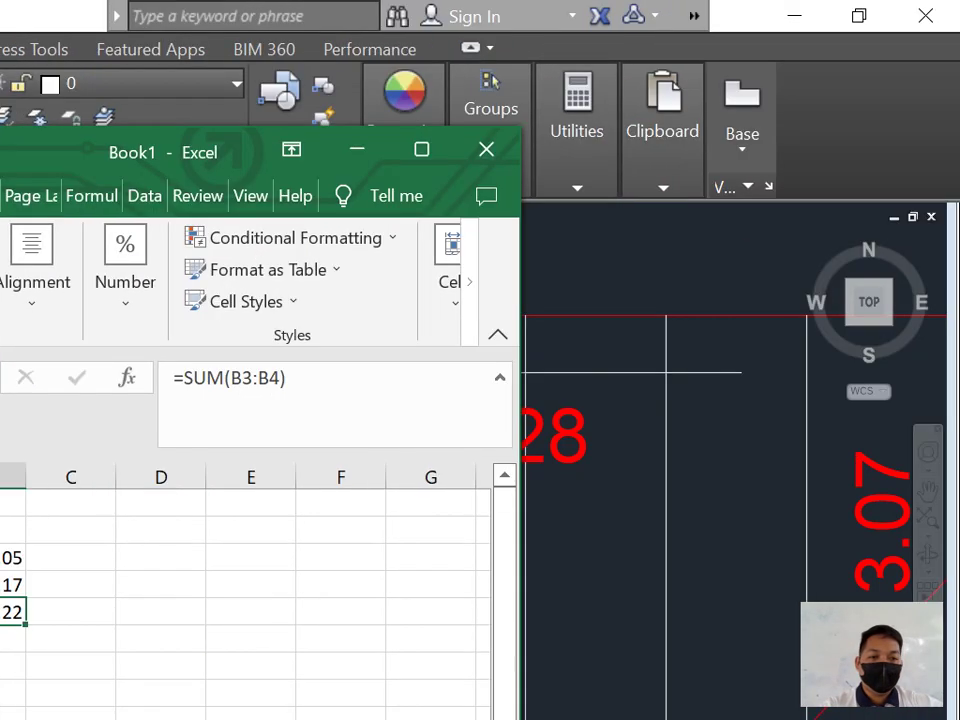
Step: Check the right-end dimensions in the AutoCAD drawing and enter 3.07, 1.96 and 0.84 in cells E3 to E5 of the Excel sheet
key("alt+Tab")
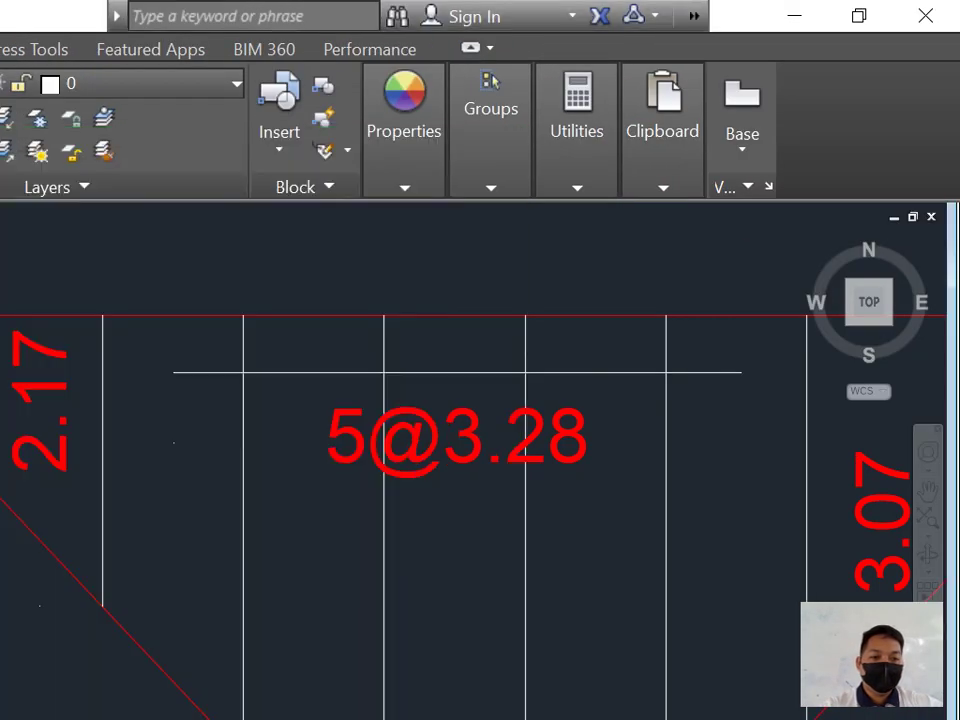
middle_click_drag(669, 358, 480, 358)
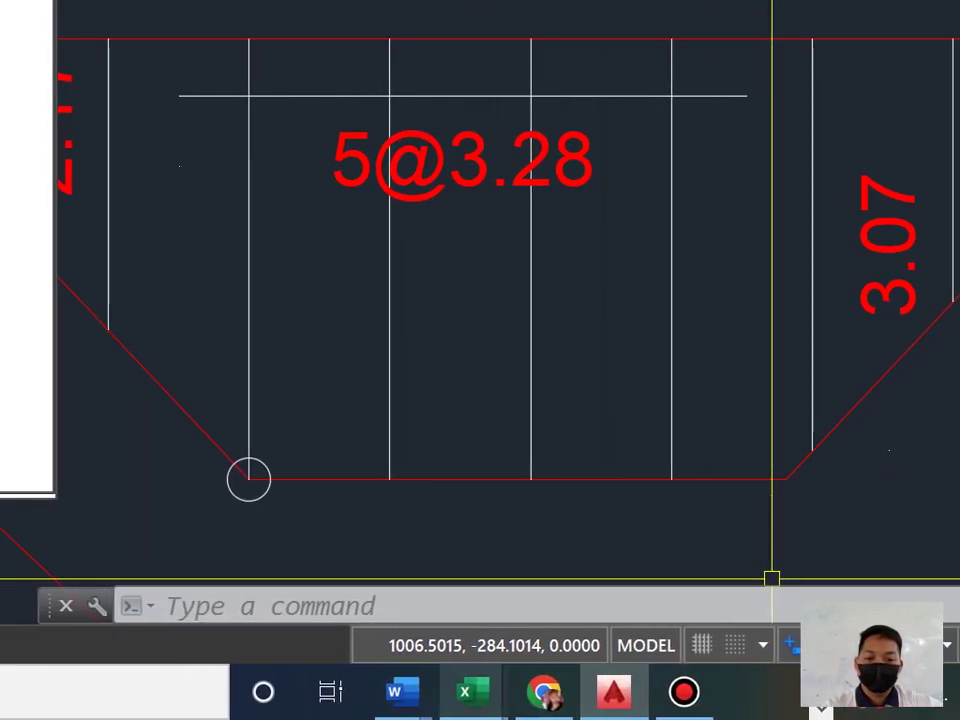
mouse_move(473, 691)
left_click(782, 550)
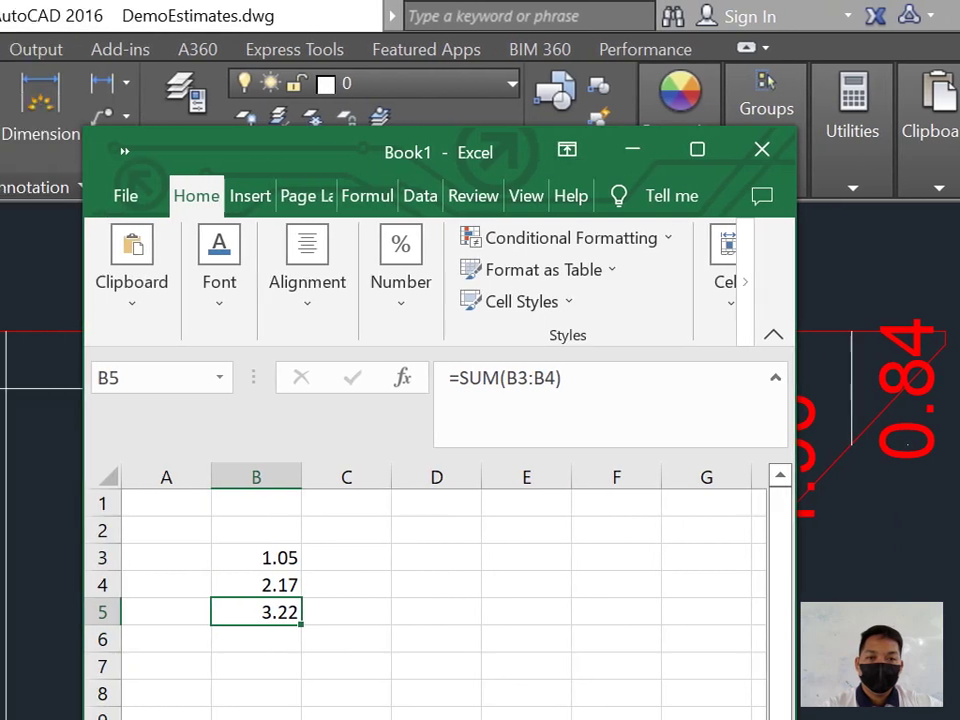
left_click_drag(303, 150, 183, 148)
left_click(491, 369)
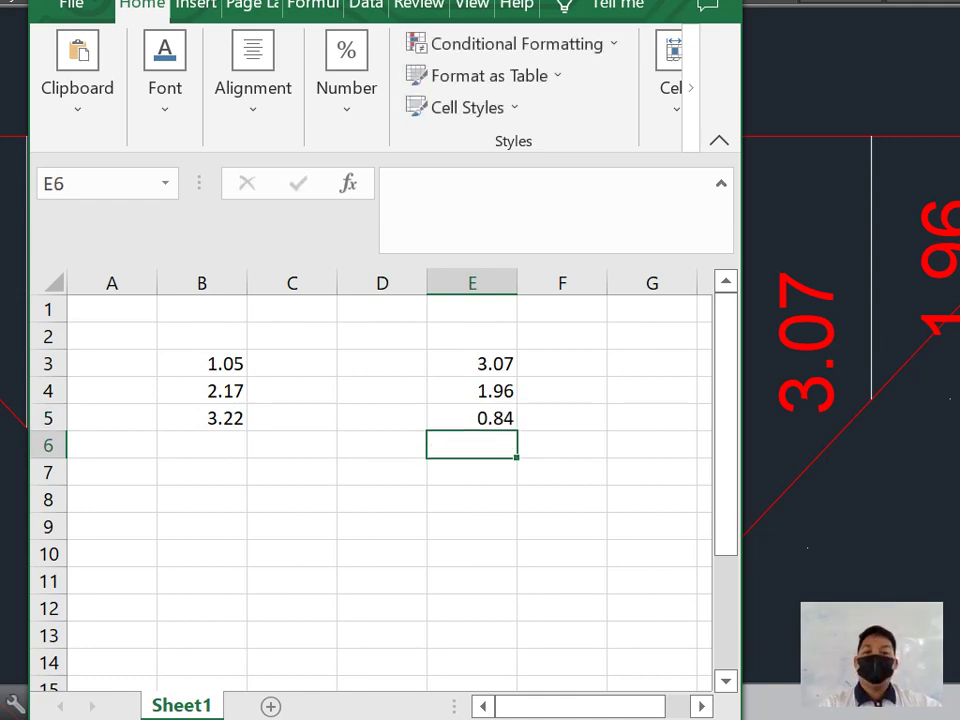
Step: Total the right-end line lengths in cell E6 with a SUM of E3:E5
left_click_drag(472, 364, 474, 420)
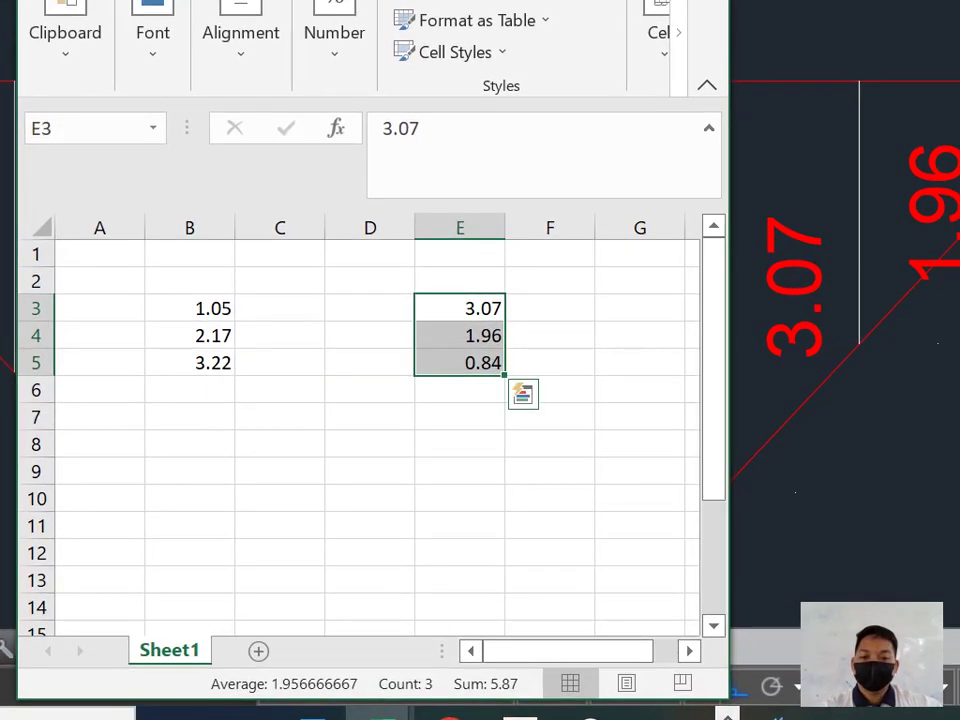
left_click(460, 390)
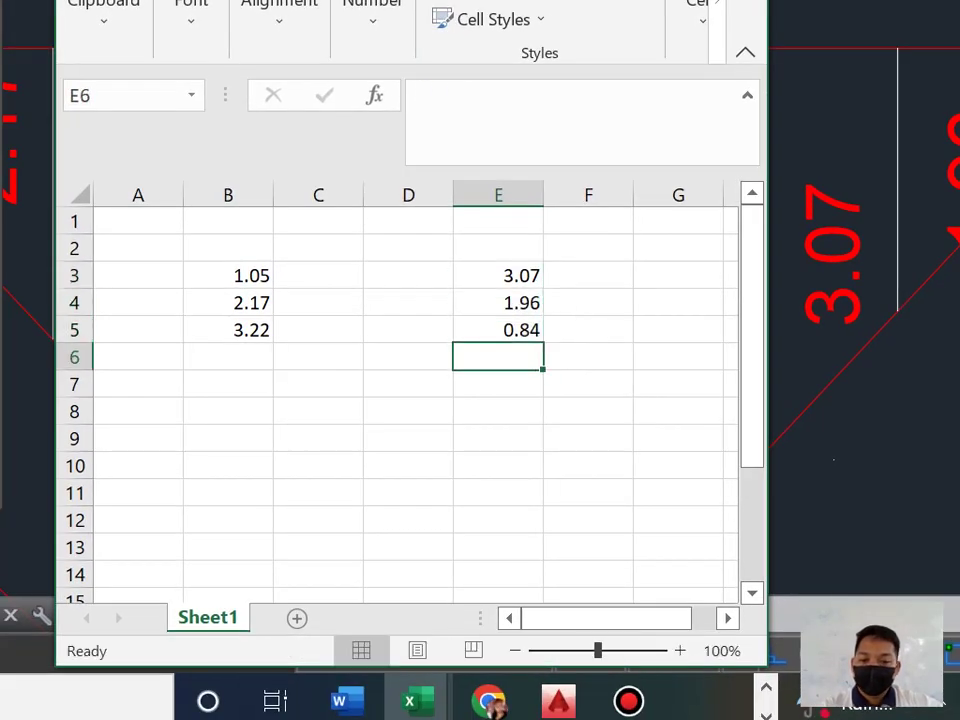
type("=su")
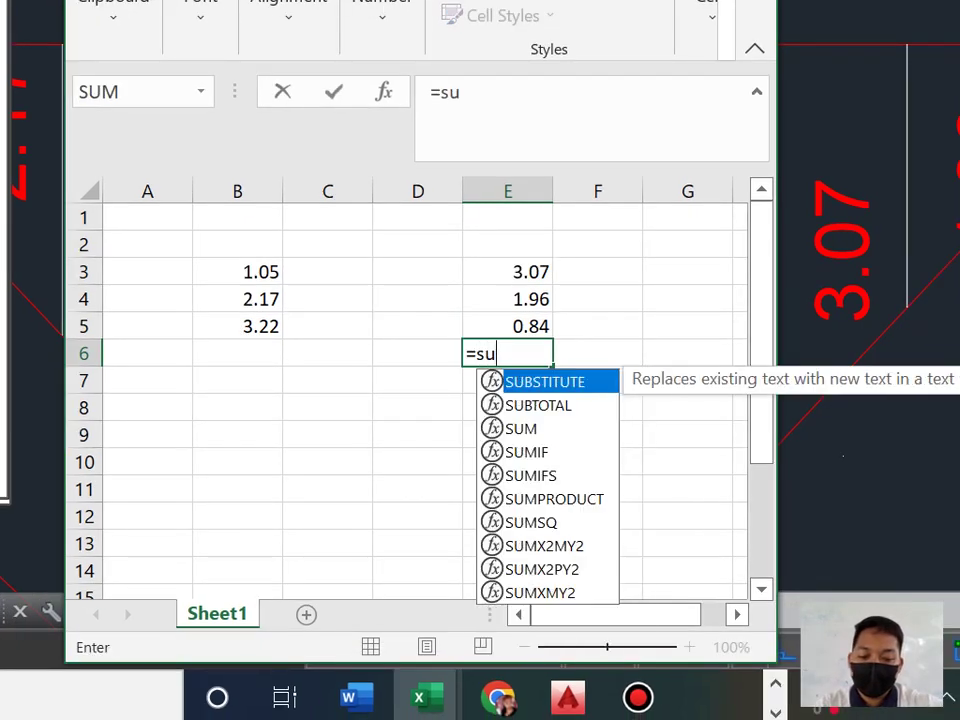
type("m(")
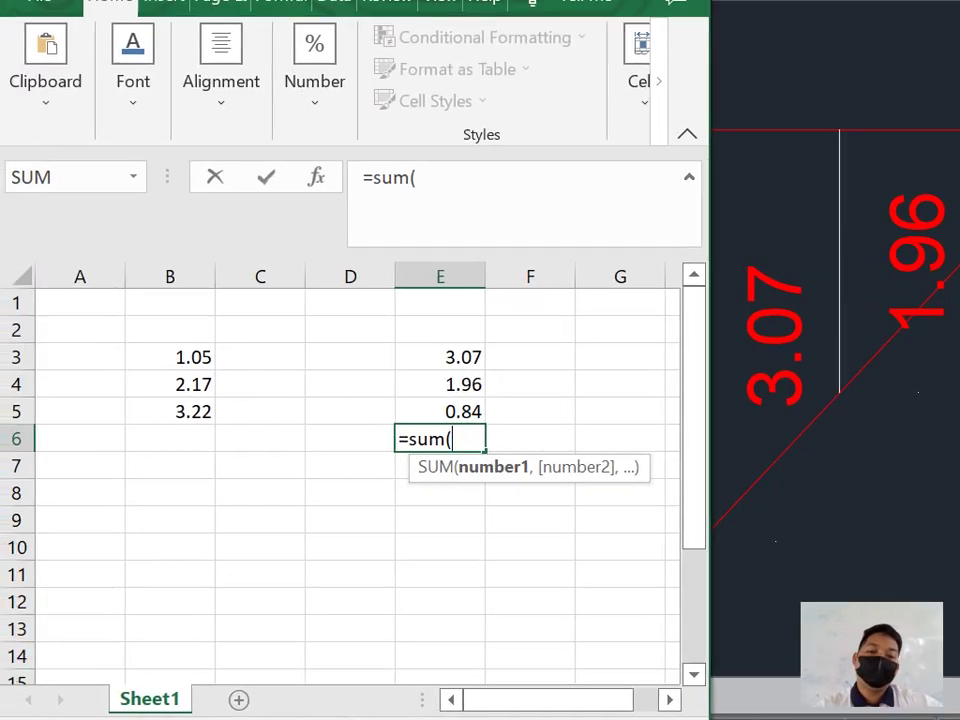
left_click_drag(507, 272, 507, 326)
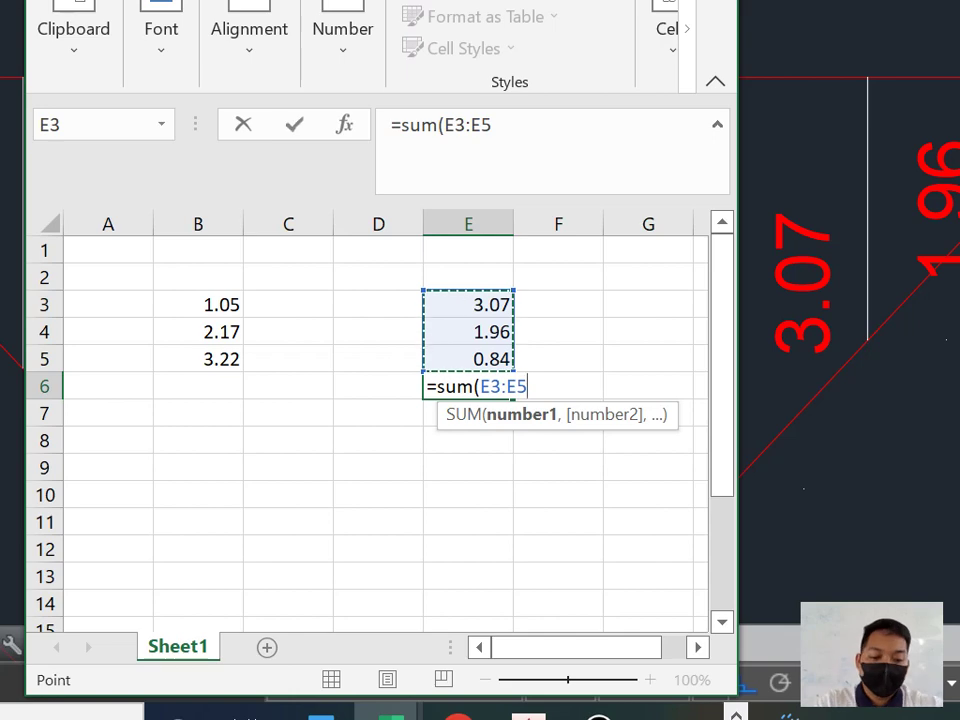
key("Return")
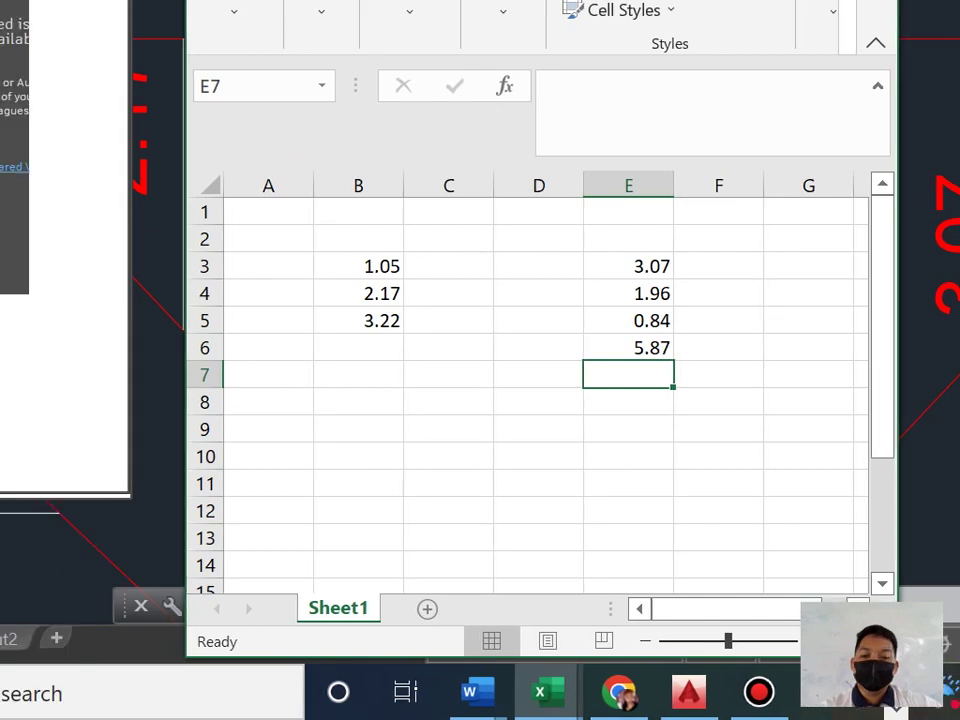
Step: Combine both end totals in cell C8 with the formula =B5+E6
left_click(448, 401)
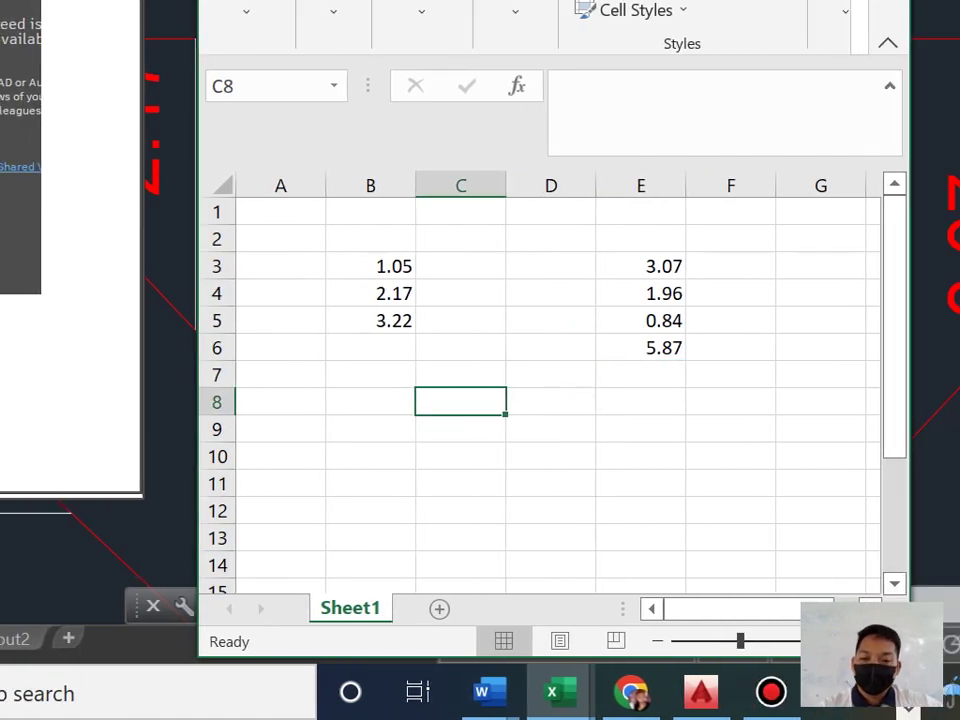
type("=")
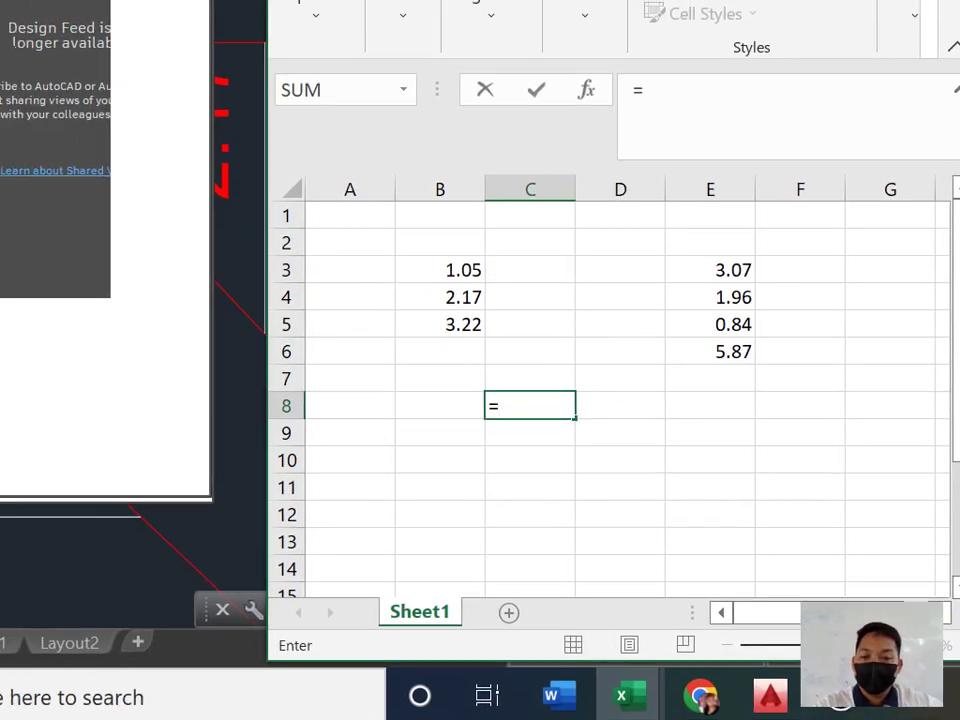
left_click(370, 320)
type("+")
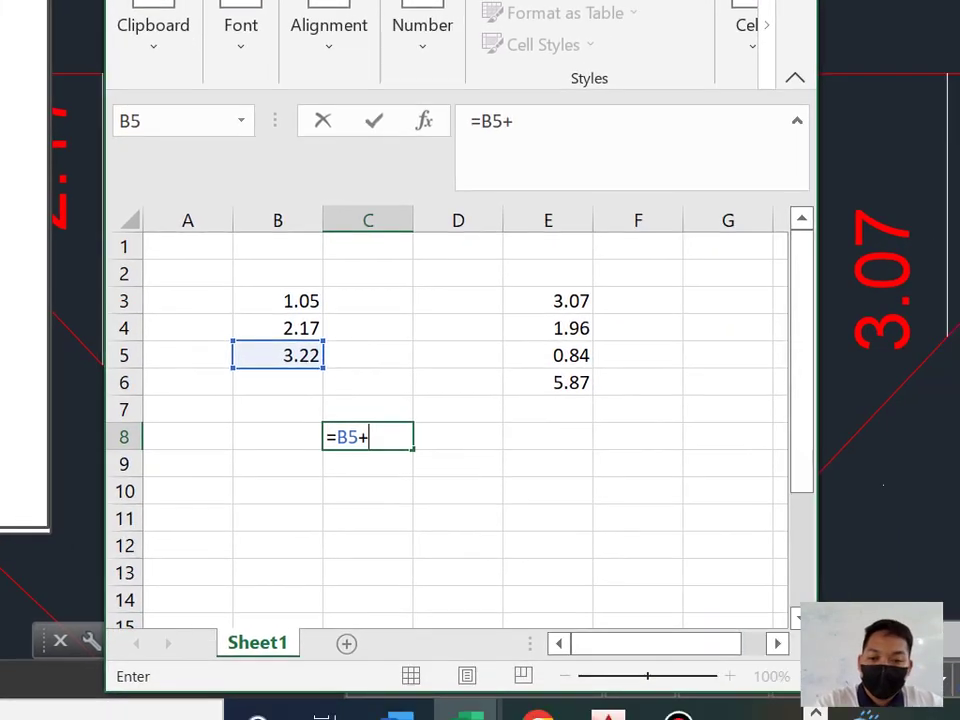
left_click(724, 387)
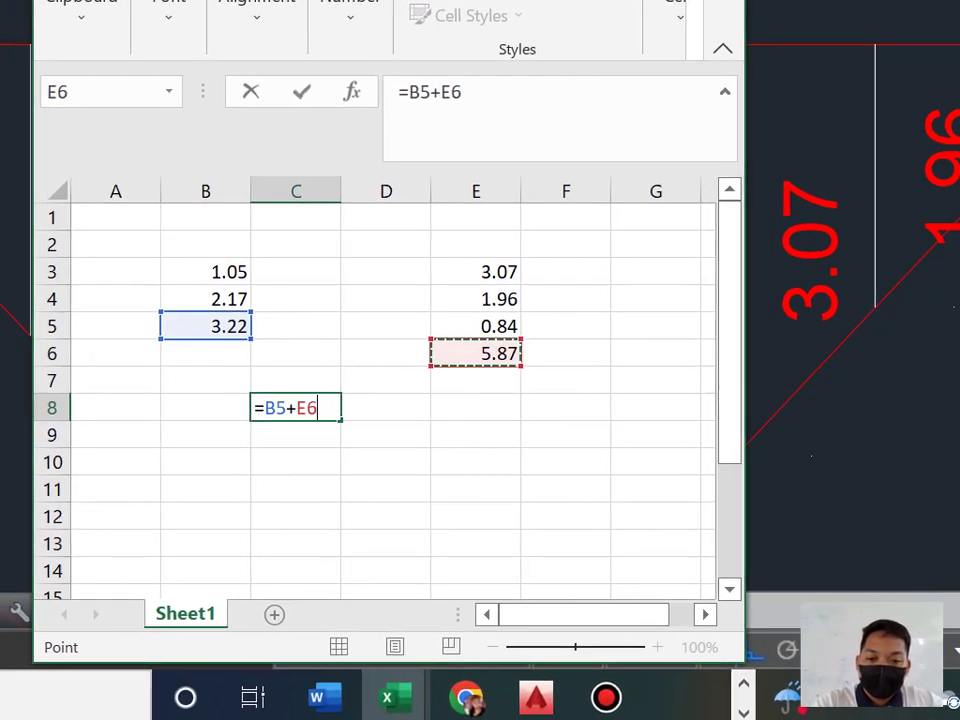
key("Return")
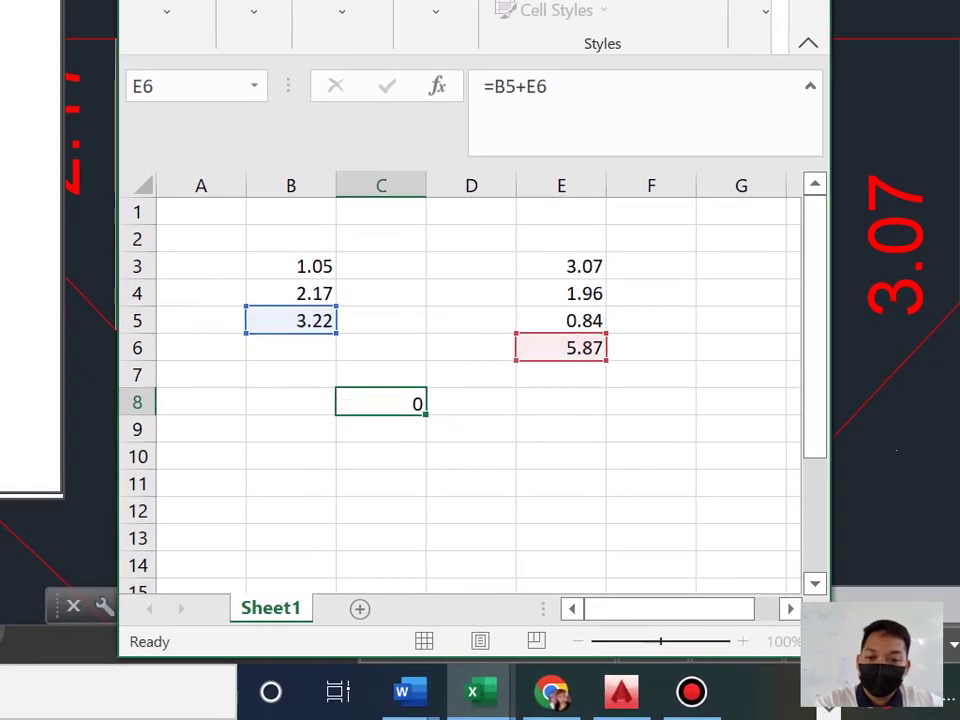
left_click(449, 402)
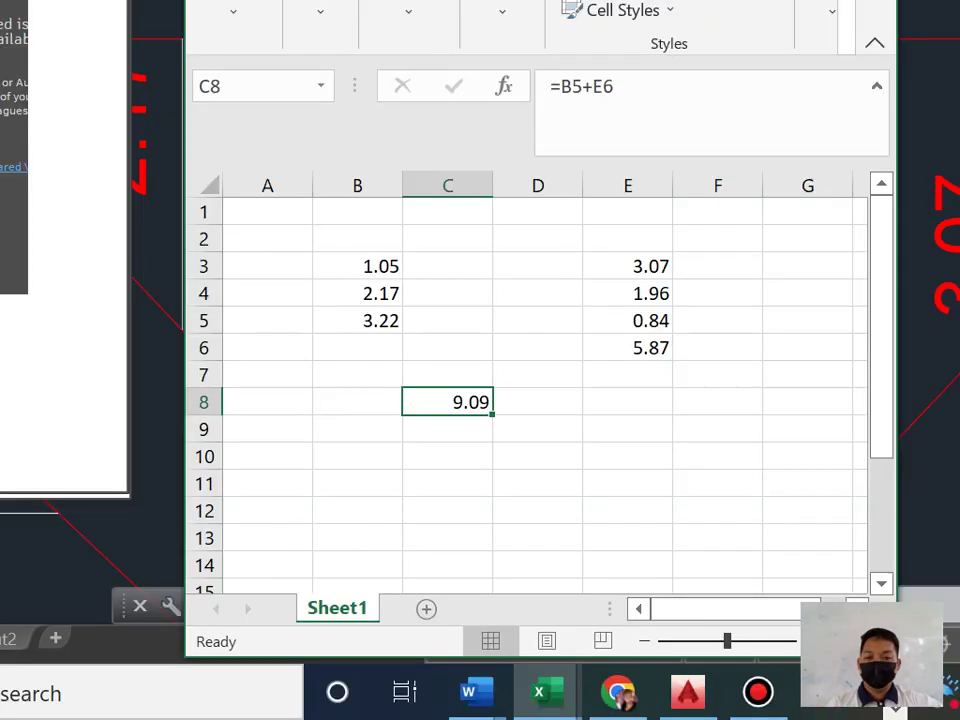
left_click(570, 429)
left_click(445, 402)
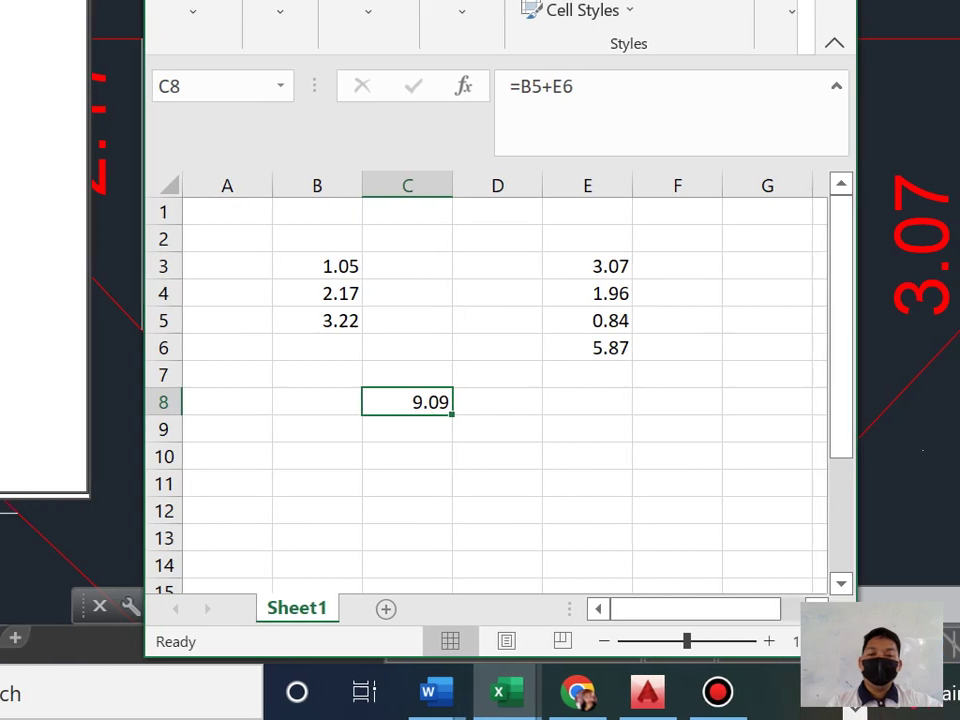
Step: Enter 600 in cell D8 beside the combined end total
left_click(497, 402)
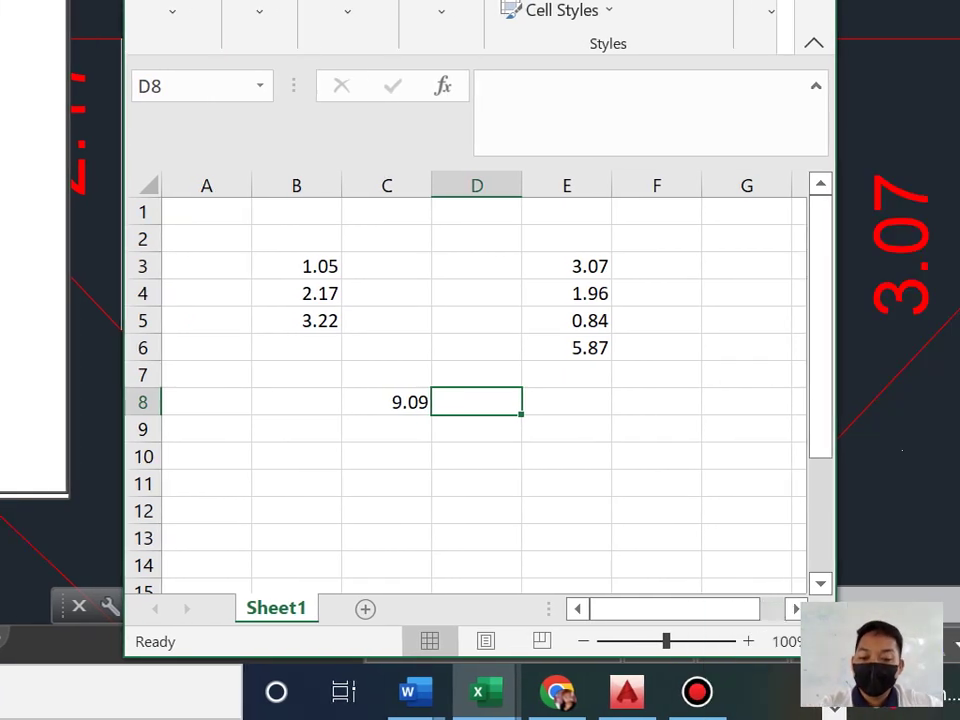
key("F2")
type("0")
key("Return")
key("Return")
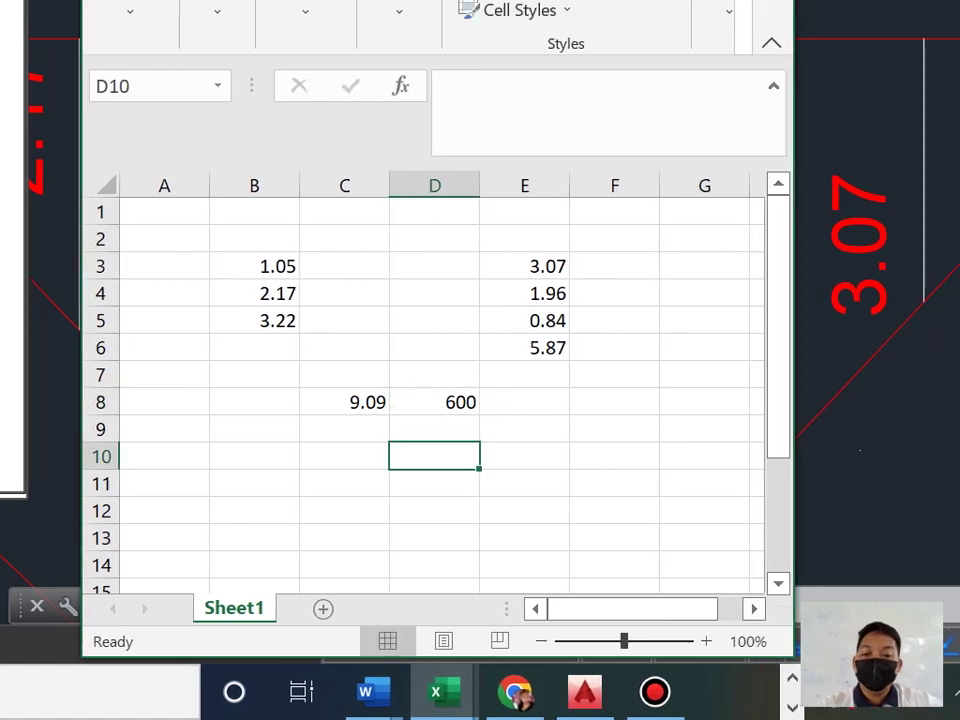
Step: Calculate the product of the combined length and 600 in cell E8 with the formula =C8*D8
left_click(567, 401)
type("=")
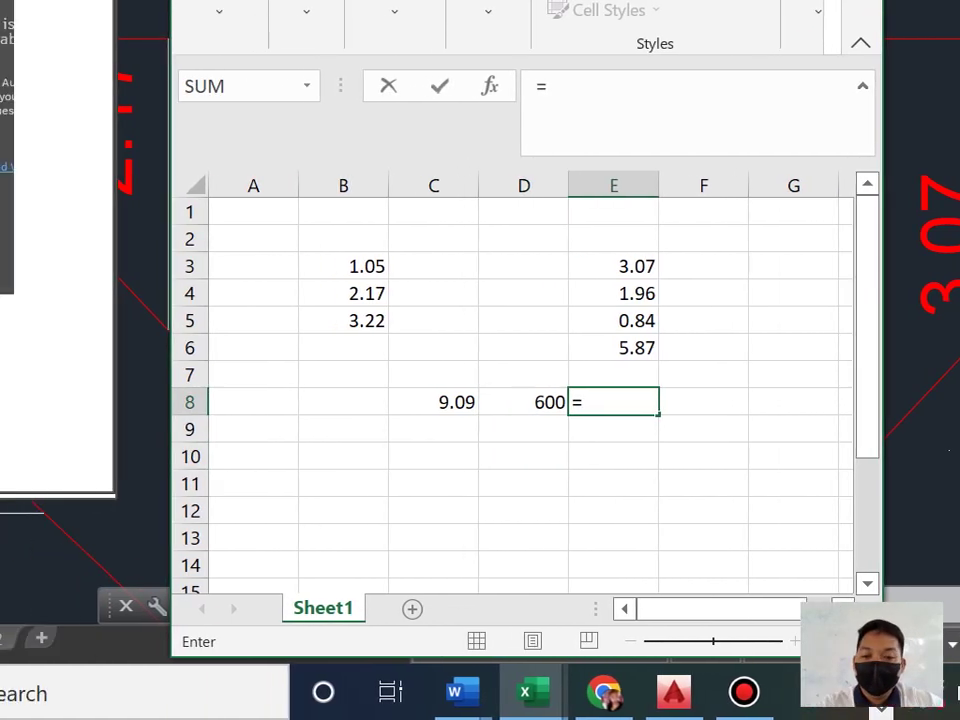
key("Left")
key("Left")
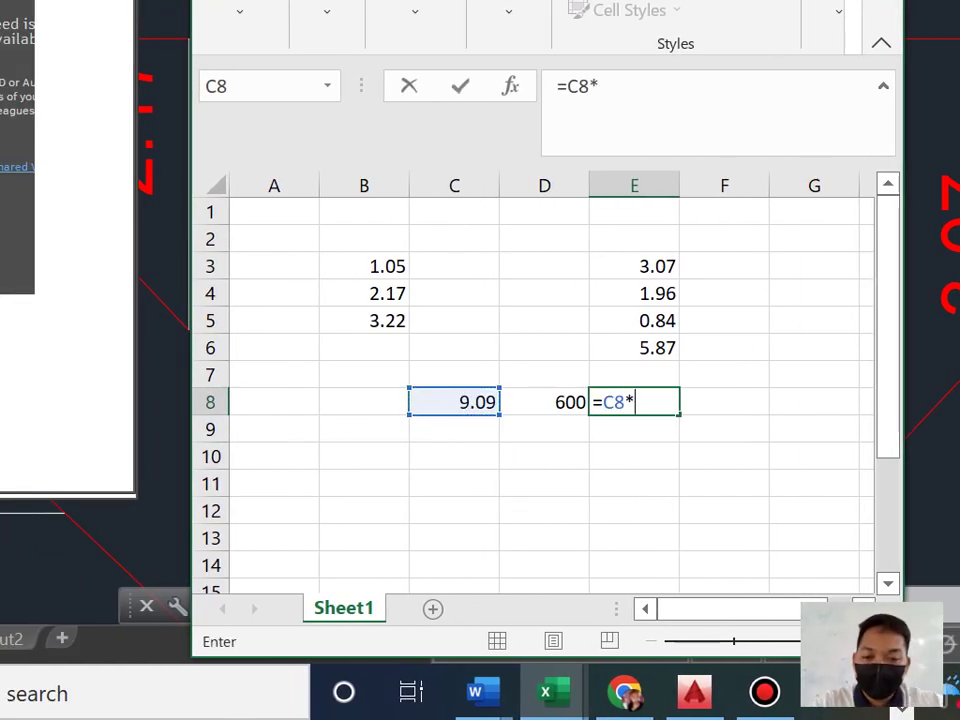
type("*")
key("Left")
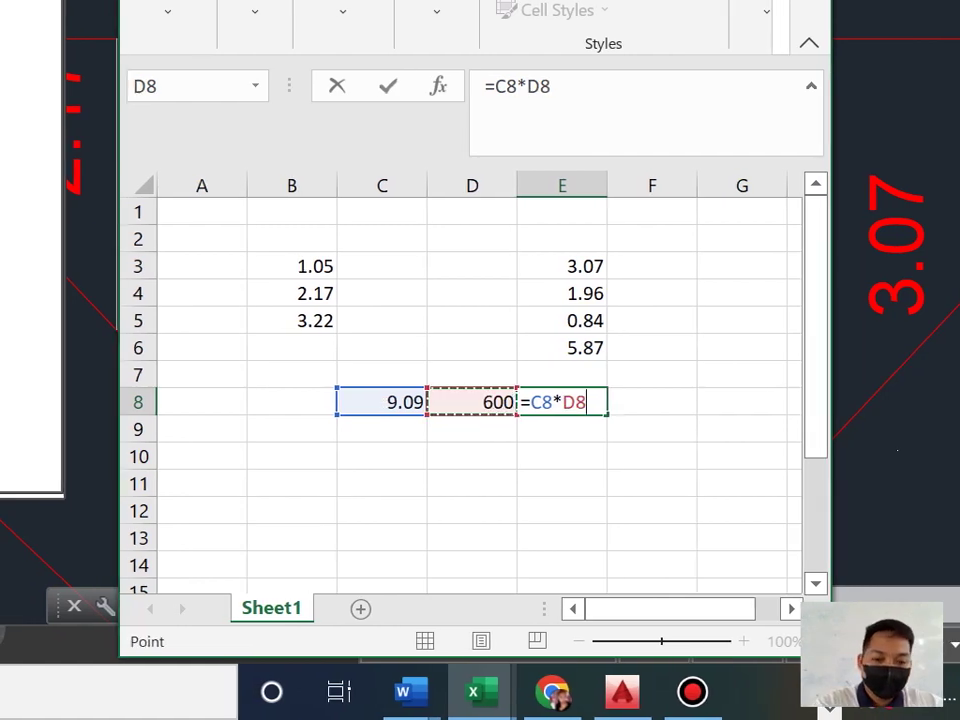
key("Return")
key("Return")
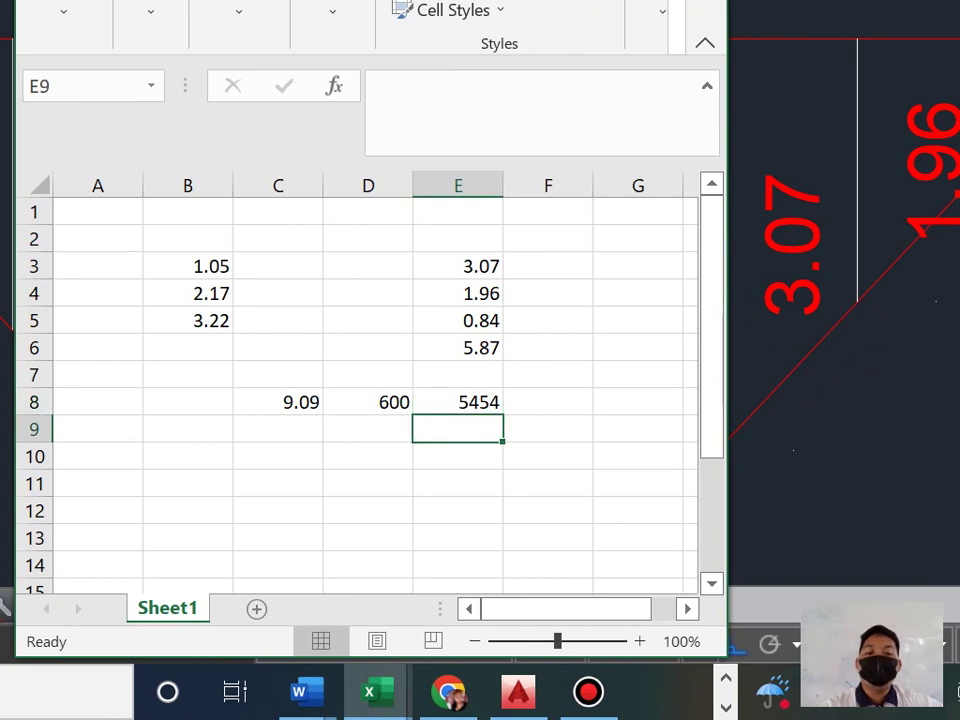
Step: Switch back to the AutoCAD drawing and delete the 1.05 dimension at the trapezoid's left end
left_click(458, 483)
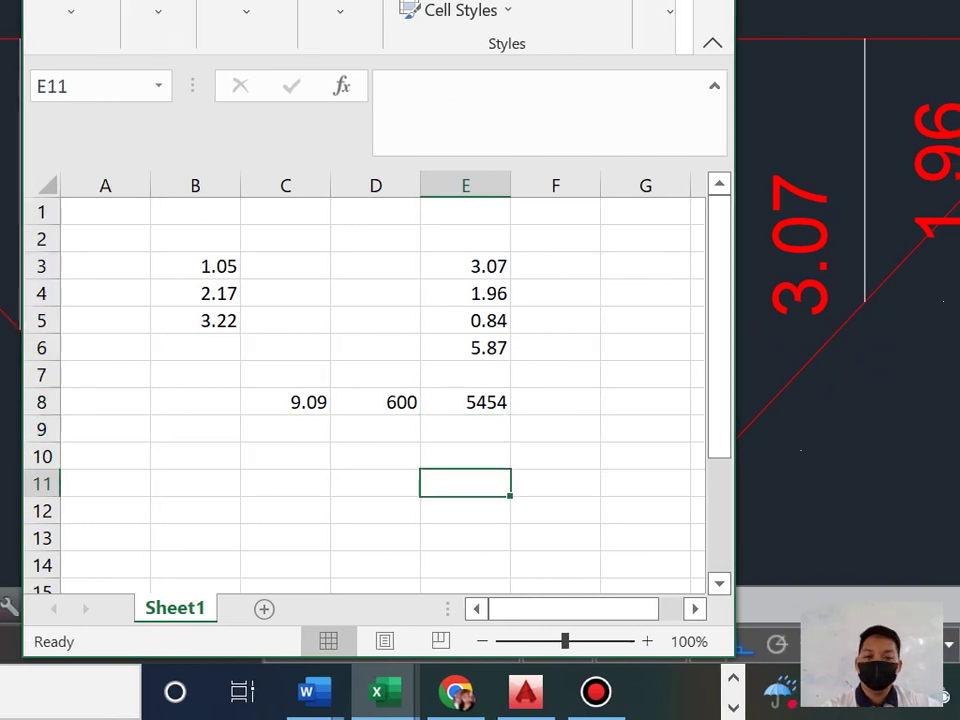
left_click(385, 692)
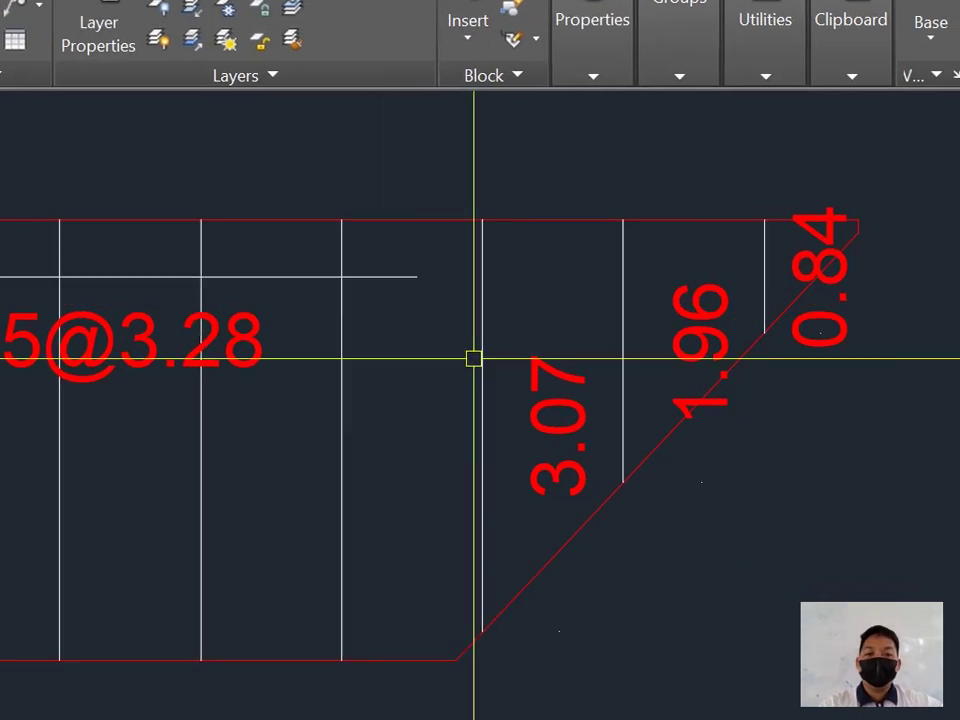
scroll(789, 208, "down", 4)
scroll(160, 318, "up", 6)
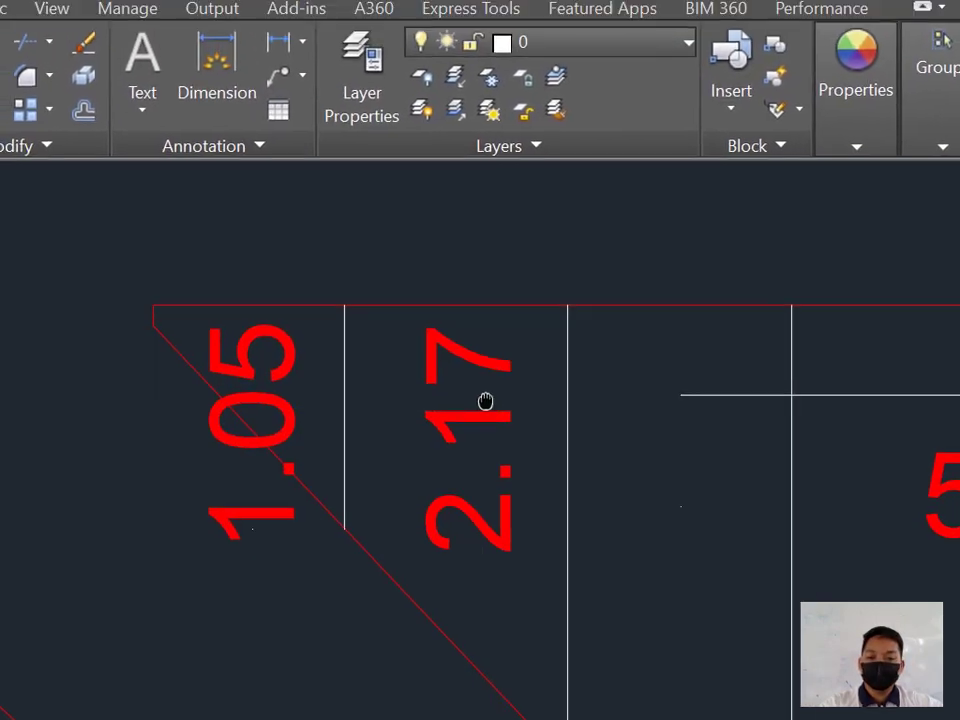
scroll(490, 351, "down", 2)
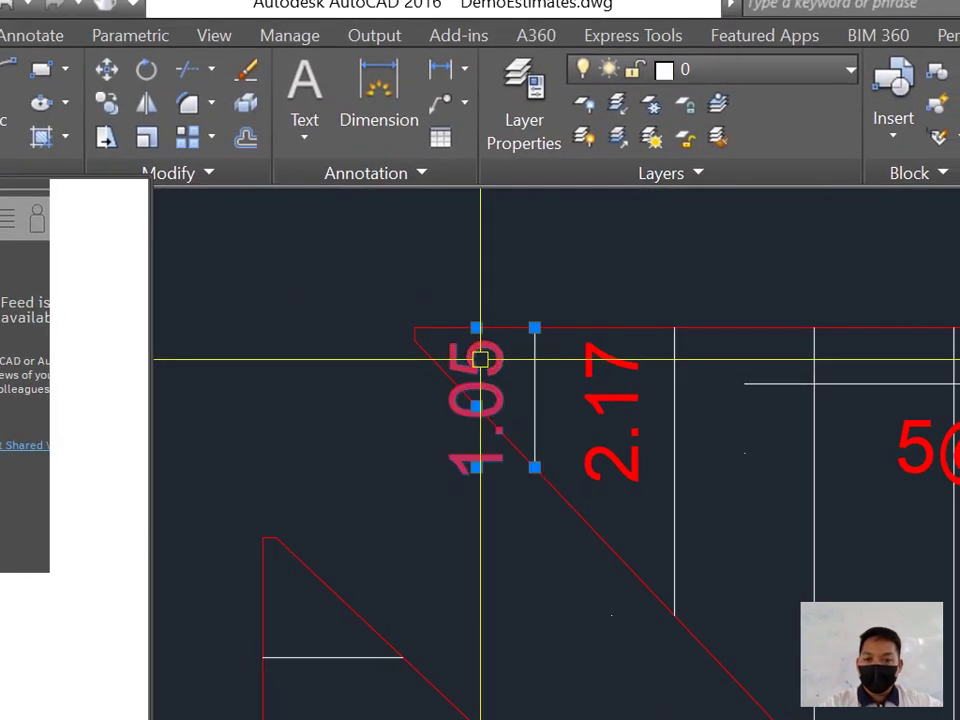
key("Escape")
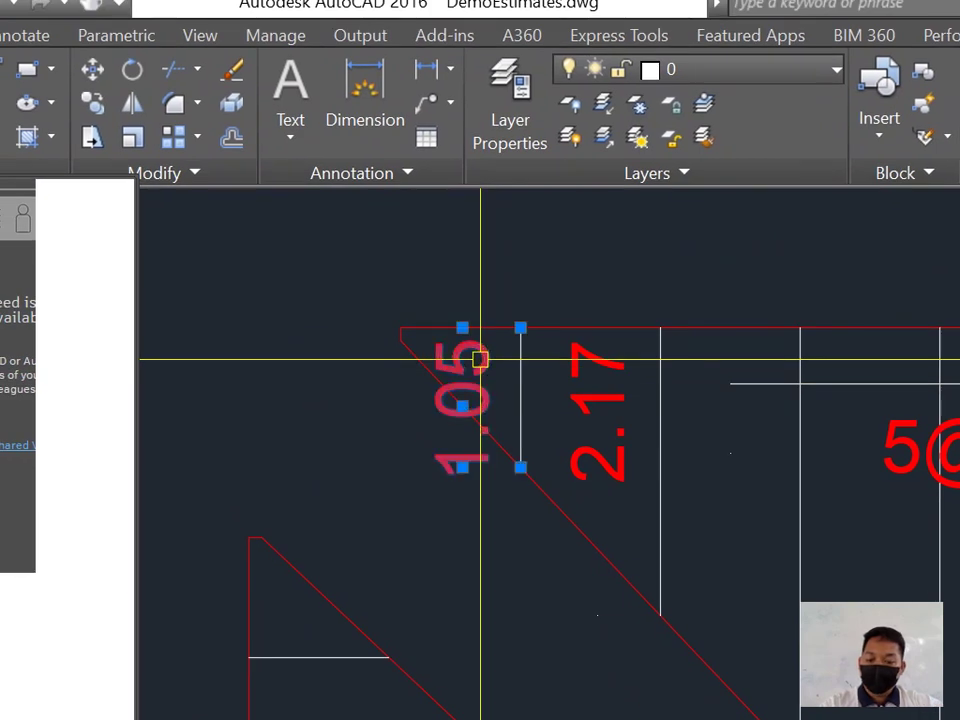
Step: Trace the small corner piece at the trapezoid's left end, up to the first vertical line, with a closed polyline
key("Return")
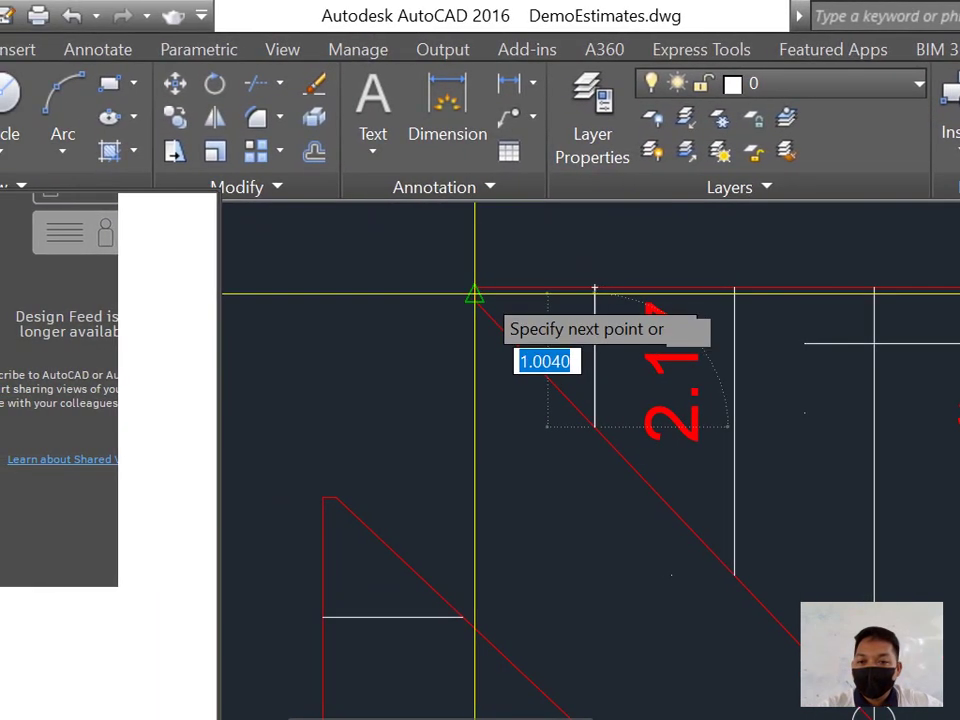
scroll(480, 300, "up", 6)
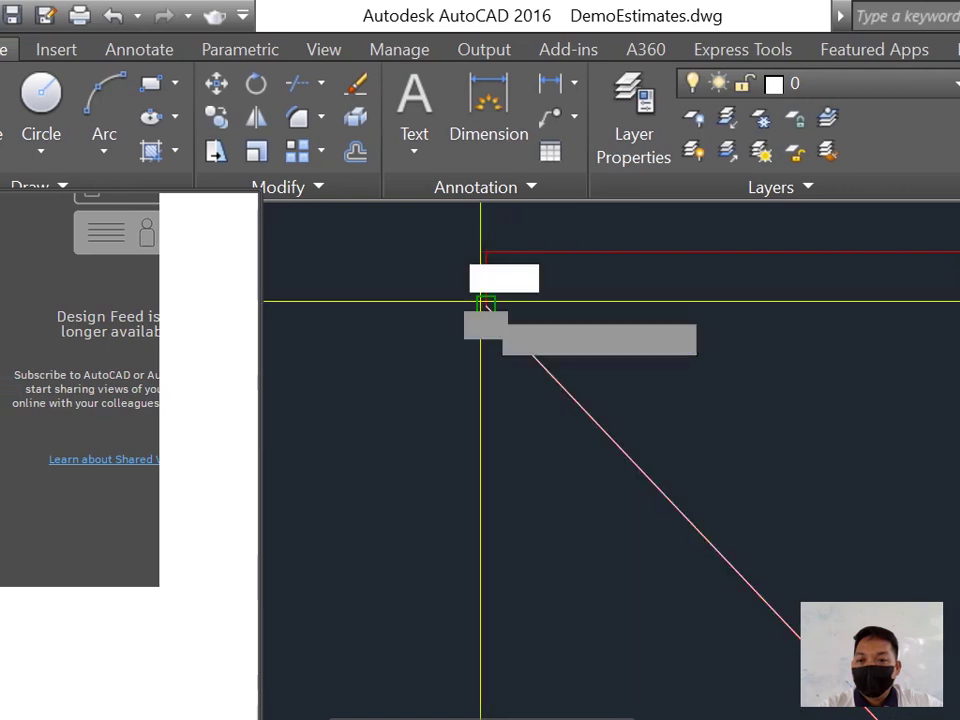
left_click(486, 252)
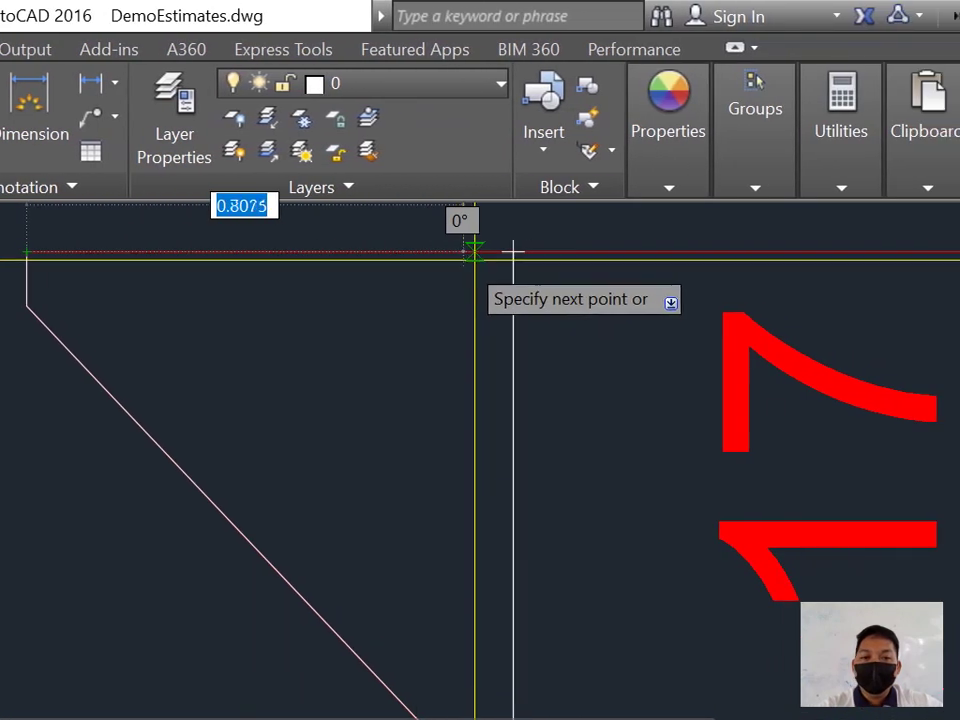
left_click(511, 252)
scroll(475, 303, "down", 6)
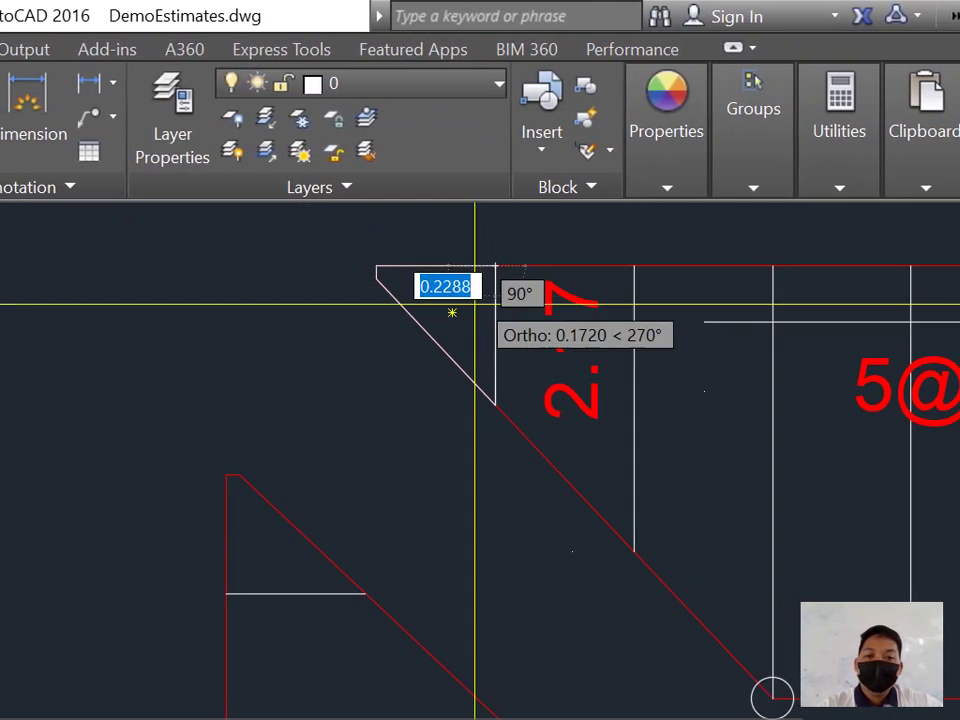
key("Escape")
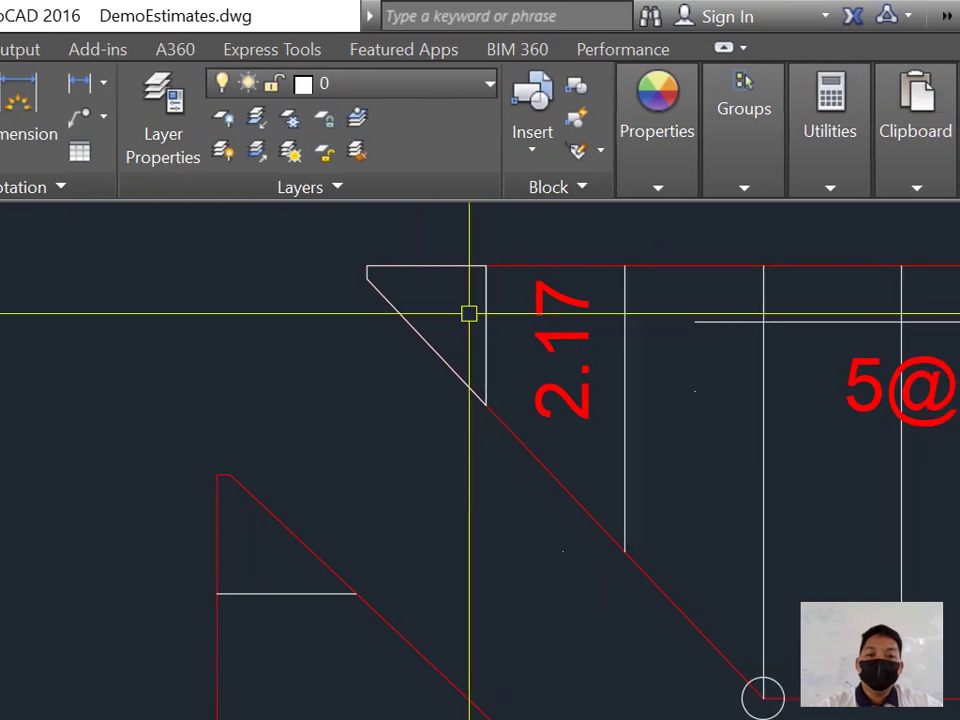
left_click(480, 304)
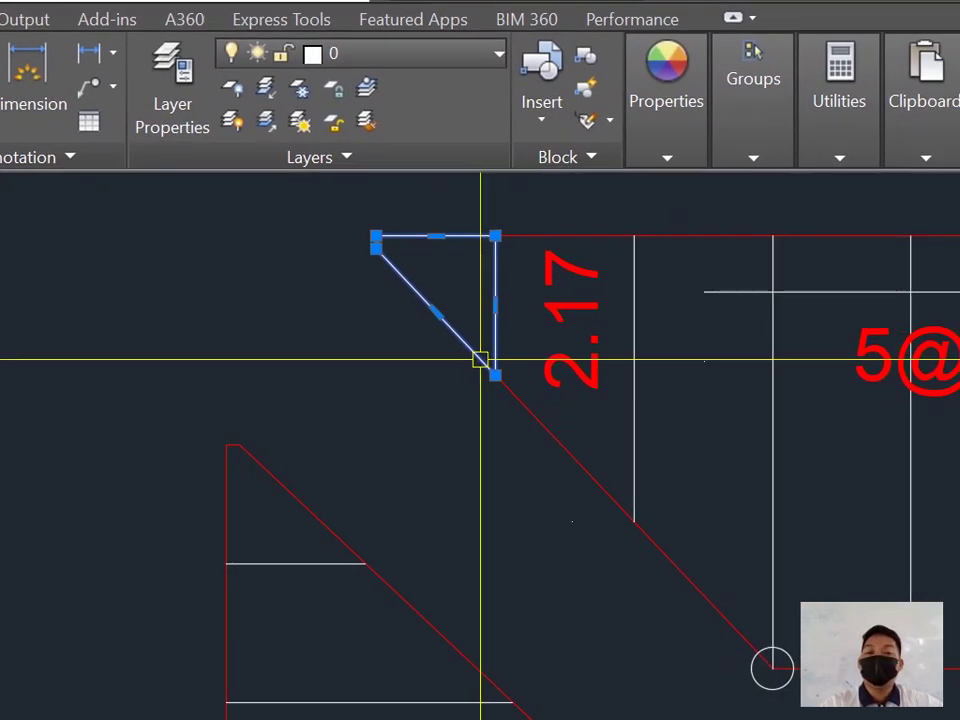
scroll(480, 360, "up", 2)
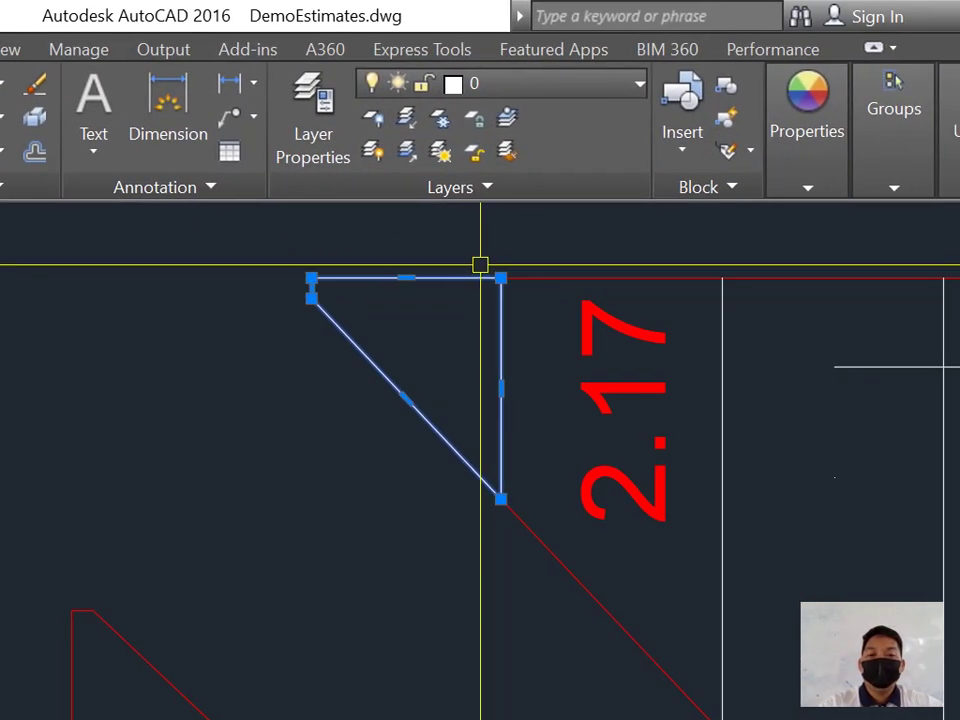
key("Escape")
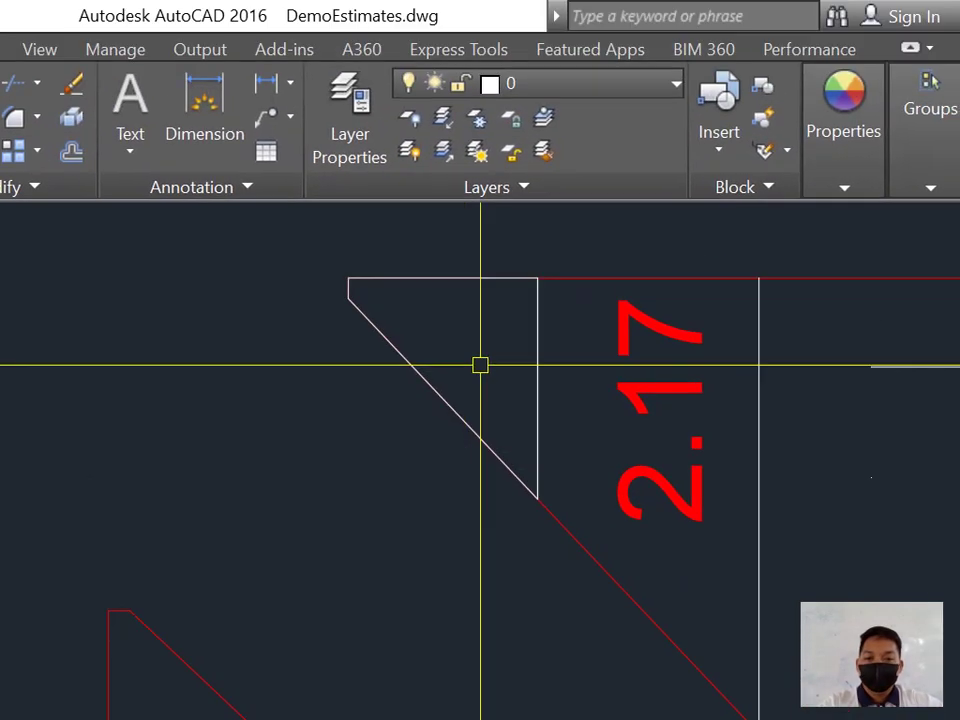
Step: Rotate the traced corner polyline by 180 degrees about its lower corner on the sloped edge
scroll(445, 358, "down", 2)
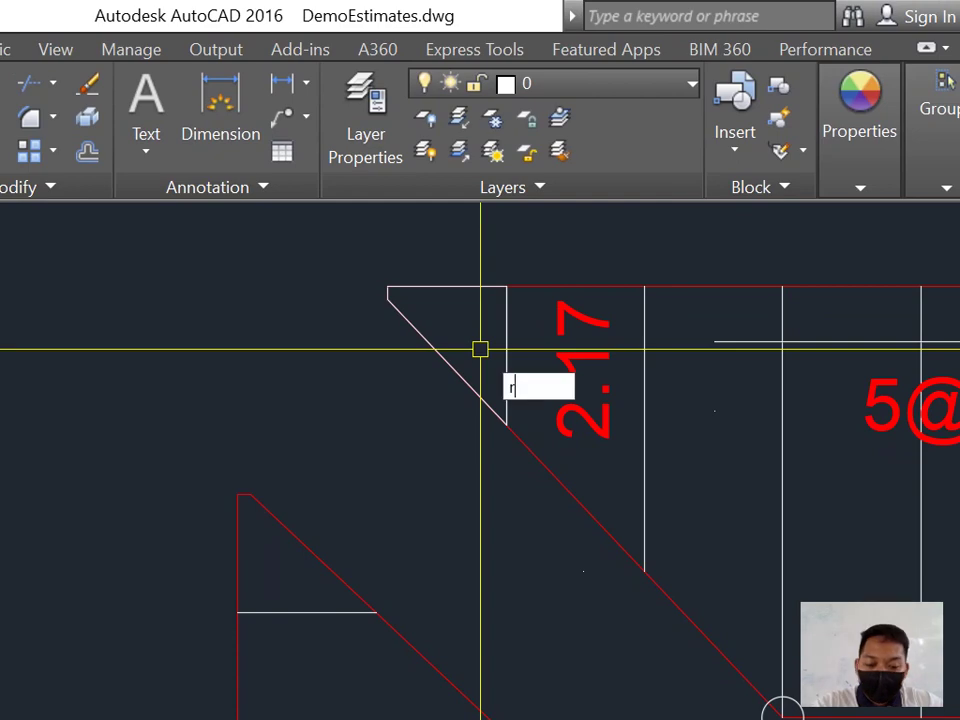
key("Return")
left_click(506, 300)
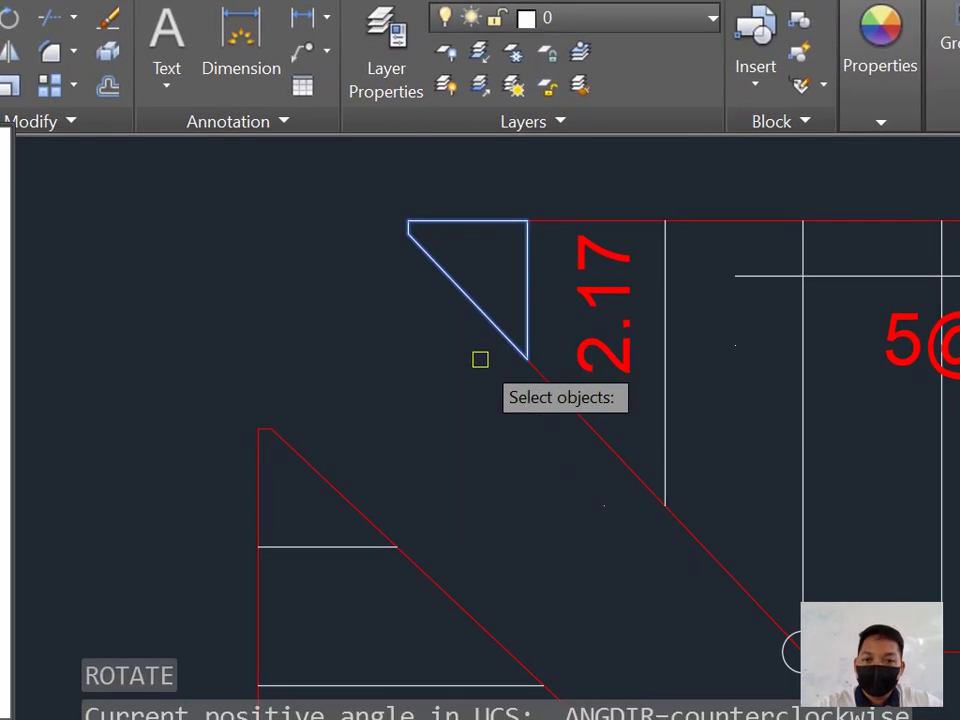
key("Return")
left_click(527, 357)
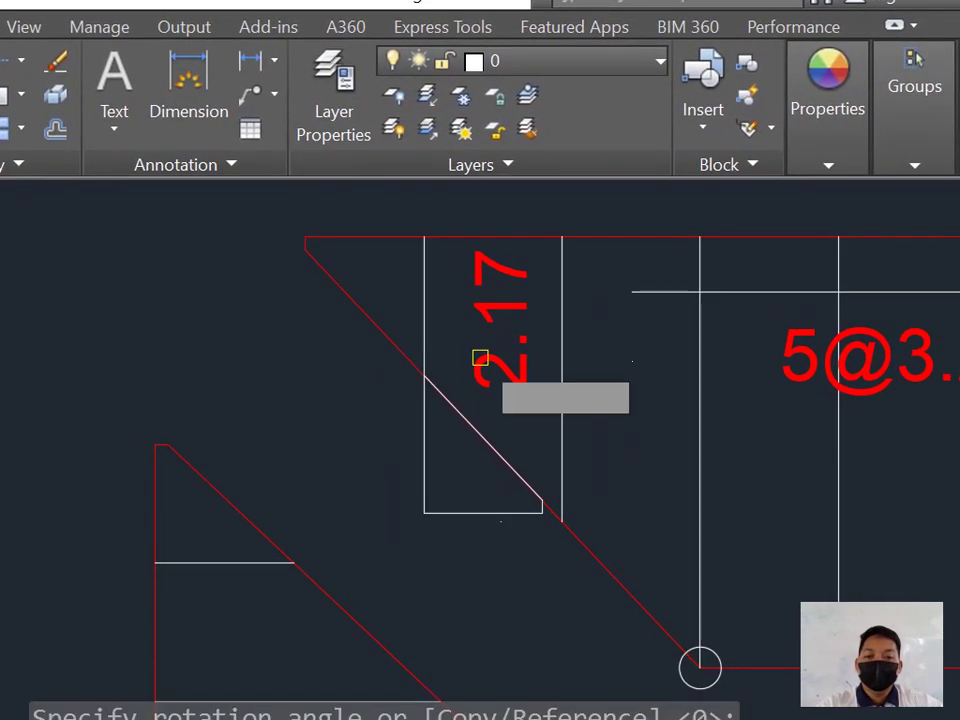
left_click(480, 357)
key("Return")
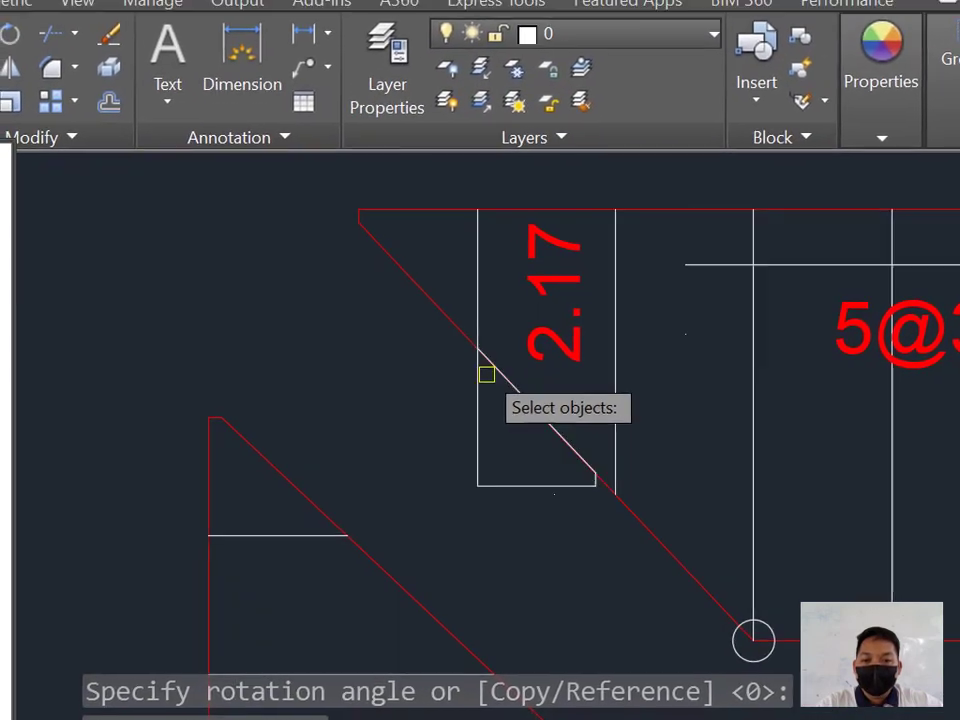
left_click(486, 374)
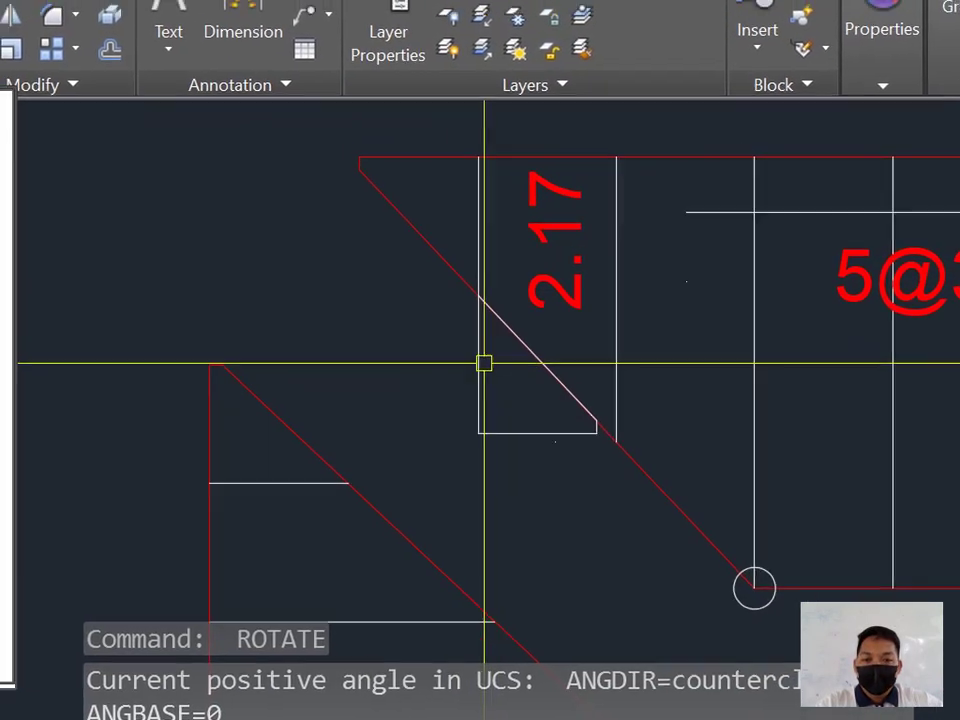
key("Escape")
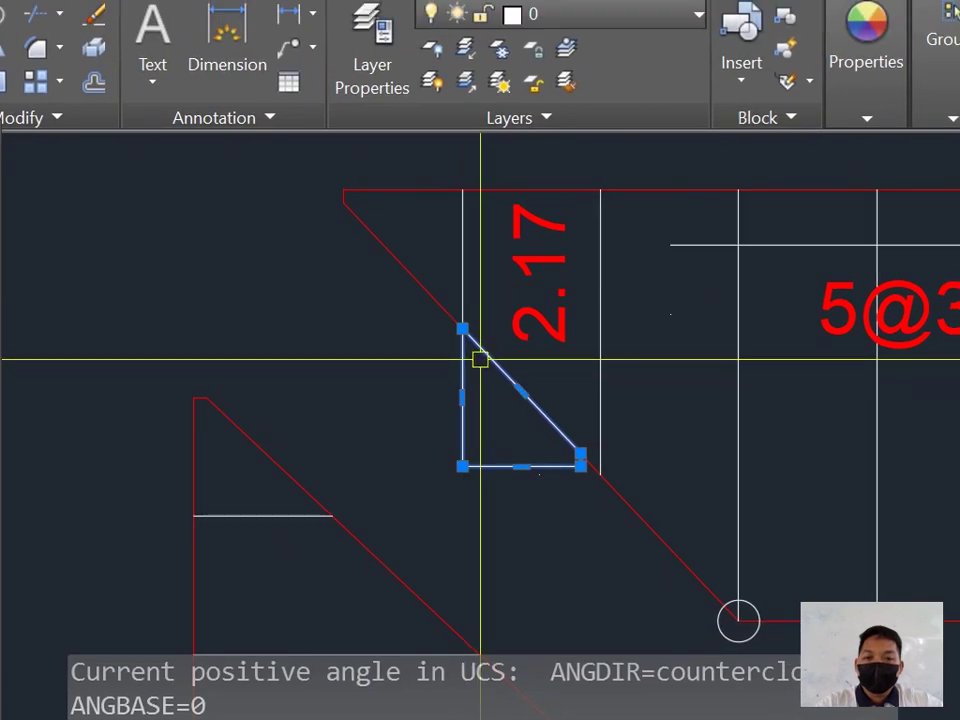
scroll(497, 328, "up", 4)
scroll(502, 326, "down", 4)
key("Escape")
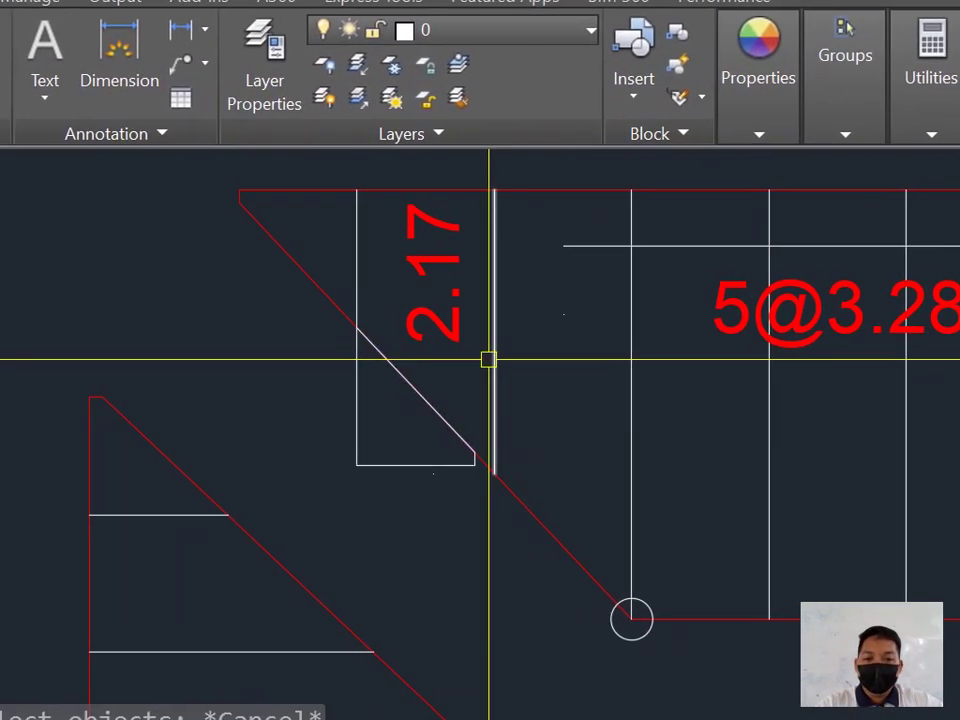
Step: Move the rotated corner polyline slightly straight down, away from the red sloped edge
left_click(339, 369)
scroll(335, 316, "up", 7)
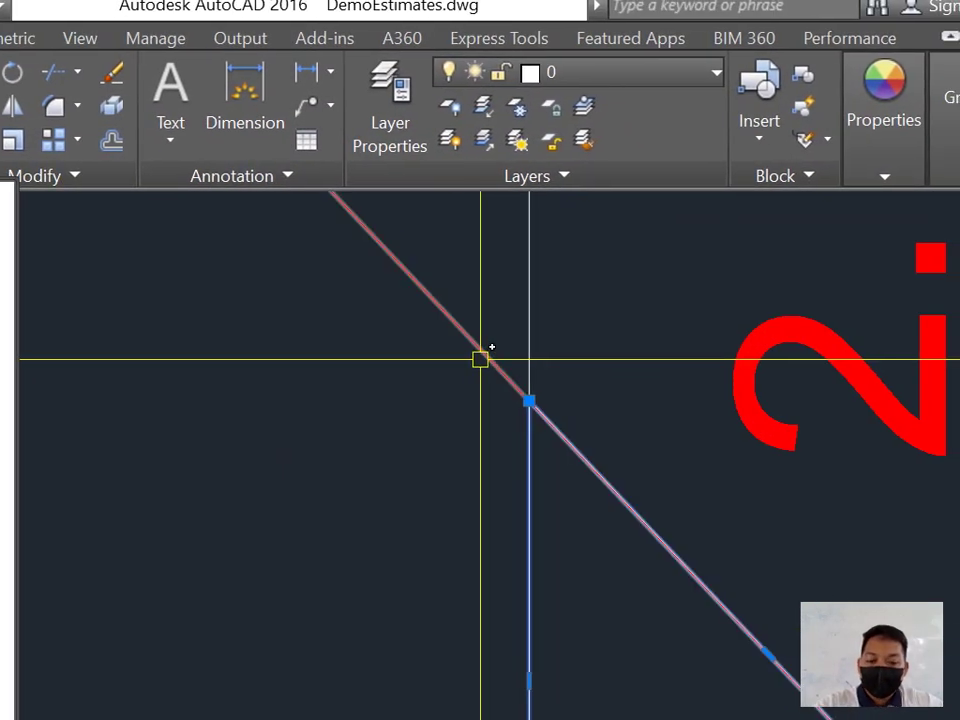
key("Return")
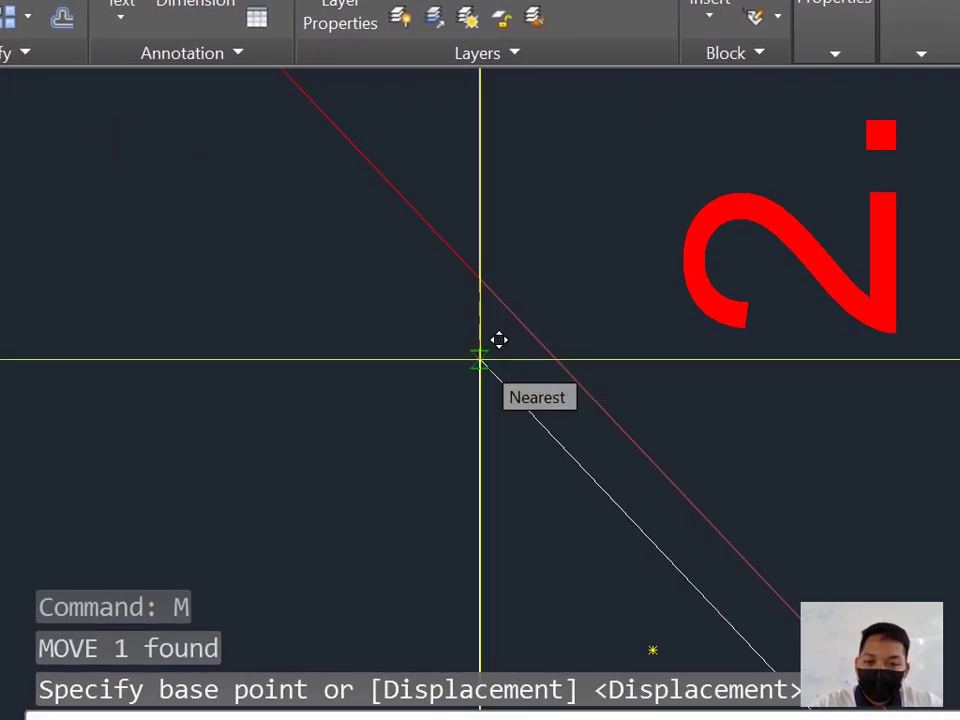
left_click(480, 357)
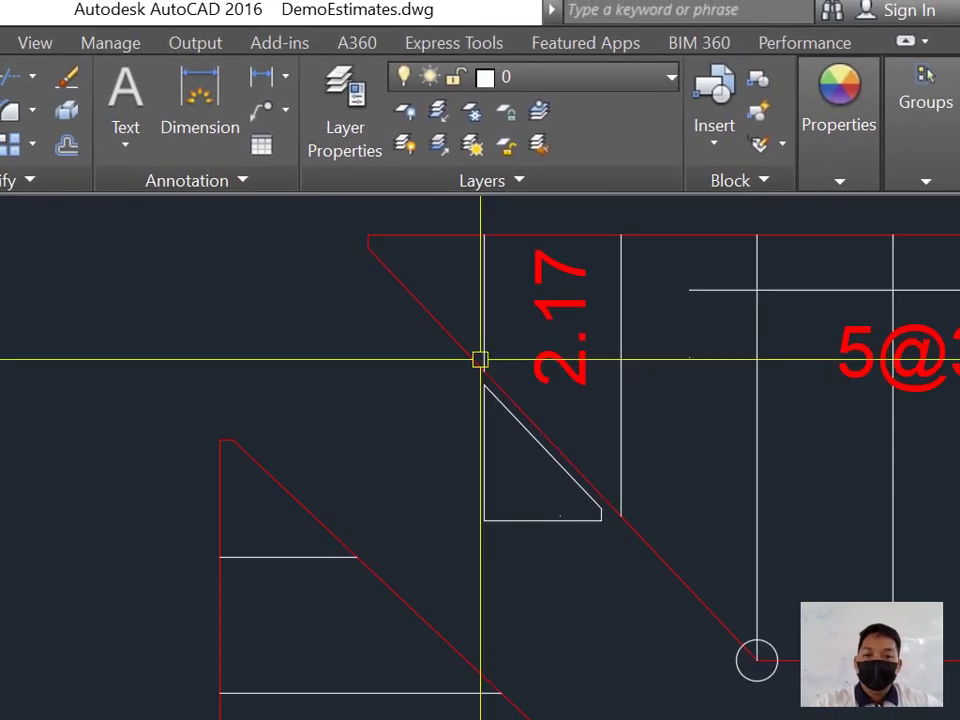
Step: Examine how the rotated corner piece fits below the sloped edge beside the strip dimensioned 2.17
scroll(480, 358, "down", 5)
scroll(491, 369, "up", 5)
middle_click_drag(517, 377, 527, 417)
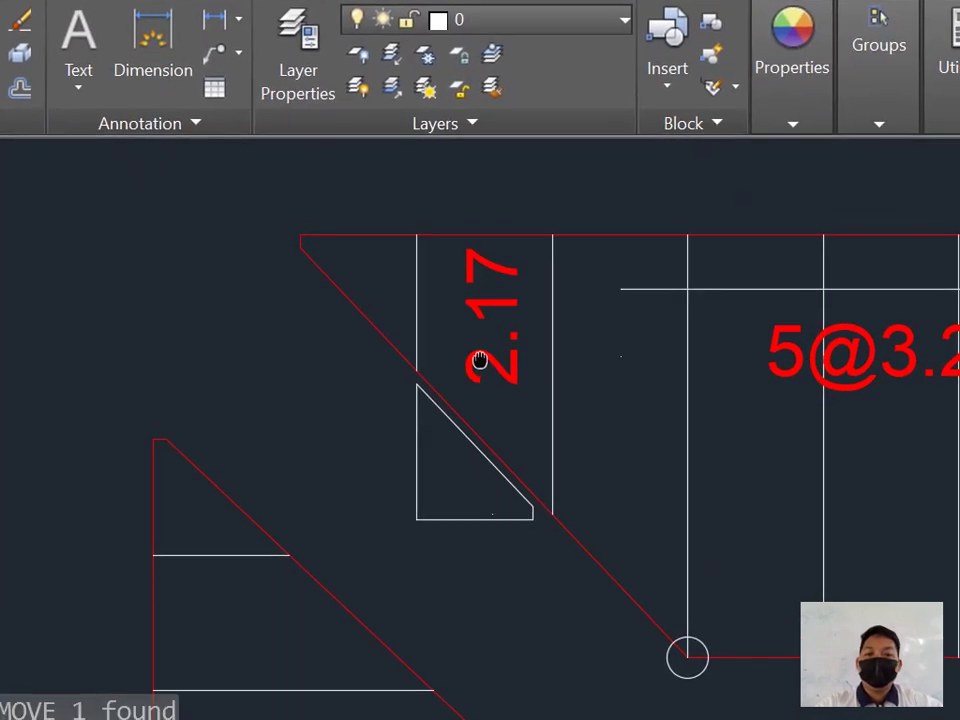
scroll(480, 360, "up", 3)
scroll(480, 360, "down", 3)
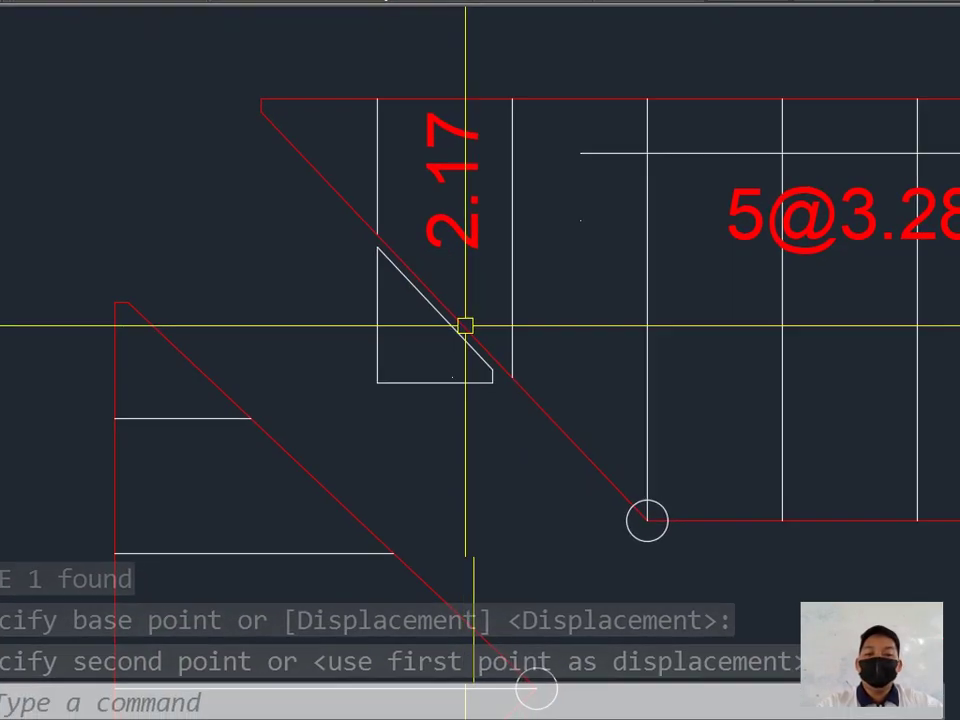
scroll(465, 325, "up", 2)
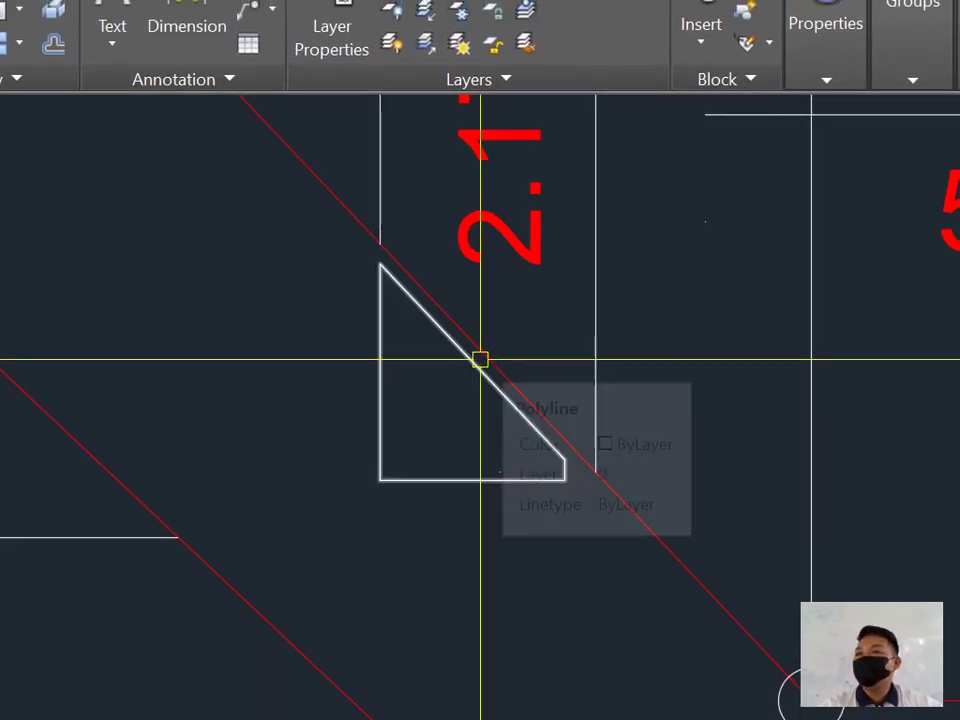
scroll(480, 359, "up", 2)
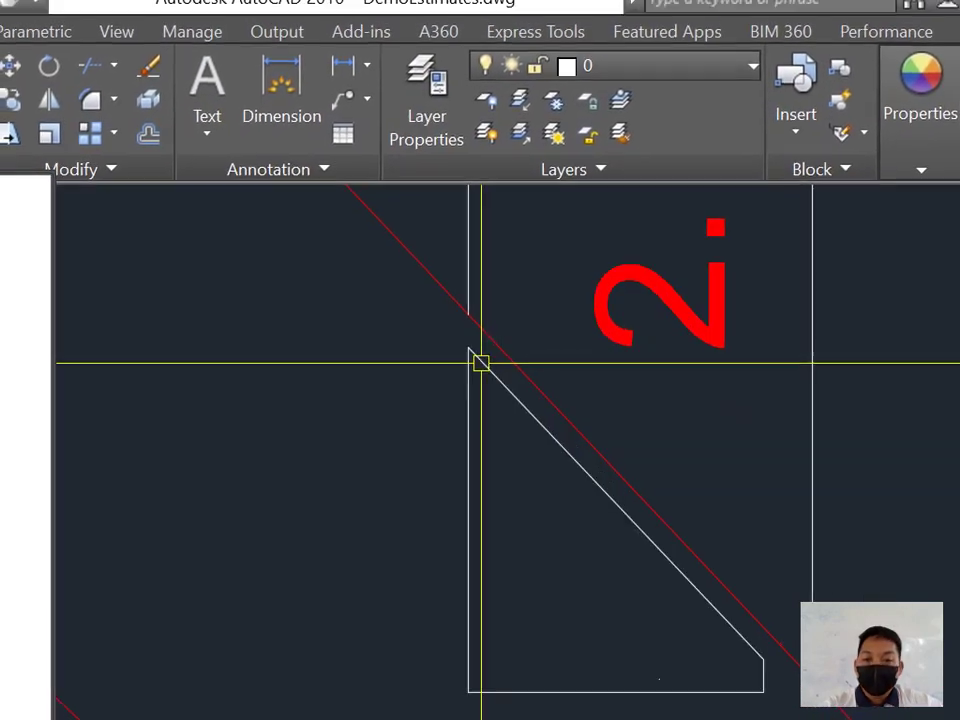
scroll(483, 338, "up", 3)
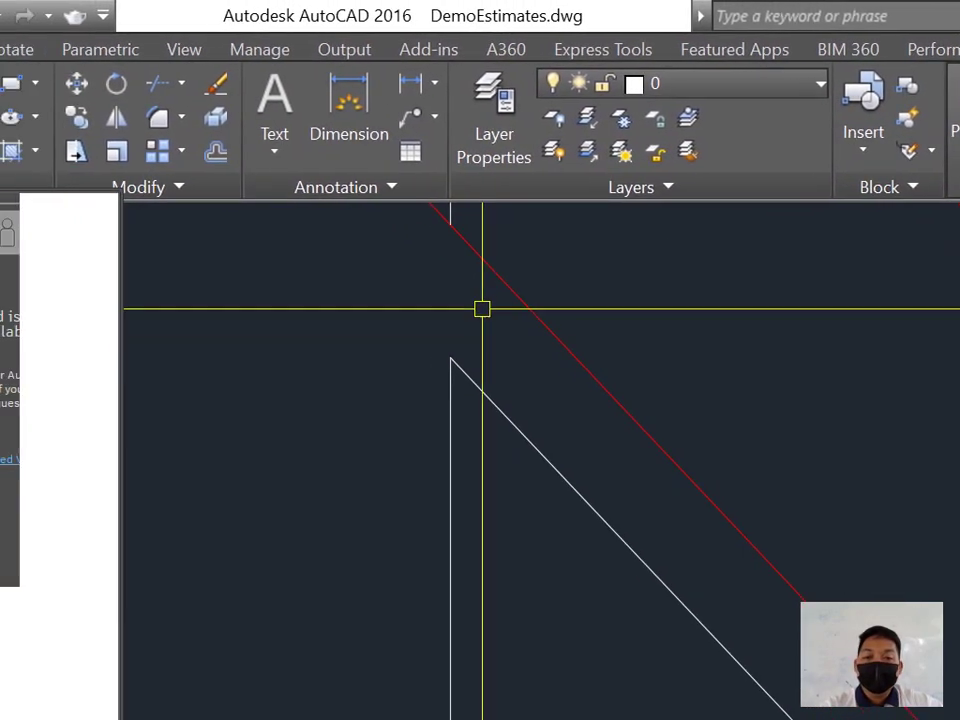
scroll(480, 275, "down", 3)
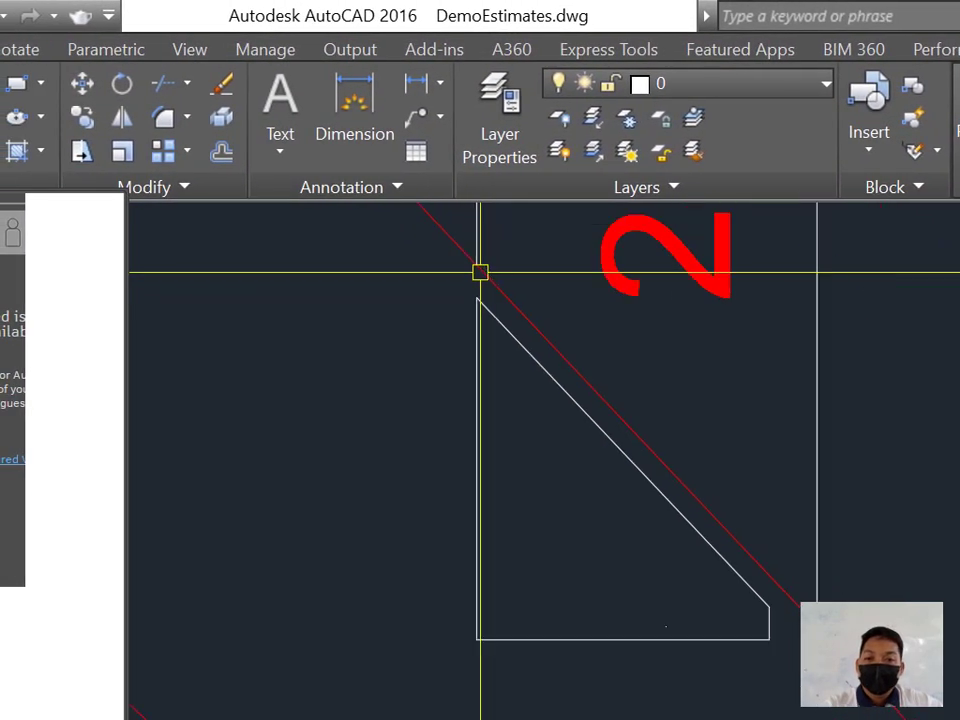
Step: Erase the 2.17 dimension from the strip beside the trapezoid's left corner piece
scroll(479, 282, "up", 2)
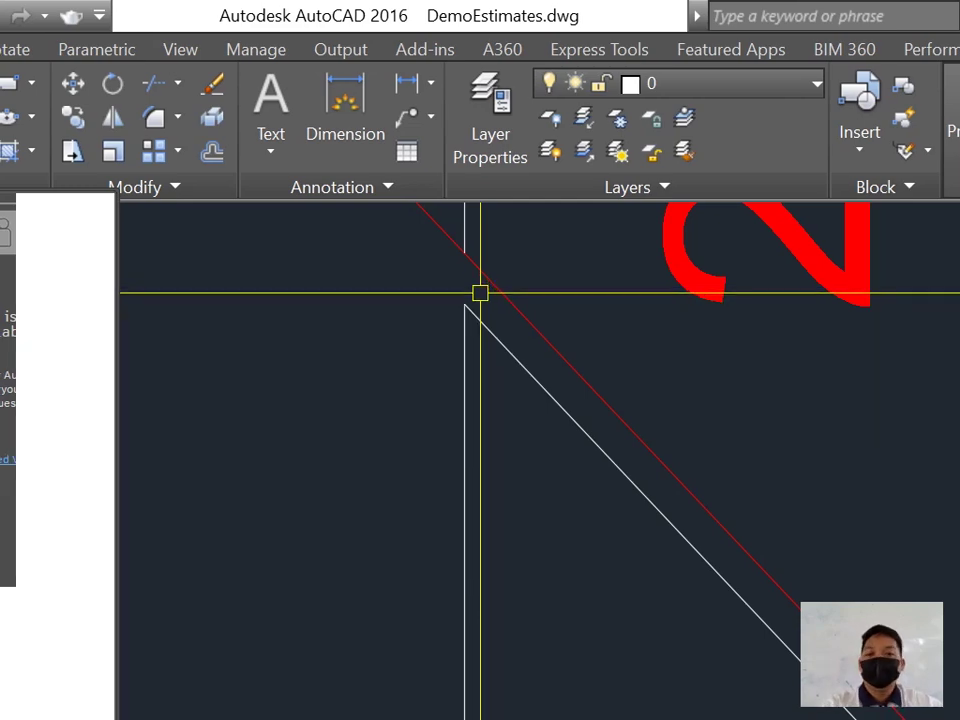
scroll(480, 290, "down", 4)
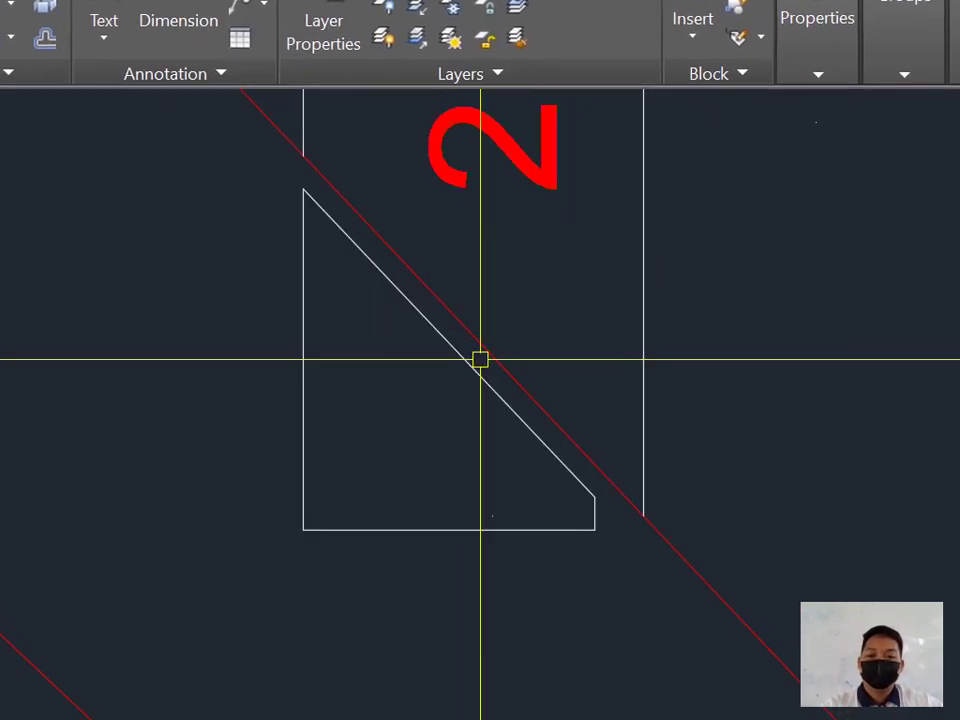
scroll(447, 323, "down", 3)
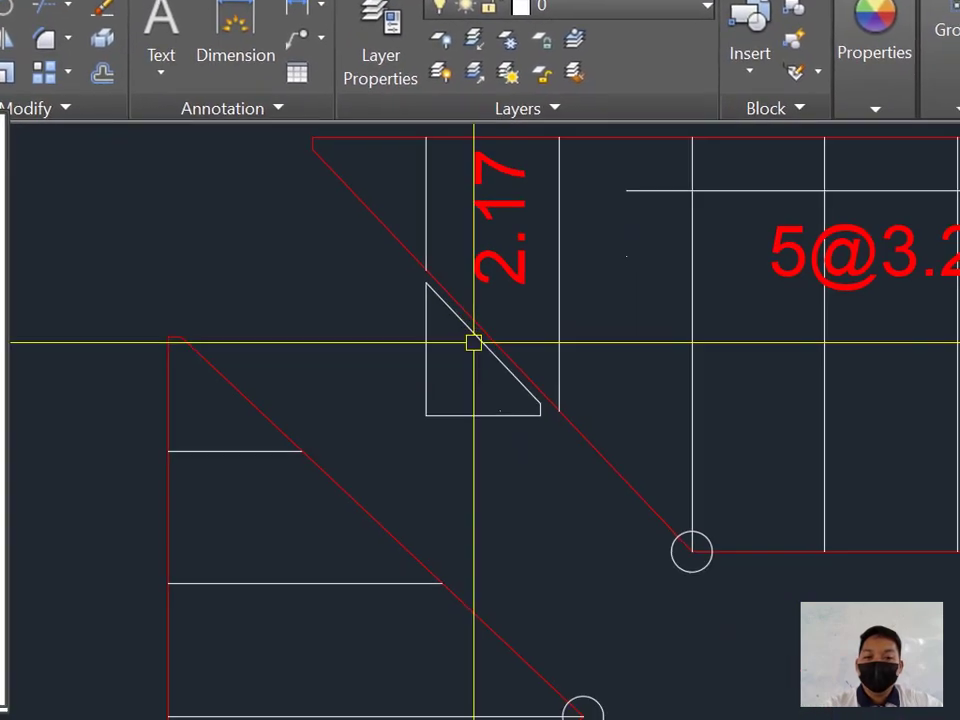
middle_click_drag(473, 343, 493, 441)
left_click(480, 207)
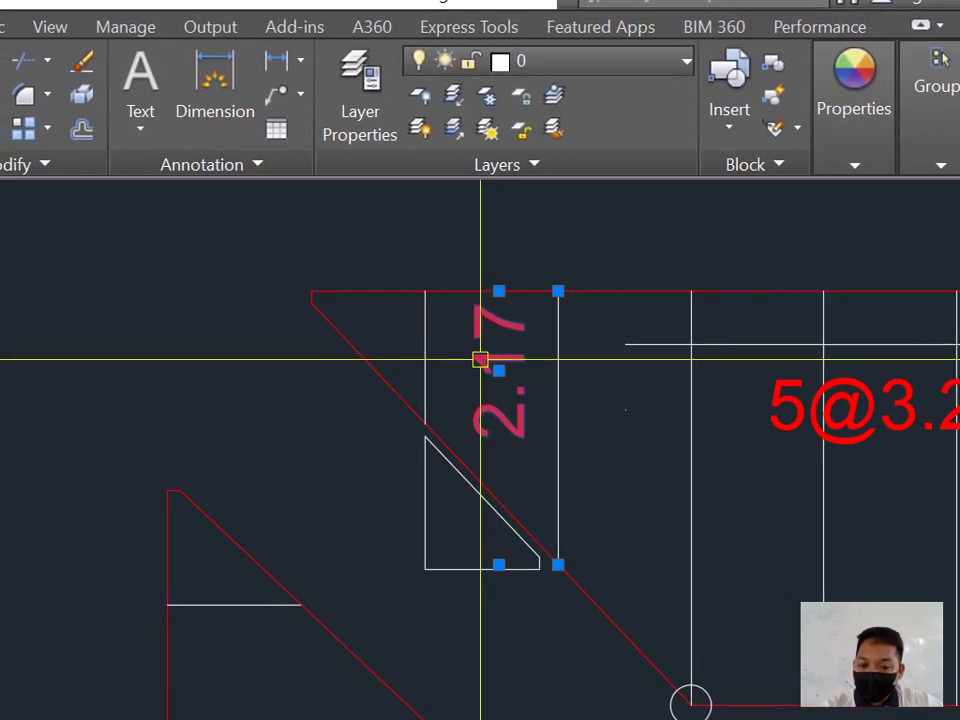
type("e")
key("Return")
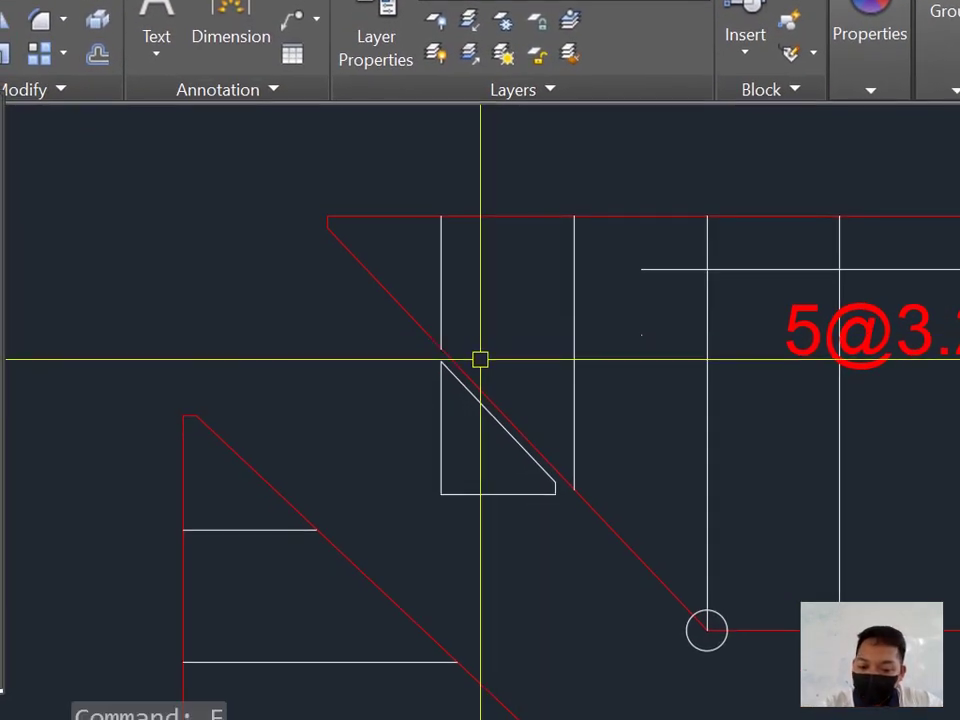
Step: Add a vertical linear dimension from the trapezoid's top edge to the rotated corner piece's bottom, and shift its text up inside the strip
type("dli")
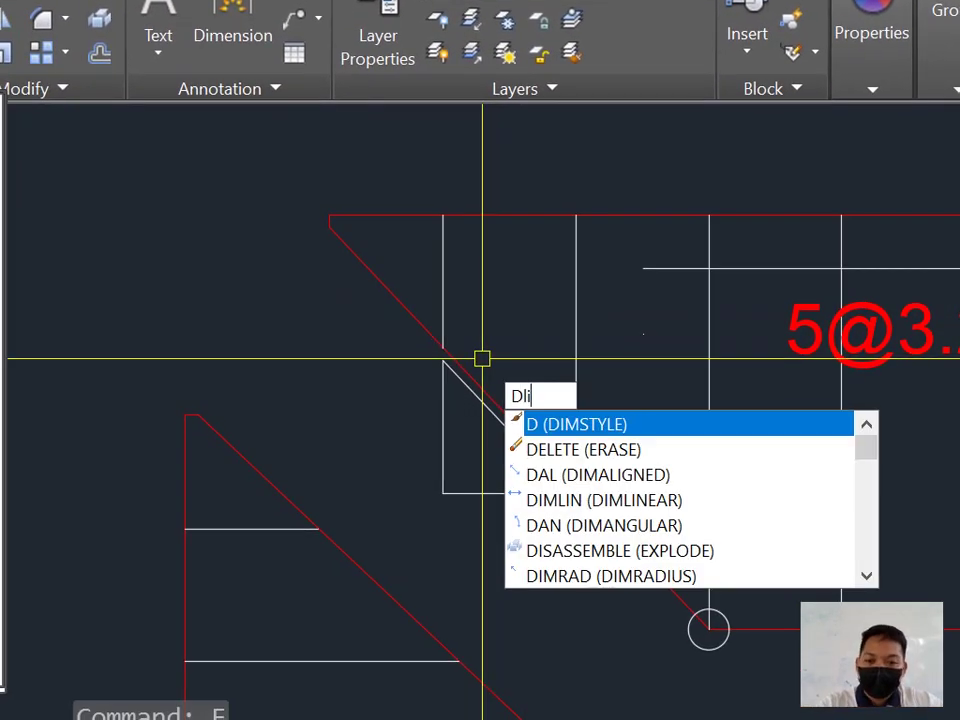
key("Return")
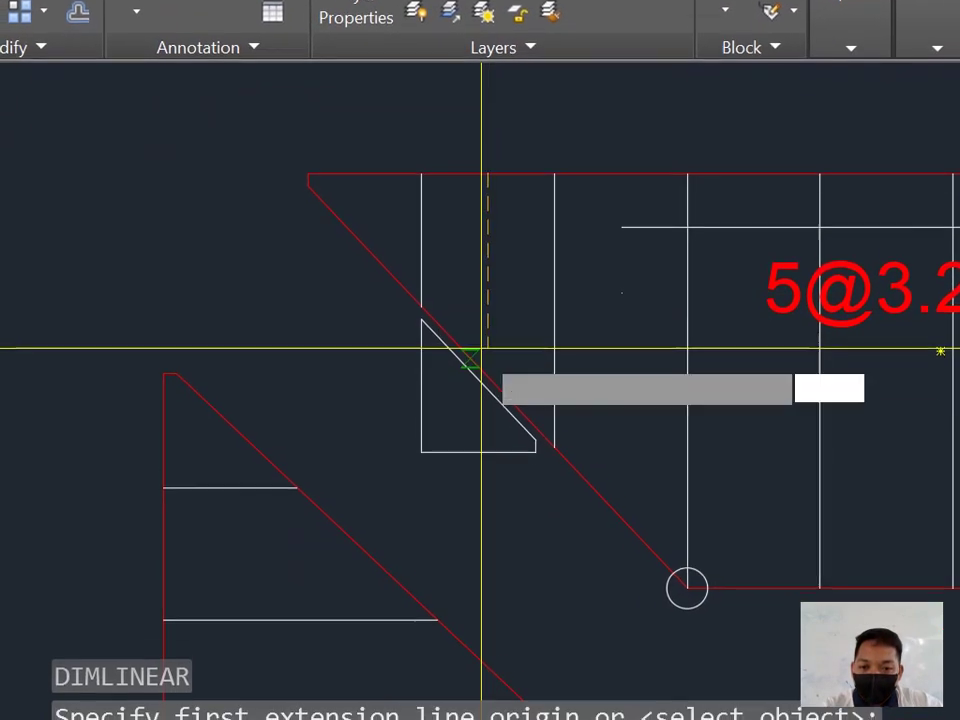
left_click(481, 349)
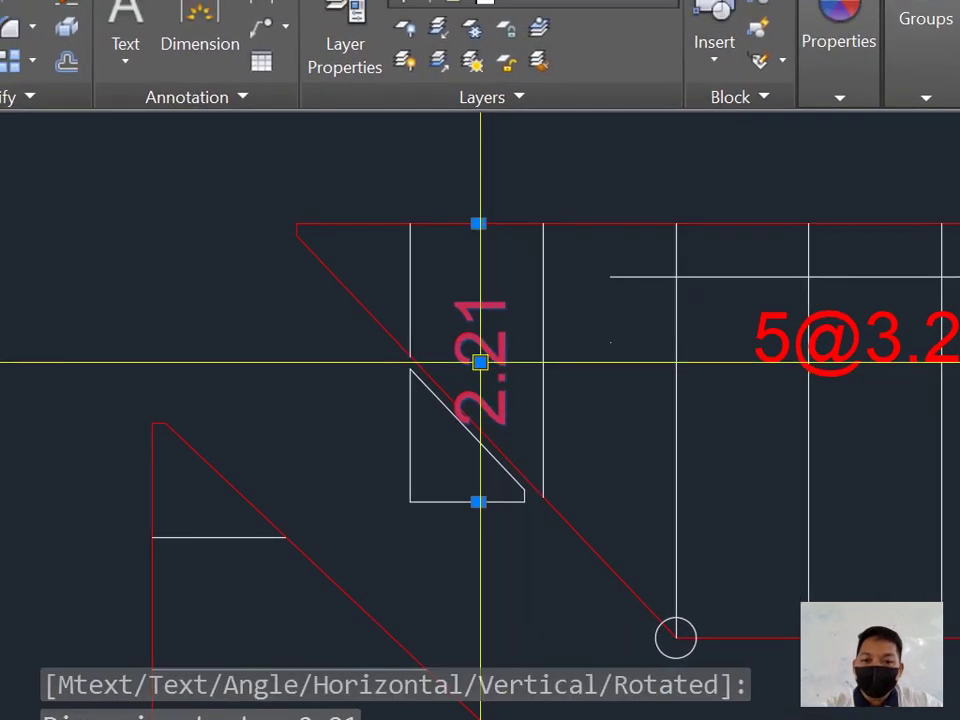
left_click(478, 360)
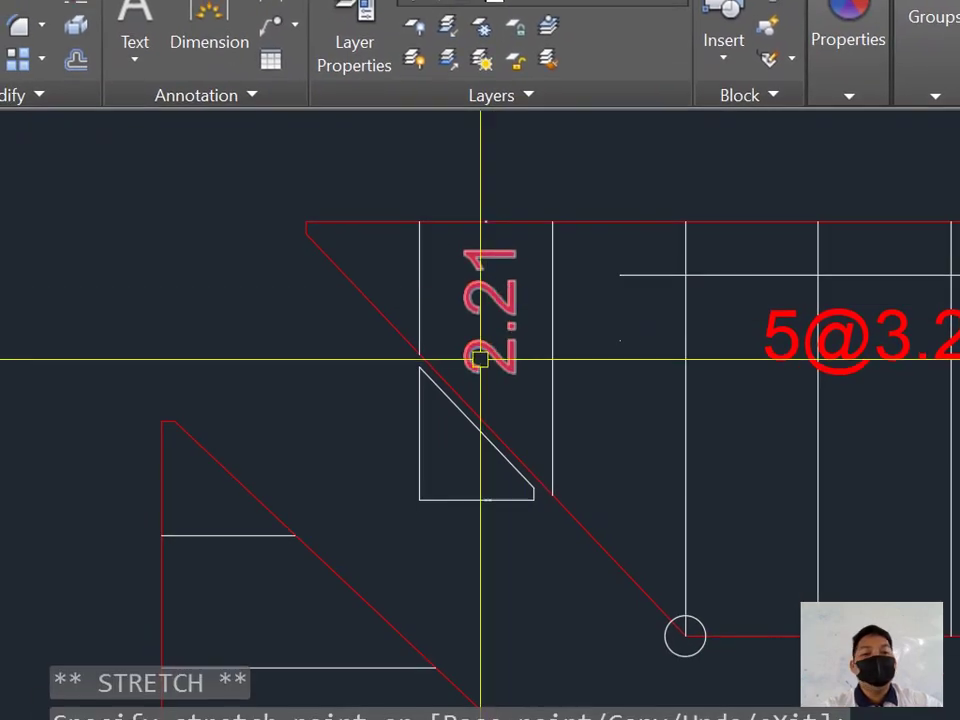
scroll(517, 301, "up", 4)
scroll(510, 303, "down", 2)
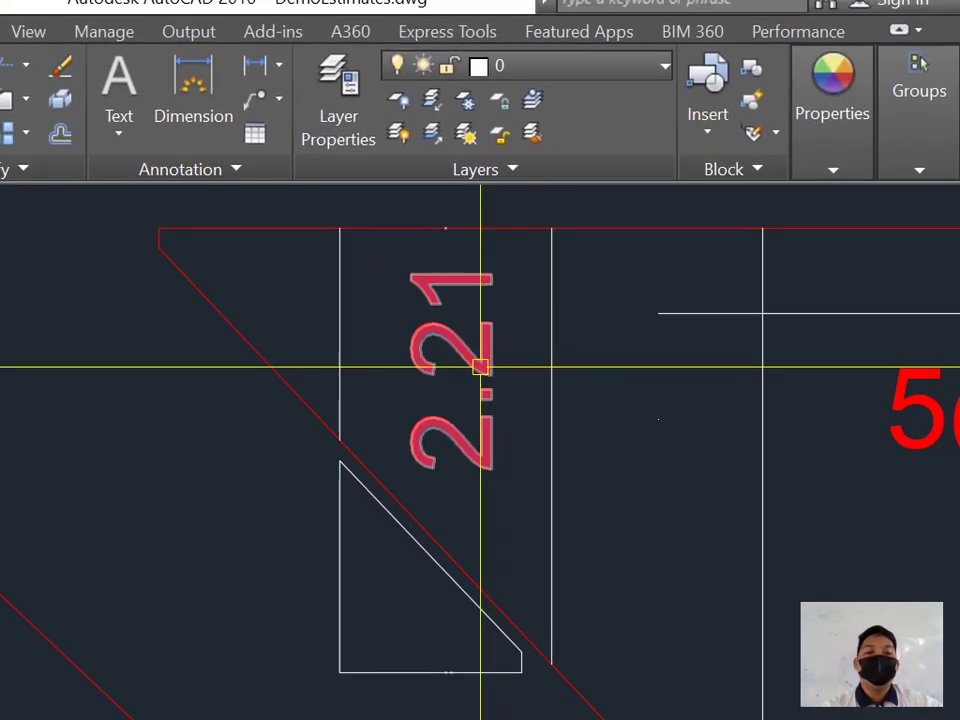
key("Escape")
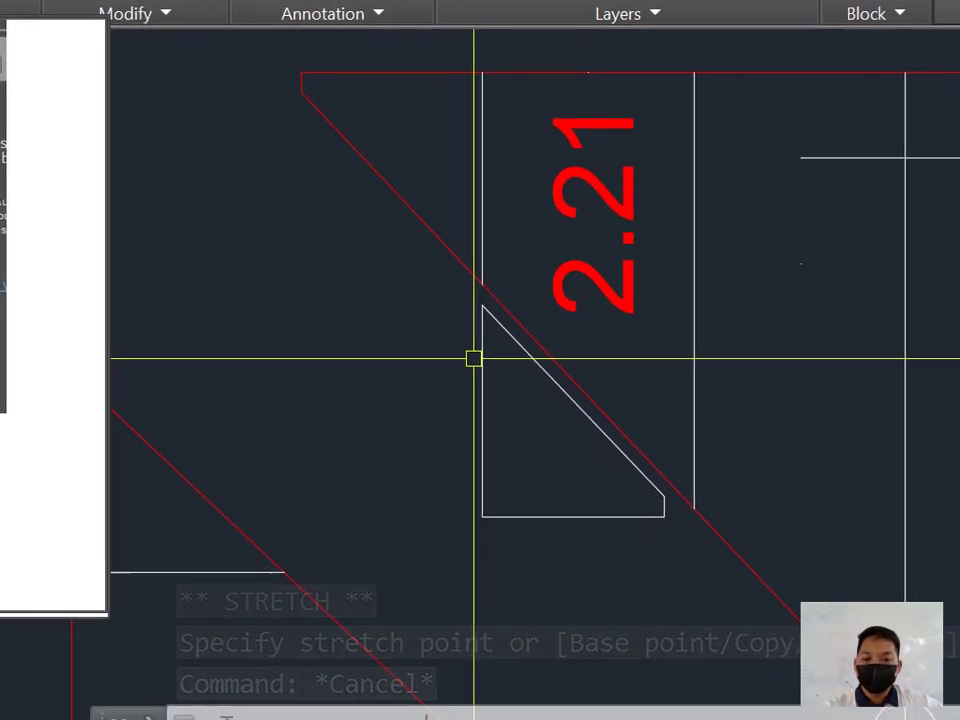
Step: Erase the rotated corner polyline below the sloped edge
left_click(480, 359)
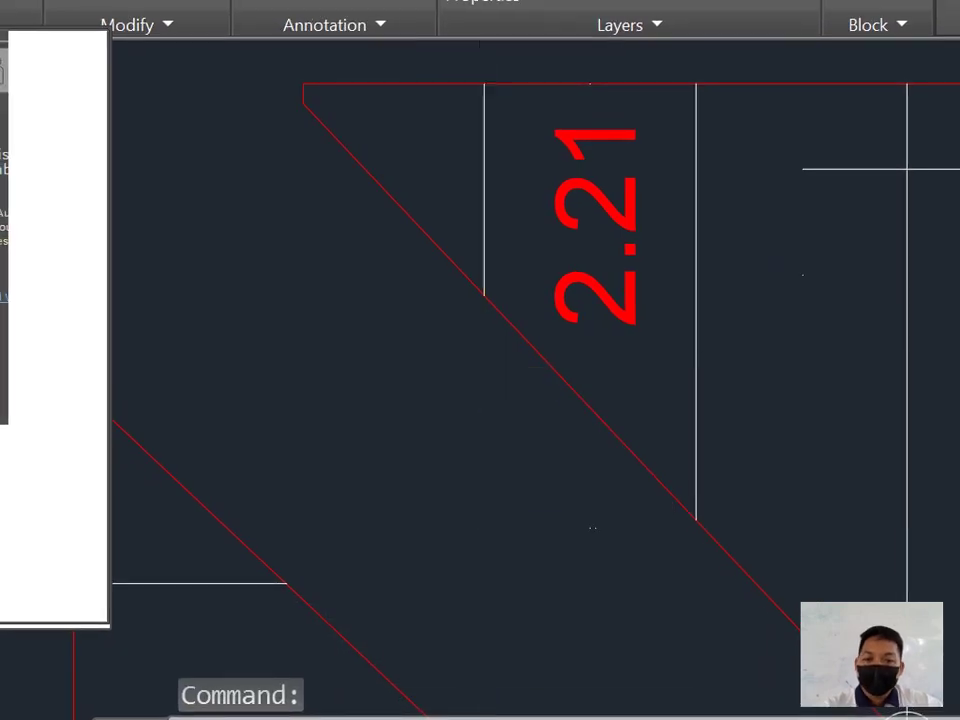
type("E")
key("Return")
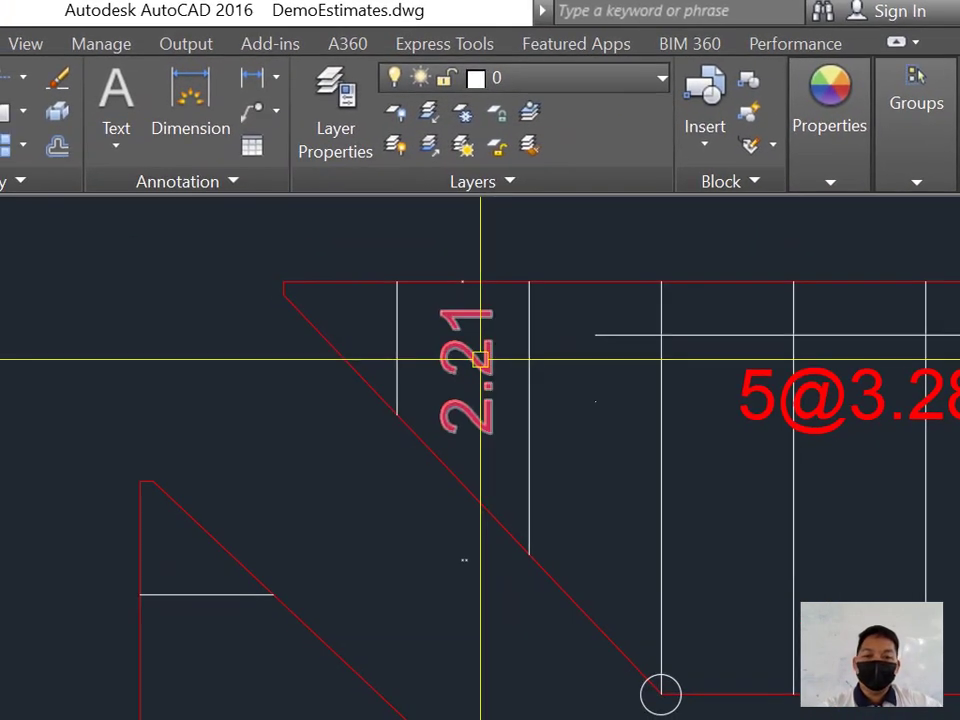
left_click(480, 359)
key("Escape")
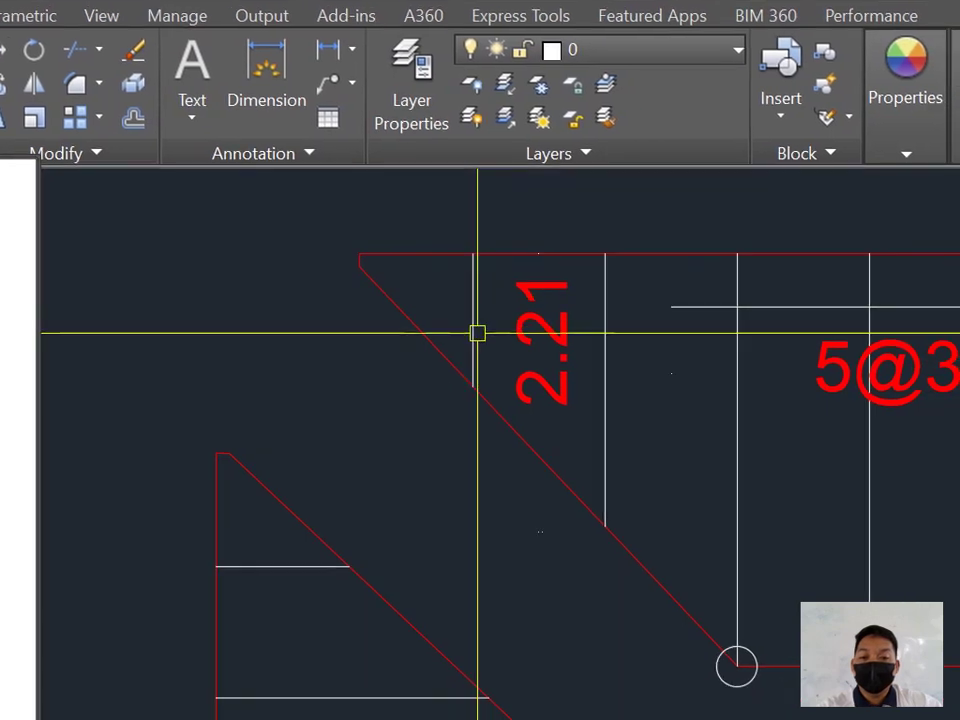
scroll(451, 410, "up", 3)
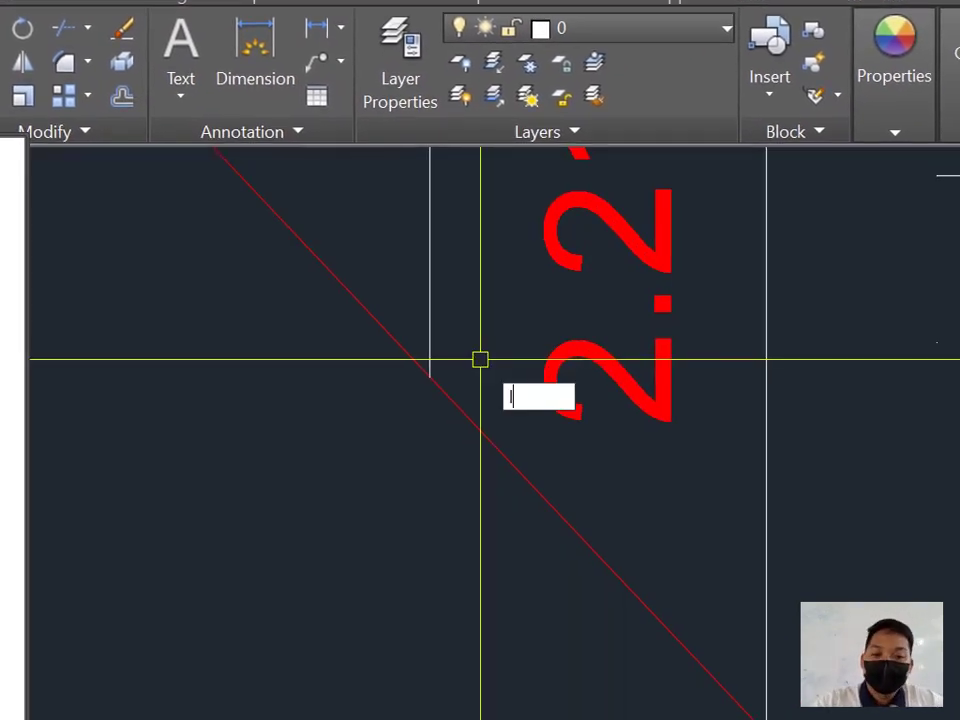
key("Return")
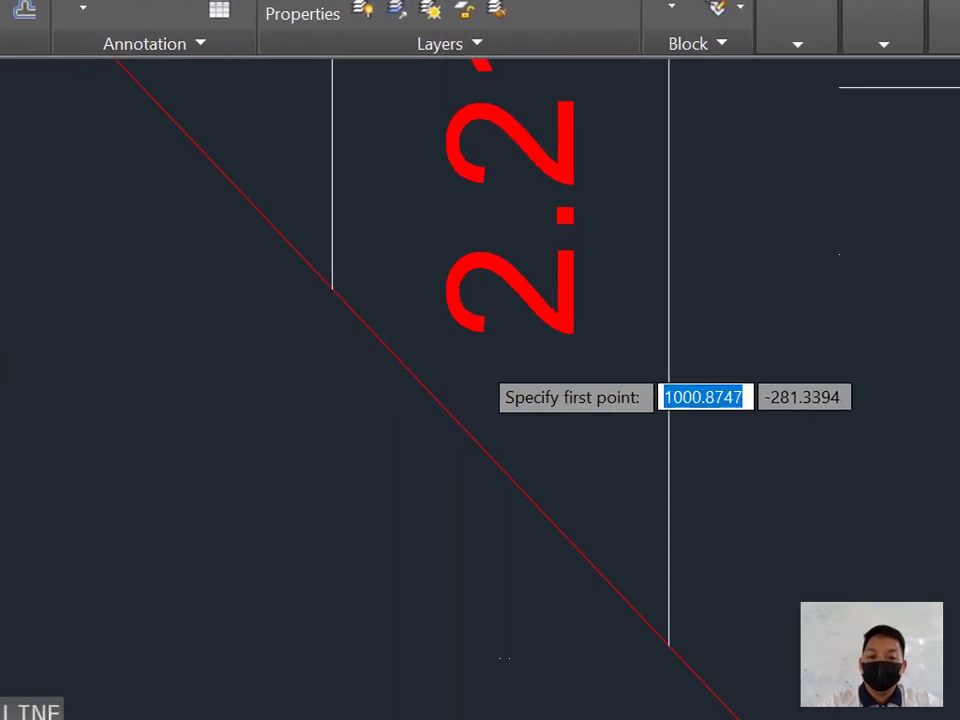
scroll(480, 350, "up", 2)
left_click(359, 316)
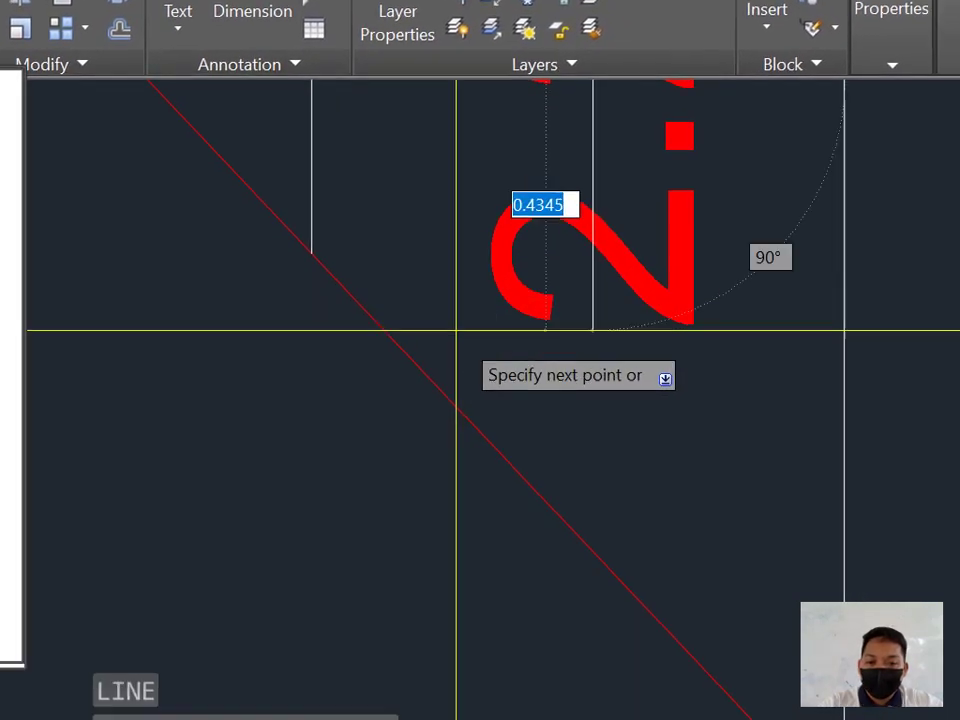
key("Escape")
scroll(554, 352, "down", 2)
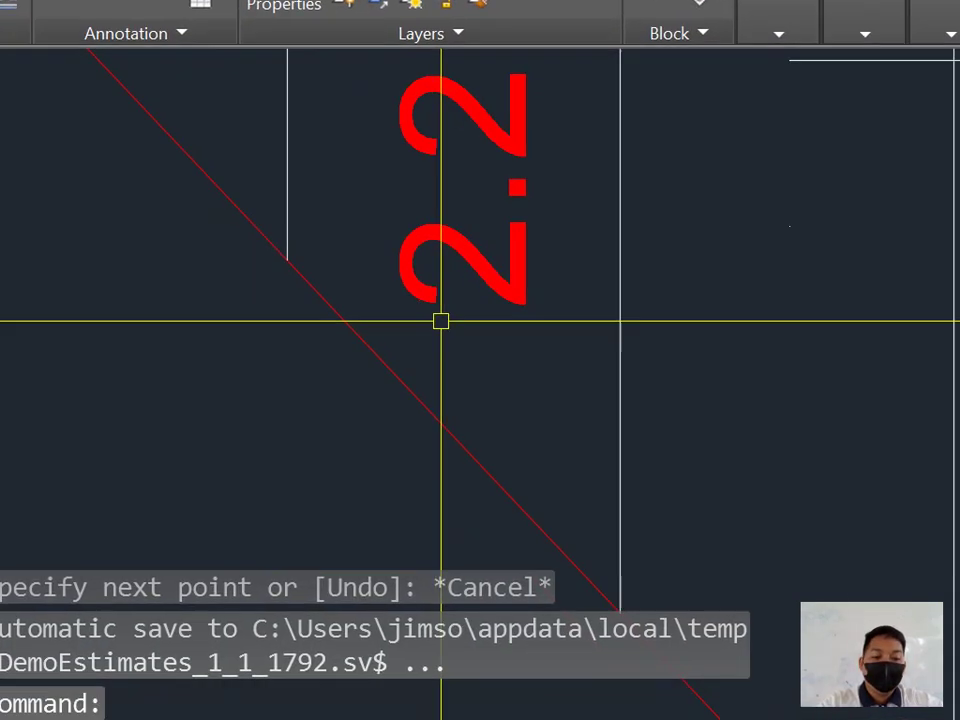
Step: Turn off ortho mode and draw a short line sloping down at about 45° inside the 2.21 strip, near the red sloped edge
key("F8")
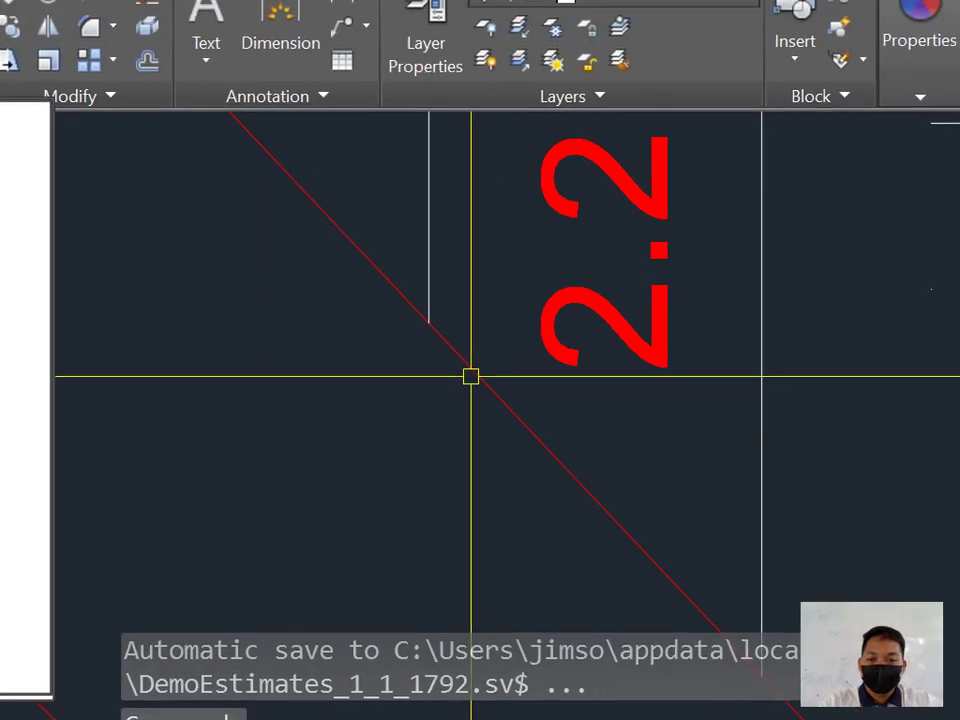
scroll(515, 327, "up", 2)
key("Return")
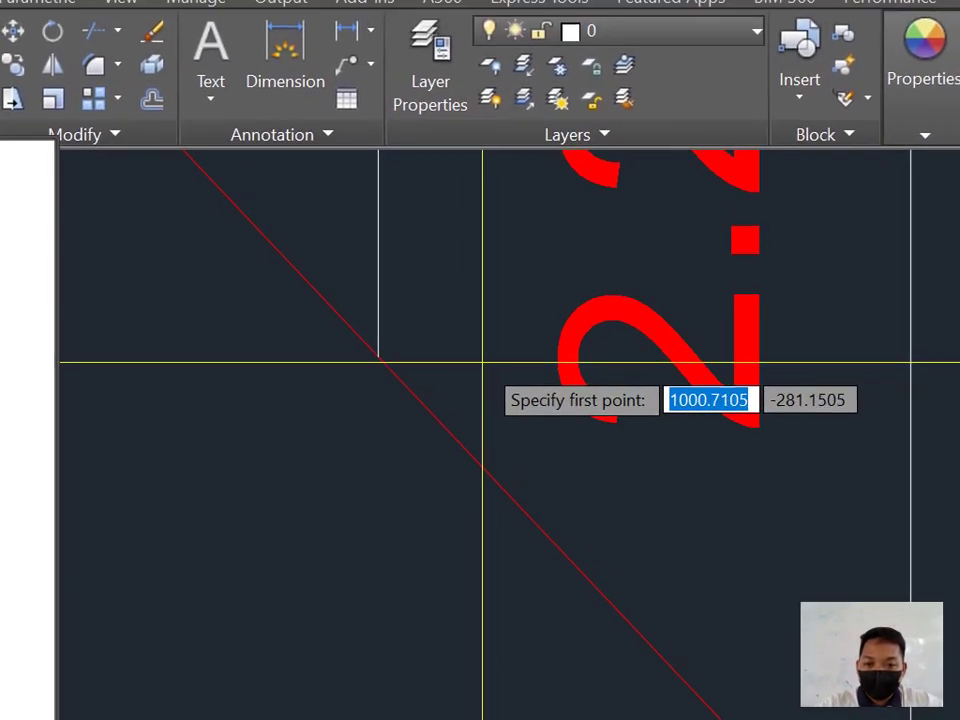
left_click(442, 349)
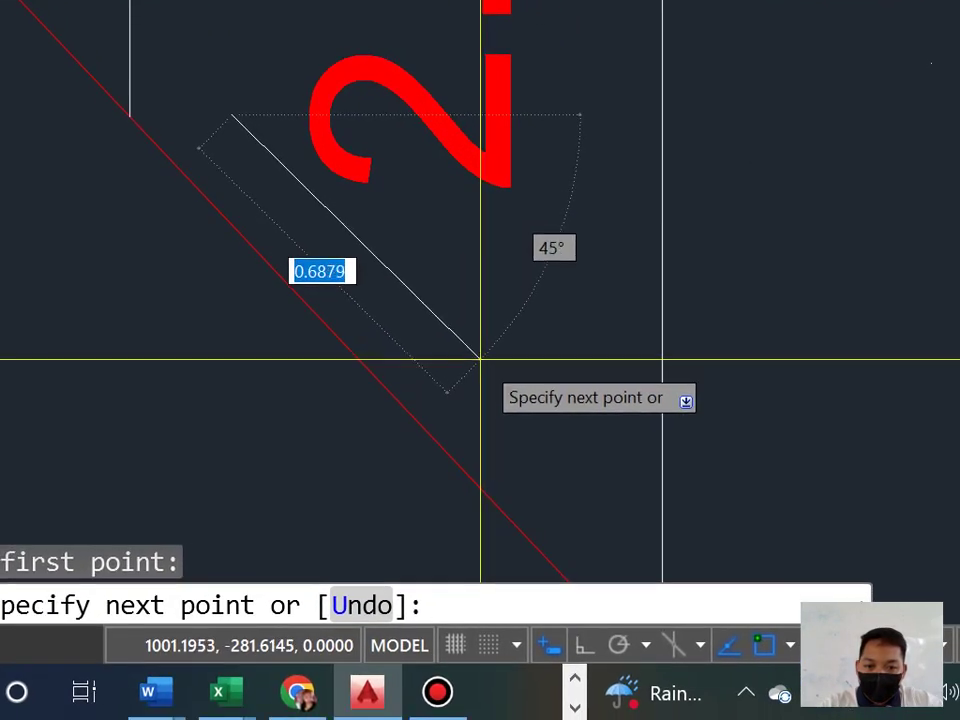
left_click(557, 445)
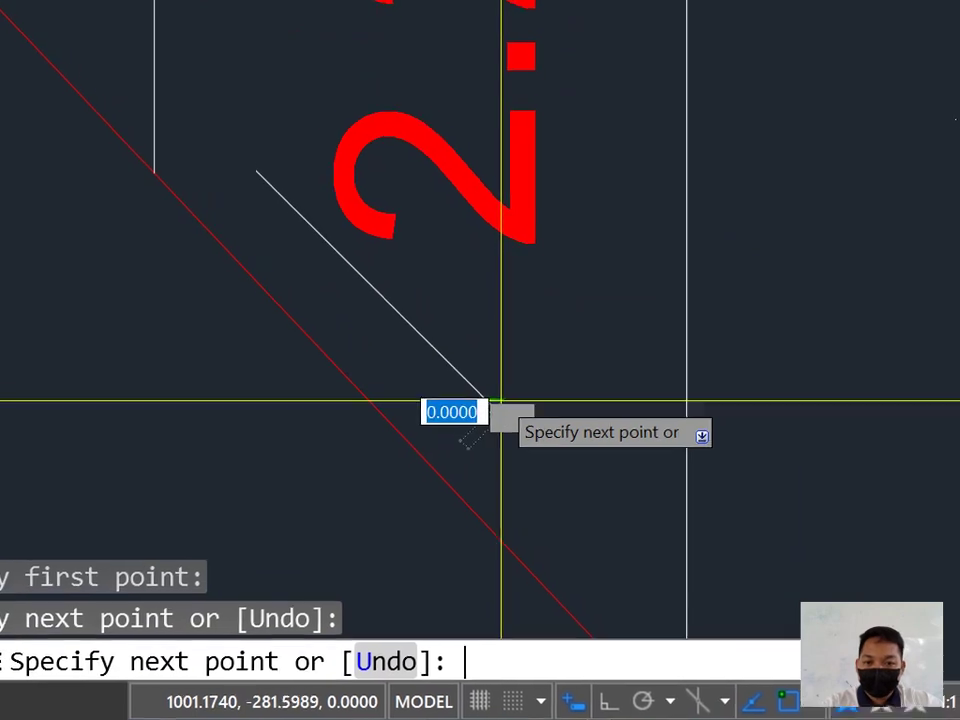
key("Return")
scroll(501, 401, "down", 2)
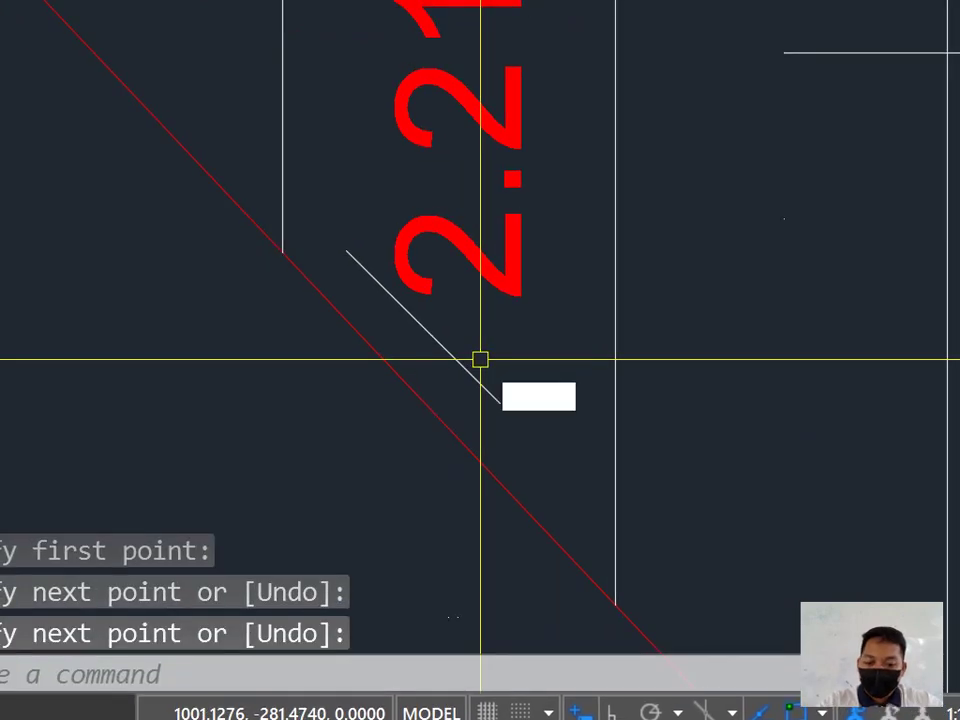
Step: Copy the short sloped line by its midpoint into the small corner piece at the trapezoid's left end
type("co")
key("Return")
left_click(432, 336)
key("Return")
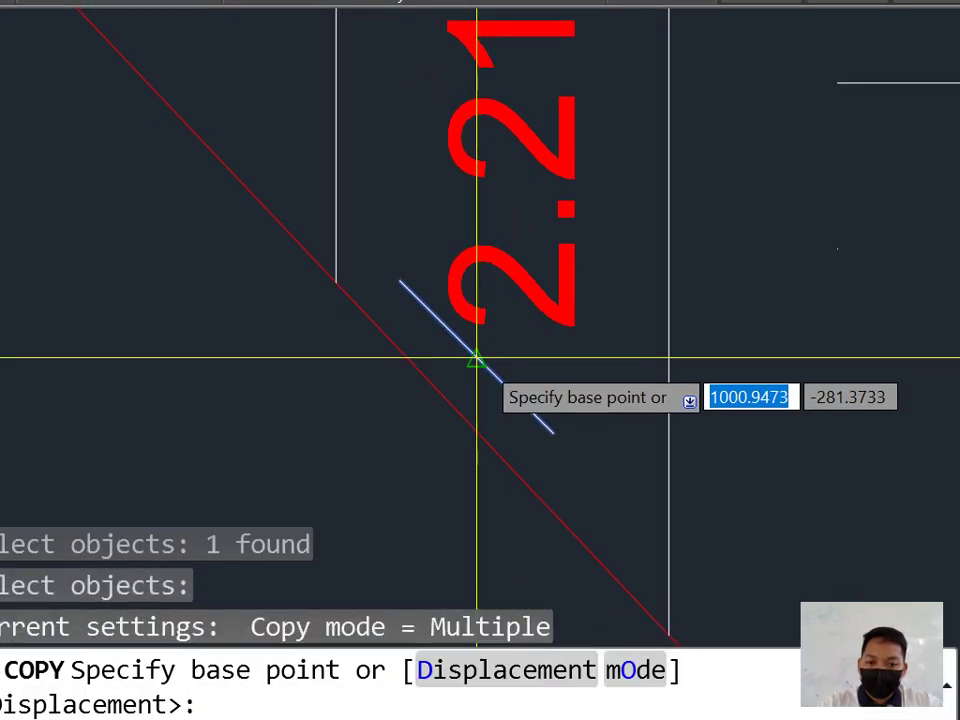
left_click(477, 359)
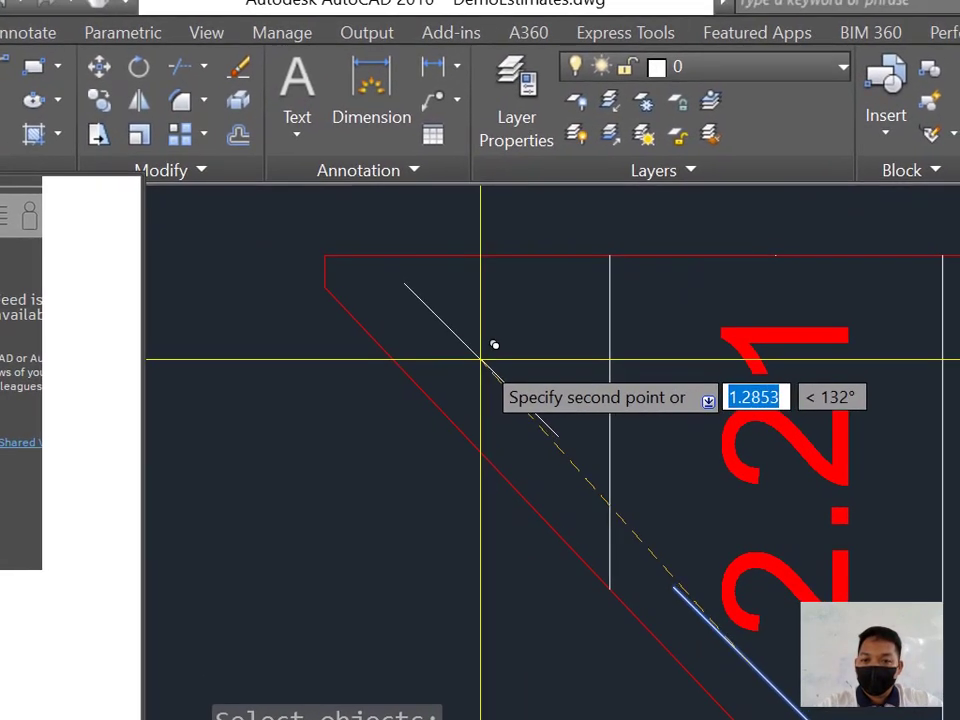
left_click(481, 358)
key("Return")
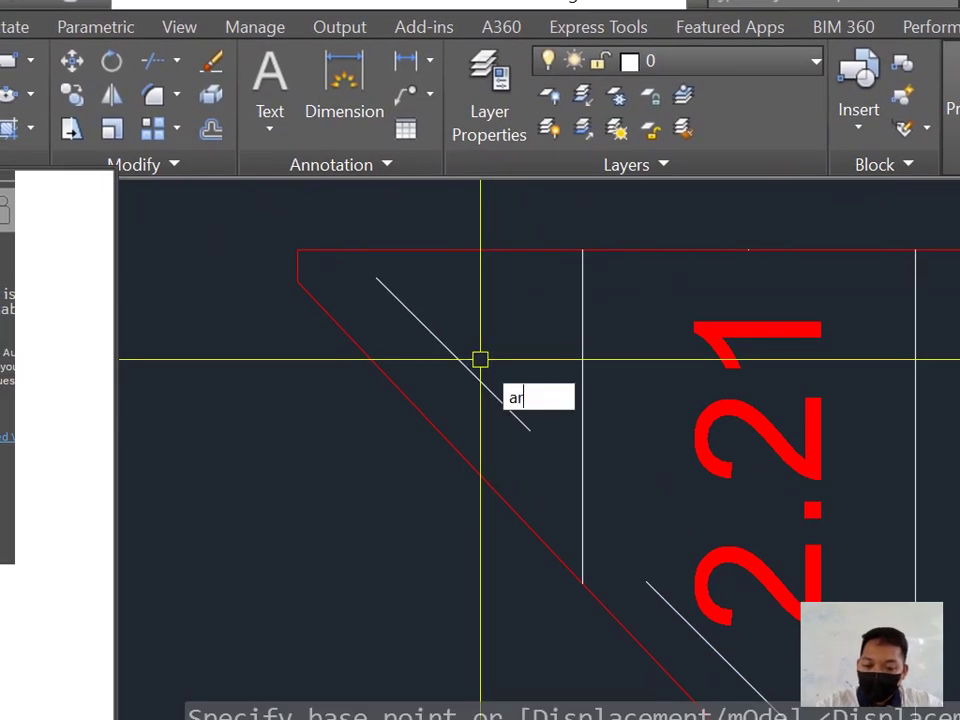
Step: Draw a three-point arc from the corner piece's short line, curving below the red sloped edge and across the short line in the 2.21 strip
key("Return")
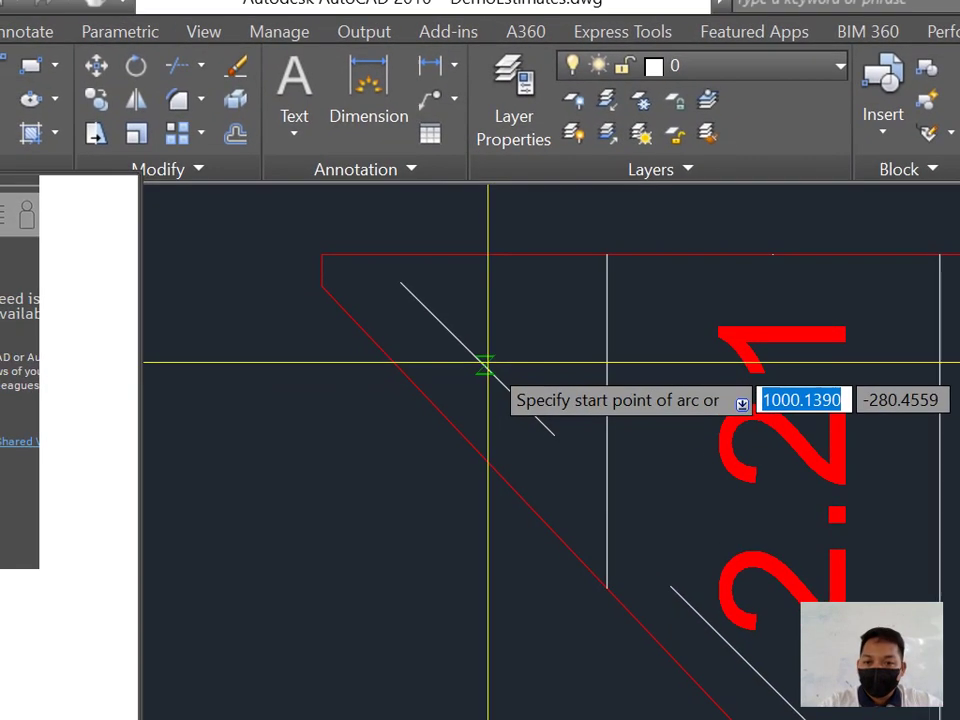
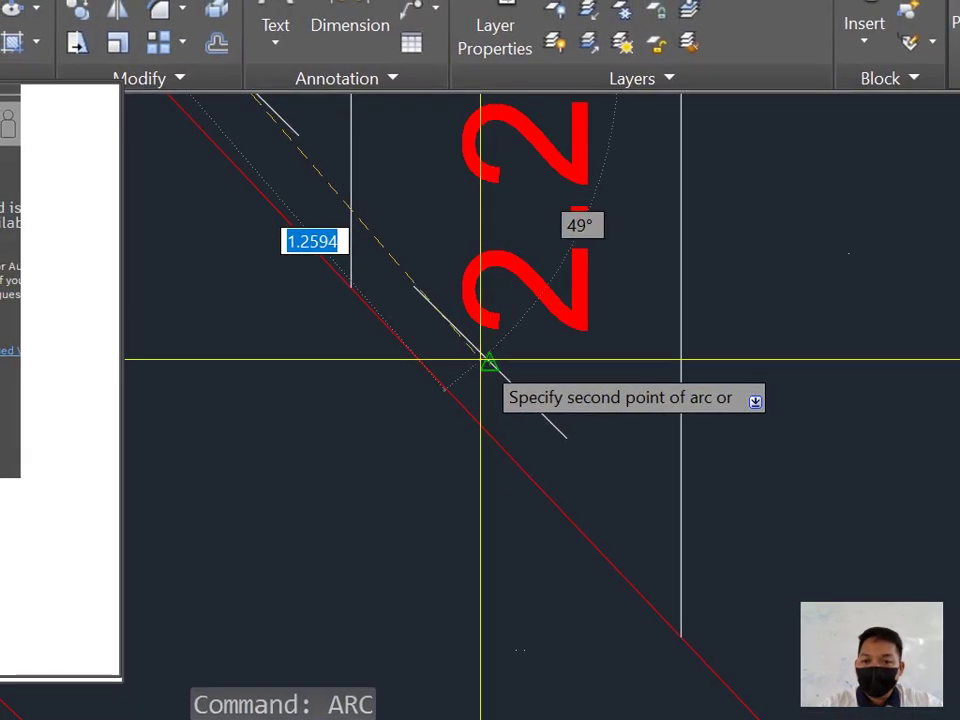
left_click(484, 361)
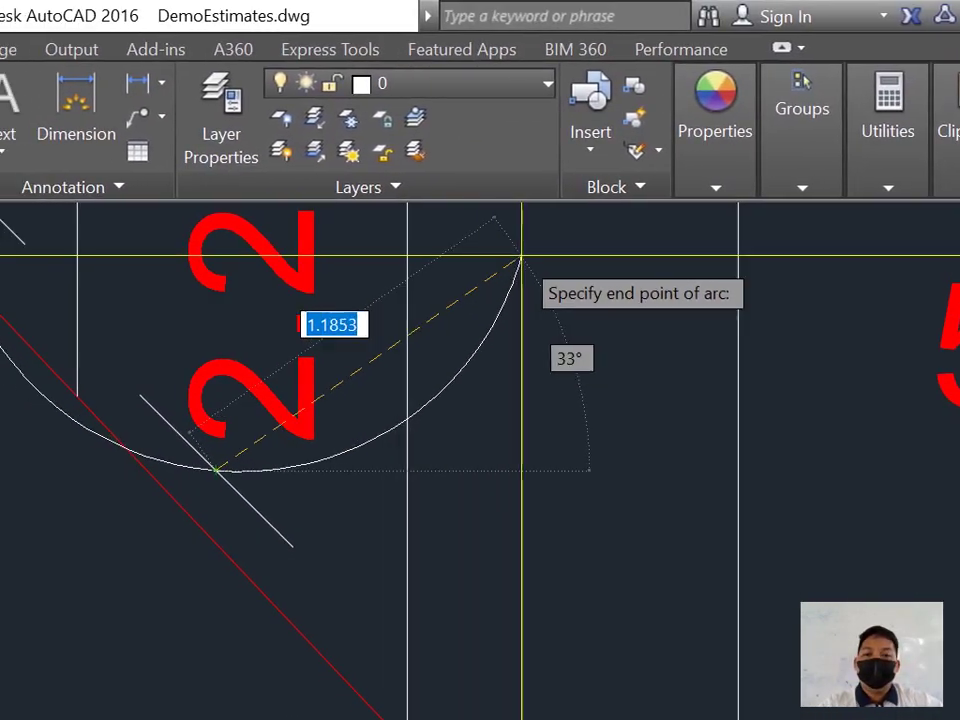
middle_click_drag(454, 257, 455, 450)
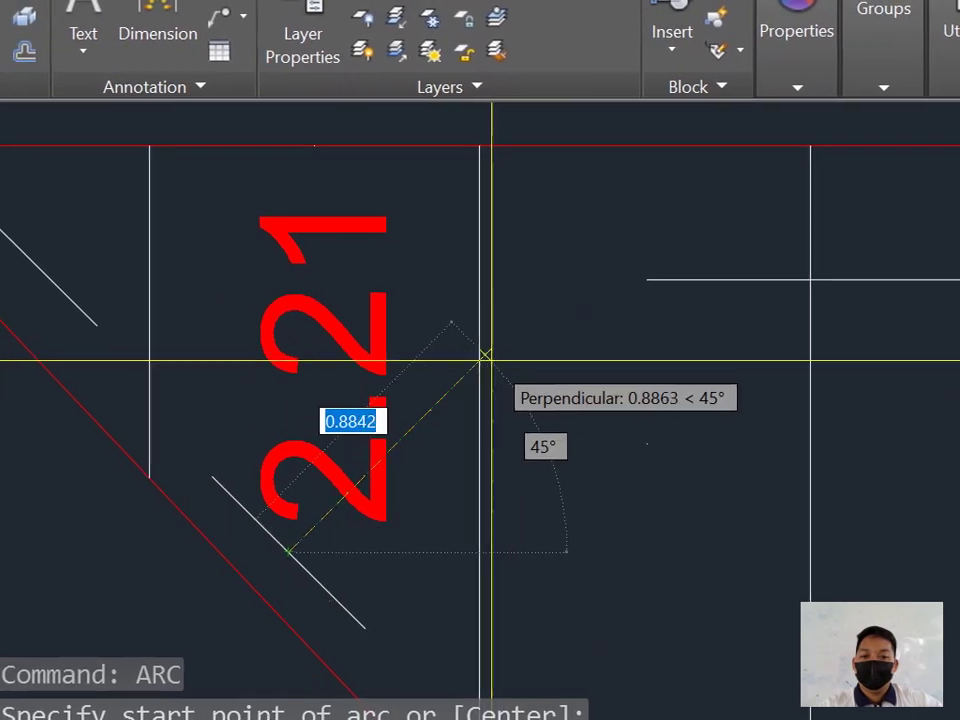
left_click(481, 360)
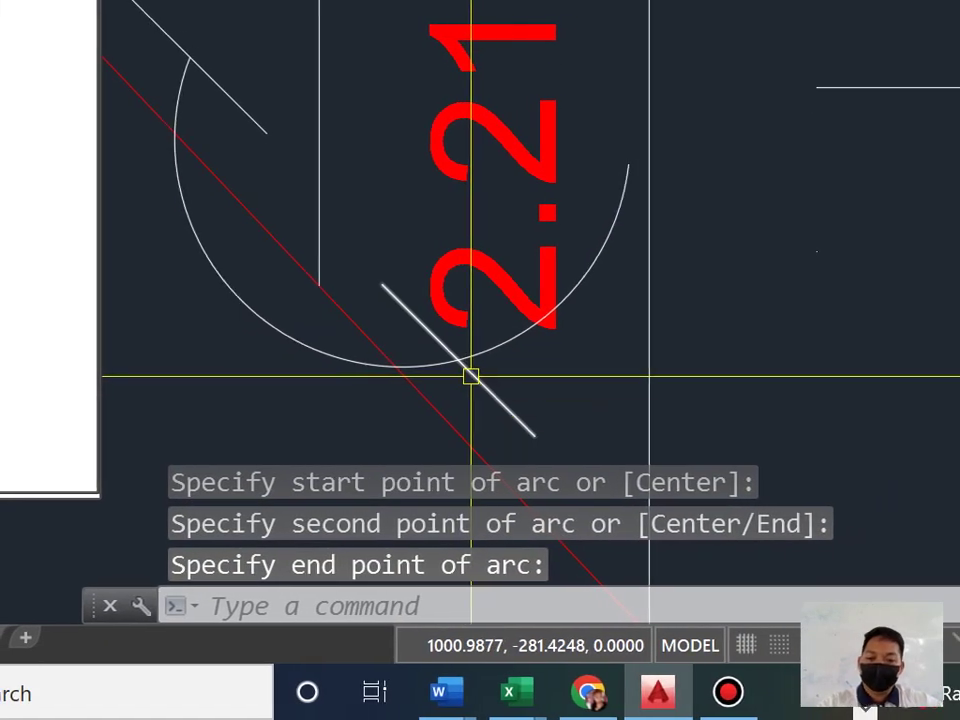
Step: Trim the part of the arc that extends past the short line in the 2.21 strip
type("tr")
key("Return")
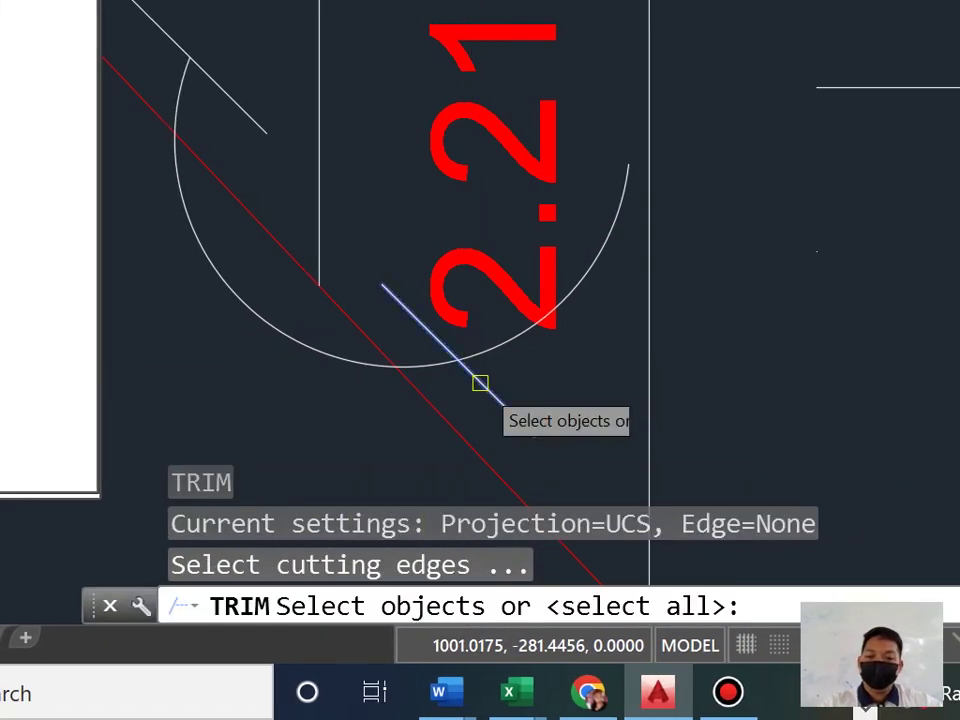
left_click(480, 383)
key("Return")
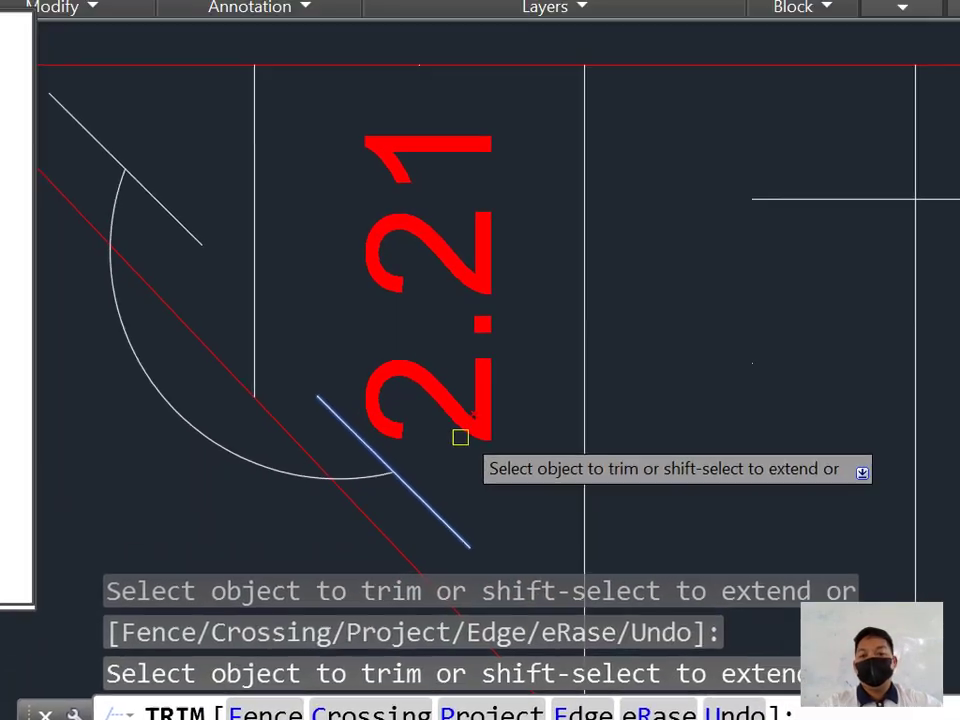
scroll(460, 437, "down", 5)
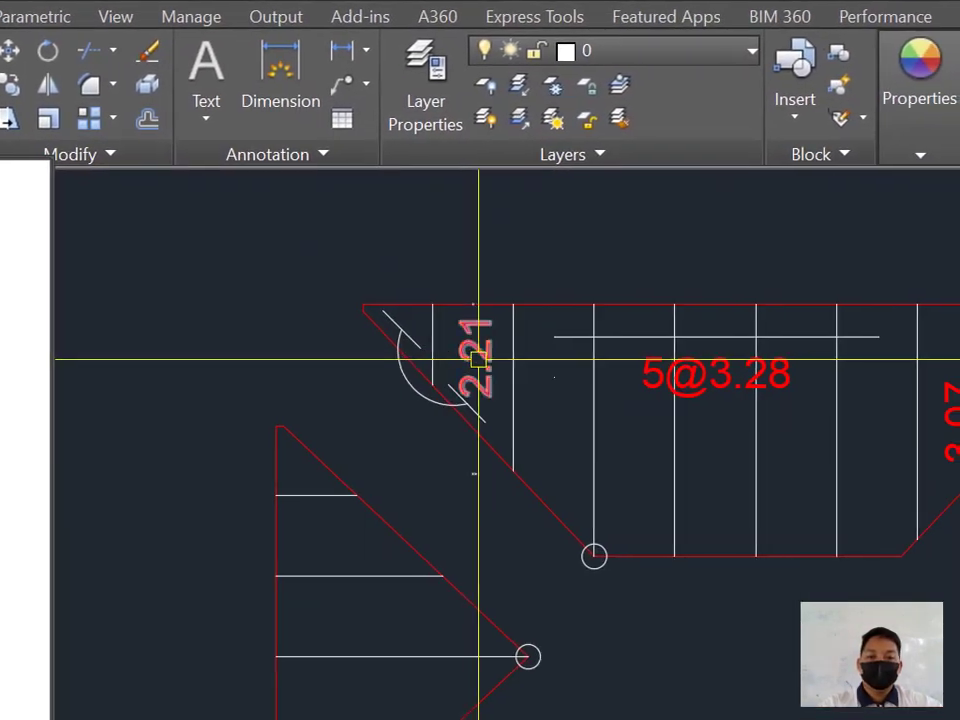
scroll(479, 358, "up", 3)
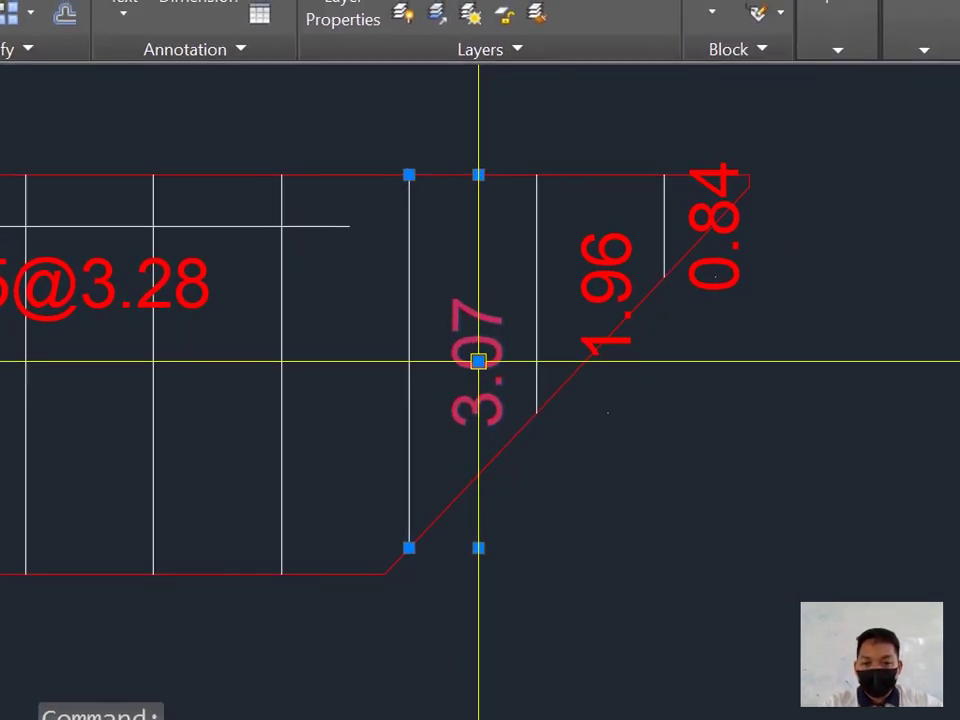
Step: Move the 3.07 label straight up within its strip and delete the 0.84 label from the trapezoid's right corner piece
left_click(478, 361)
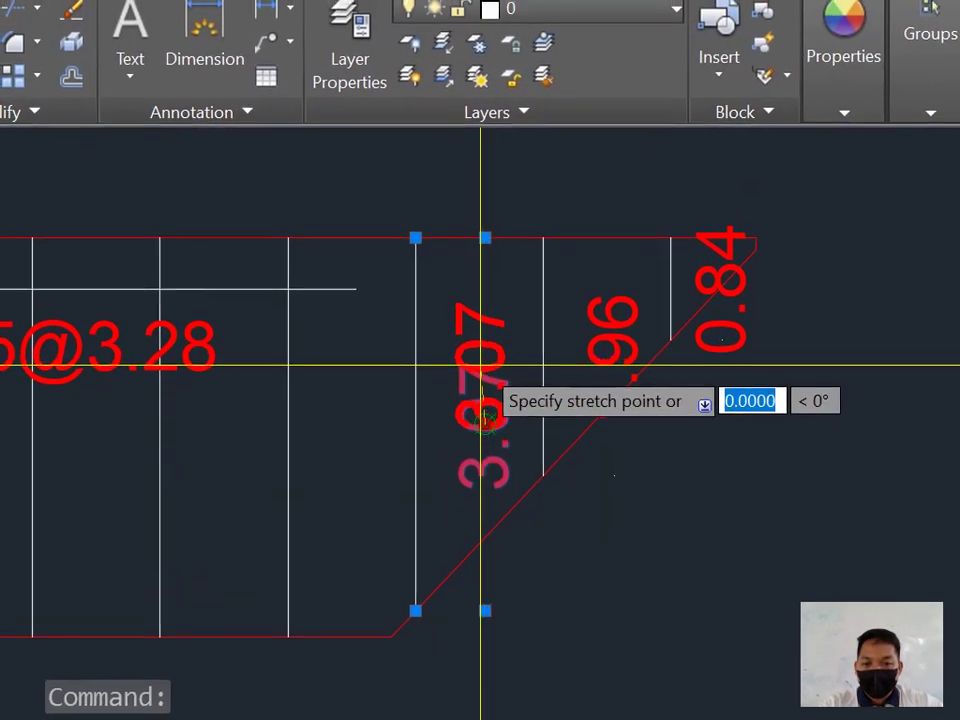
scroll(481, 367, "up", 6)
left_click(489, 357)
scroll(489, 356, "down", 4)
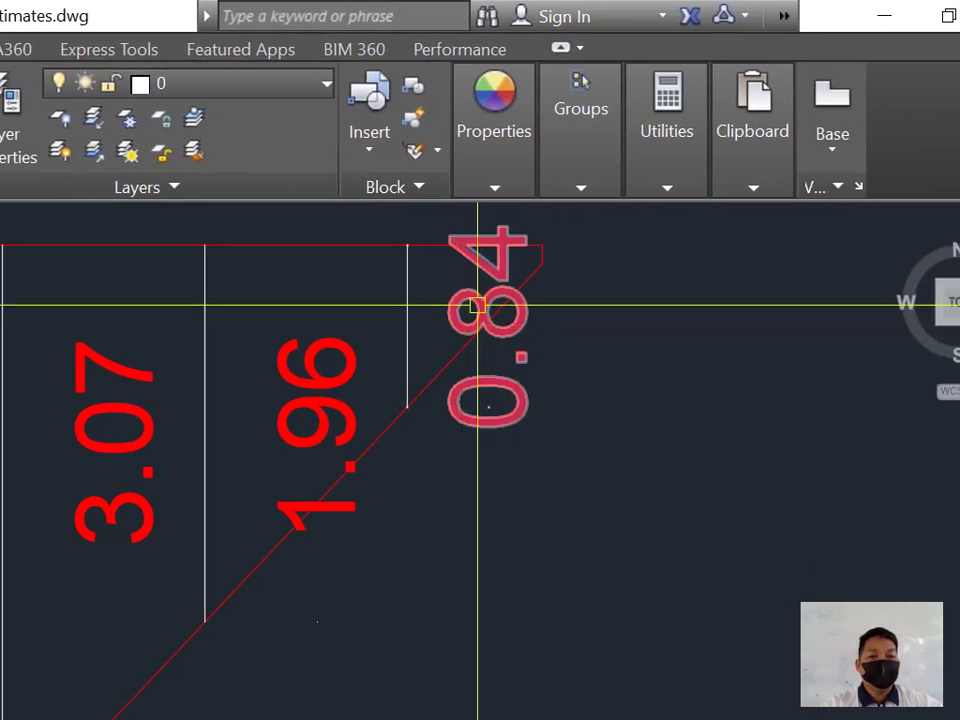
left_click(478, 305)
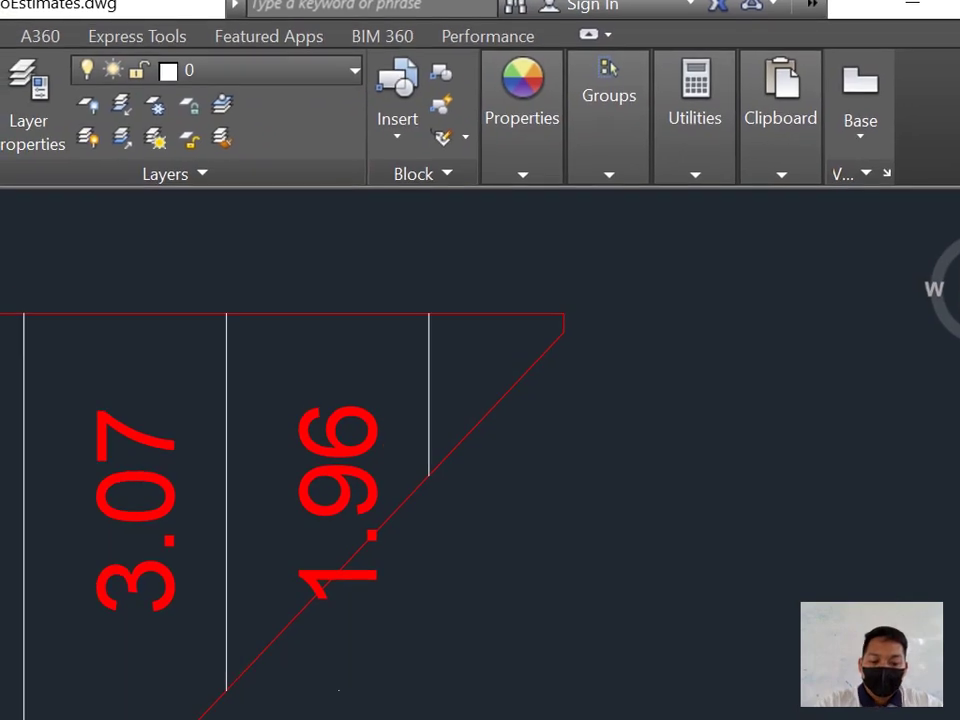
Step: Trace the small corner piece at the trapezoid's right end with a closed polyline
key("Return")
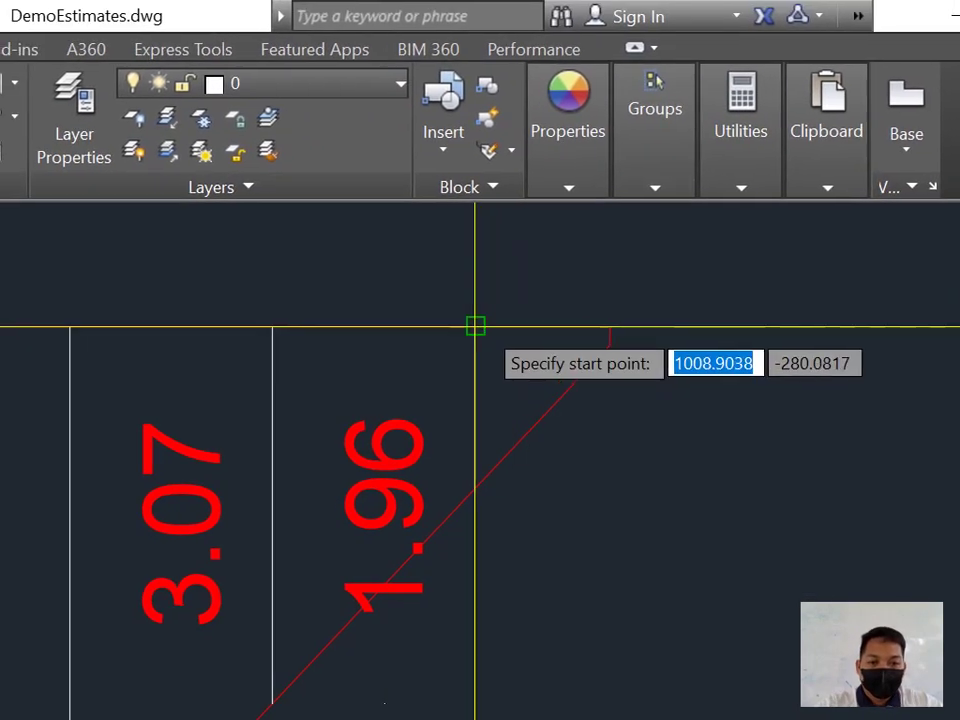
left_click(427, 314)
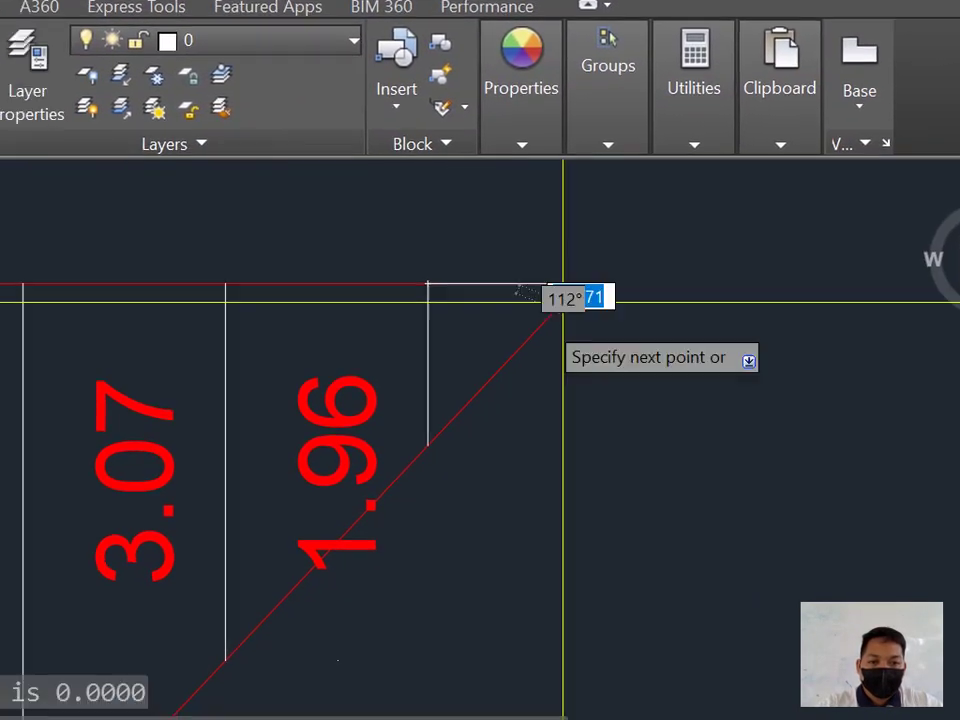
left_click(483, 343)
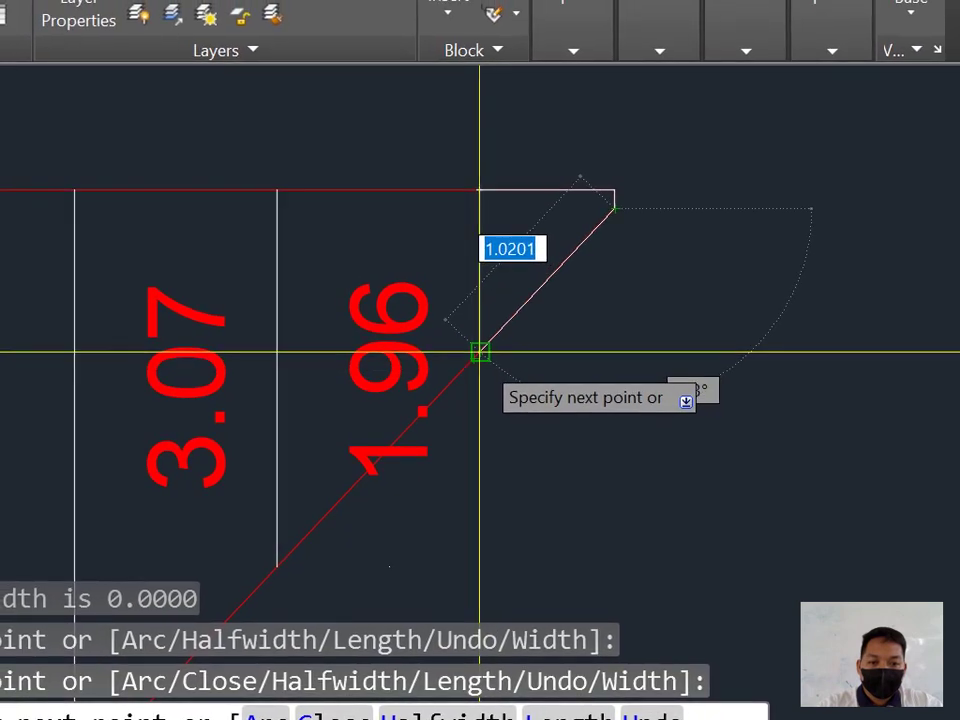
left_click(480, 351)
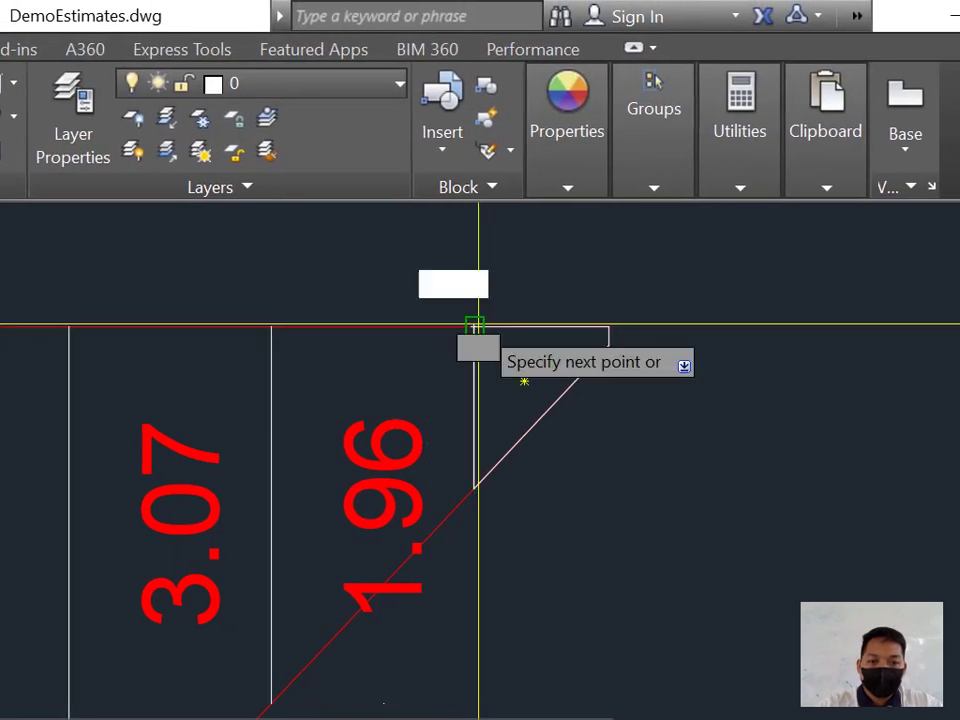
scroll(478, 325, "down", 4)
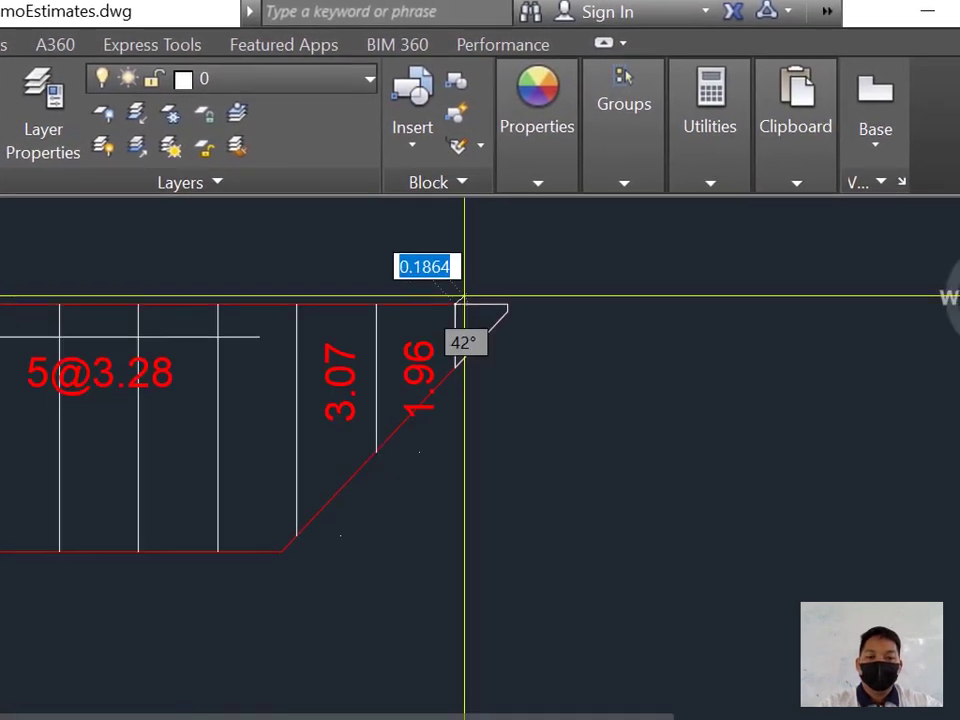
Step: Rotate the traced corner piece 180° about its lower vertex on the red sloped edge
type("ro")
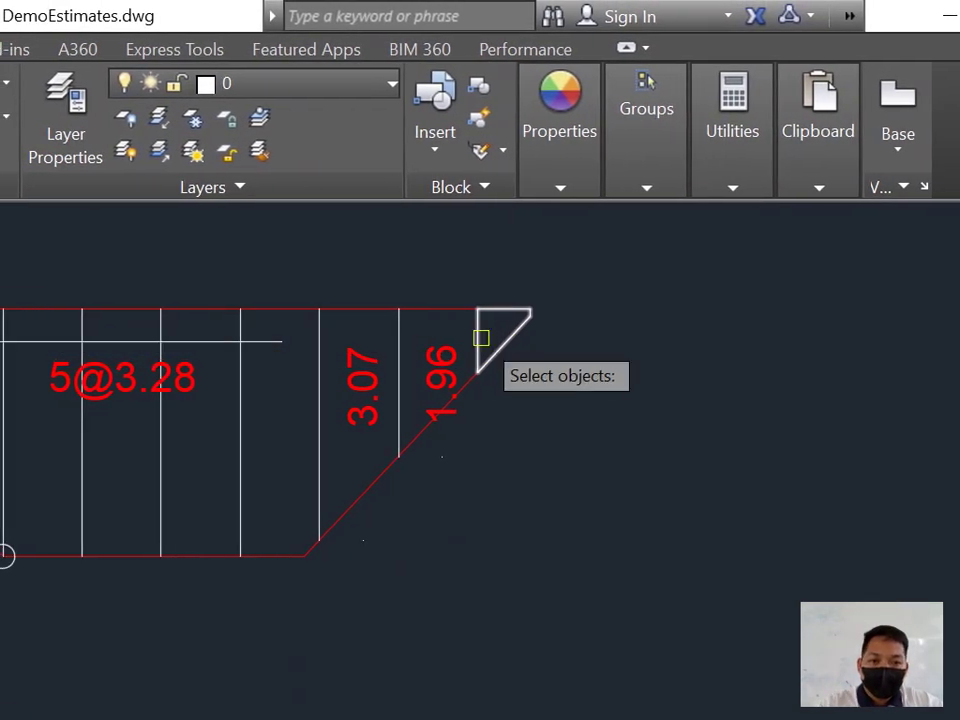
left_click(479, 339)
key("Return")
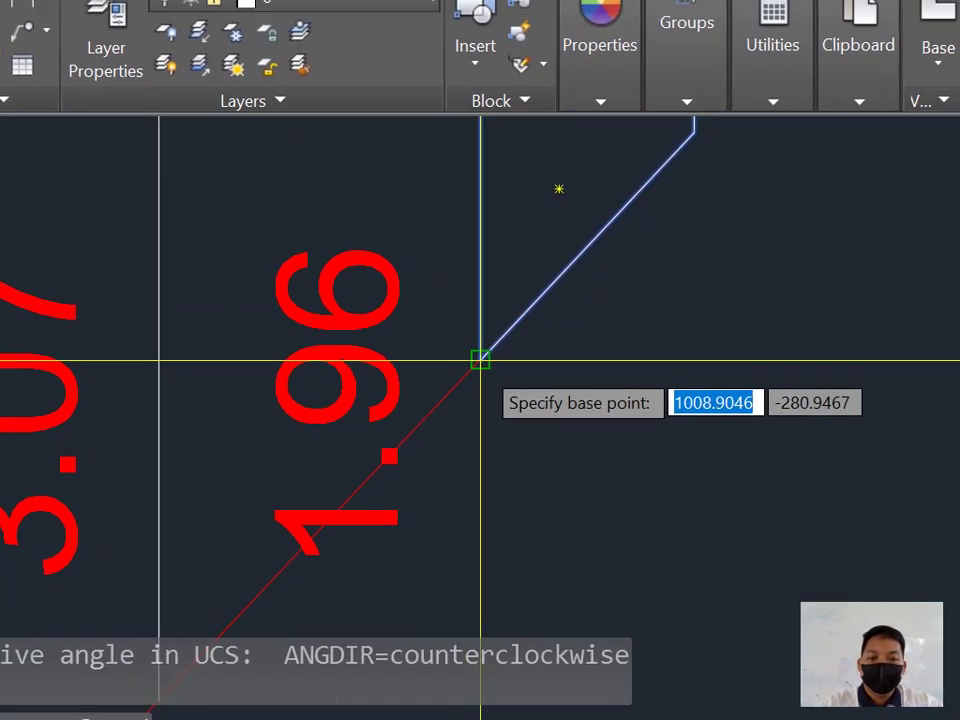
left_click(480, 358)
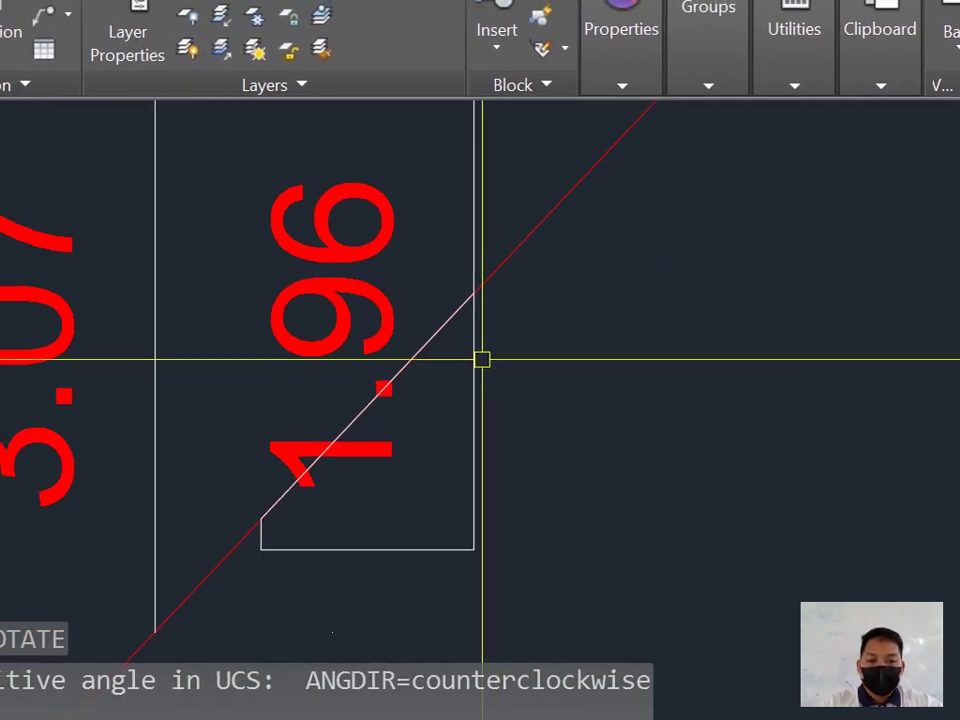
Step: Move the rotated corner piece straight down by 0.1 from its upper vertex
key("Escape")
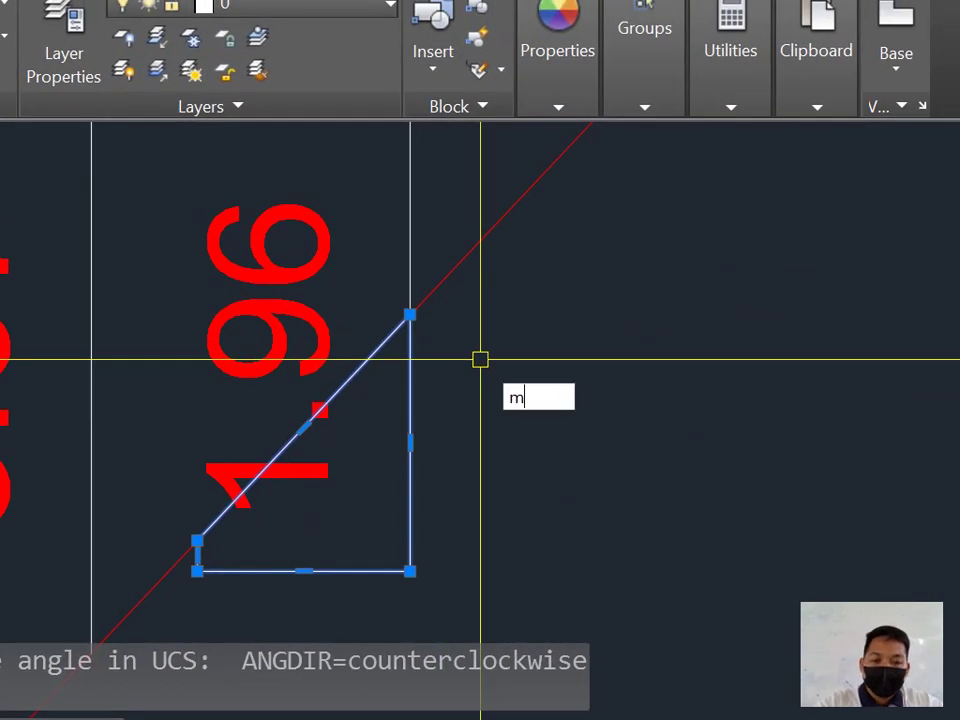
key("Return")
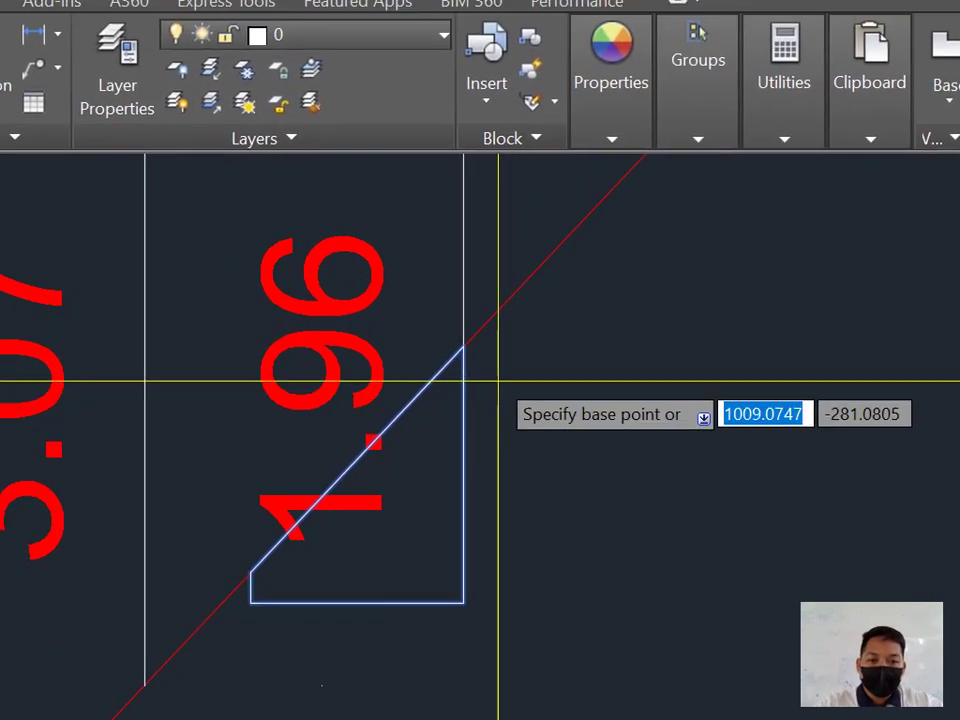
scroll(410, 315, "up", 2)
left_click(478, 367)
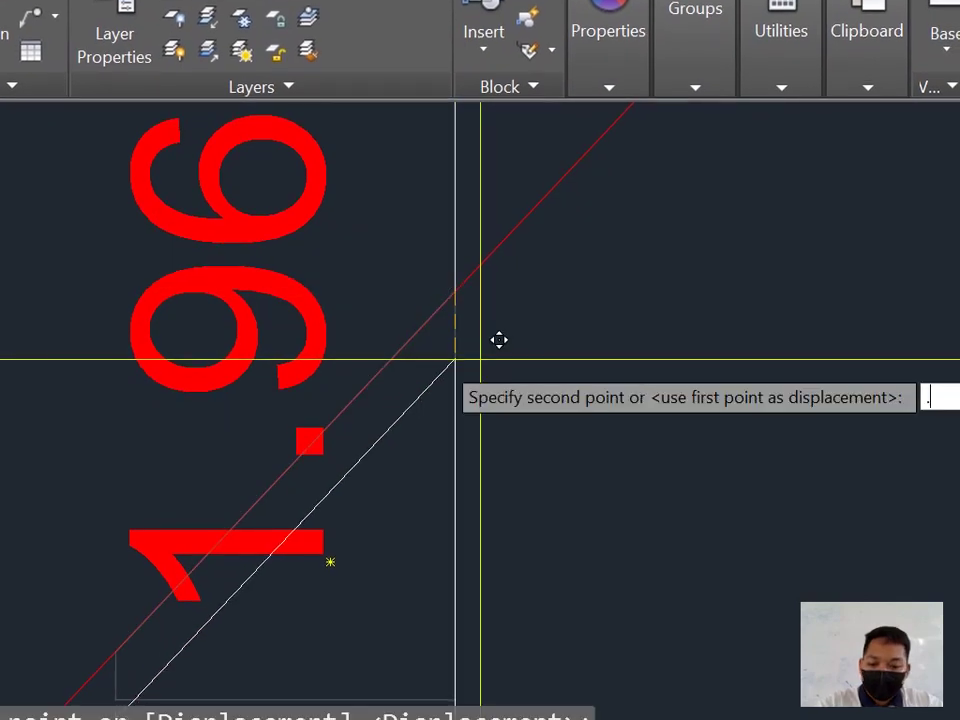
scroll(482, 327, "down", 3)
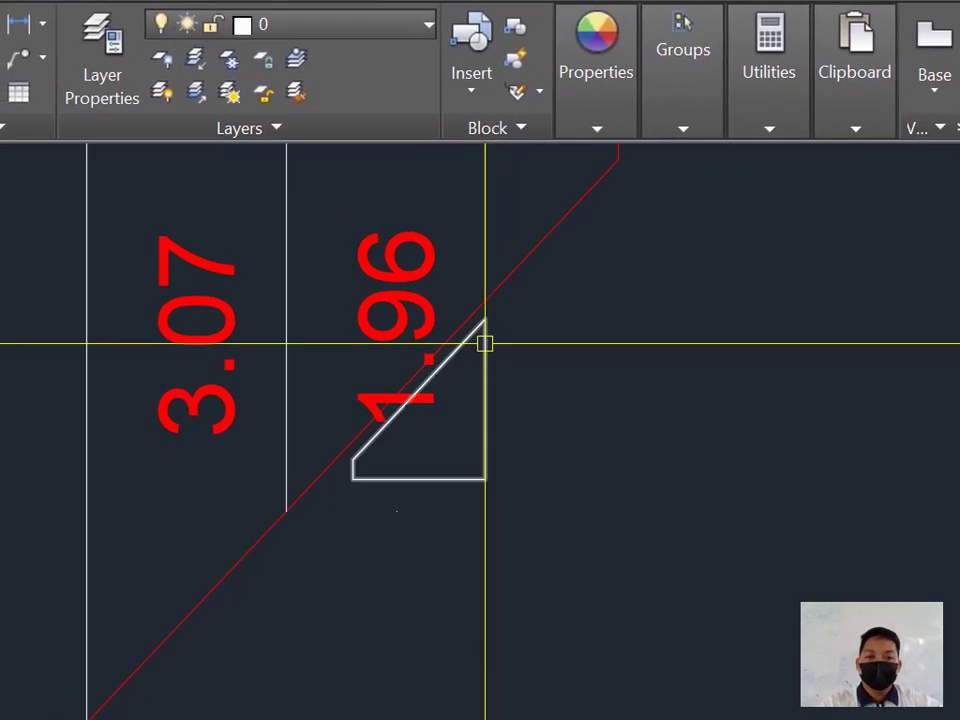
type(".1")
scroll(422, 381, "down", 2)
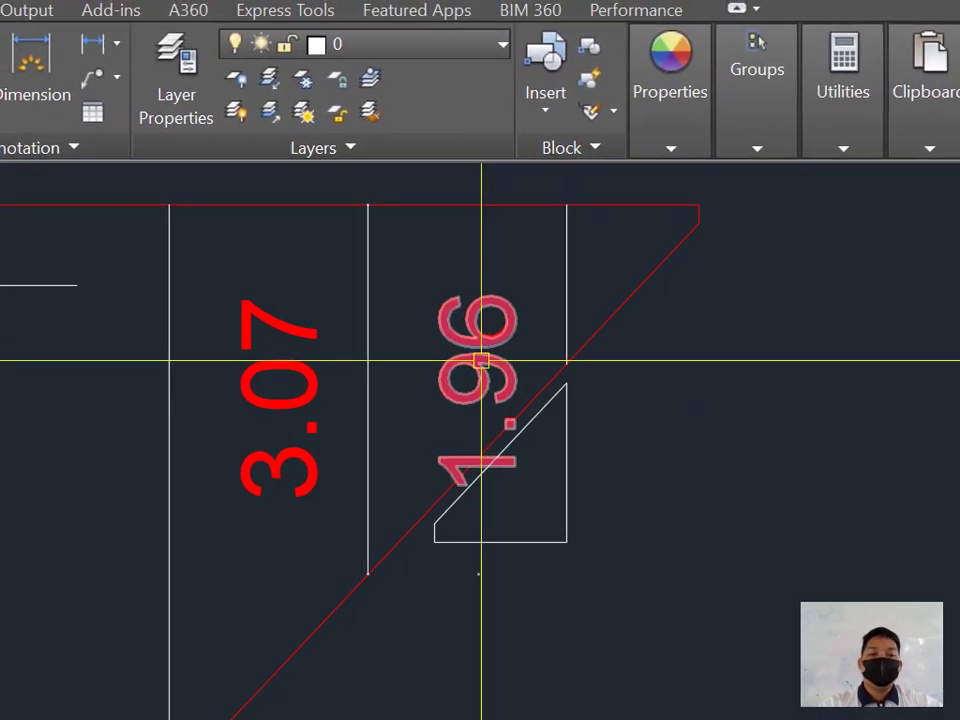
Step: Move the 1.96 label straight up within its strip
left_click(481, 356)
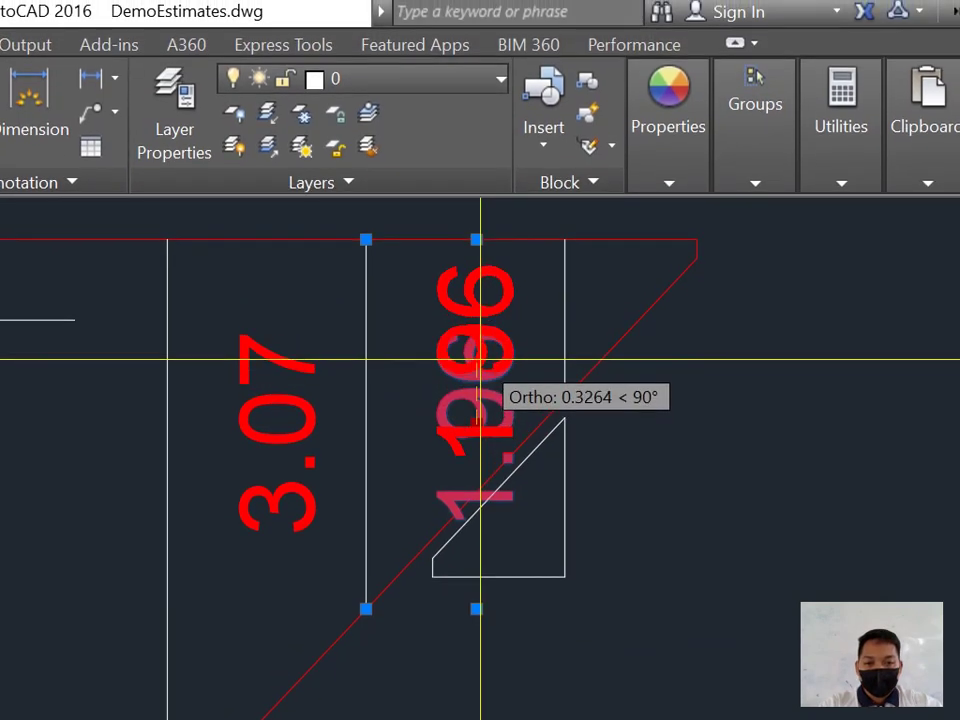
key("Escape")
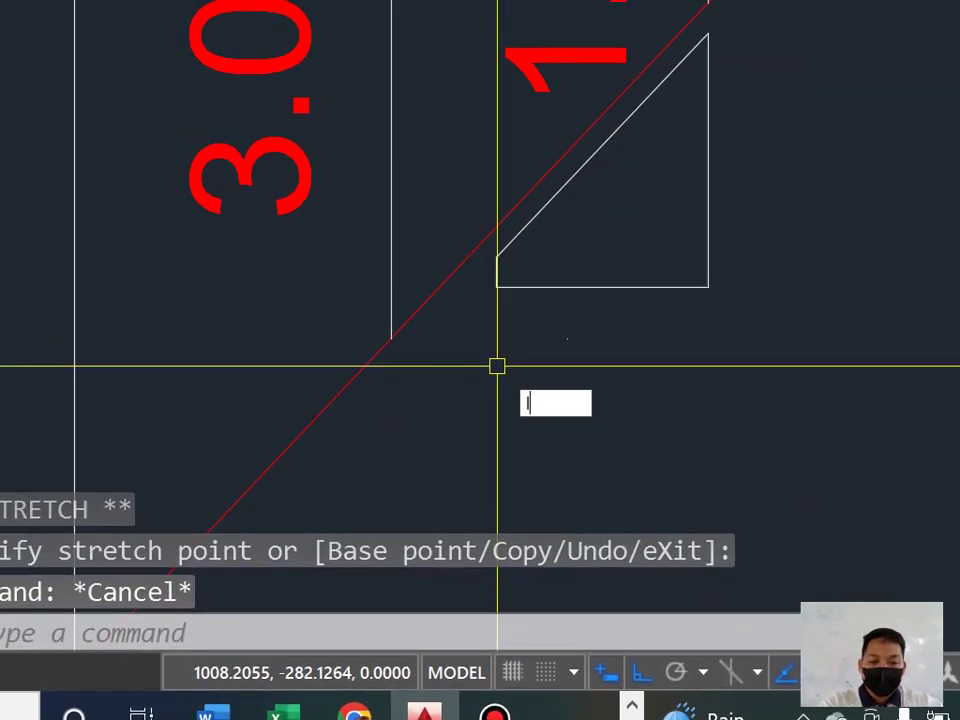
Step: Discard a horizontal trial line from the lower end of the 1.96 strip and erase the rotated corner piece
type("l")
key("Return")
left_click(392, 338)
scroll(656, 350, "down", 2)
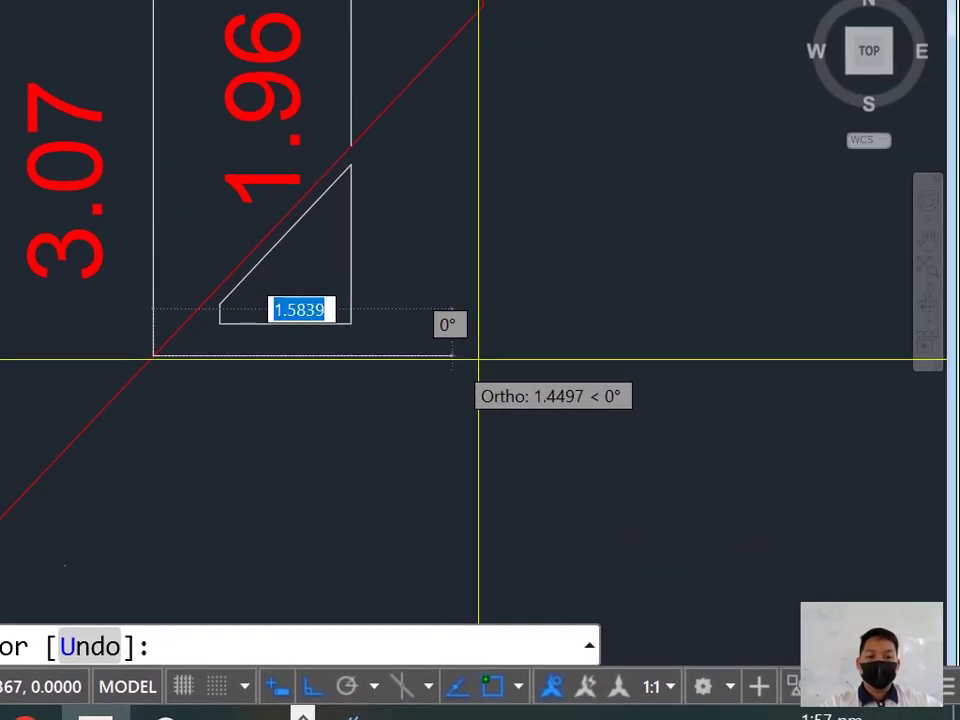
key("Escape")
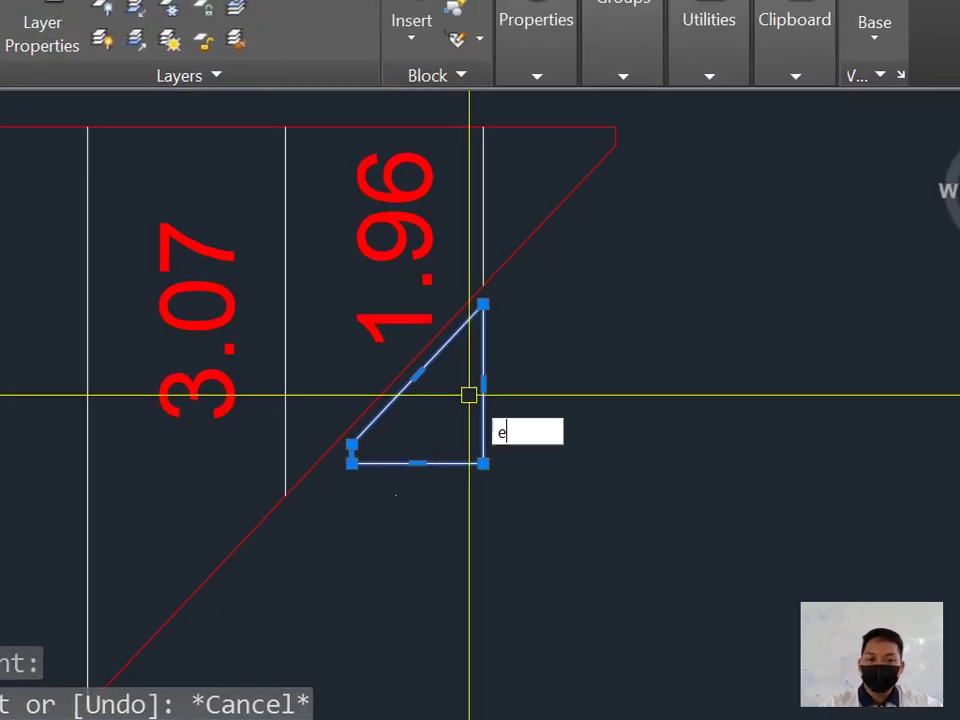
key("Return")
Step: Shift the 1.96 label to the left within its strip, away from the red sloped edge
scroll(400, 378, "up", 2)
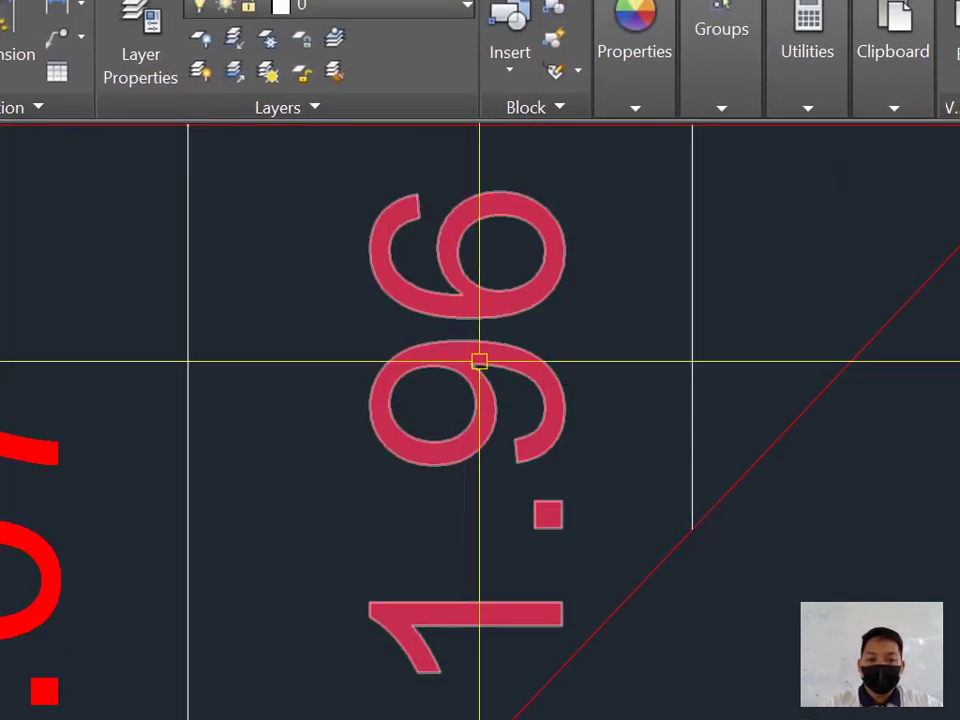
left_click(485, 343)
left_click(476, 360)
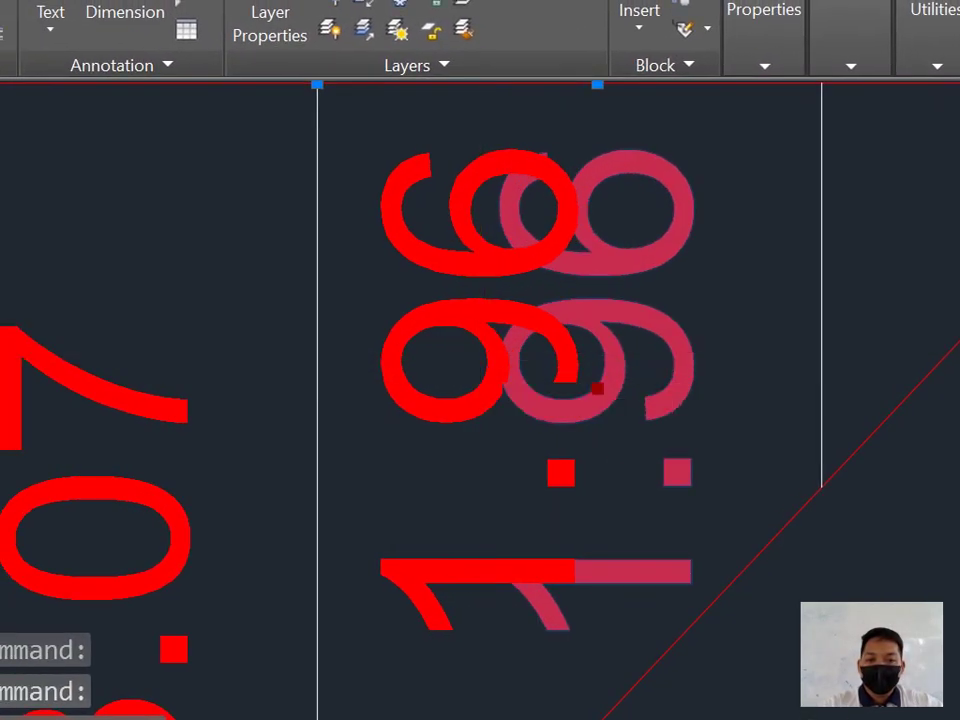
key("Escape")
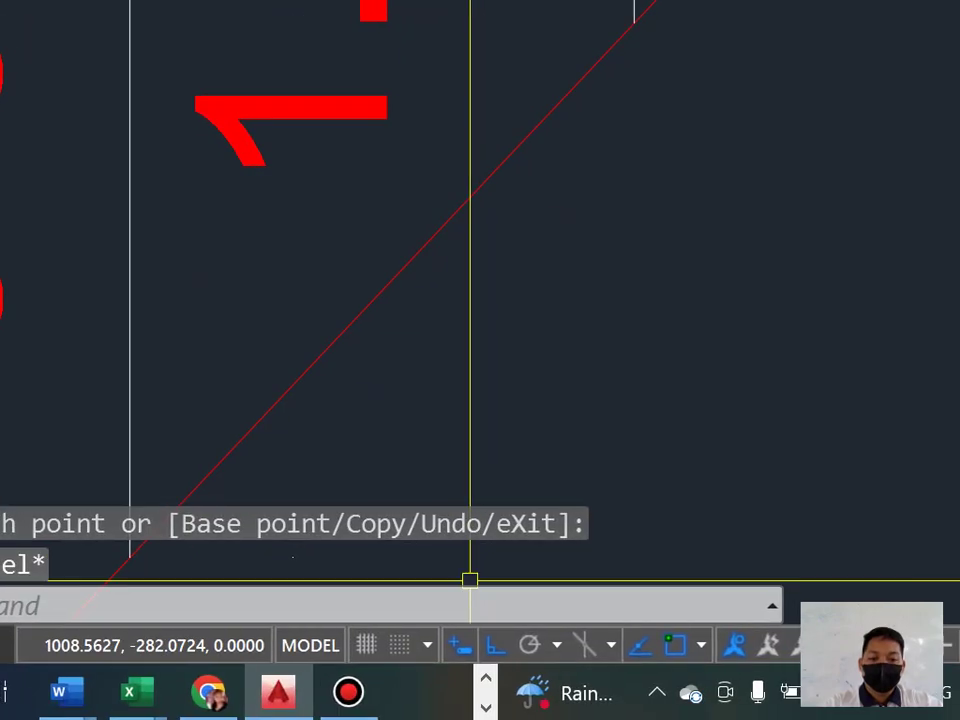
Step: Turn off ortho mode and draw a sloped line about 0.6 long inside the 1.96 strip, roughly parallel to the red sloped edge
key("F8")
type("l")
key("Return")
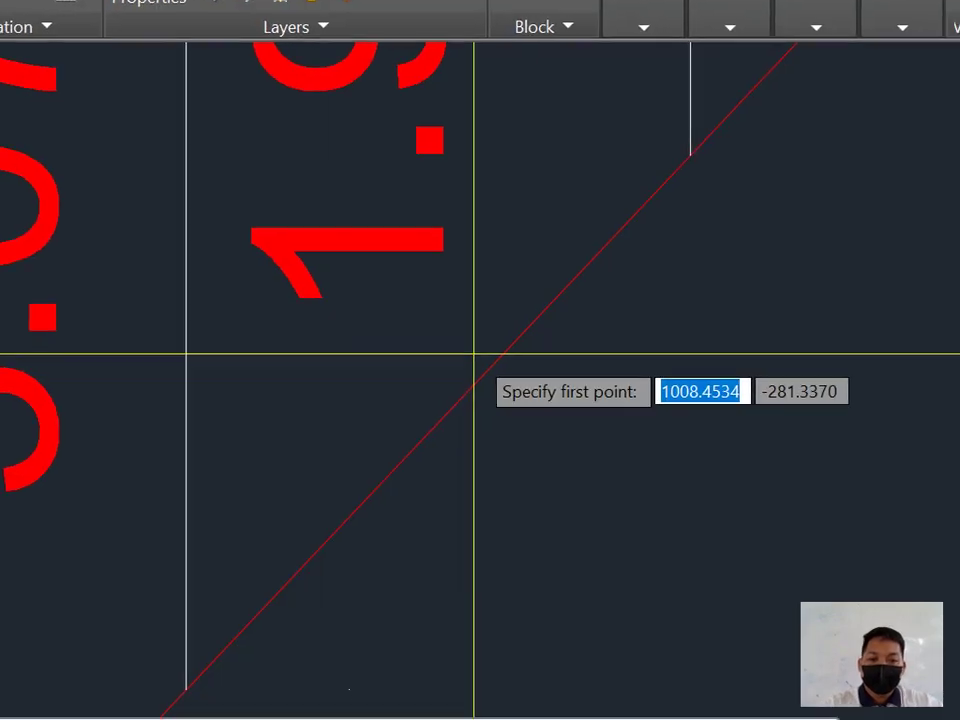
left_click(375, 378)
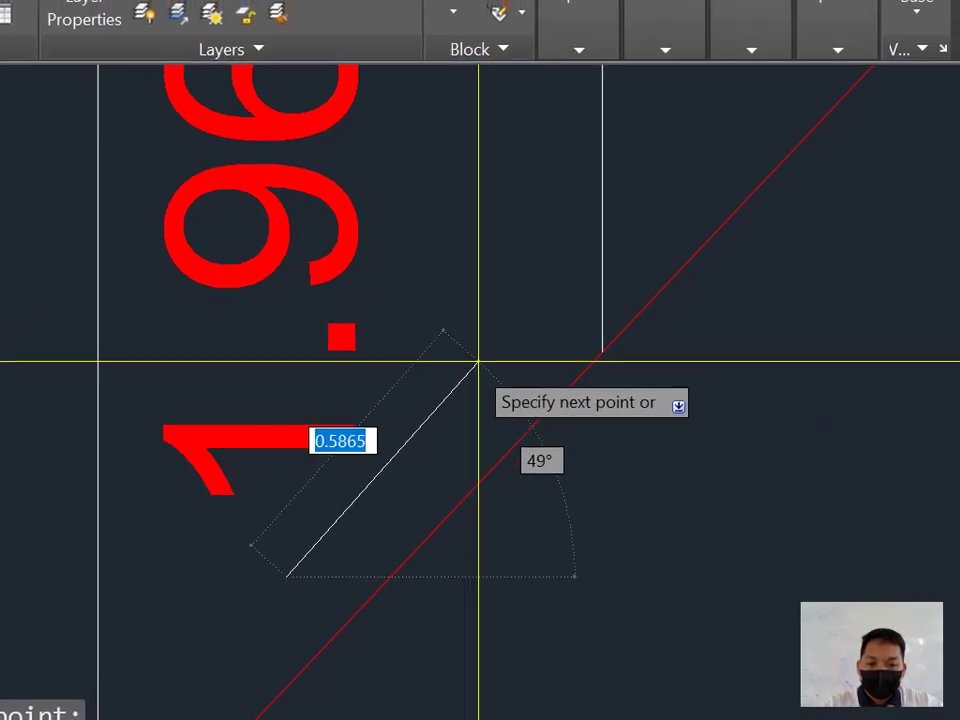
left_click(480, 358)
scroll(475, 362, "down", 3)
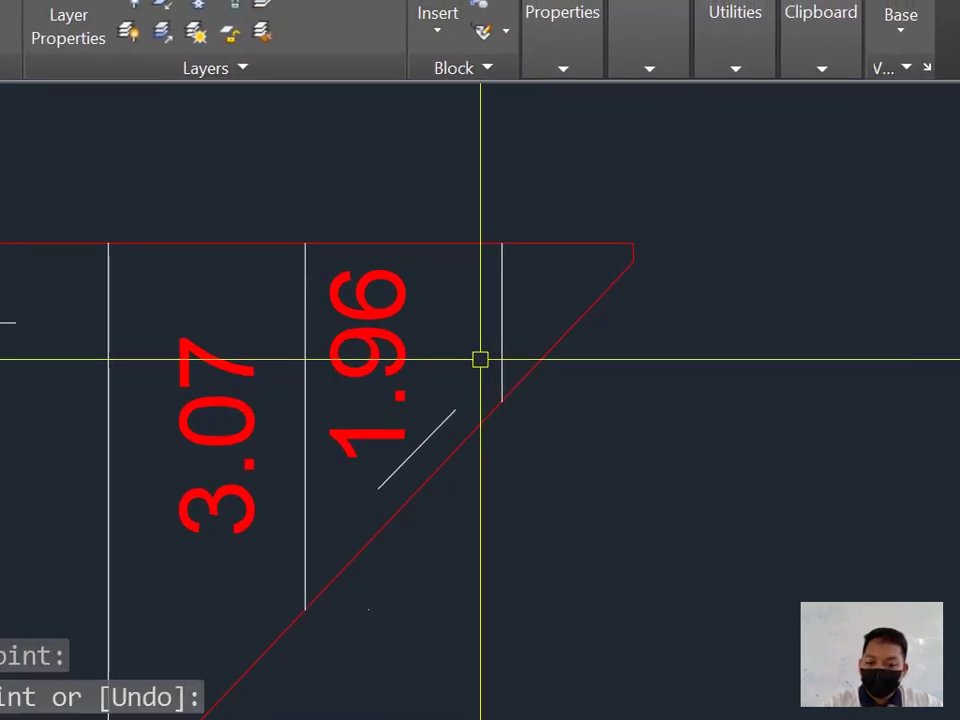
Step: Copy the sloped line by its midpoint into the small corner piece at the trapezoid's right end
type("o")
key("Return")
left_click(446, 425)
key("Return")
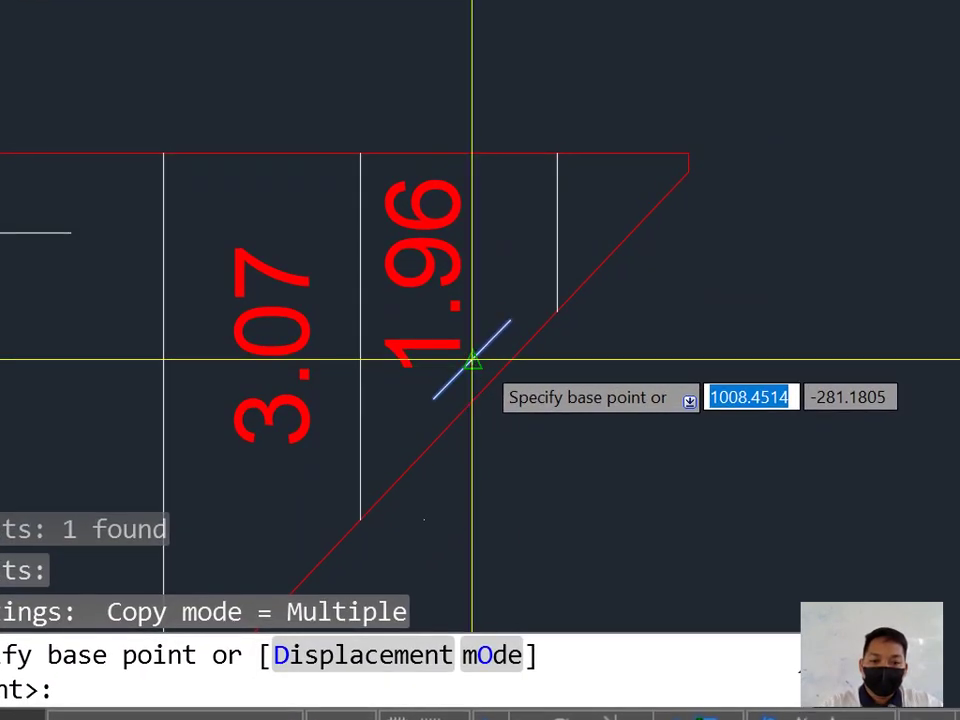
left_click(472, 360)
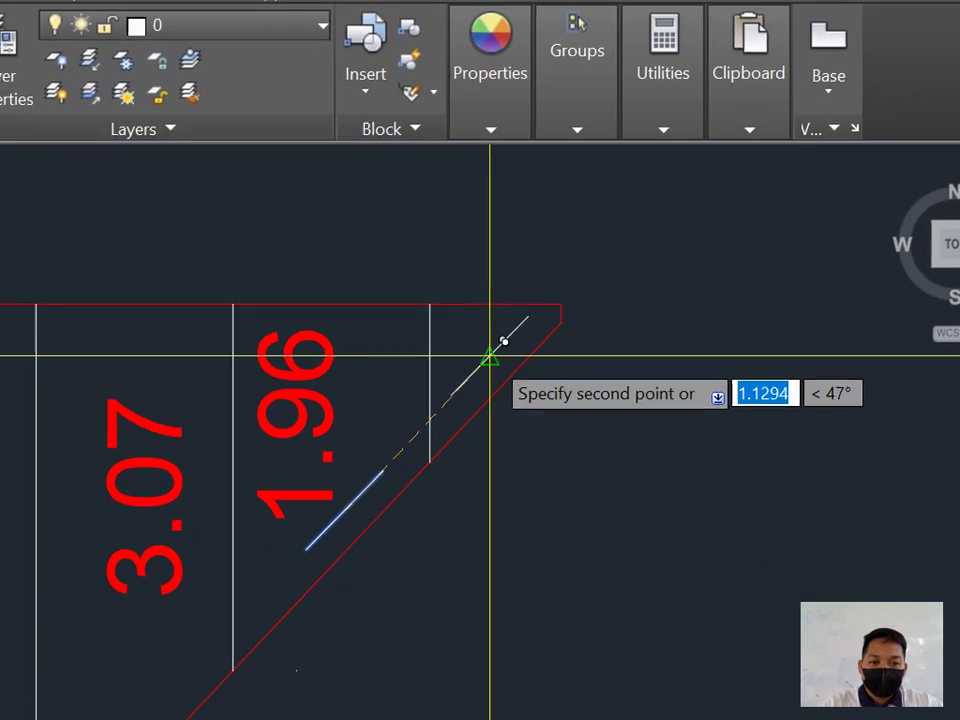
left_click(617, 205)
key("Return")
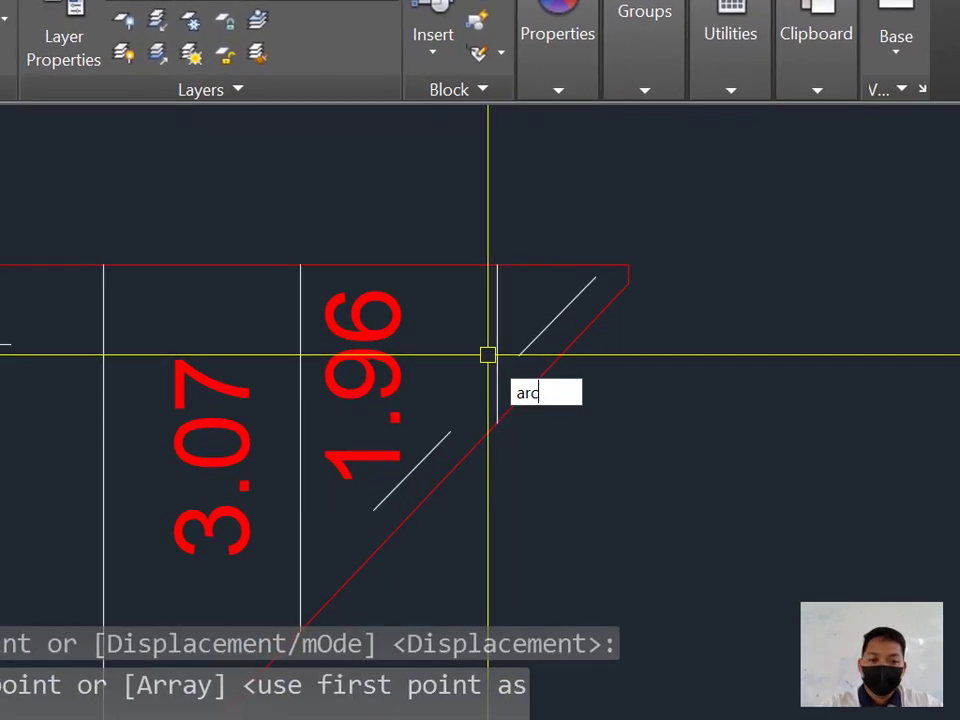
Step: Draw a three-point arc from the 1.96 strip's short line through the corner piece's short line, ending above the trapezoid
type("arc")
key("Return")
left_click(411, 471)
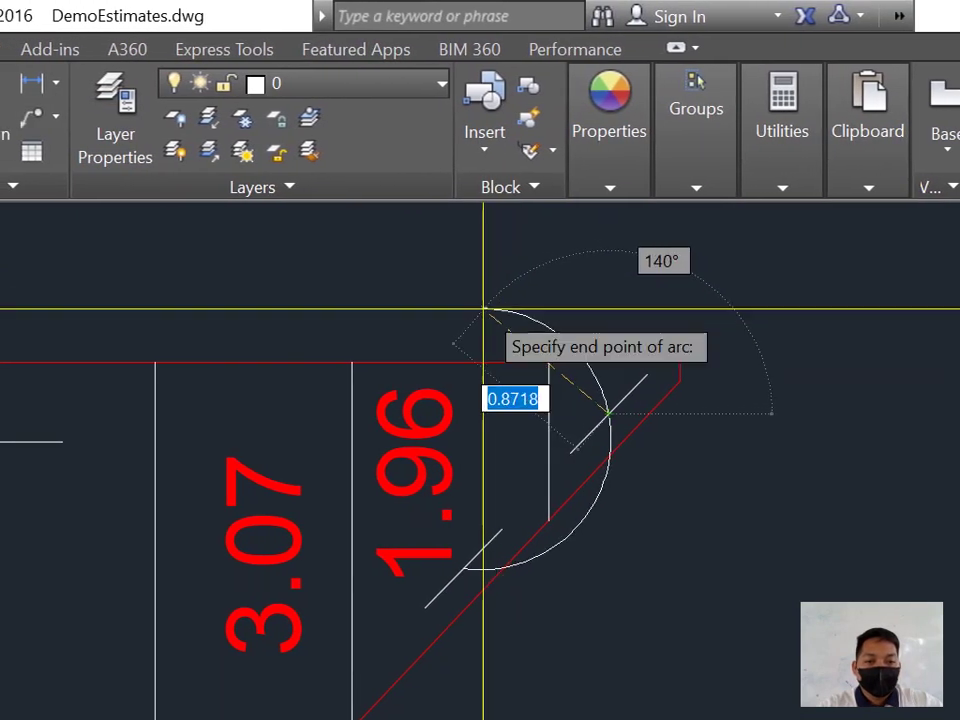
left_click(479, 316)
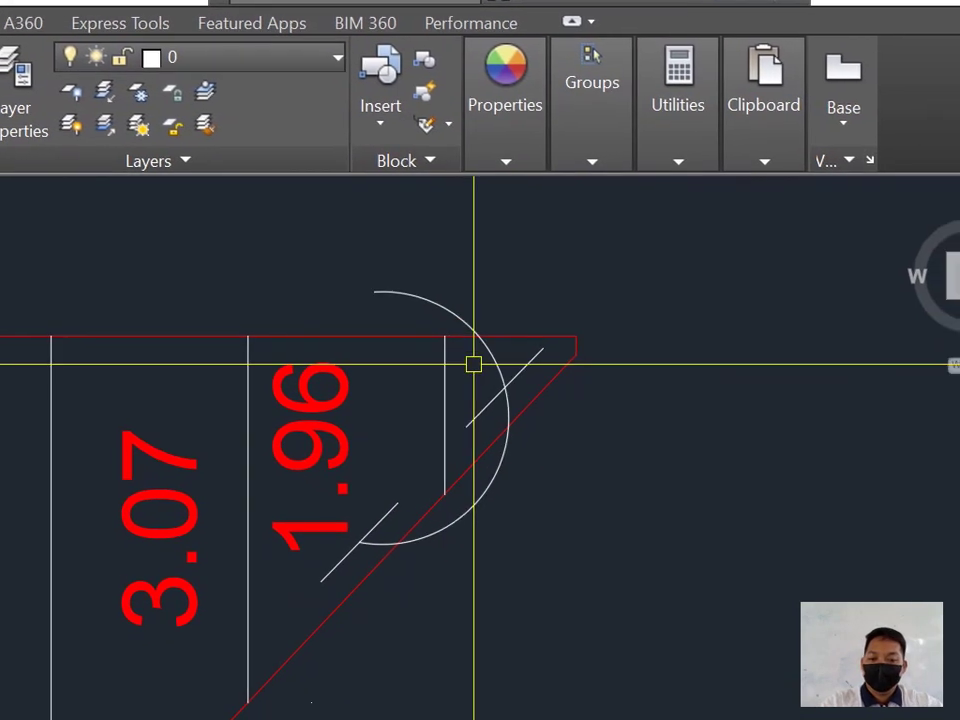
Step: Trim the part of the arc that extends past the short line in the right corner piece
type("tr")
key("Return")
key("Return")
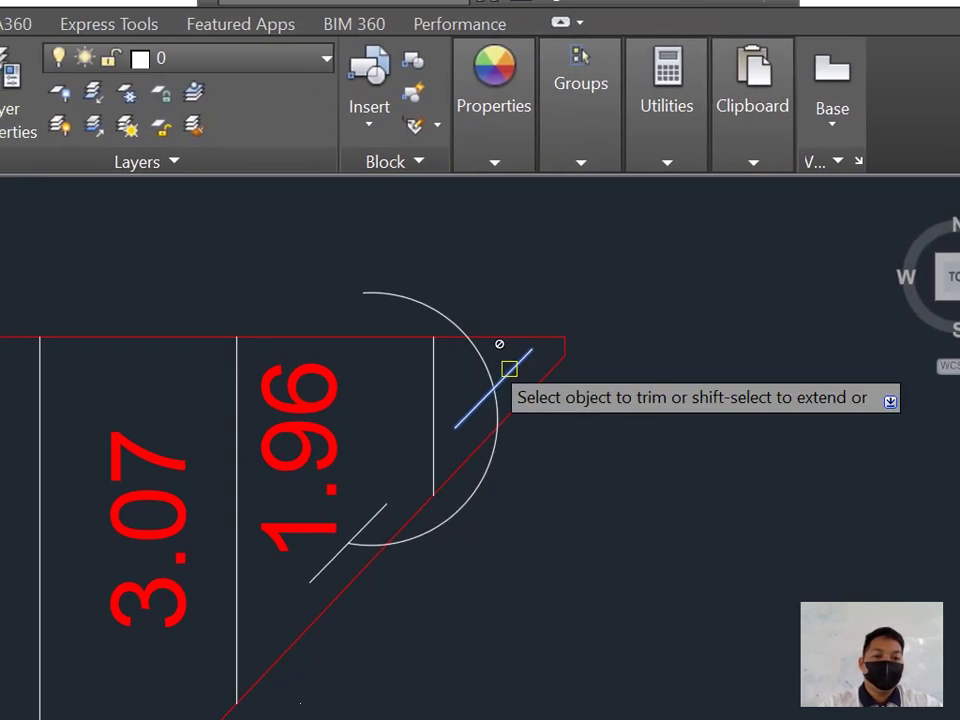
left_click(444, 350)
key("Escape")
scroll(445, 322, "down", 3)
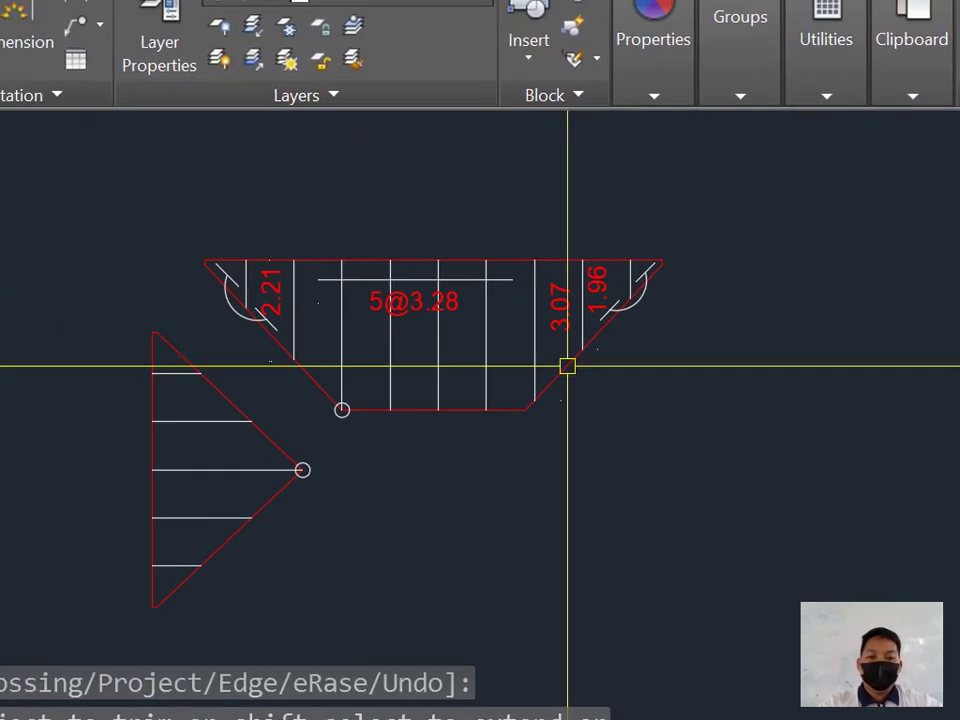
scroll(133, 381, "up", 2)
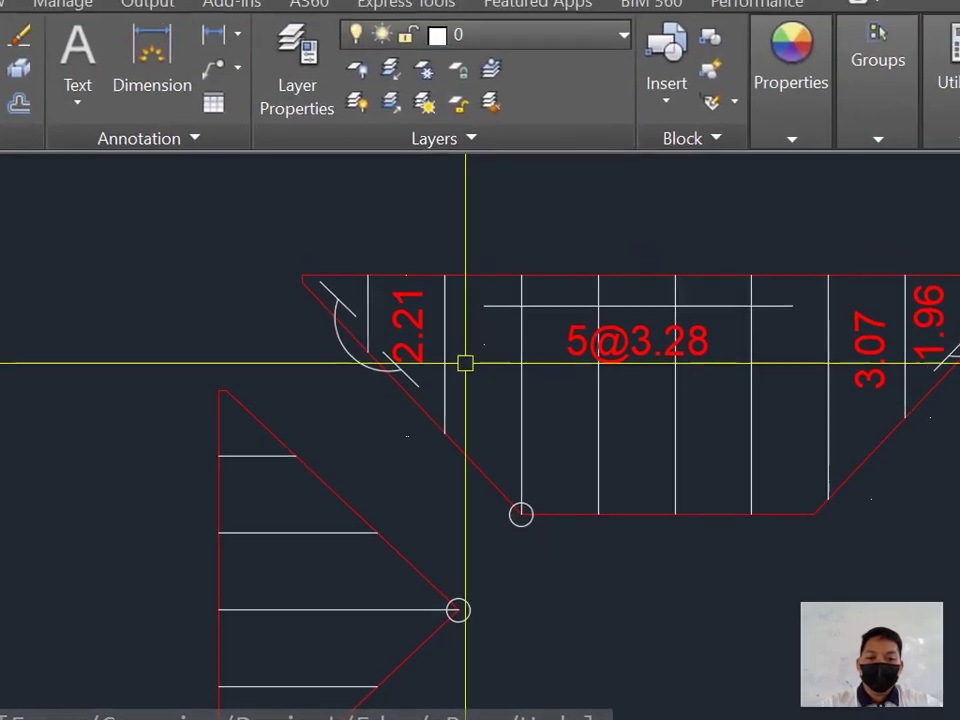
mouse_move(436, 133)
middle_mouse_down()
mouse_move(628, 154)
mouse_move(598, 172)
middle_mouse_up()
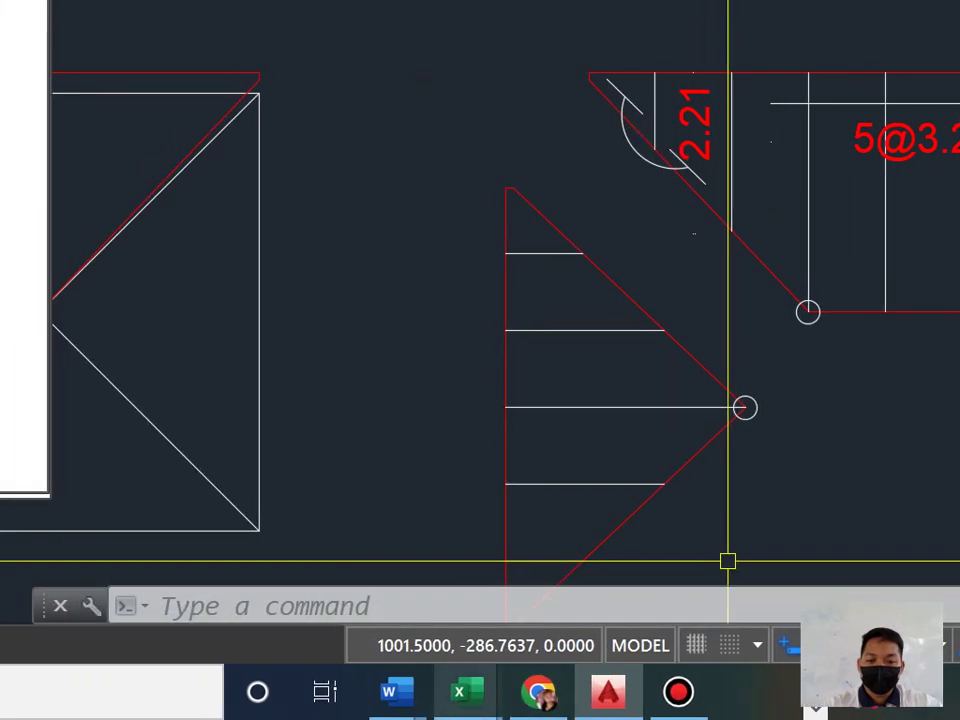
Step: Switch to the Book1 workbook in Excel and enter 2.21, 3.07 and 1.96 in cells B11 to B13
mouse_move(467, 691)
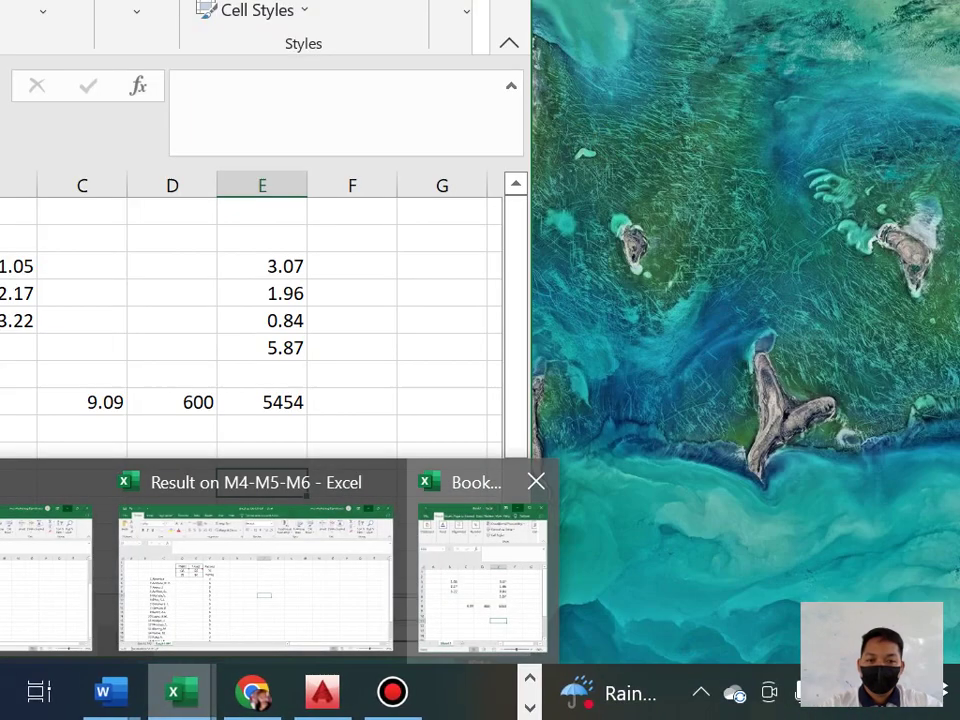
left_click(761, 561)
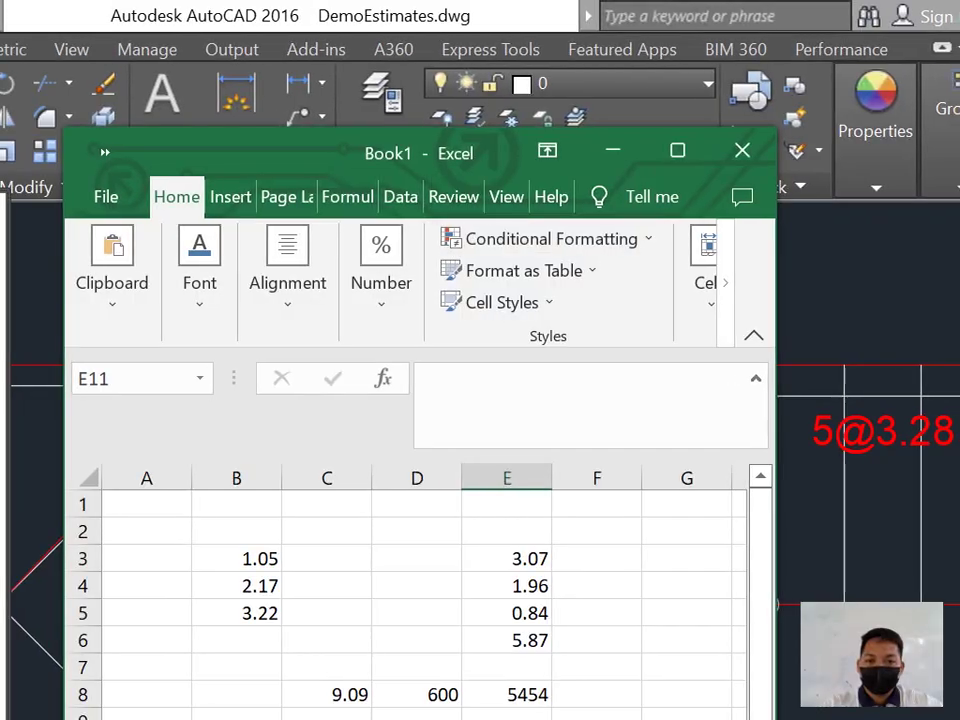
mouse_move(454, 160)
left_mouse_down()
mouse_move(493, 88)
mouse_move(491, 45)
left_mouse_up()
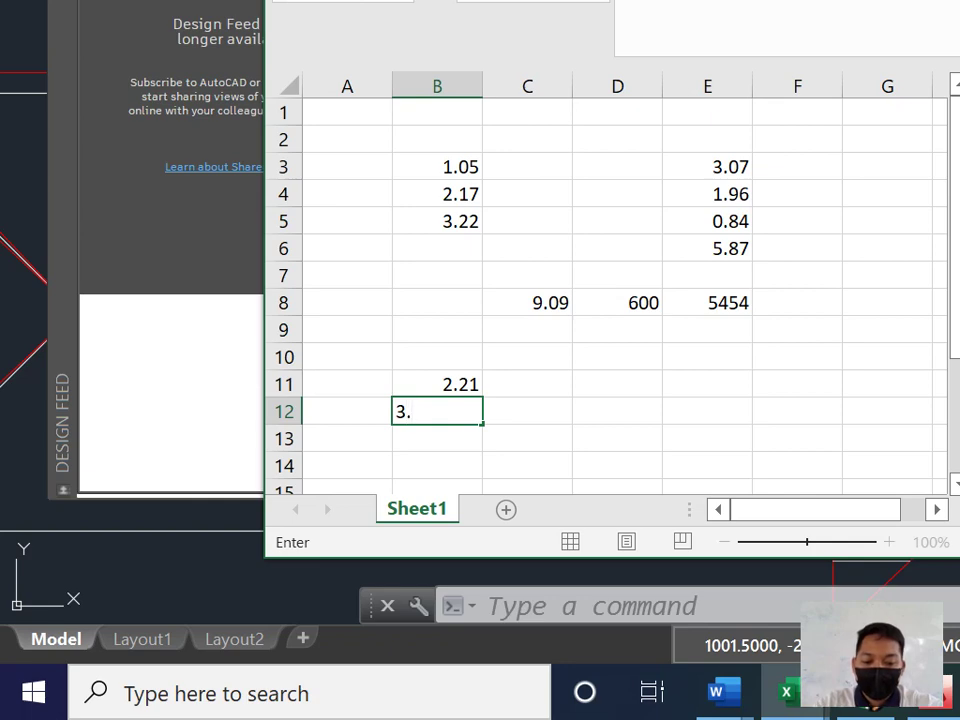
left_click(527, 384)
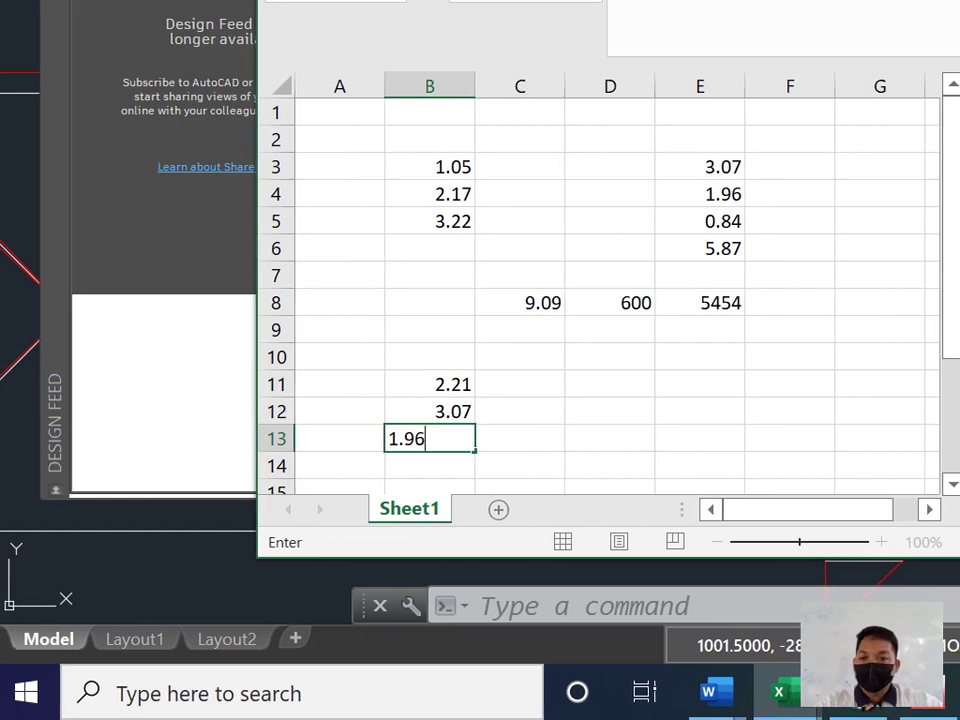
left_click(527, 384)
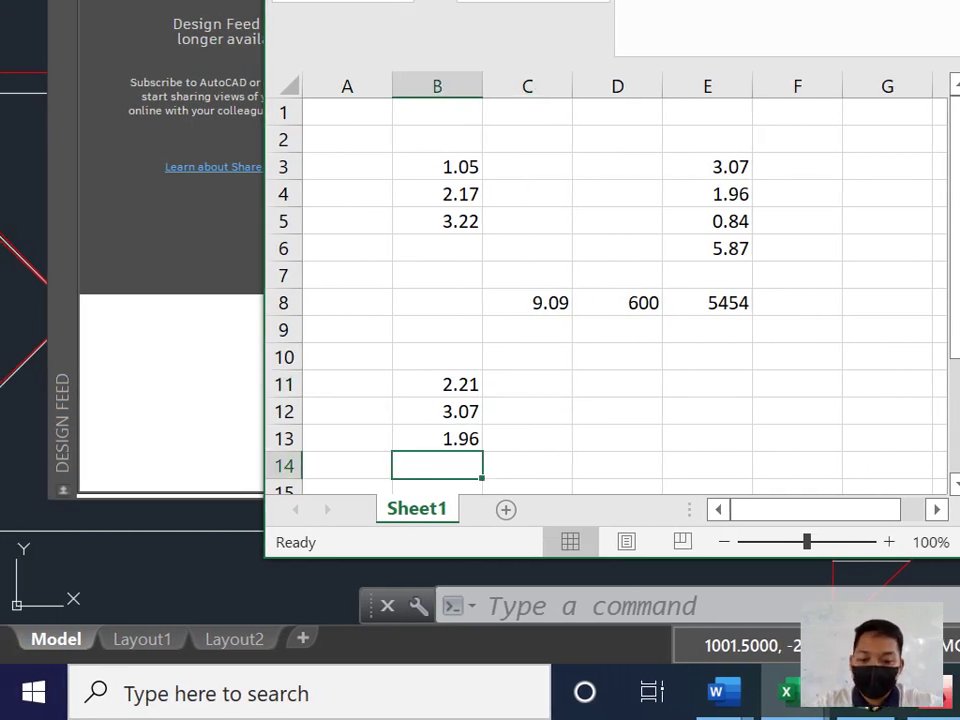
Step: Total cells B11 to B13 with a SUM formula in B14
type("=sum(")
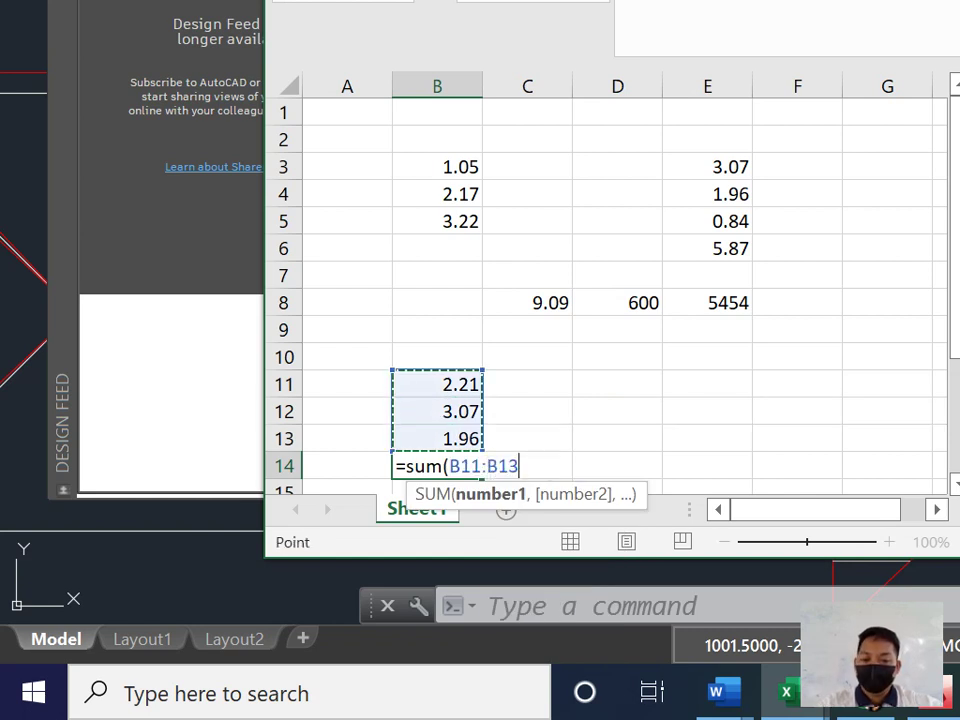
key("Return")
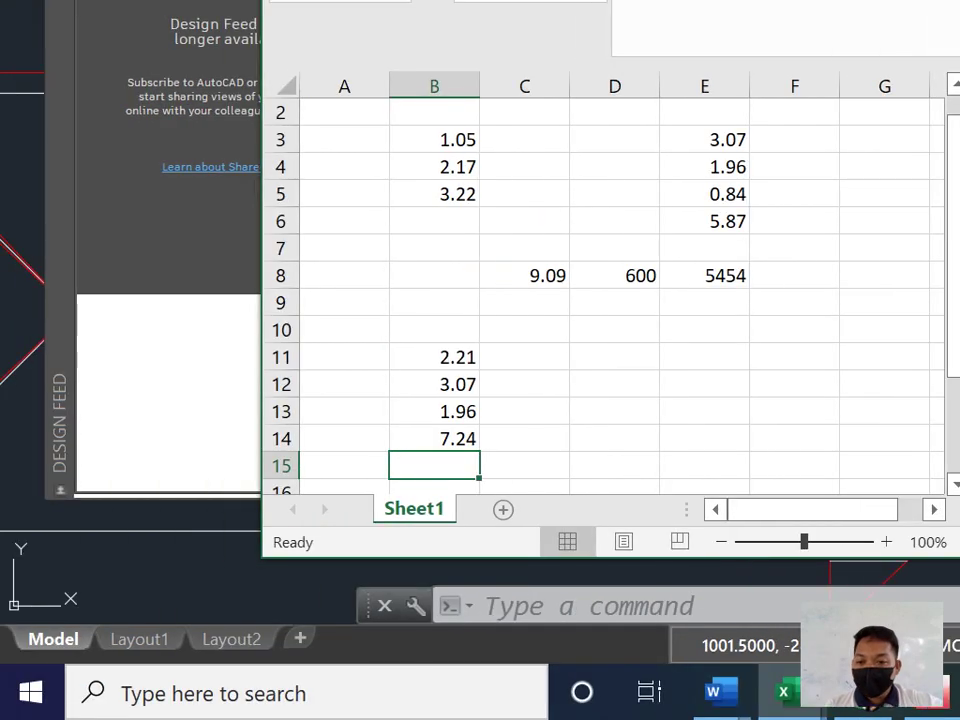
left_click(437, 438)
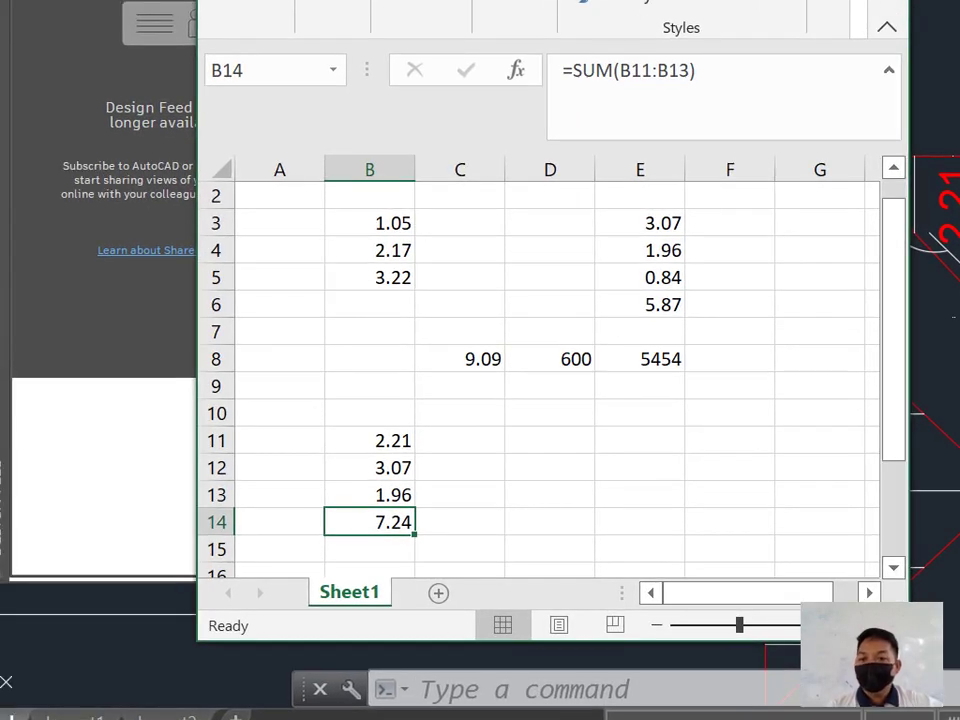
Step: Calculate in C15 the difference between C8 and B14 with the formula =C8-B14
left_click(460, 359)
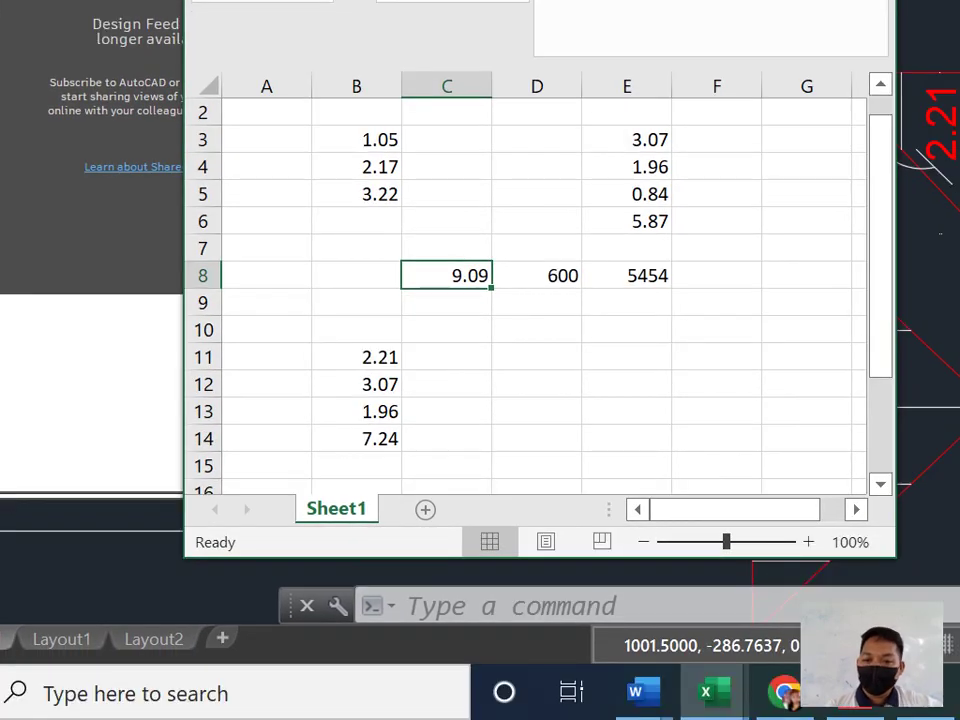
left_click(446, 302)
type("=")
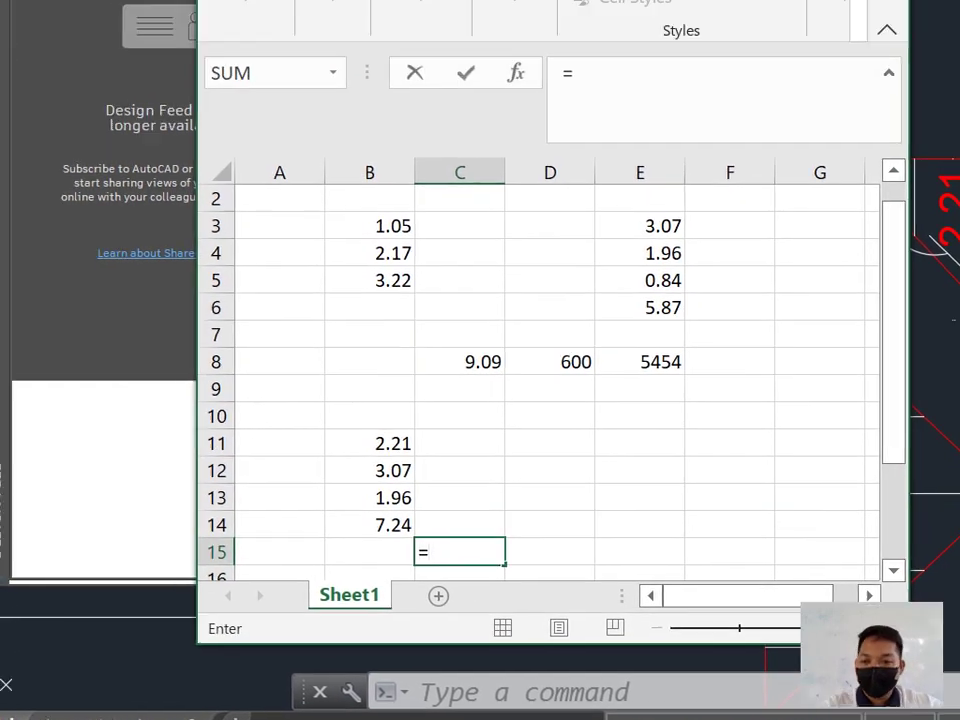
left_click(465, 275)
type("-")
left_click(410, 464)
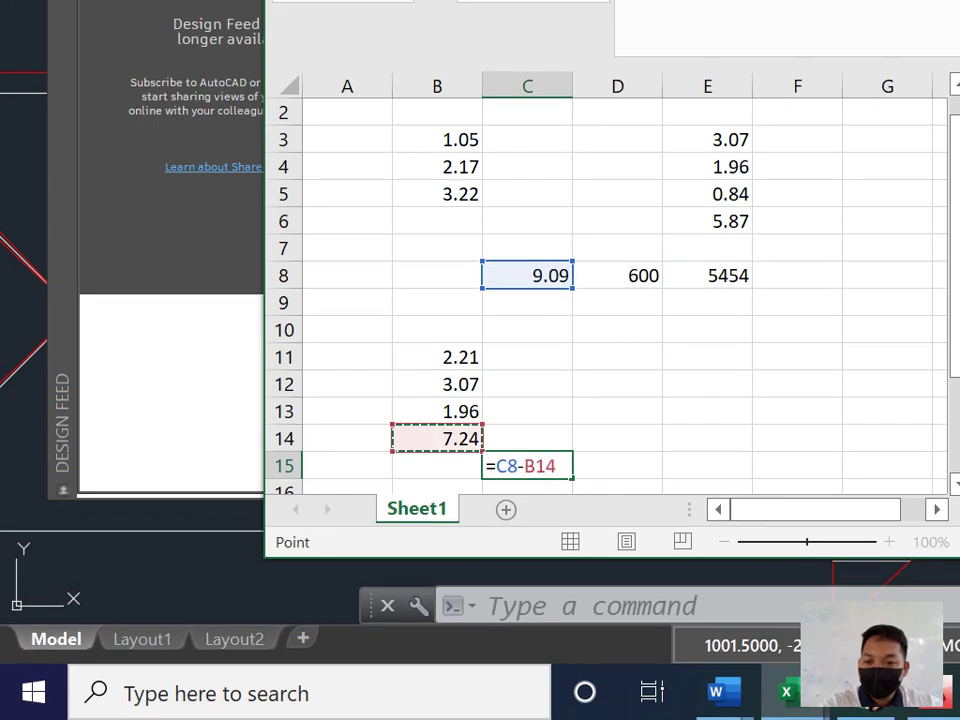
key("Return")
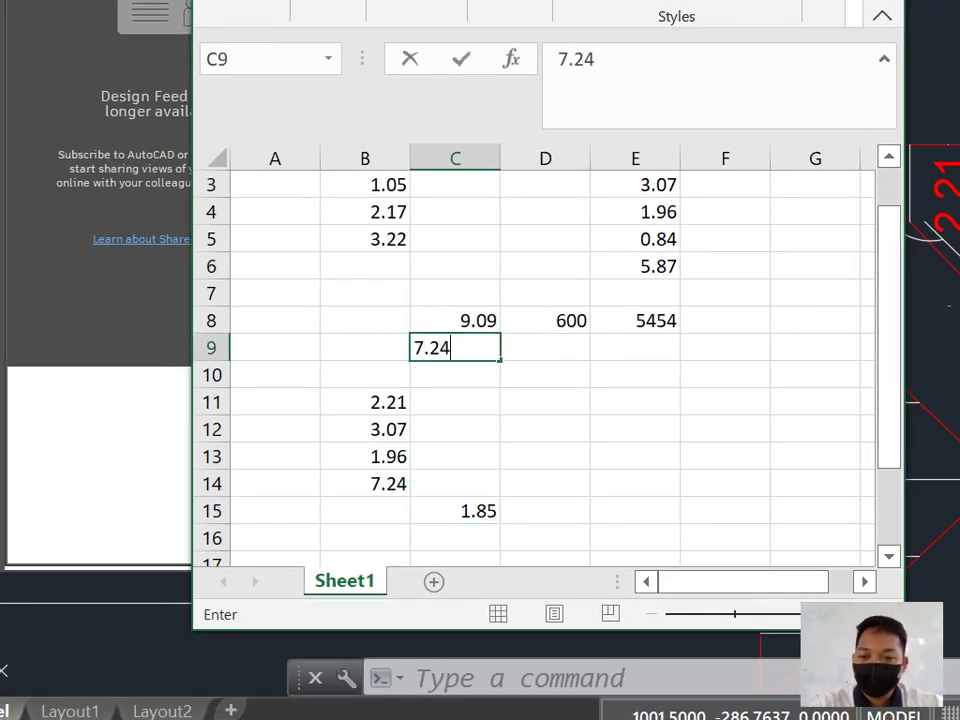
Step: Enter 7.24 in C9 and copy the 600 from D8 down to D9
type("7.24")
left_click(545, 375)
left_click(545, 320)
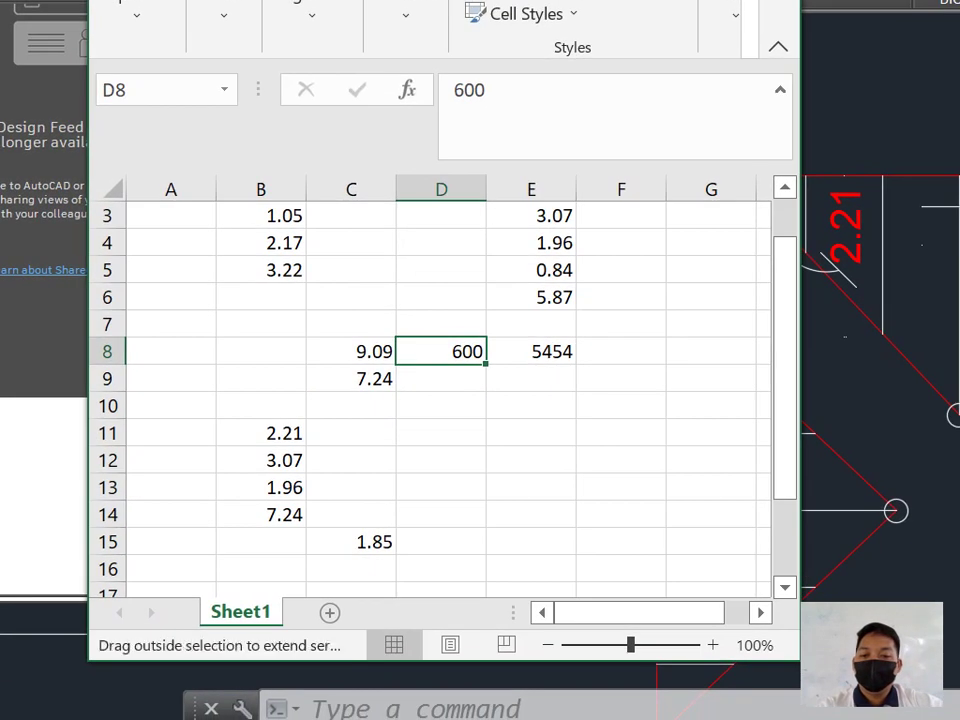
left_click_drag(486, 363, 470, 388)
Step: Fill the product formula from E8 down to E9
left_click(531, 432)
left_click(531, 351)
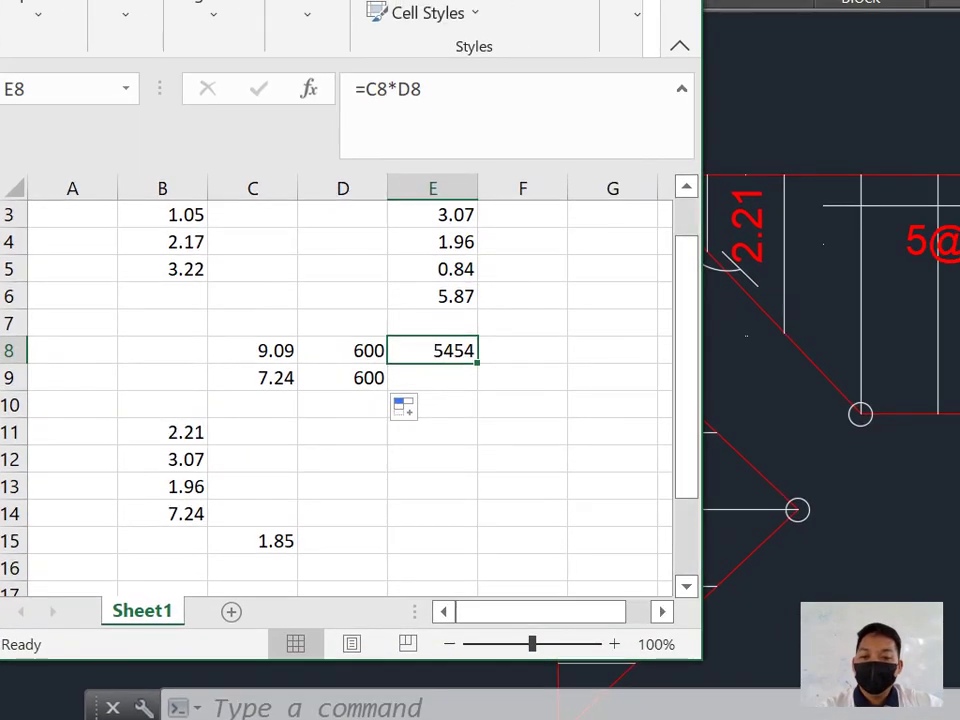
left_click_drag(477, 362, 472, 386)
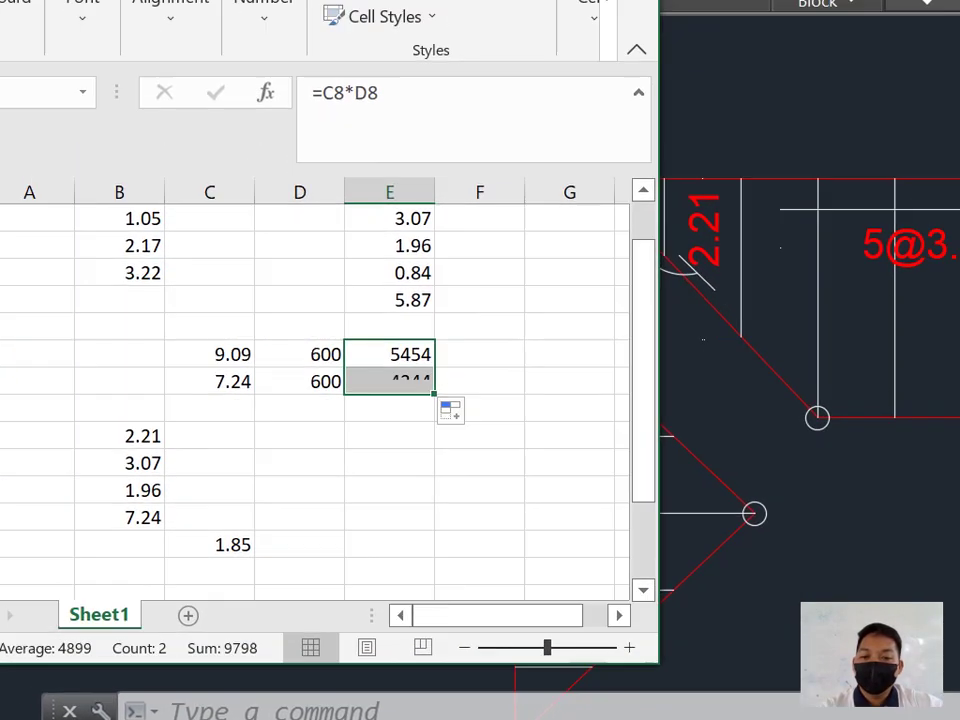
left_click(522, 350)
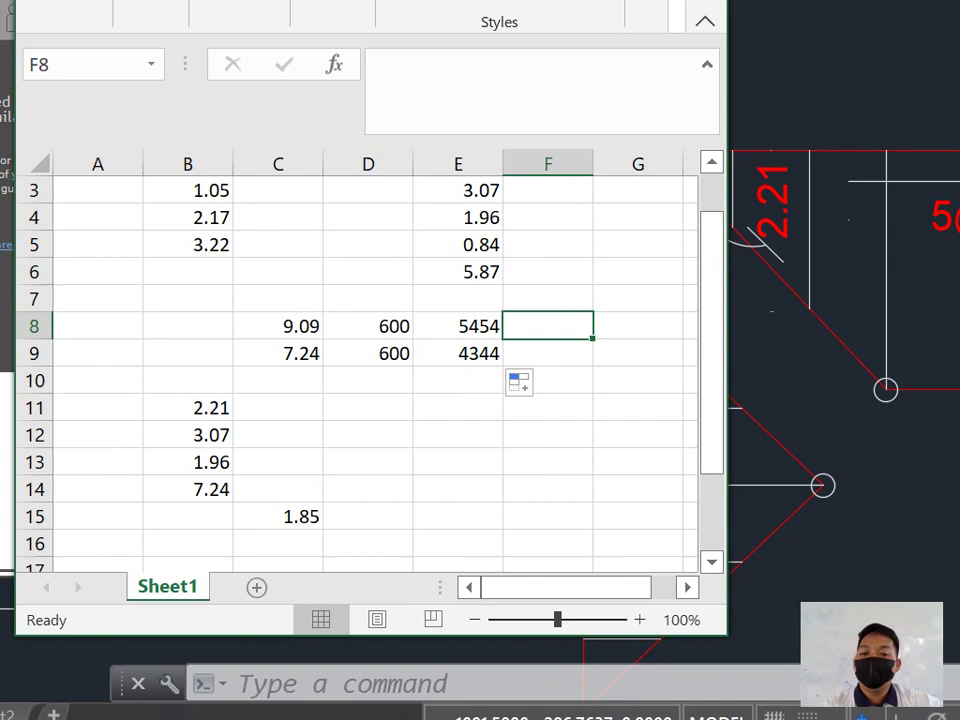
Step: Calculate in E10 the cost difference between the two totals with the formula =E8-E9
left_click(458, 353)
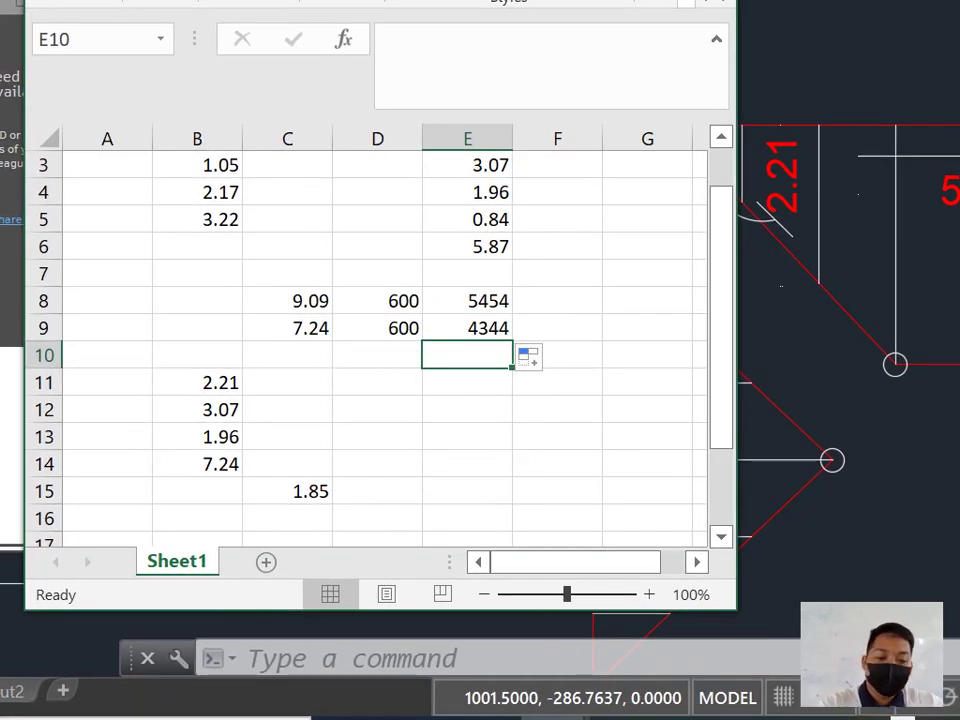
type("=")
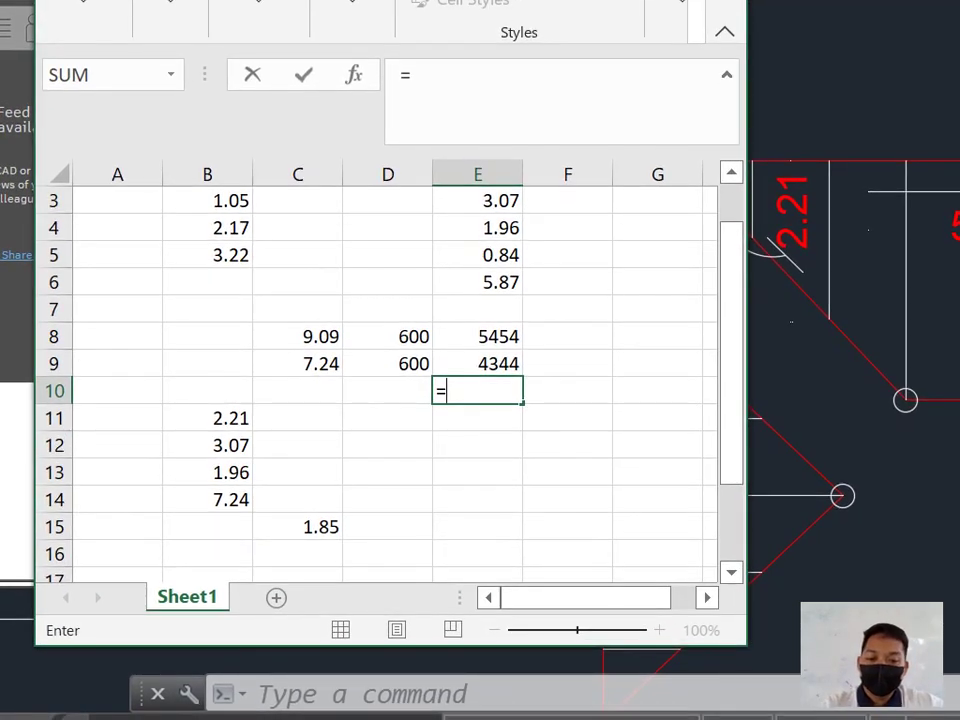
left_click(477, 336)
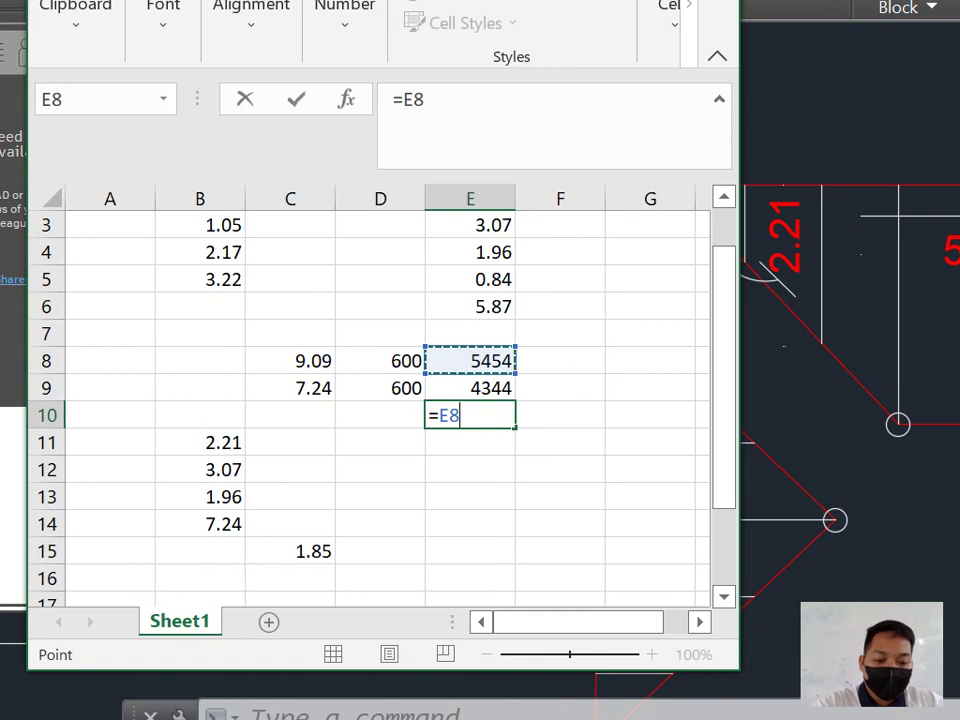
type("-")
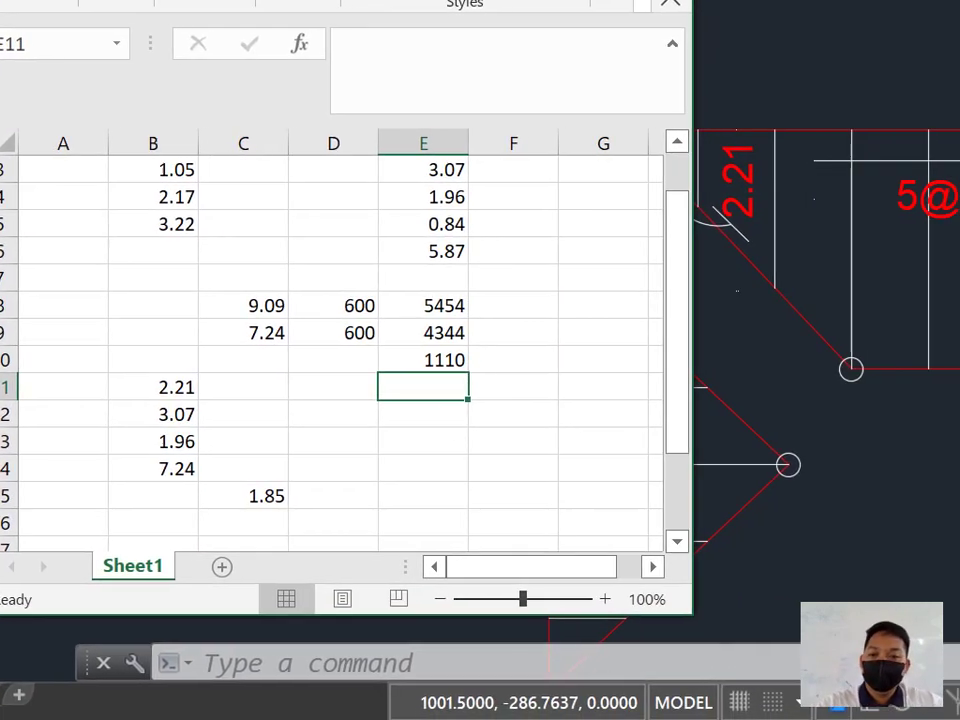
left_click(513, 360)
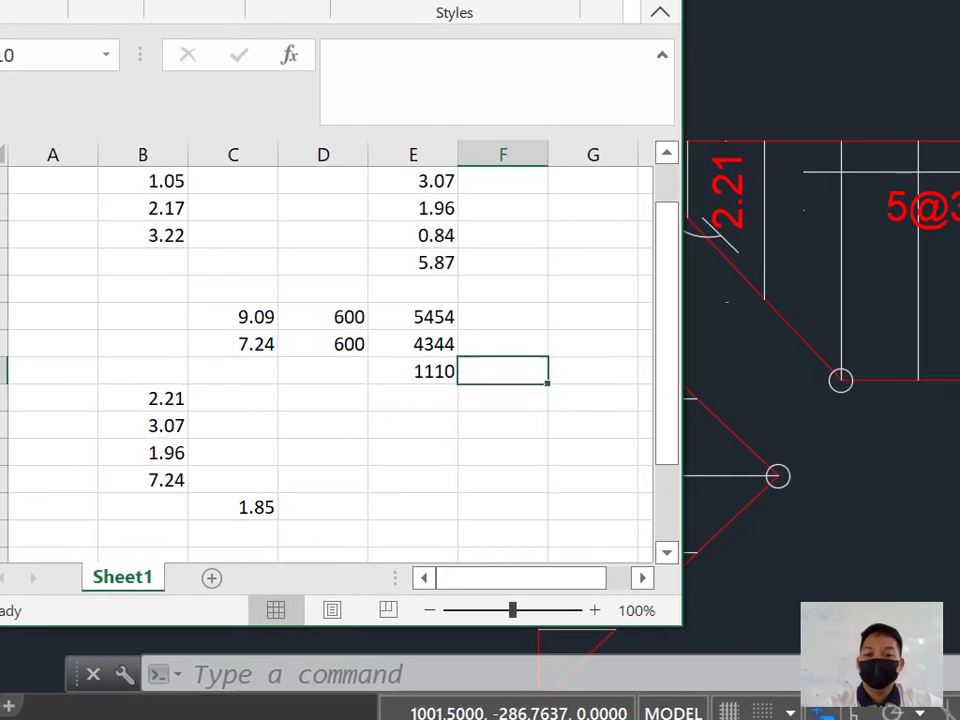
left_click(423, 360)
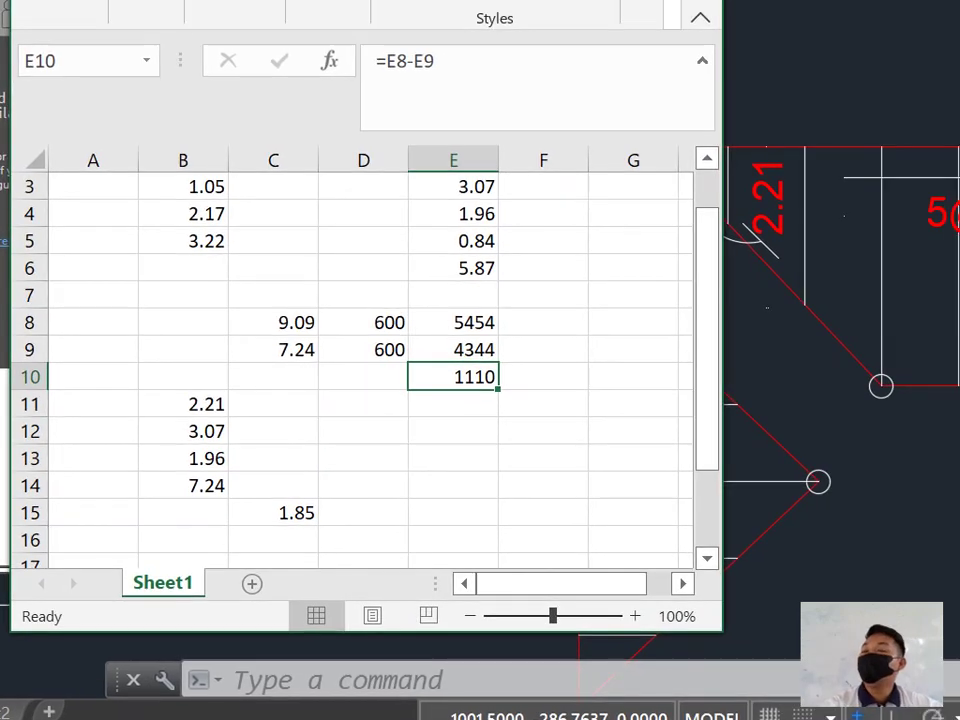
left_click(543, 349)
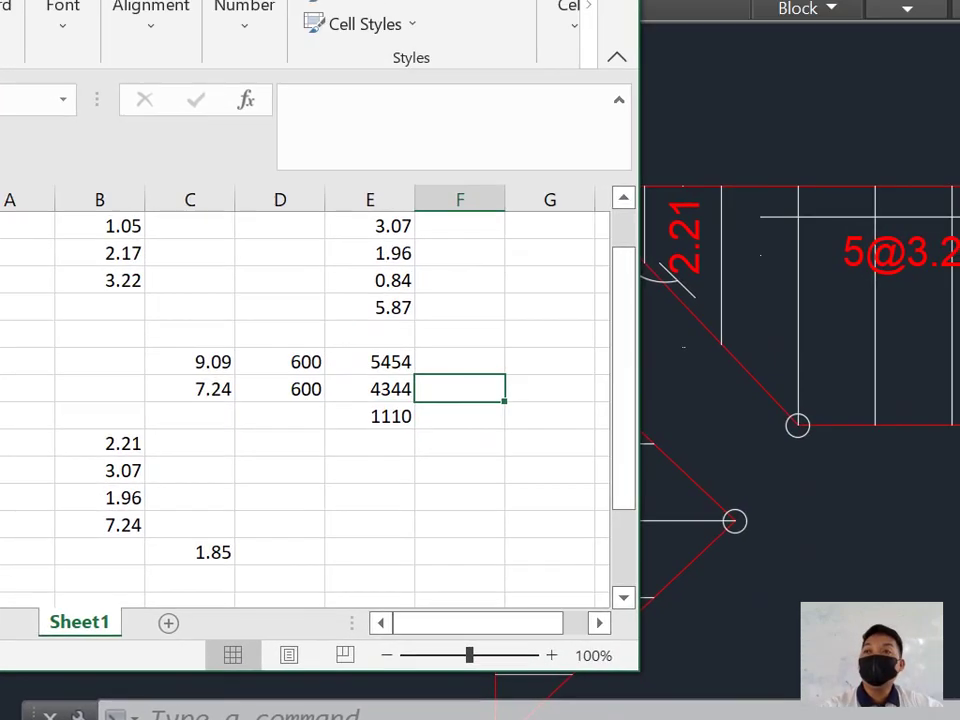
left_click(543, 322)
left_click(364, 424)
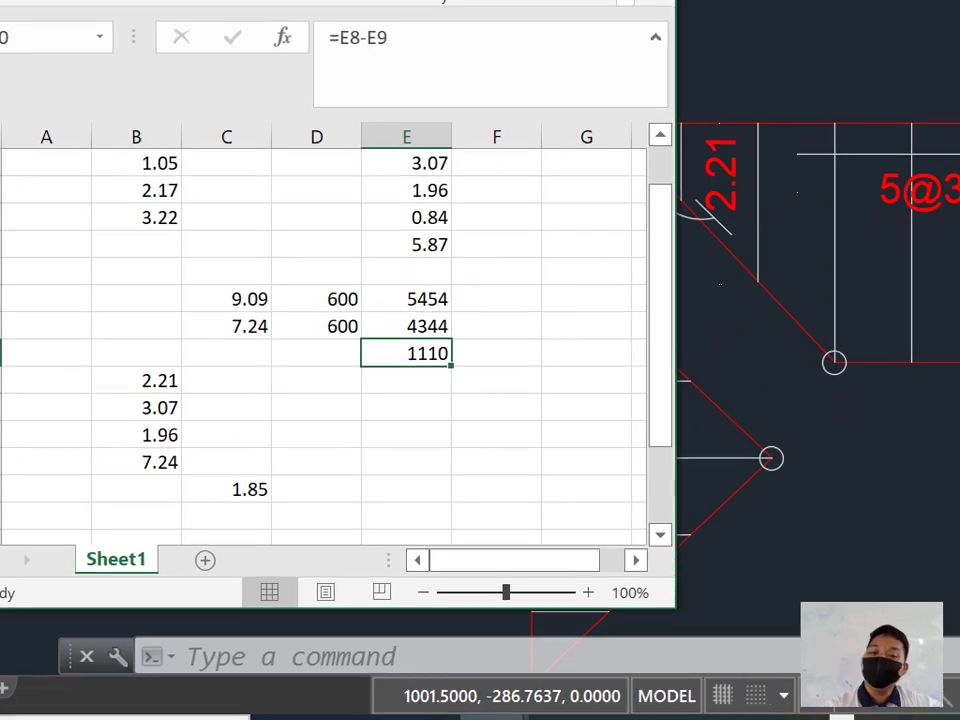
left_click(454, 424)
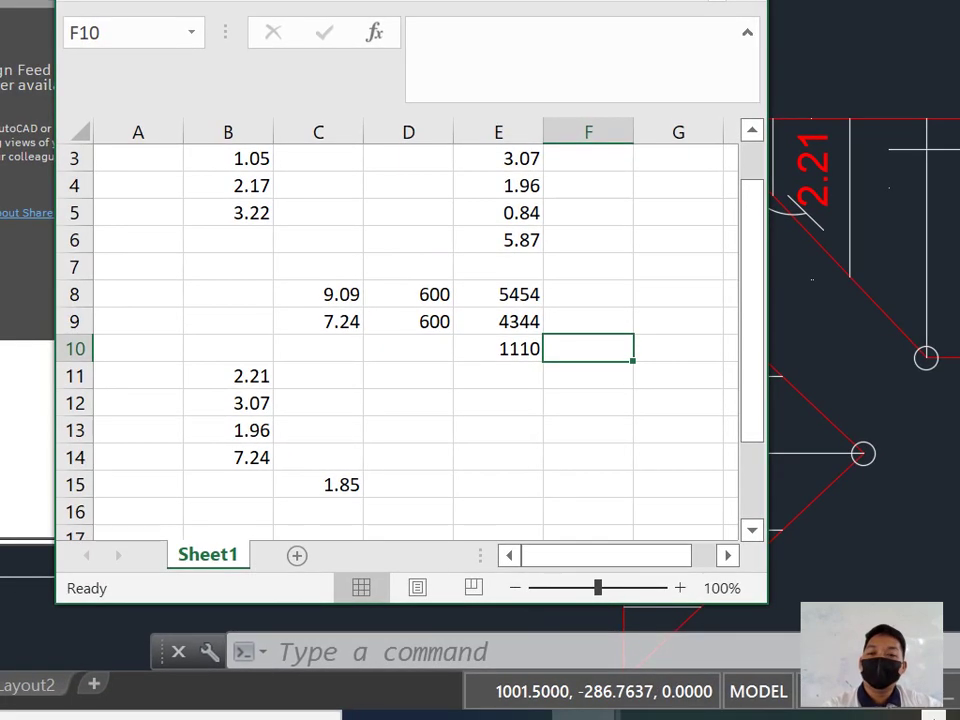
left_click(496, 360)
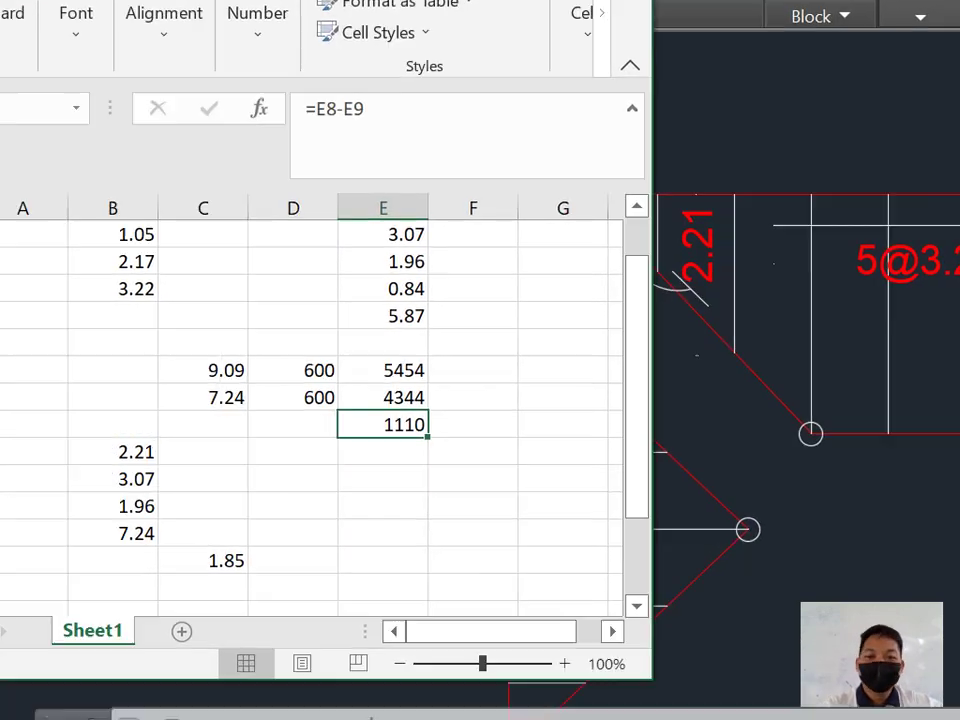
left_click(473, 370)
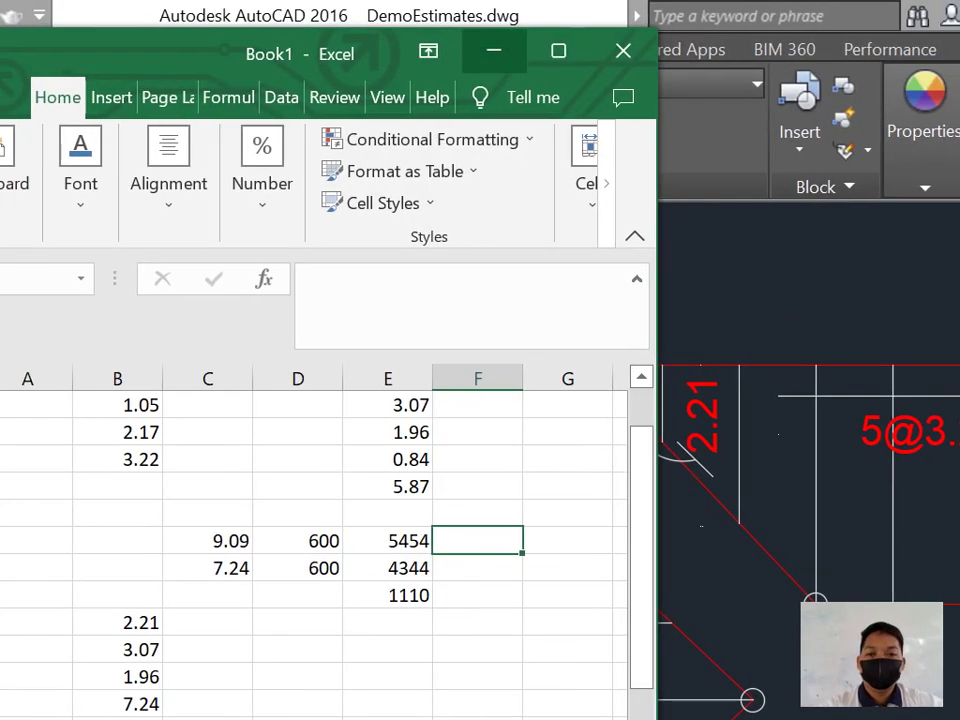
Step: Switch back to AutoCAD and add an aligned dimension to the triangle's middle horizontal line, with its text above the line
key("alt+Tab")
middle_click_drag(570, 512, 559, 419)
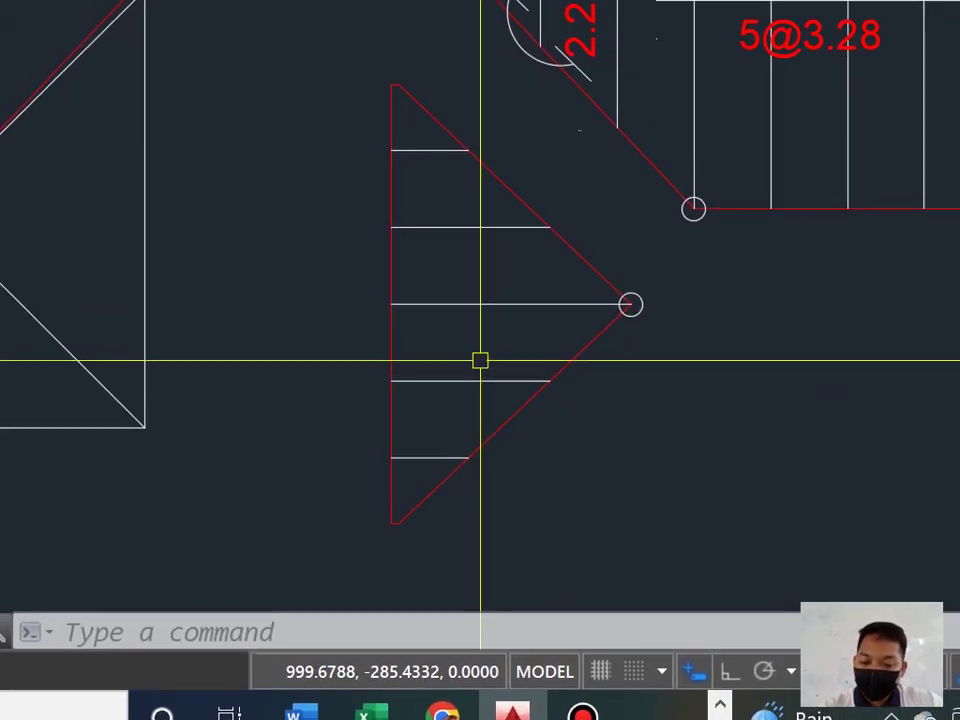
type("dal")
key("Return")
key("Return")
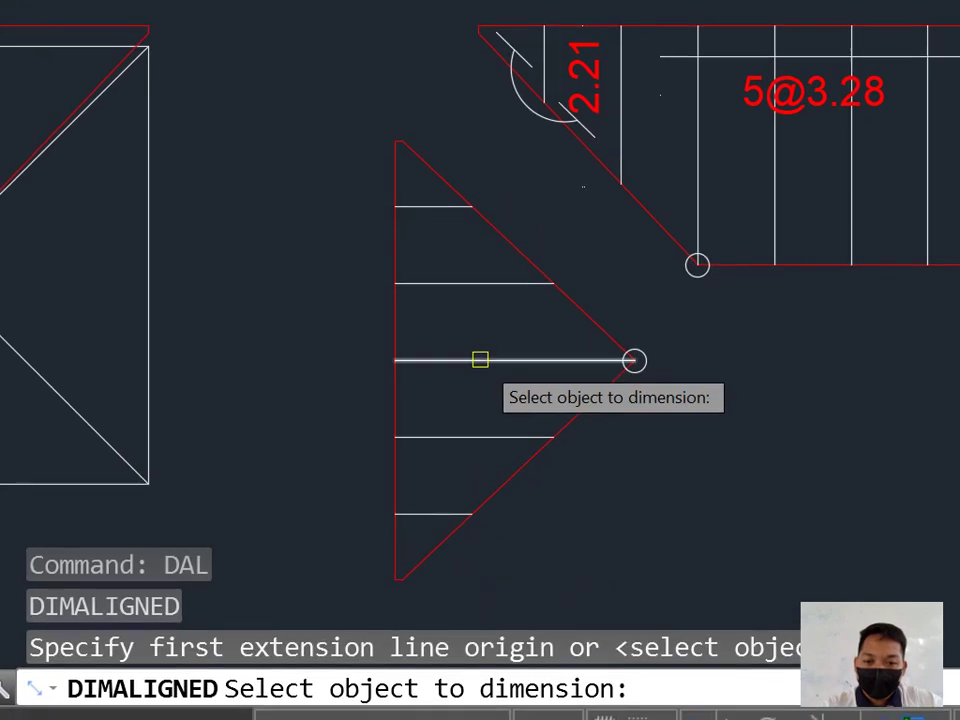
left_click(485, 316)
left_click(481, 360)
mouse_move(480, 367)
middle_mouse_down()
mouse_move(505, 305)
mouse_move(510, 320)
mouse_move(465, 420)
middle_mouse_up()
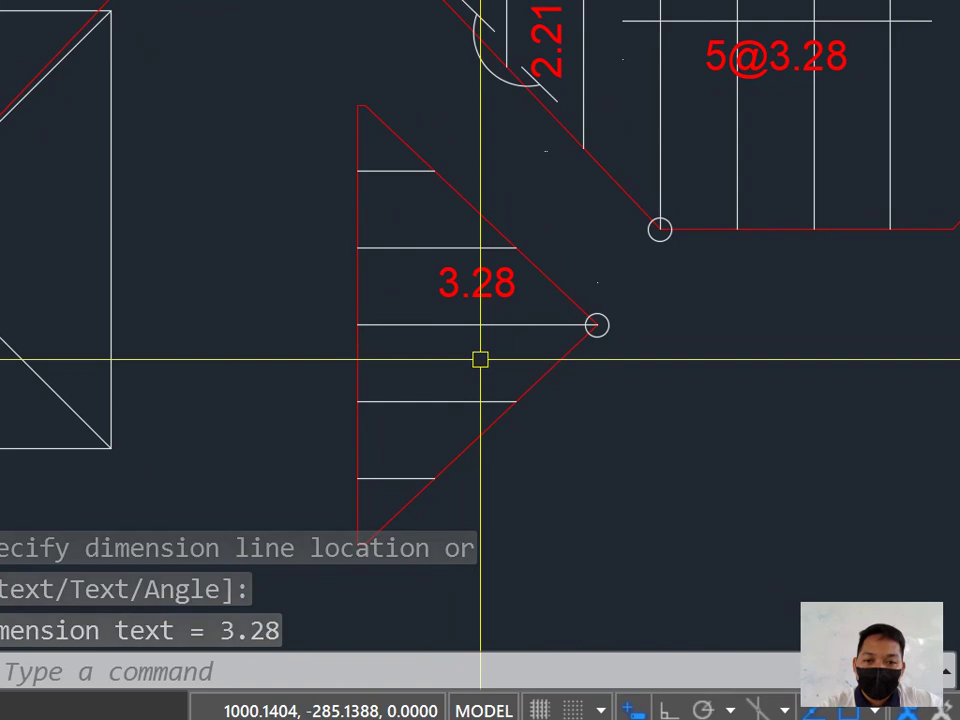
Step: Turn on ortho mode and draw a short vertical line crossing the triangle's middle horizontal line near the red vertical edge
type("l")
key("Return")
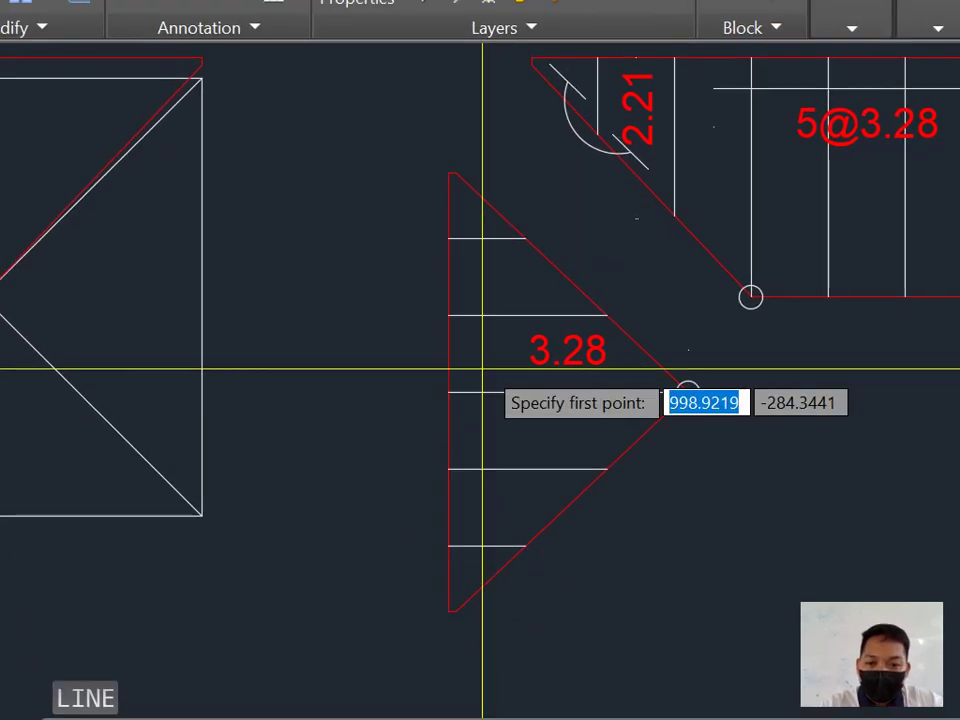
scroll(483, 368, "up", 4)
left_click(476, 338)
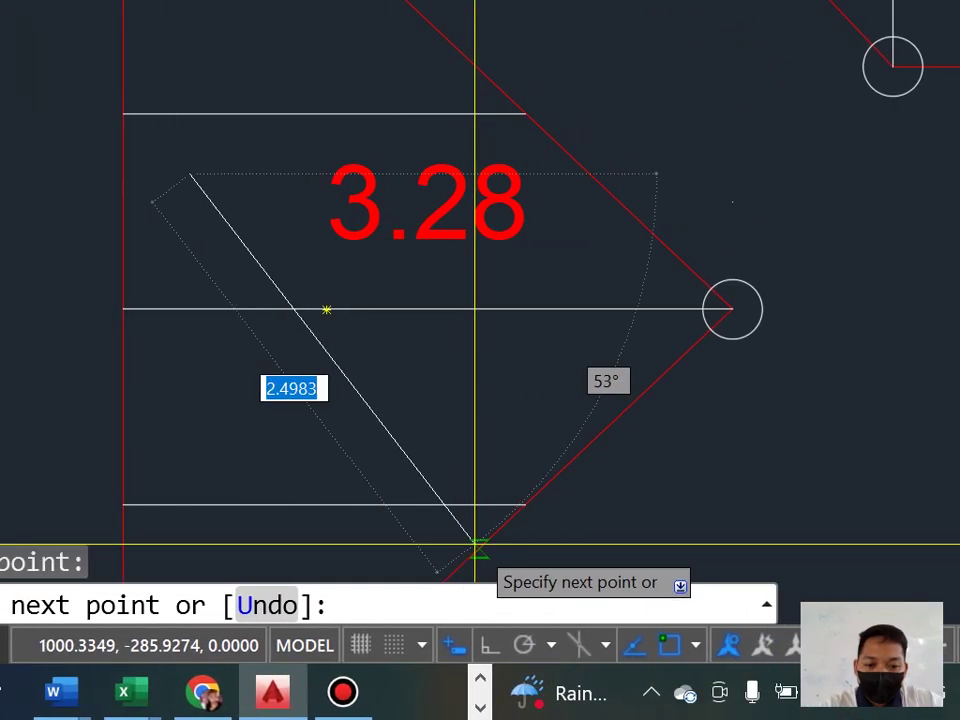
key("F8")
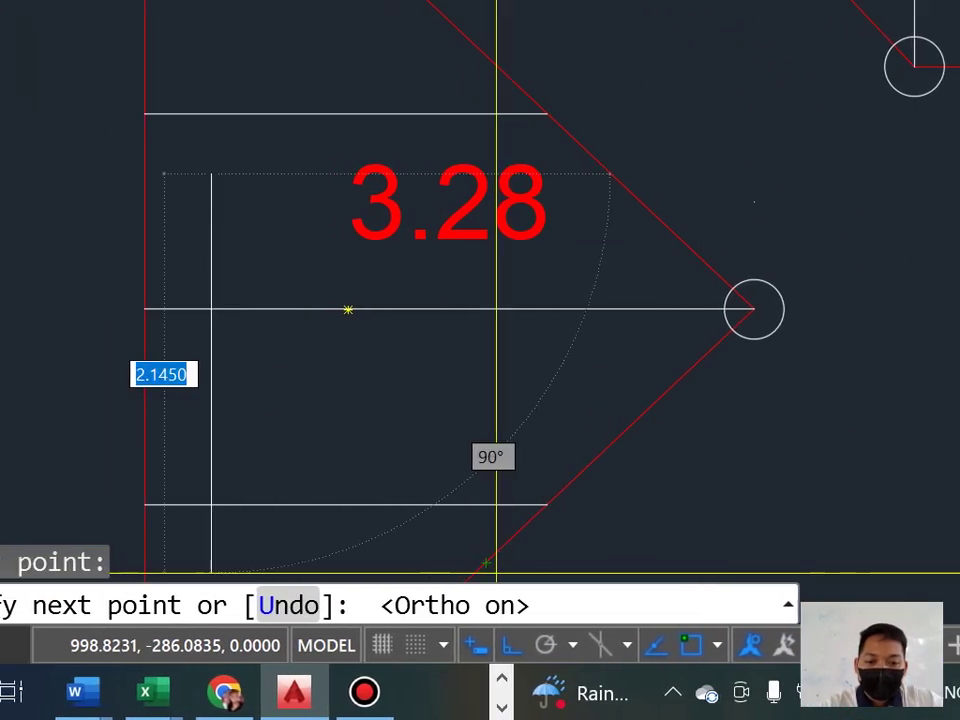
left_click(480, 418)
scroll(470, 370, "down", 2)
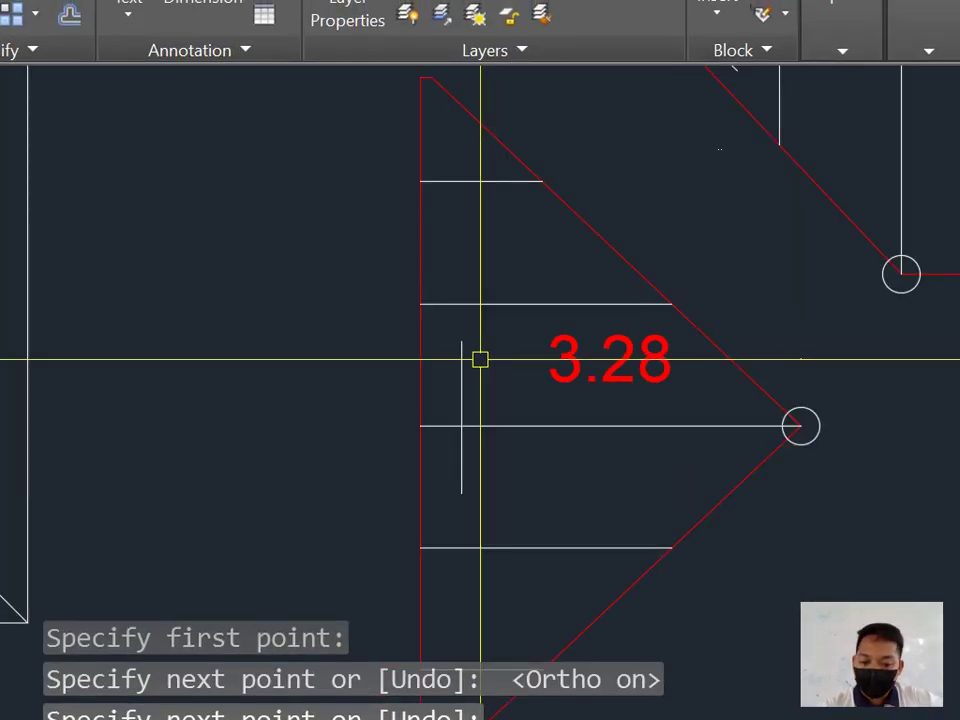
type("dal")
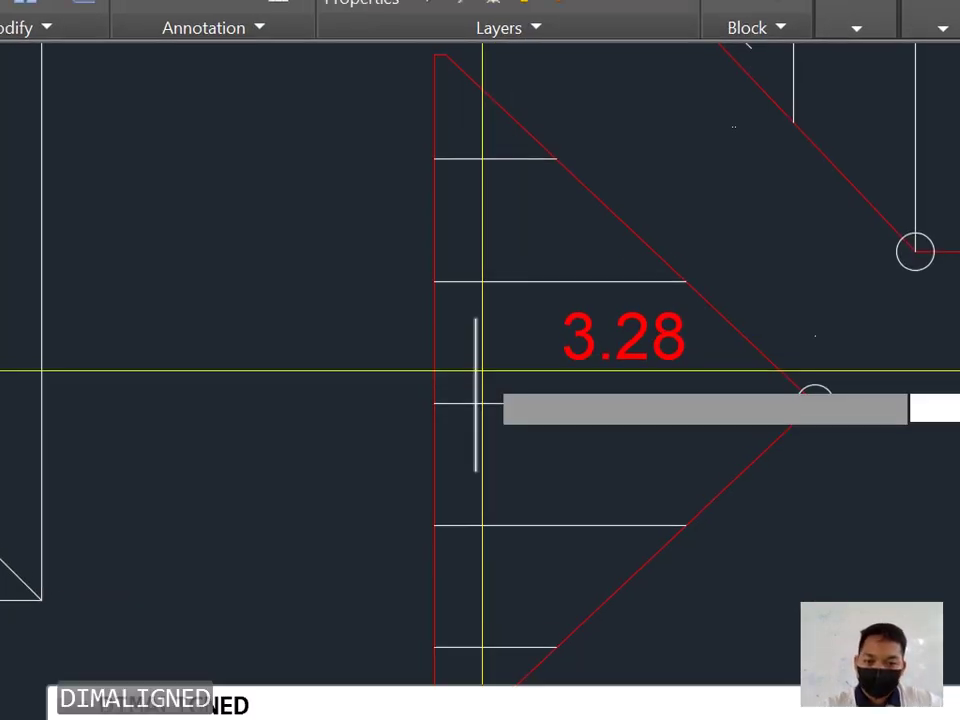
key("Return")
key("Return")
left_click(463, 378)
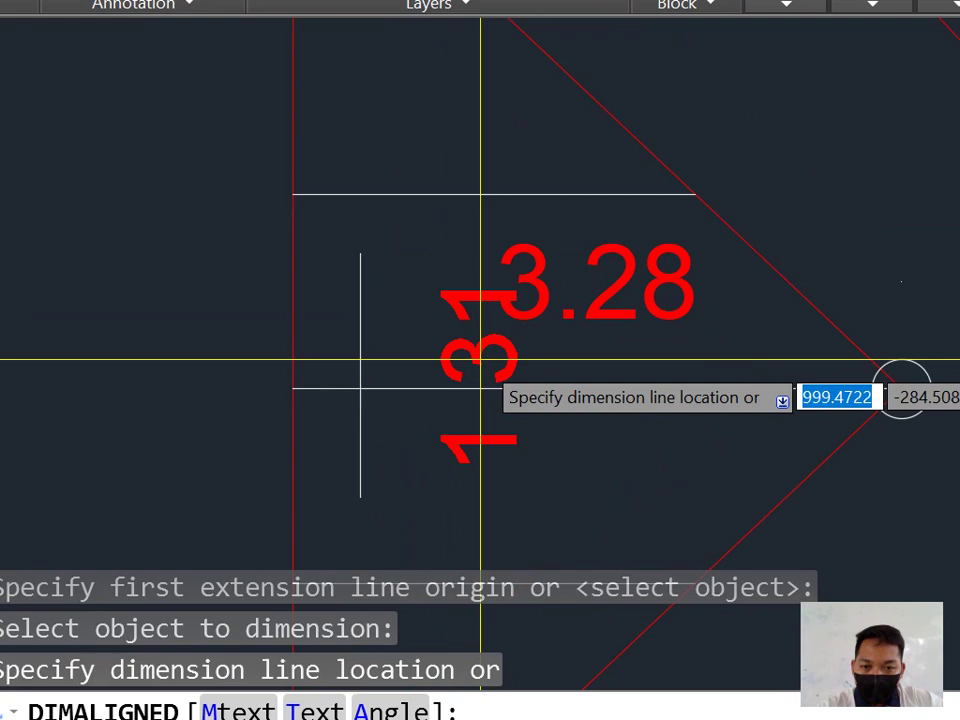
left_click(480, 358)
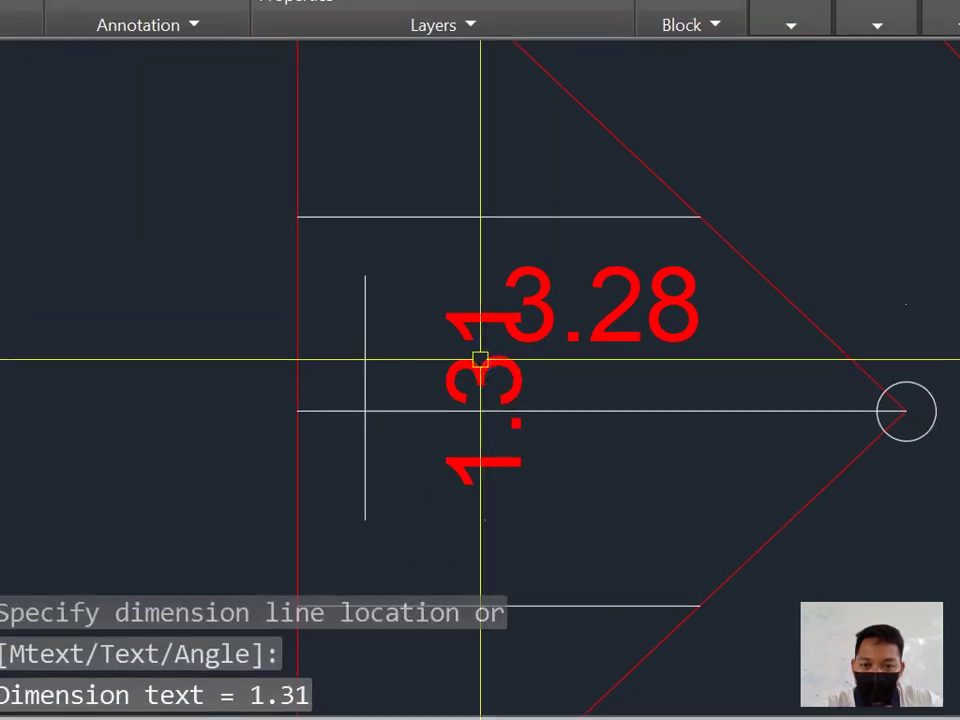
double_click(480, 380)
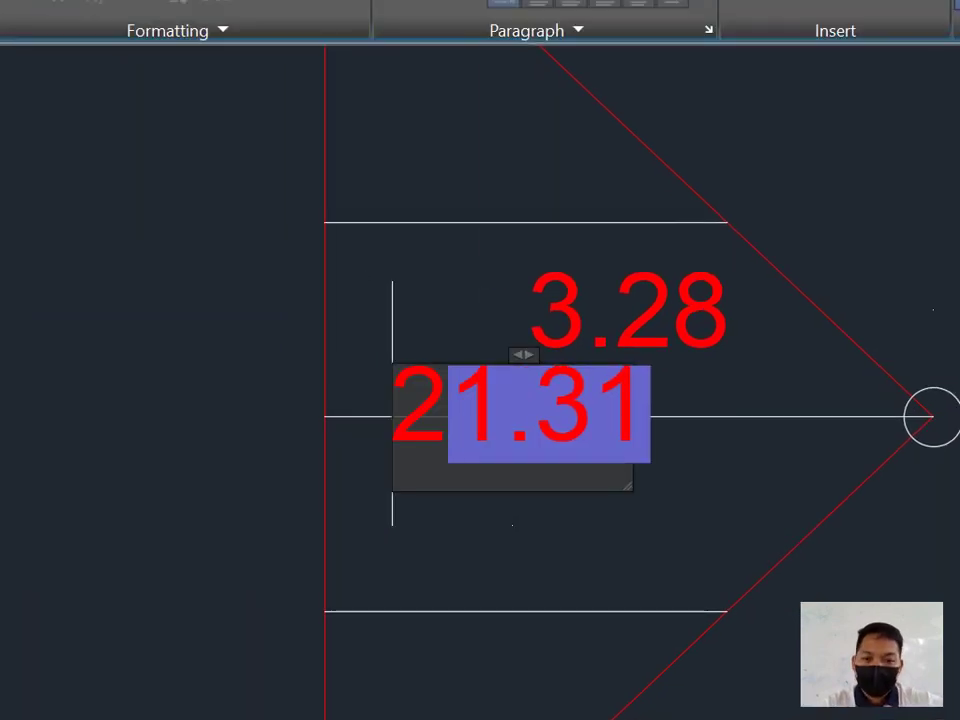
type("223")
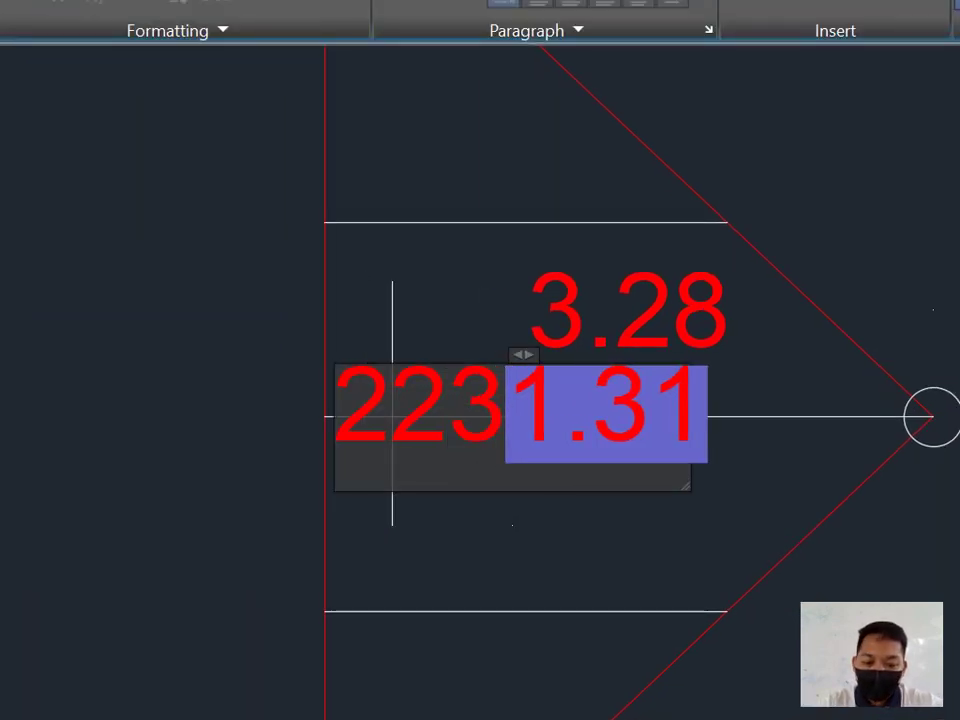
type(".28")
key("Delete")
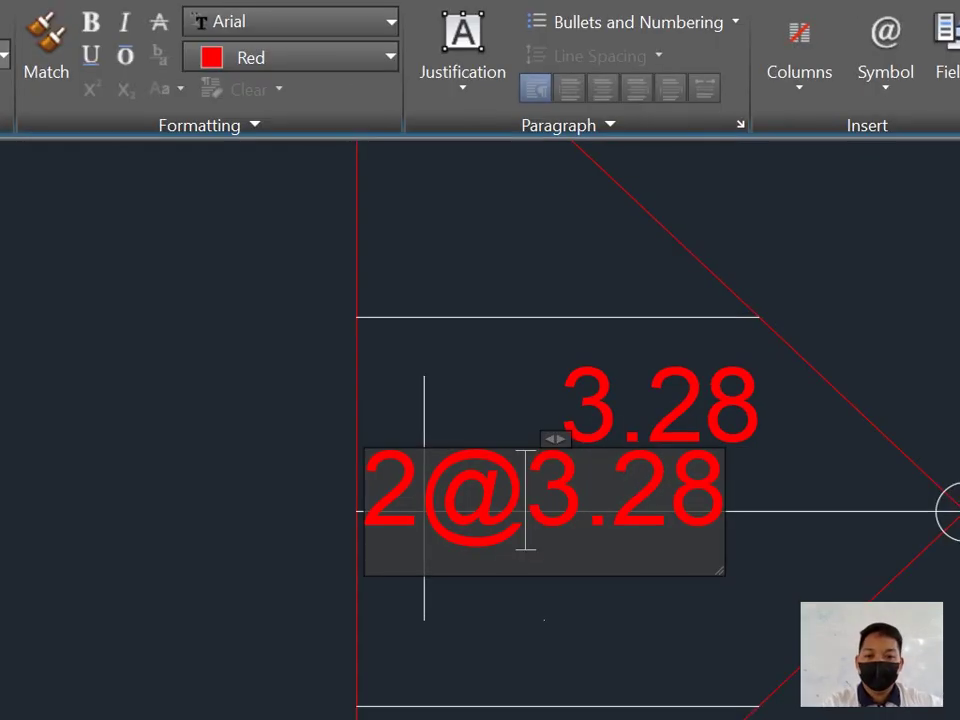
Step: Erase the 3.28 dimension above the triangle's middle horizontal line
left_click(672, 257)
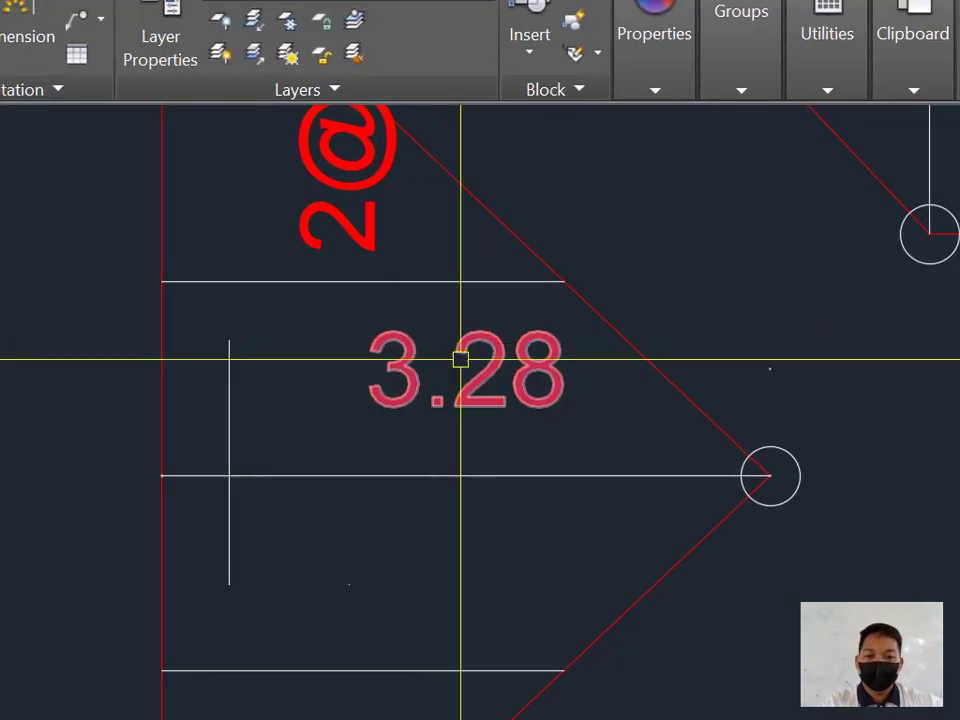
type("e")
key("Return")
scroll(480, 360, "down", 4)
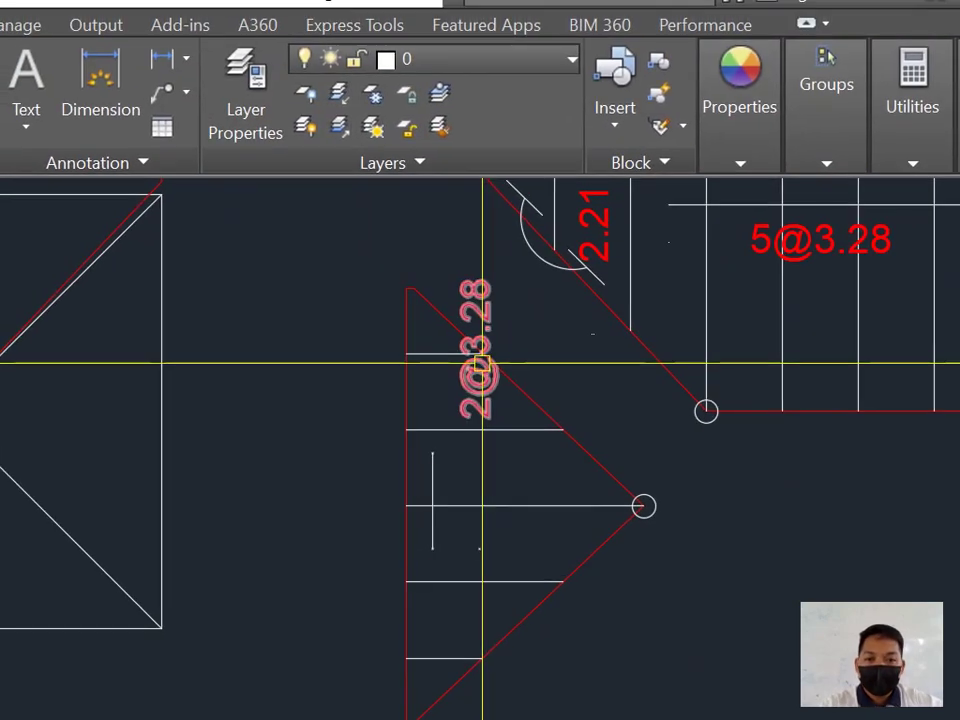
scroll(480, 365, "up", 2)
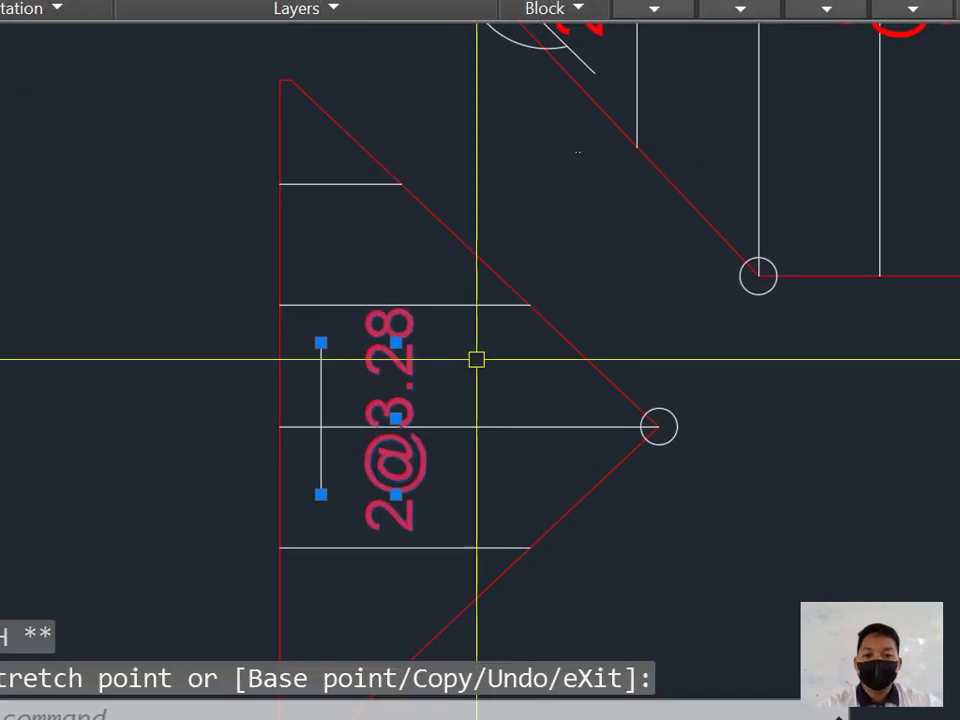
scroll(511, 516, "down", 2)
scroll(462, 297, "up", 2)
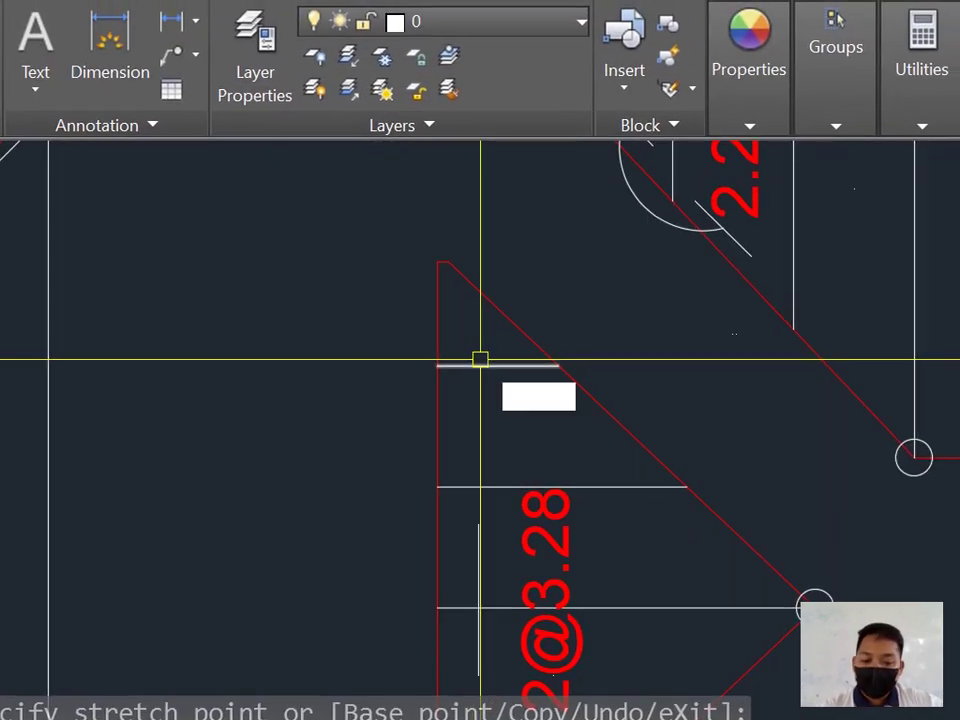
key("Escape")
key("Escape")
Step: Add an aligned dimension to the horizontal line just above the triangle's middle line, with its text above that line
type("dal")
key("Return")
key("Return")
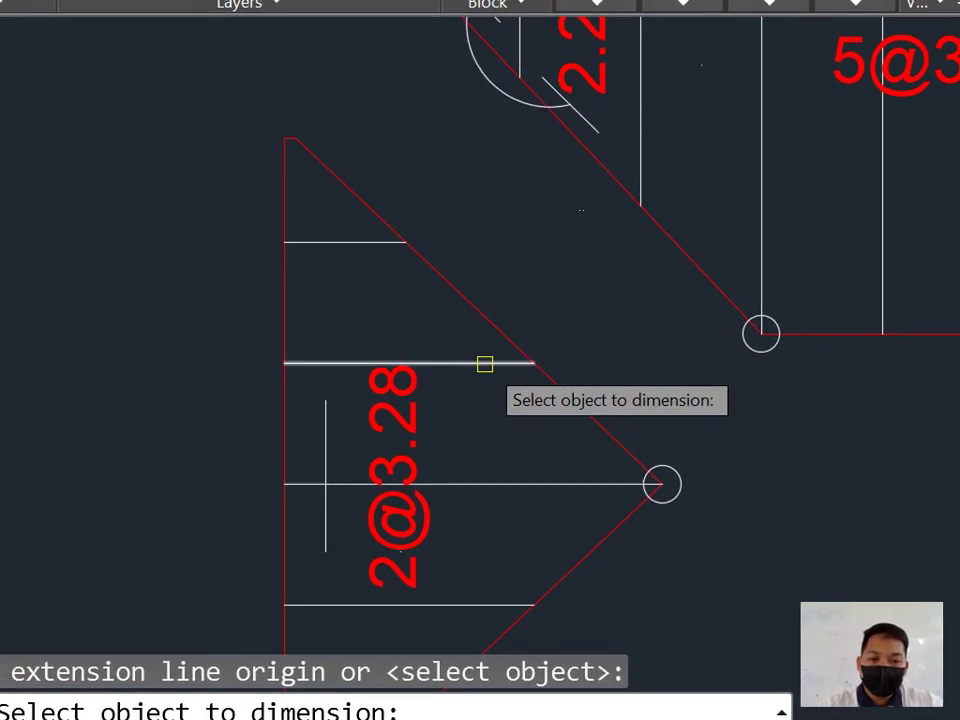
left_click(636, 487)
left_click(483, 362)
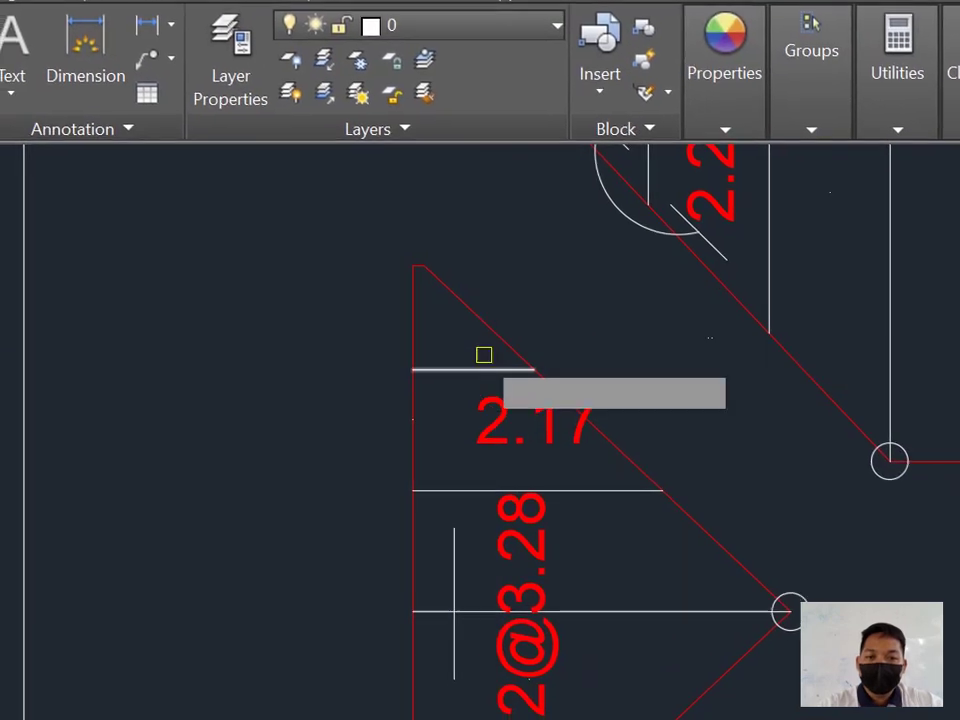
Step: Try an aligned dimension on the triangle's uppermost horizontal line and erase it again
left_click(480, 361)
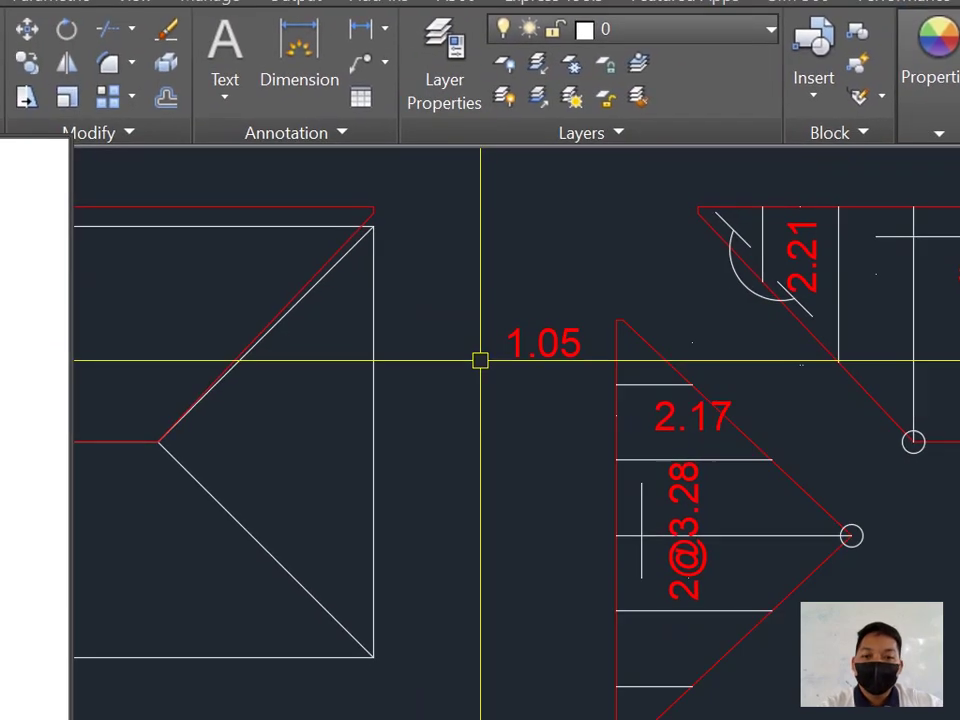
left_click(307, 390)
scroll(500, 378, "down", 2)
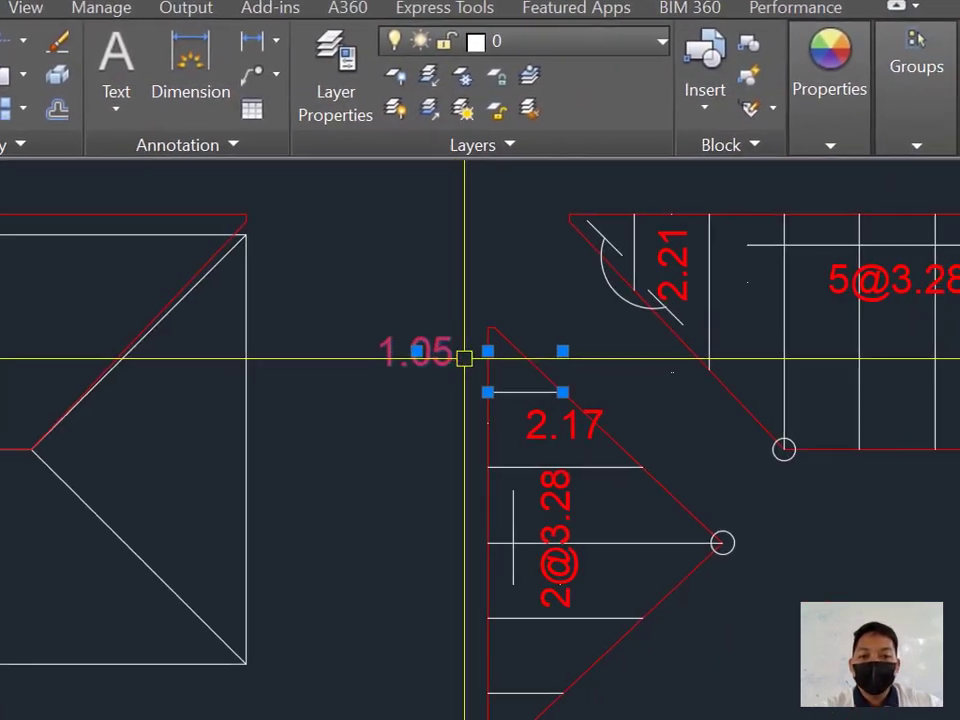
scroll(698, 262, "up", 2)
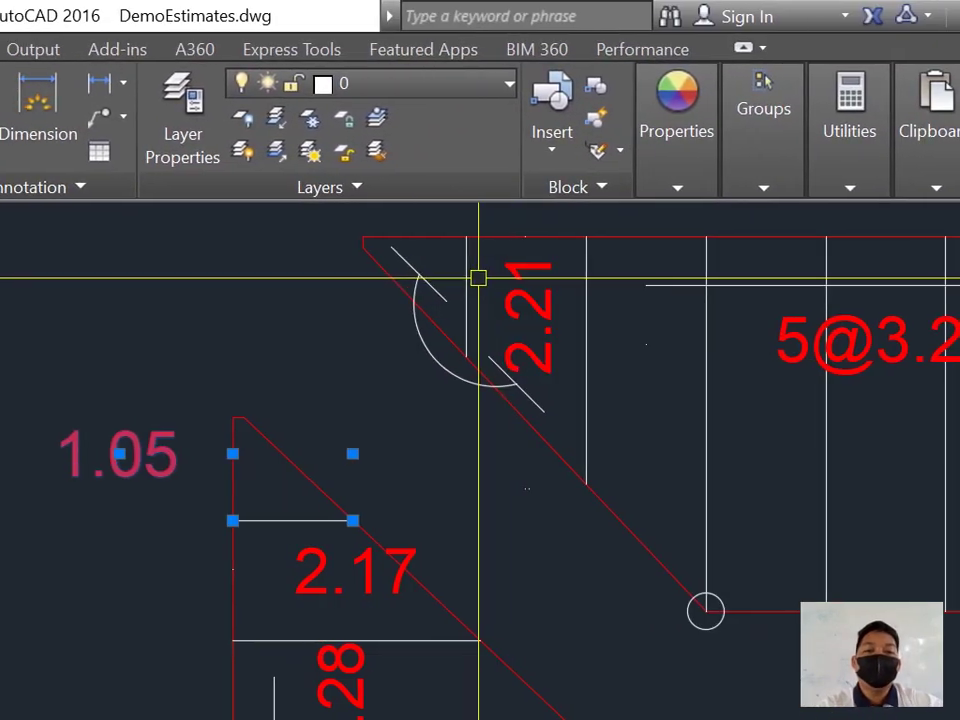
scroll(478, 278, "up", 3)
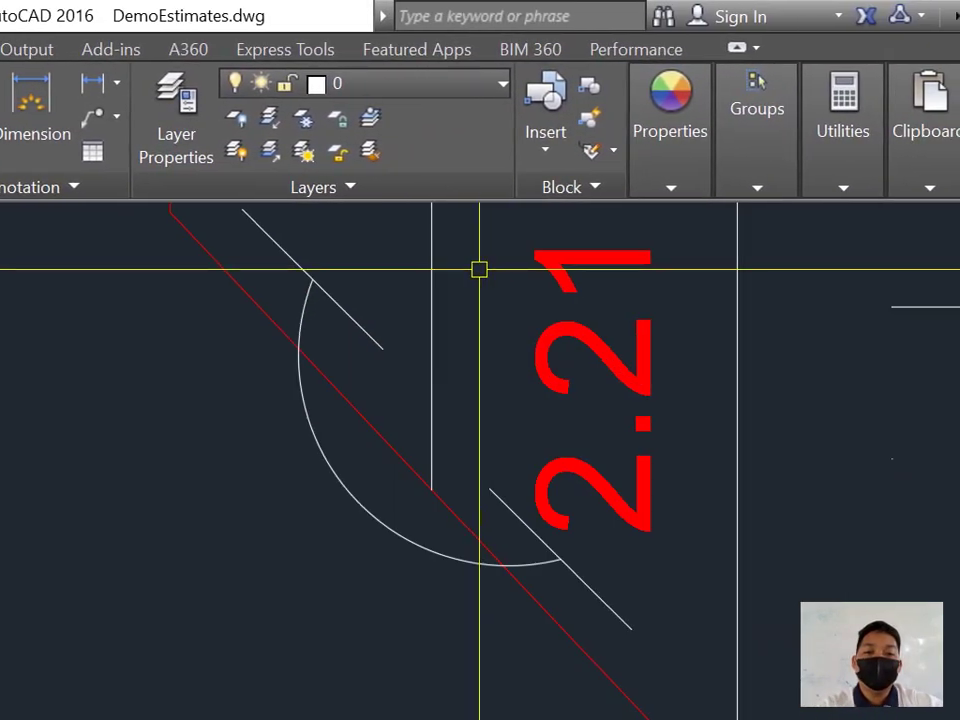
scroll(478, 278, "down", 5)
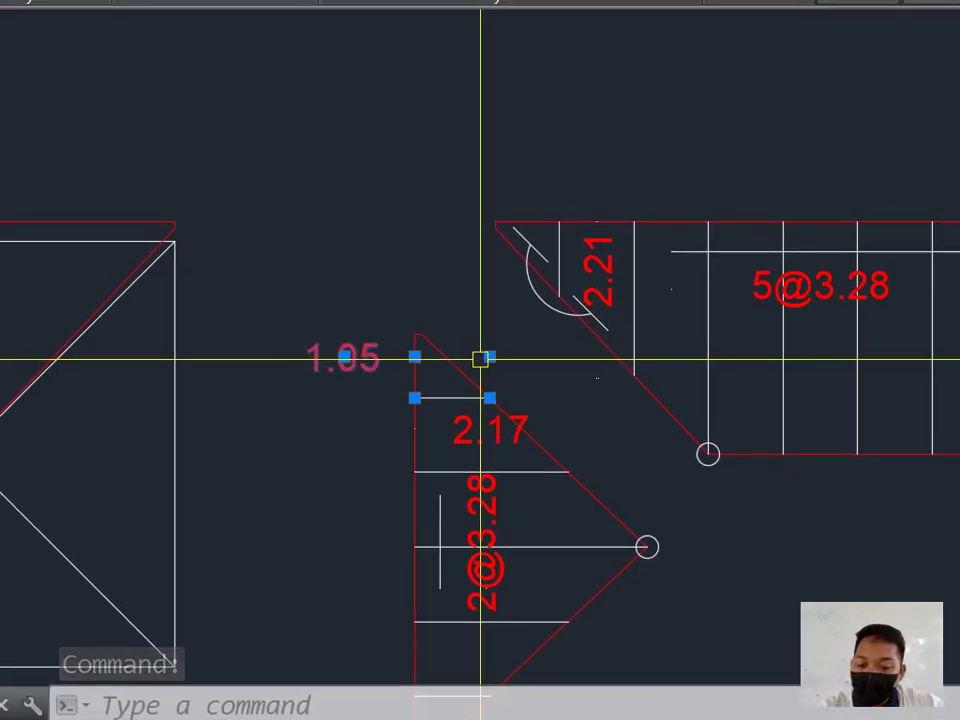
type("e")
key("Return")
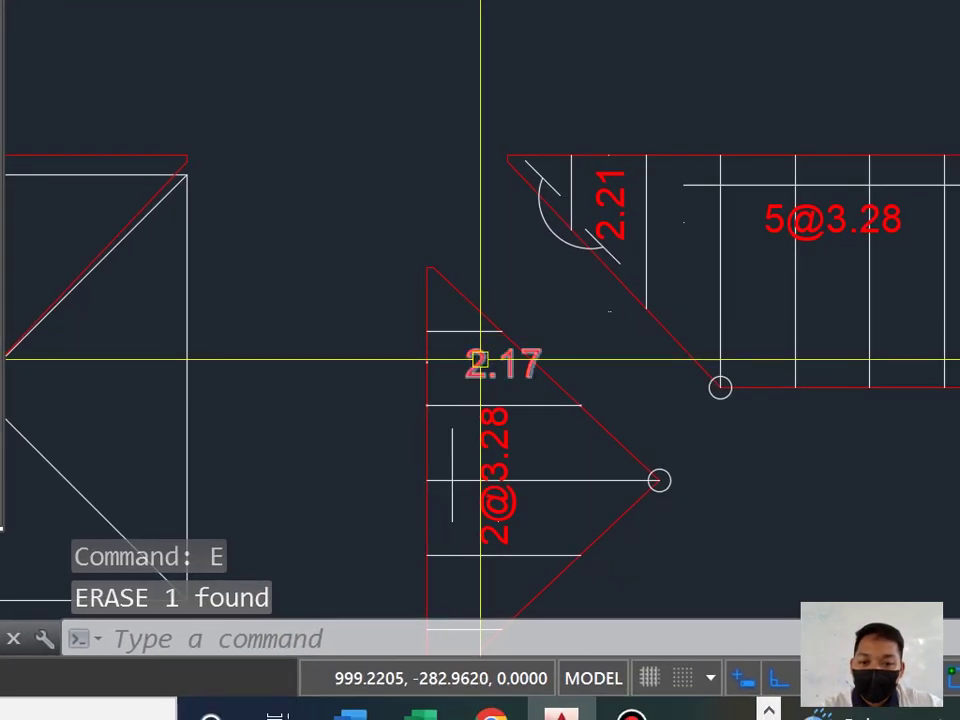
Step: Shift the 2.17 dimension text slightly left so it sits between the triangle's two upper horizontal lines
left_click(470, 429)
scroll(480, 359, "up", 2)
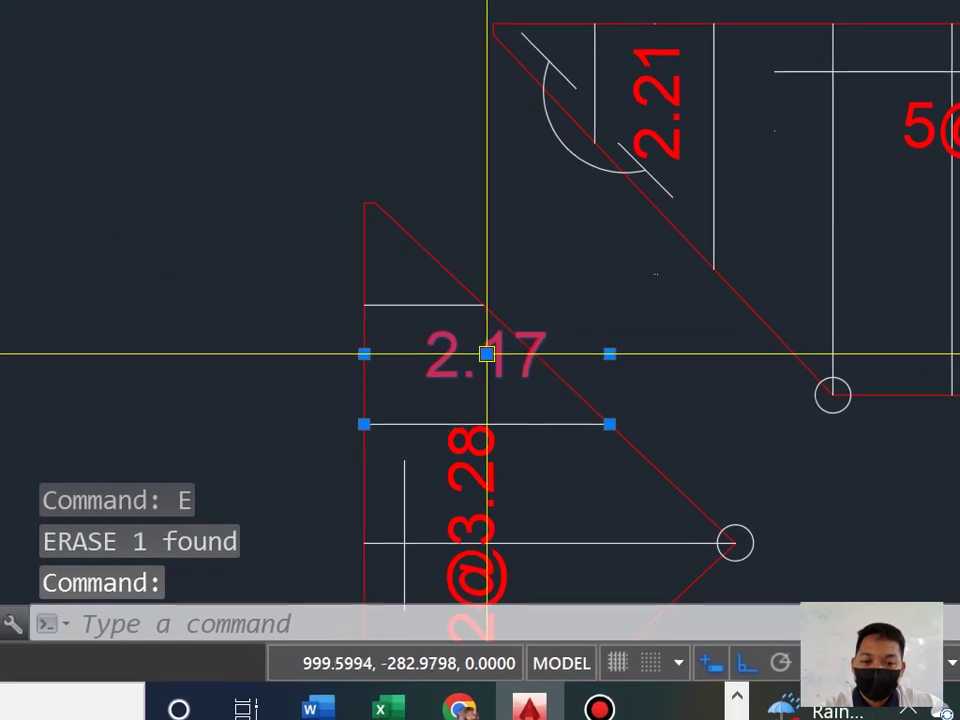
scroll(480, 359, "up", 2)
key("Escape")
left_click(512, 346)
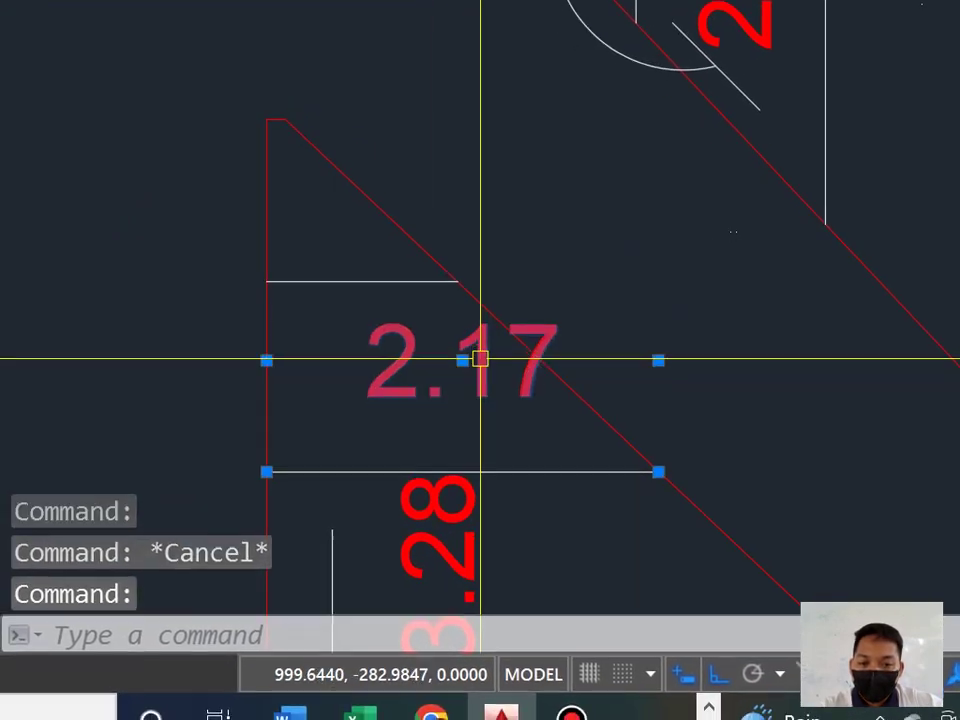
mouse_move(495, 344)
left_click(475, 361)
key("Escape")
scroll(430, 360, "down", 2)
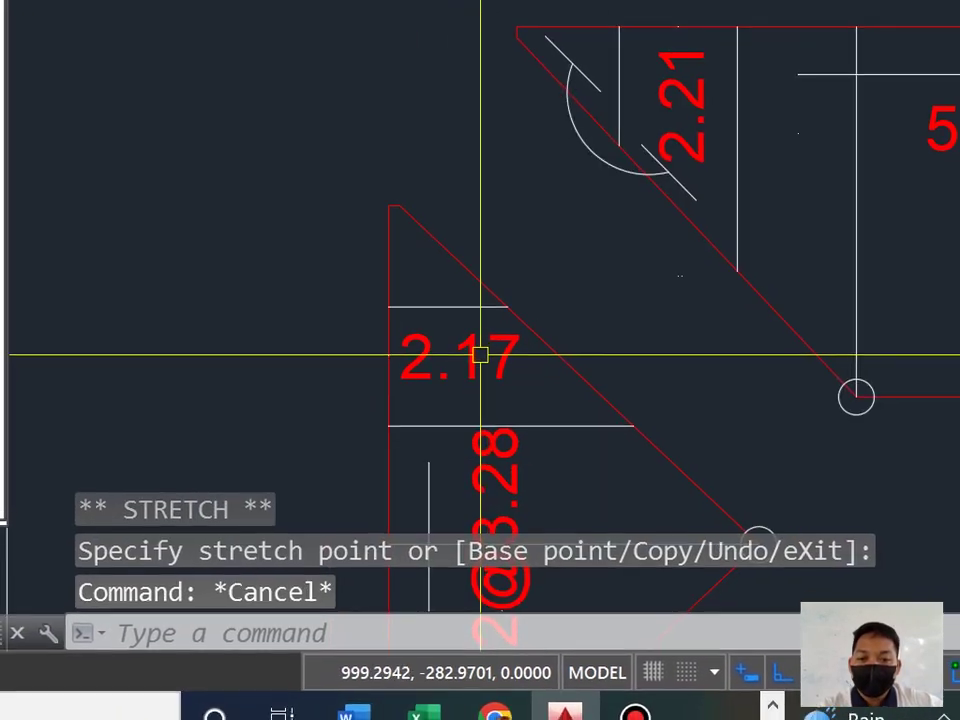
Step: Override the text of the 2.17 dimension between the triangle's upper horizontal lines with 2.21
mouse_move(486, 315)
middle_mouse_down()
mouse_move(434, 239)
mouse_move(407, 264)
middle_mouse_up()
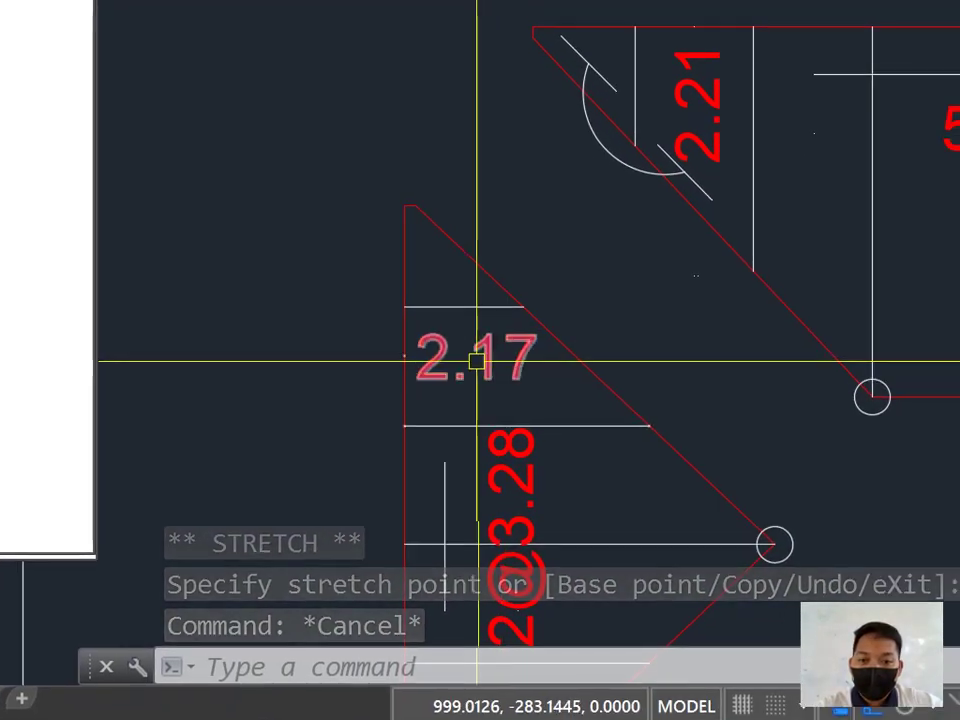
left_click(453, 400)
double_click(474, 358)
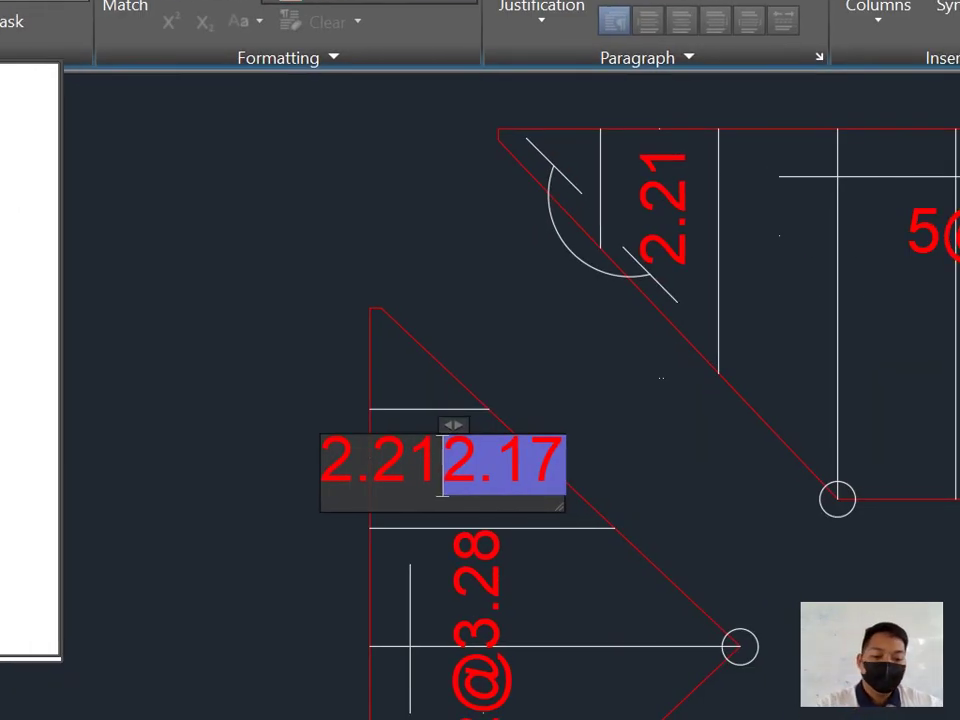
key("Delete")
left_click(464, 397)
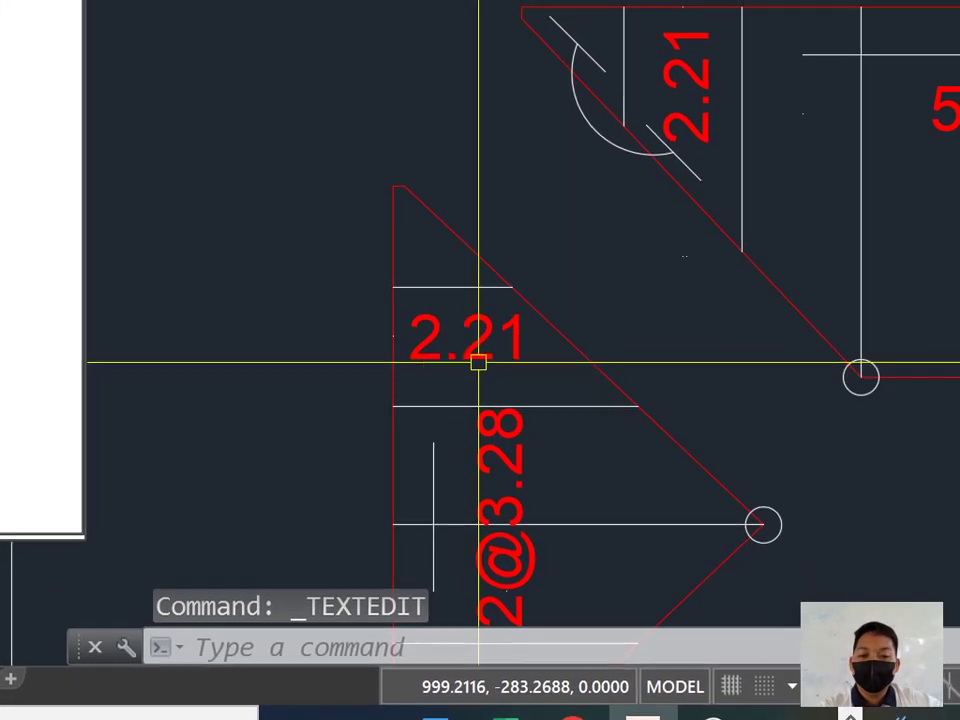
key("Escape")
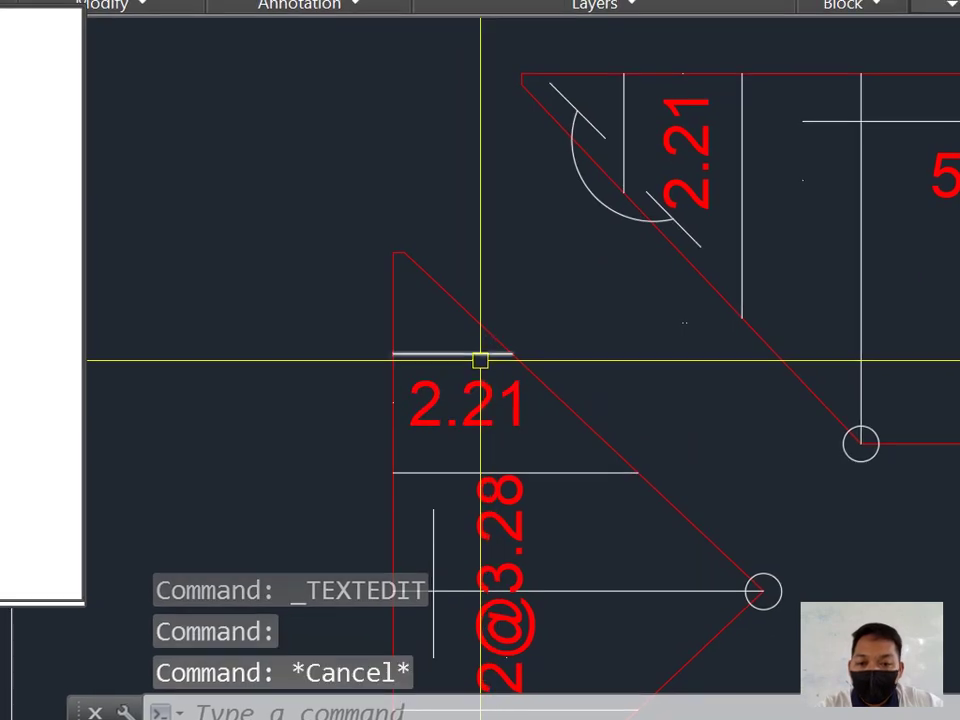
left_click(480, 358)
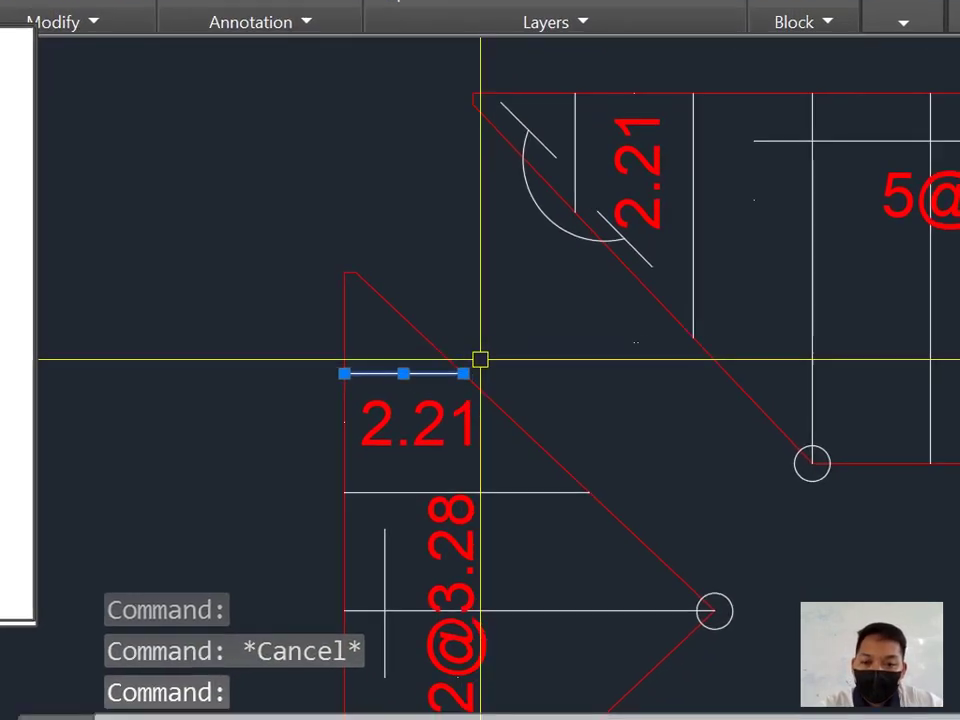
key("Escape")
scroll(495, 357, "up", 4)
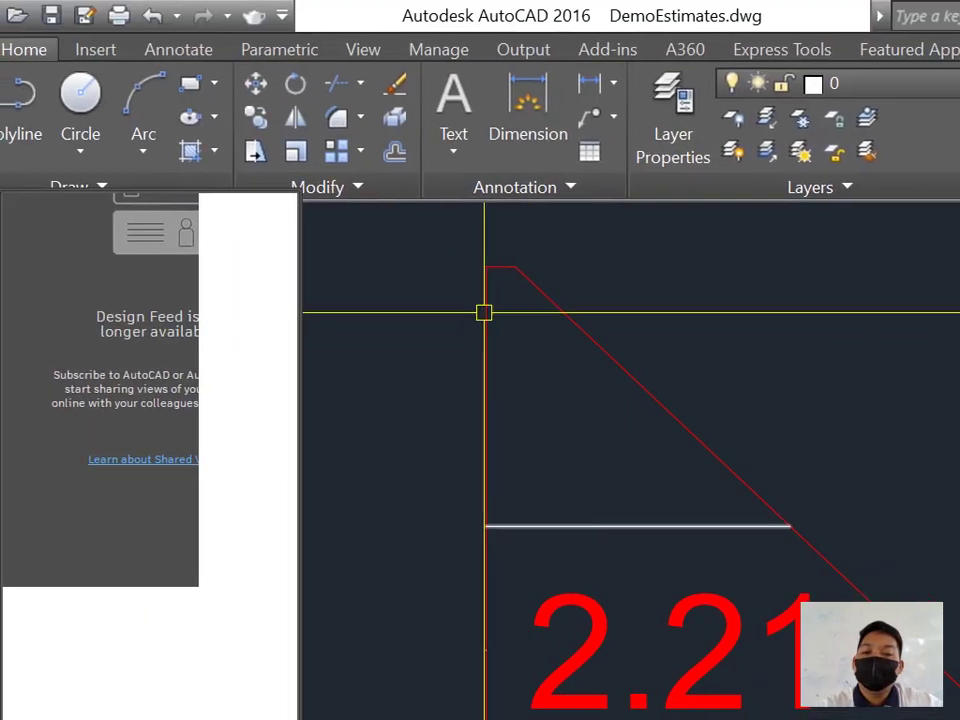
scroll(566, 433, "down", 4)
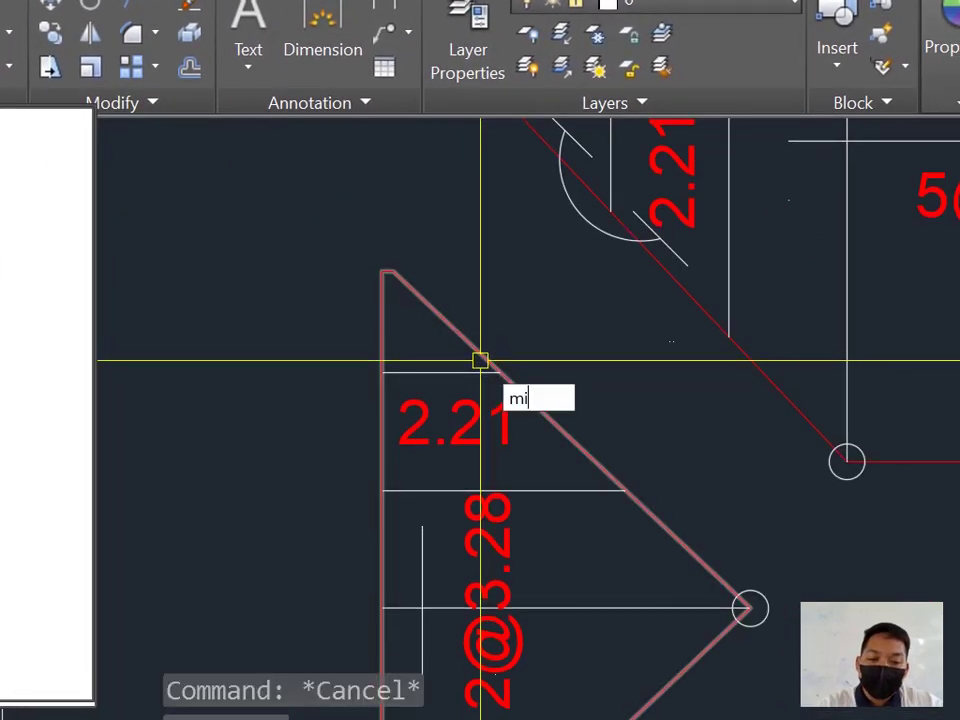
key("Return")
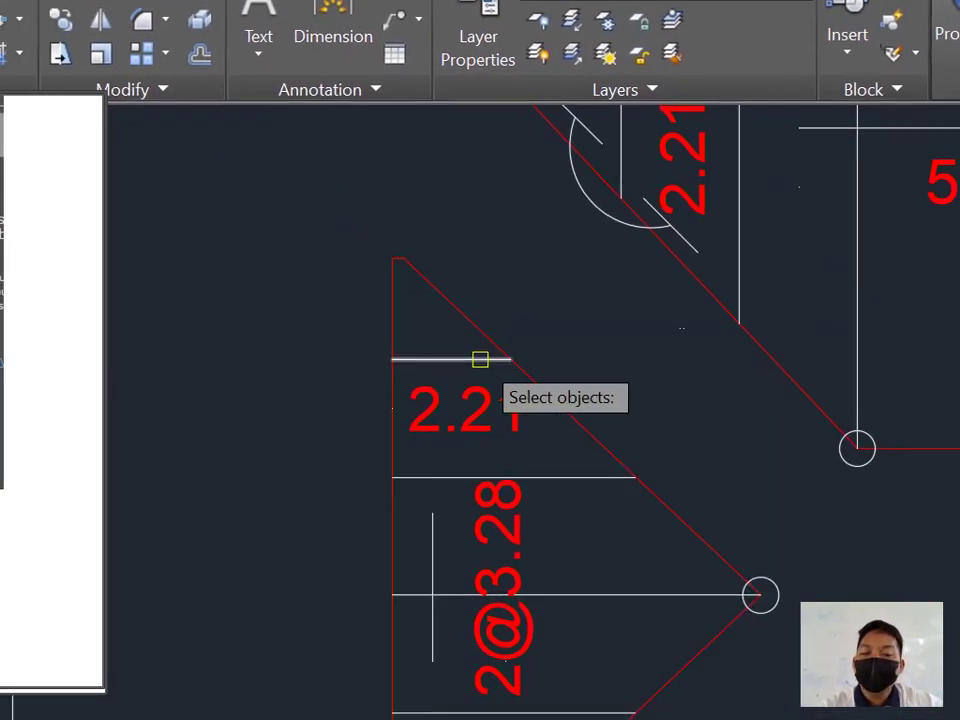
scroll(480, 359, "up", 4)
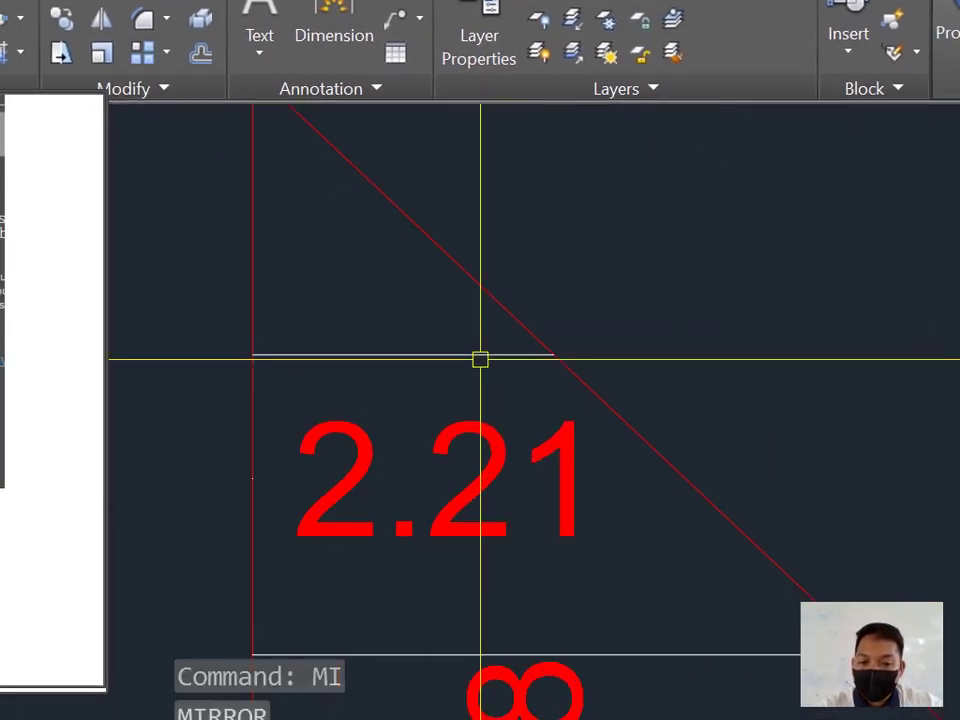
Step: Copy the triangle's uppermost horizontal line from its left endpoint to its right endpoint, placing the copy end to end with it
type("co")
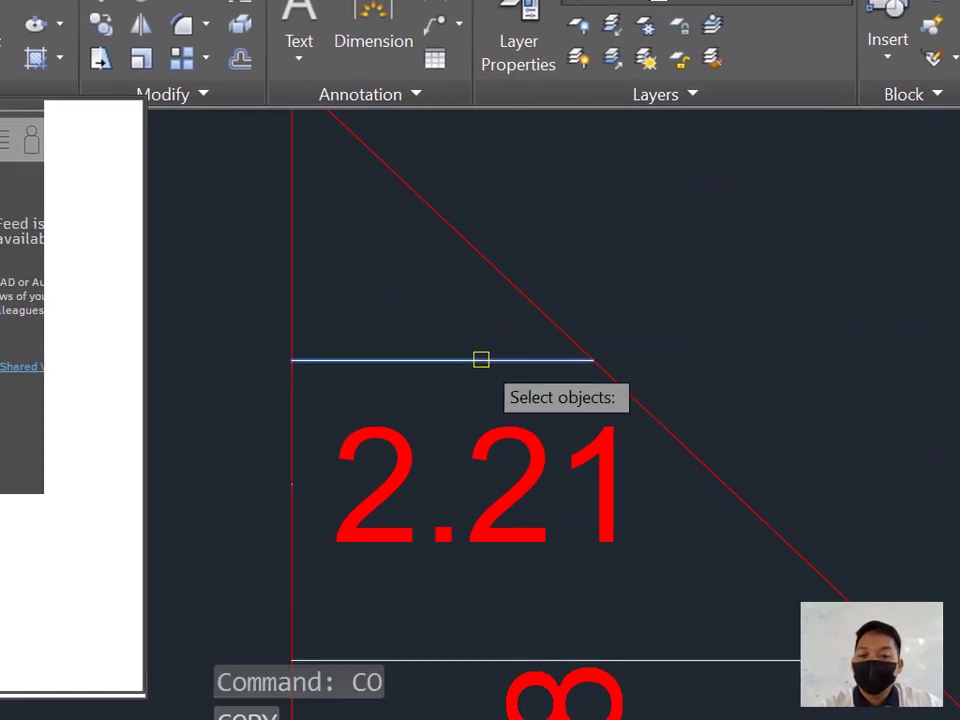
left_click(481, 359)
key("Return")
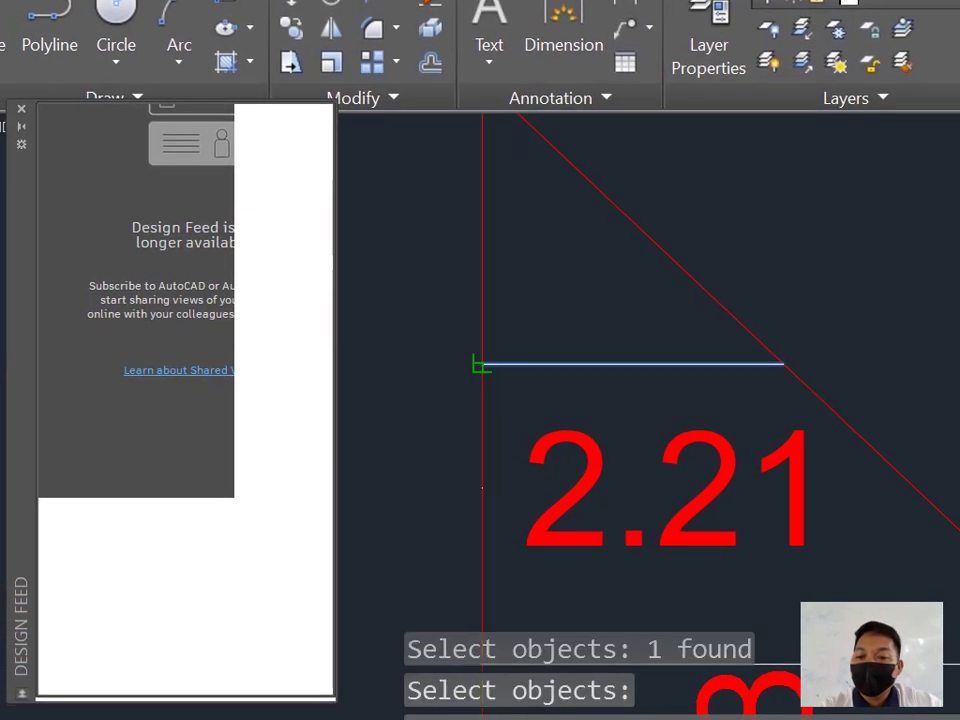
key("Return")
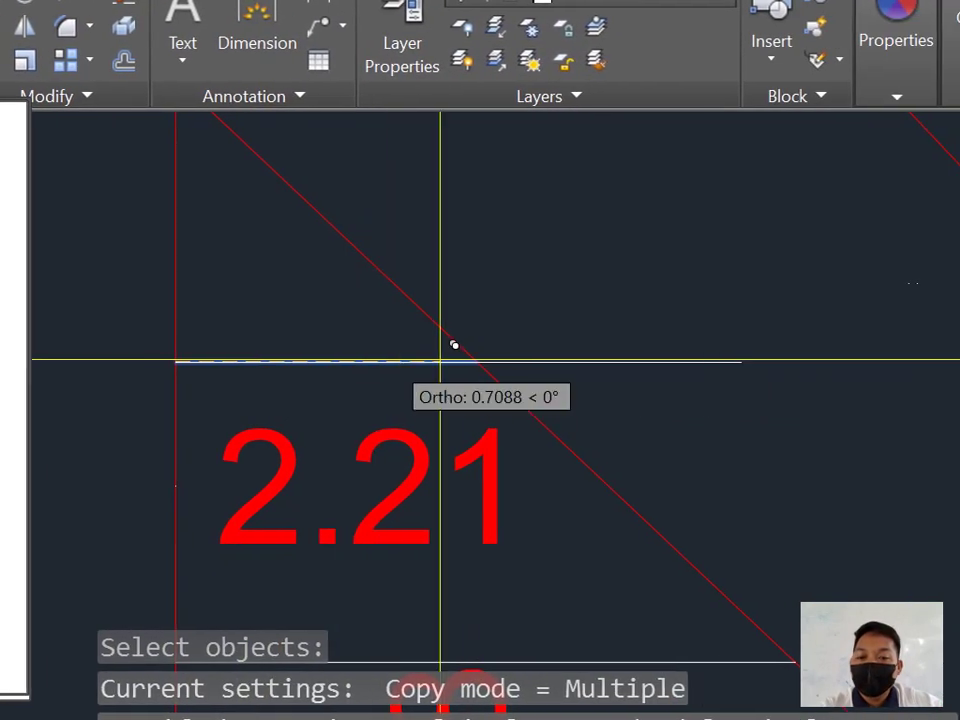
left_click(783, 363)
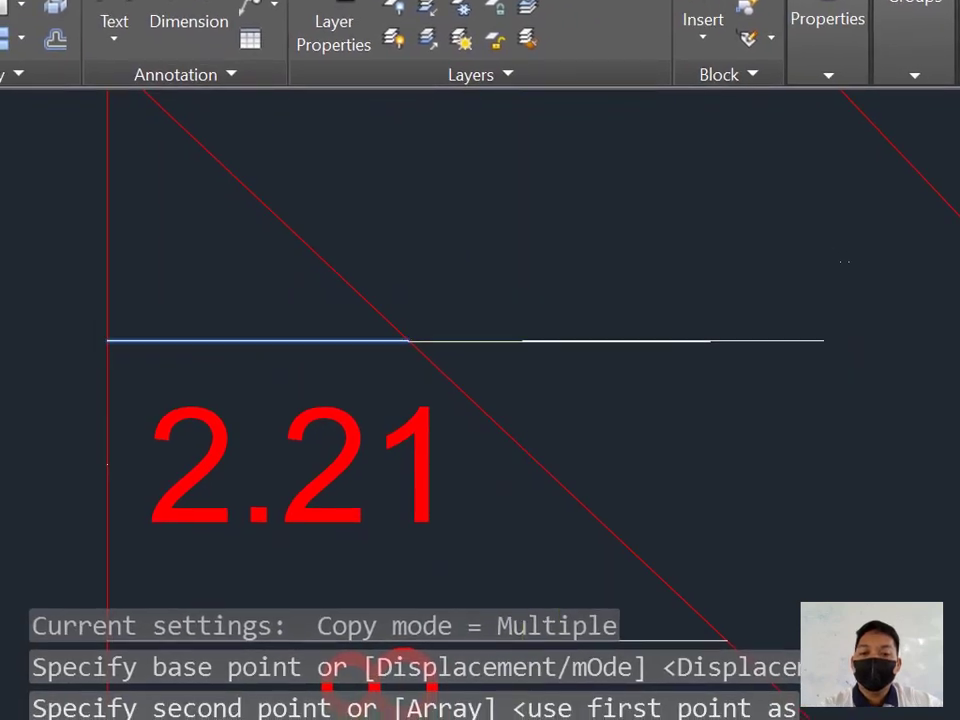
left_click(468, 388)
key("Return")
Step: Try shifting the copied line slightly below the original, and snap its left end back to the original line's right endpoint
type("m")
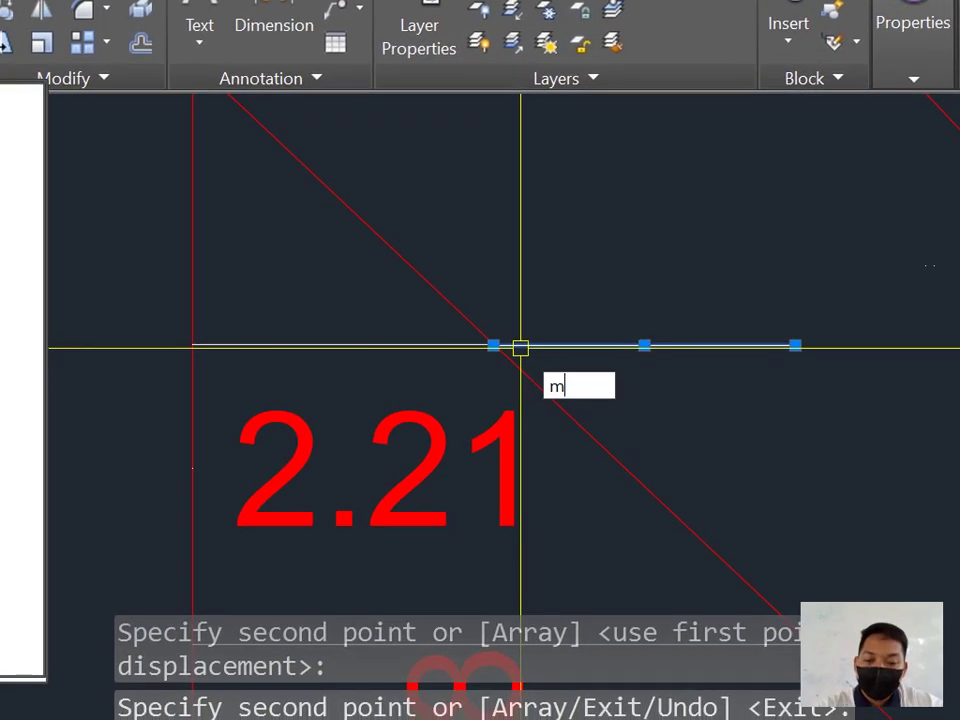
key("Return")
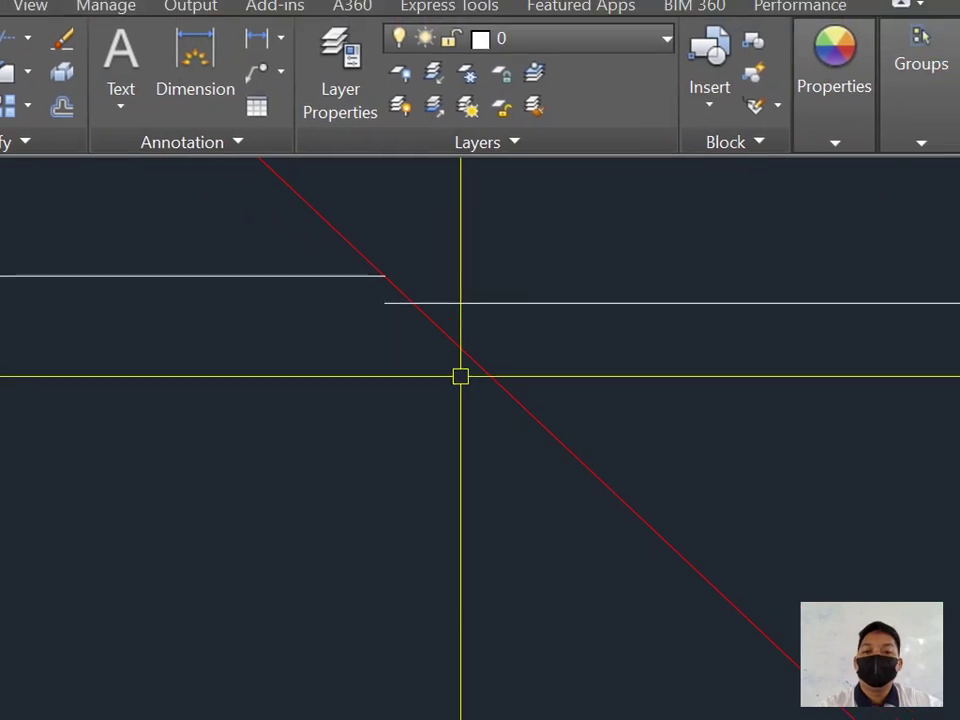
left_click(520, 302)
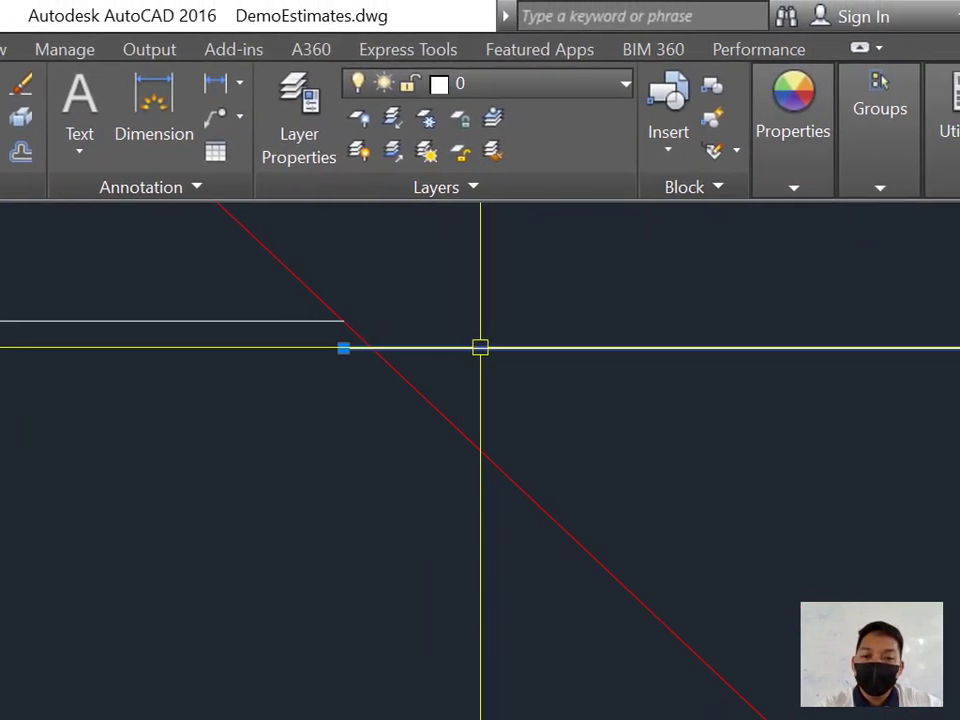
key("Return")
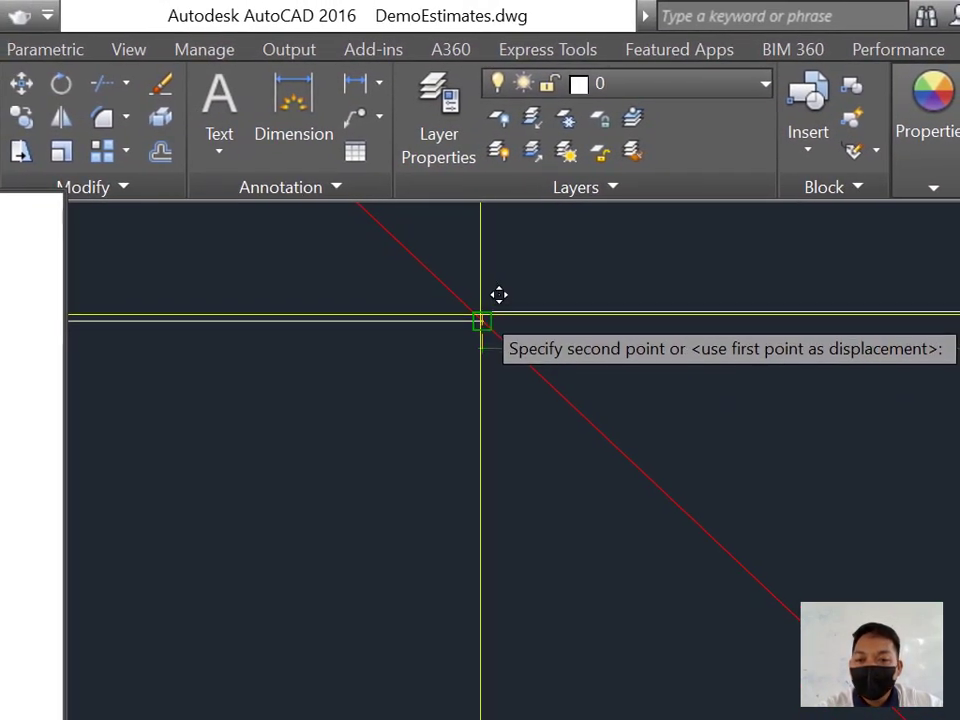
left_click(482, 321)
left_click(557, 330)
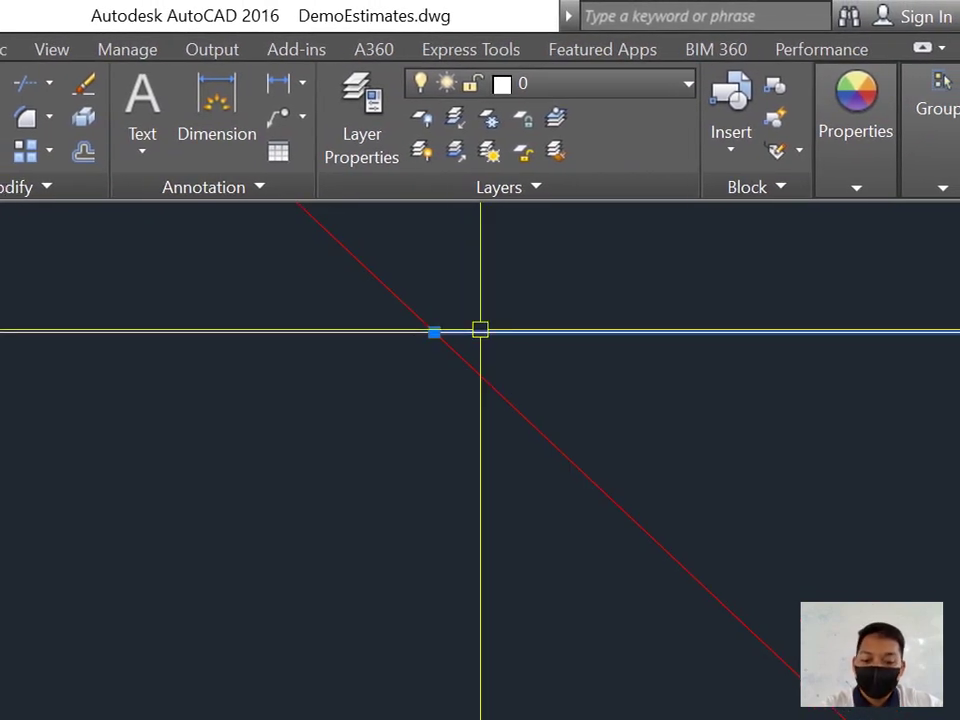
Step: Move the copied line a little to the right at the same level, leaving a small gap after the original line's right endpoint
type("m")
key("Return")
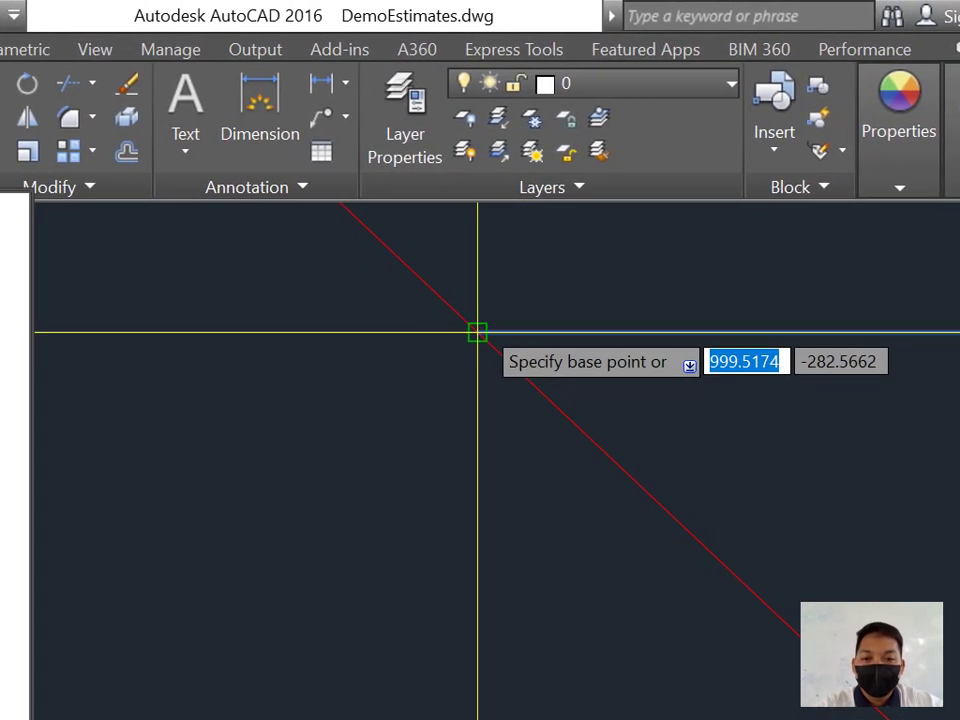
left_click(477, 332)
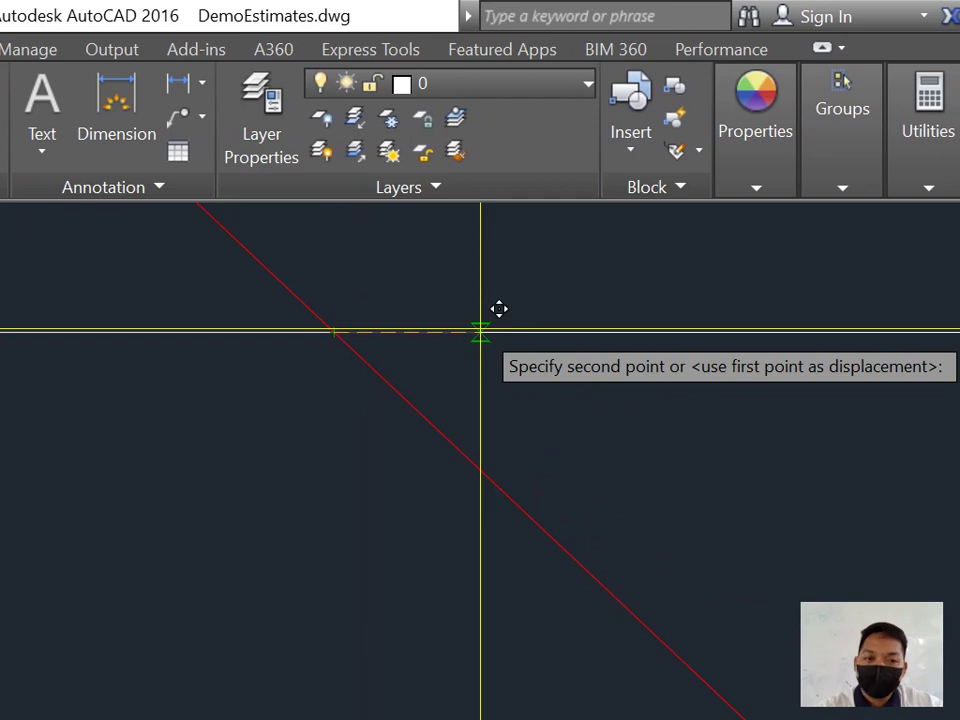
scroll(480, 328, "down", 5)
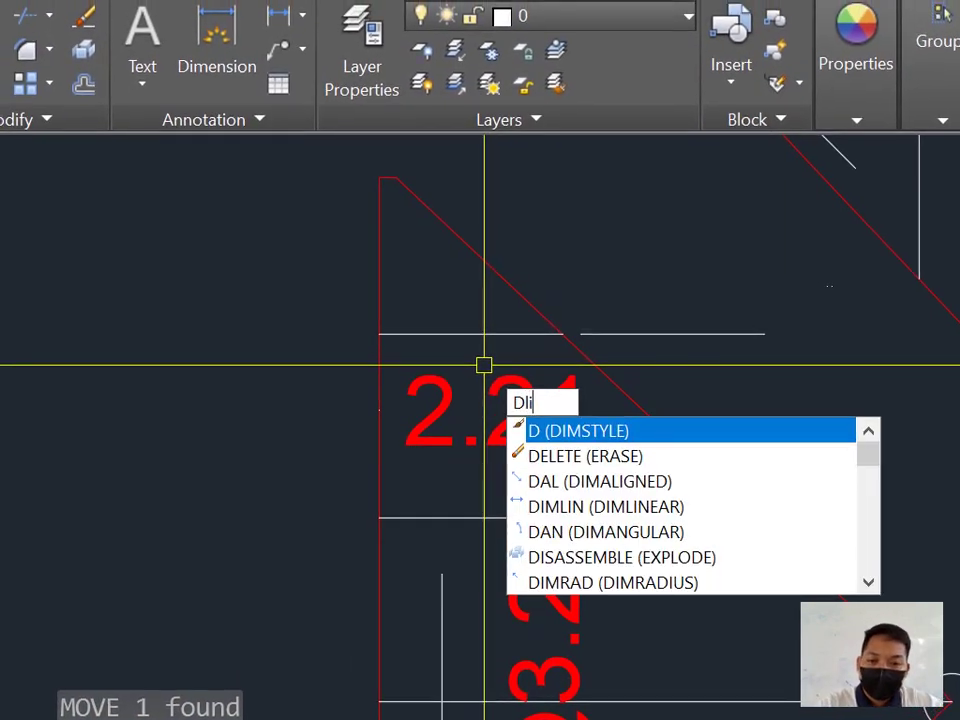
Step: Add a linear dimension from the triangle's uppermost line's left end to the copied line's right end, placing it below the lines
key("Return")
left_click(538, 334)
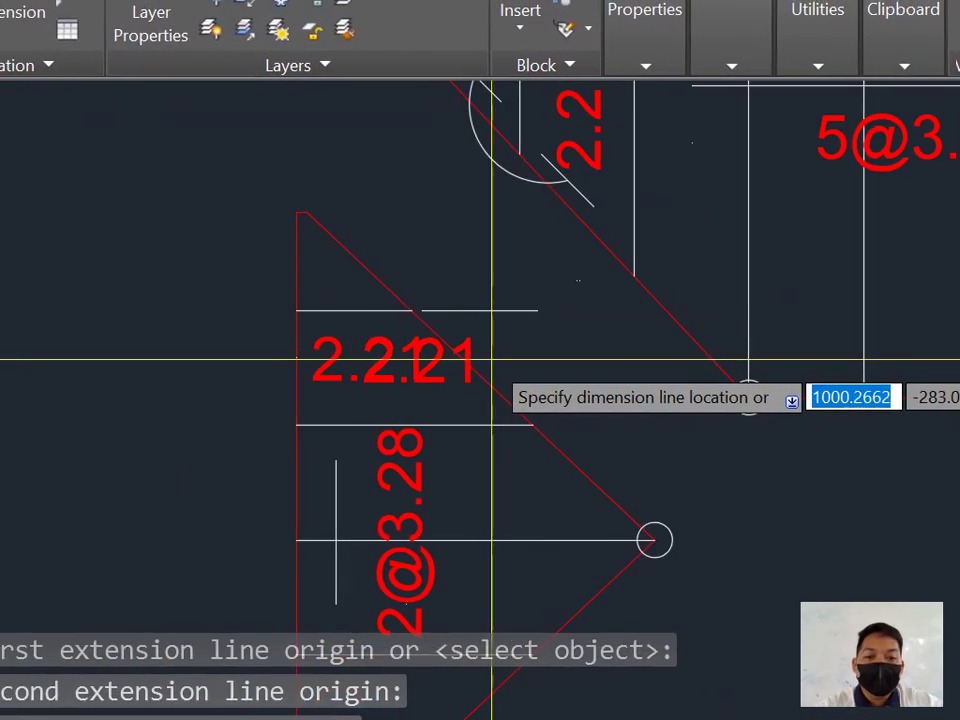
scroll(465, 360, "down", 2)
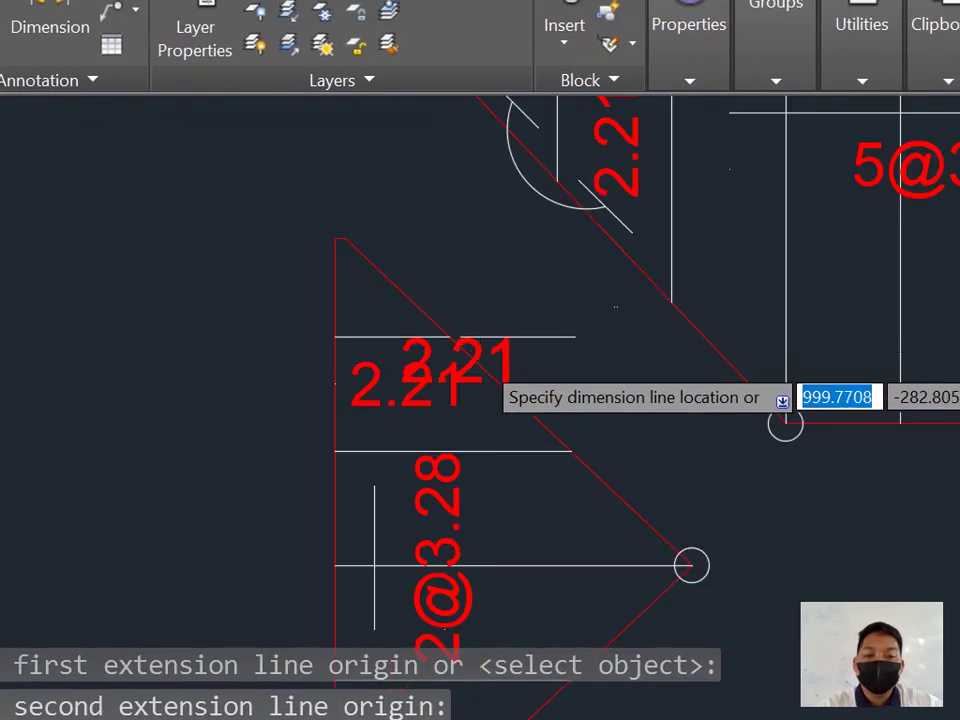
scroll(478, 362, "up", 4)
left_click(476, 416)
key("Escape")
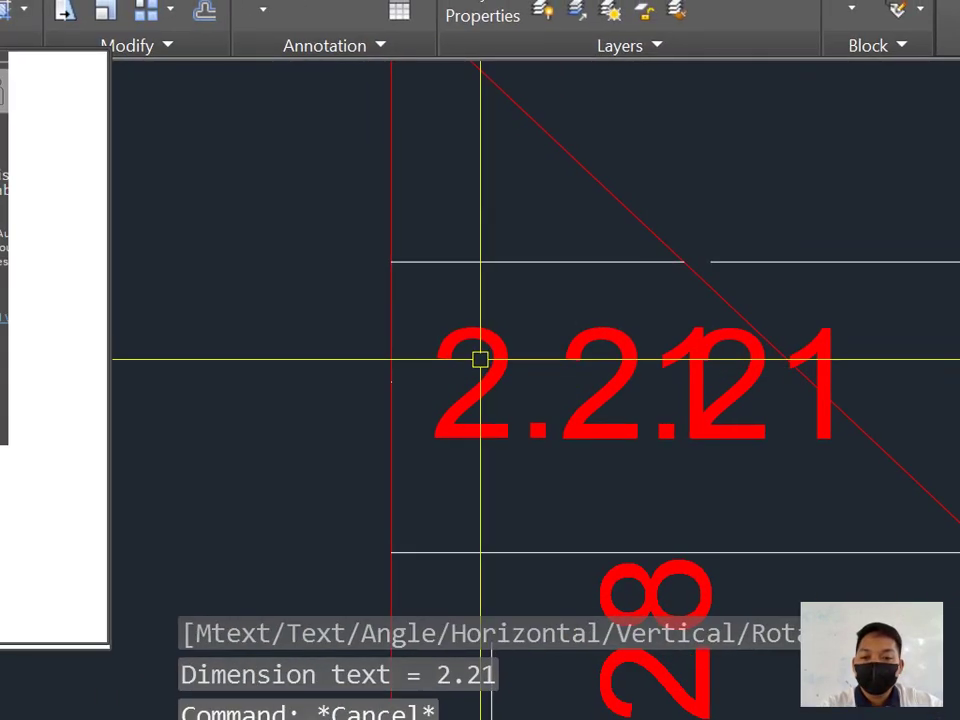
Step: Erase the old overridden 2.21 dimension and the copied line beside the triangle's uppermost horizontal line
left_click(488, 350)
type("e")
key("Return")
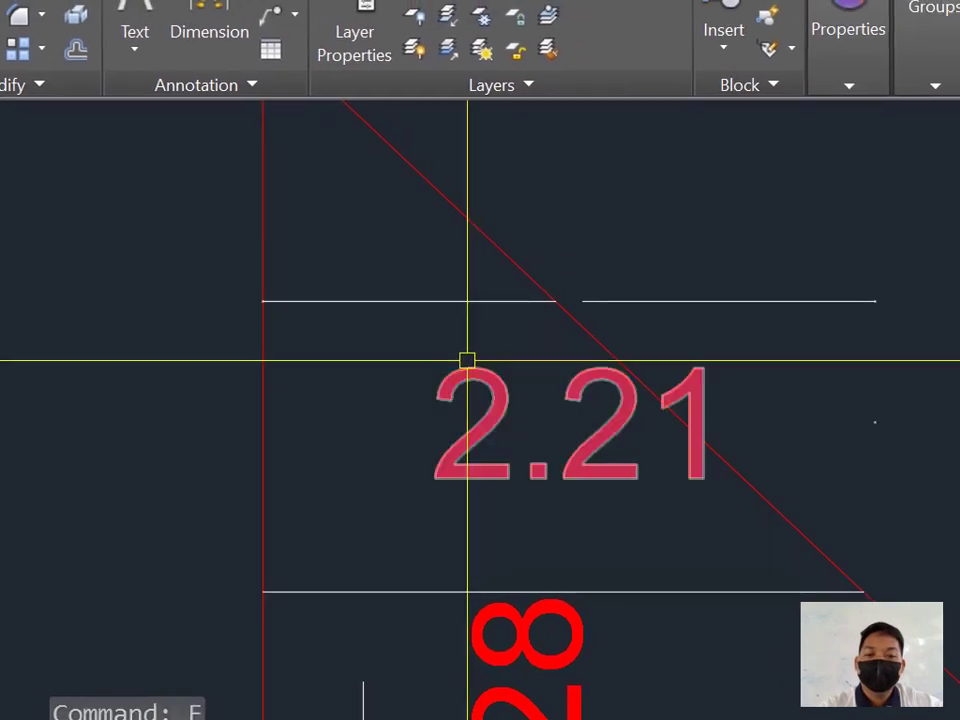
type("e")
key("Return")
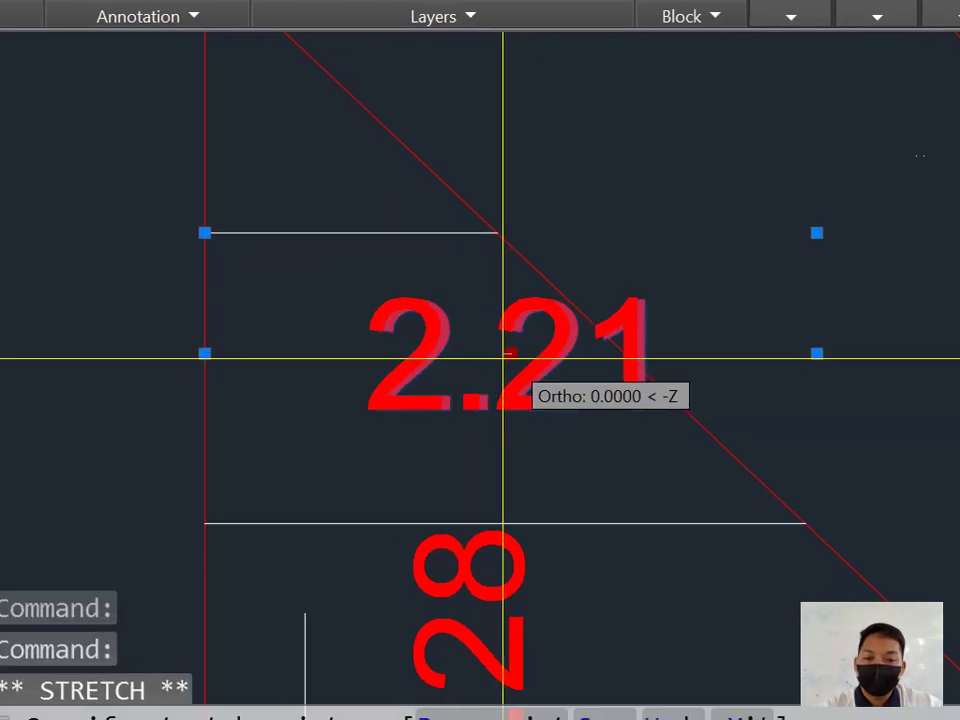
Step: Shift the new dimension's text left so it sits inside the triangle between the two upper horizontal lines
scroll(480, 356, "up", 6)
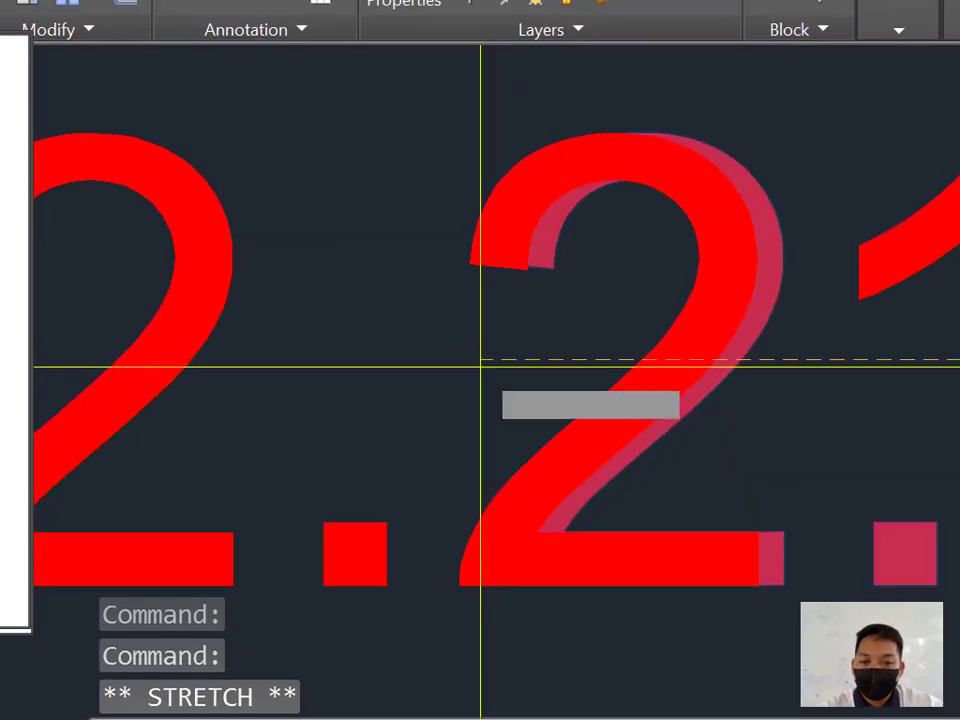
left_click(478, 358)
left_click(475, 363)
scroll(475, 363, "down", 6)
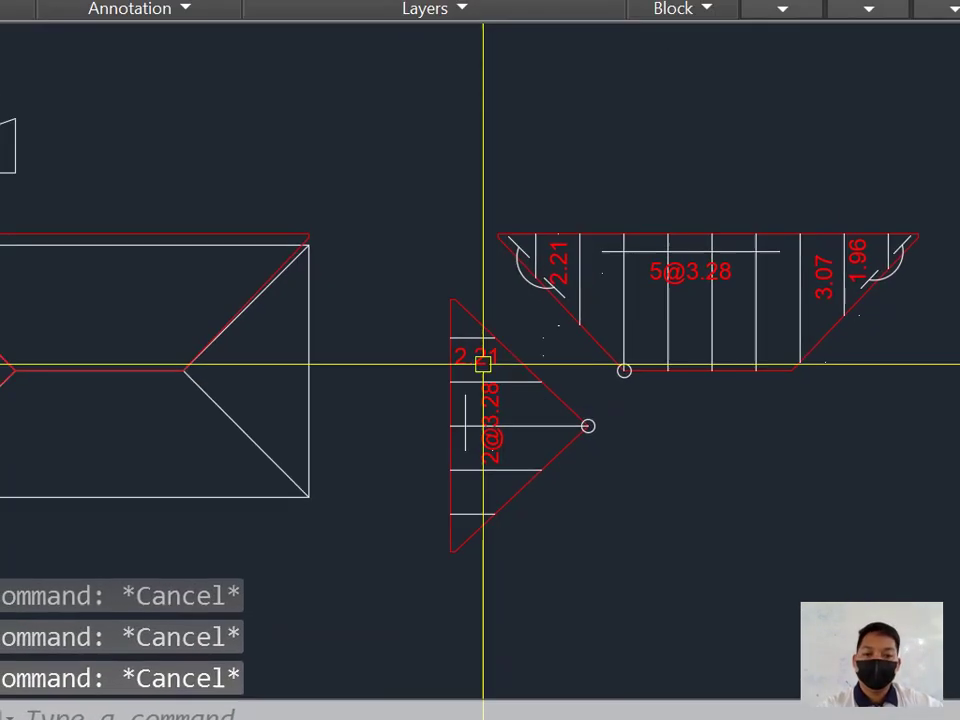
Step: Draw a diagonal mark line about 0.48 long beside the triangle's 2.21 text, near its sloping edge, with Ortho off
middle_click_drag(528, 378, 381, 316)
scroll(381, 316, "up", 2)
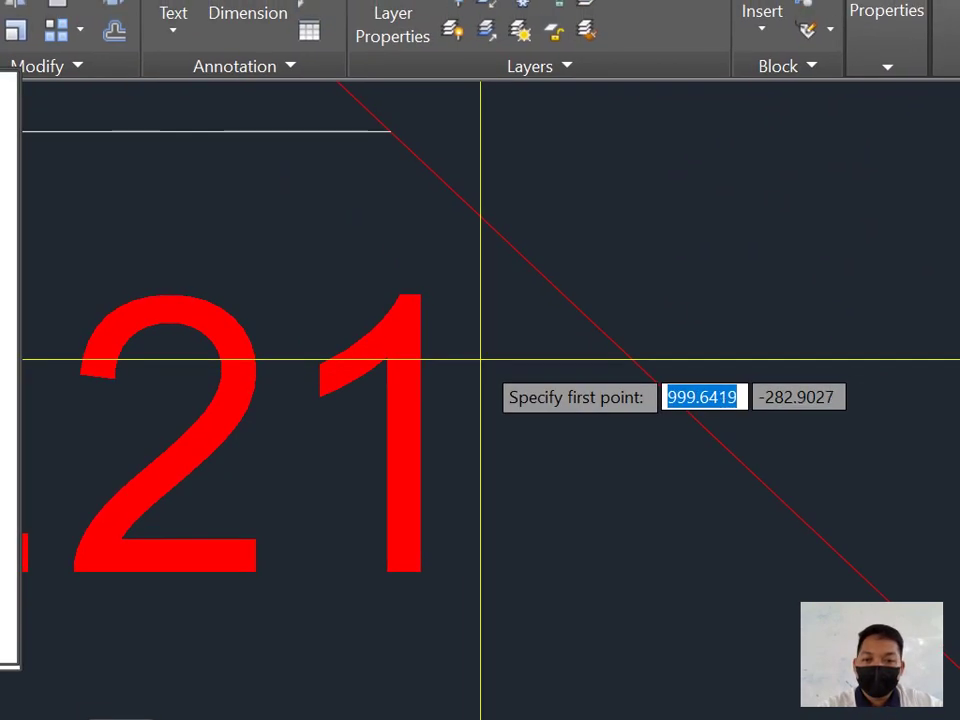
left_click(450, 313)
scroll(455, 318, "down", 4)
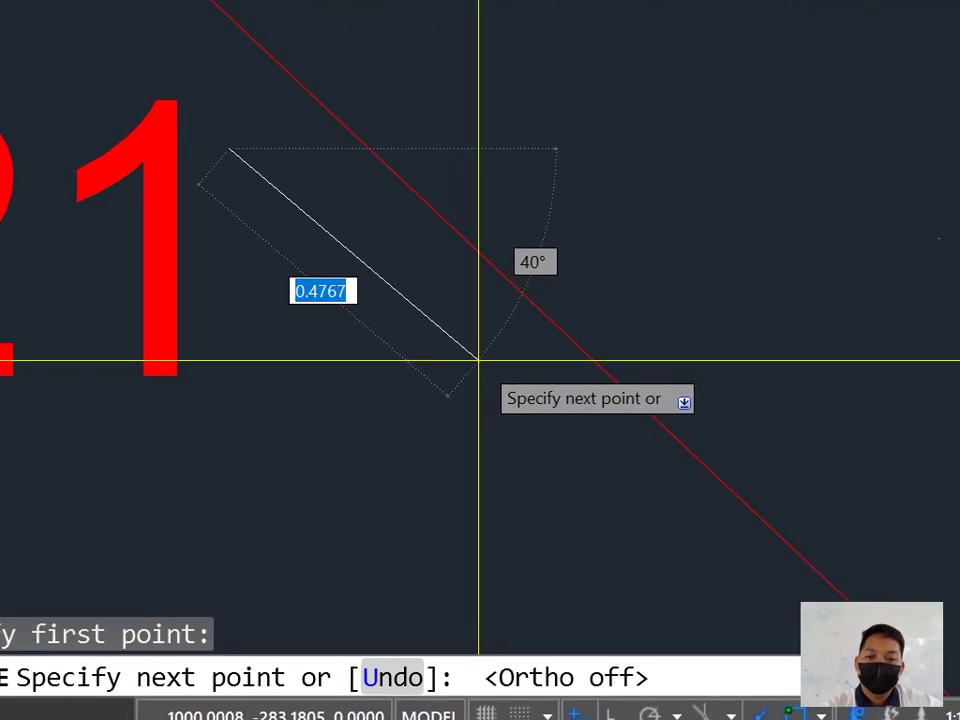
scroll(481, 358, "down", 5)
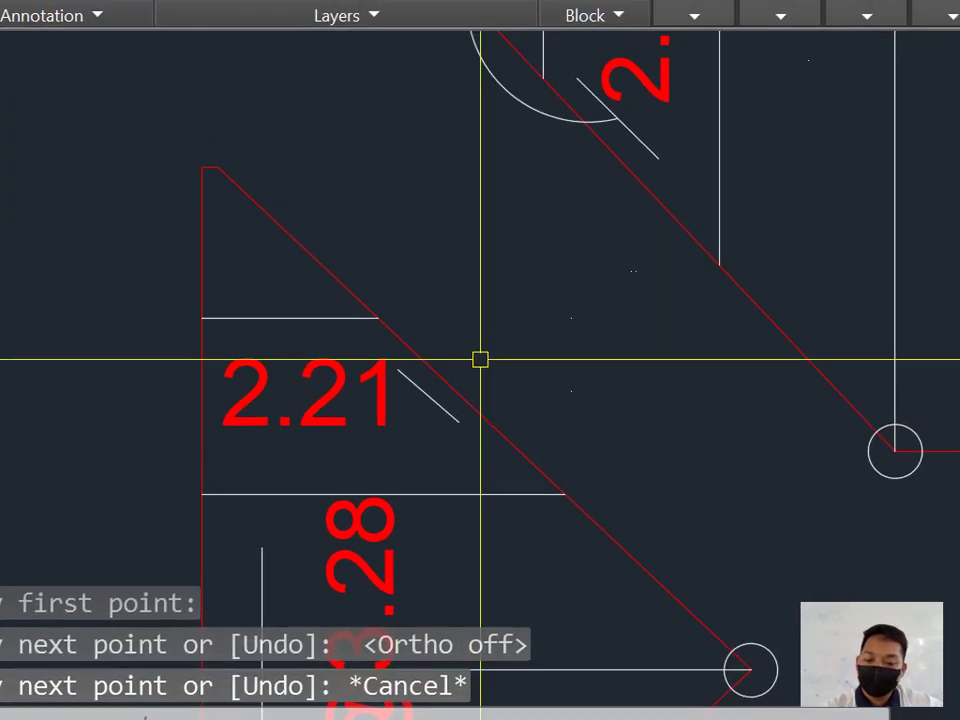
Step: Copy the short diagonal mark up into the triangle's uppermost strip, above the first horizontal line
type("c")
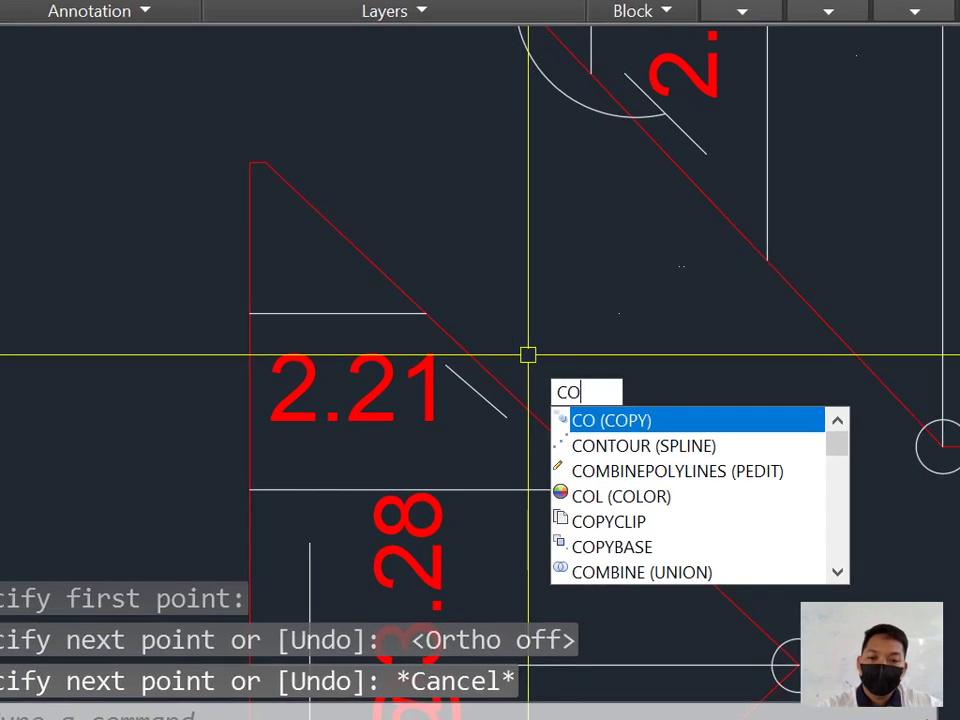
type("o")
key("Return")
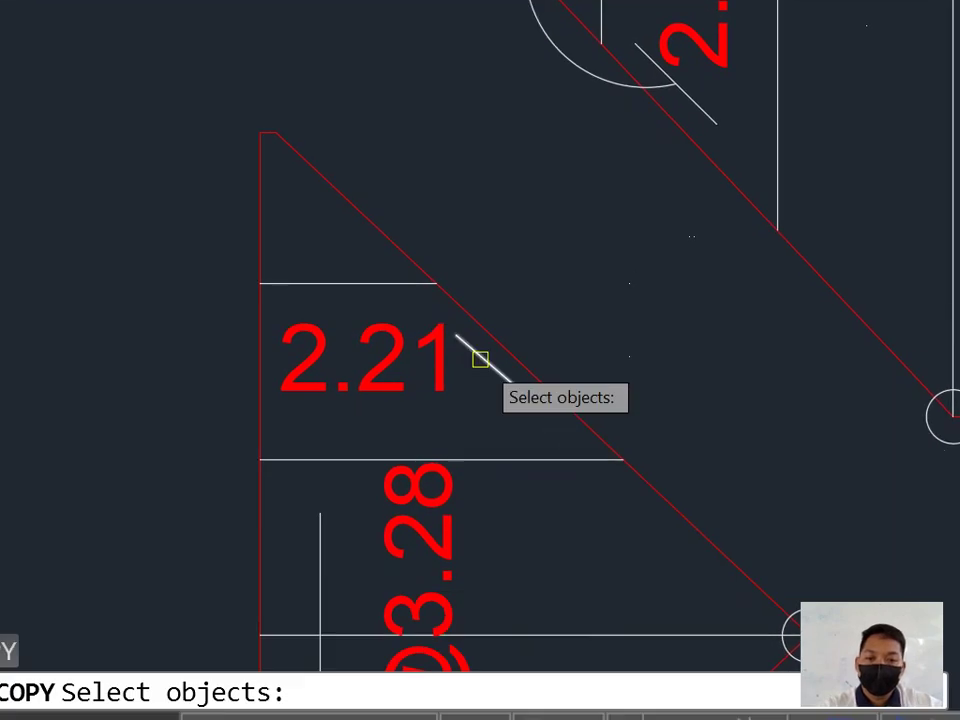
left_click(468, 386)
key("Return")
left_click(474, 390)
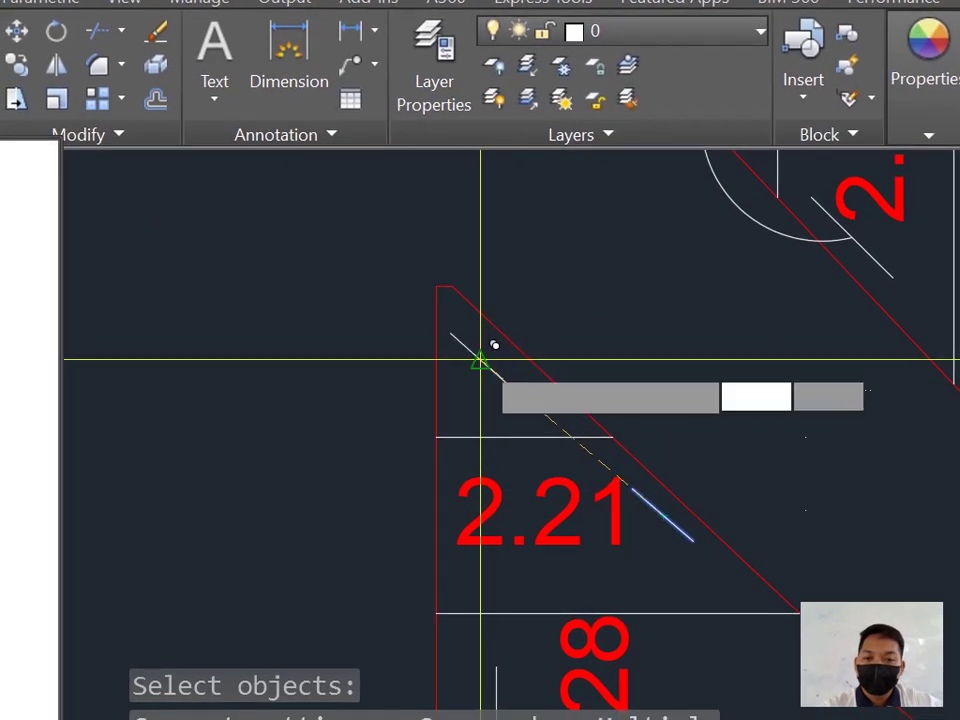
Step: Draw a three-point arc from the upper diagonal mark, bulging past the sloping edge and running through the lower mark
type("ar")
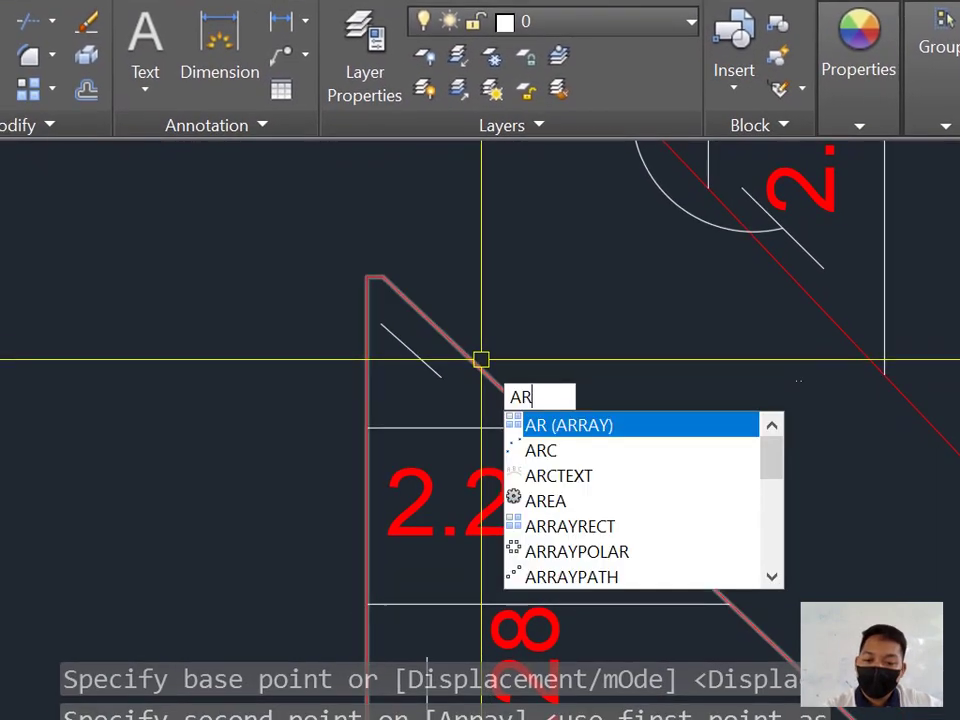
type("c")
key("Return")
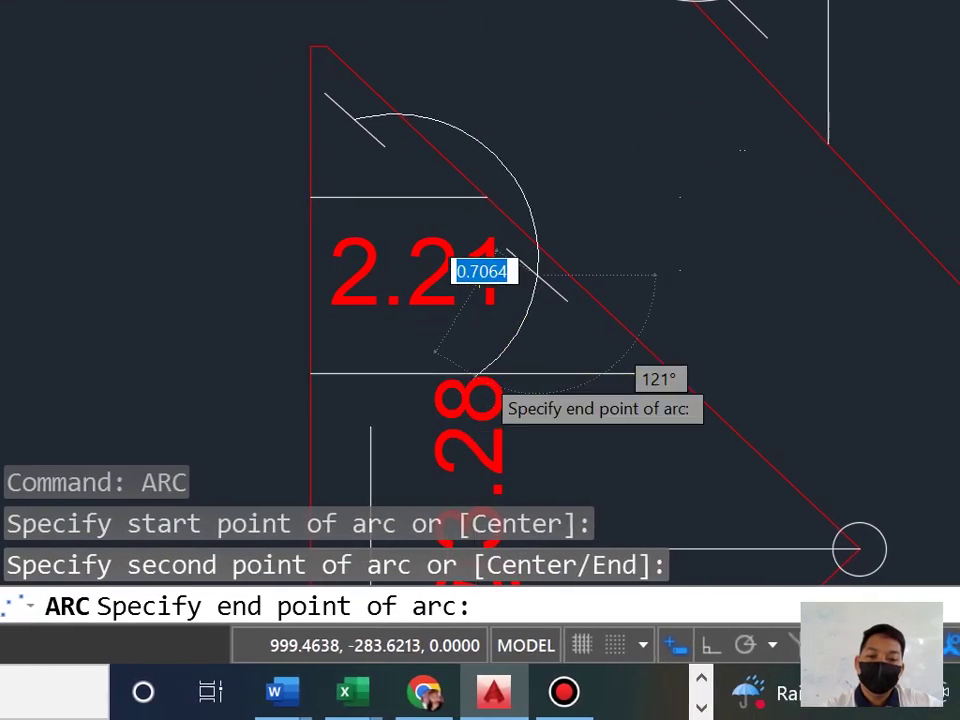
scroll(490, 335, "up", 3)
left_click(481, 357)
scroll(481, 357, "down", 4)
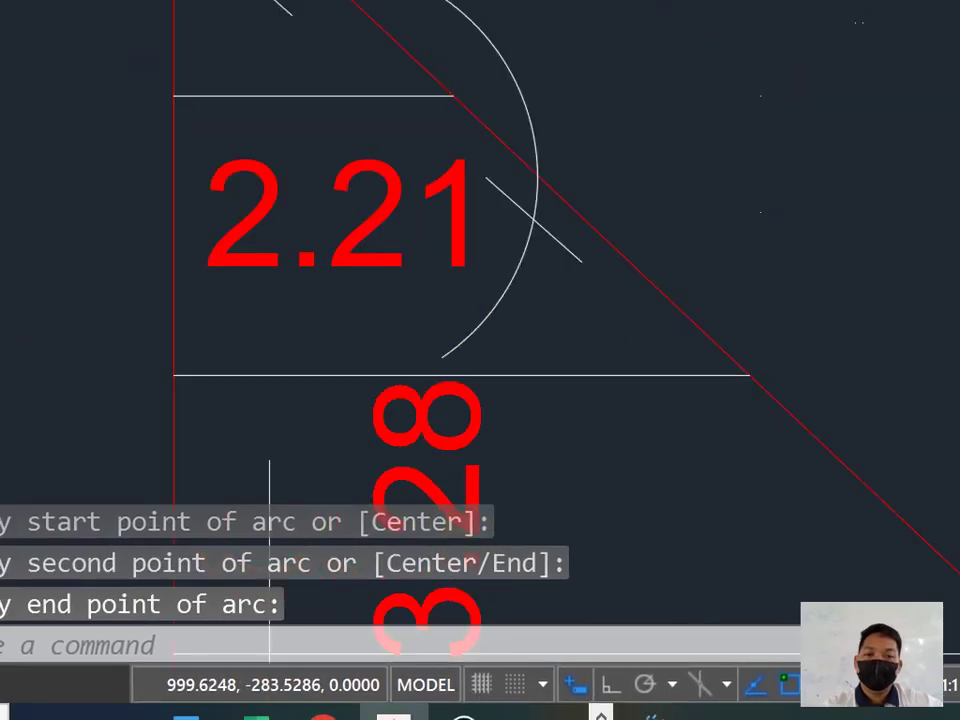
Step: Trim the part of the arc that extends beyond the lower diagonal mark
type("tr")
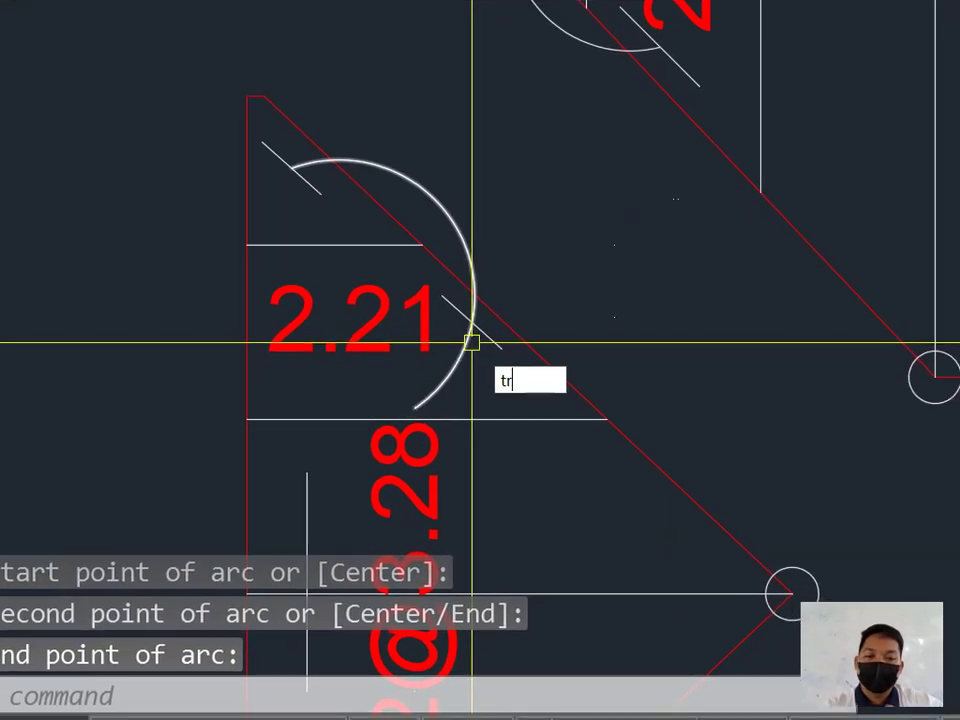
key("Return")
left_click(492, 354)
key("Return")
left_click(478, 360)
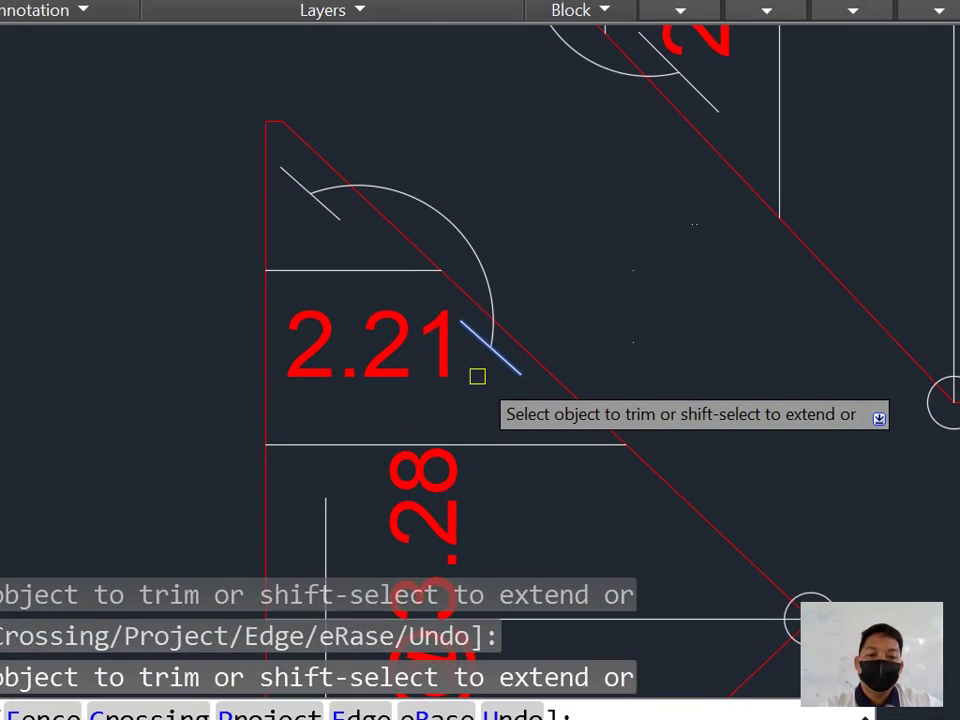
key("Return")
Step: Mirror the triangle's 2.21 text, two diagonal marks and arc about its horizontal centre line with Ortho on, keeping the originals
scroll(477, 358, "down", 2)
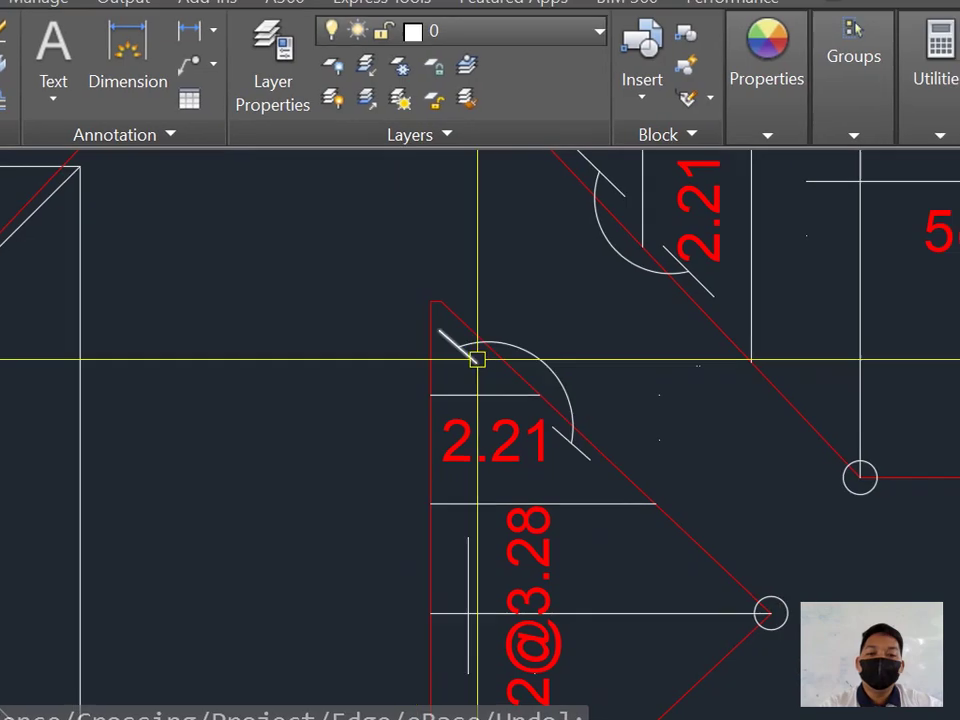
scroll(477, 359, "up", 4)
scroll(477, 359, "down", 5)
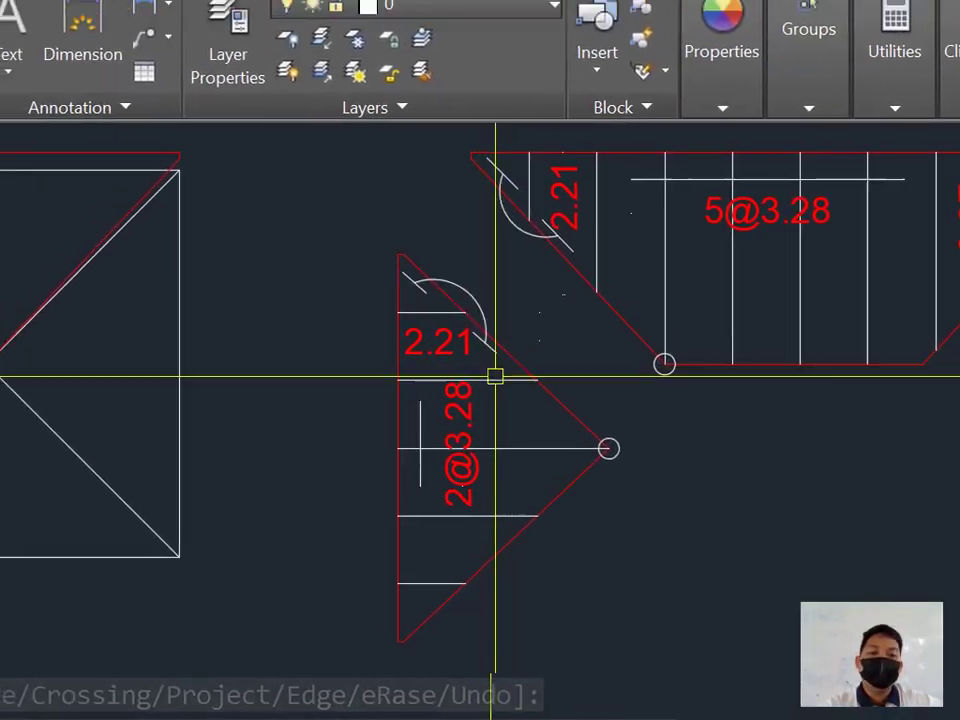
scroll(462, 315, "up", 3)
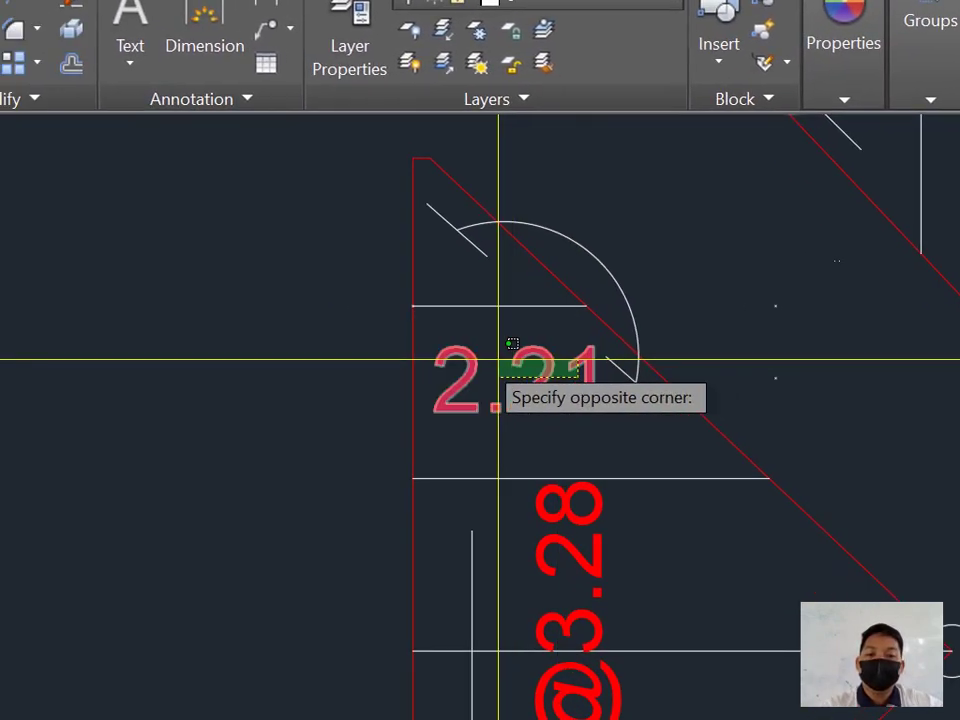
left_click(470, 345)
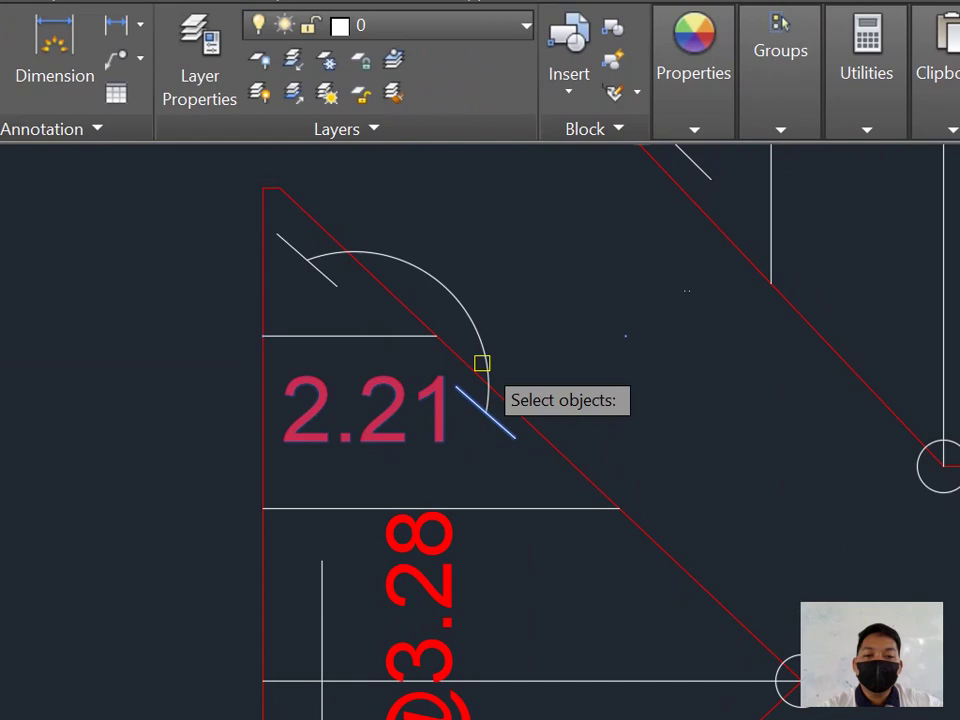
left_click(481, 363)
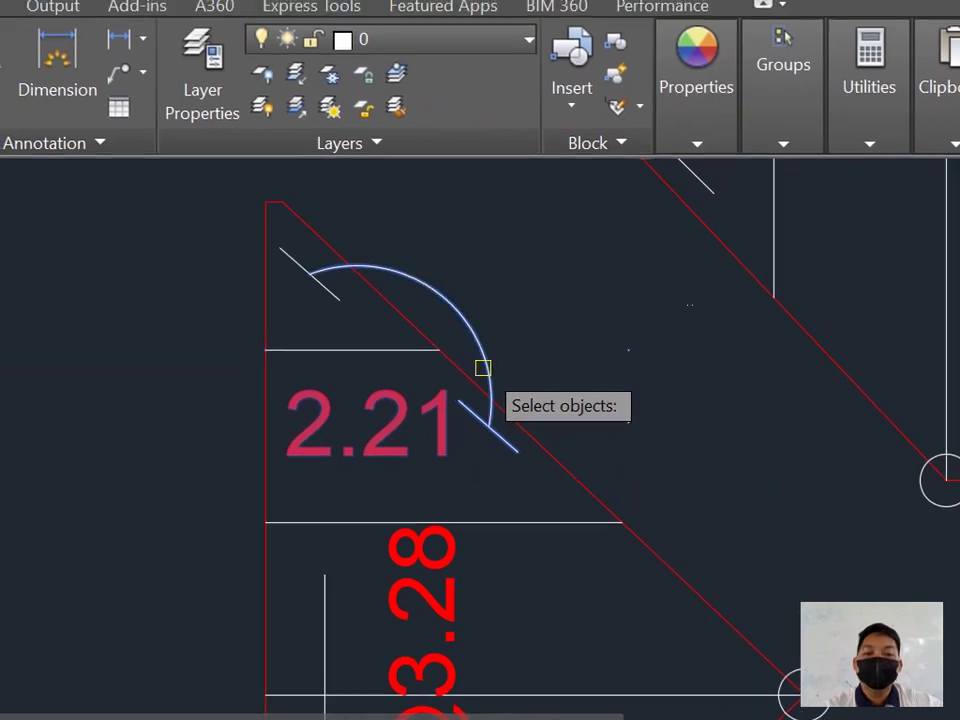
left_click(288, 245)
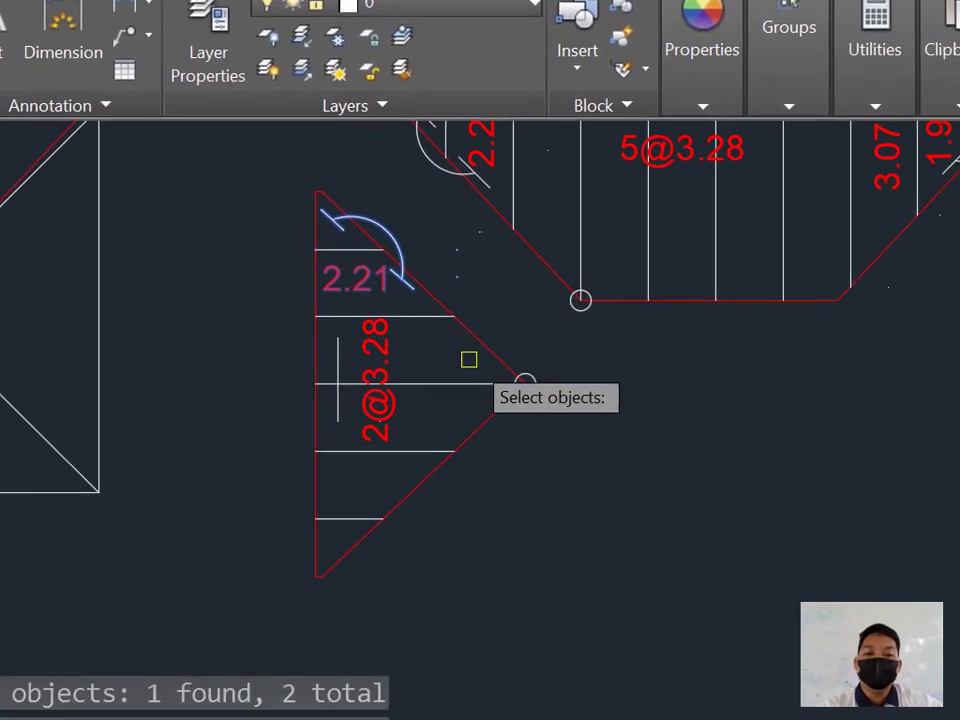
scroll(477, 360, "up", 3)
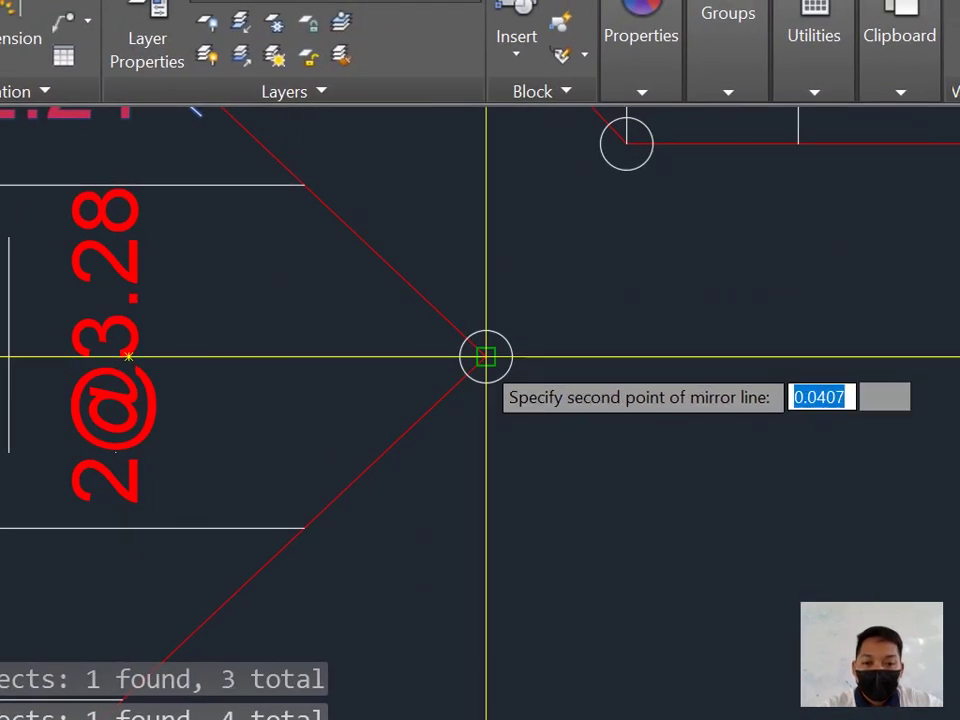
scroll(485, 357, "down", 3)
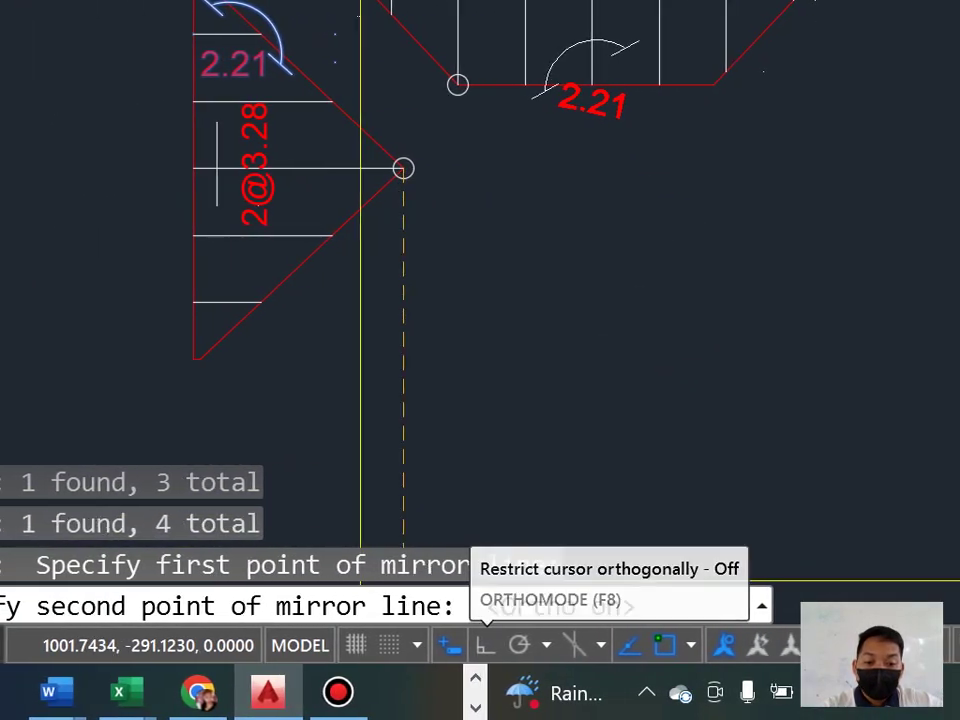
left_click(485, 645)
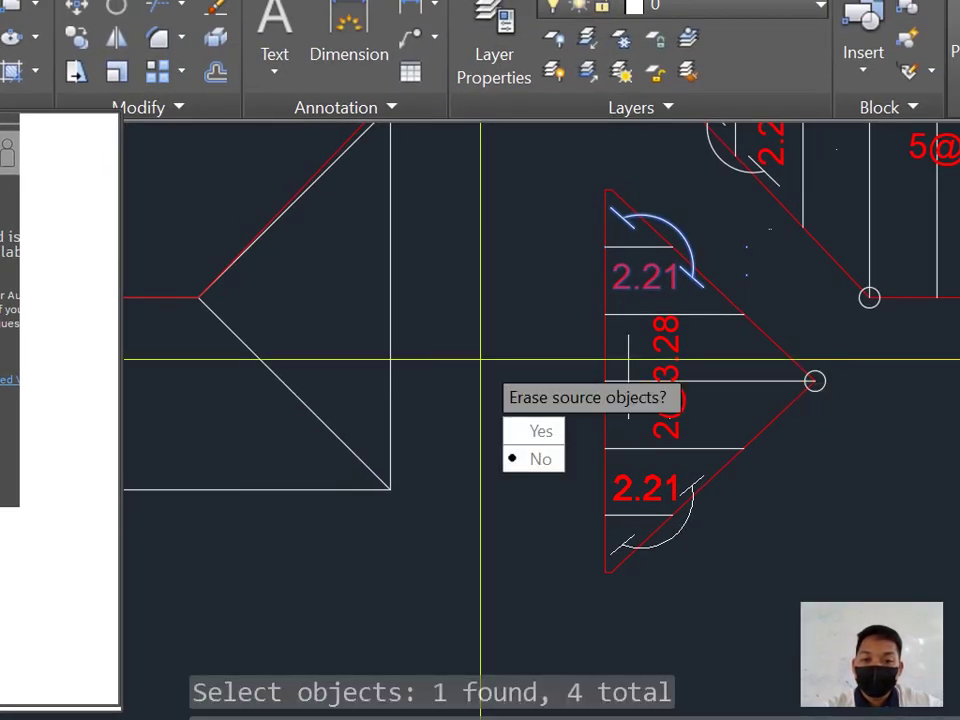
key("Return")
scroll(481, 357, "down", 4)
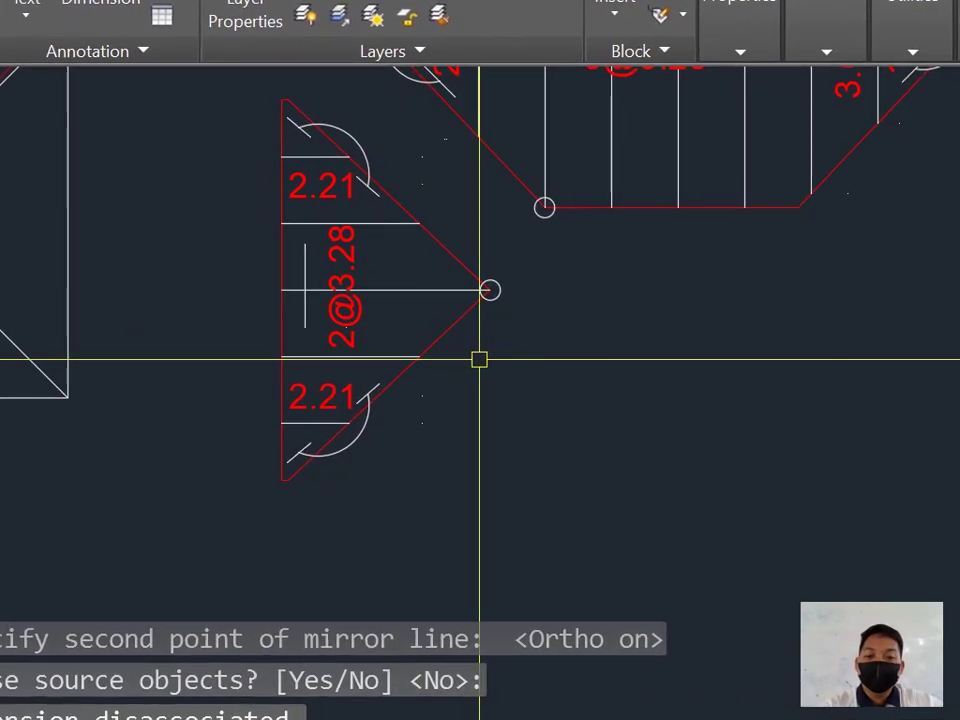
Step: Mirror the complete marked triangle, including its apex circle, about a vertical line through the midpoint of the trapezoid's lower edge, keeping the original
scroll(479, 359, "down", 3)
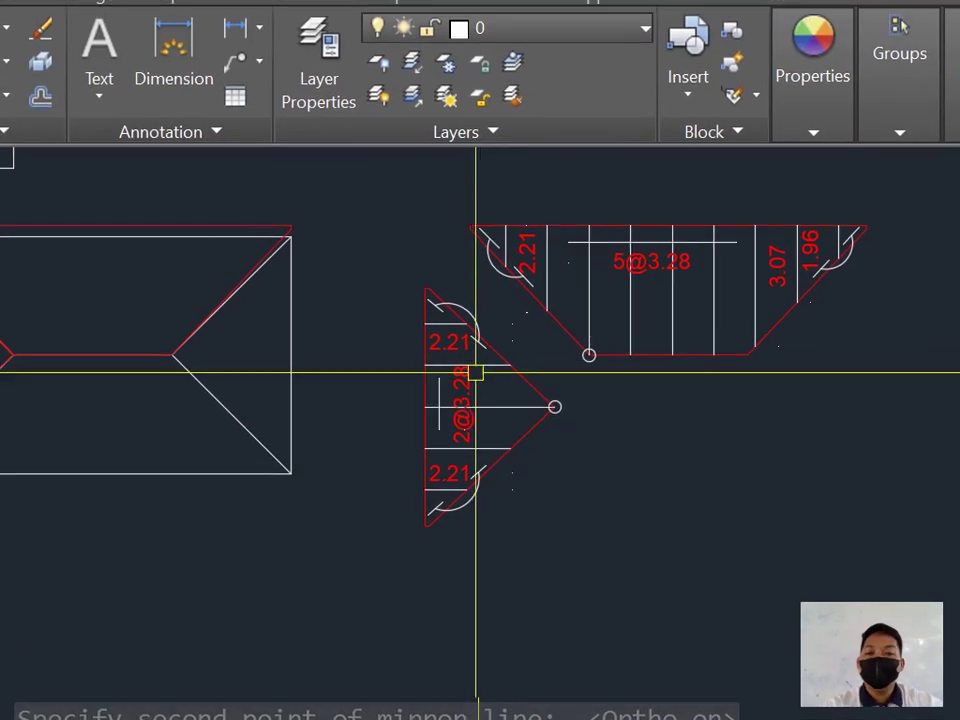
middle_click_drag(511, 358, 461, 399)
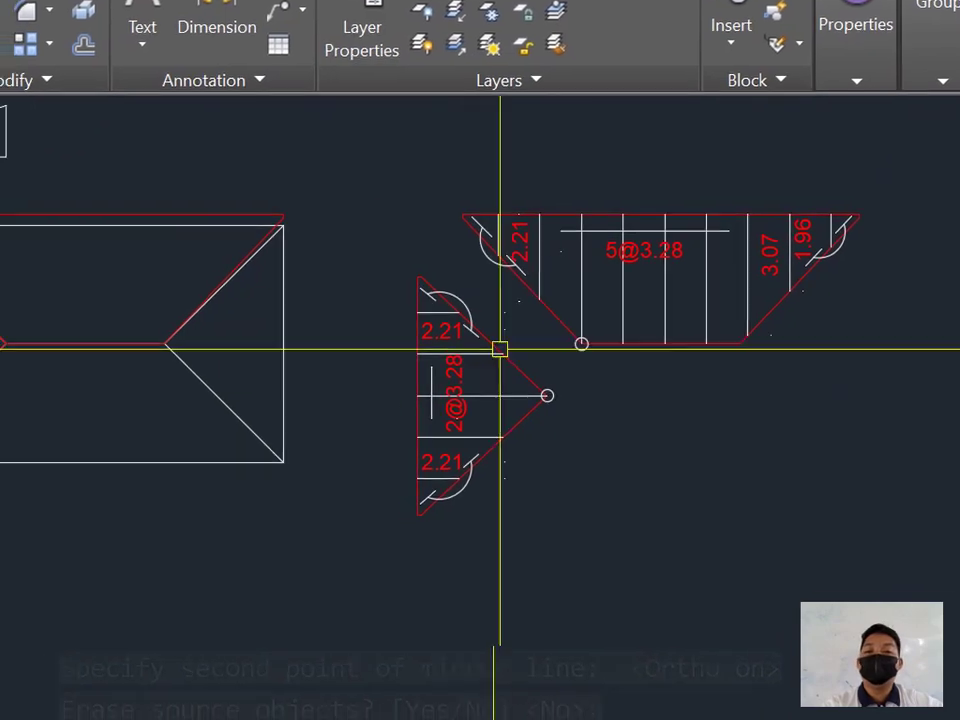
scroll(479, 360, "down", 5)
scroll(479, 358, "up", 3)
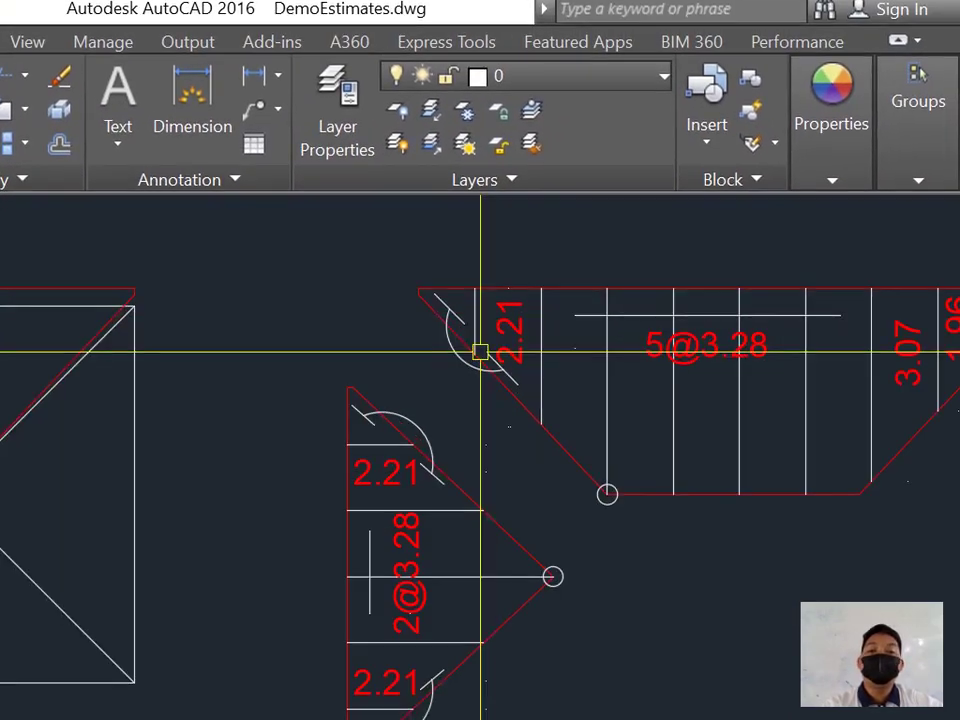
scroll(476, 330, "down", 3)
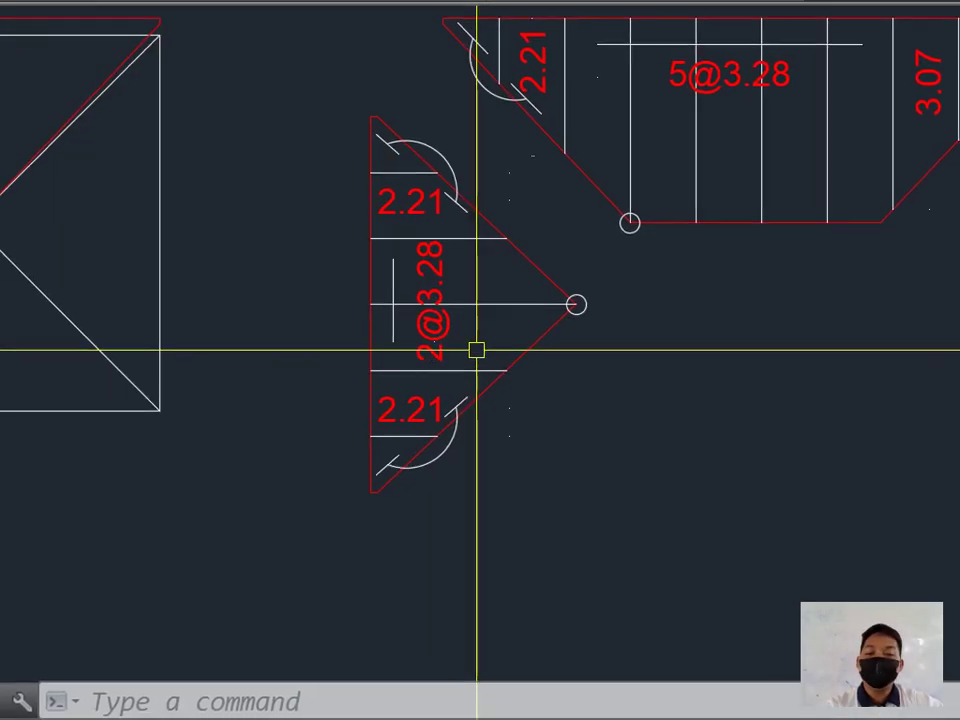
scroll(388, 386, "up", 3)
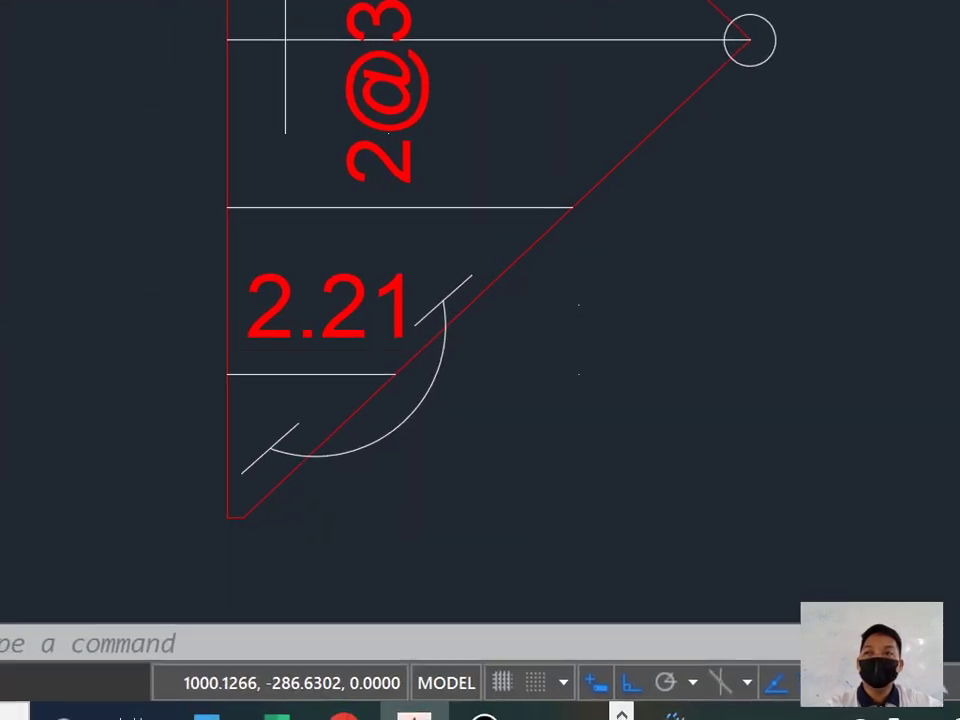
middle_click_drag(447, 368, 215, 467)
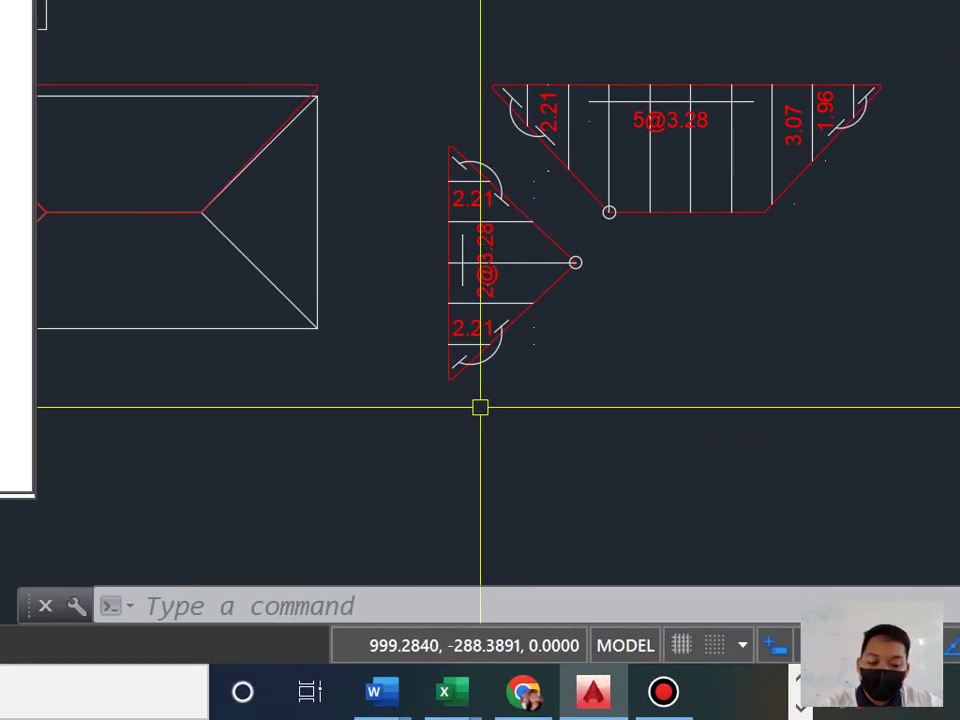
key("Return")
left_click(480, 425)
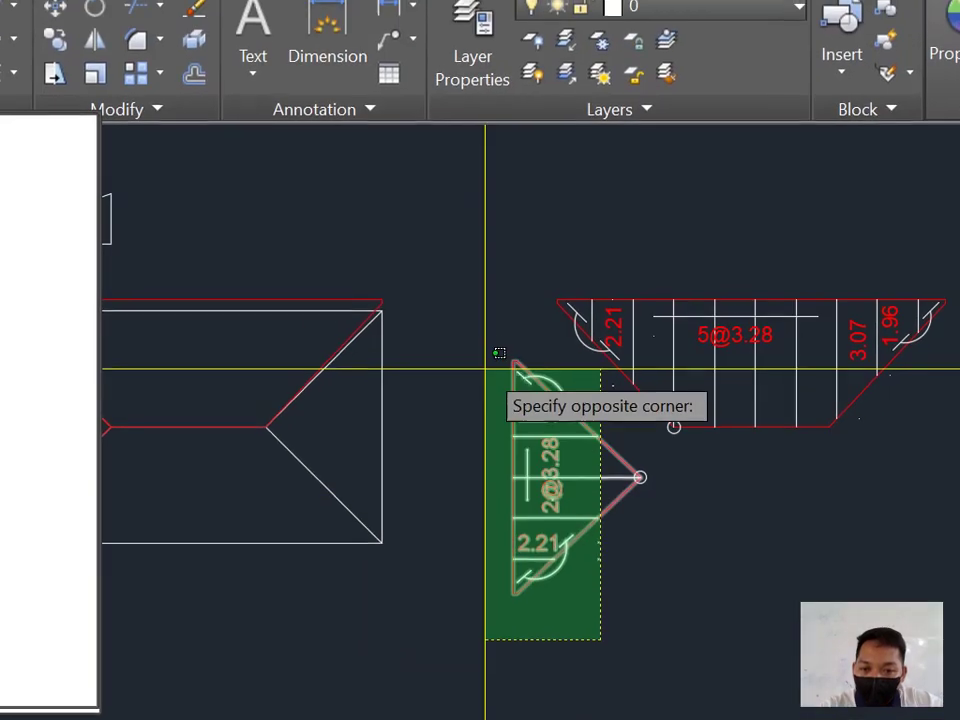
left_click(366, 147)
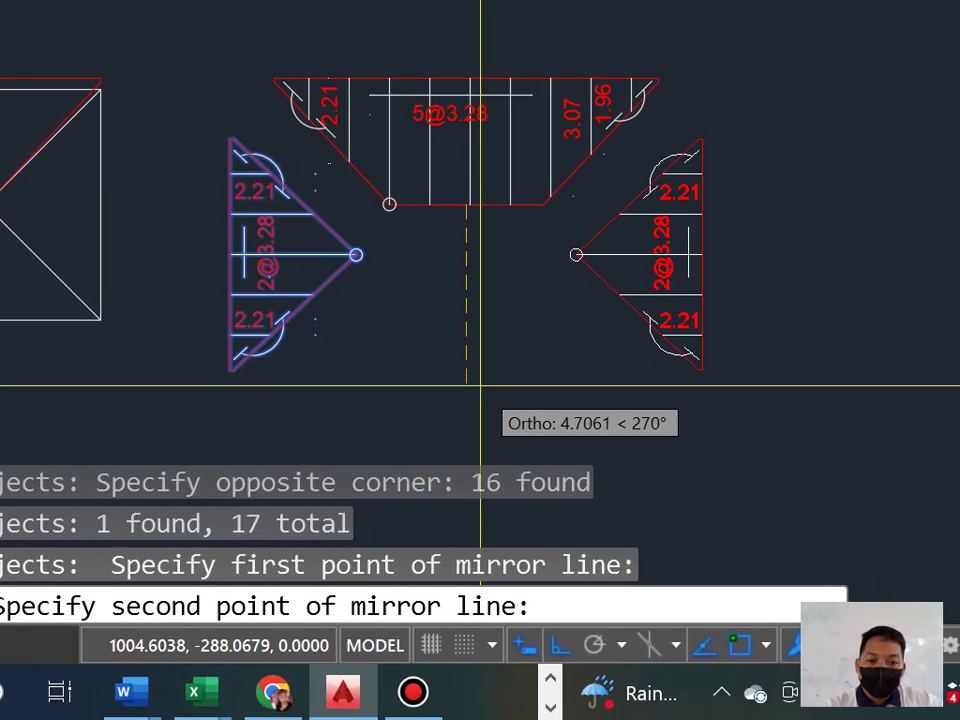
left_click(482, 644)
key("Return")
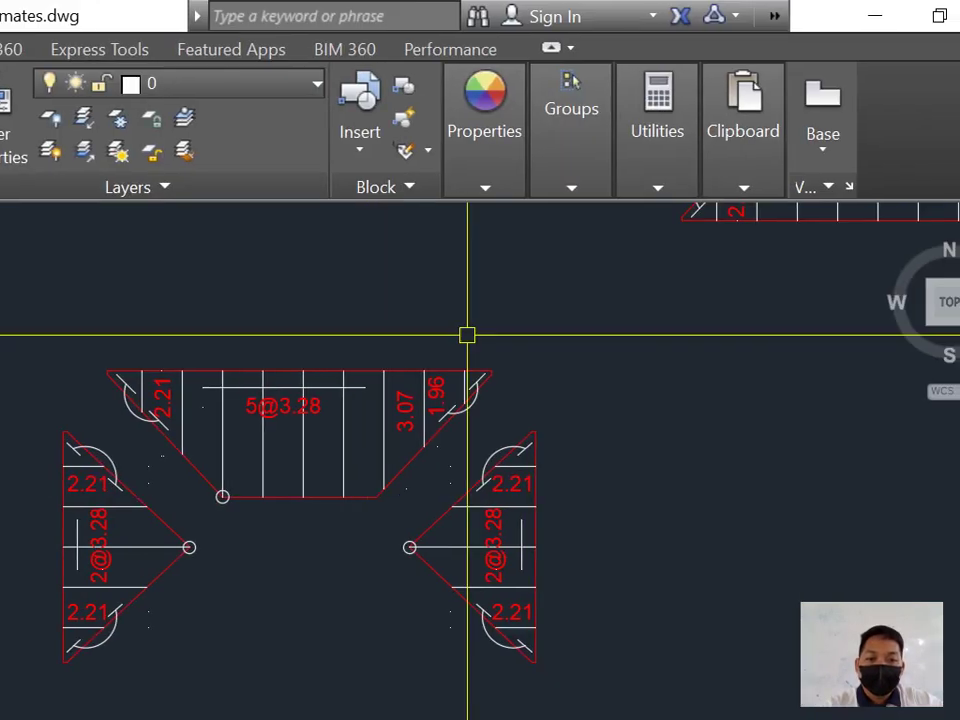
Step: Mirror the complete trapezoid with its strip lines, lengths, offcut marks and corner circle about the horizontal line through the triangles' apexes, keeping the original
scroll(475, 362, "down", 2)
left_click(475, 362)
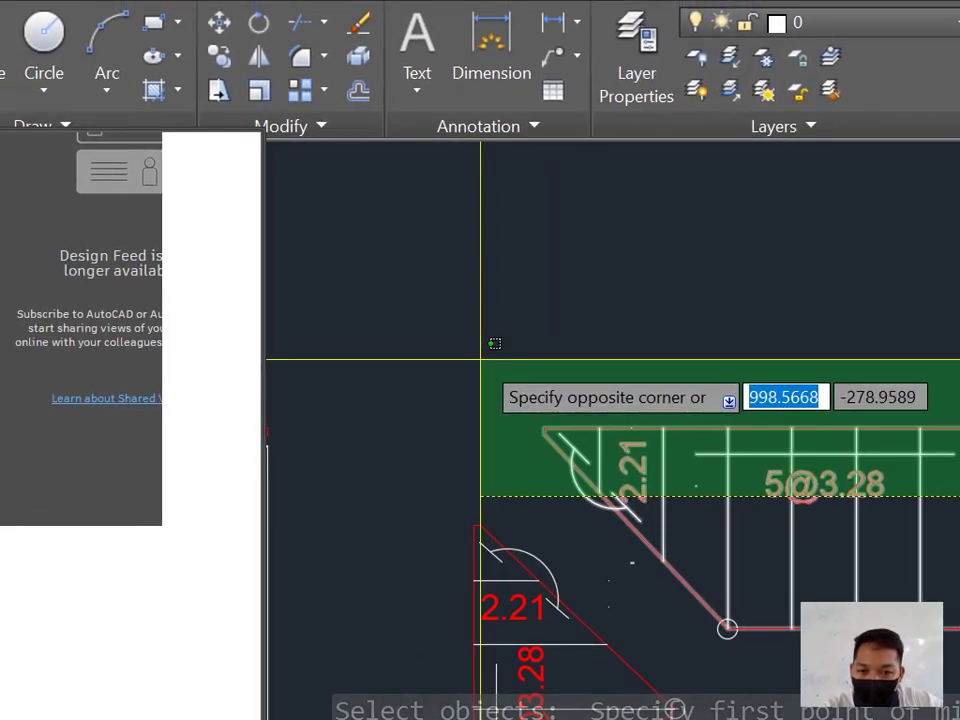
left_click(420, 350)
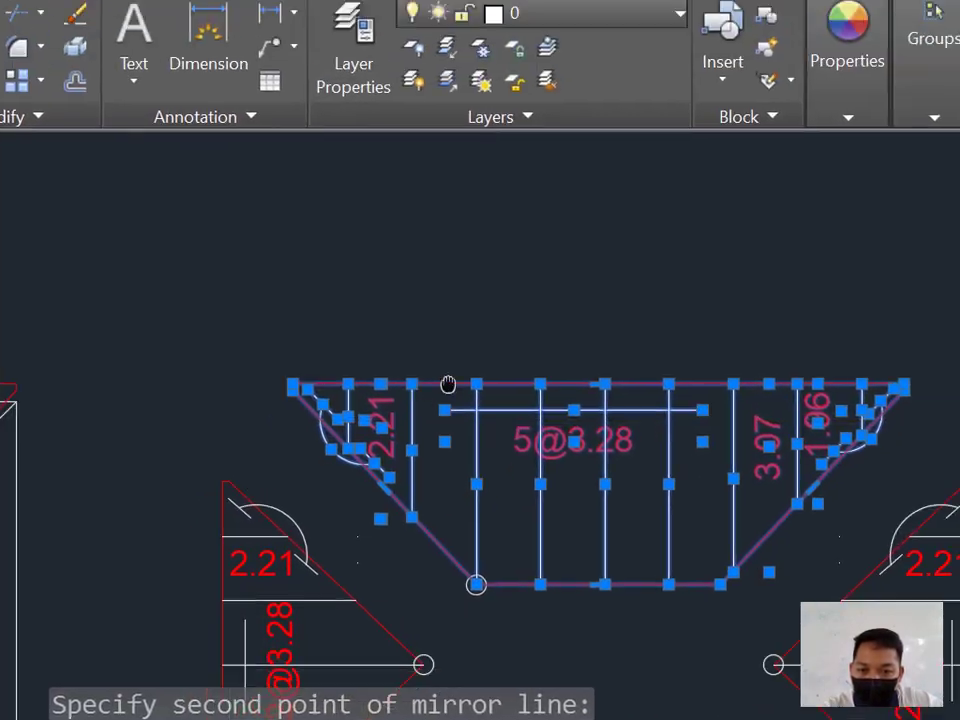
middle_click_drag(448, 384, 565, 295)
scroll(503, 378, "up", 4)
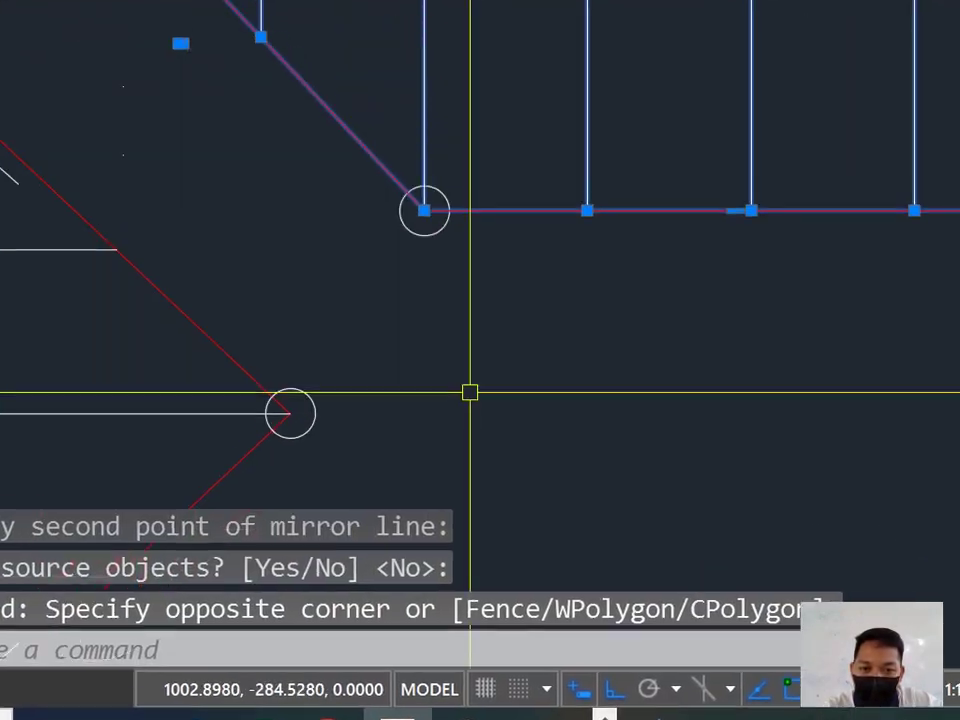
left_click(584, 444)
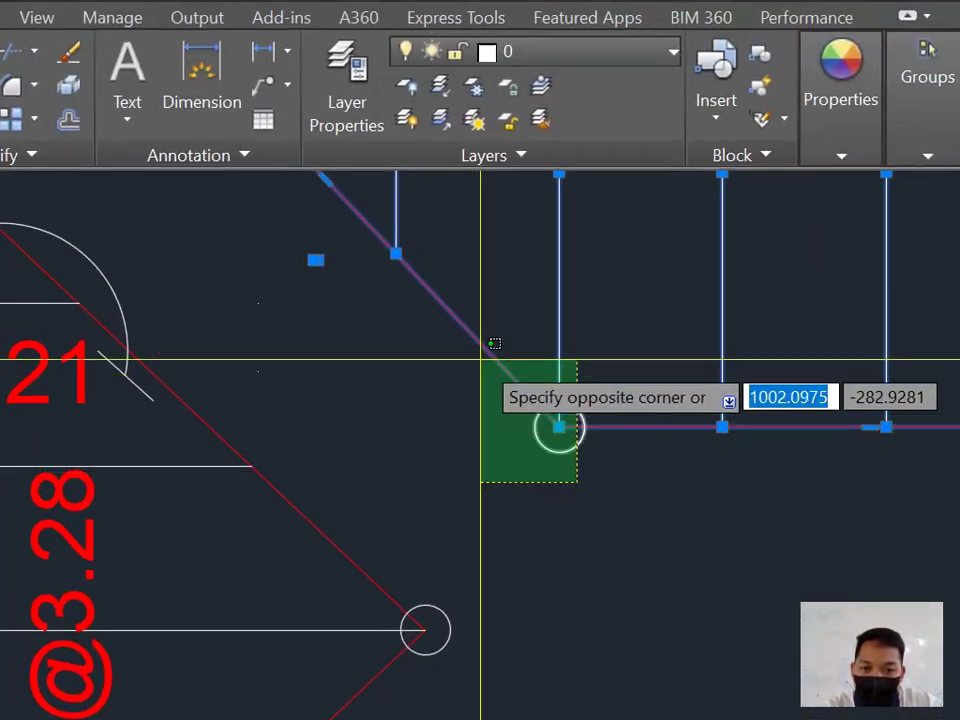
left_click(481, 362)
scroll(724, 414, "down", 3)
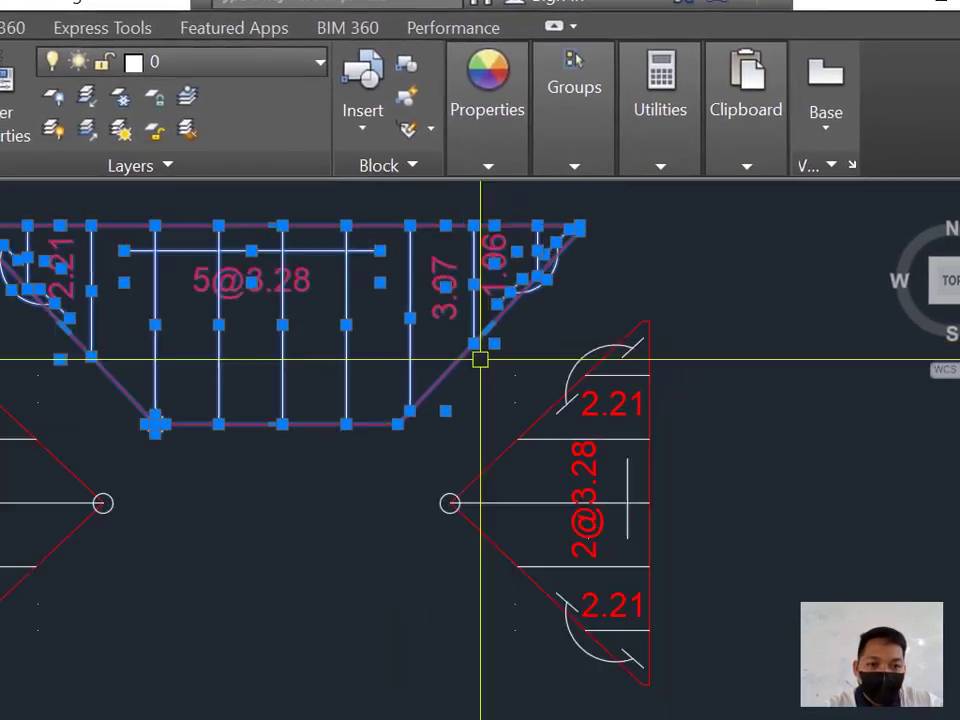
scroll(549, 238, "up", 5)
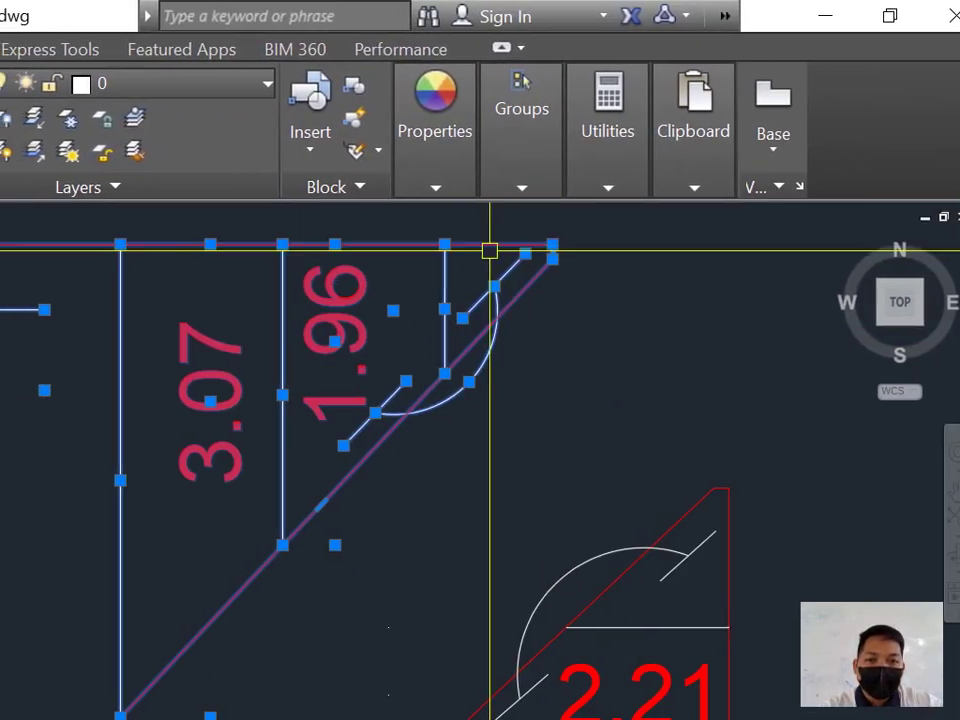
scroll(469, 305, "down", 7)
mouse_move(428, 330)
middle_mouse_down()
mouse_move(482, 388)
mouse_move(480, 418)
middle_mouse_up()
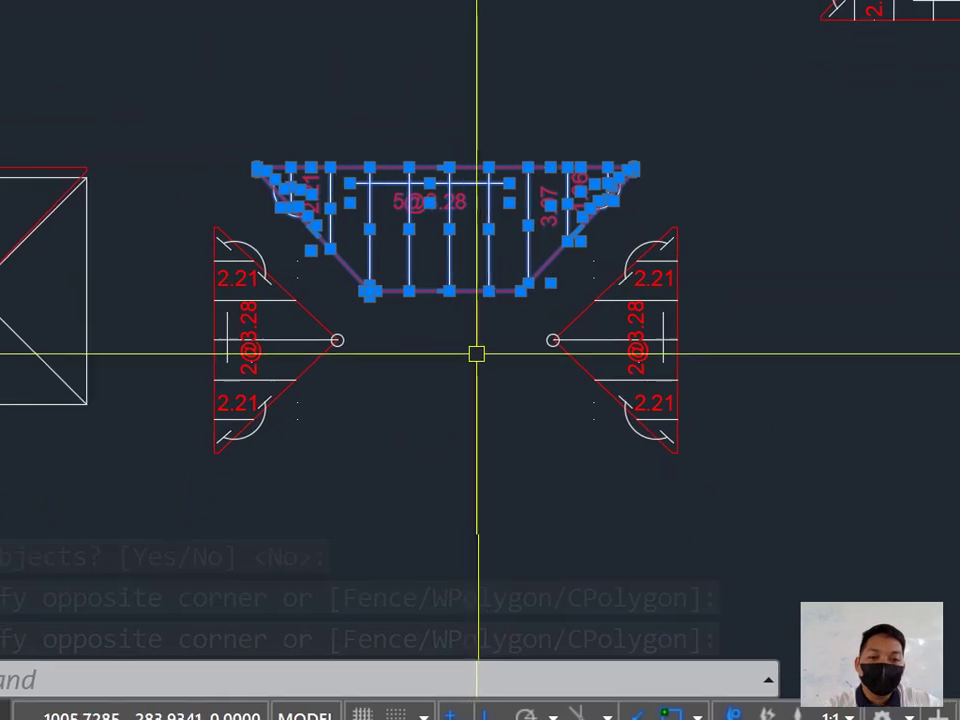
scroll(476, 353, "up", 4)
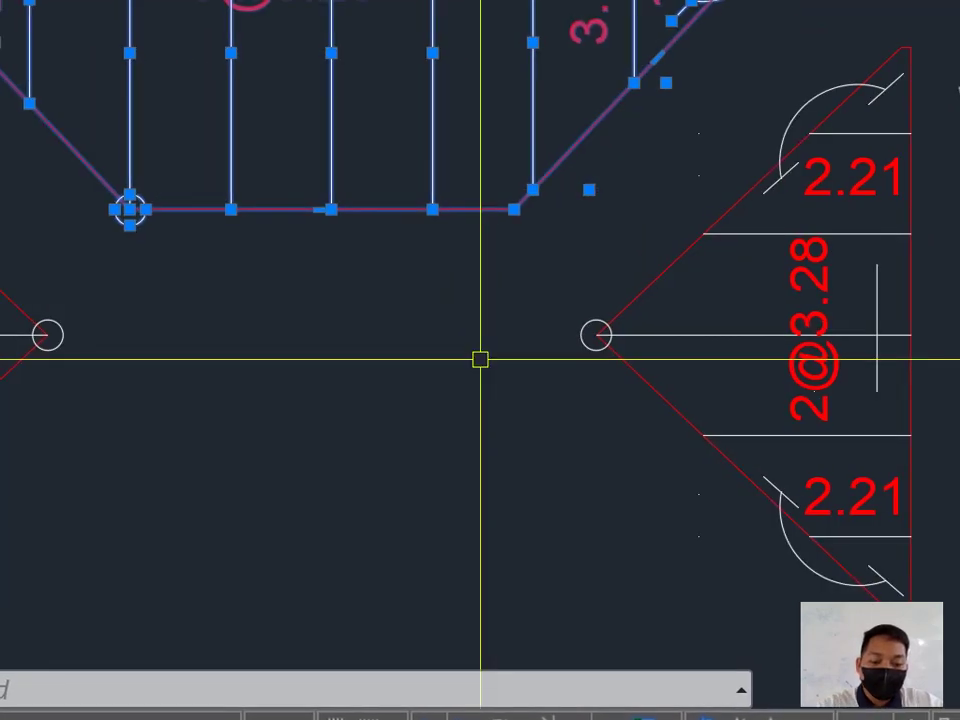
type("N")
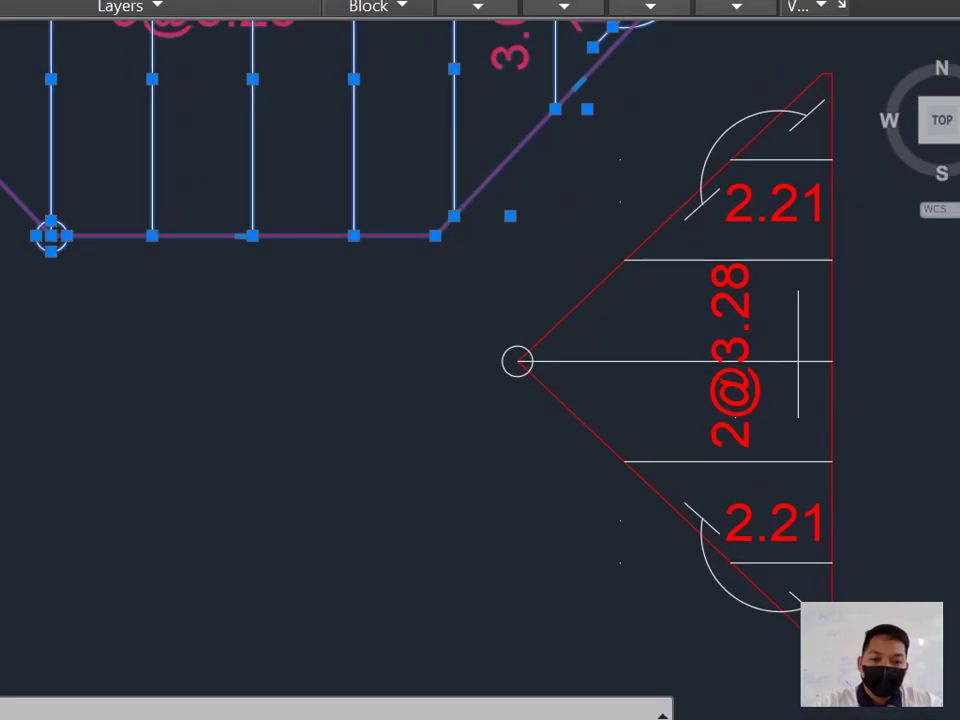
type("mi")
key("Return")
left_click(481, 367)
scroll(470, 367, "down", 4)
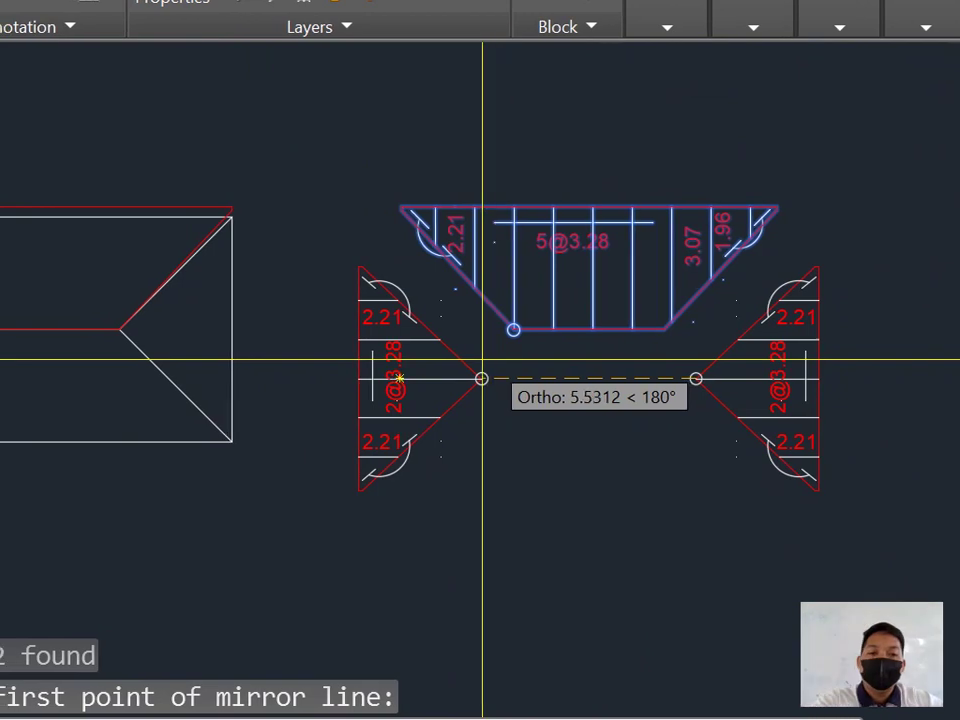
scroll(481, 353, "up", 5)
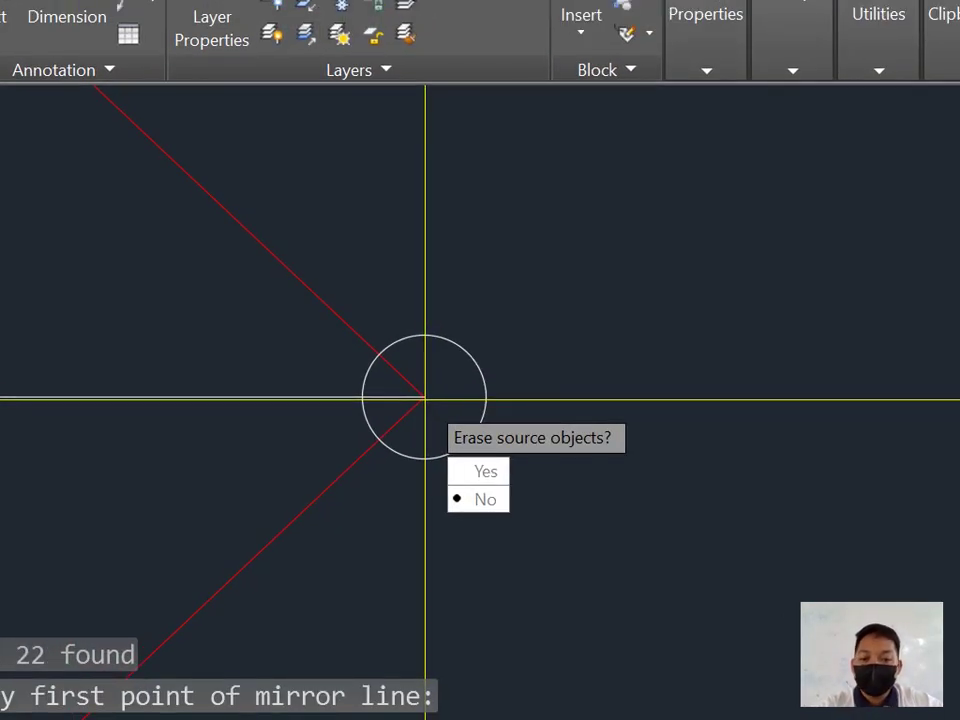
scroll(425, 398, "down", 8)
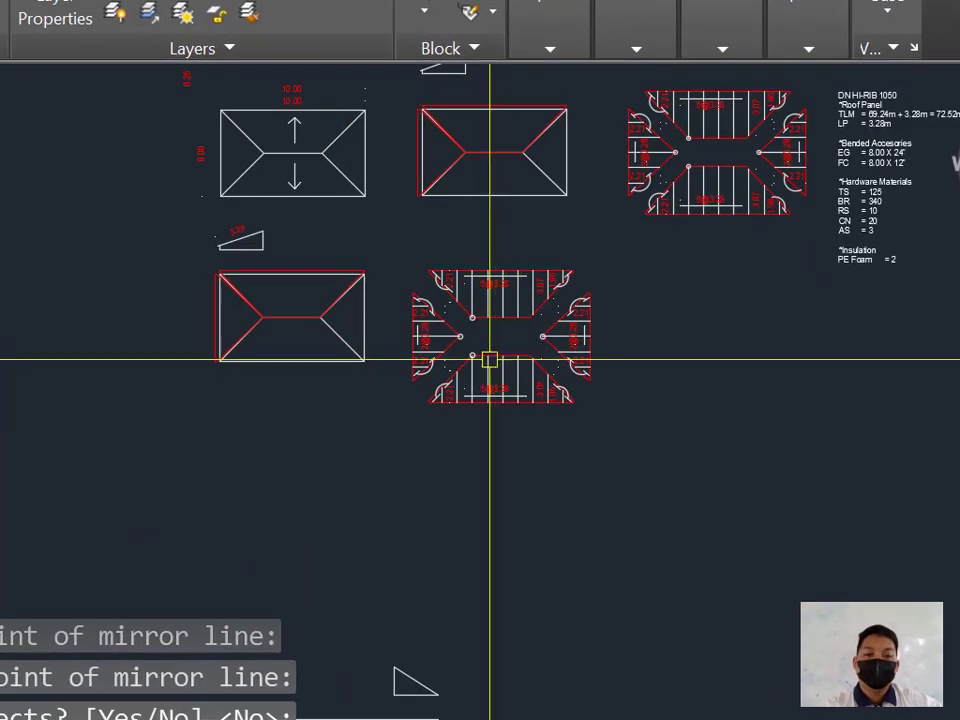
Step: Inspect the completed hip roof strip layout and switch to the Book1 workbook in Excel, at the empty rows below row 15
scroll(702, 313, "up", 5)
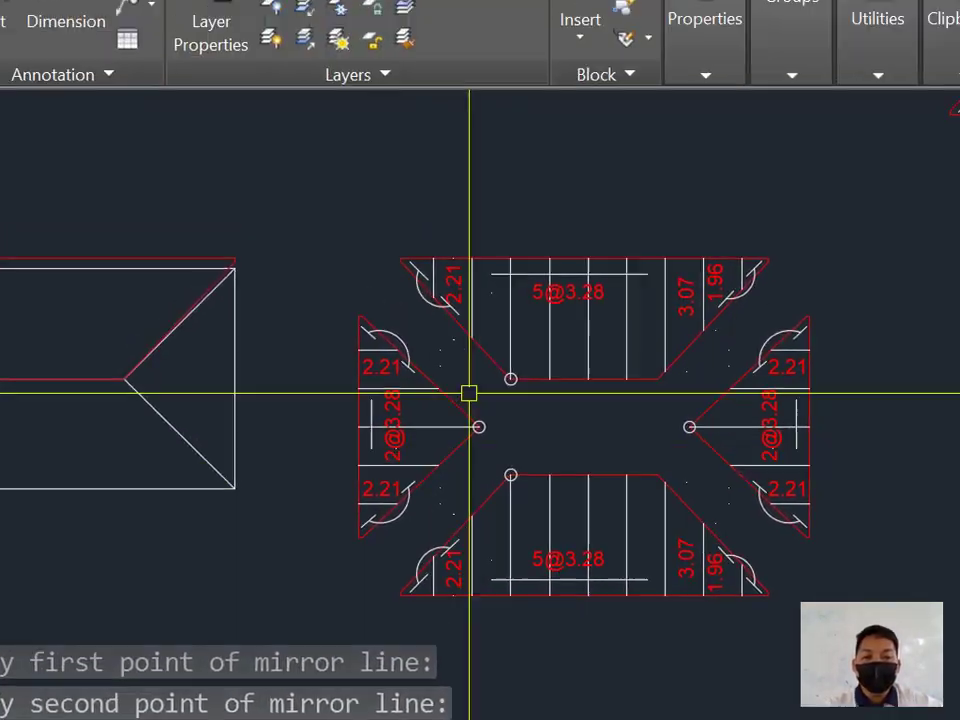
scroll(283, 338, "up", 5)
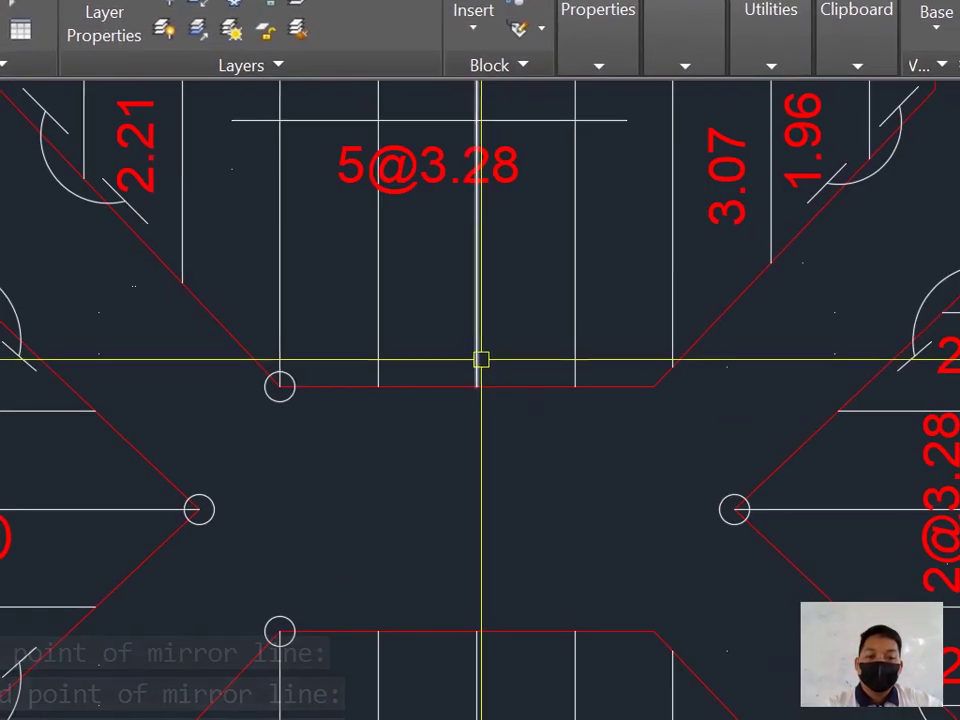
scroll(283, 330, "down", 2)
mouse_move(512, 415)
middle_mouse_down()
mouse_move(512, 371)
mouse_move(494, 412)
middle_mouse_up()
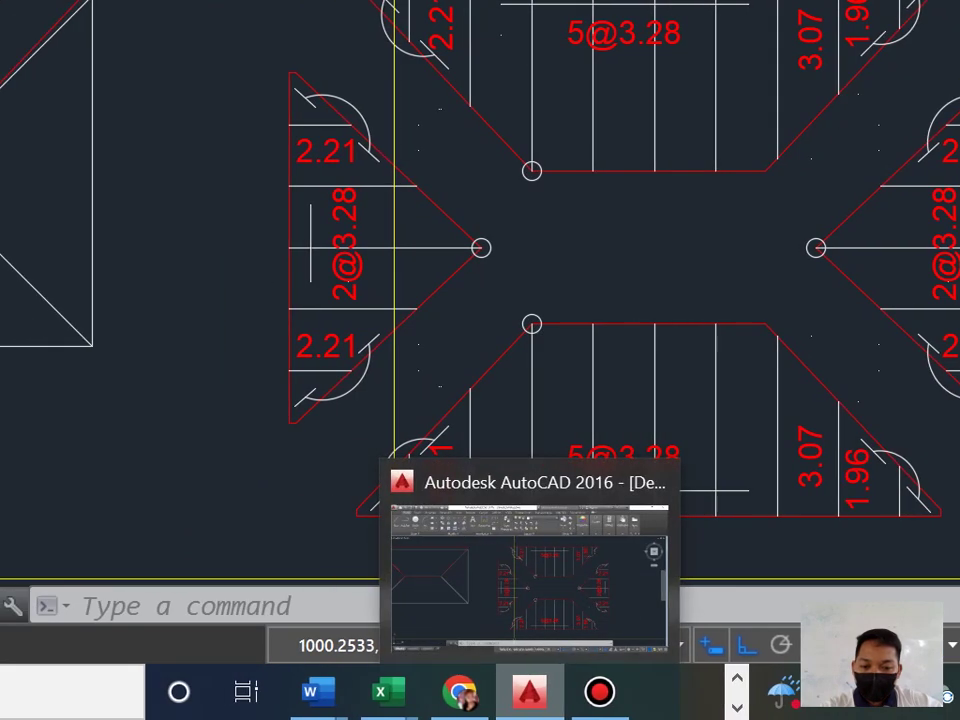
mouse_move(389, 692)
mouse_move(460, 692)
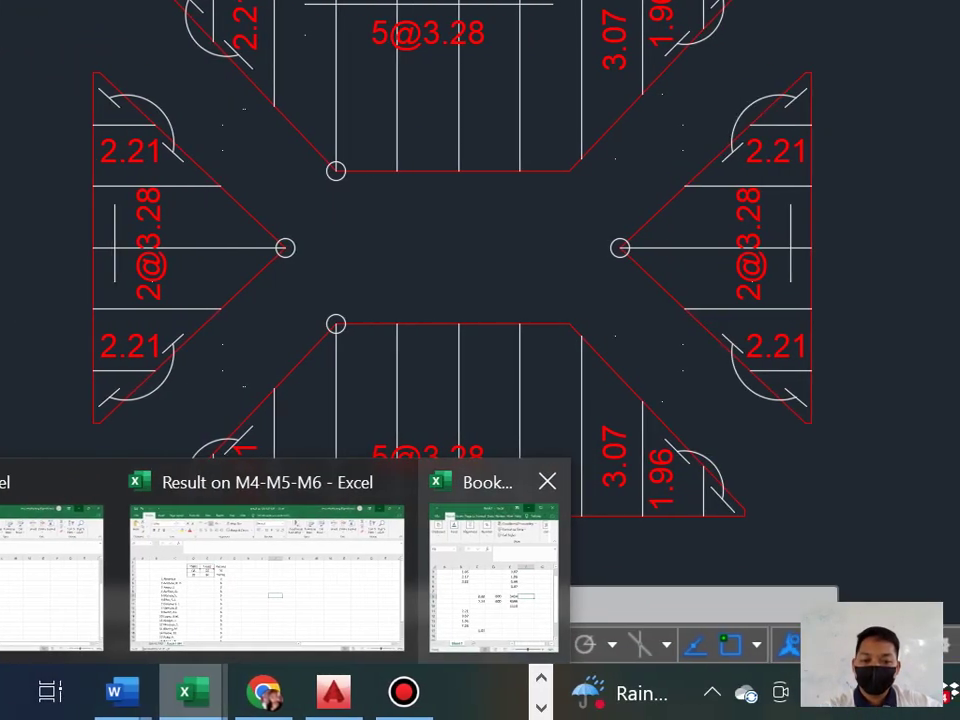
left_click(772, 561)
scroll(200, 300, "down", 4)
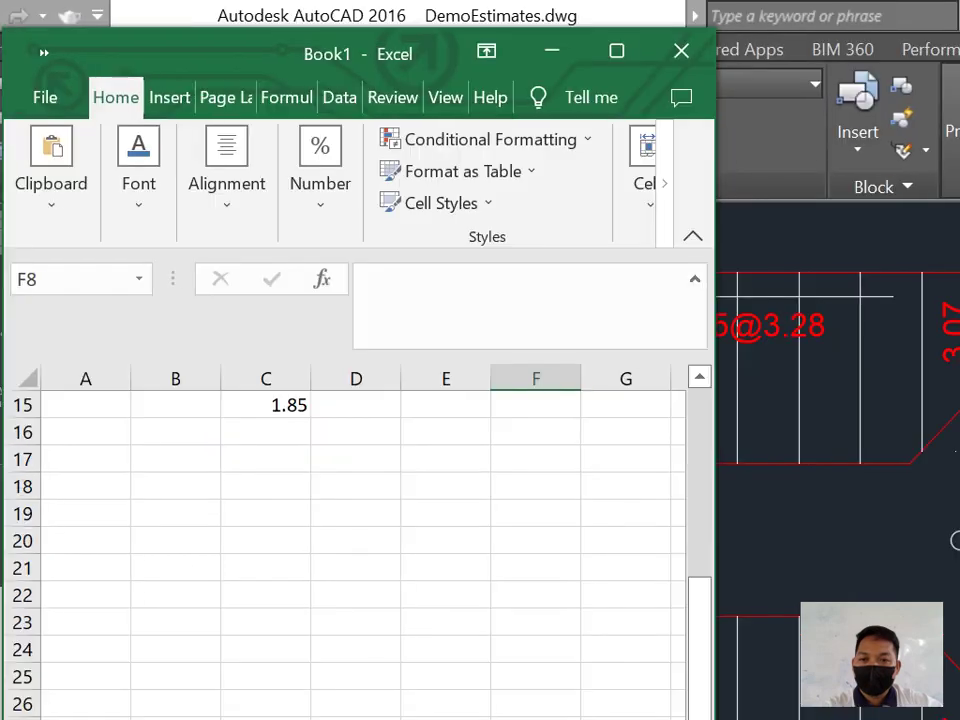
left_click_drag(440, 55, 484, 70)
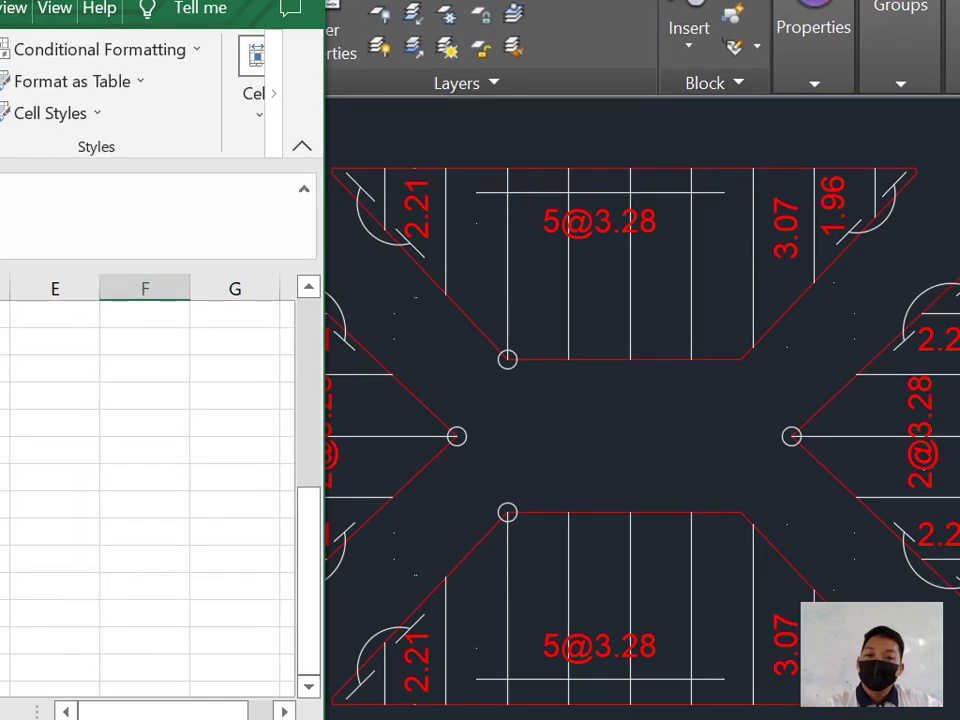
Step: Check the strip lengths in the AutoCAD layout and enter 3.28 in cell C18 of the Book1 workbook in Excel
key("alt+Tab")
middle_click_drag(531, 365, 625, 350)
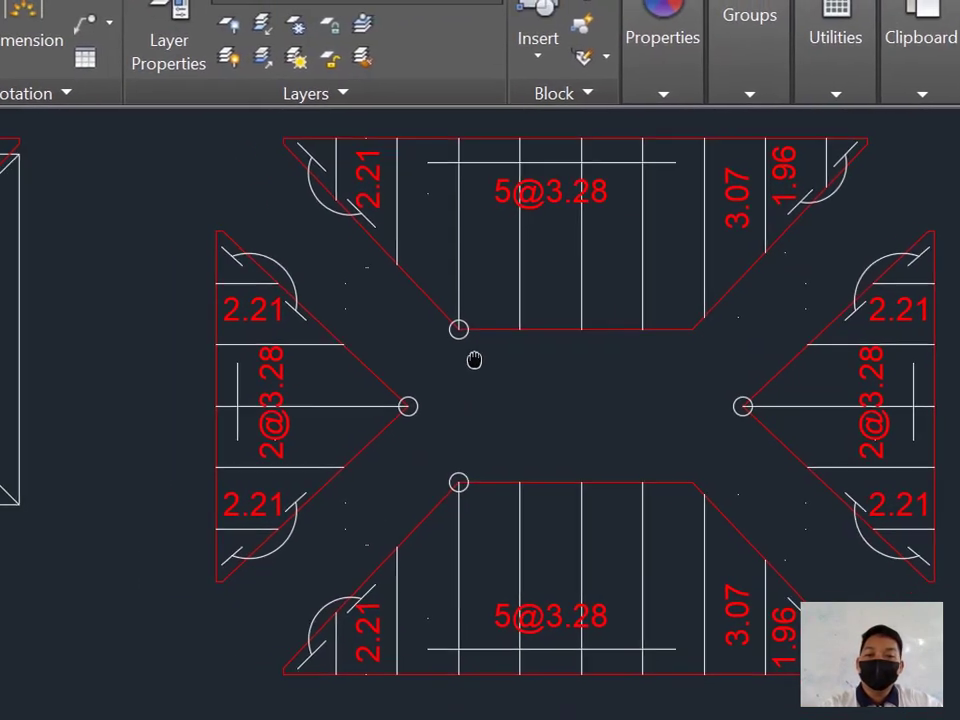
middle_click_drag(474, 360, 480, 360)
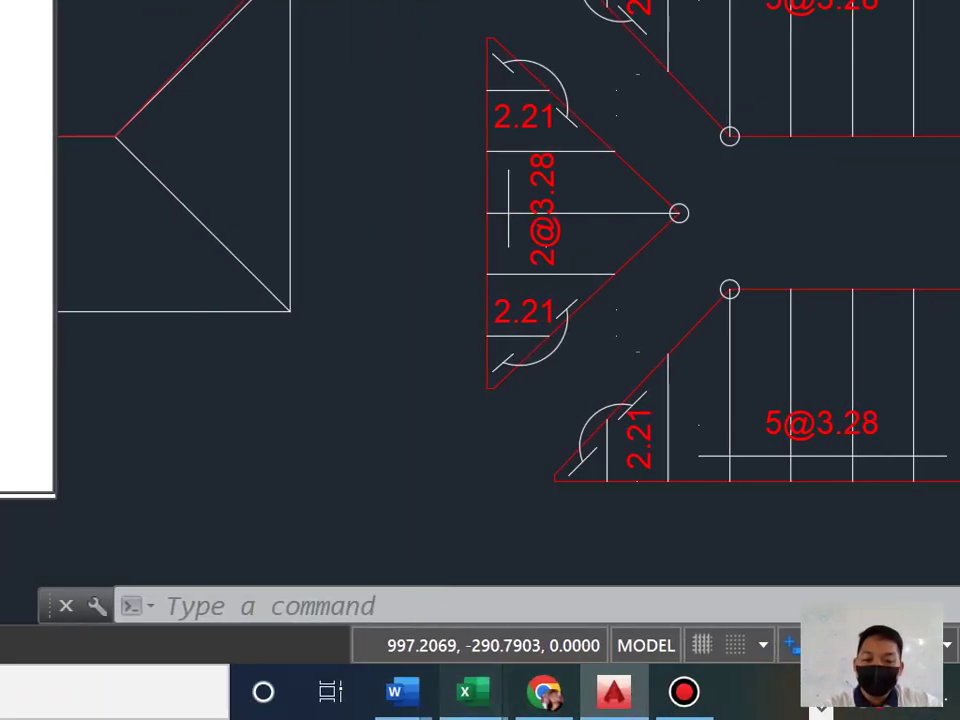
mouse_move(472, 691)
mouse_move(772, 570)
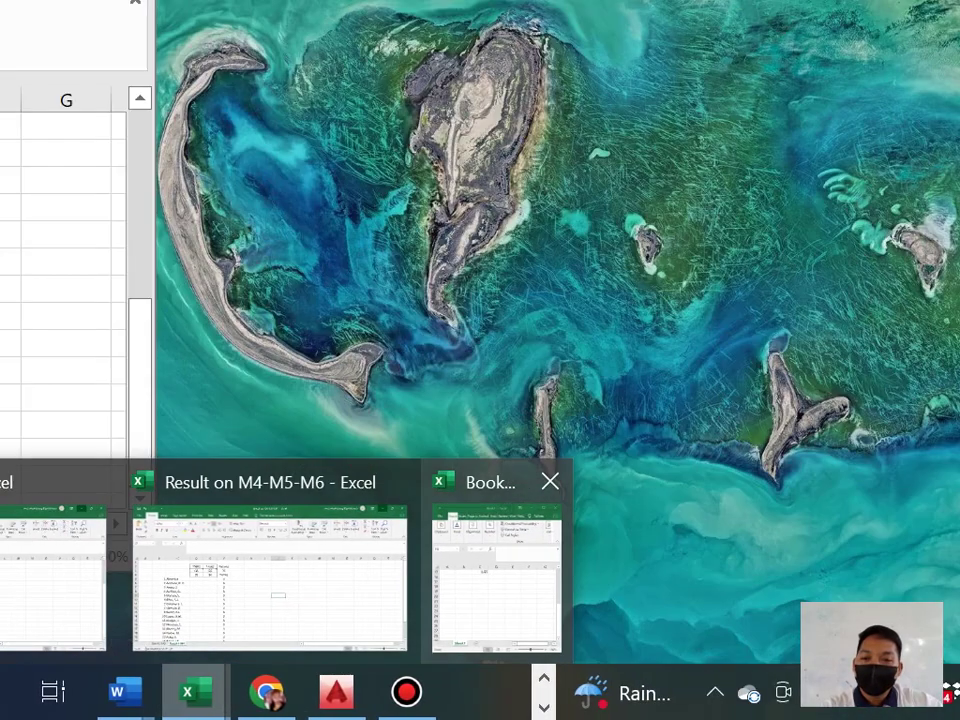
left_click(495, 578)
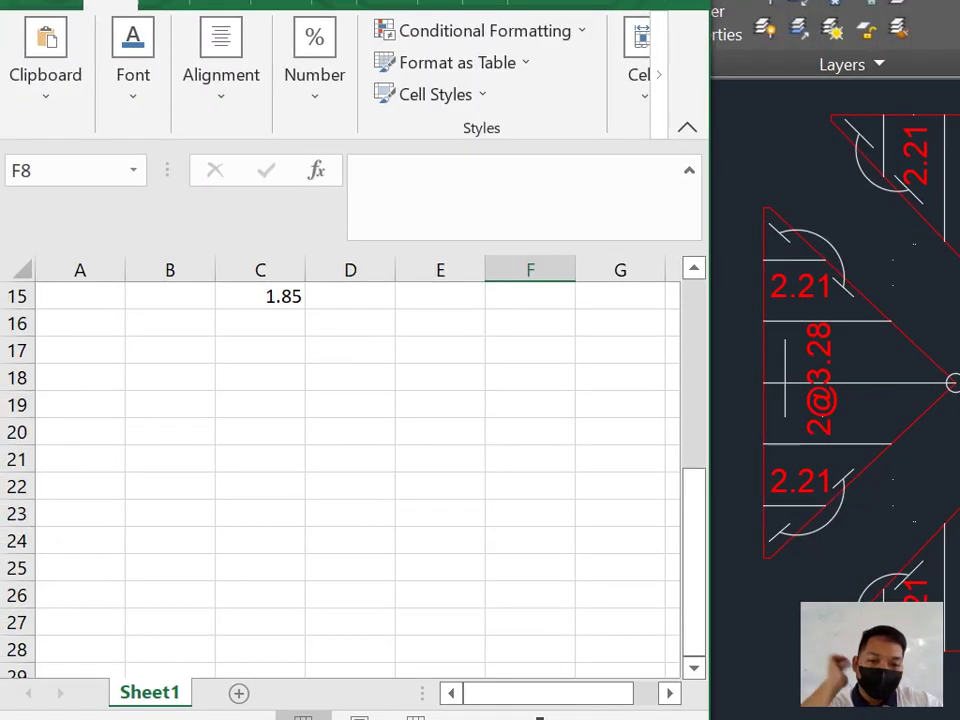
left_click(365, 288)
left_click(185, 288)
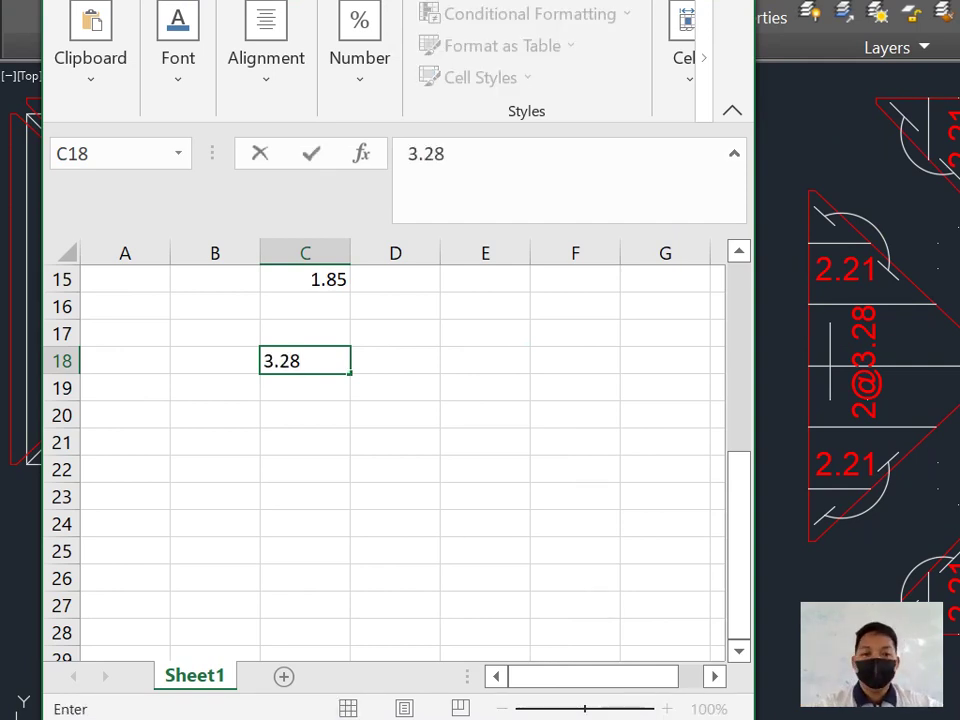
left_click(395, 387)
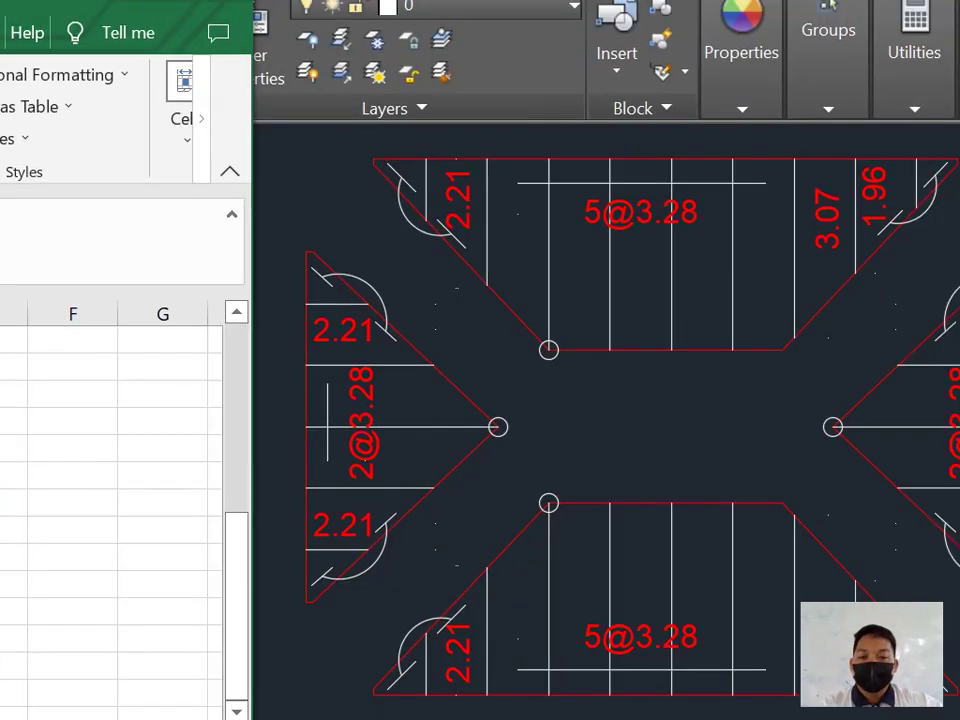
Step: Check the number of 3.28 strips in the AutoCAD layout and enter the quantity 7 in cell B18 of Book1 in Excel
left_click(898, 317)
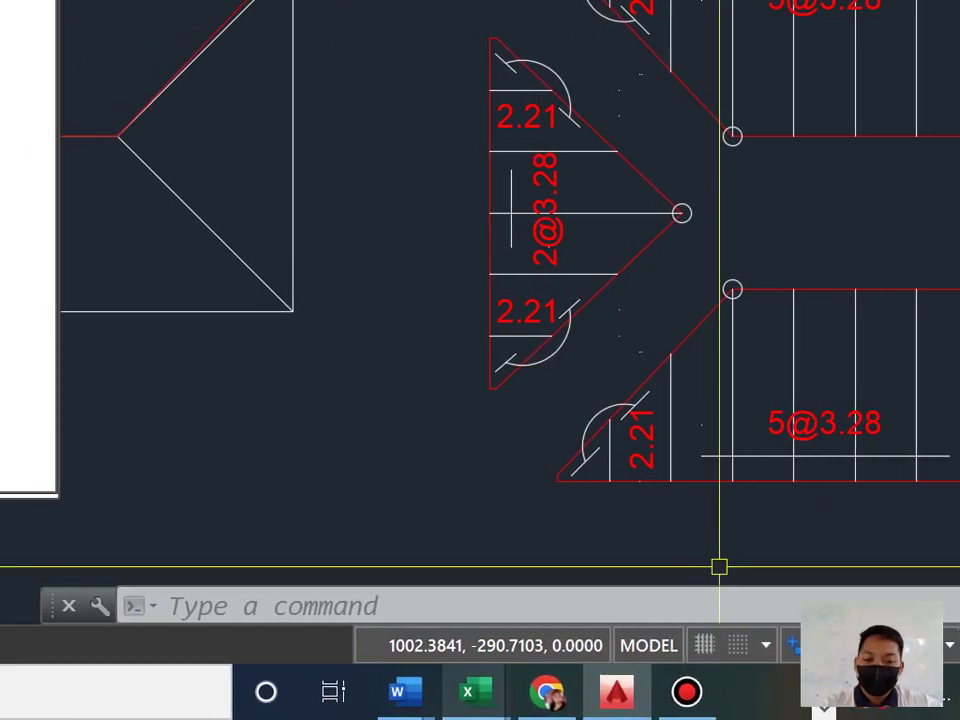
mouse_move(467, 691)
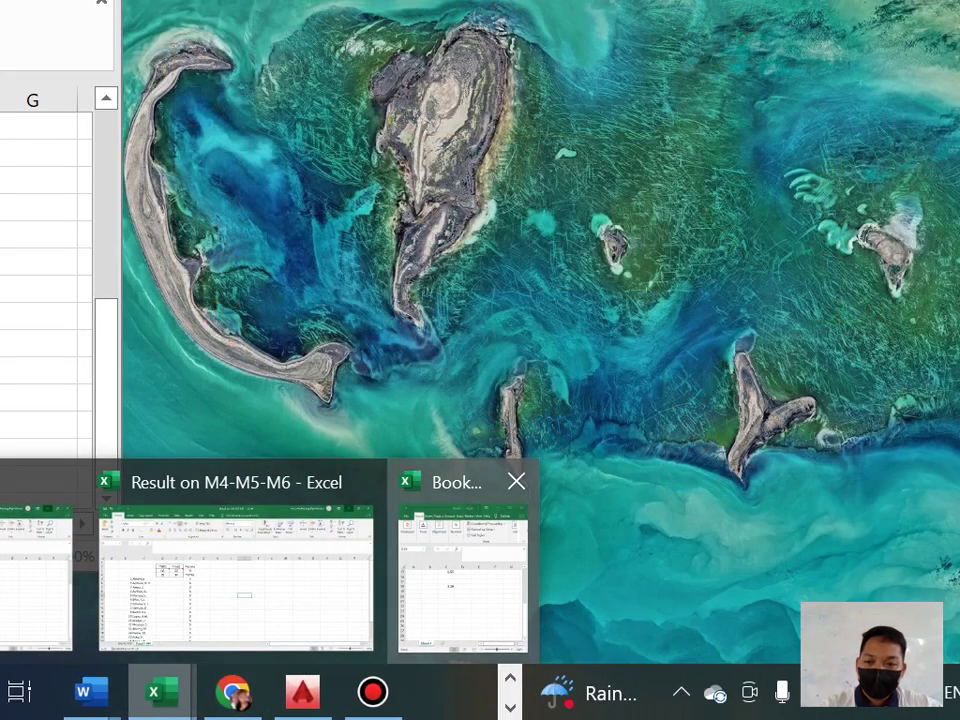
left_click(462, 575)
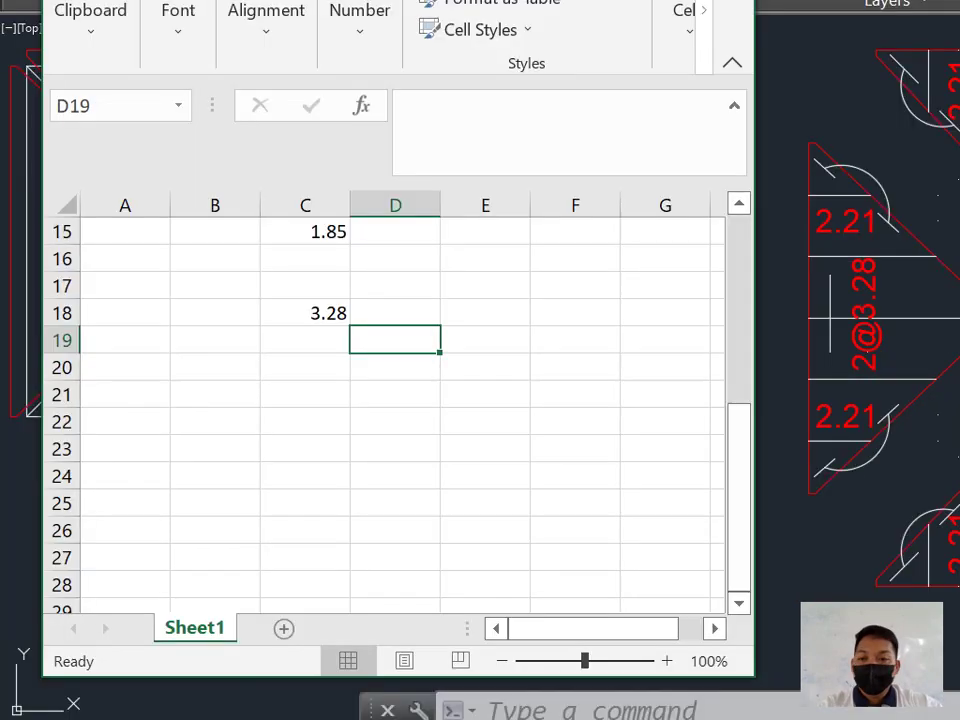
left_click(215, 360)
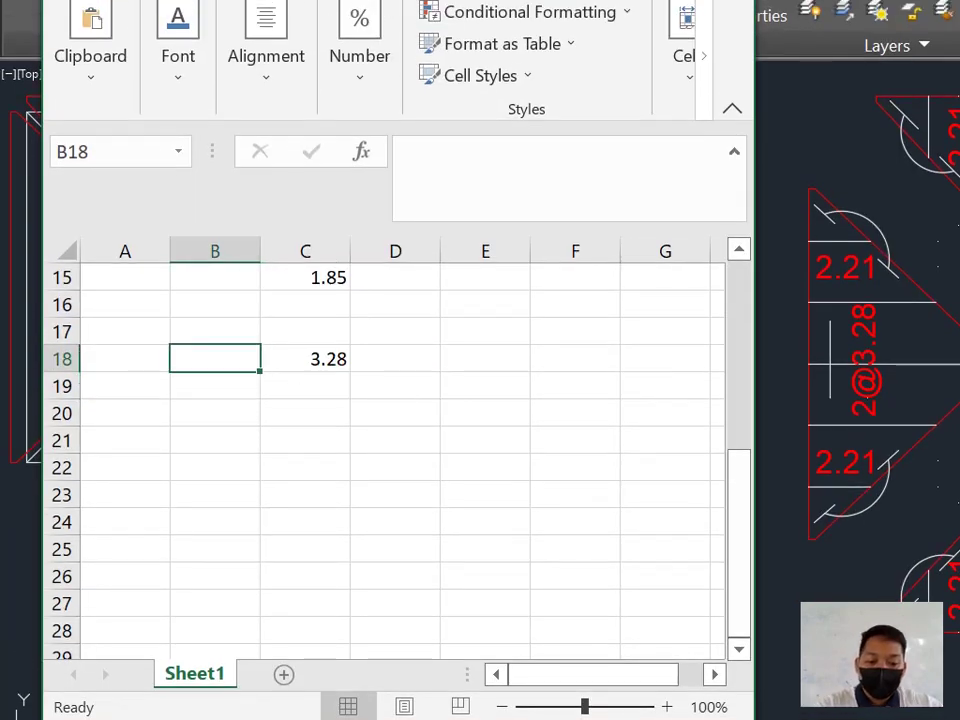
type("7")
left_click(305, 468)
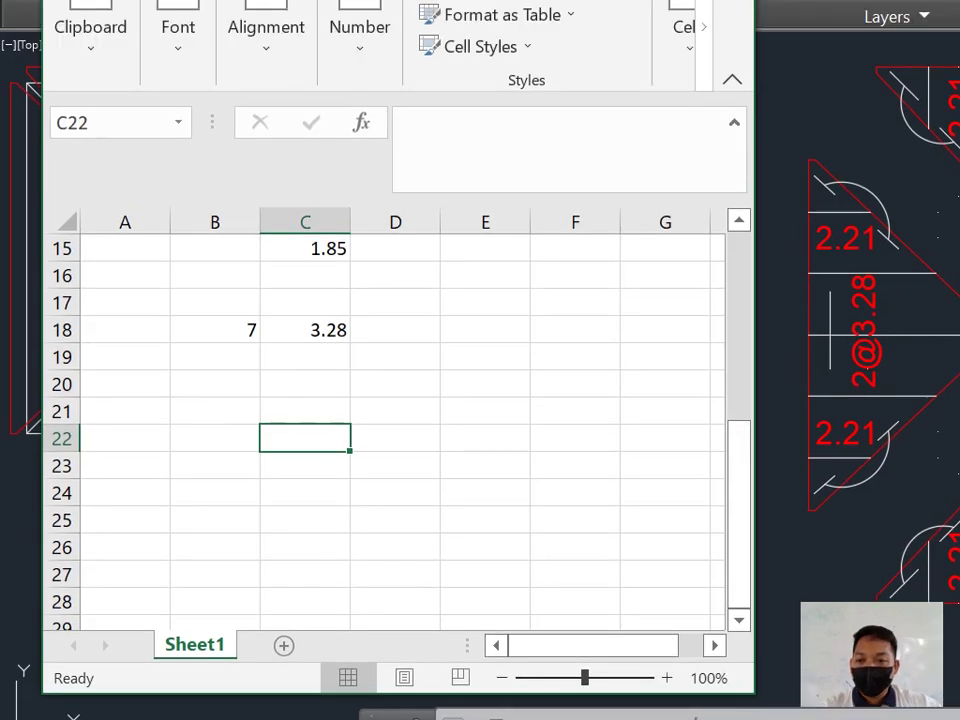
Step: Enter the strip length 2.21 in cell C19, check its count in the AutoCAD layout, and enter the quantity 3 in B19
left_click(305, 296)
type("2.21")
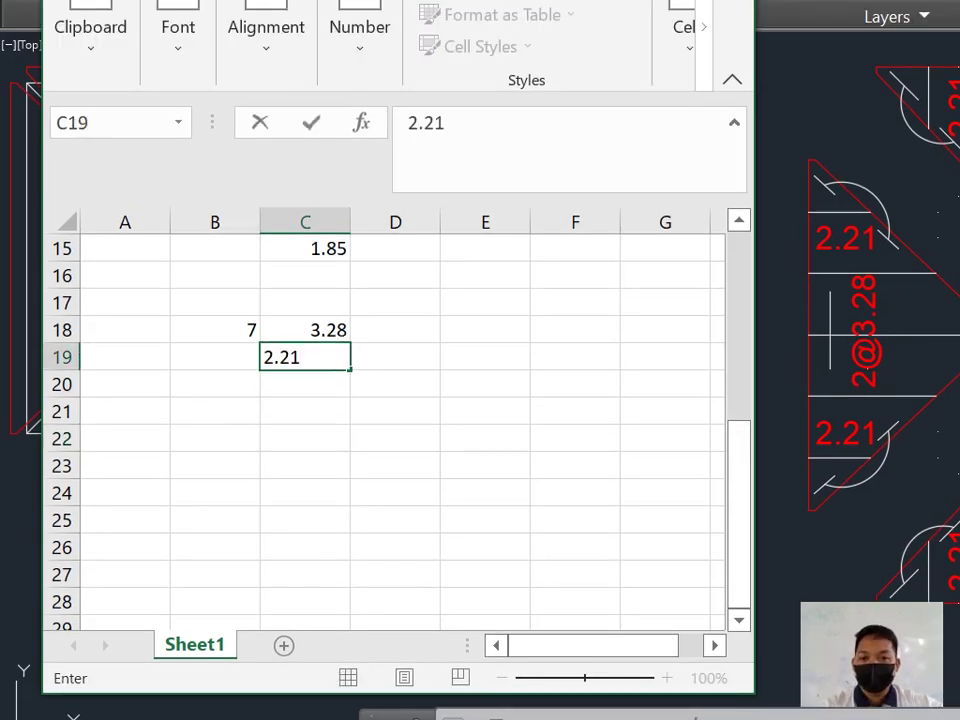
key("alt+Tab")
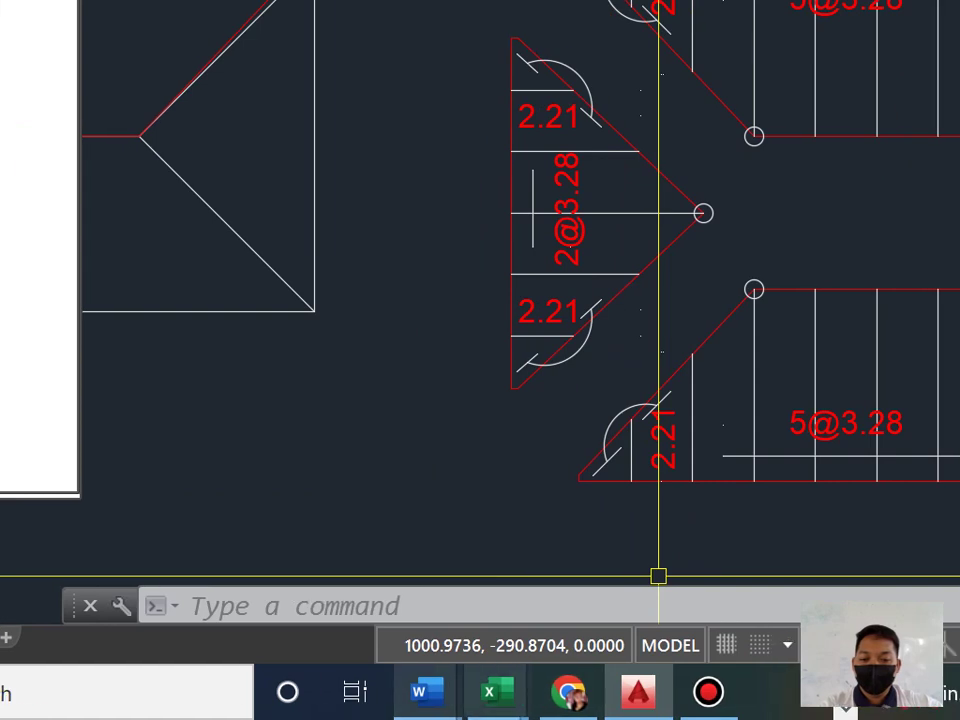
mouse_move(497, 692)
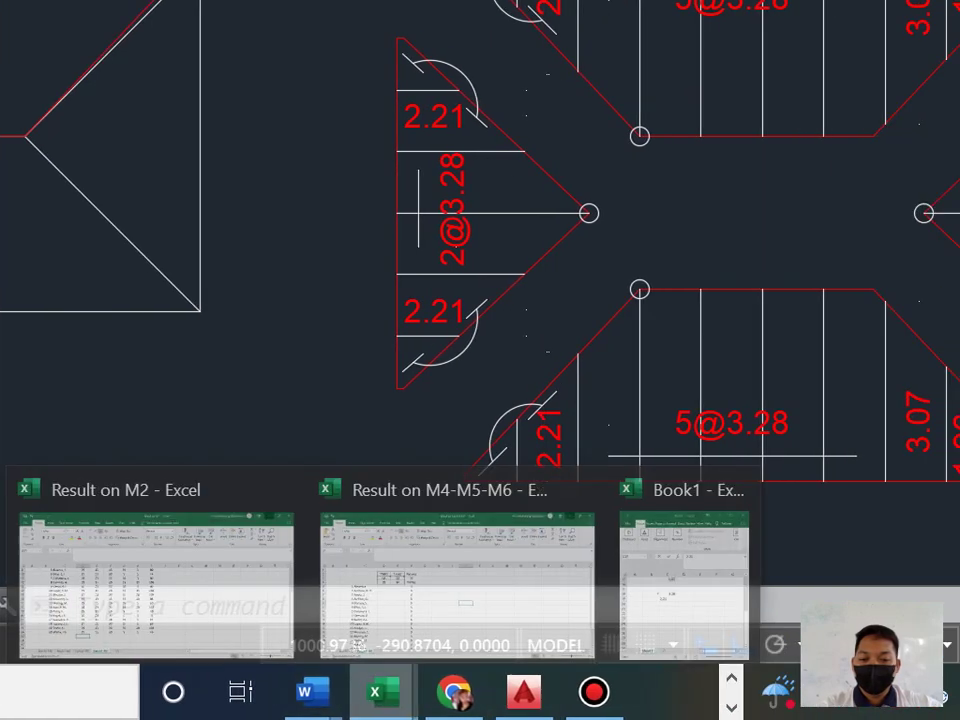
left_click(798, 570)
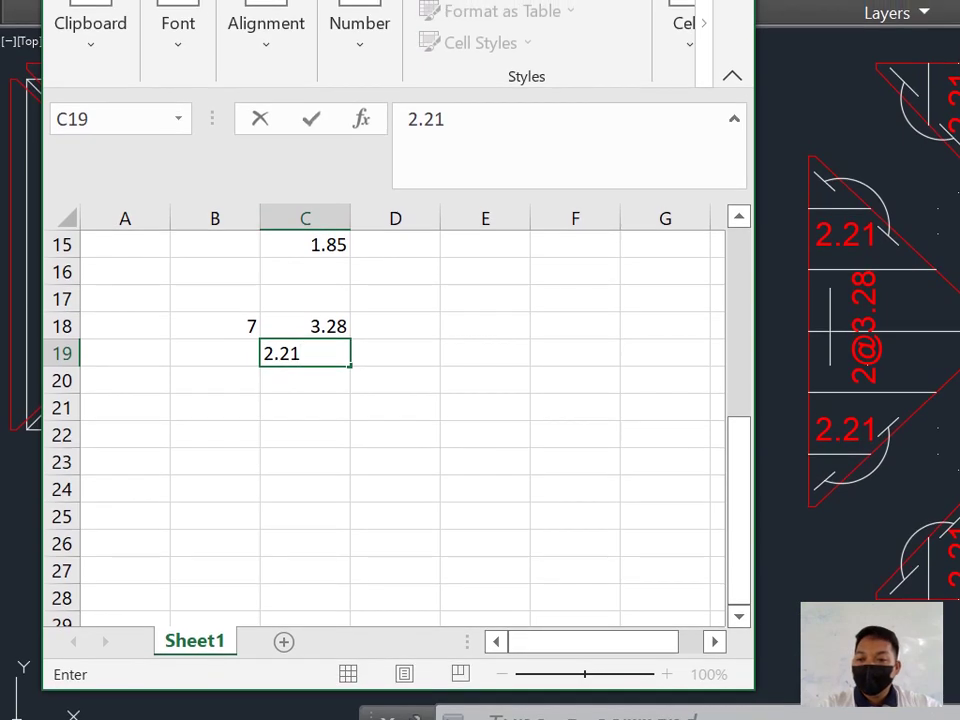
left_click(215, 353)
type("3")
left_click(305, 407)
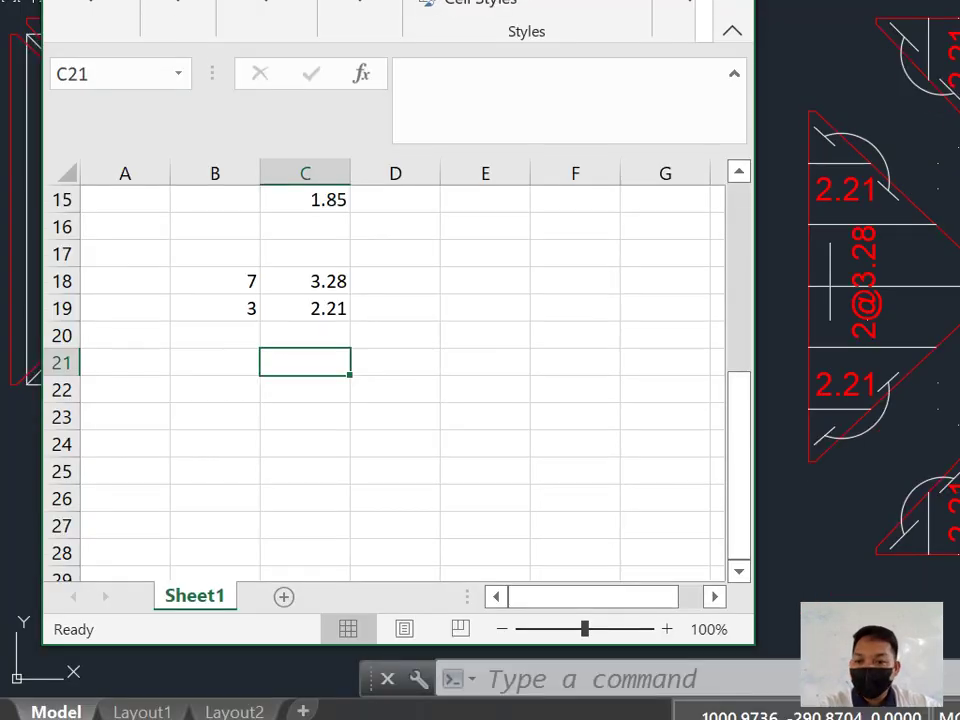
Step: Enter the strip length 3.07 in cell C20 and its quantity 1 in B20
left_click(305, 335)
type("3")
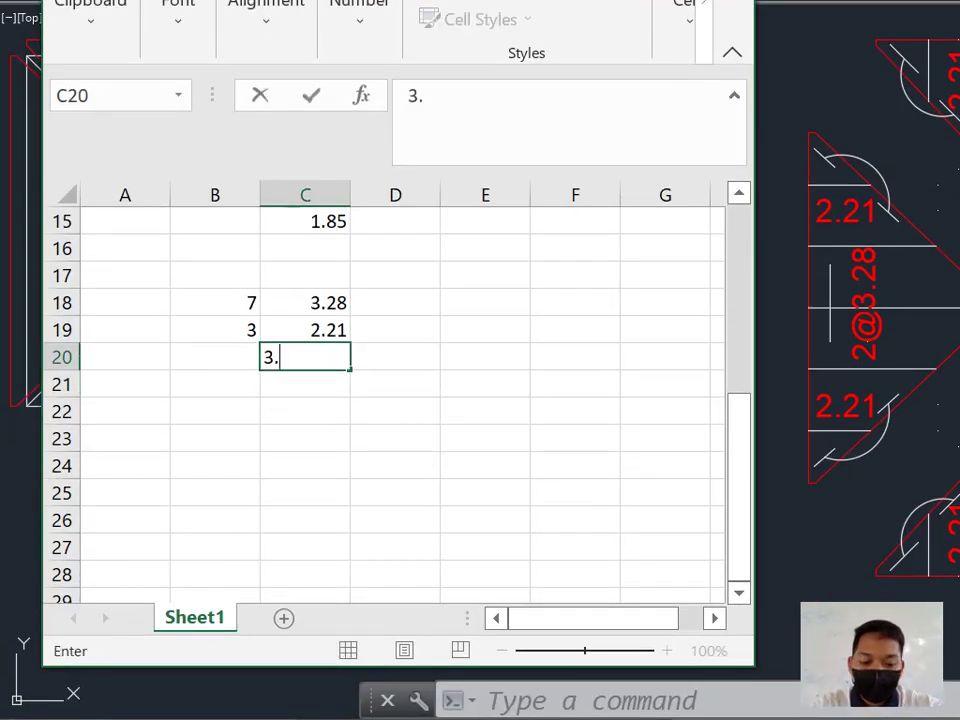
type(".07")
left_click(215, 357)
type("1")
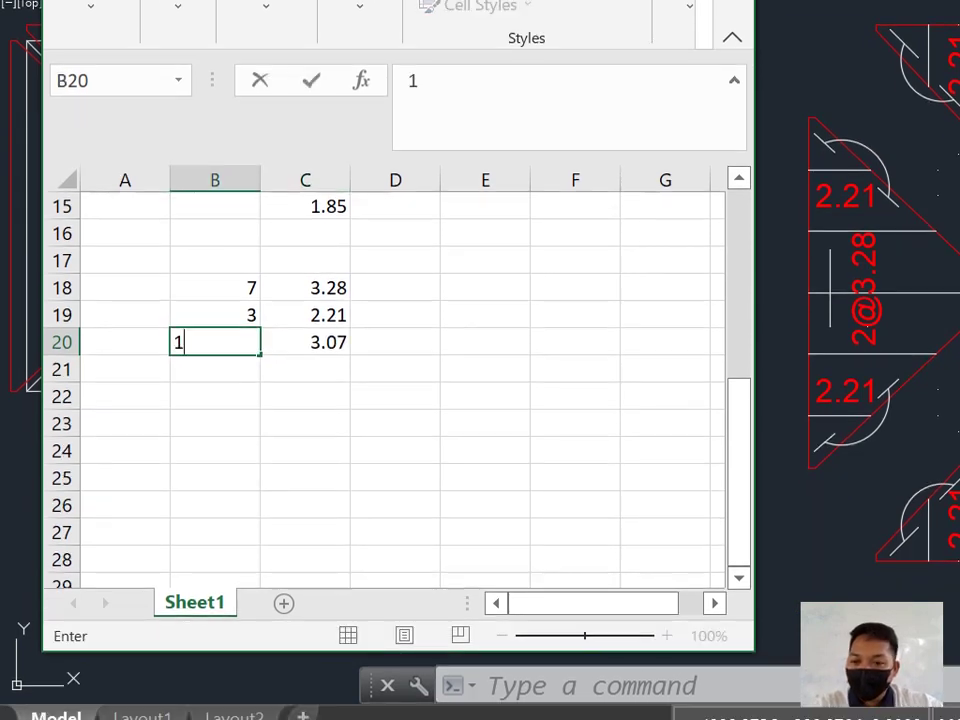
Step: Enter the strip length 1.96 in cell C21 and its quantity 1 in B21
left_click(305, 384)
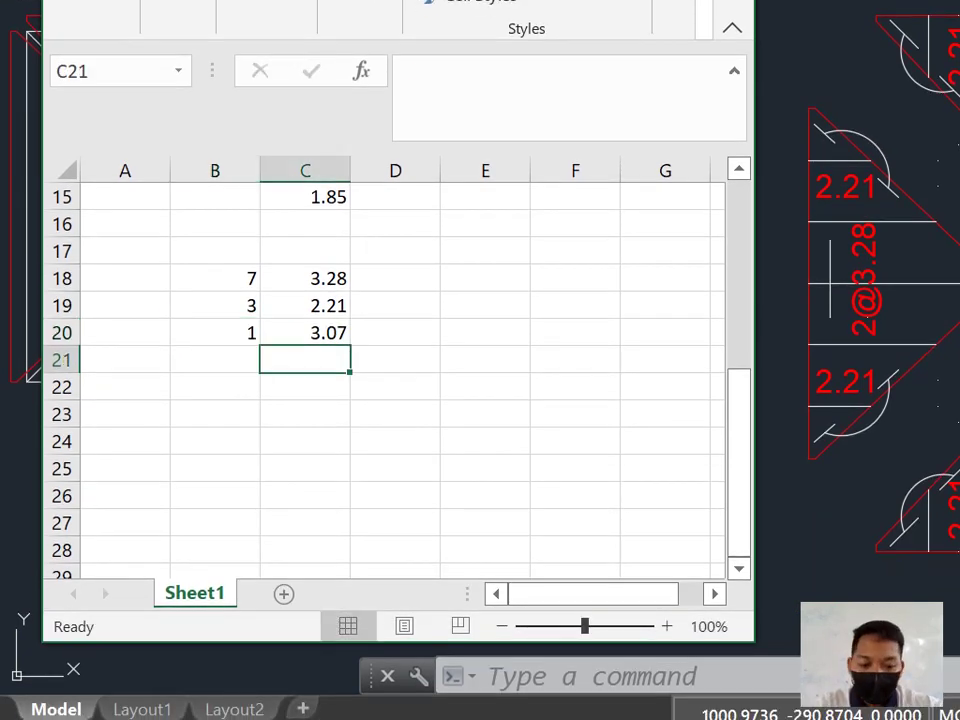
type("1.96")
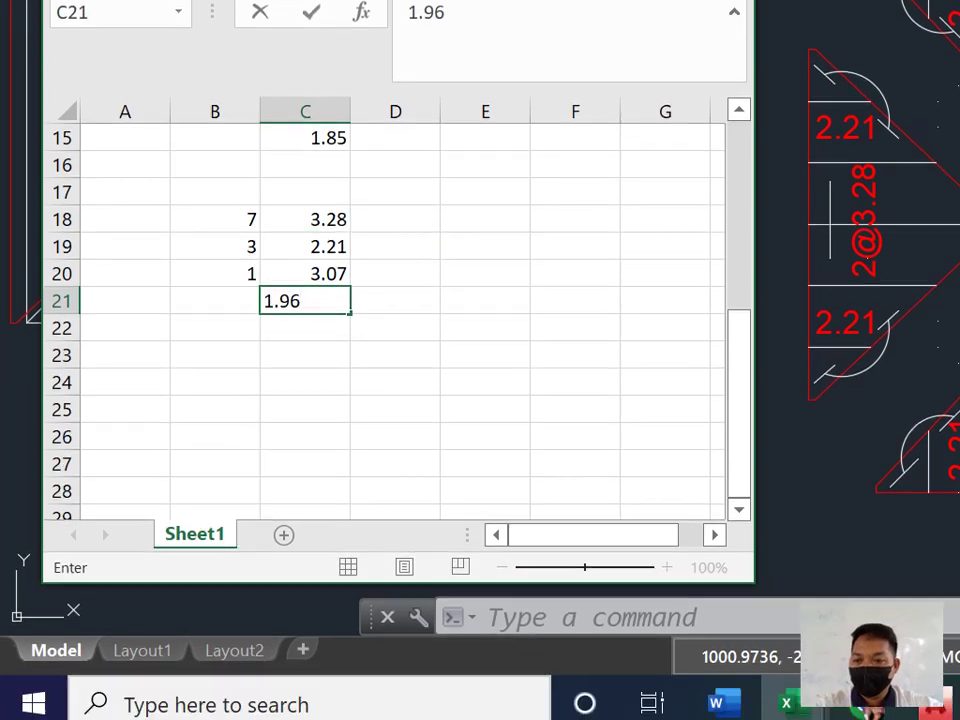
left_click(215, 414)
left_click(215, 360)
type("1")
left_click(485, 328)
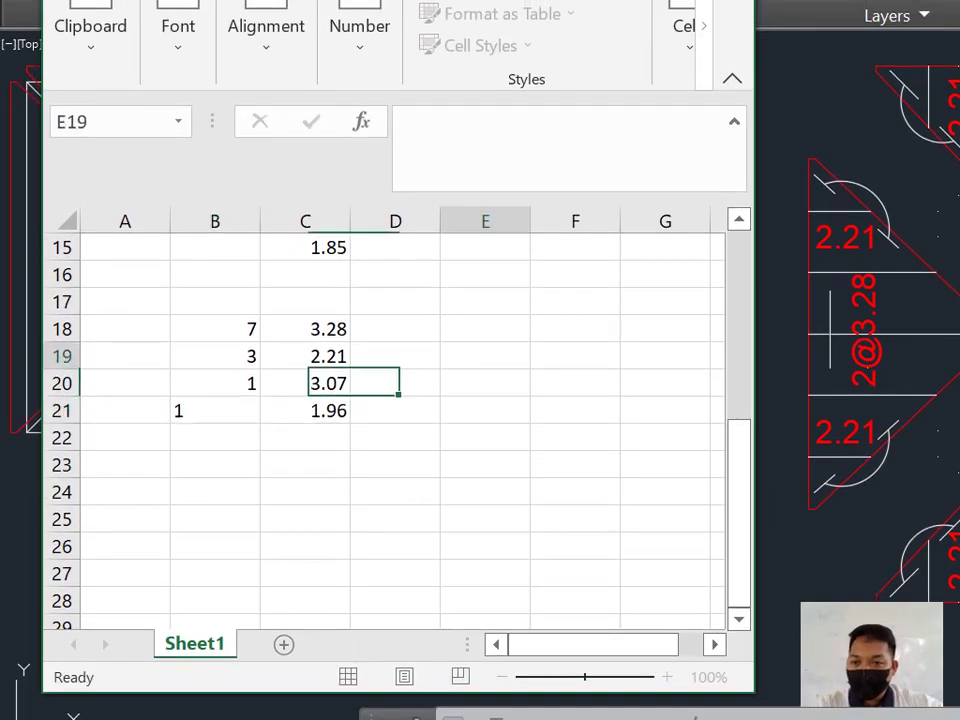
Step: Multiply quantity by length in D18 with =B18*C18 and fill the formula down to D21
left_click(395, 301)
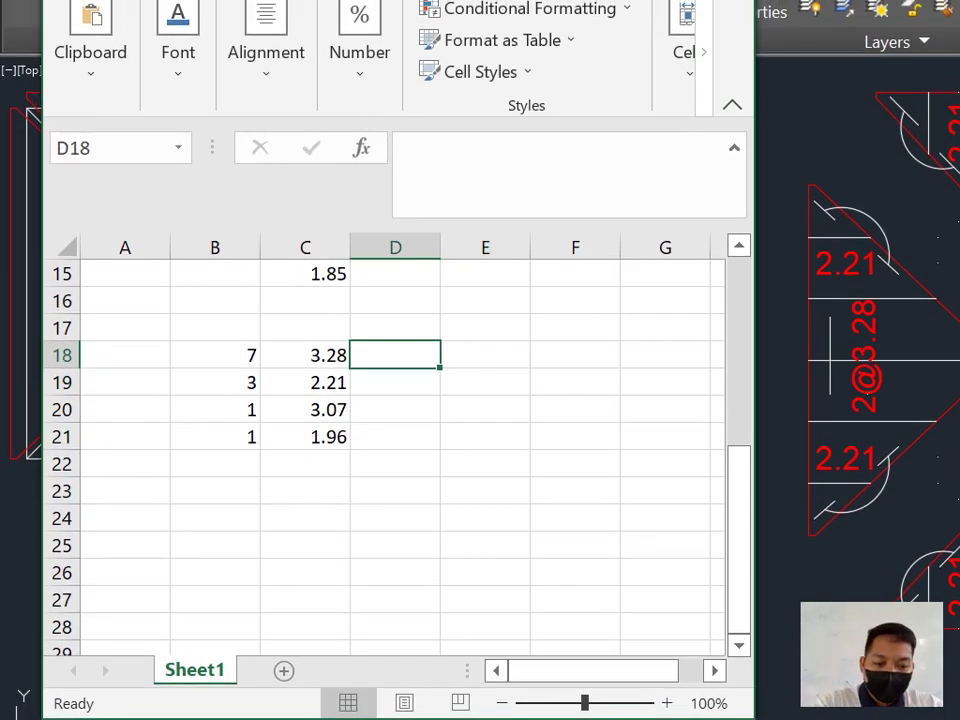
type("=")
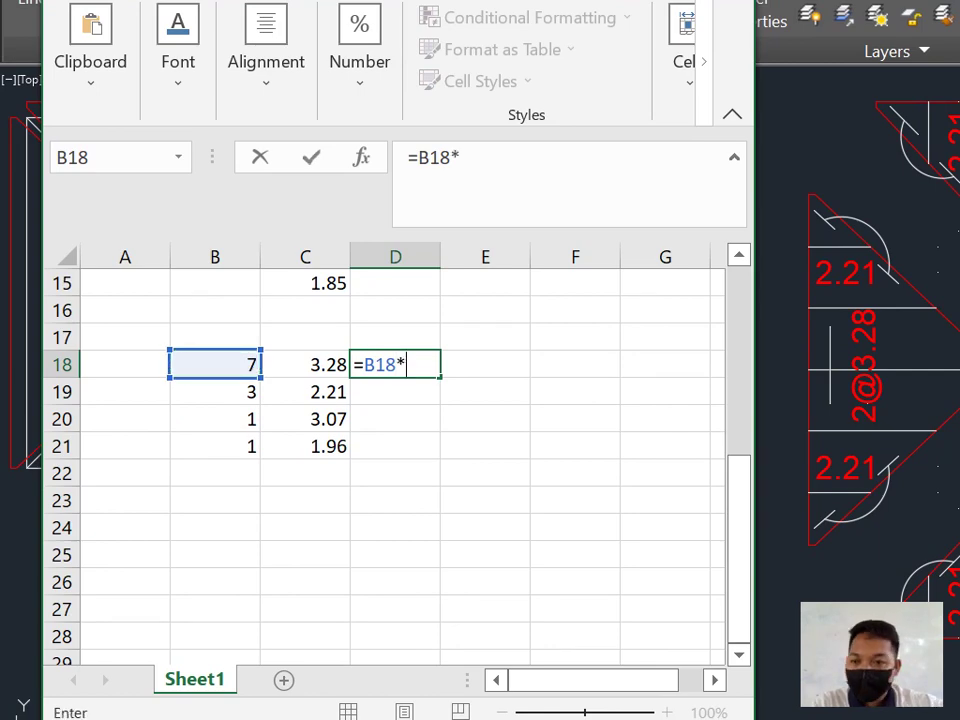
left_click(305, 364)
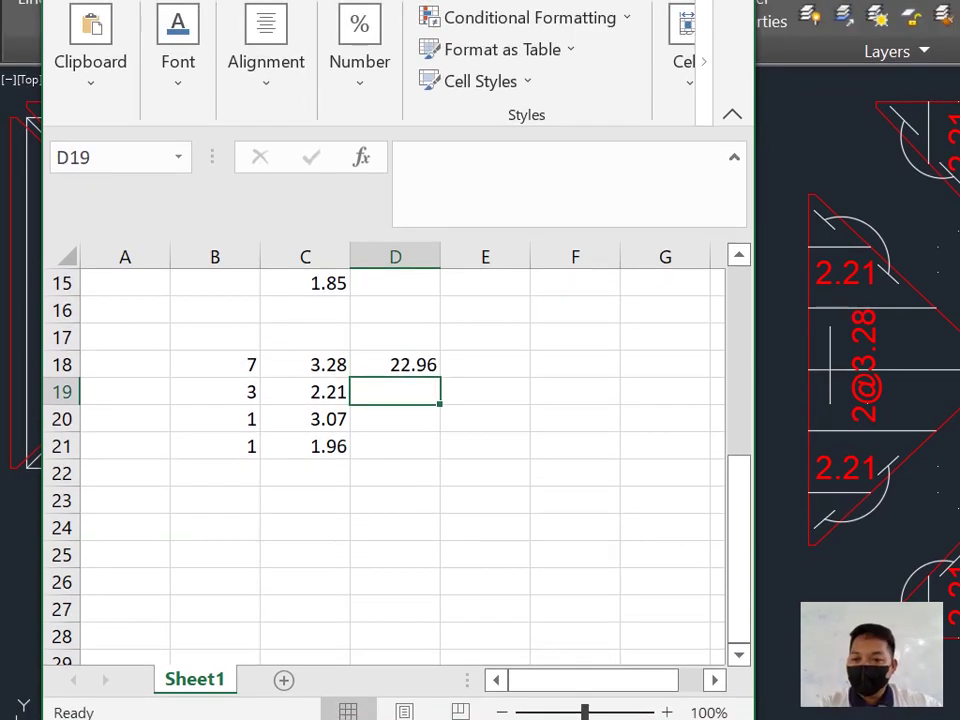
left_click(395, 357)
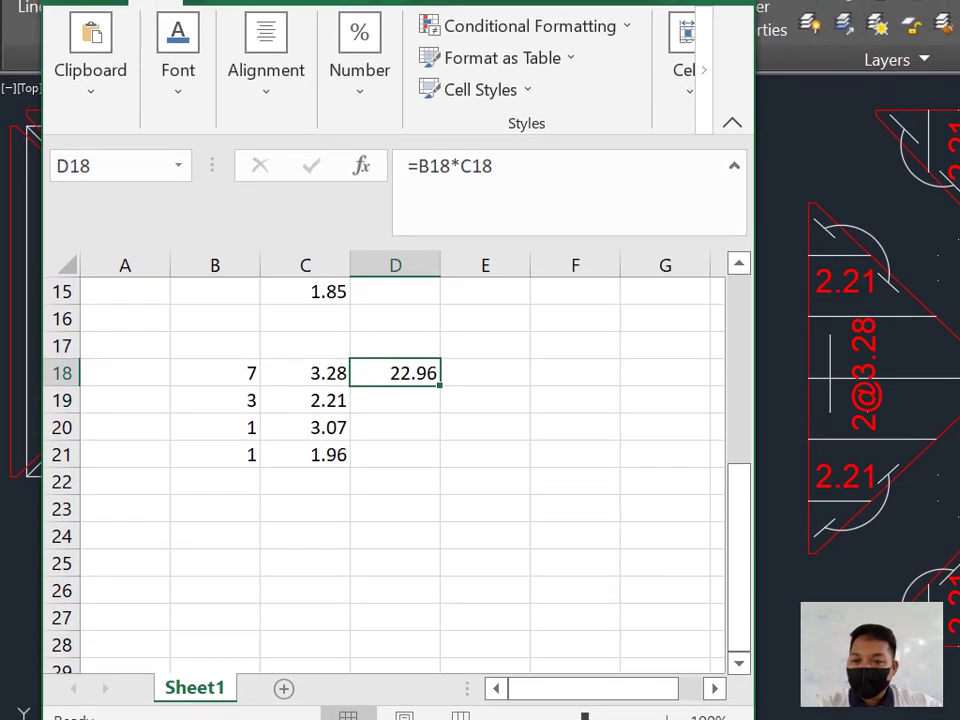
left_click_drag(440, 361, 440, 440)
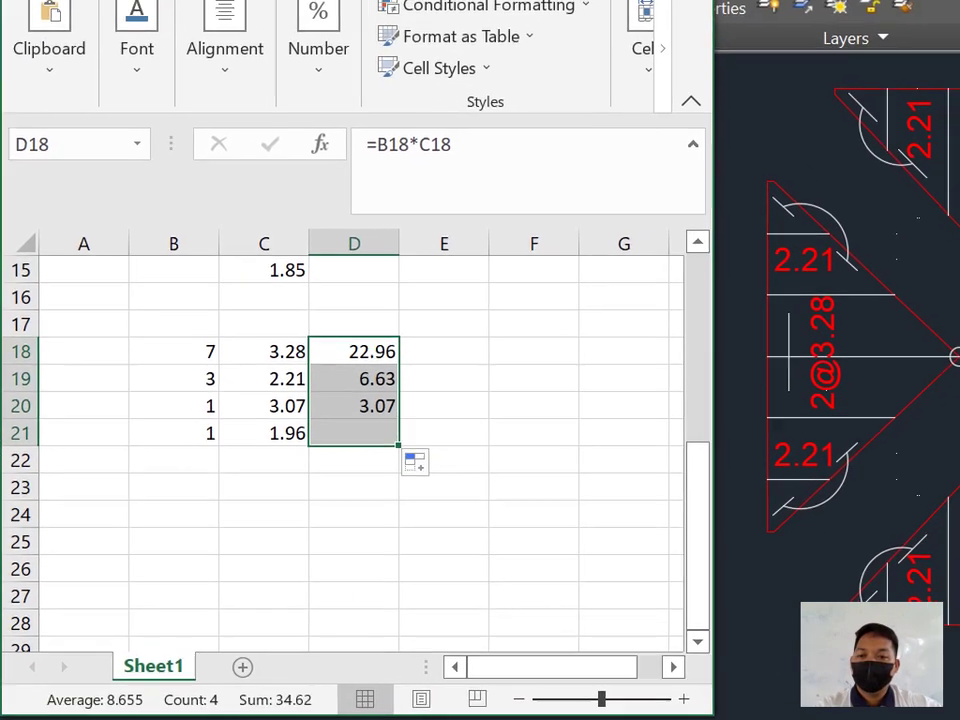
left_click(534, 351)
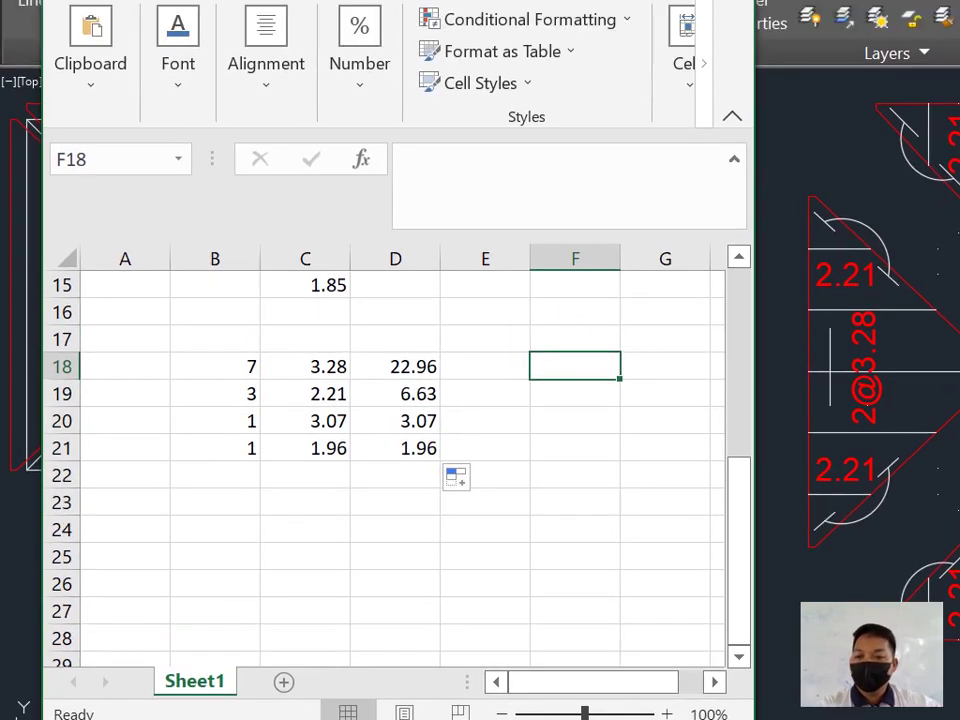
left_click(354, 351)
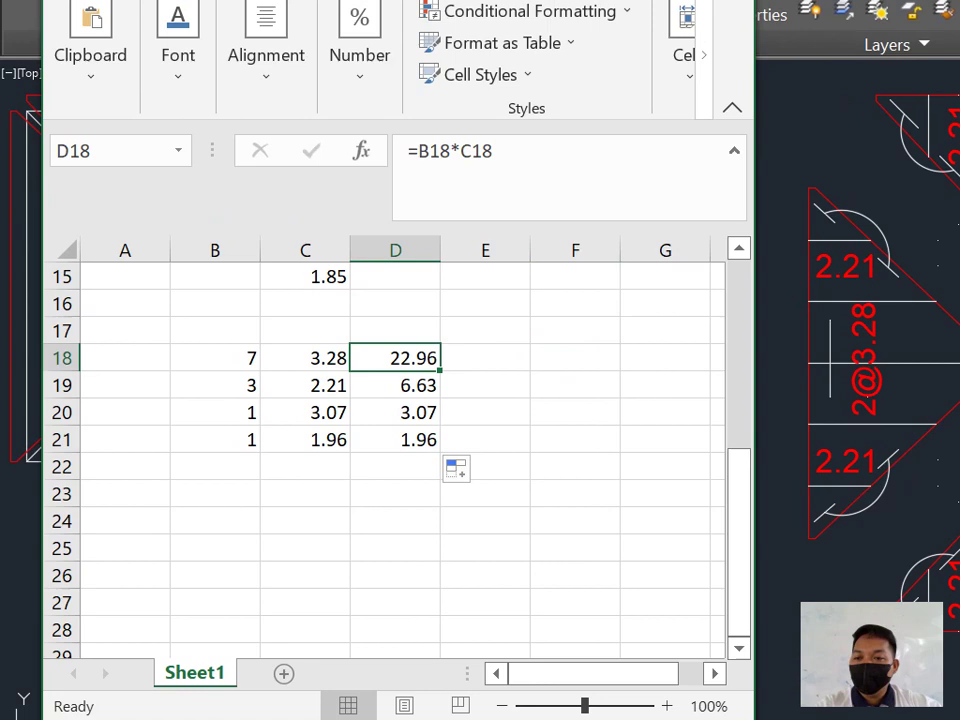
left_click(214, 366)
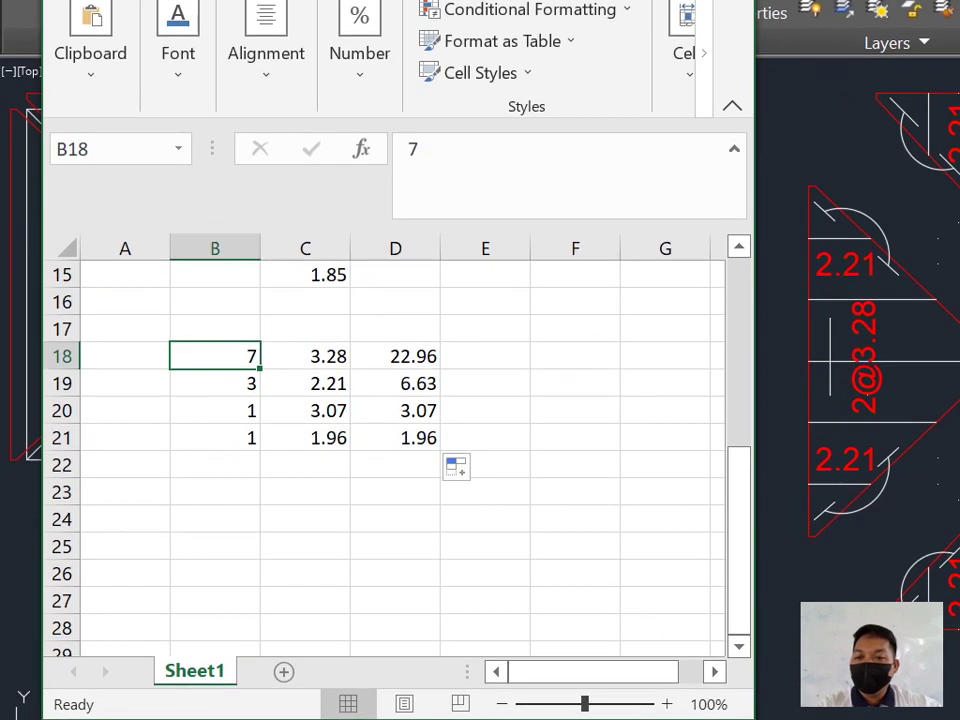
left_click(305, 366)
left_click(214, 353)
left_click(305, 353)
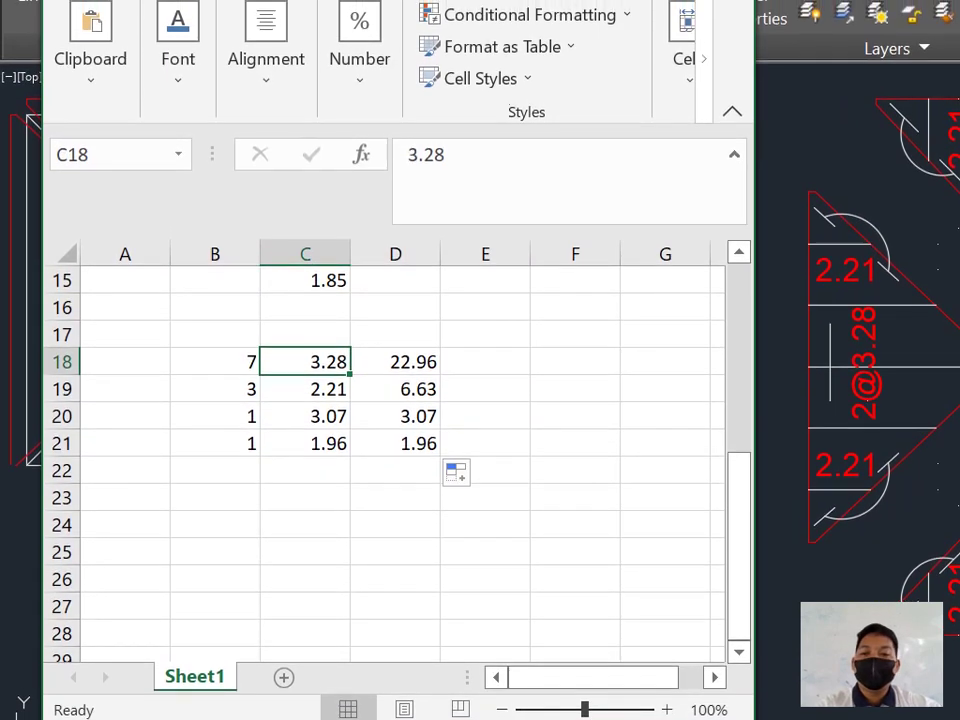
left_click(214, 353)
Step: Maximize the Excel window and total the strip lengths in D18:D21 with AutoSum in cell D22
left_click_drag(395, 350, 395, 432)
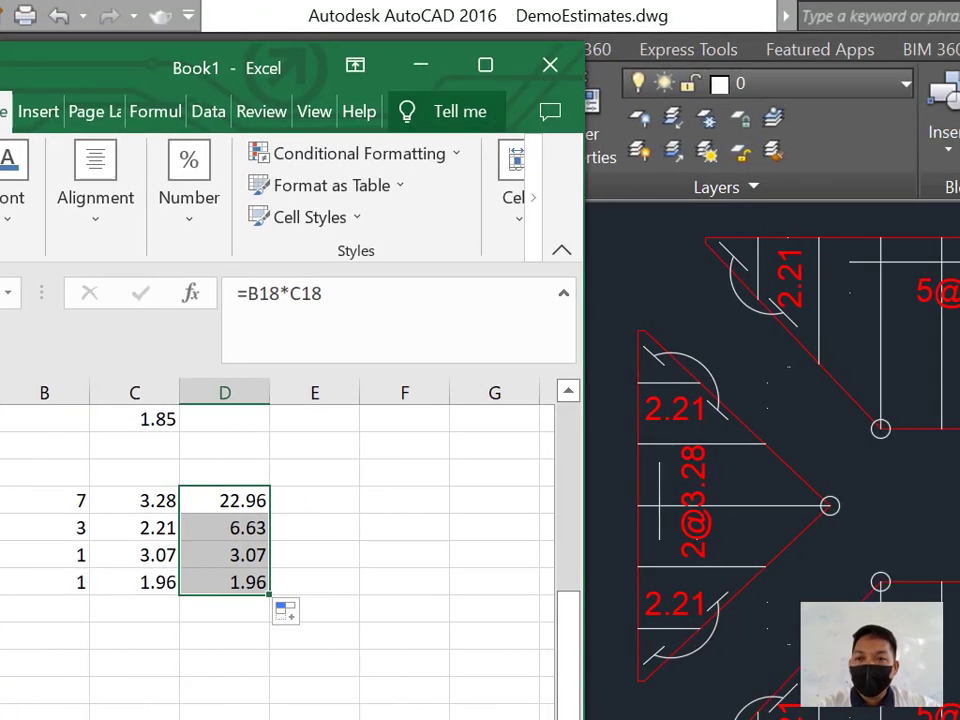
left_click(475, 65)
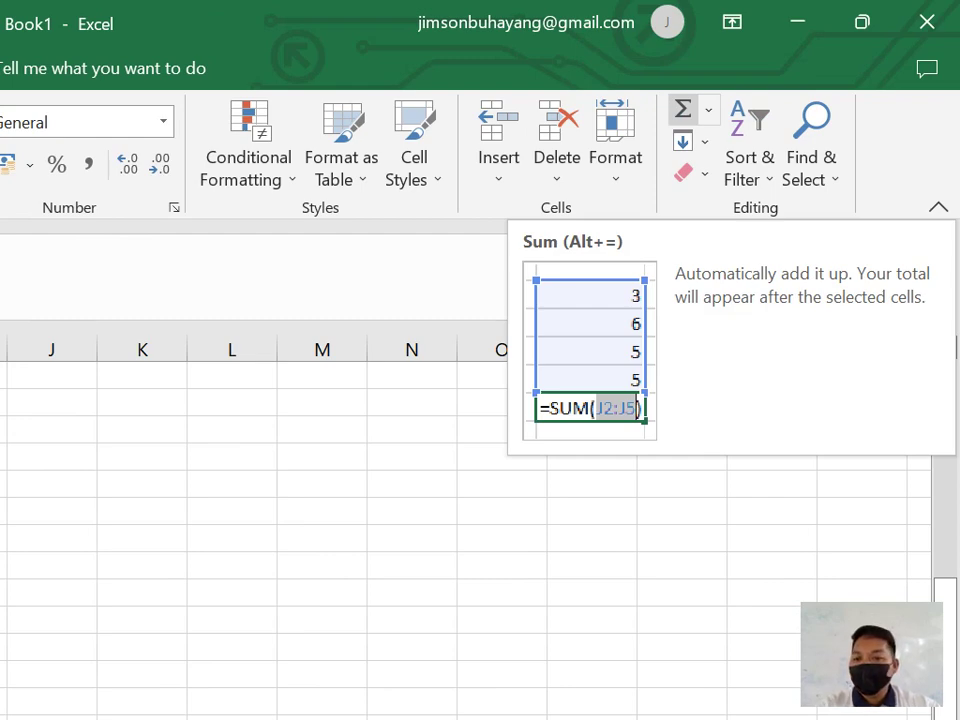
left_click(683, 108)
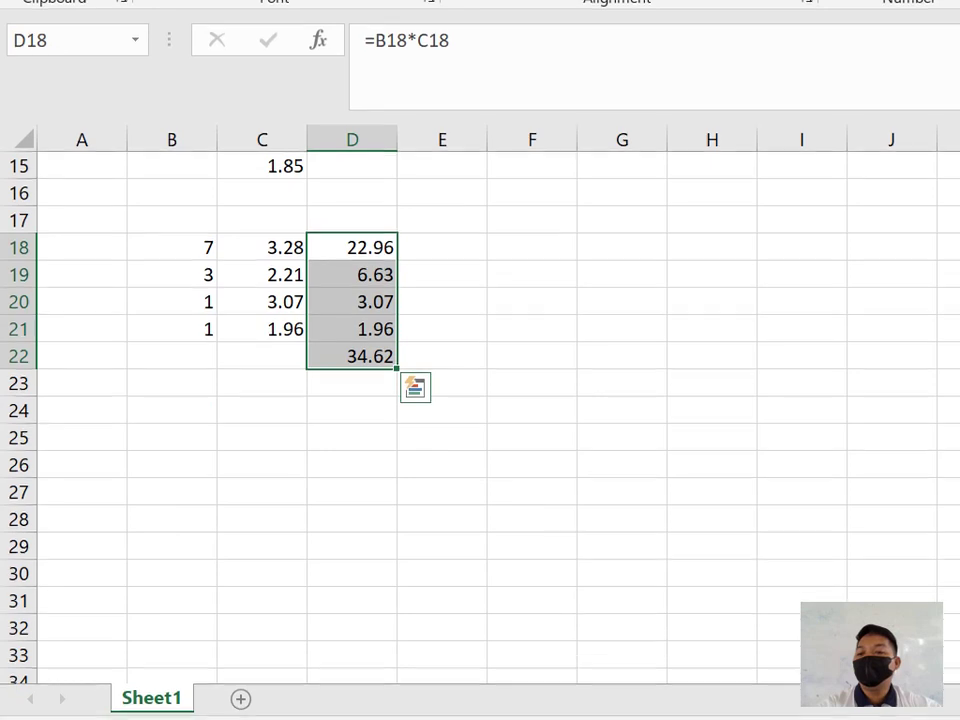
left_click(352, 356)
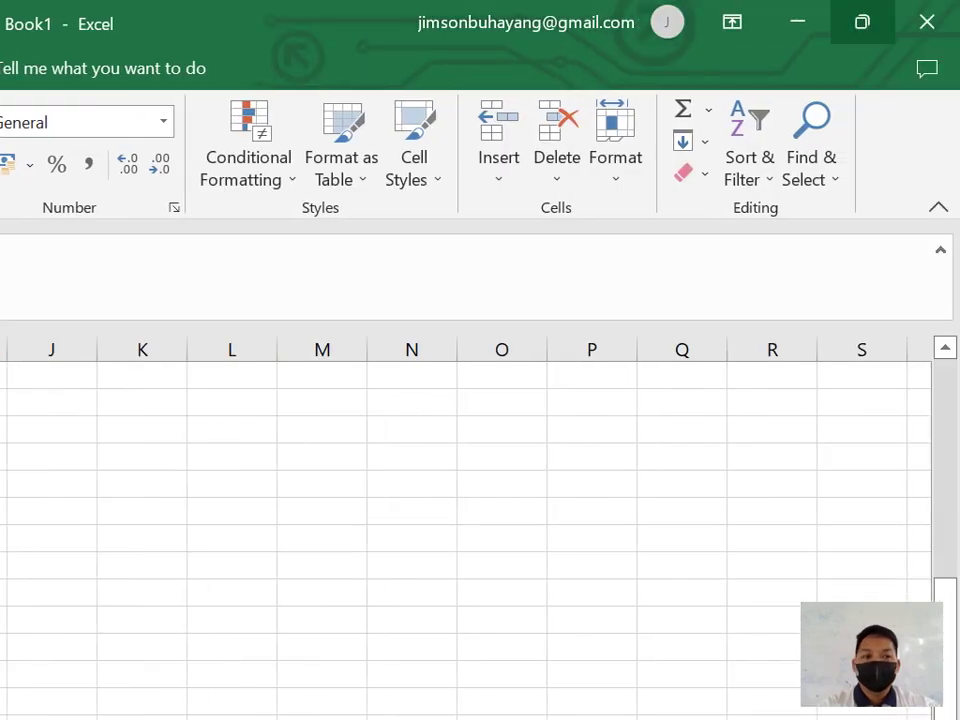
Step: Restore the Excel window to its smaller size, reposition it over the AutoCAD drawing, and select the total in D22
left_click(861, 21)
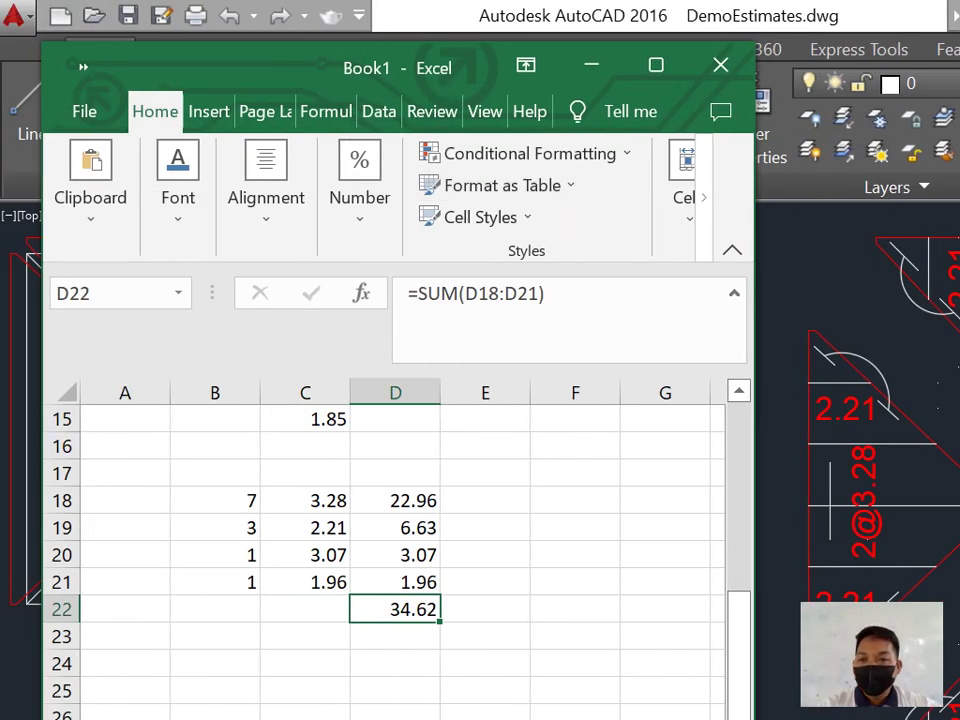
left_click_drag(216, 67, 254, 66)
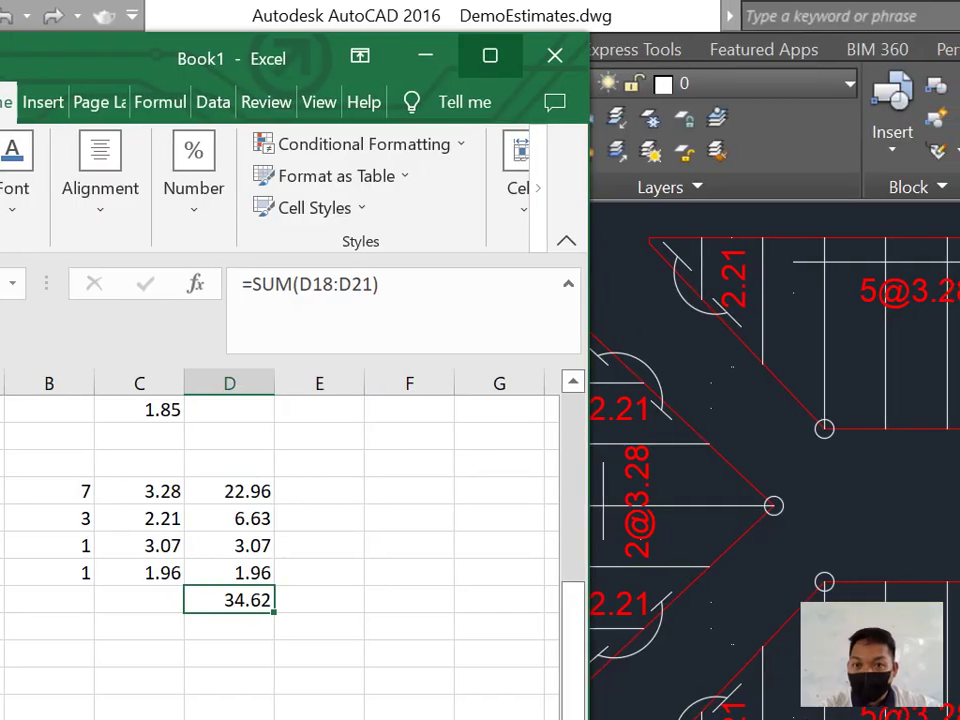
left_click_drag(815, 302, 745, 302)
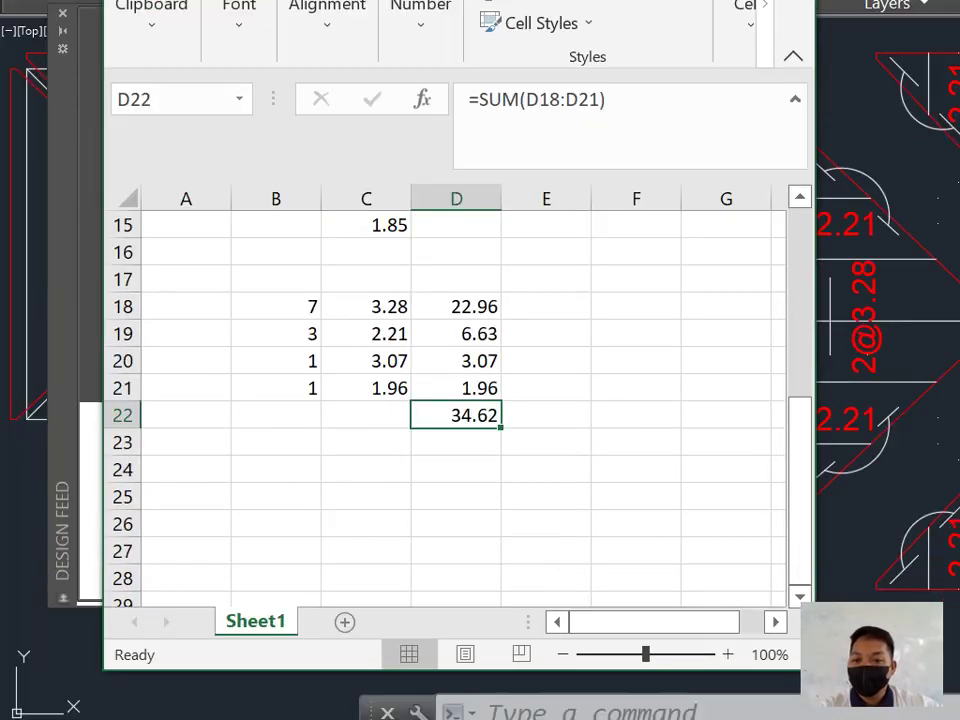
left_click(456, 469)
left_click(456, 415)
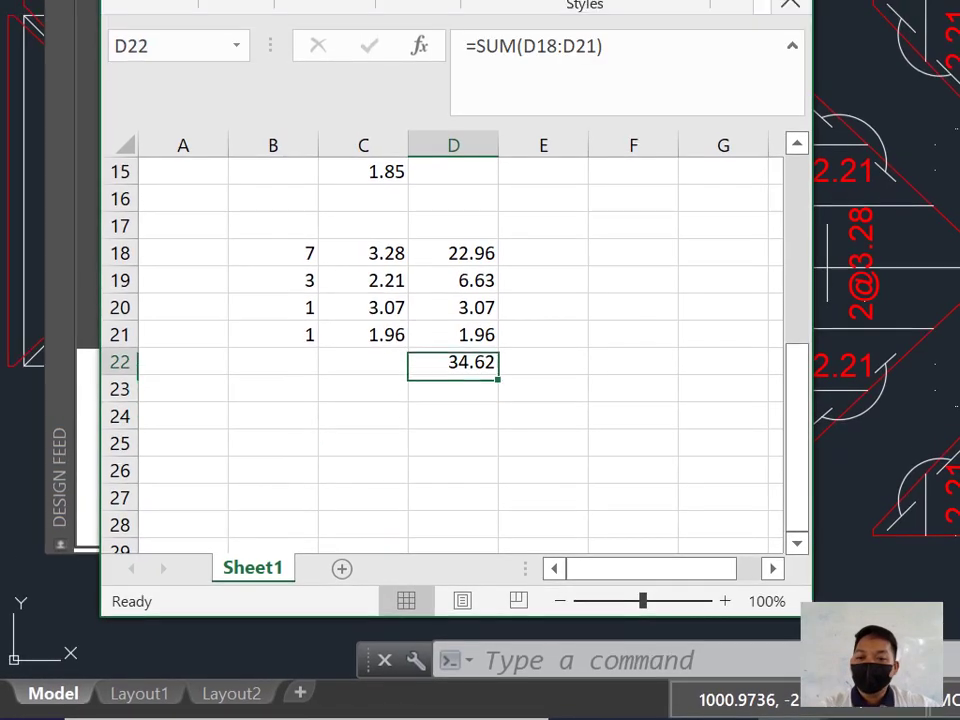
Step: Label cell C24 as TLM and calculate it in D24 with the formula =D22*2
left_click(543, 362)
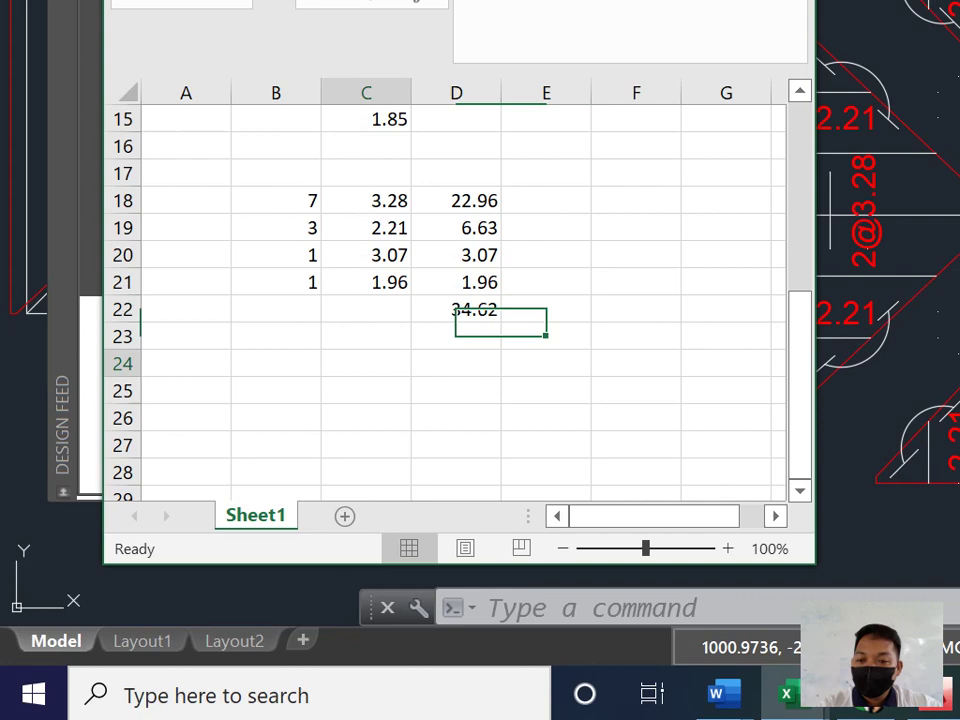
left_click(366, 363)
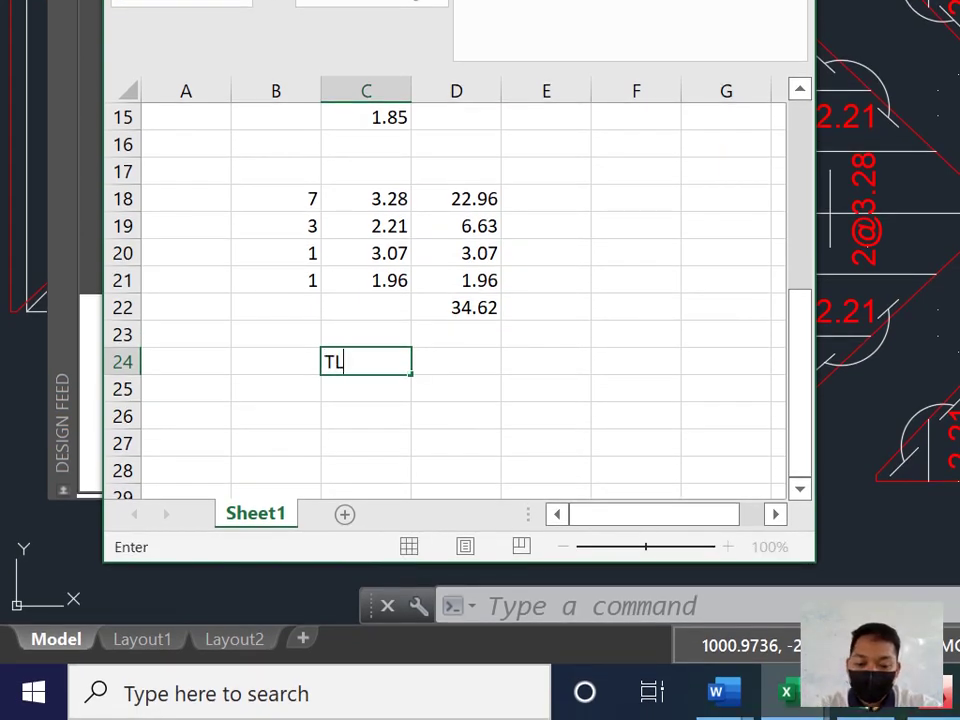
key("Tab")
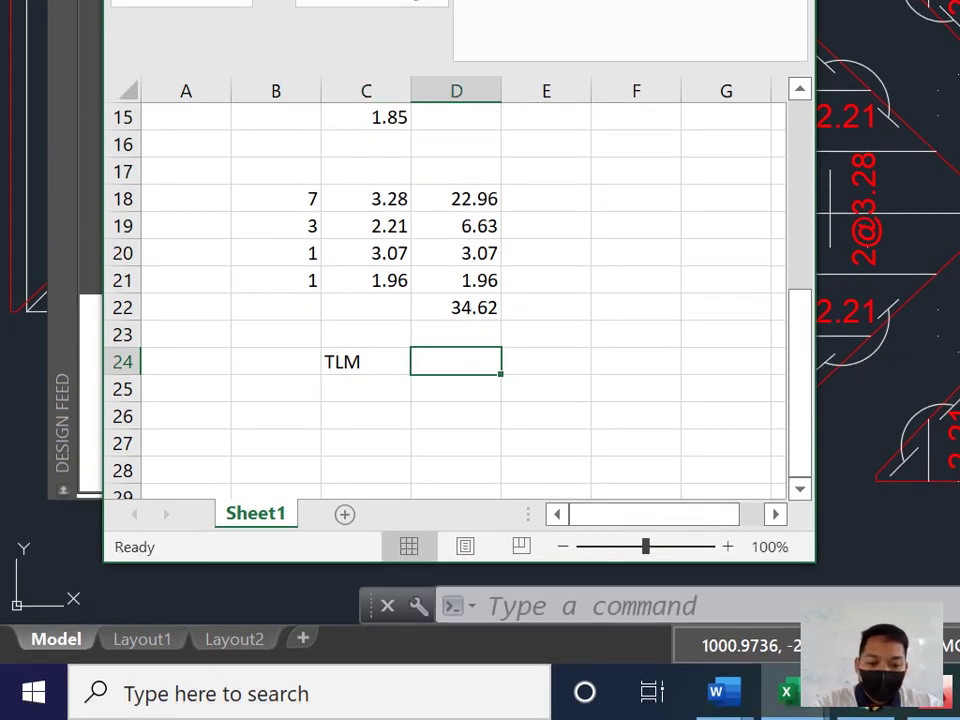
type("=")
key("Up")
key("Up")
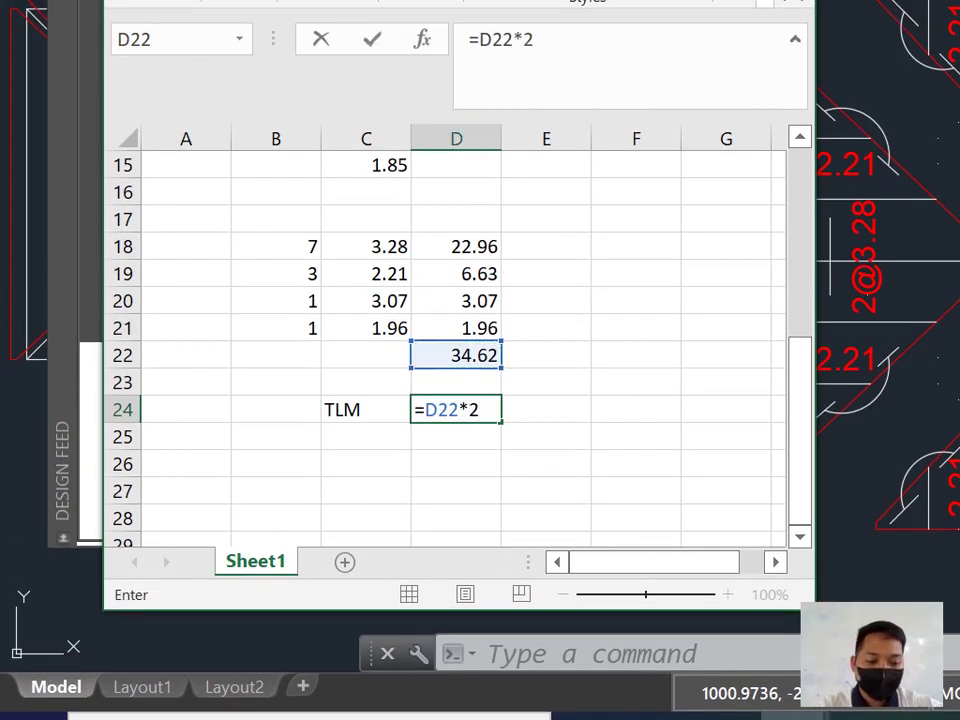
key("Return")
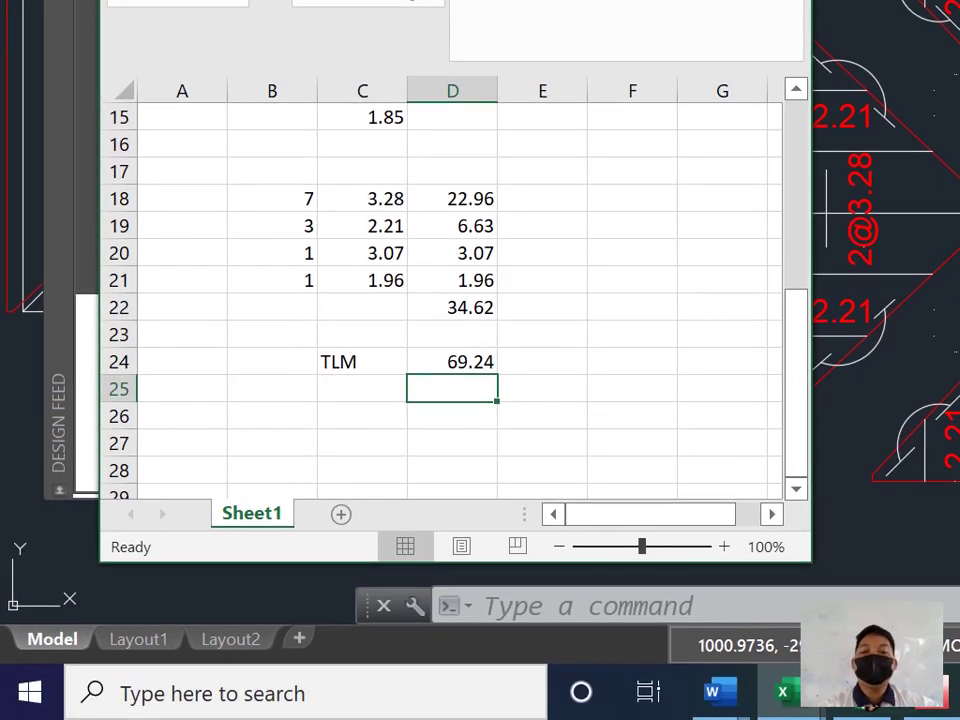
key("Up")
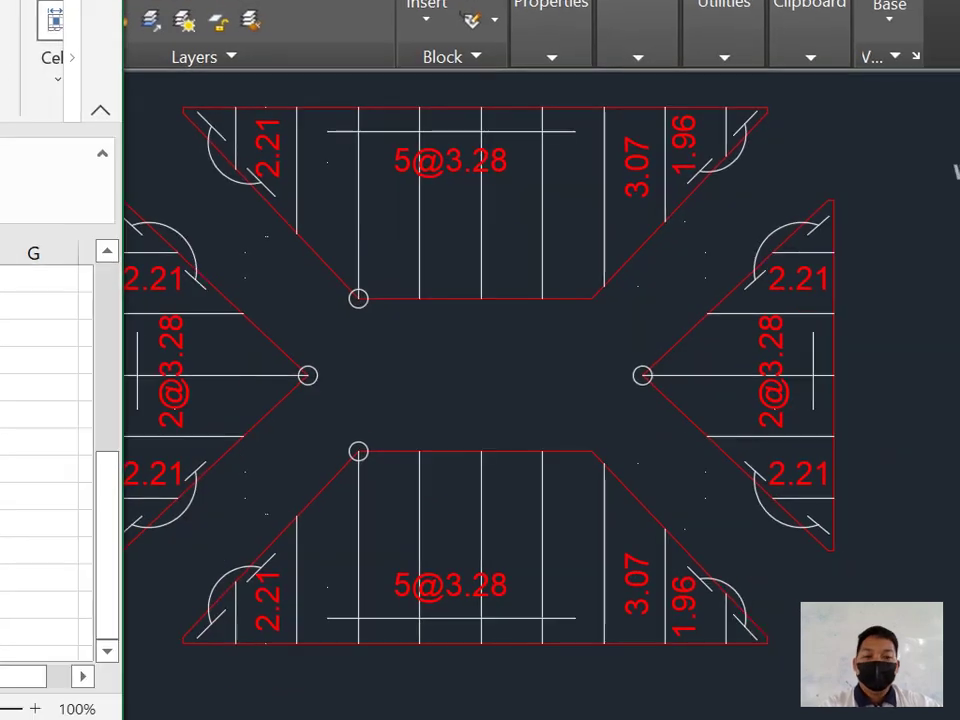
Step: Switch to AutoCAD and copy the DN HI-RIB 1050 material list beside the lower roof panel layout, with Ortho off
left_click(477, 391)
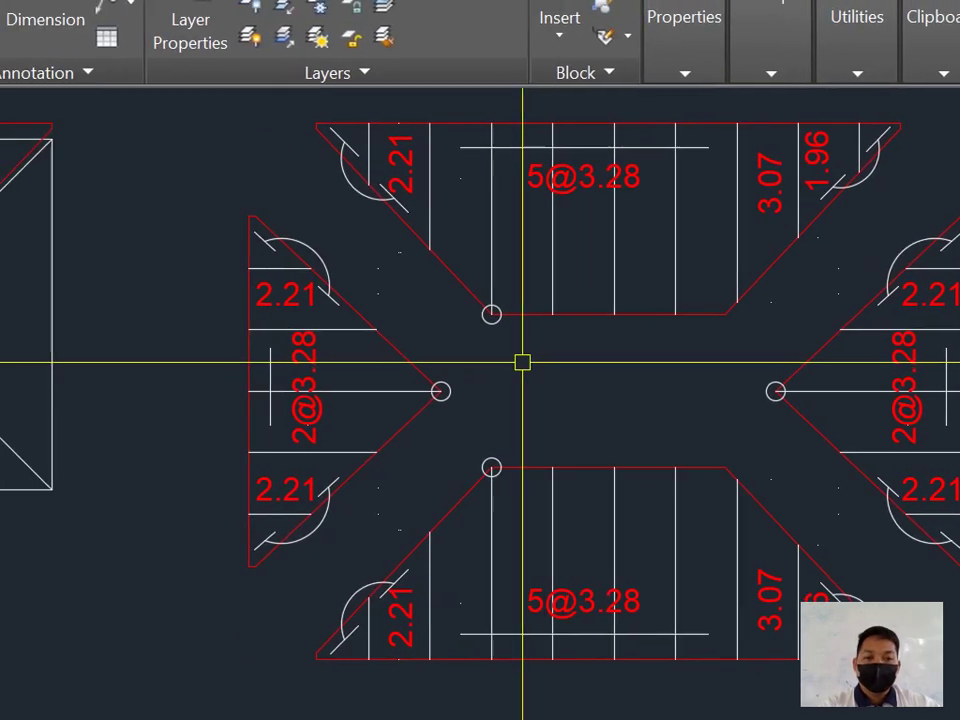
scroll(493, 365, "down", 6)
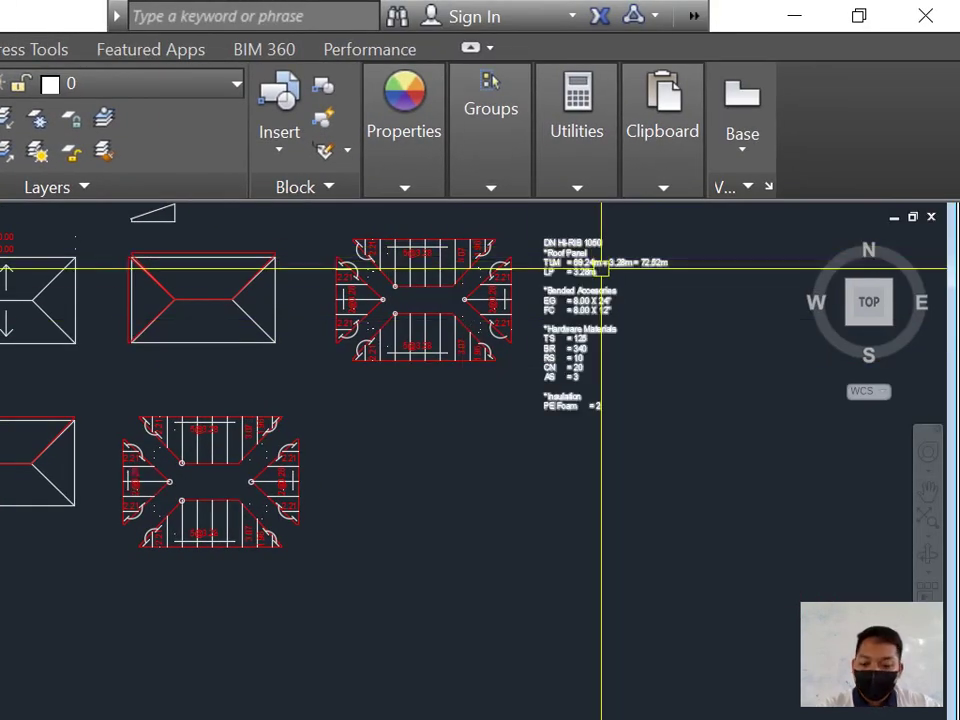
type("o")
key("Return")
left_click(601, 268)
key("Return")
left_click(593, 257)
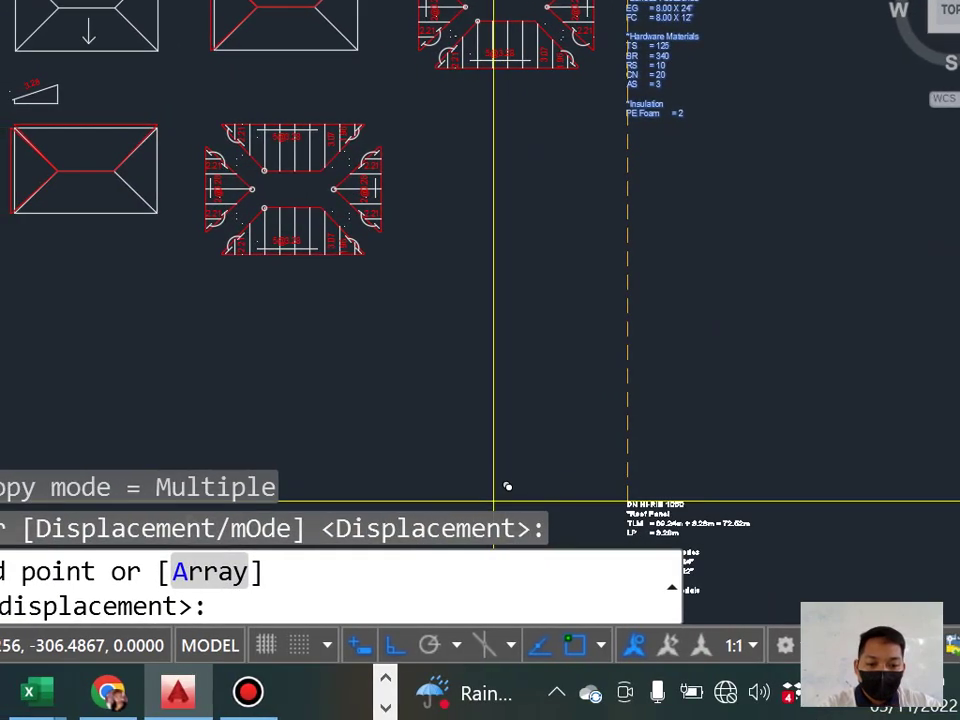
key("F8")
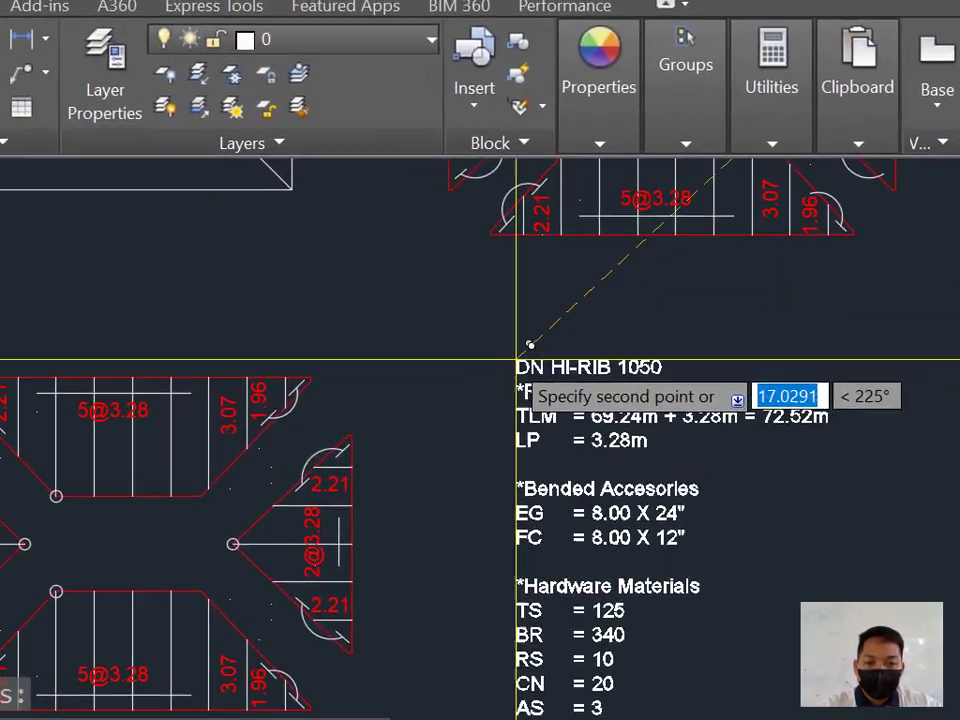
left_click(498, 343)
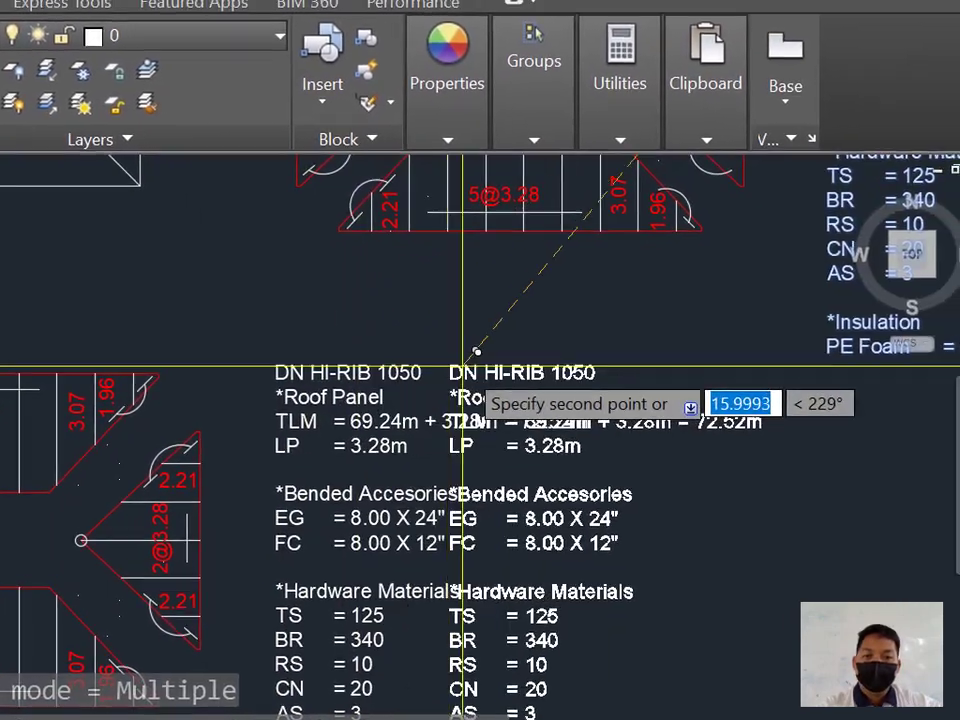
key("Return")
scroll(655, 337, "down", 3)
scroll(420, 365, "up", 4)
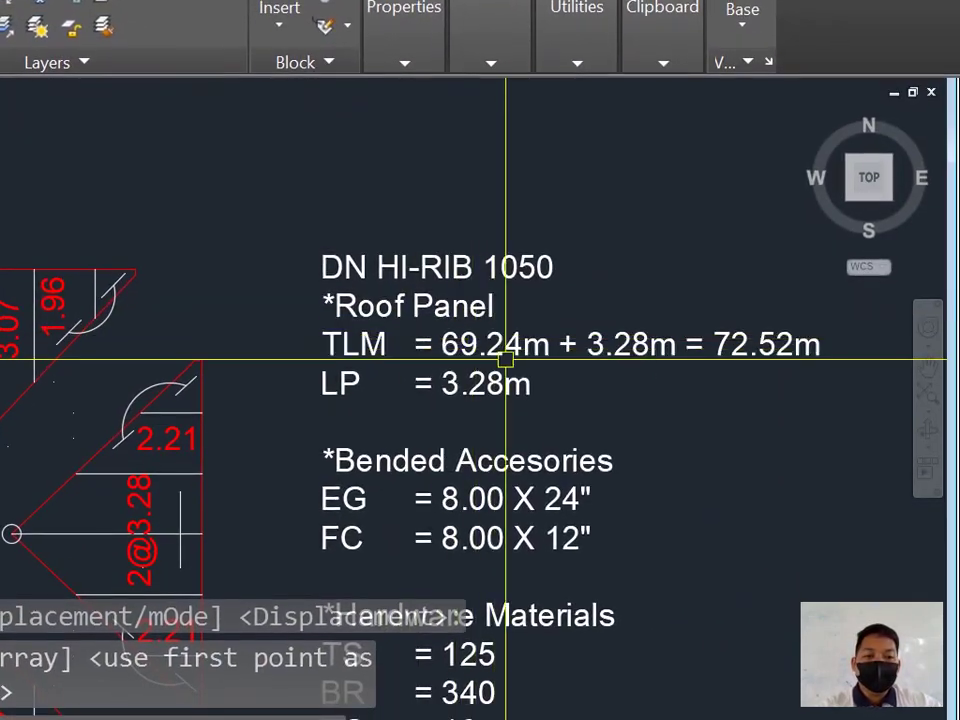
scroll(505, 360, "up", 2)
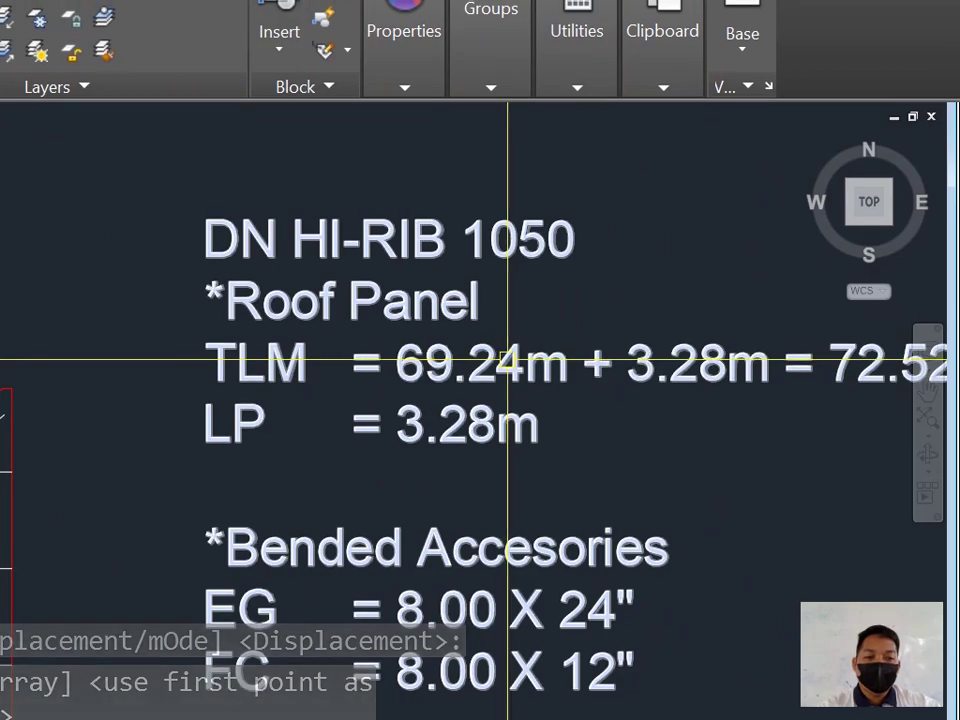
scroll(508, 340, "down", 2)
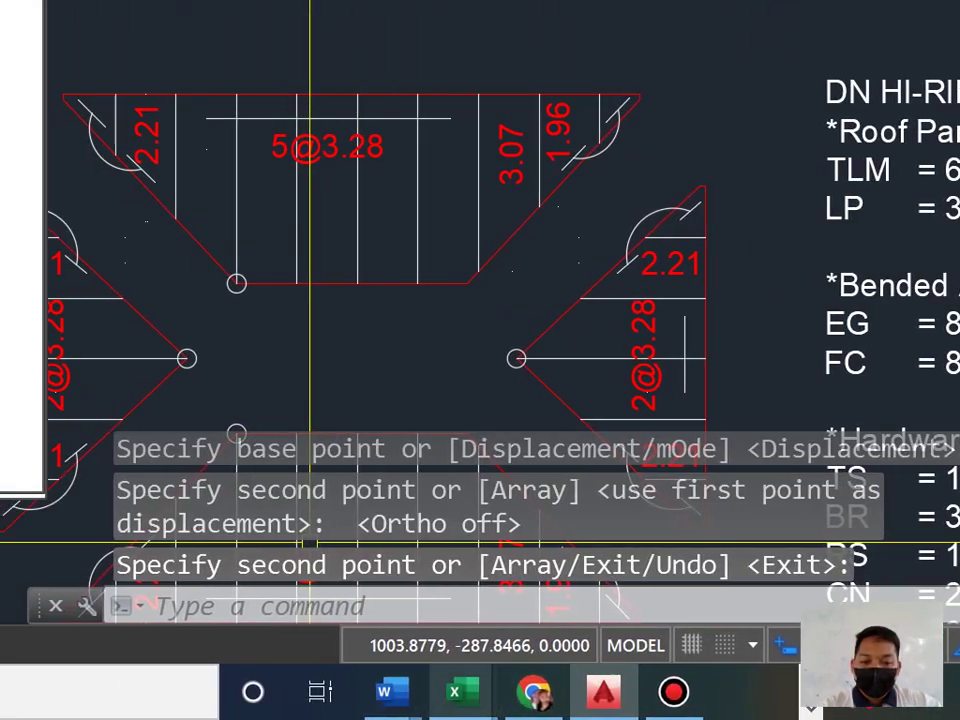
Step: Switch to the Book1 workbook in Excel and enter the labels 3% in C25 and LP in C26
mouse_move(430, 690)
mouse_move(730, 575)
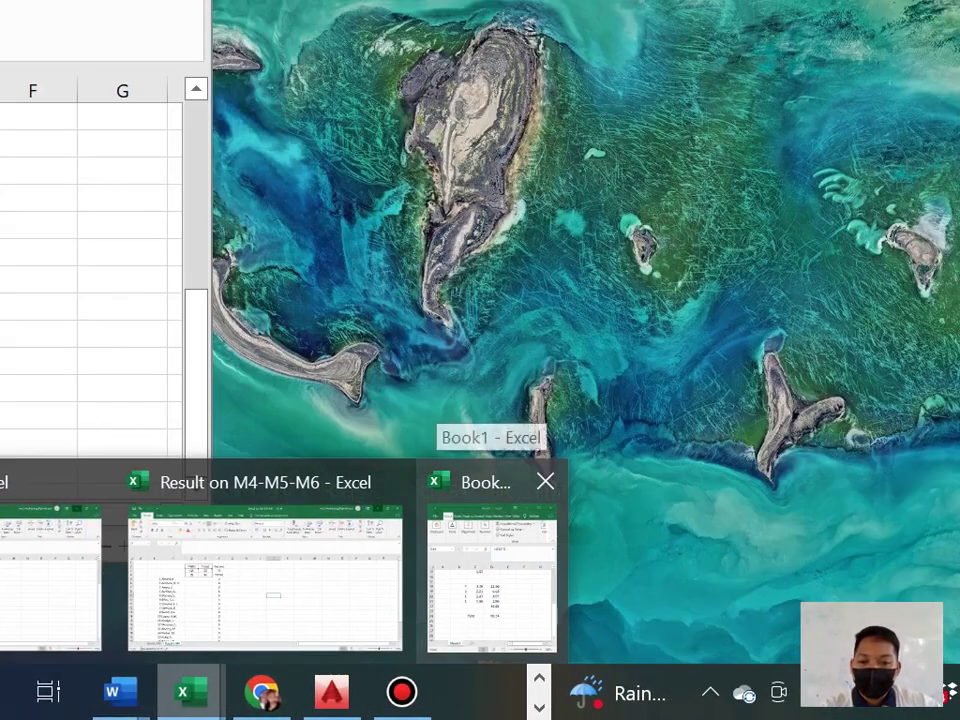
left_click(490, 575)
left_click(456, 416)
left_click(374, 390)
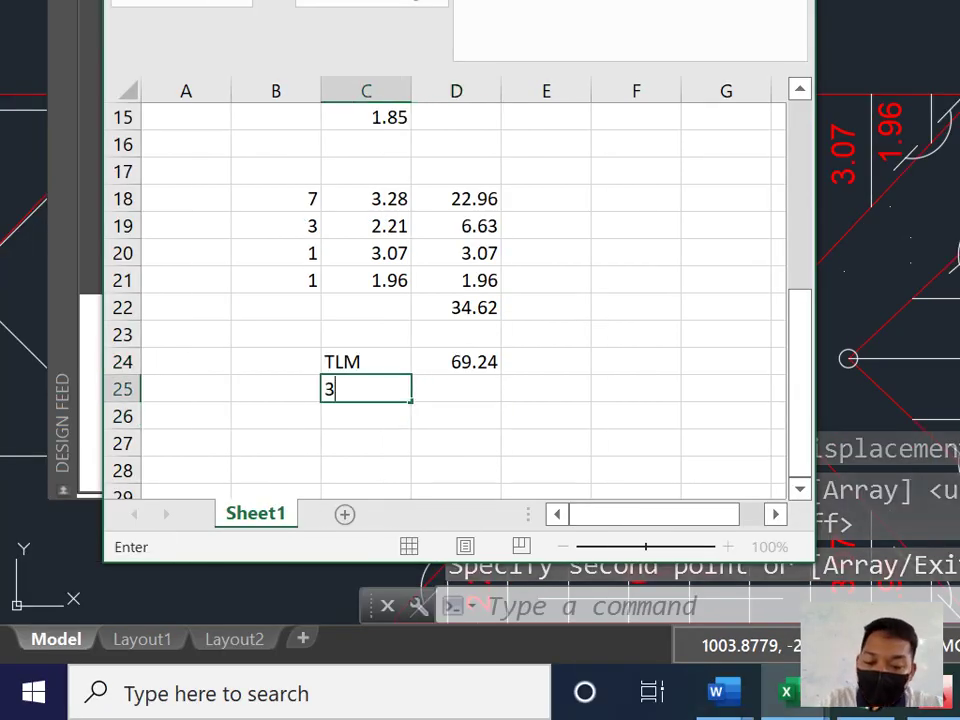
type("3%")
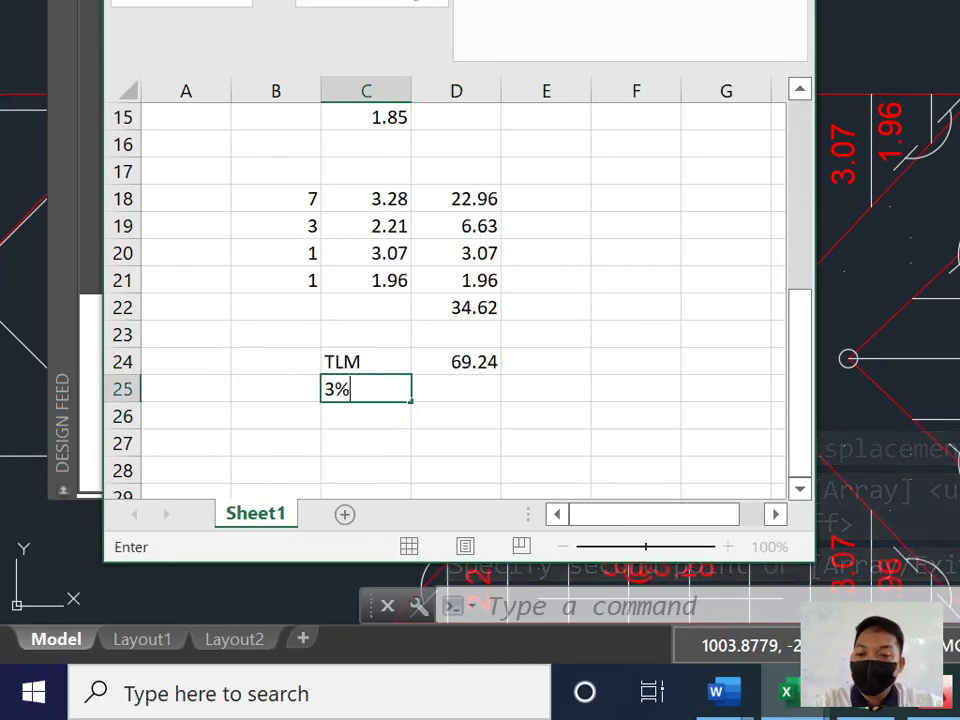
key("Return")
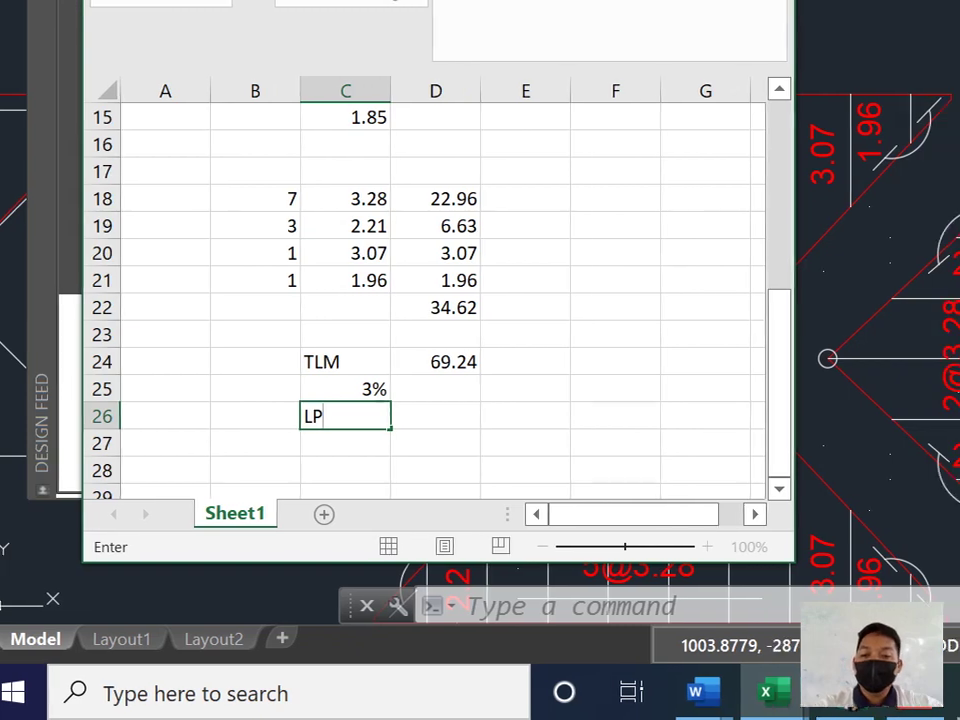
key("Tab")
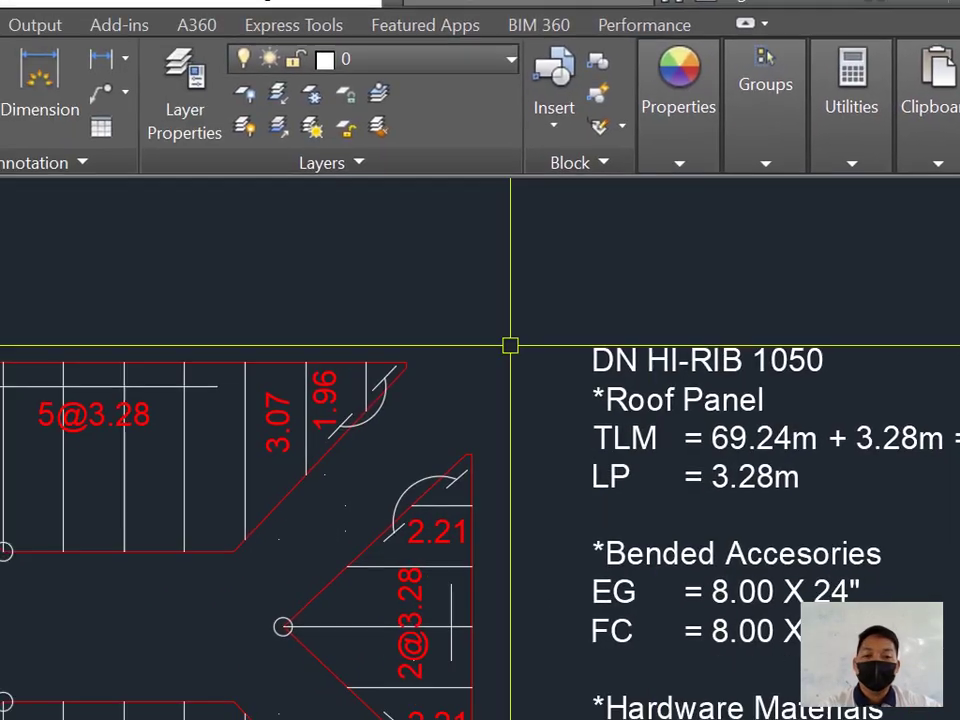
Step: Check the longest panel in the AutoCAD roof layout and enter 3.28 as the LP value in D26 of Book1
middle_click_drag(647, 267, 757, 248)
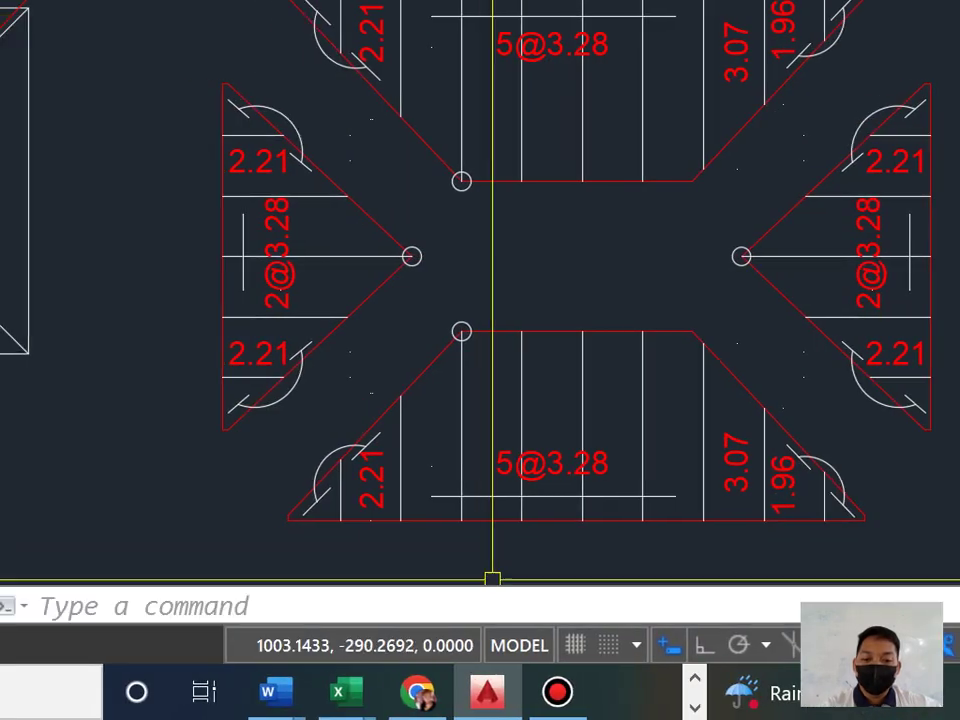
mouse_move(338, 692)
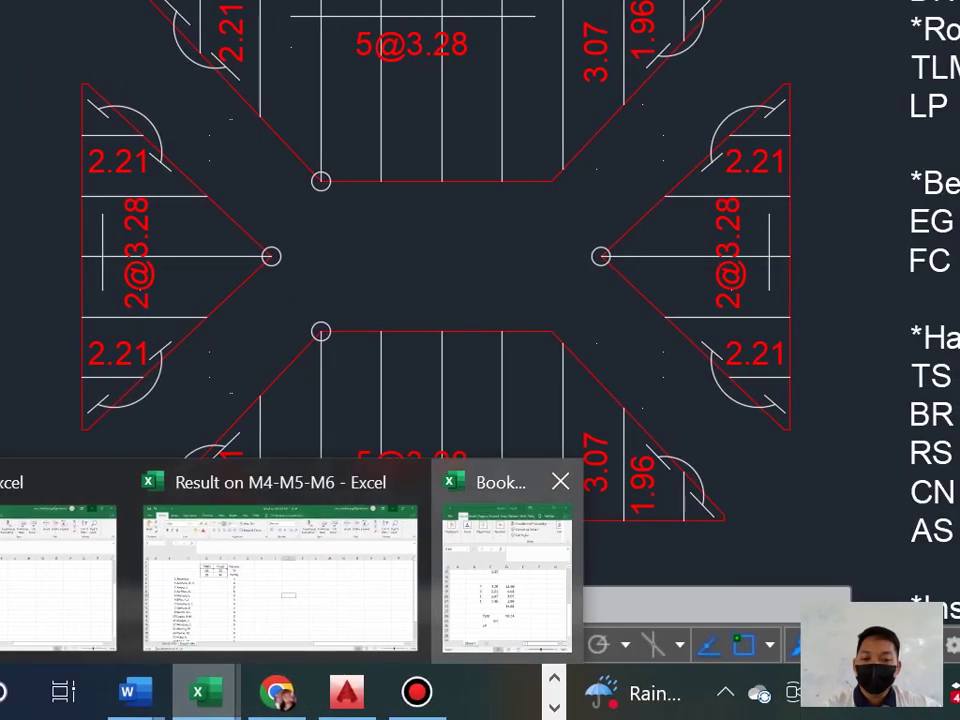
left_click(505, 575)
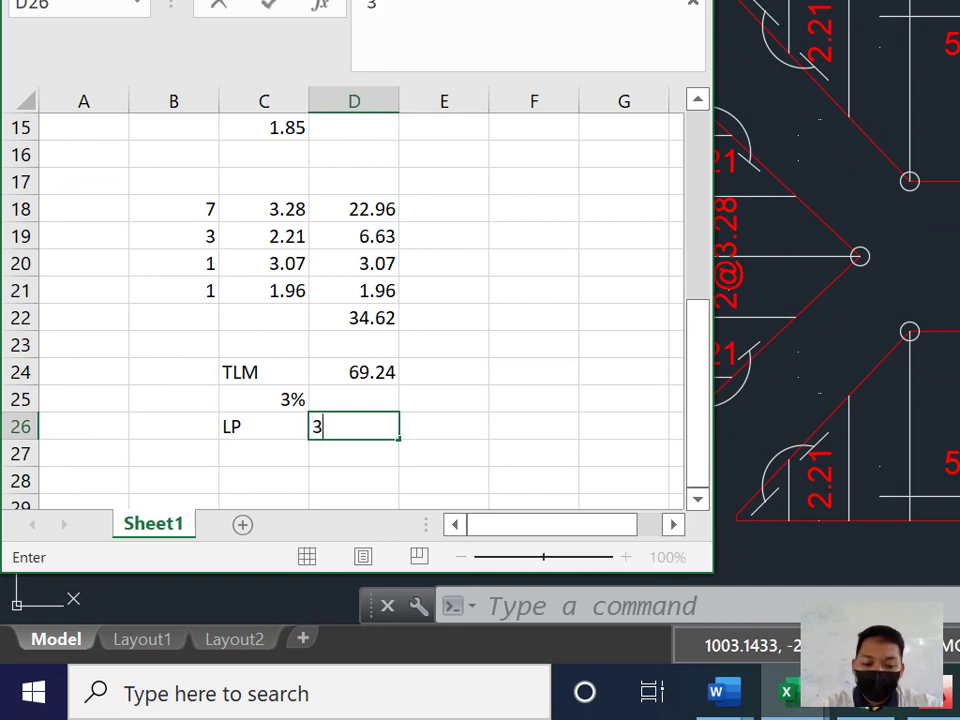
left_click(444, 399)
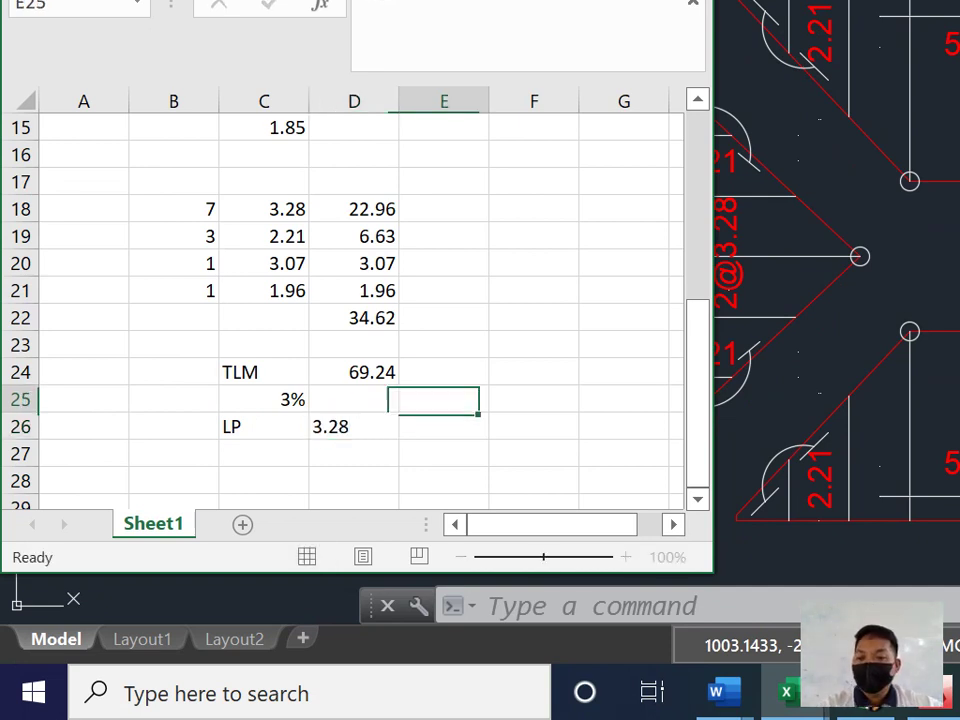
Step: Calculate the 3% allowance in D25 with the formula =D24*0.03 and show it with two decimals
left_click(354, 399)
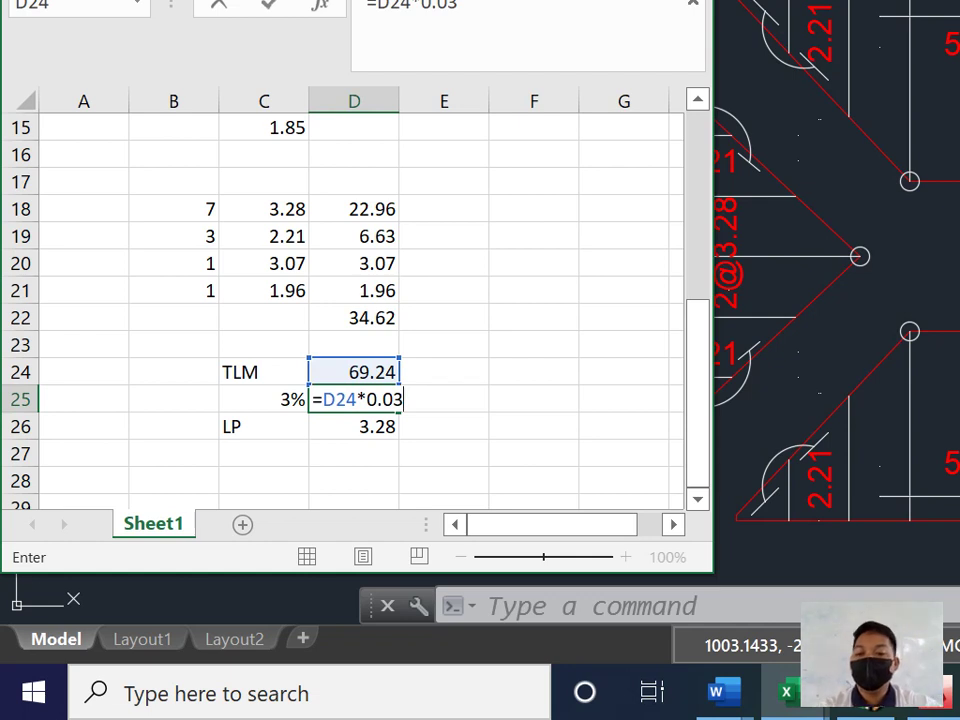
key("Return")
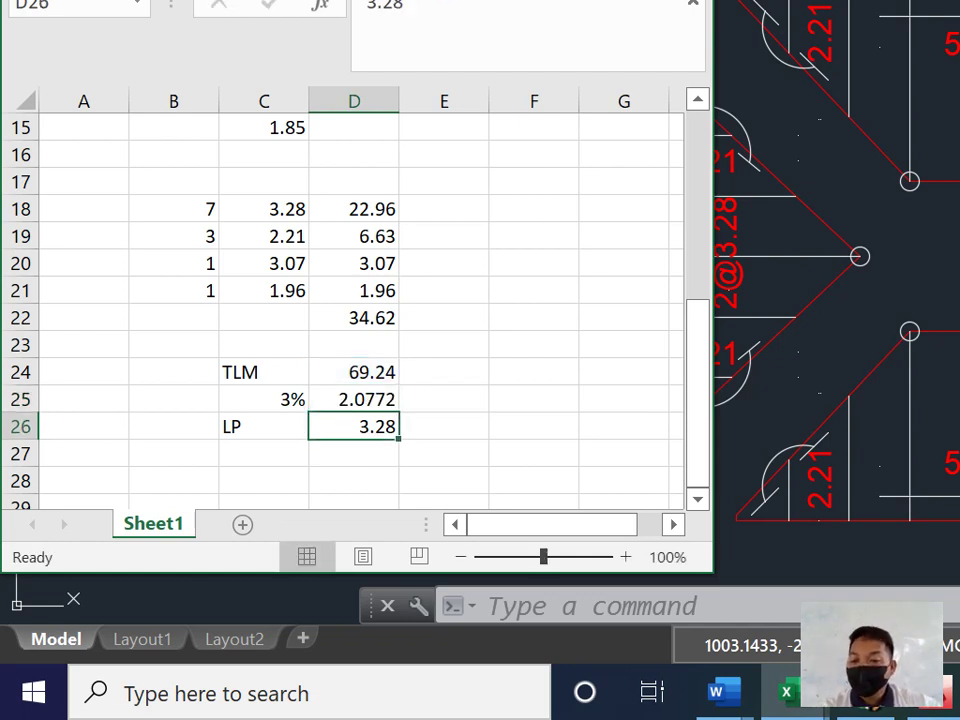
left_click(353, 399)
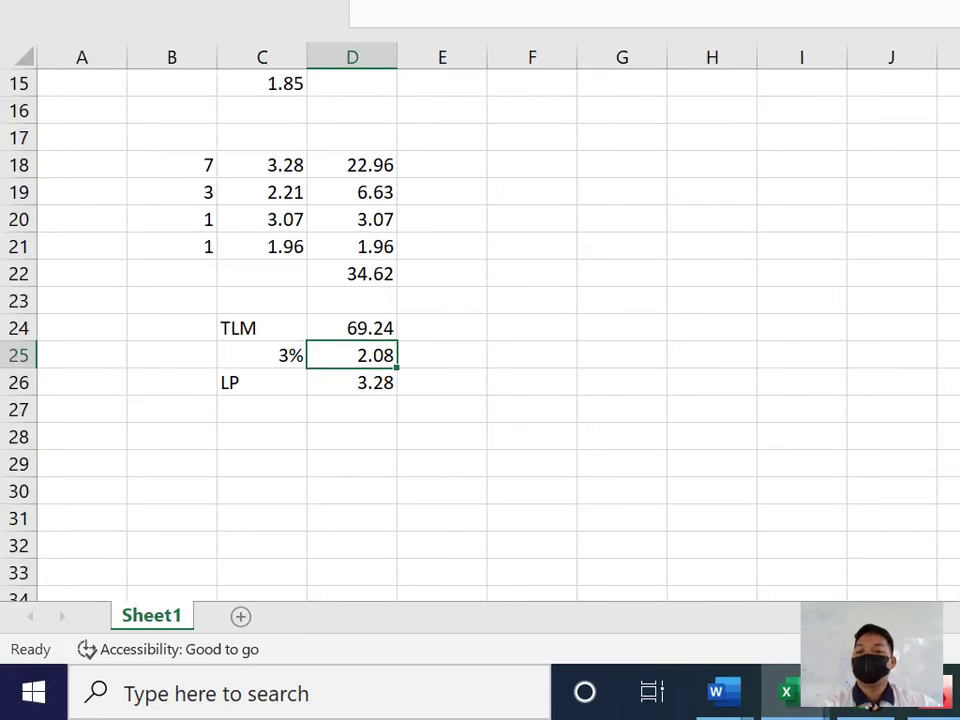
left_click(441, 435)
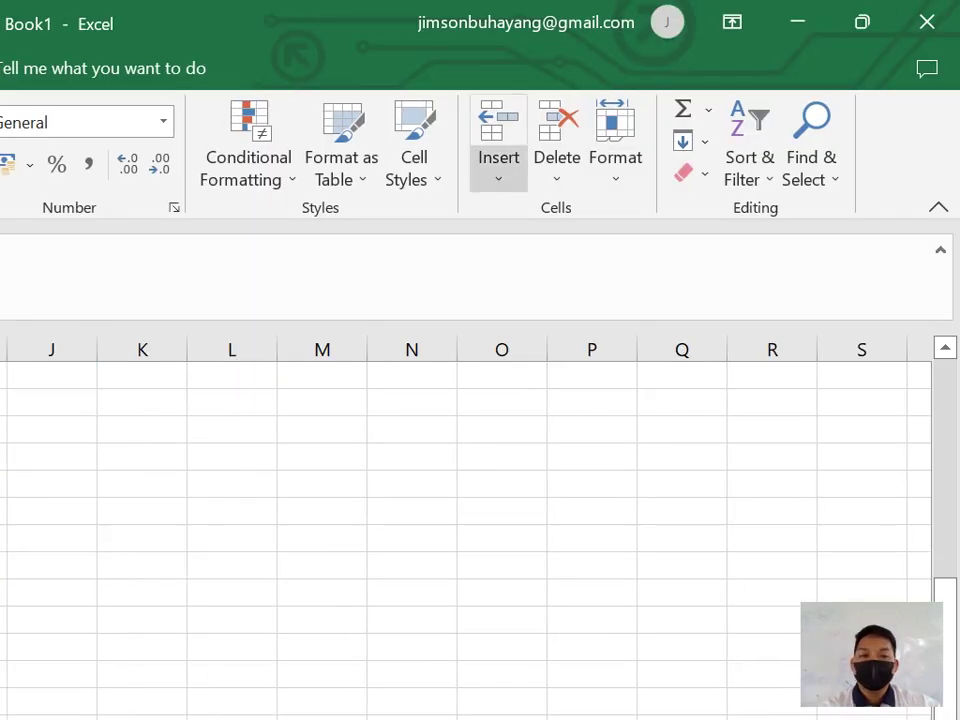
left_click(862, 22)
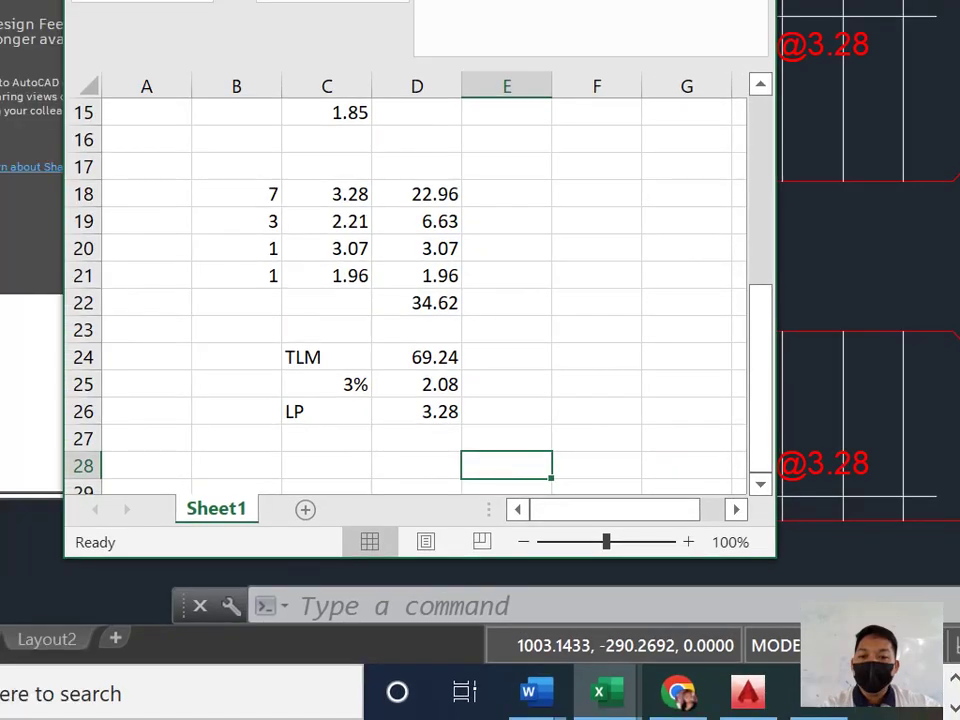
Step: Compare the 3% allowance in D25 with the LP value in D26, then examine the TLM line of the copied AutoCAD material list
left_click(466, 411)
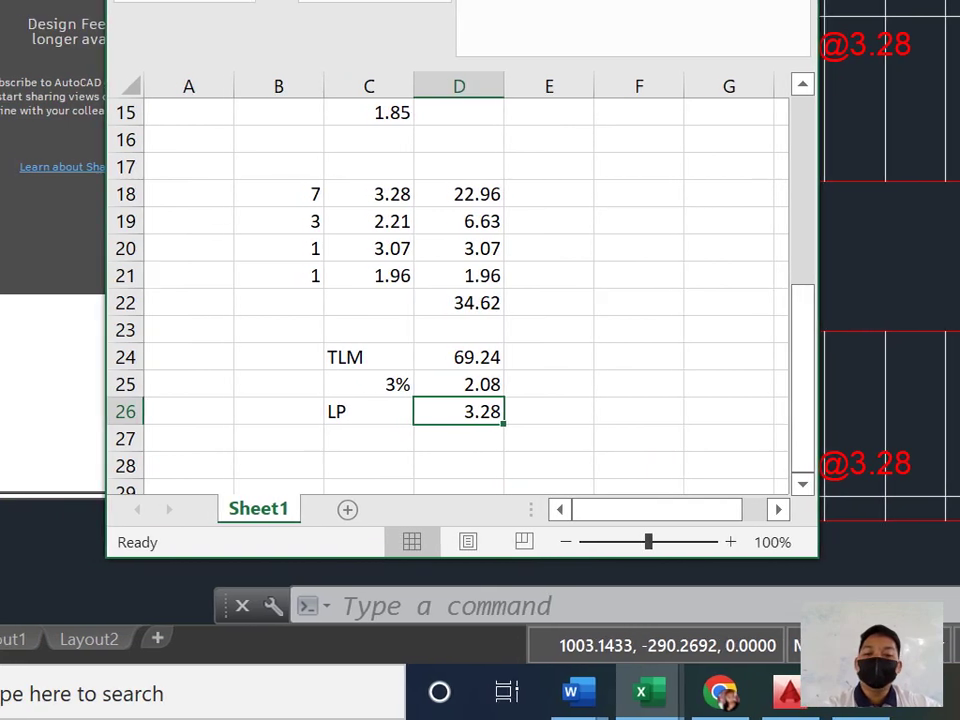
left_click(458, 411)
left_click(458, 384)
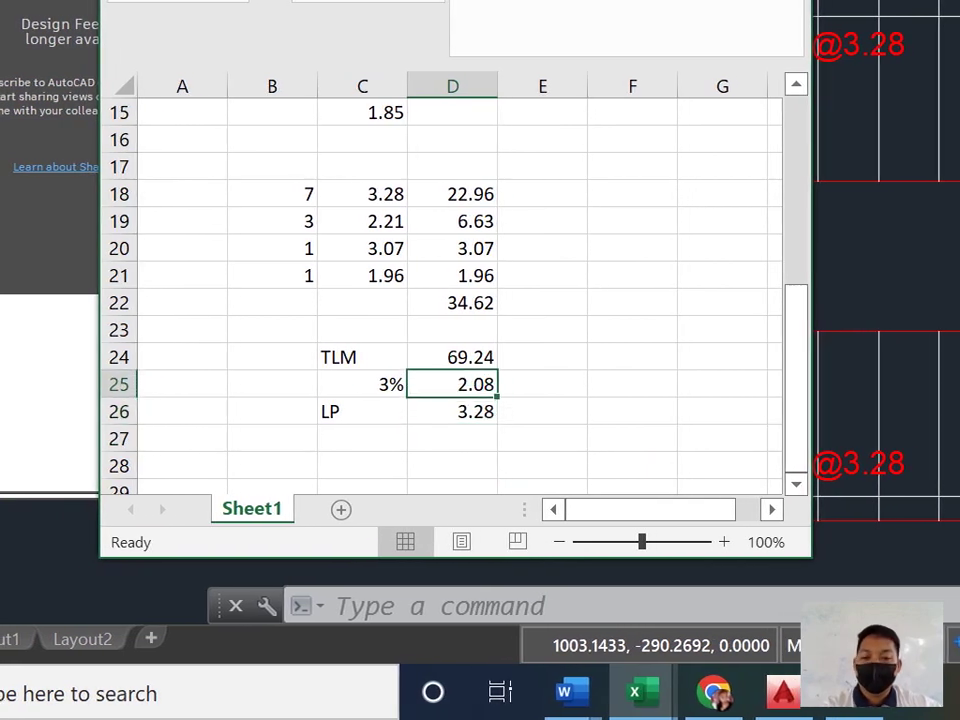
left_click(458, 411)
left_click(458, 384)
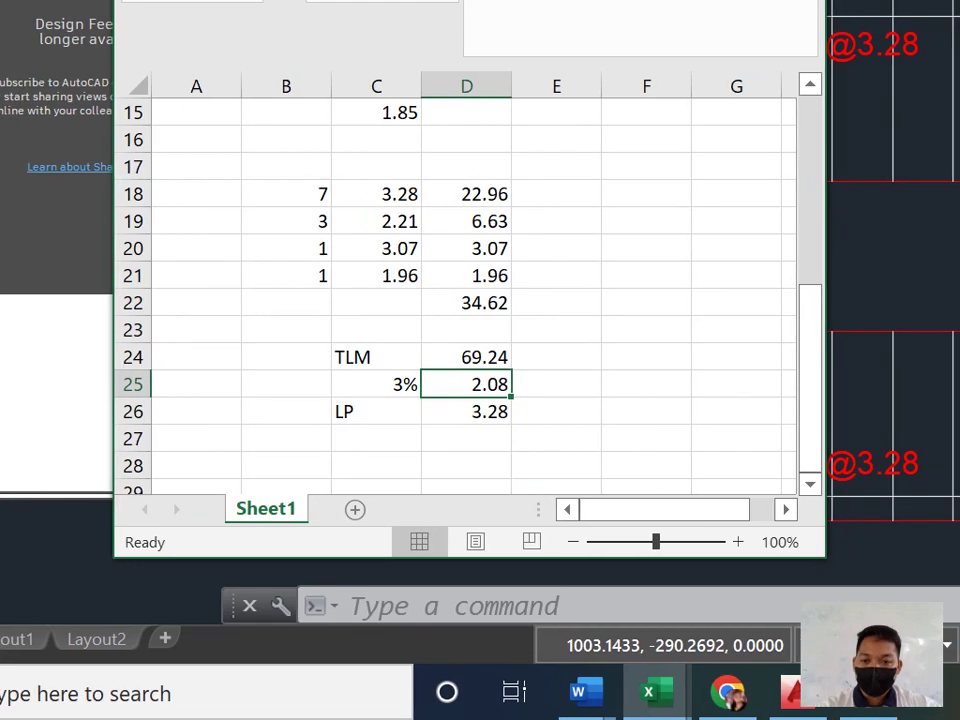
left_click(458, 411)
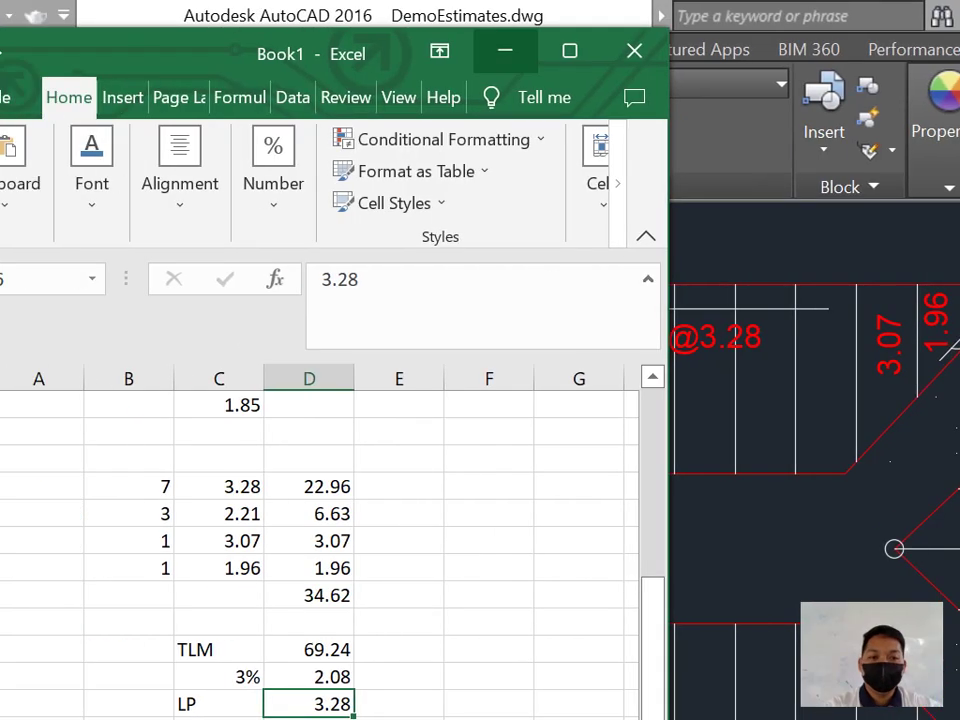
key("super+Down")
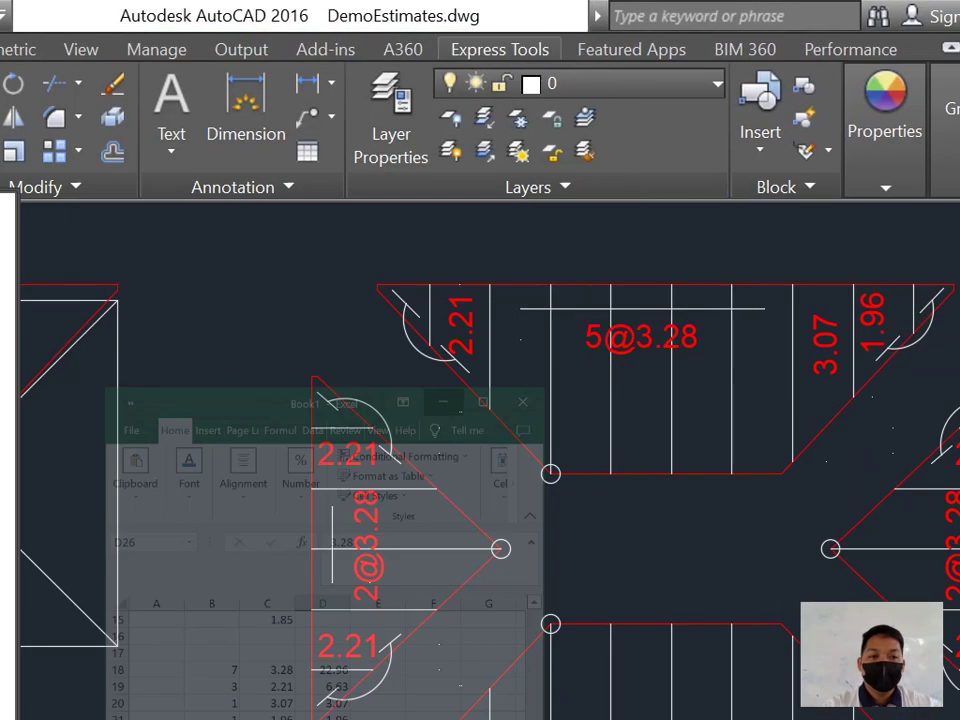
middle_click_drag(559, 360, 458, 371)
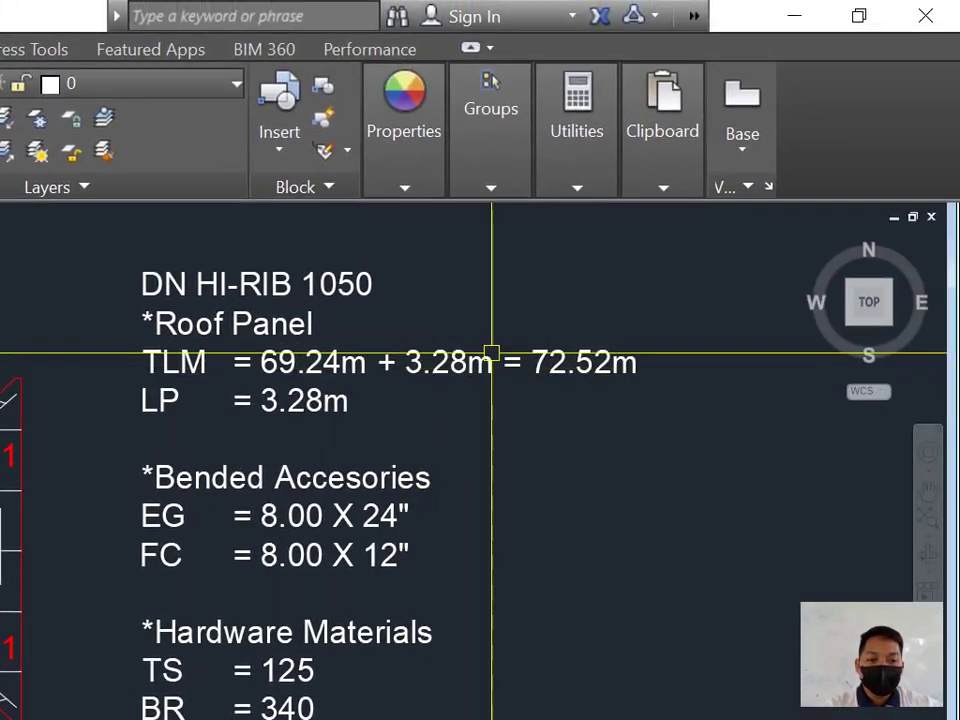
scroll(774, 262, "up", 2)
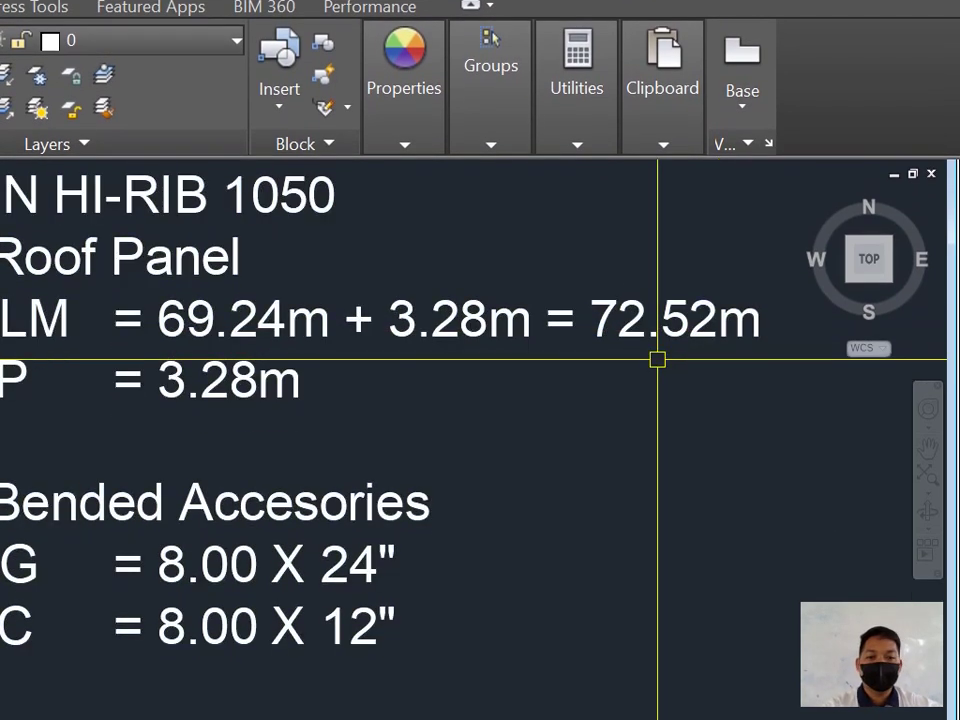
Step: Add an aligned dimension to the inner edge of the lower roof section, placing its text between the upper and lower sections
scroll(657, 359, "down", 2)
scroll(350, 340, "up", 2)
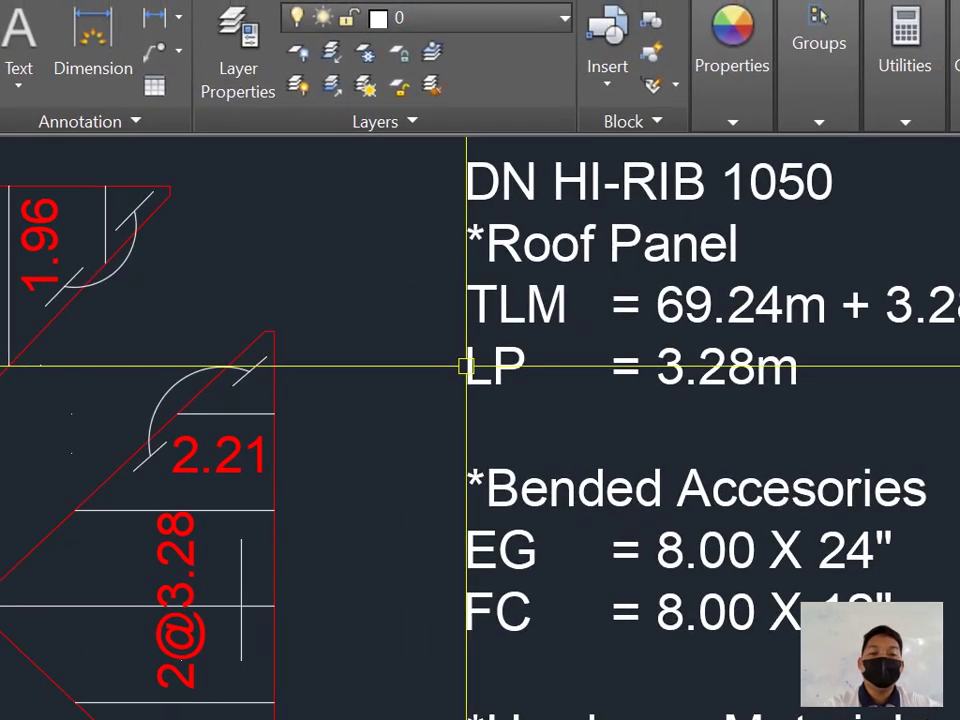
scroll(402, 378, "down", 10)
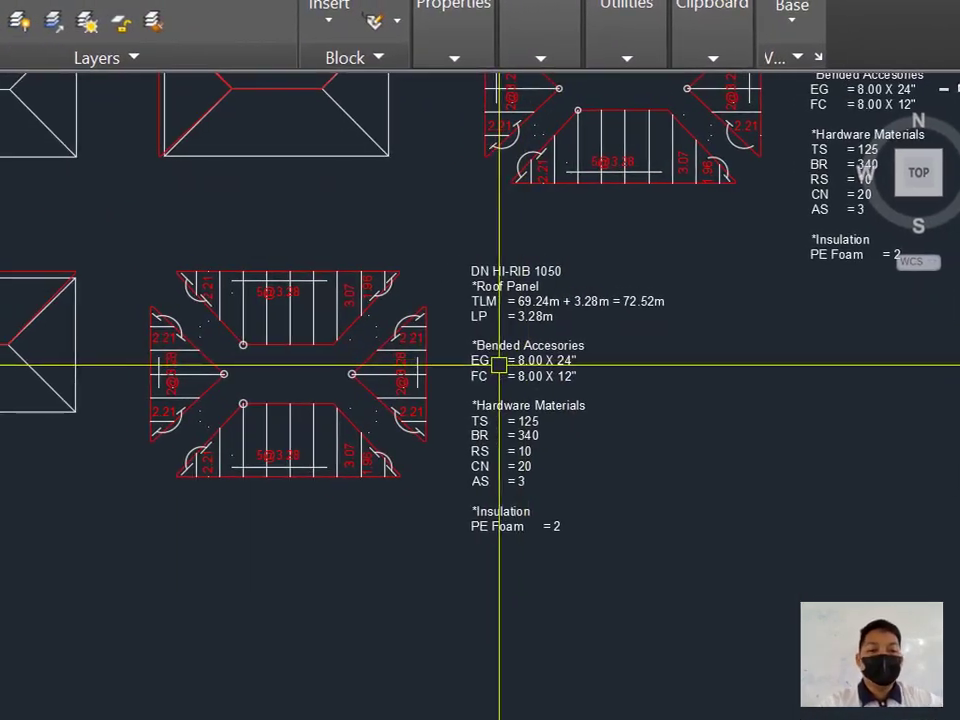
scroll(673, 435, "up", 4)
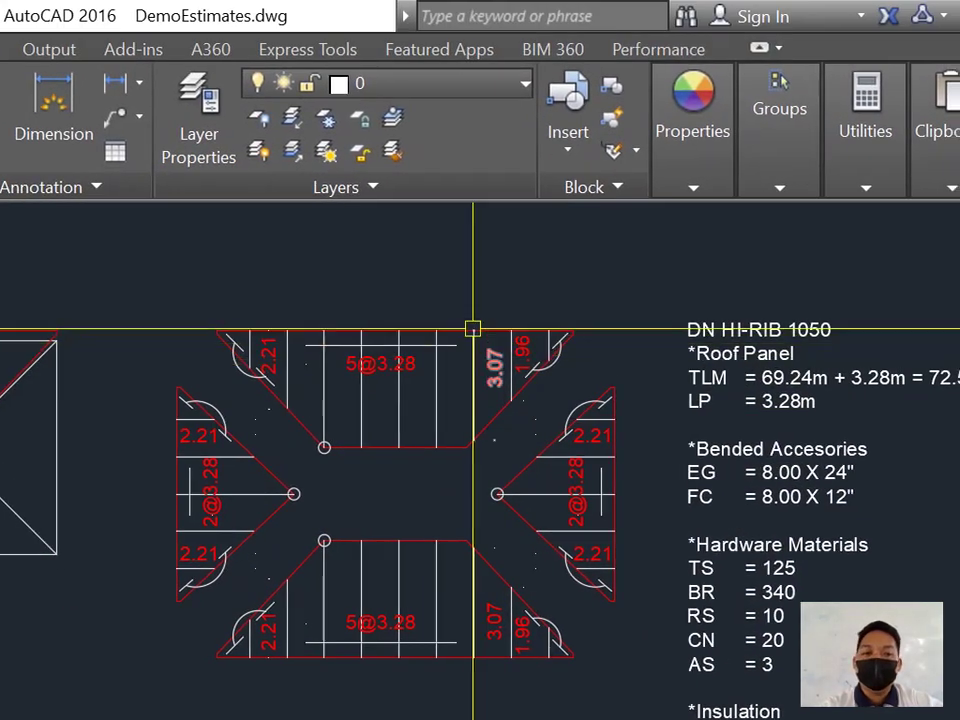
scroll(442, 381, "up", 2)
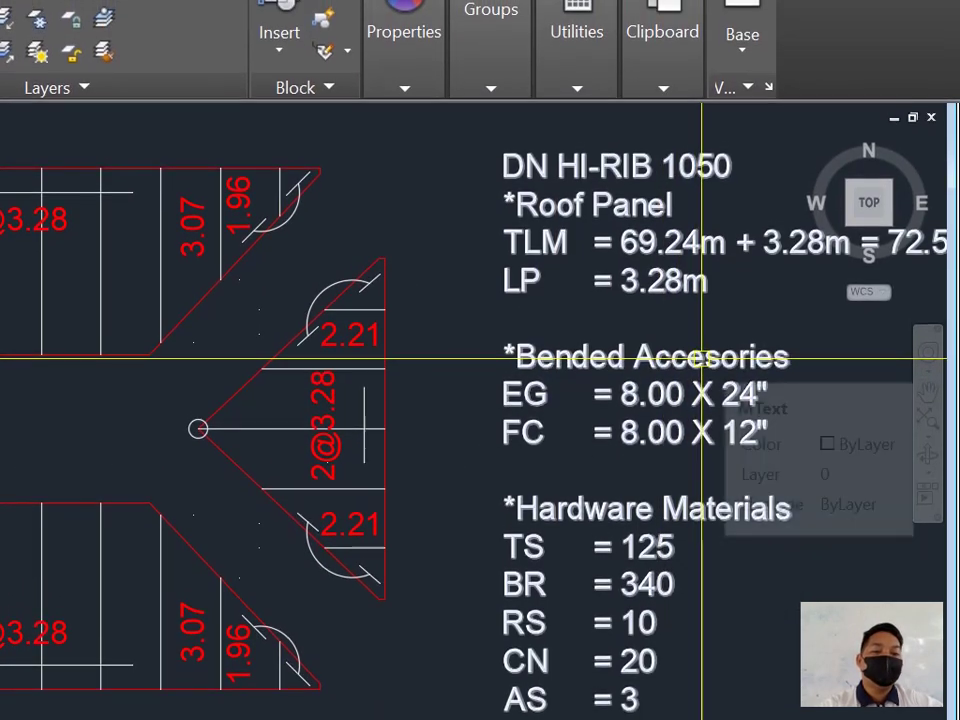
type("DAL")
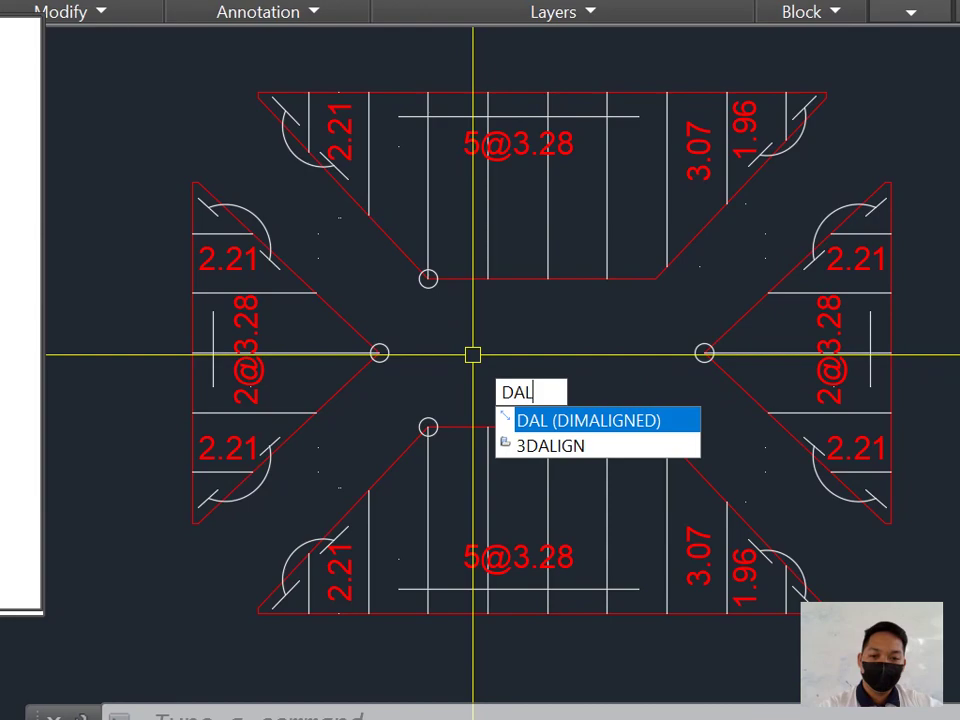
key("Return")
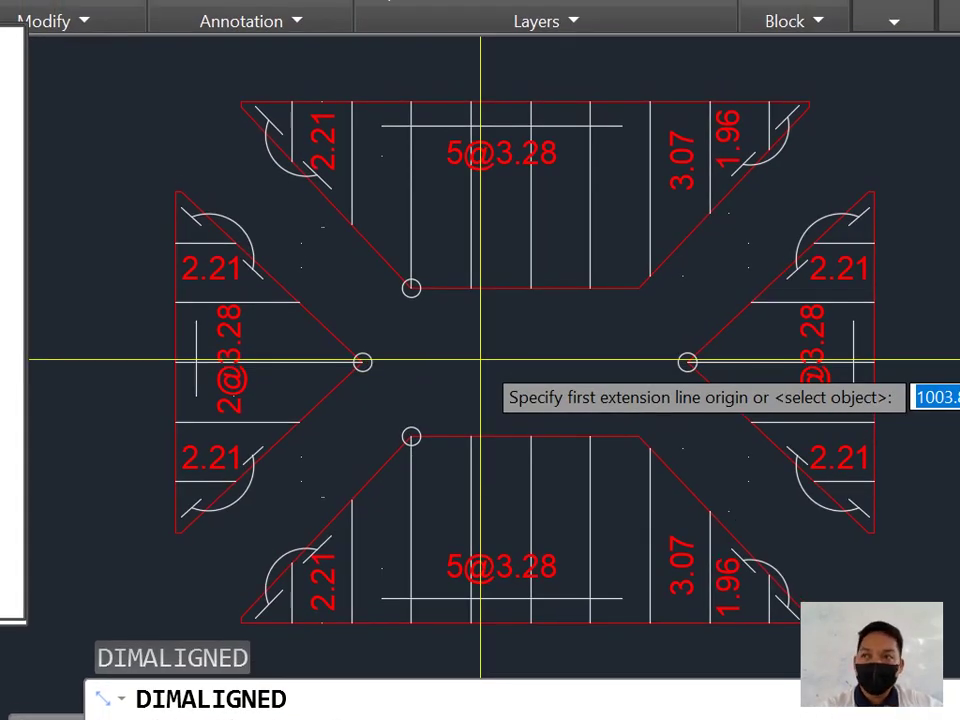
key("Return")
left_click(497, 434)
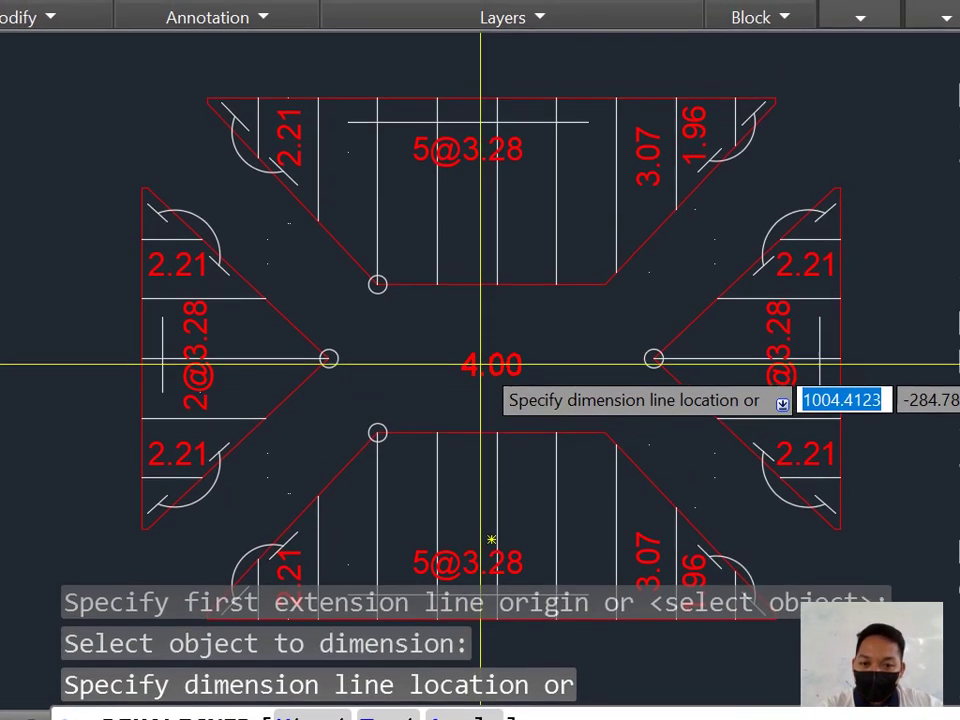
left_click(481, 365)
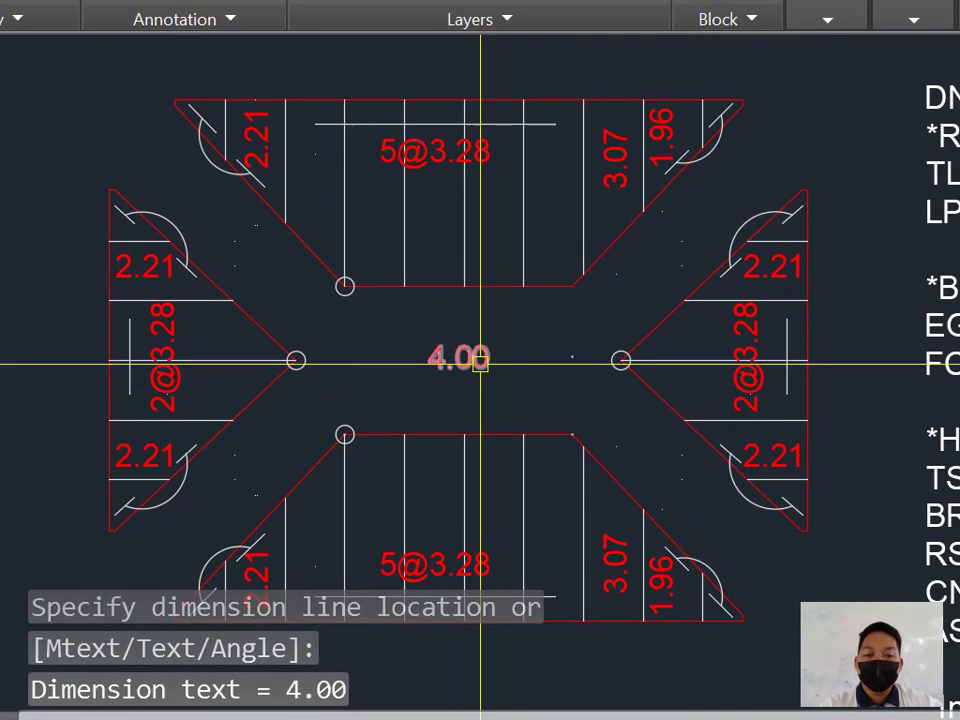
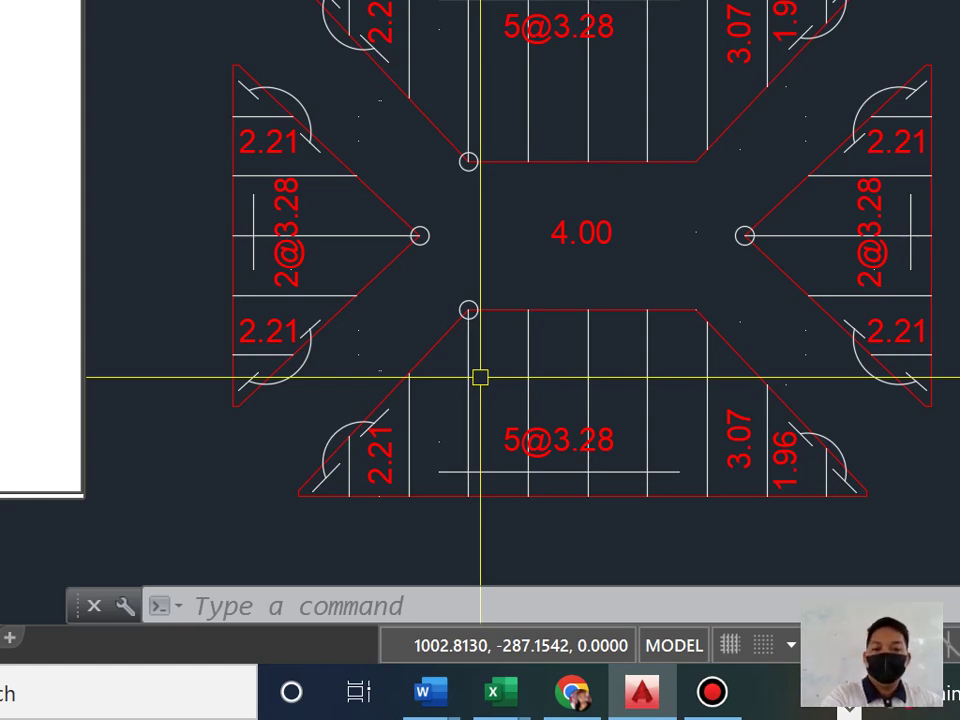
Step: Switch to the Book1 workbook in Excel, move its window aside over the drawing and show the empty rows below the LP value
mouse_move(500, 692)
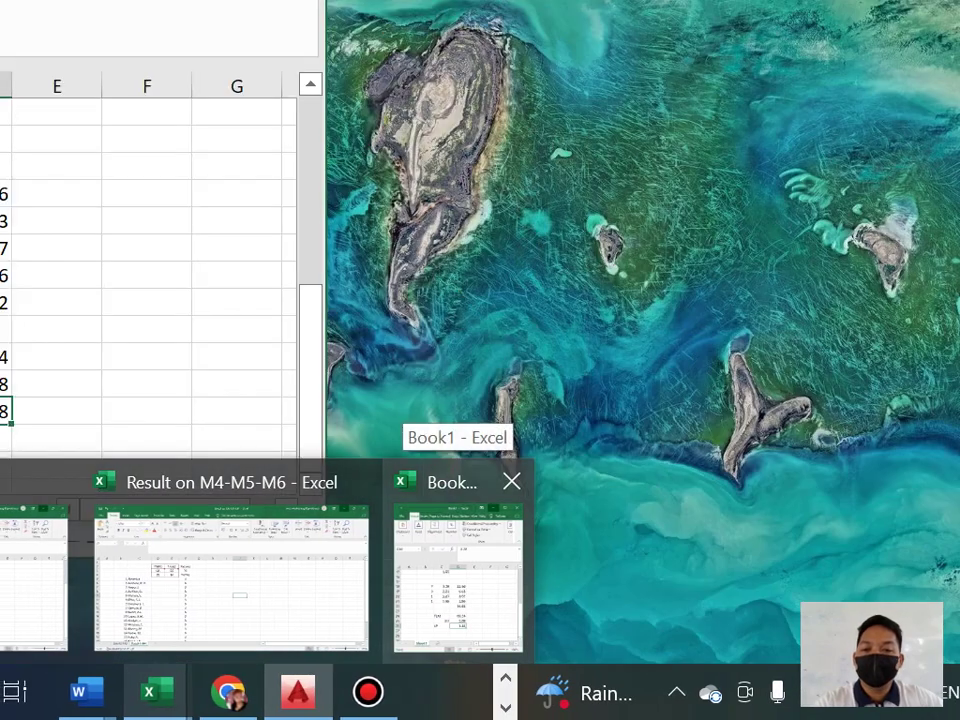
left_click(458, 565)
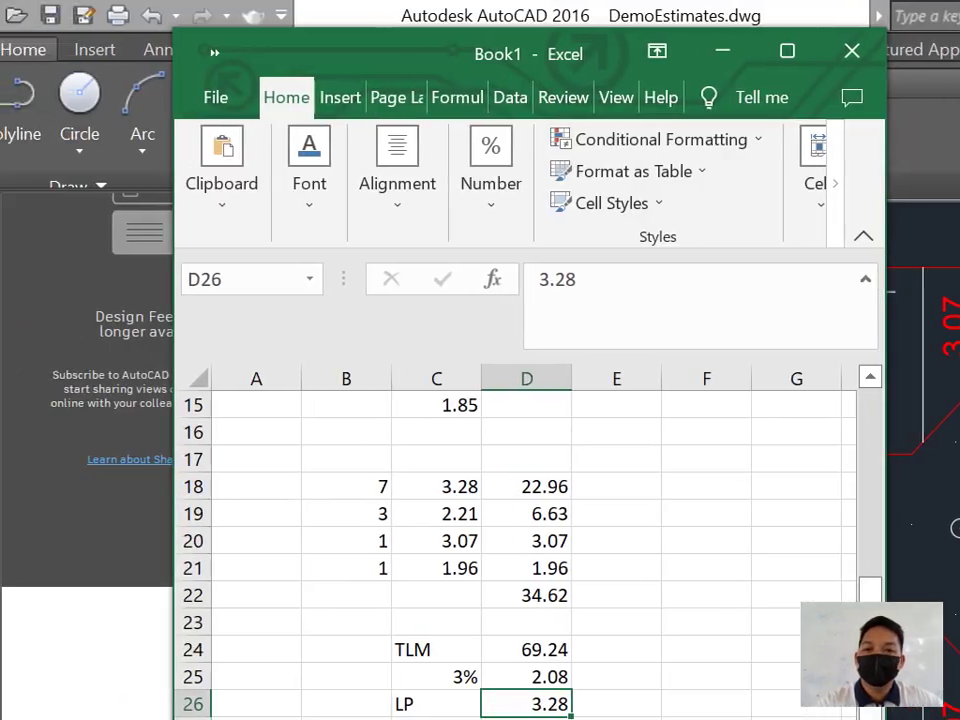
left_click_drag(439, 56, 343, 35)
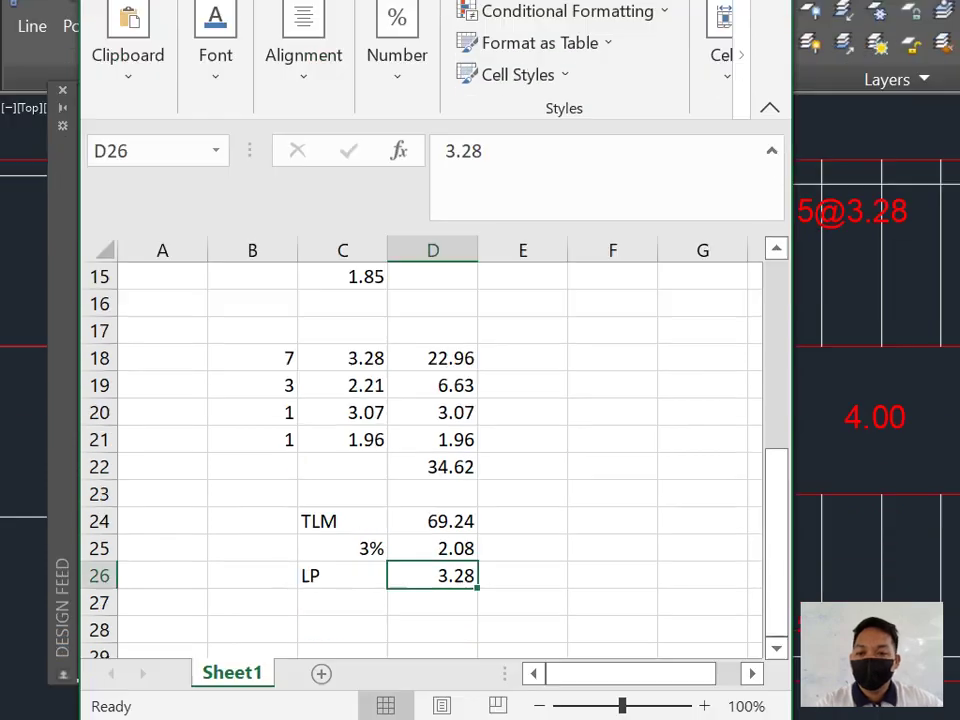
scroll(430, 560, "down", 1)
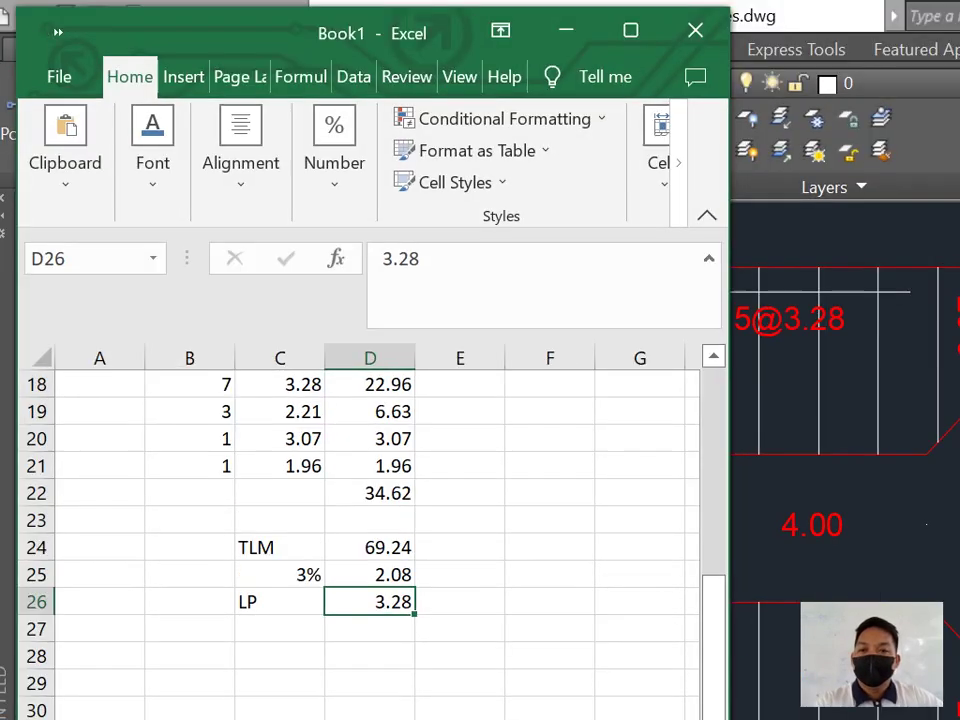
scroll(430, 350, "down", 1)
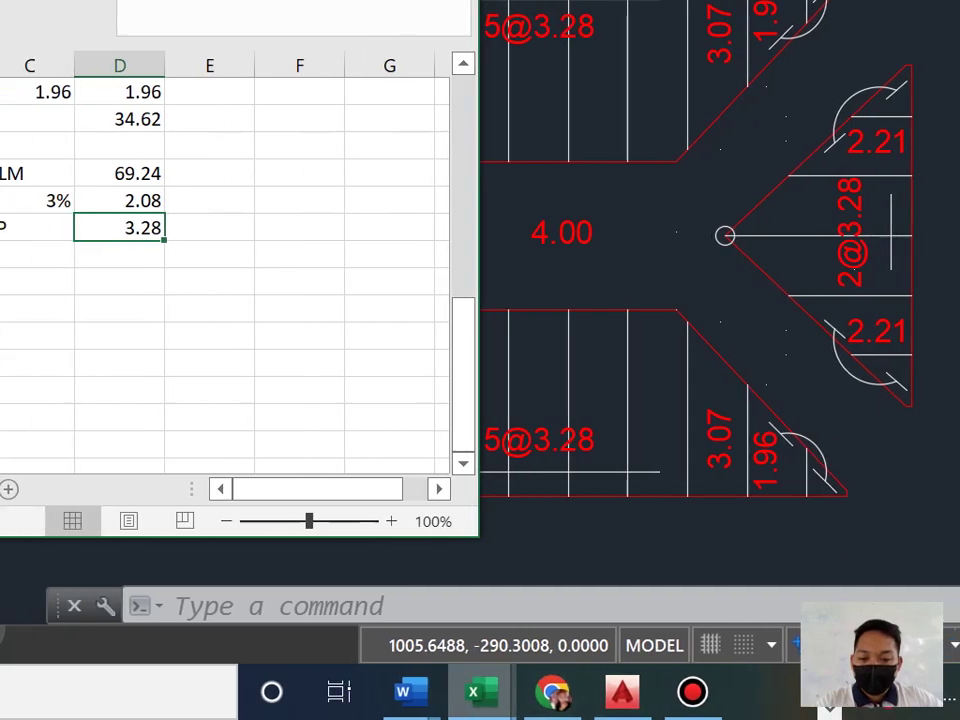
Step: Switch to the 2022 Estimator Formula document in Word and examine the bended accessories formulas, including the one for ridge roll
mouse_move(317, 690)
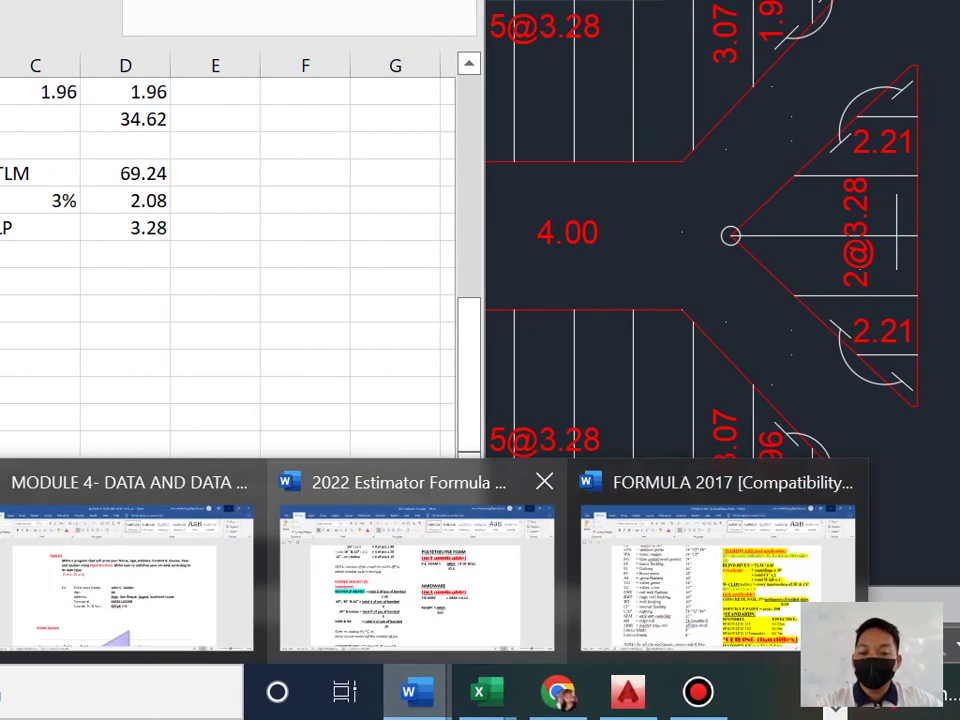
left_click(490, 560)
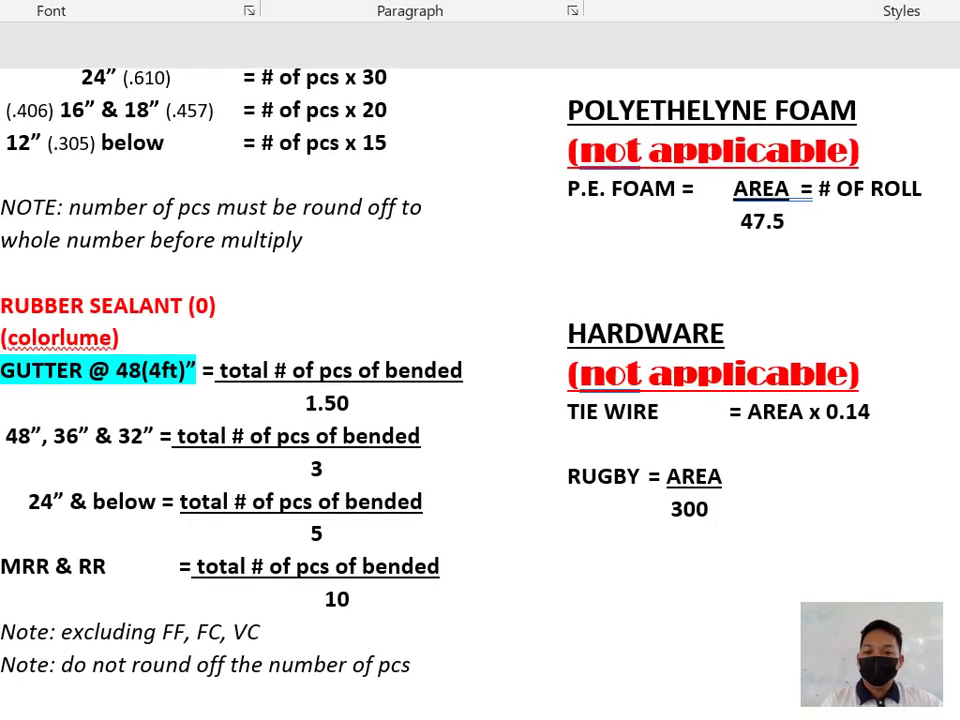
scroll(480, 400, "down", 5, "ctrl")
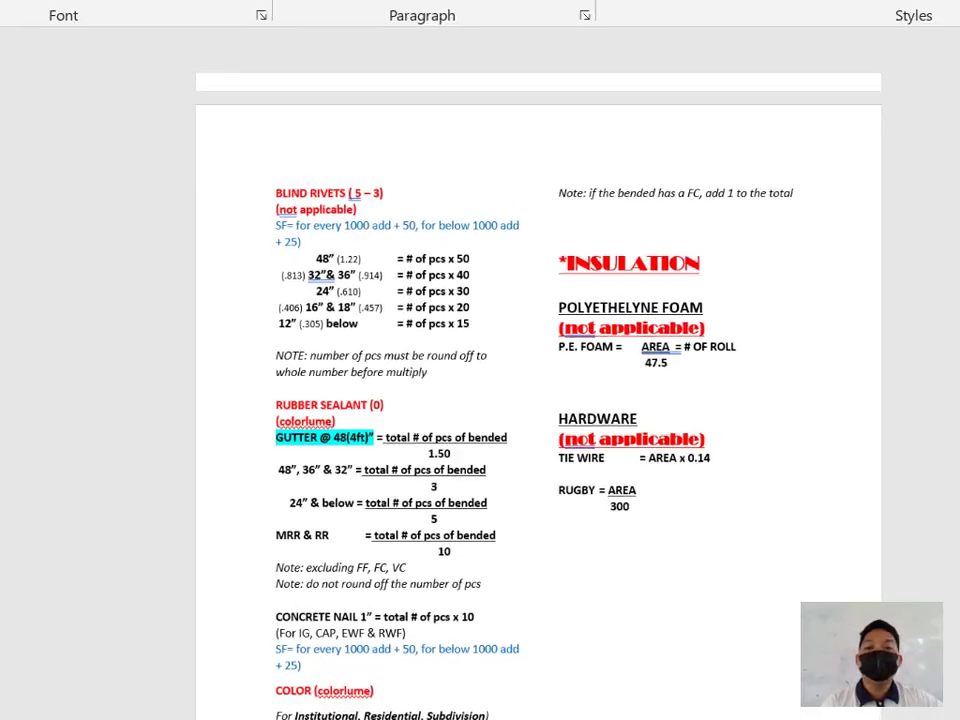
scroll(480, 400, "down", 2, "ctrl")
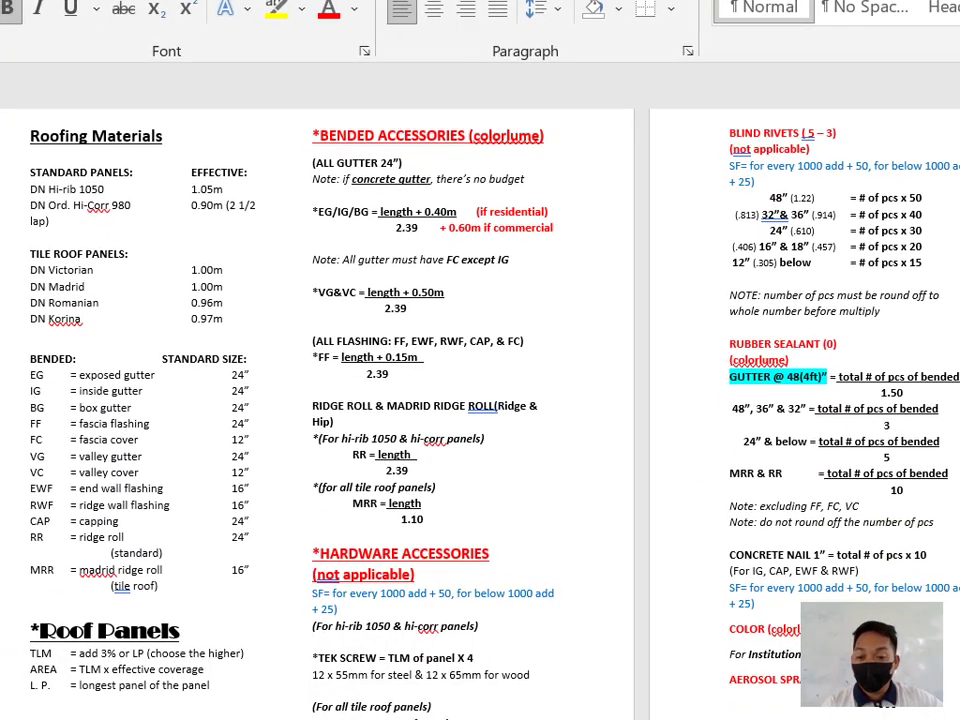
scroll(480, 400, "up", 2, "ctrl")
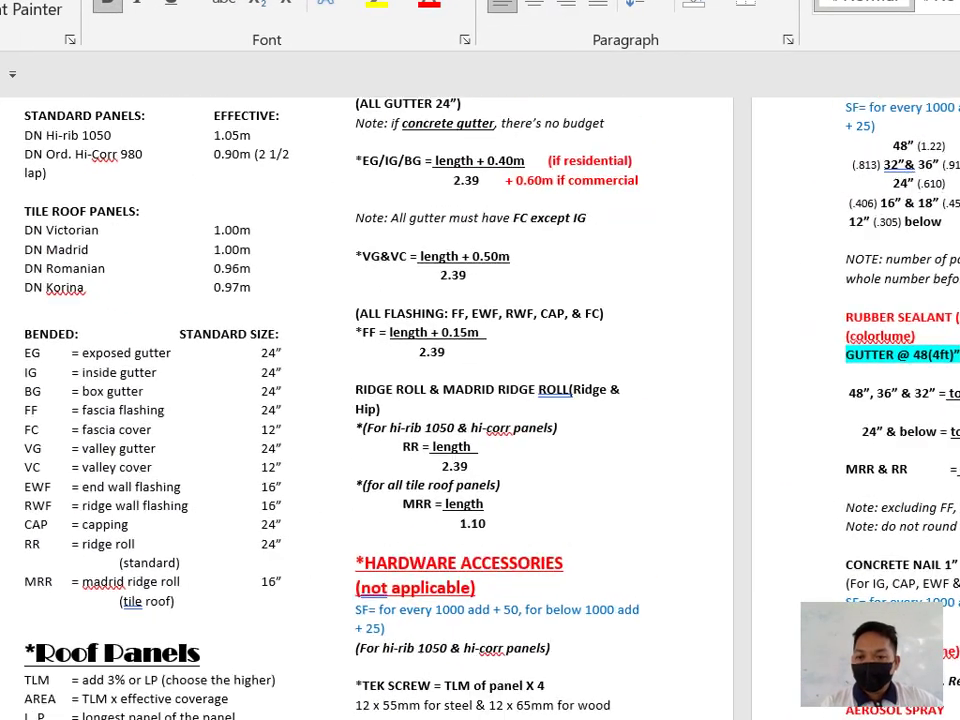
scroll(480, 400, "down", 2, "ctrl")
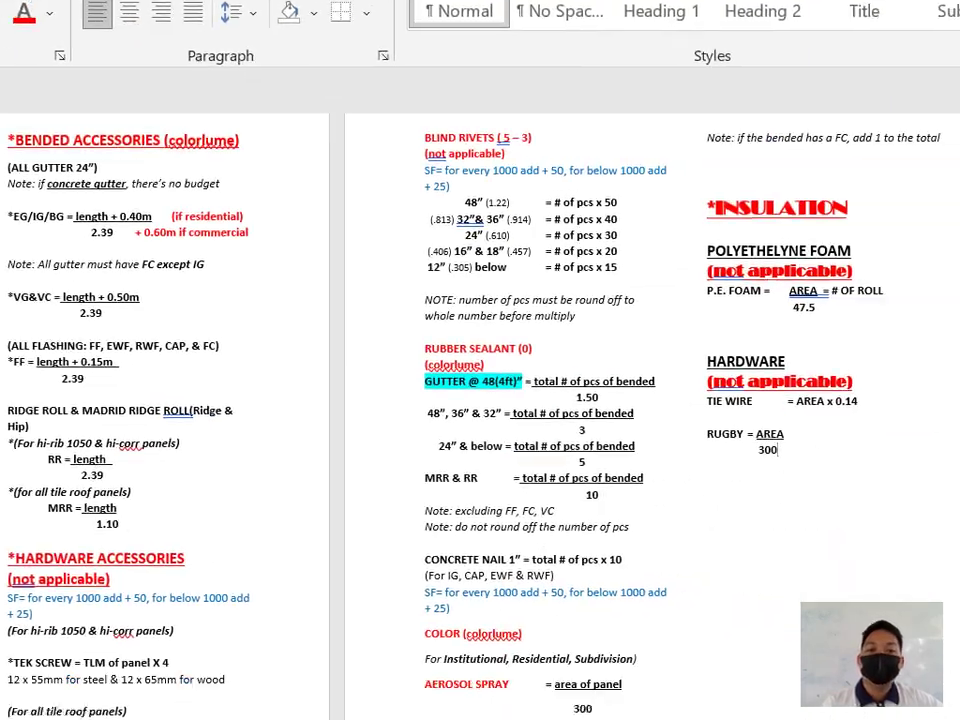
scroll(480, 400, "up", 1, "ctrl")
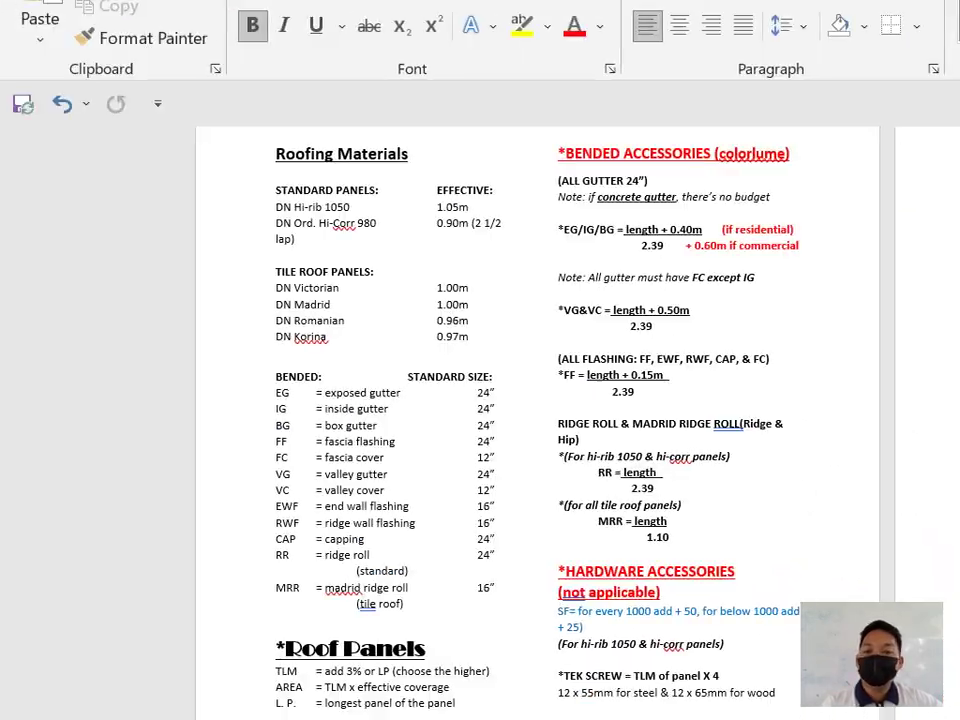
scroll(480, 400, "up", 5, "ctrl")
scroll(480, 400, "up", 8)
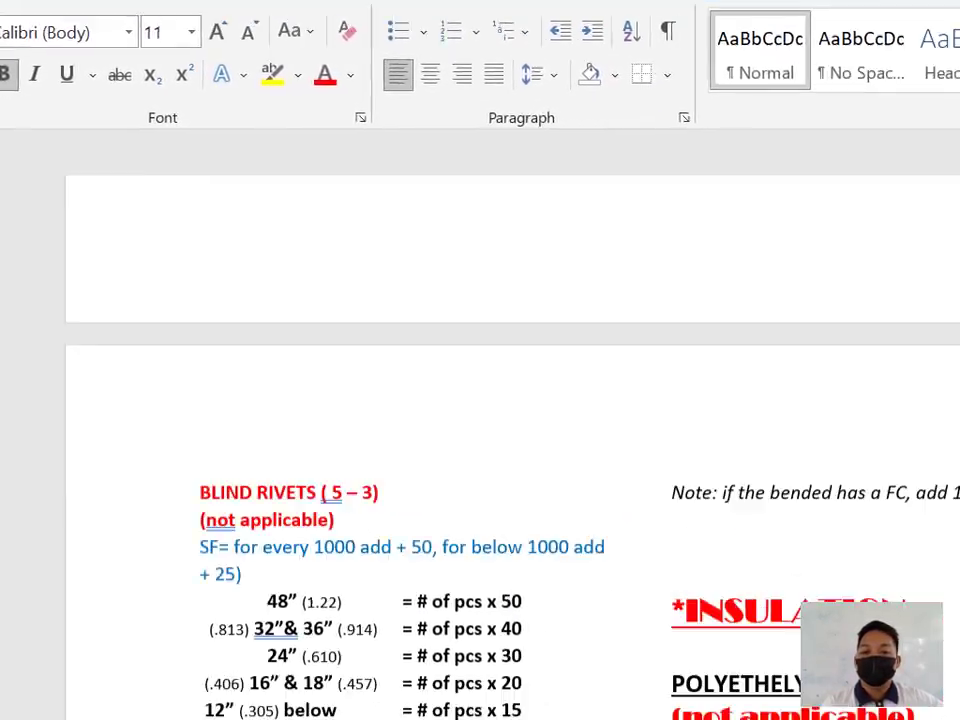
scroll(480, 400, "up", 15)
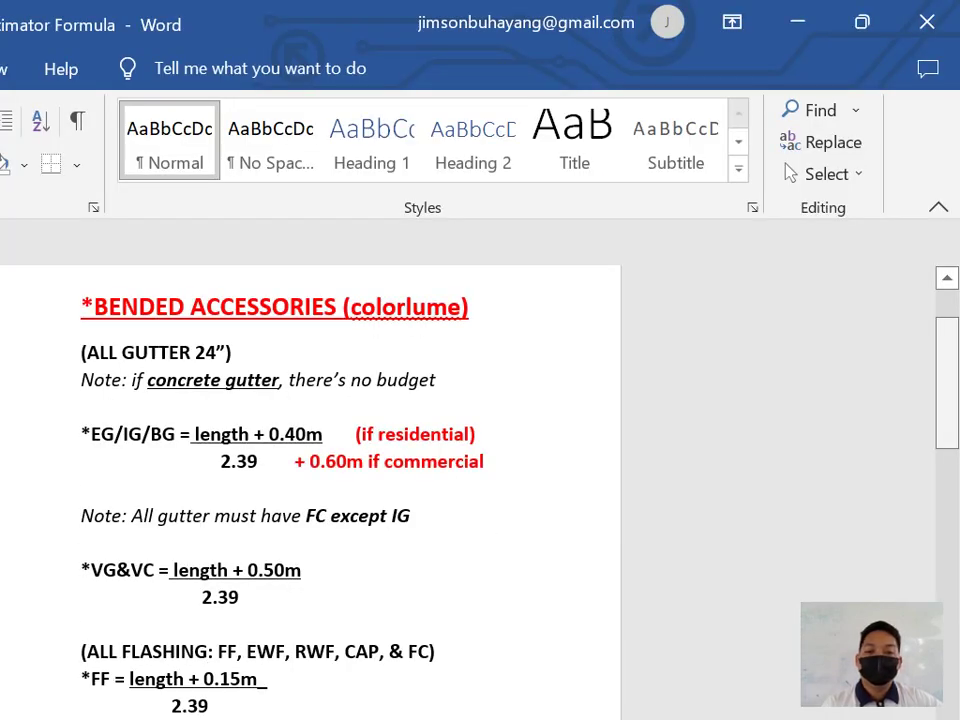
left_click_drag(947, 345, 947, 460)
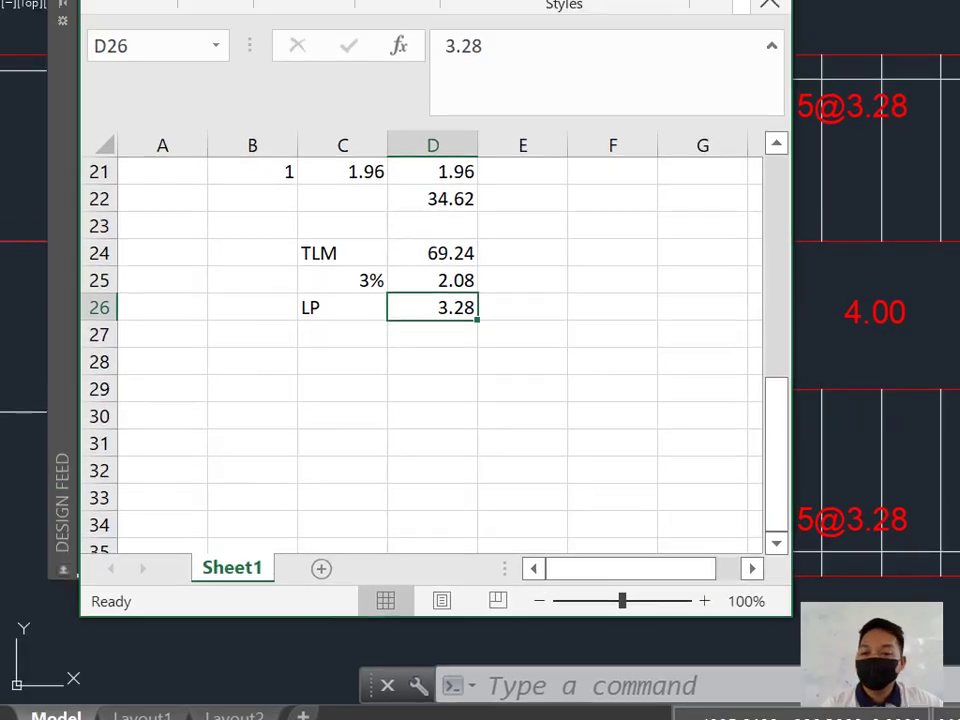
Step: Return to the Book1 workbook and enter 4 in C28 and 2.39 in D28
left_click(388, 324)
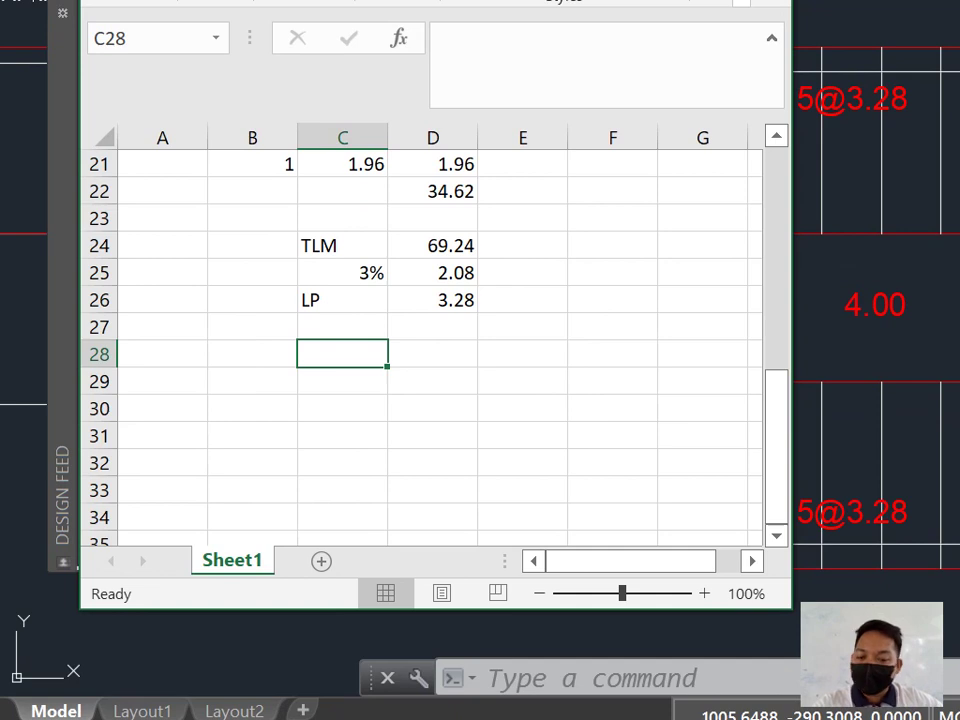
type("4")
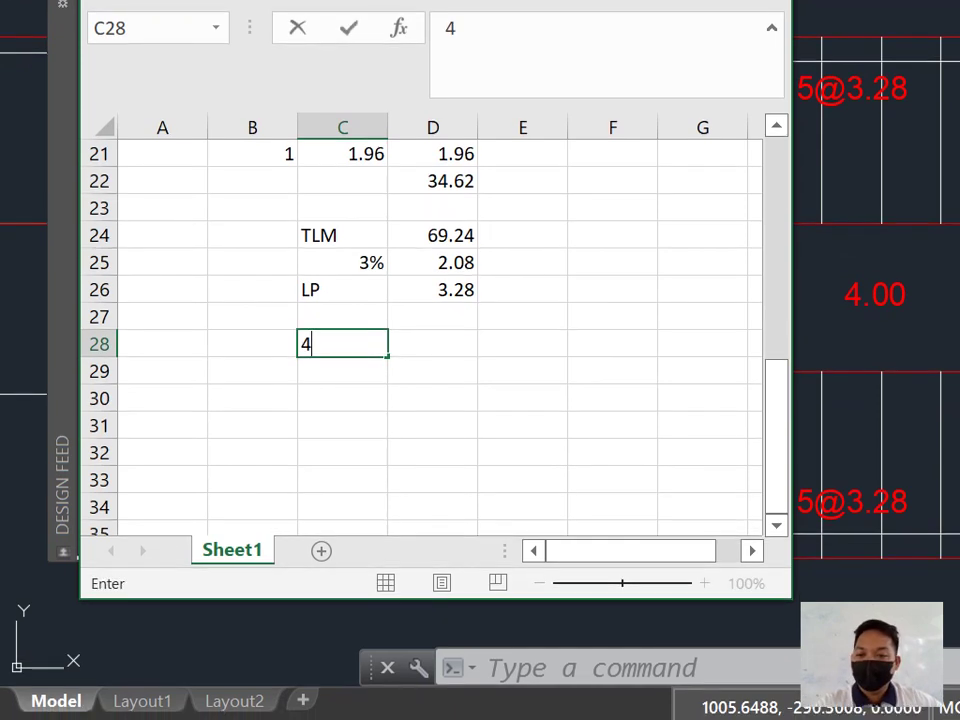
left_click(432, 408)
left_click(432, 354)
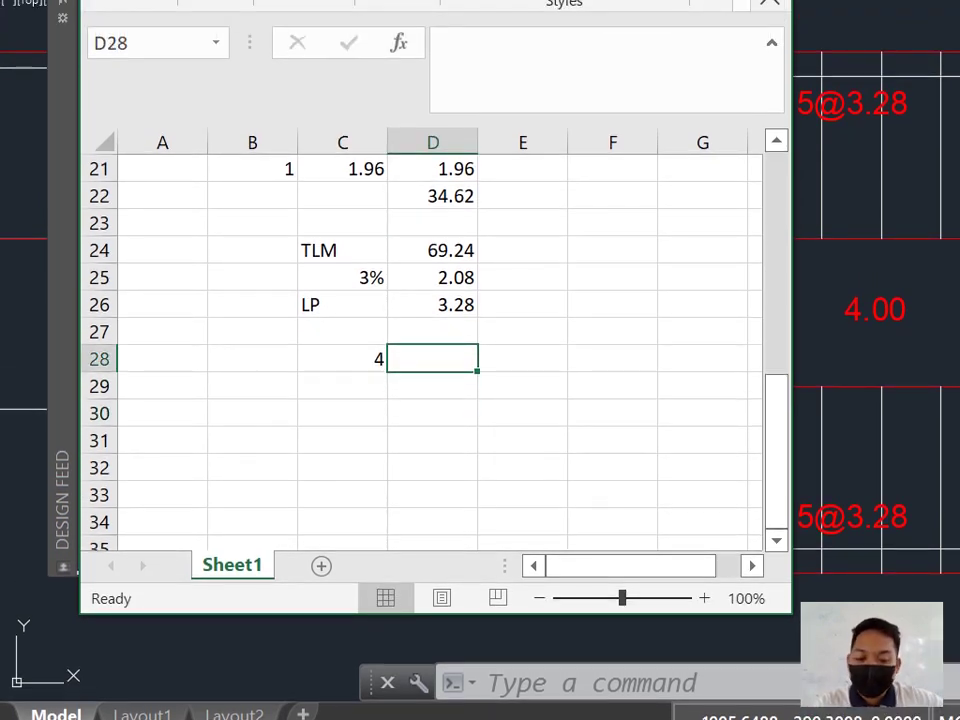
type("2.3")
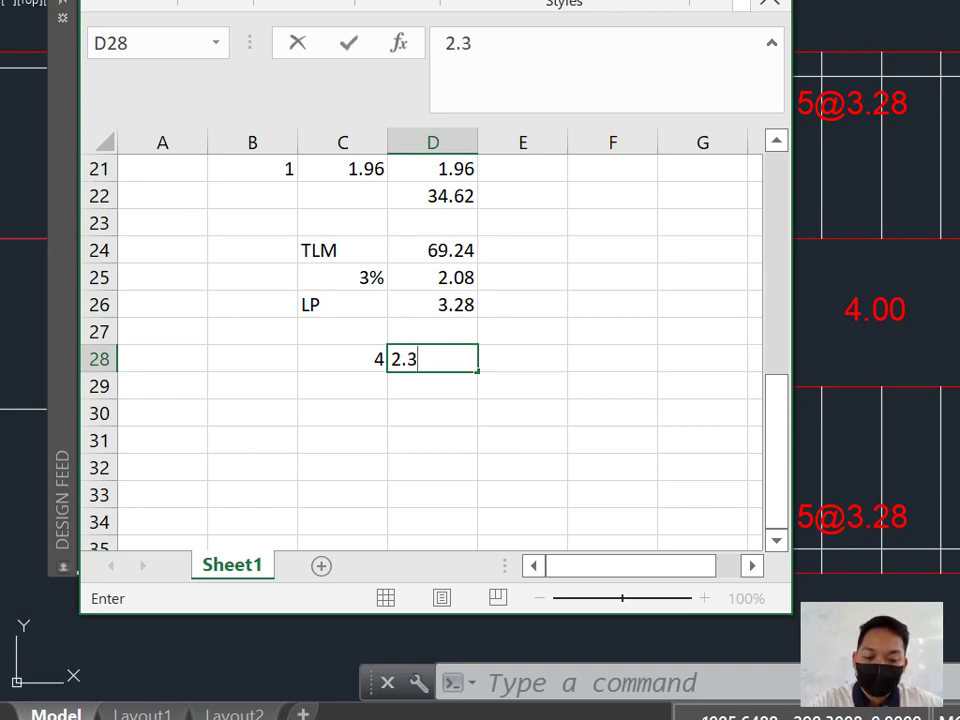
type("9")
left_click(432, 440)
Step: Calculate the number of pieces in E28 with the formula =C28/D28
left_click(522, 358)
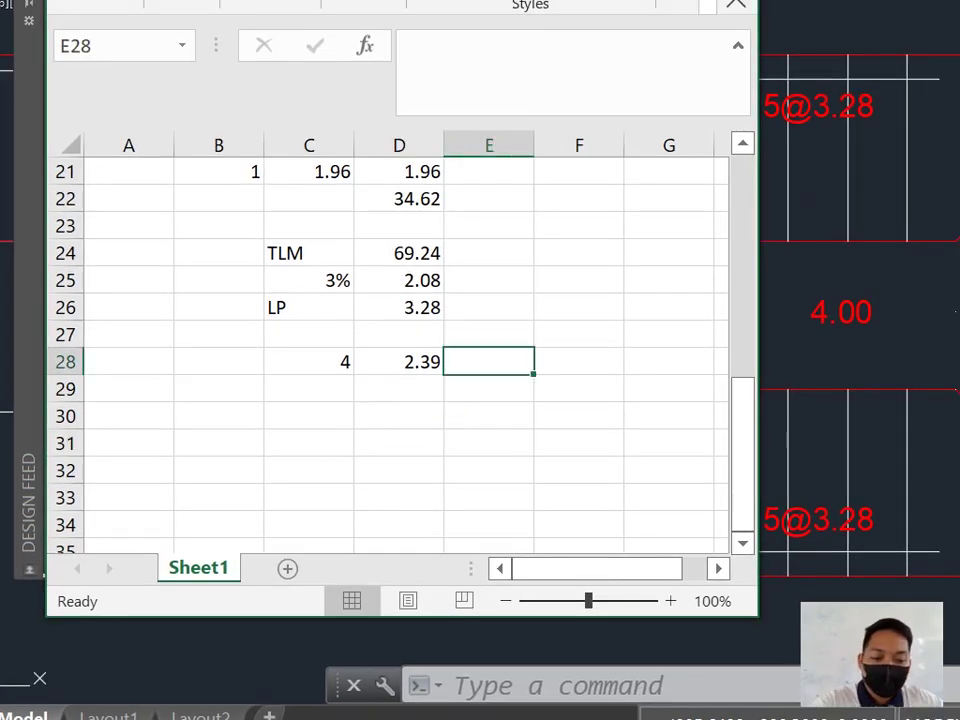
type("=")
left_click(309, 361)
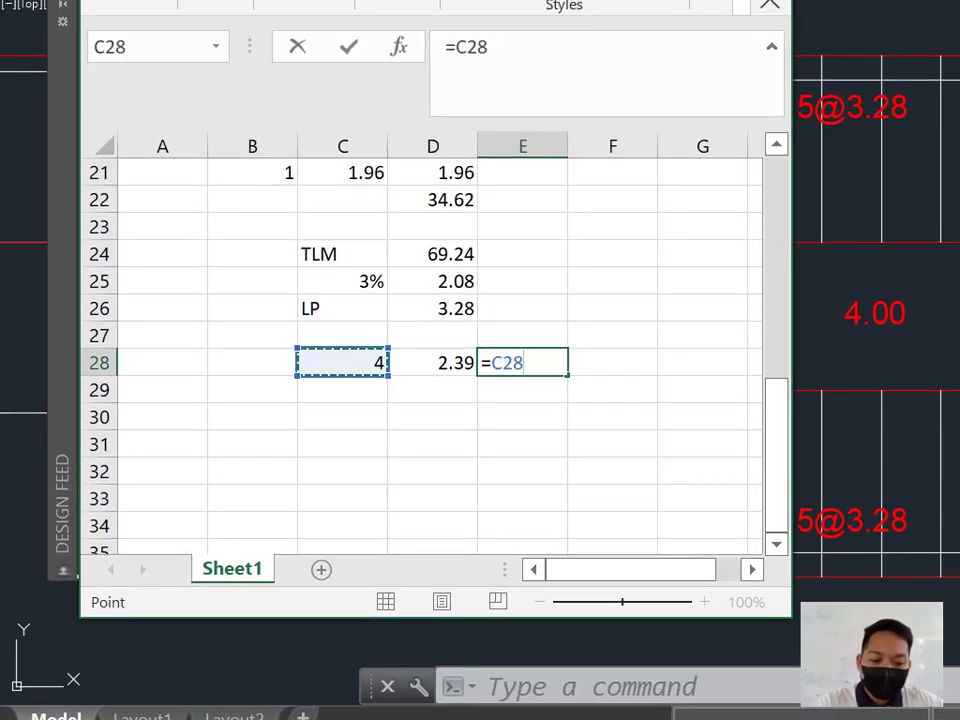
type("/")
left_click(432, 362)
key("Return")
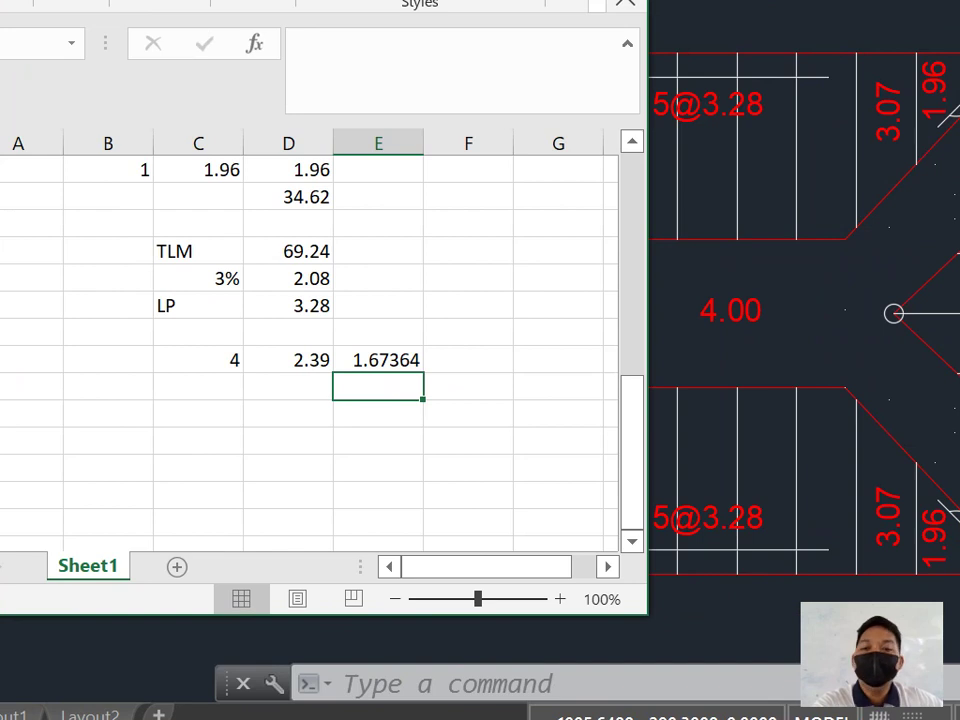
Step: Widen the Book1 window to show the columns through M and select the empty cell I23
left_click(468, 360)
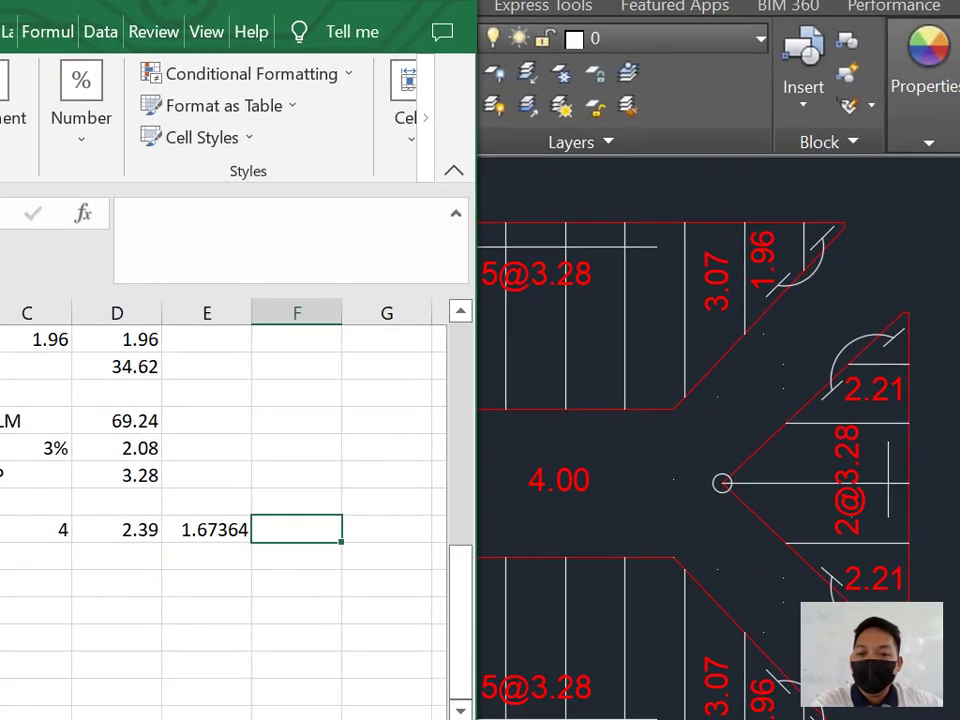
left_click_drag(476, 350, 959, 360)
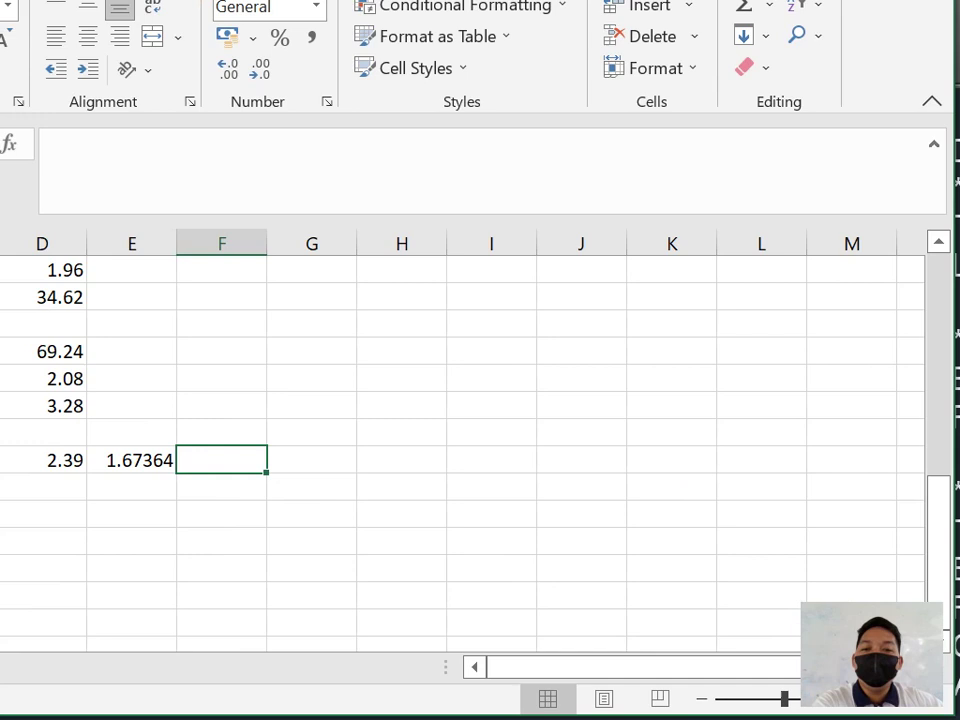
left_click(491, 351)
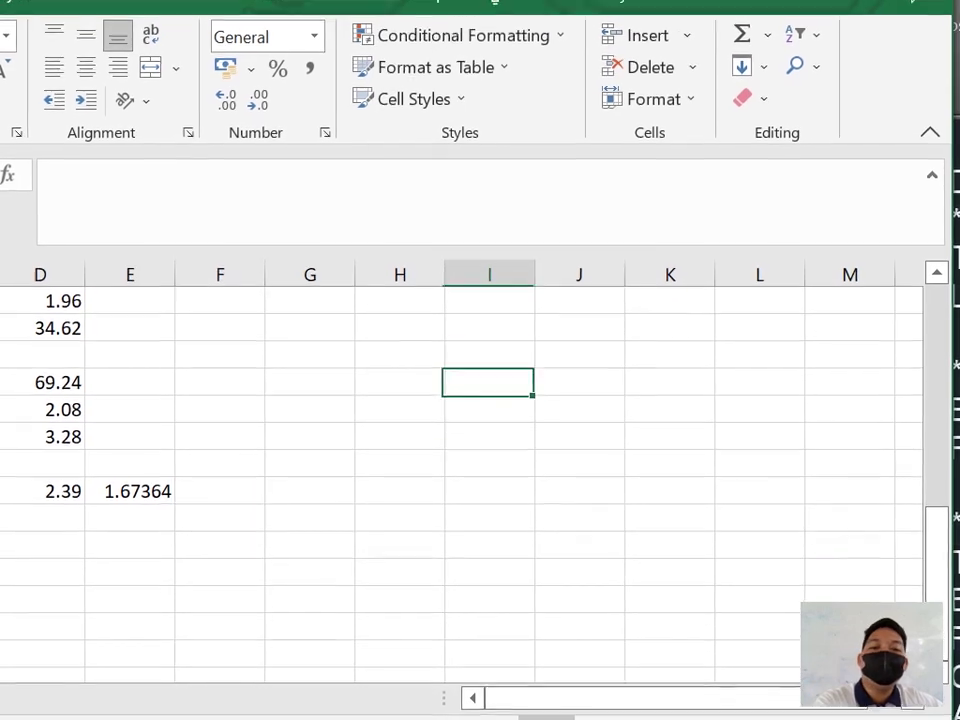
left_click_drag(491, 351, 491, 324)
left_click(491, 324)
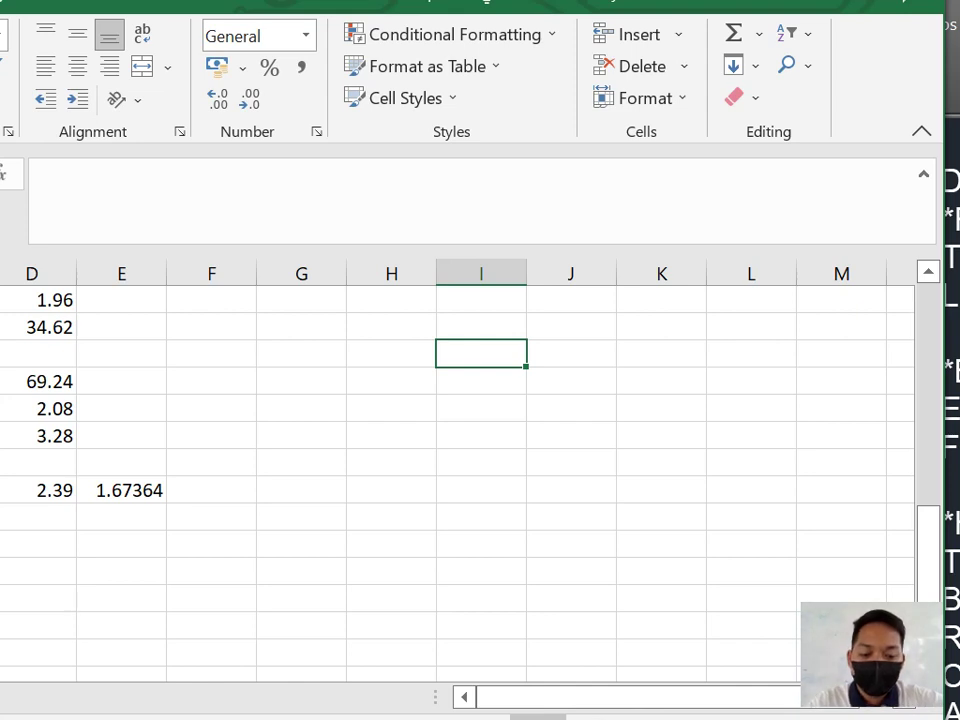
Step: Enter the range 0.1-0.25 as text in cell I23
type("01")
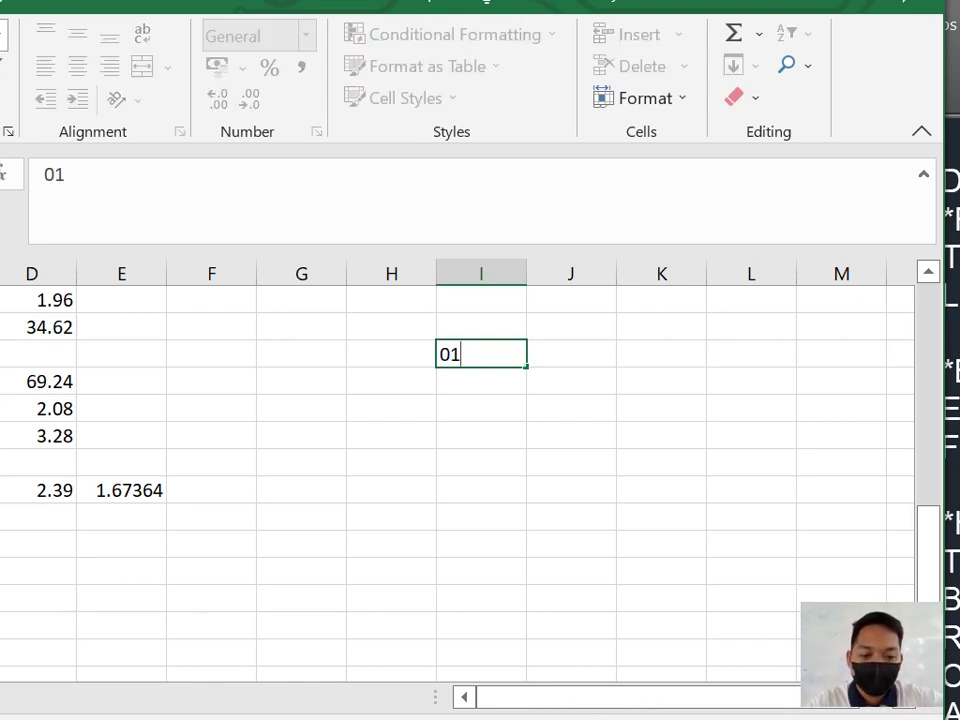
key("BackSpace")
key("BackSpace")
type("0.1")
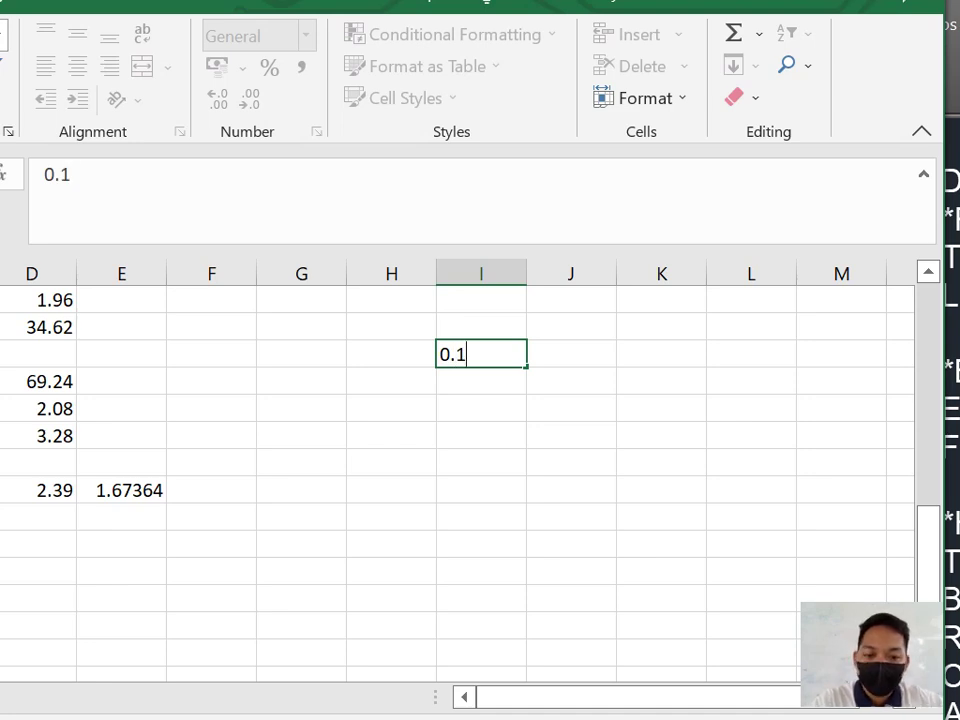
type("-0.25")
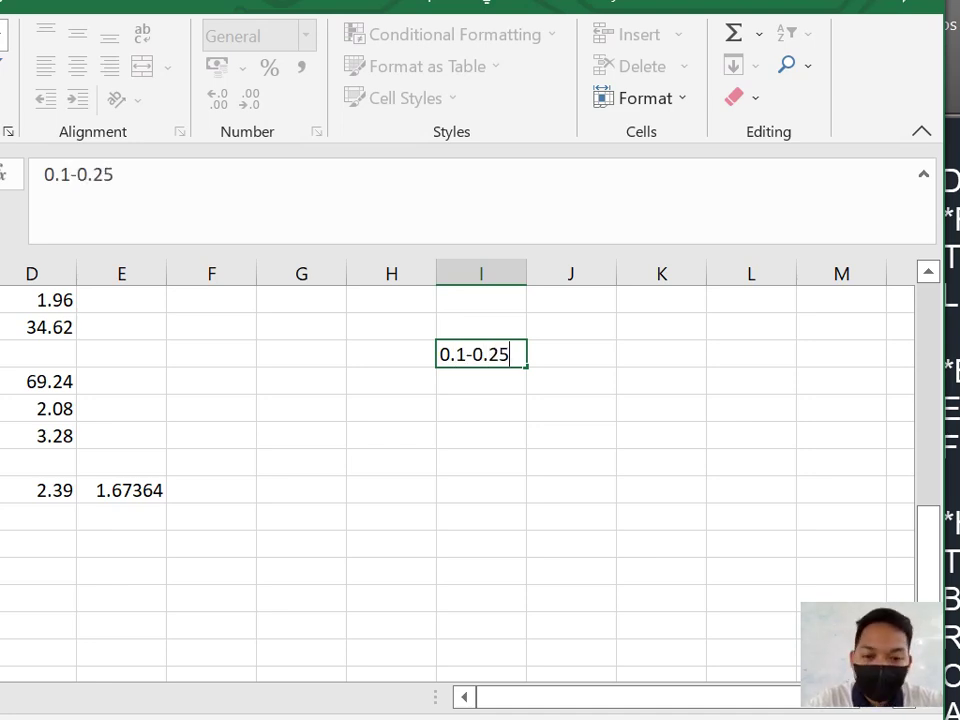
key("Return")
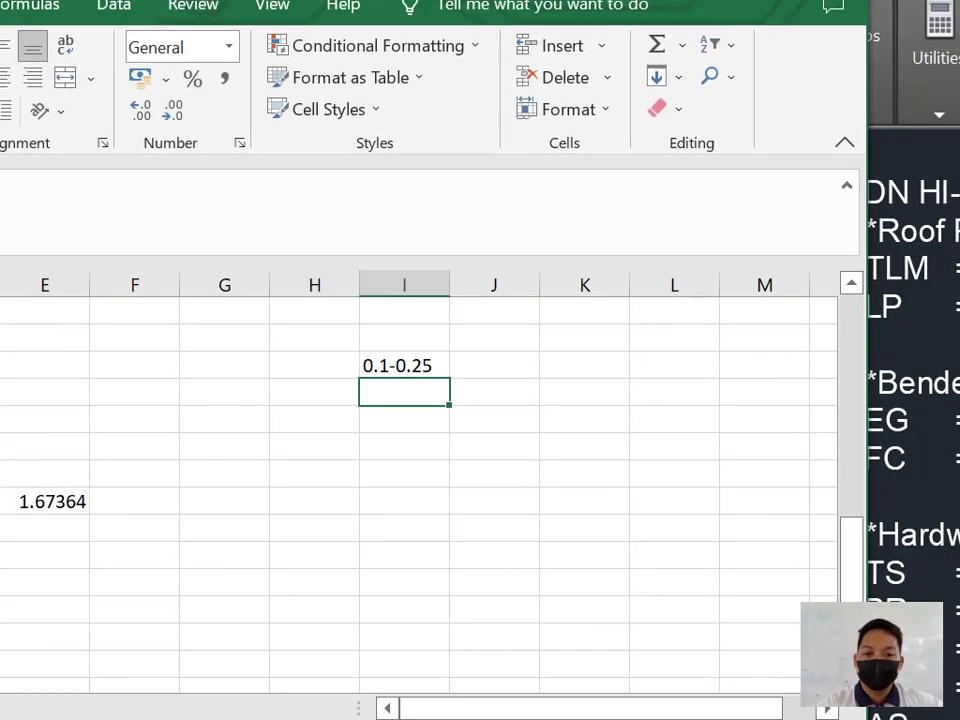
left_click(494, 365)
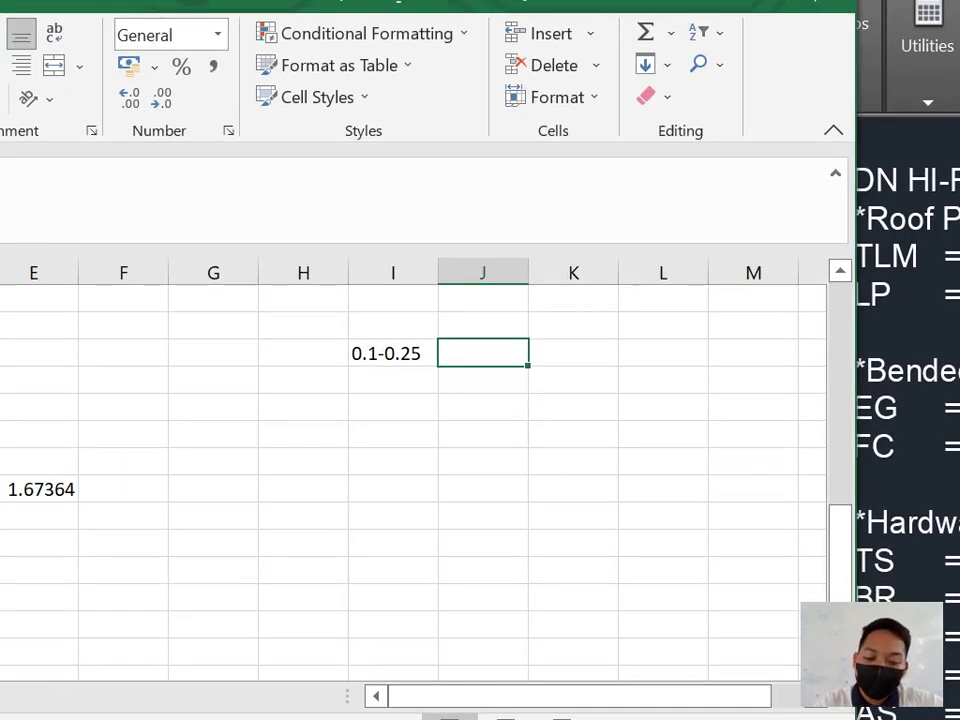
type("1/")
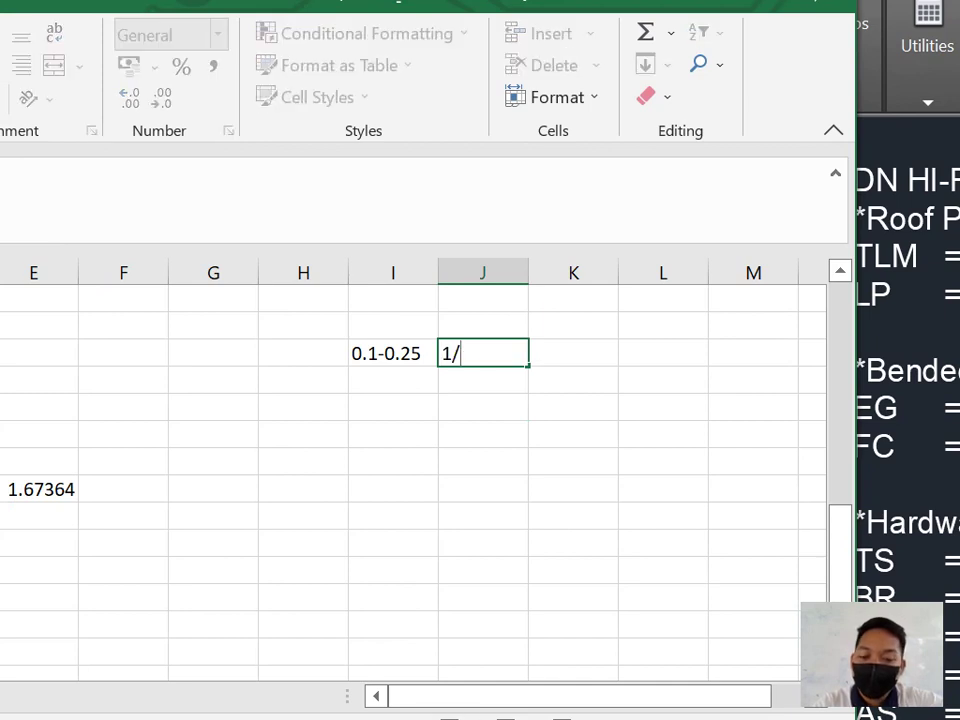
type("4")
key("Return")
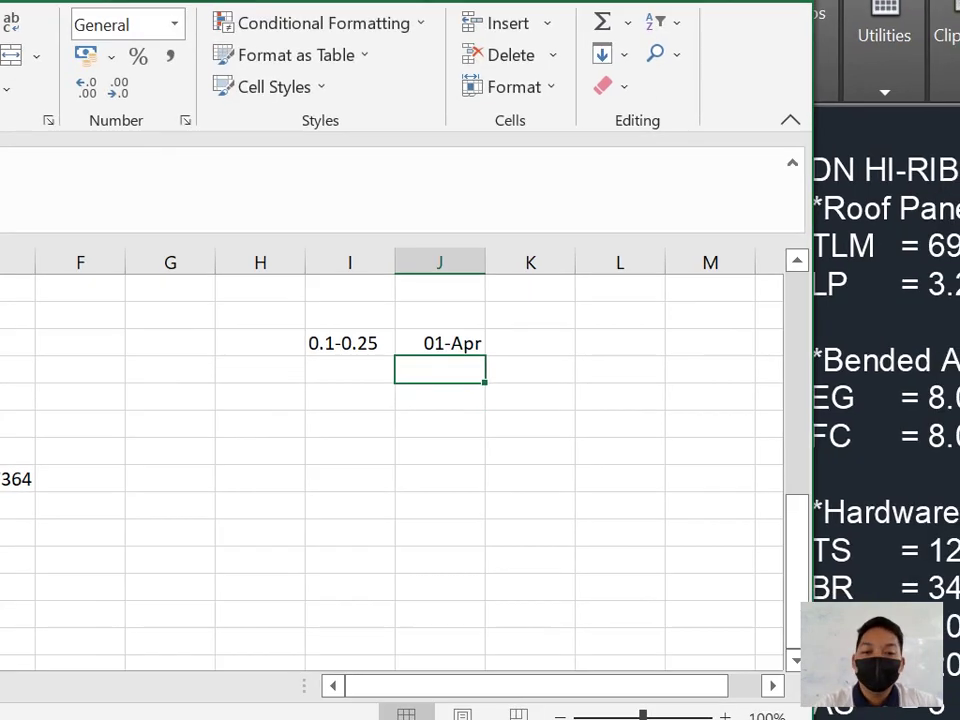
key("Up")
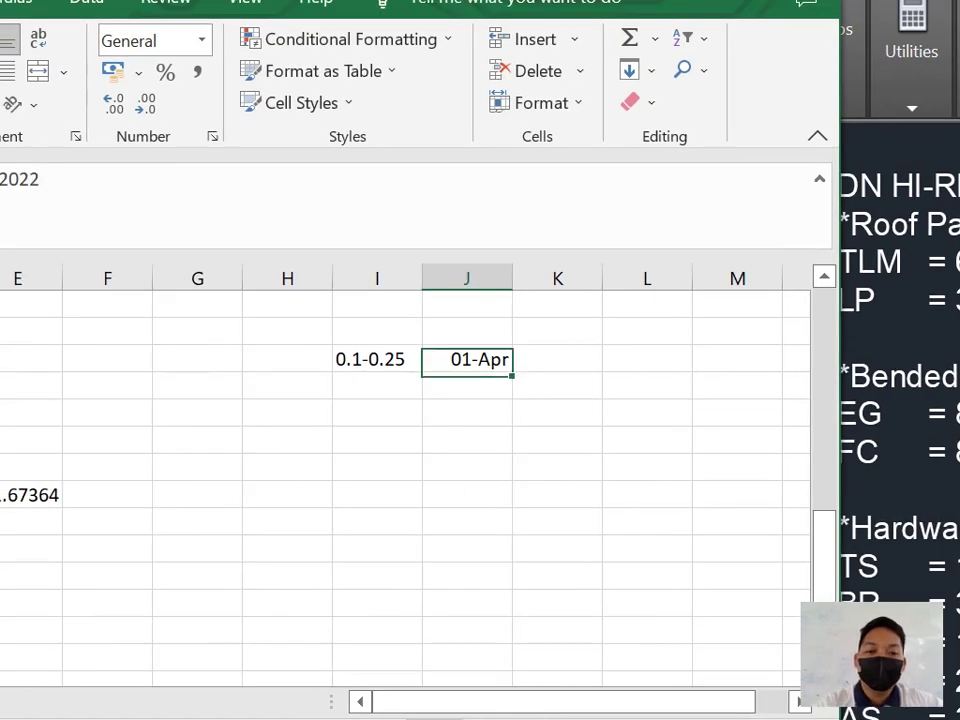
key("Delete")
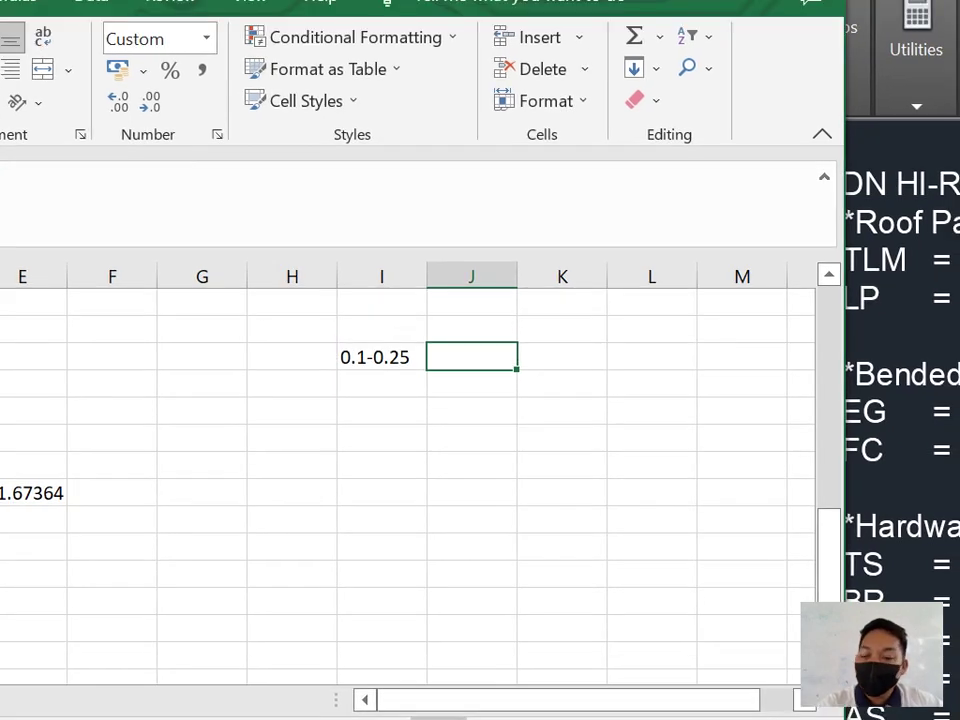
Step: Enter the values 0.25, 0.5, 0.75 and 1 down cells J23 to J26
type("0.25")
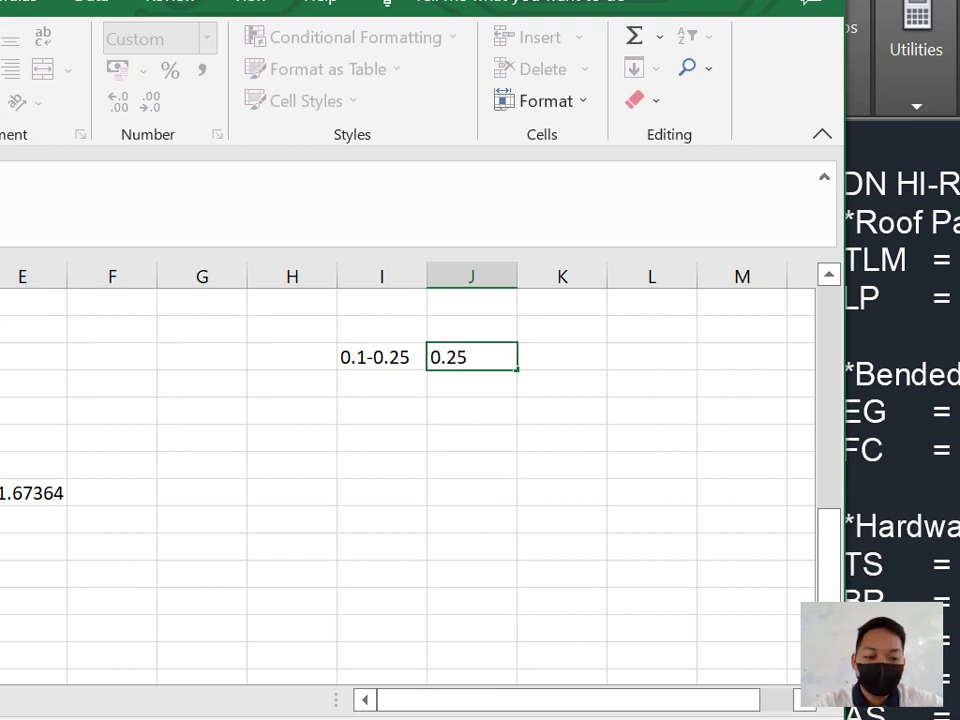
key("Return")
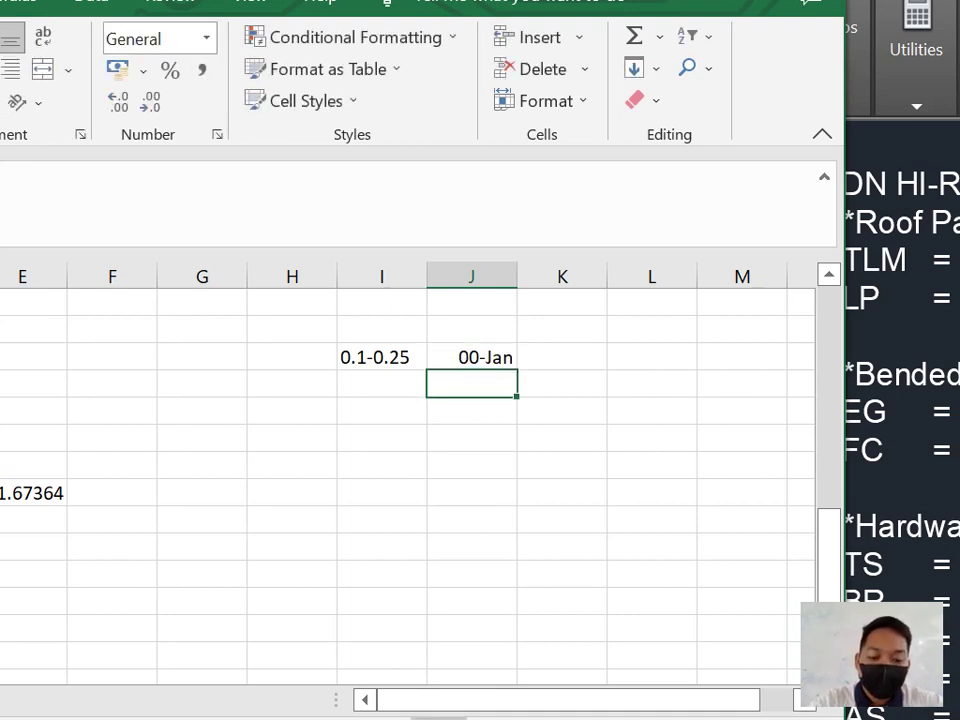
type("0.5")
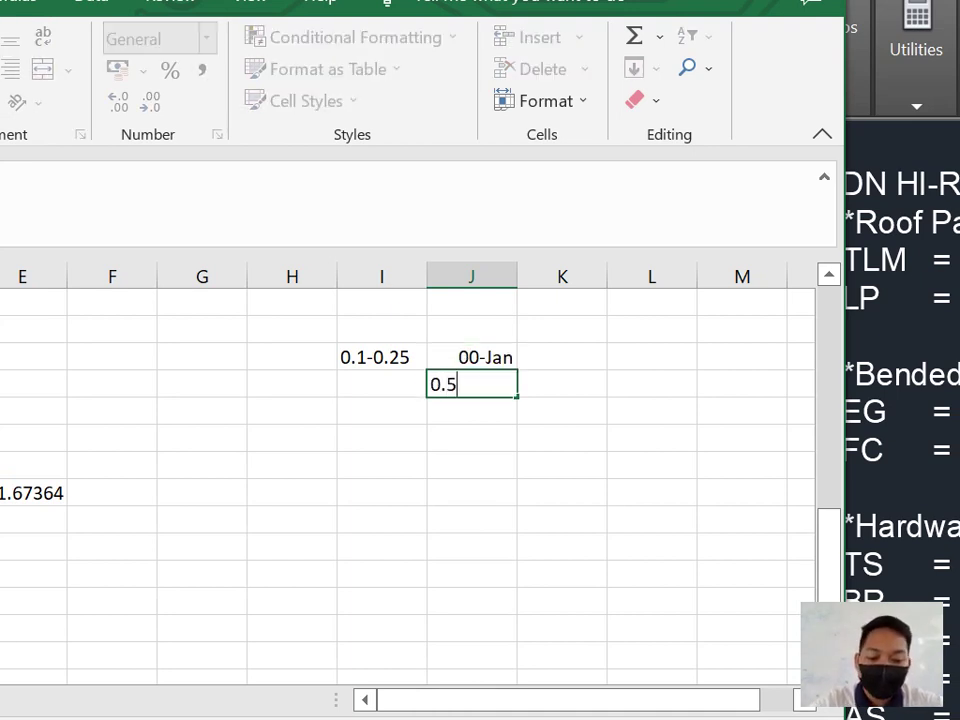
key("Return")
type("0.75")
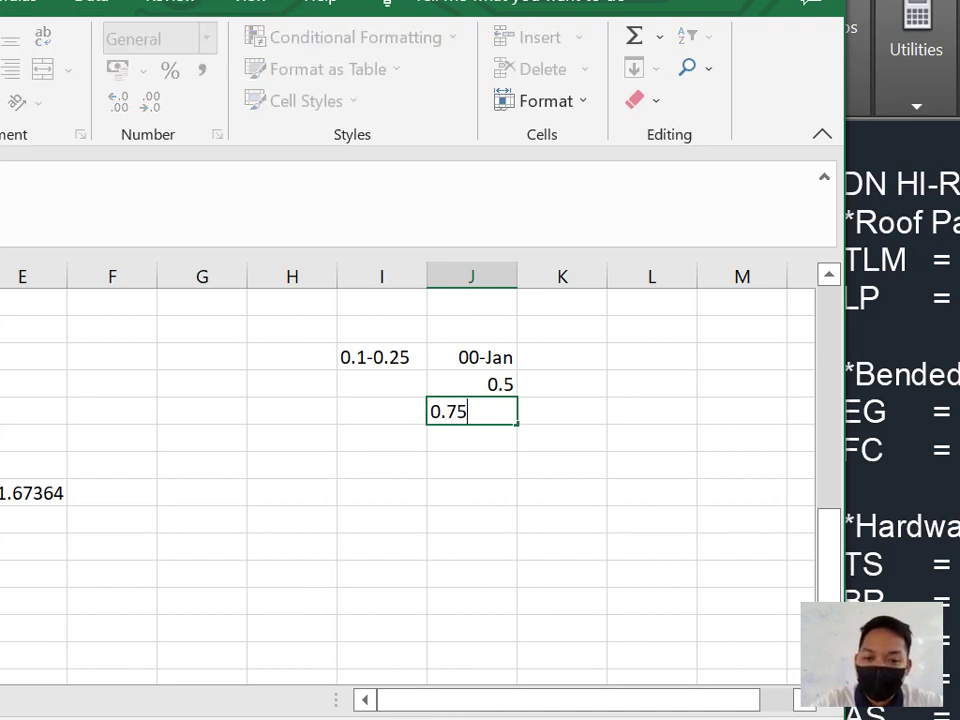
key("Return")
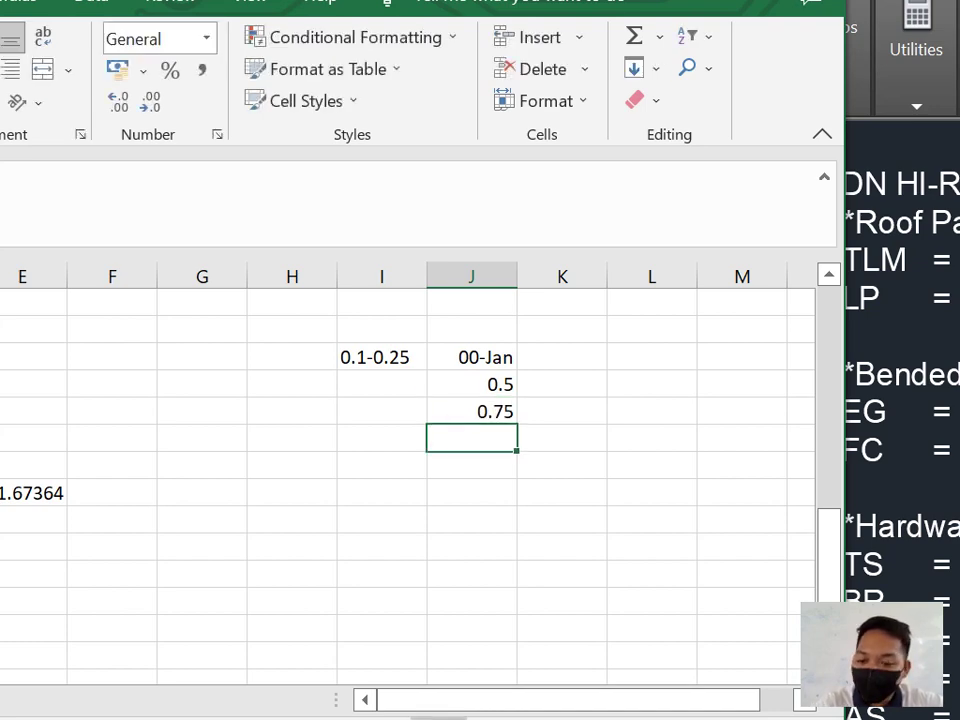
type("1")
key("Return")
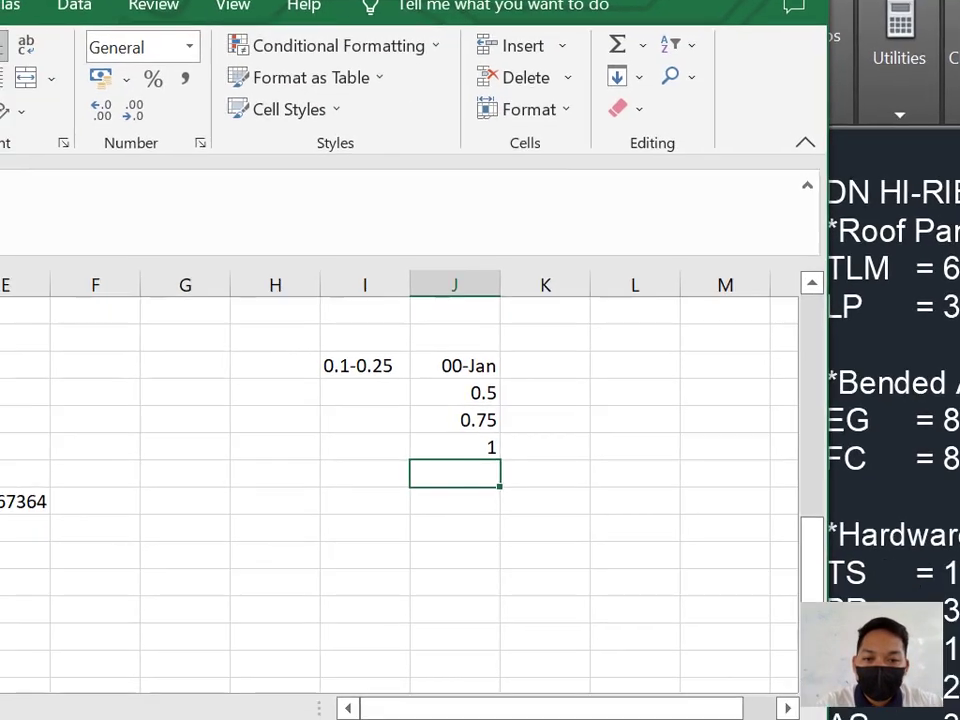
Step: Re-enter 0.25 in J23 and change that cell's number format to General
left_click(455, 366)
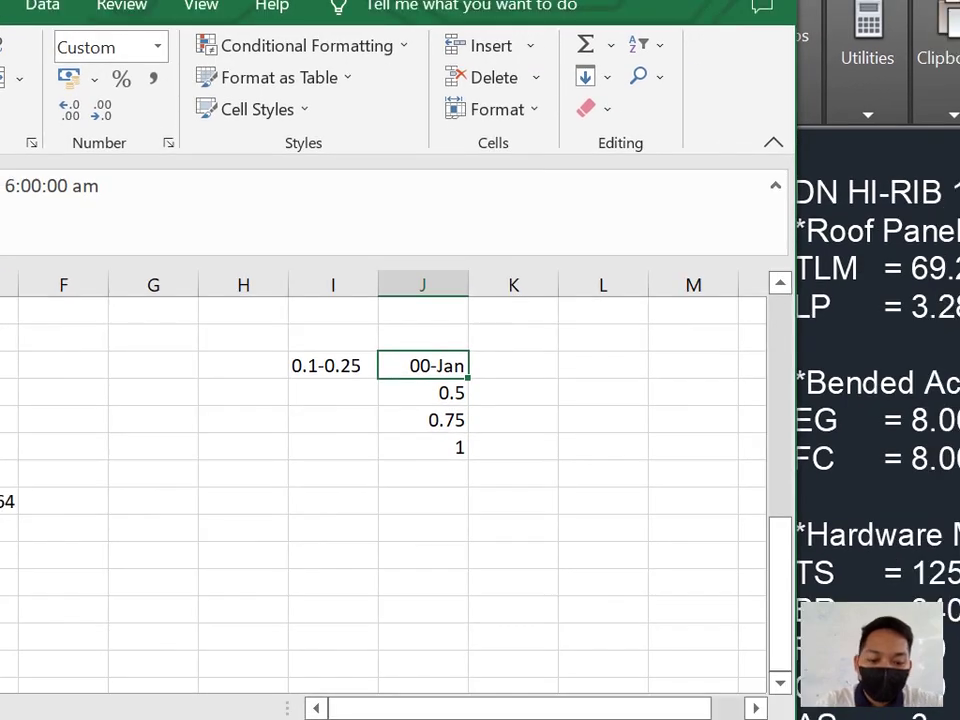
type("0.25")
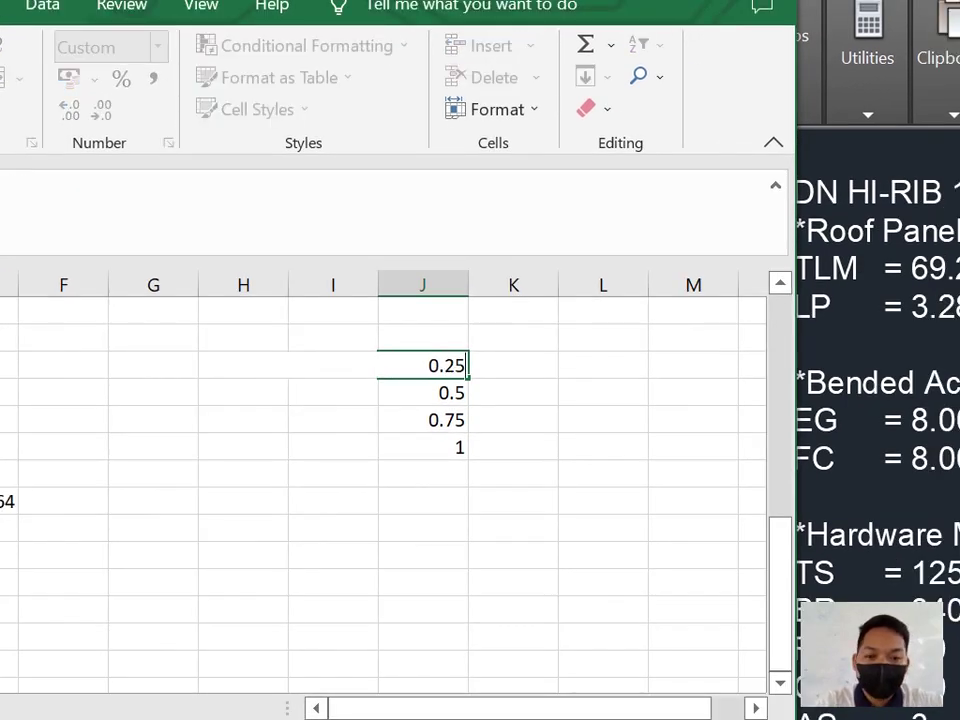
key("Return")
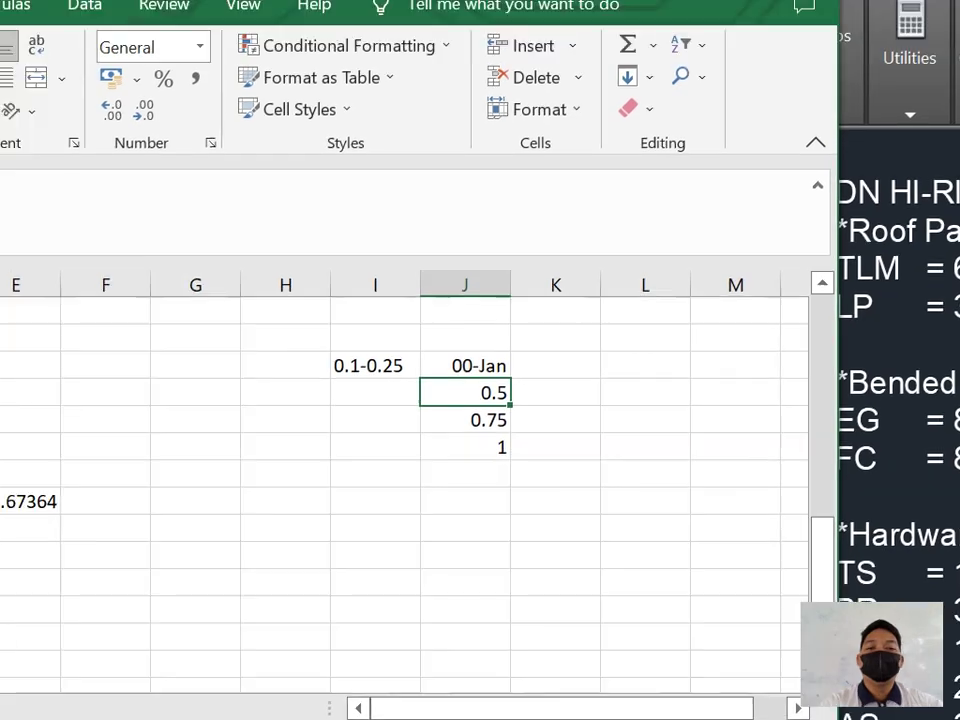
left_click(437, 366)
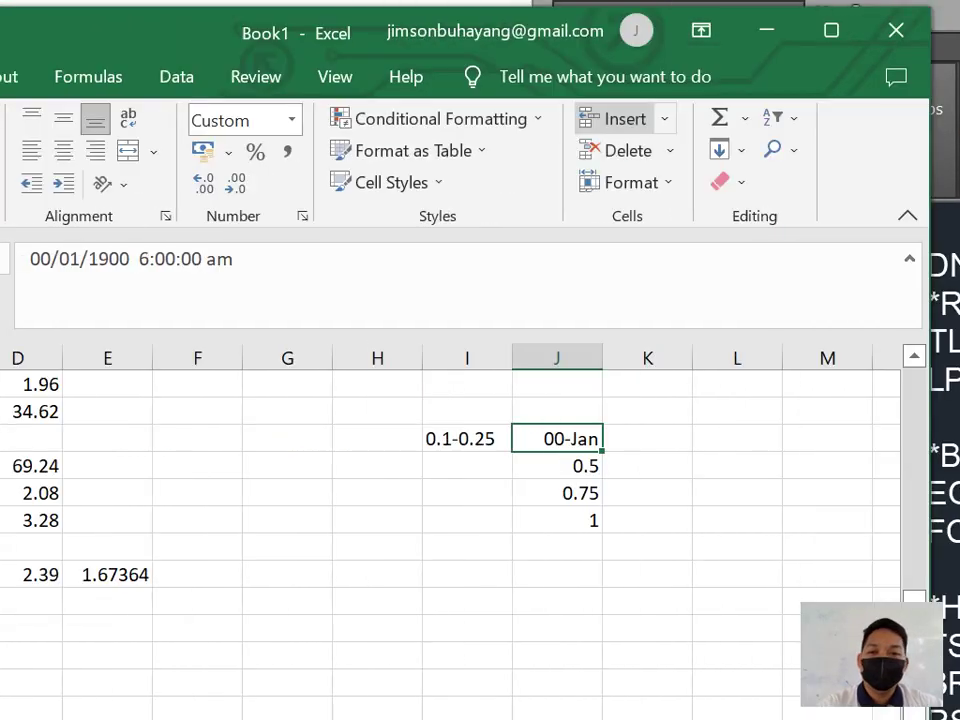
left_click(291, 119)
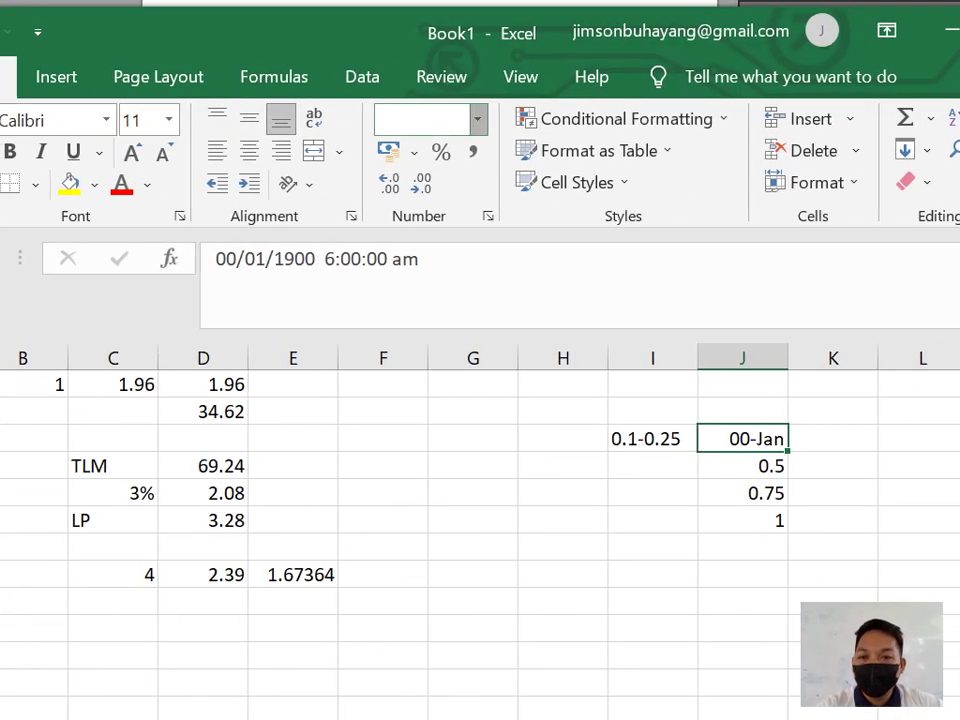
left_click(267, 176)
left_click(837, 438)
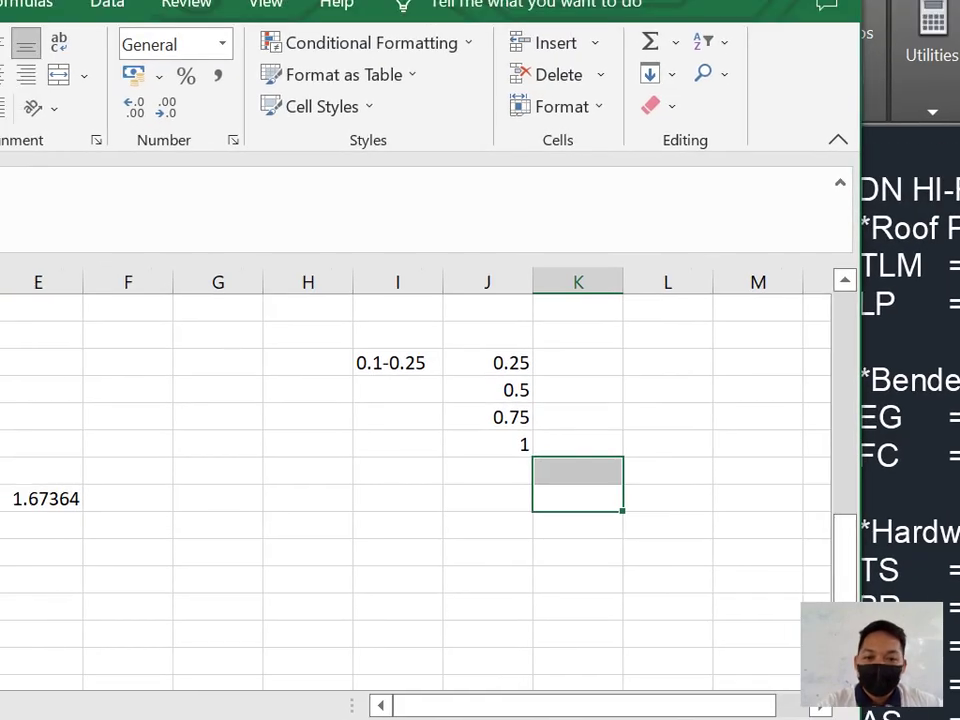
Step: Review the quarter-step values in J23:J26 against the range in I23
left_click(747, 438)
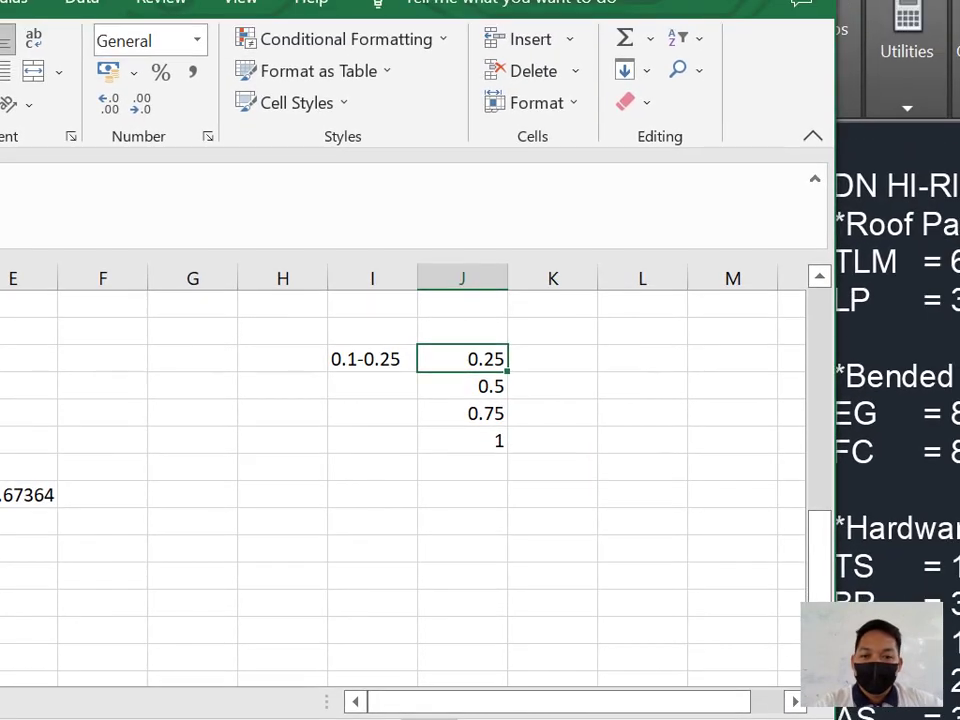
key("ctrl+shift+Down")
left_click(470, 273)
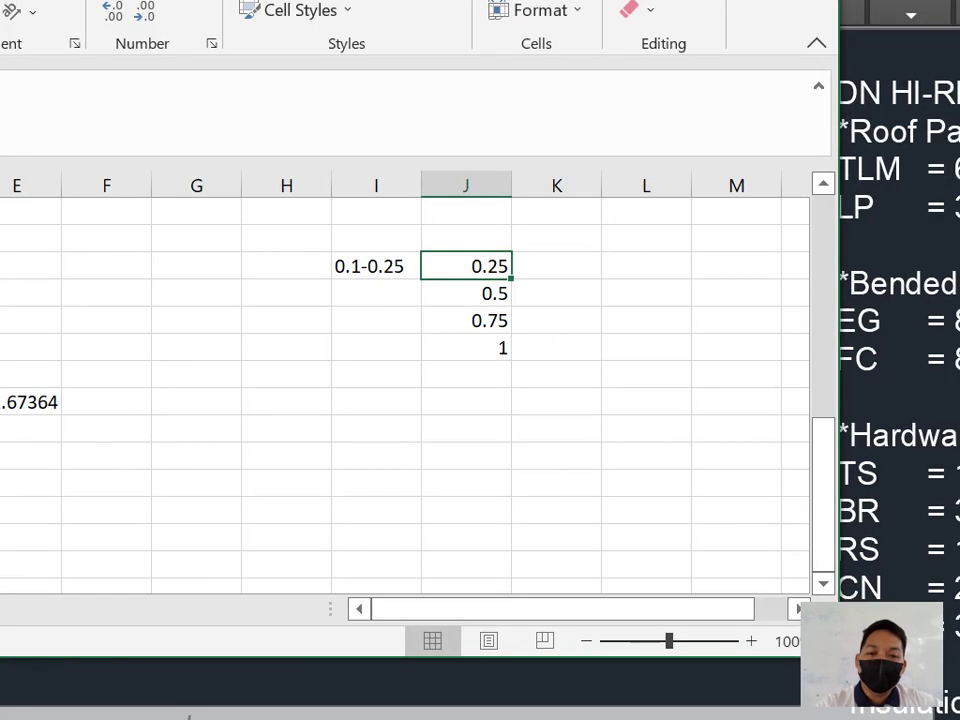
left_click(479, 421)
left_click(479, 448)
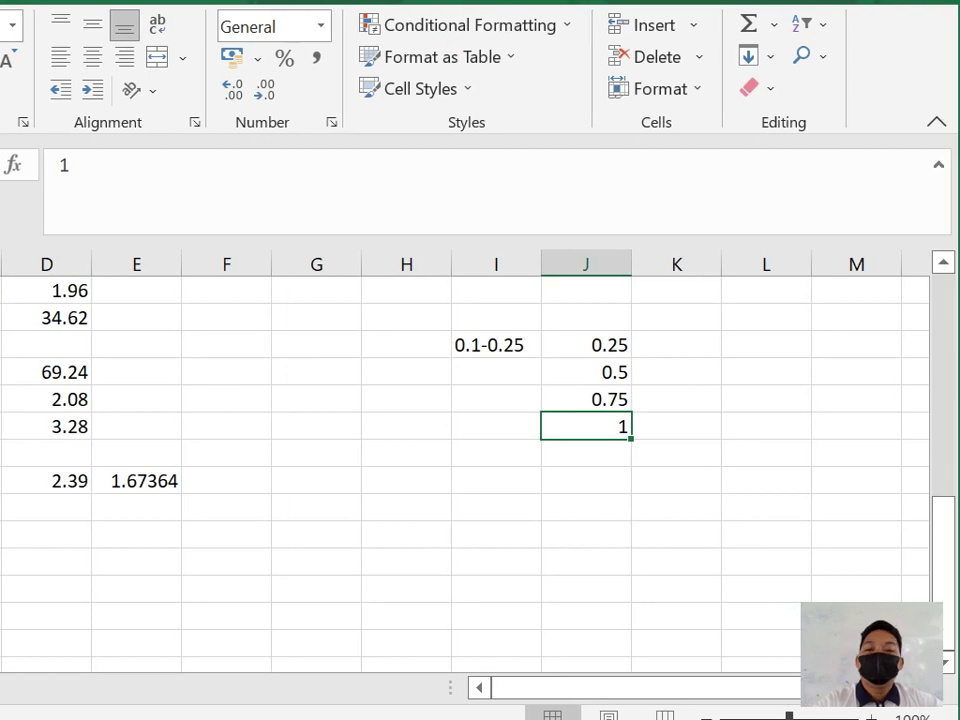
left_click(830, 225)
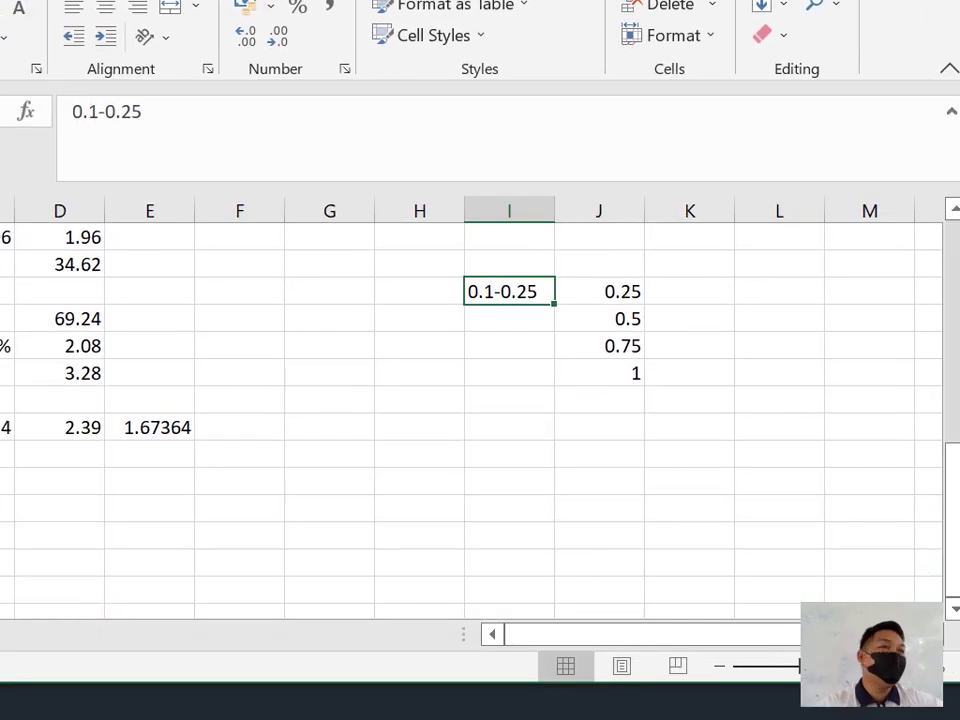
left_click(492, 334)
left_click(492, 361)
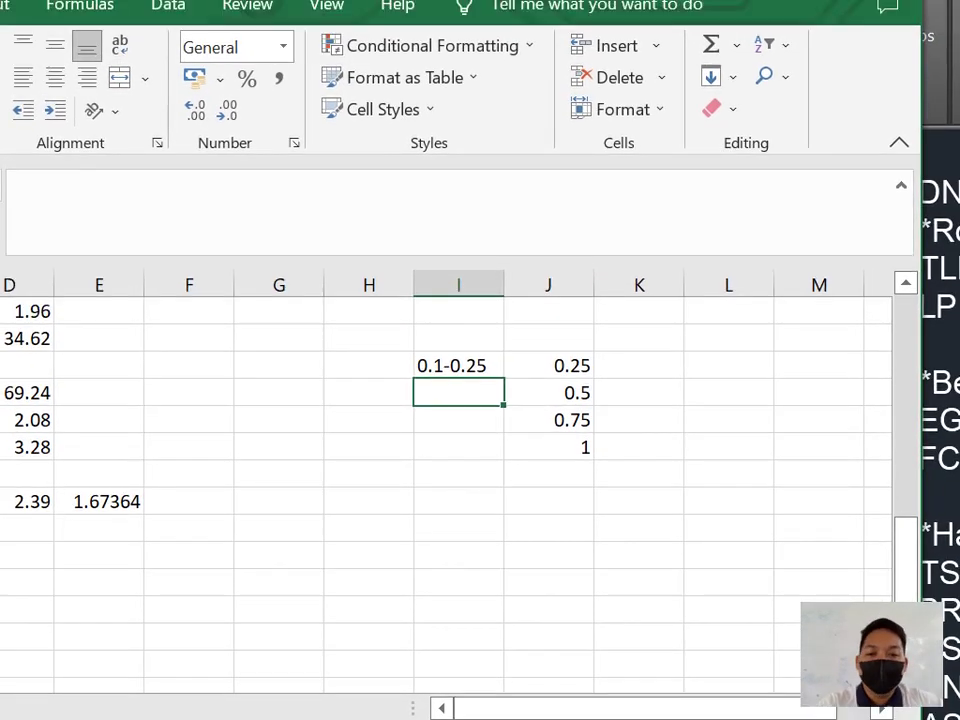
left_click(487, 342)
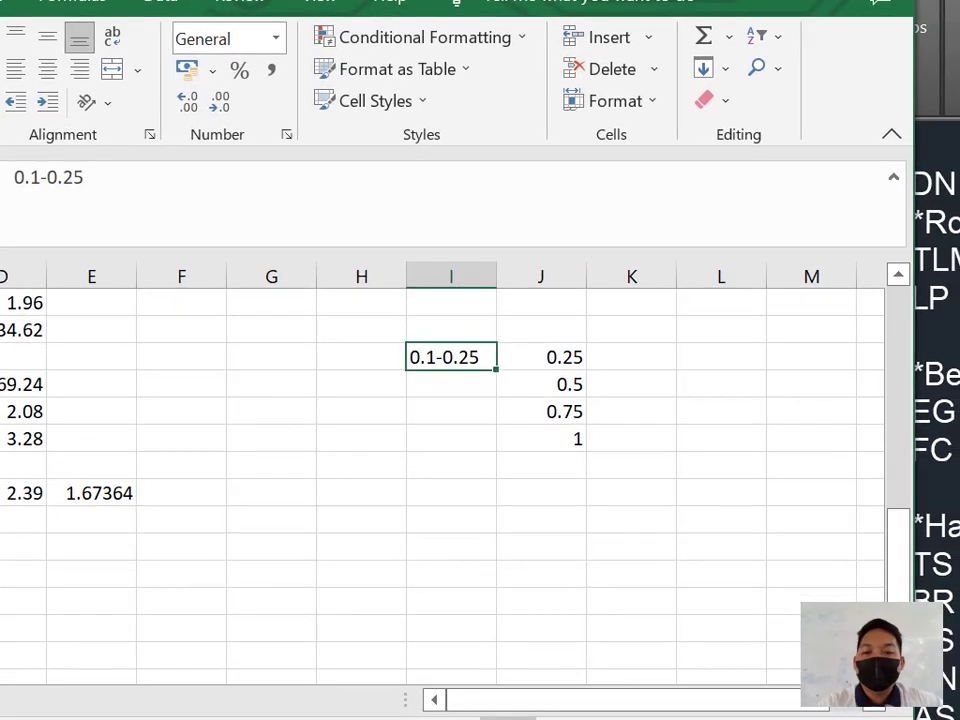
left_click(548, 358)
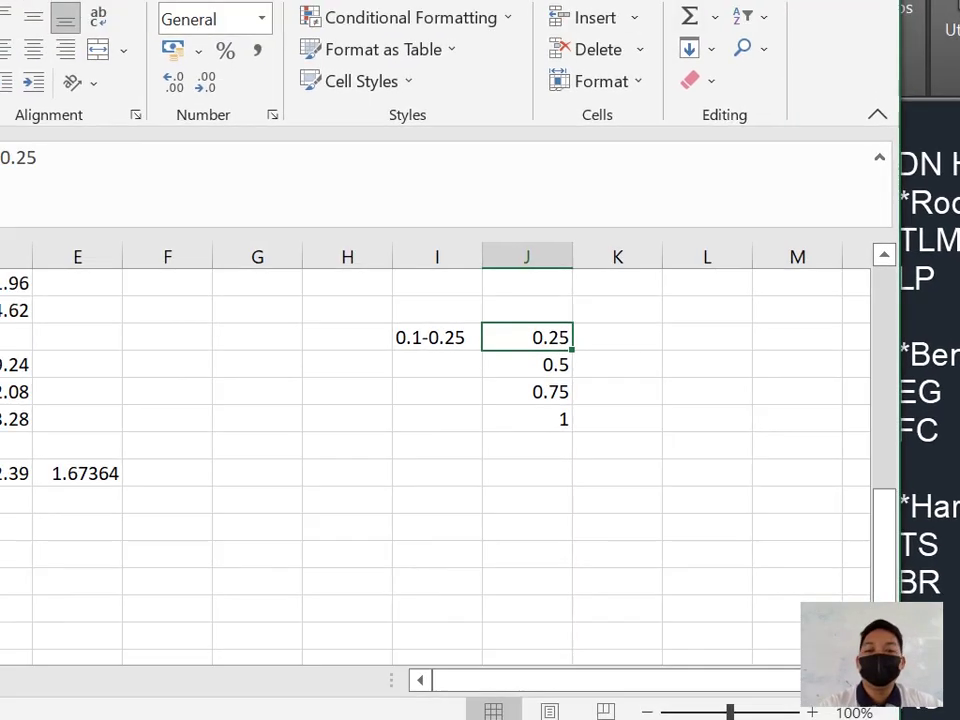
Step: Enter the range 0.26-0.5 in I24, beside the value 0.5
left_click(370, 393)
type("0")
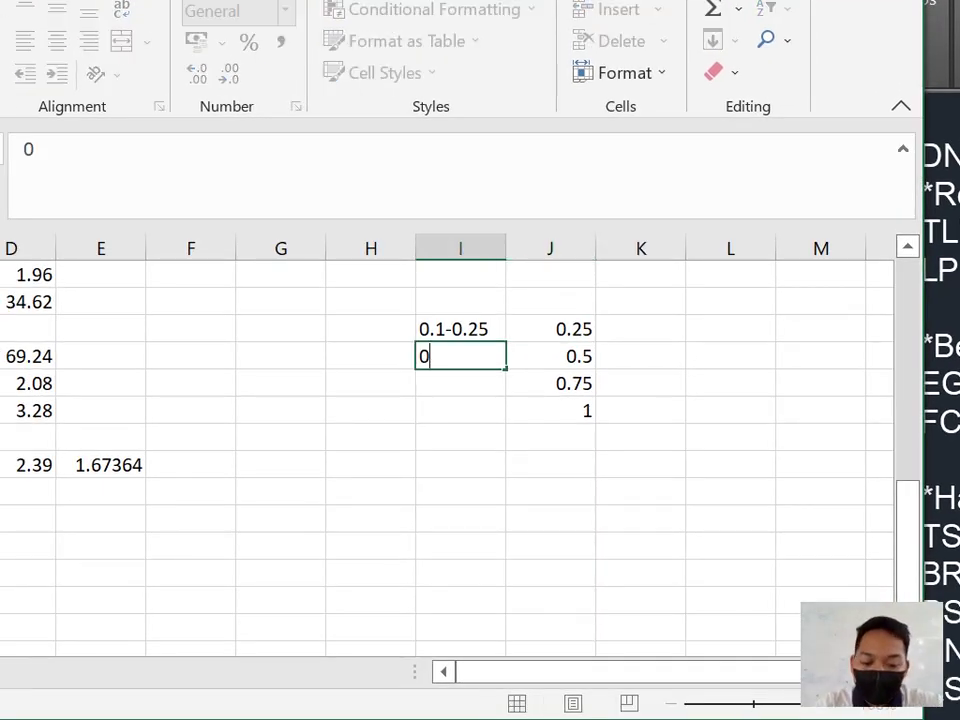
type(".26-")
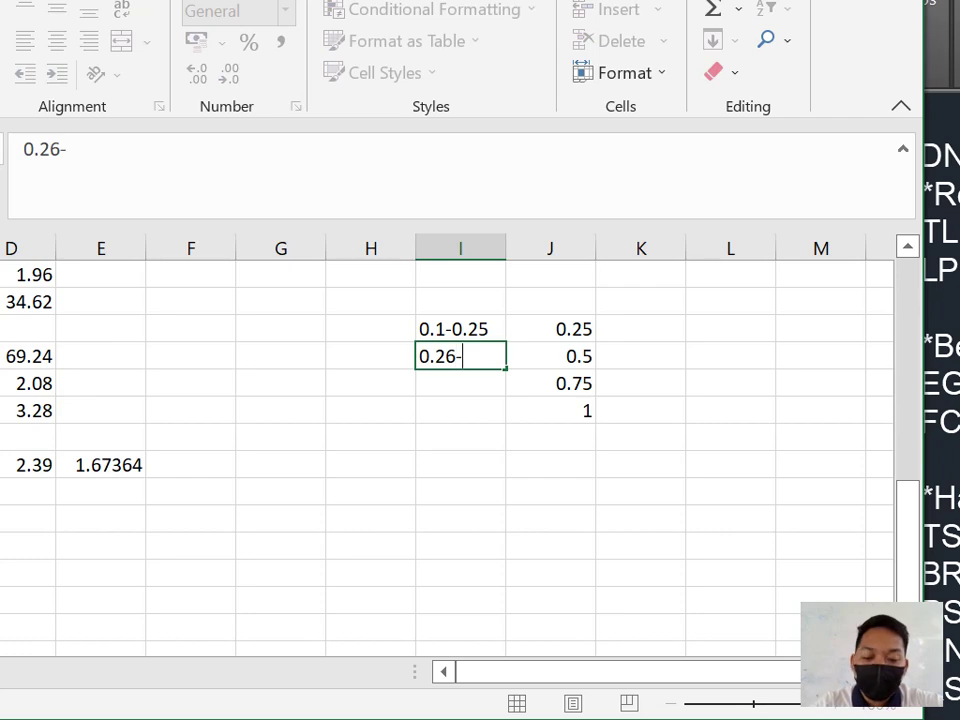
type("0.5")
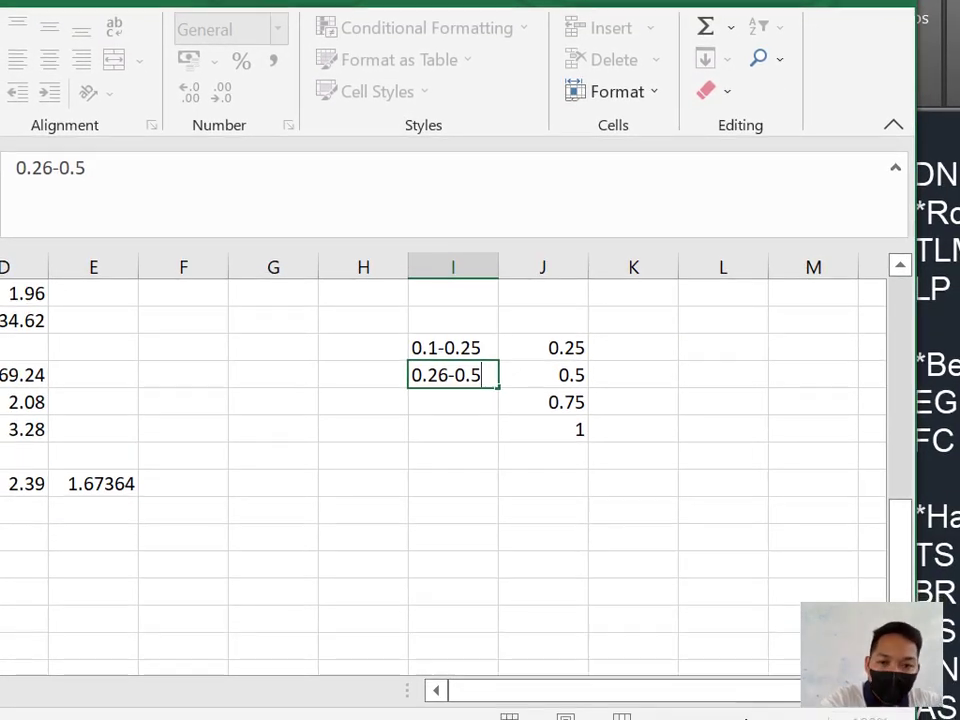
key("Return")
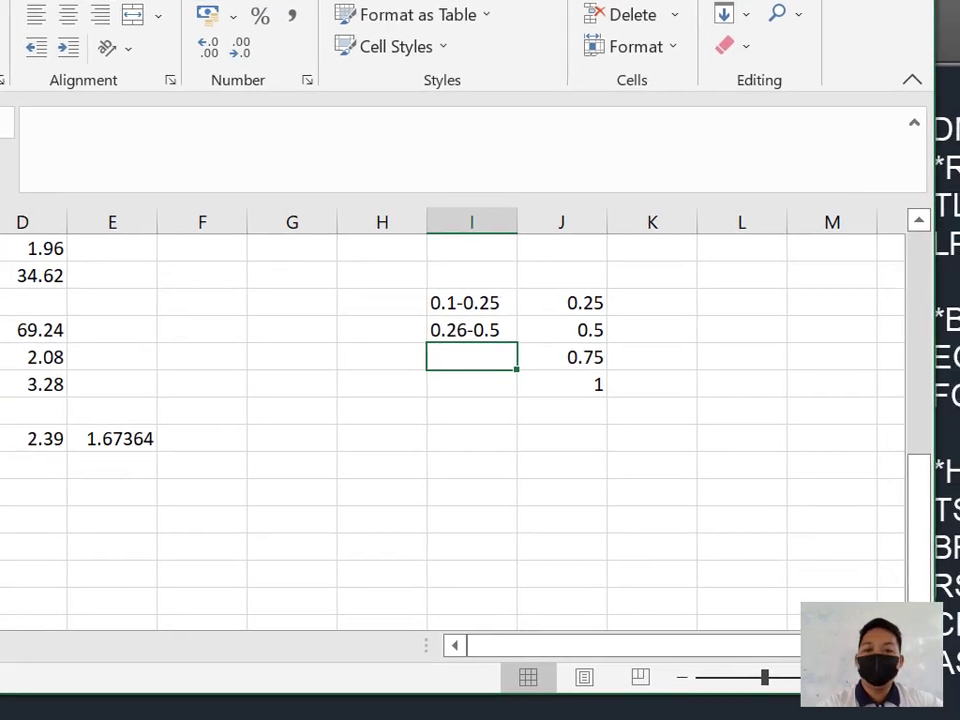
Step: Enter the range 0.51-0.75 in I25, beside the value 0.75
type("0")
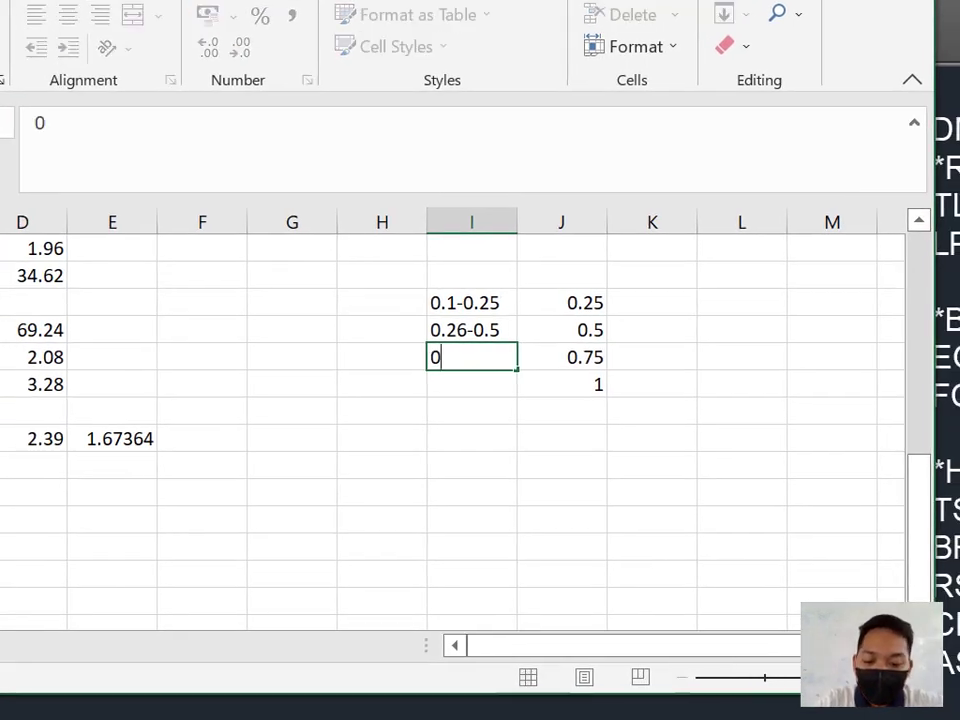
type(".51-")
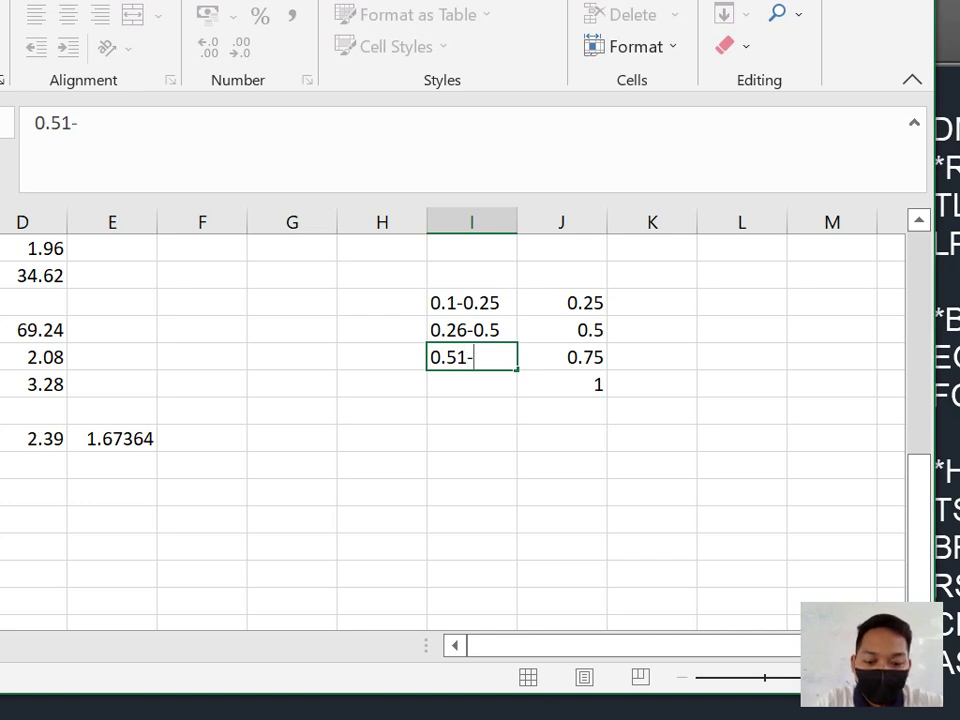
type("0.7")
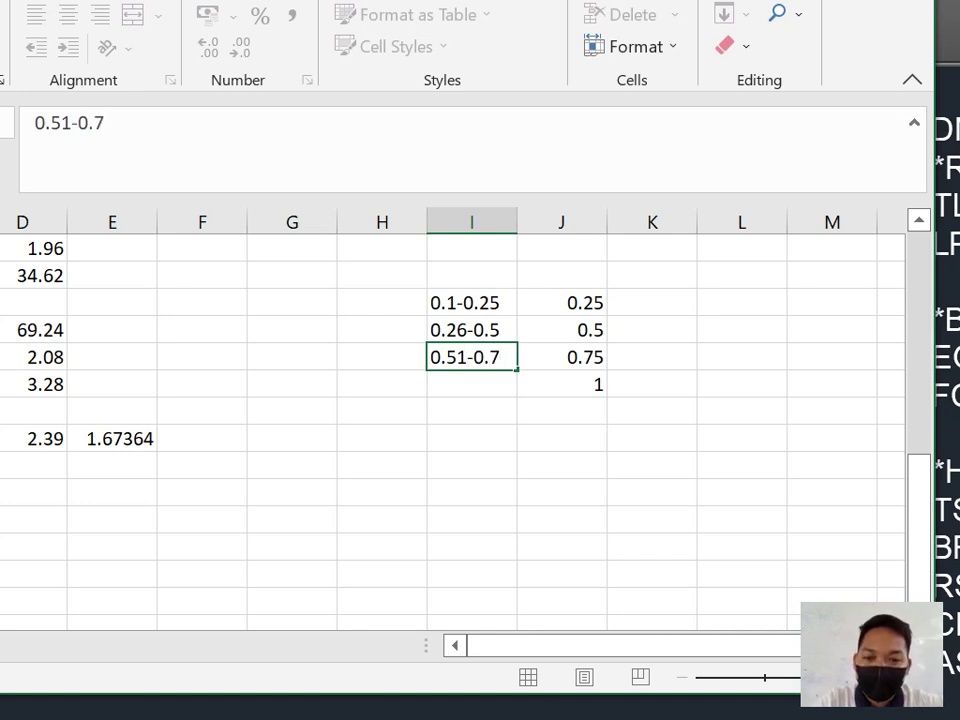
type("5")
key("Return")
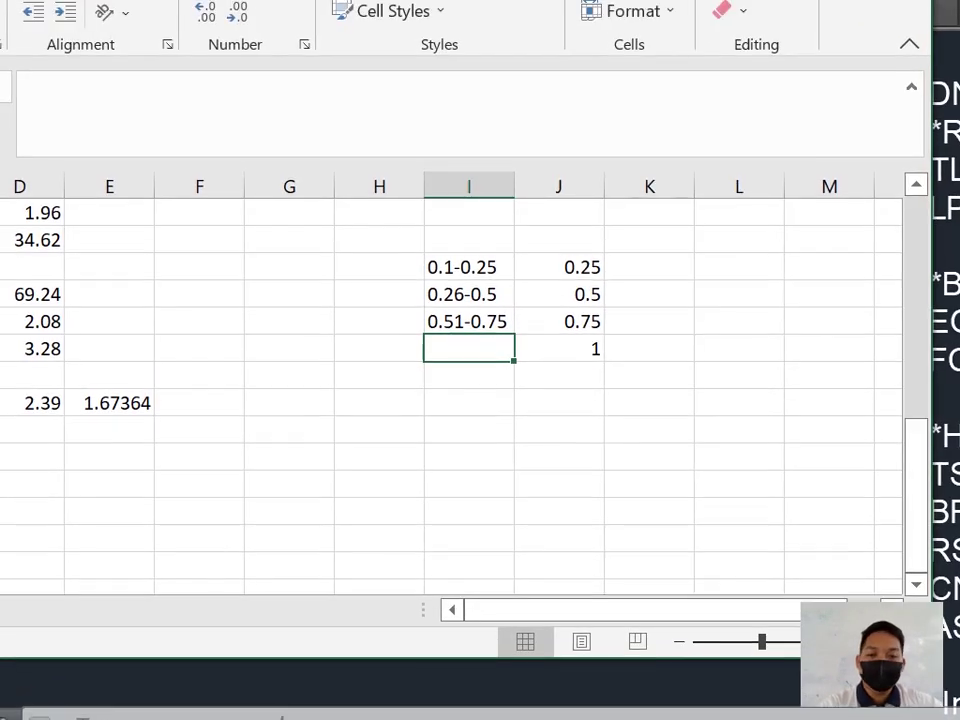
Step: Enter the range 0.76-1.0 in I26, beside the value 1
type("0.")
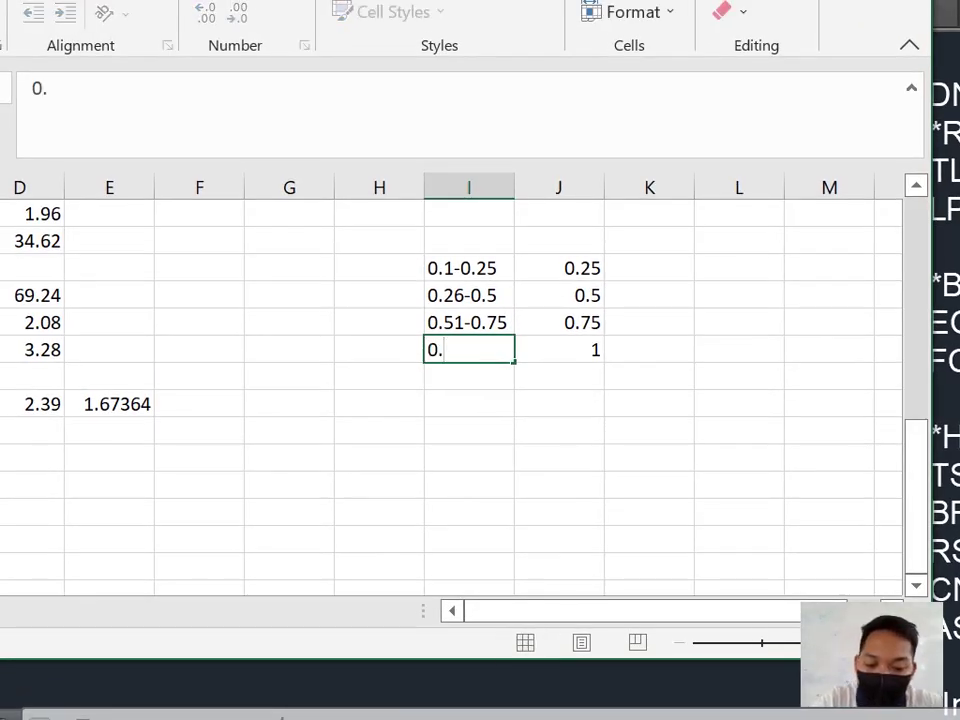
type("76-")
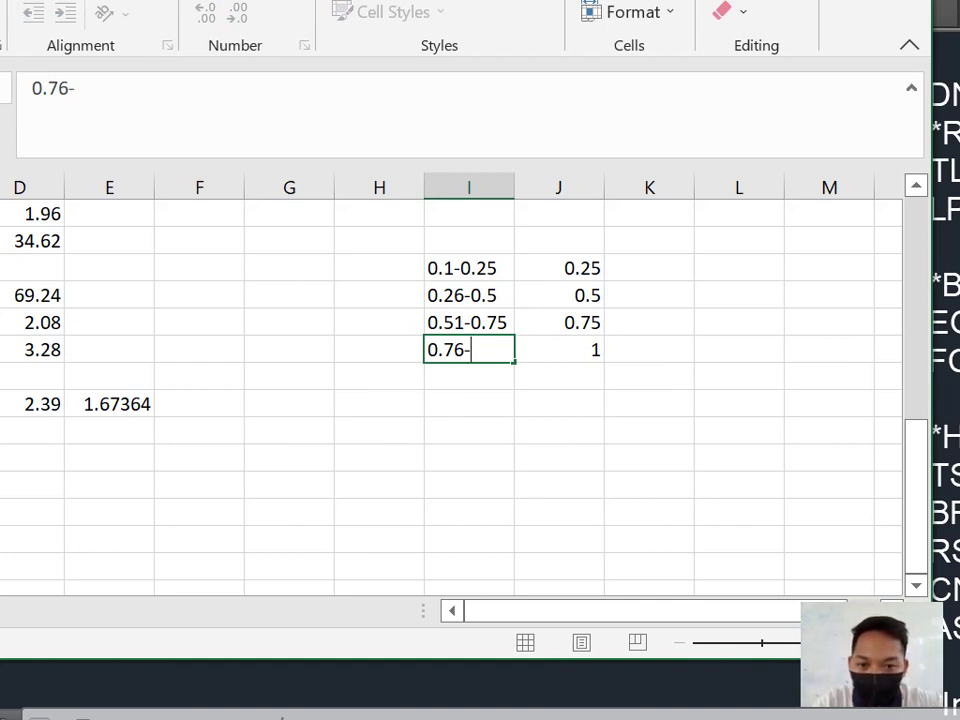
type("1")
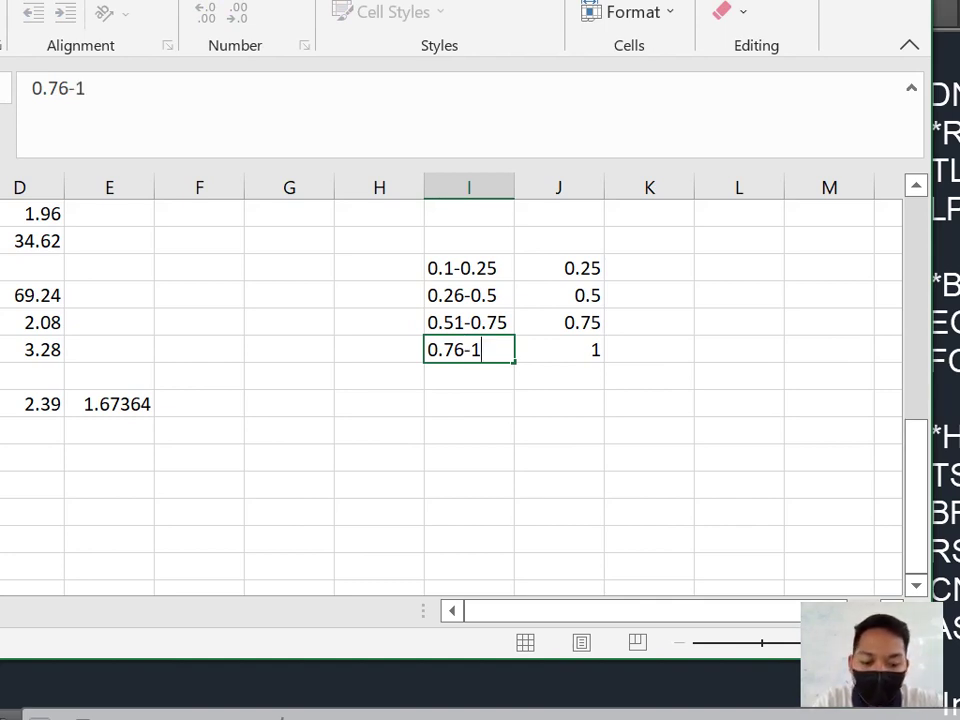
type(".0")
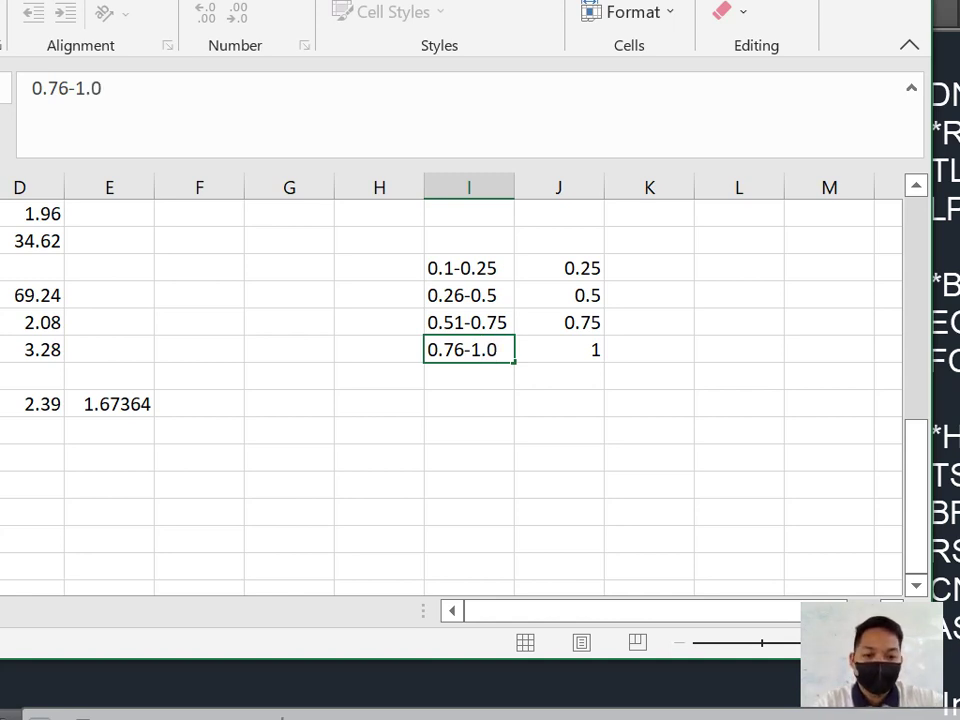
key("Return")
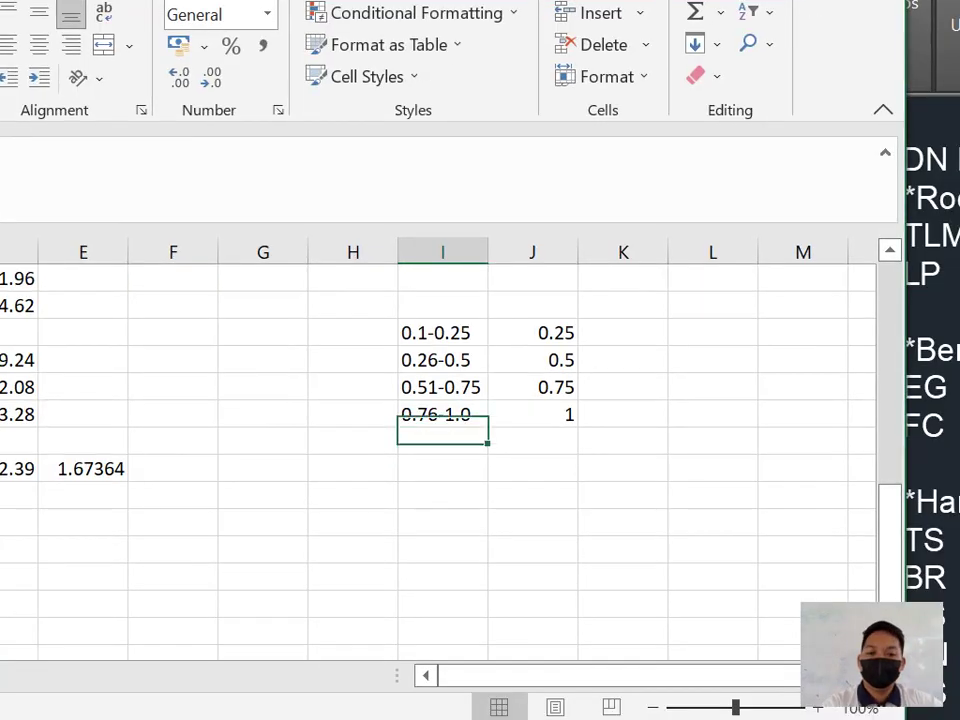
Step: Enter the rounded piece count 1.75 in F28, beside the division result, following the rounding table
left_click(443, 360)
left_click(532, 332)
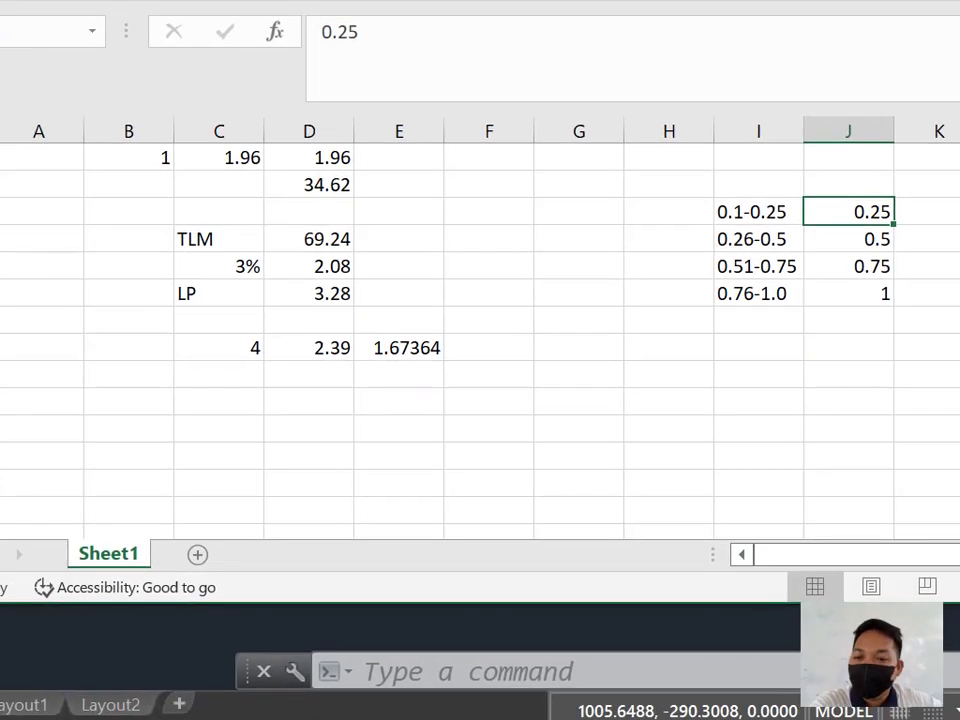
left_click(489, 348)
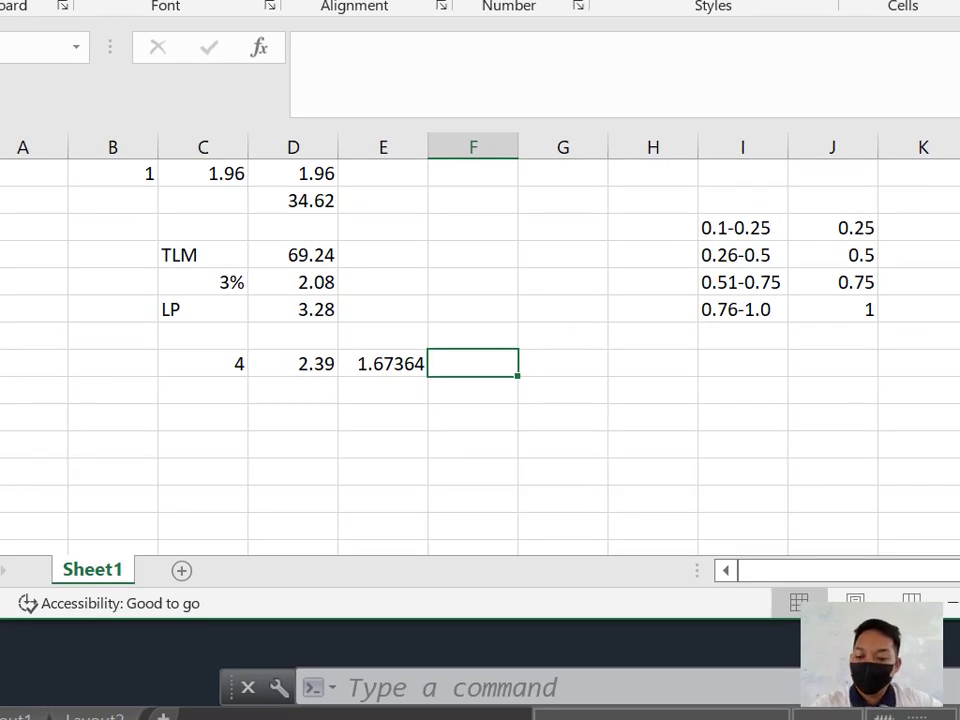
type("1")
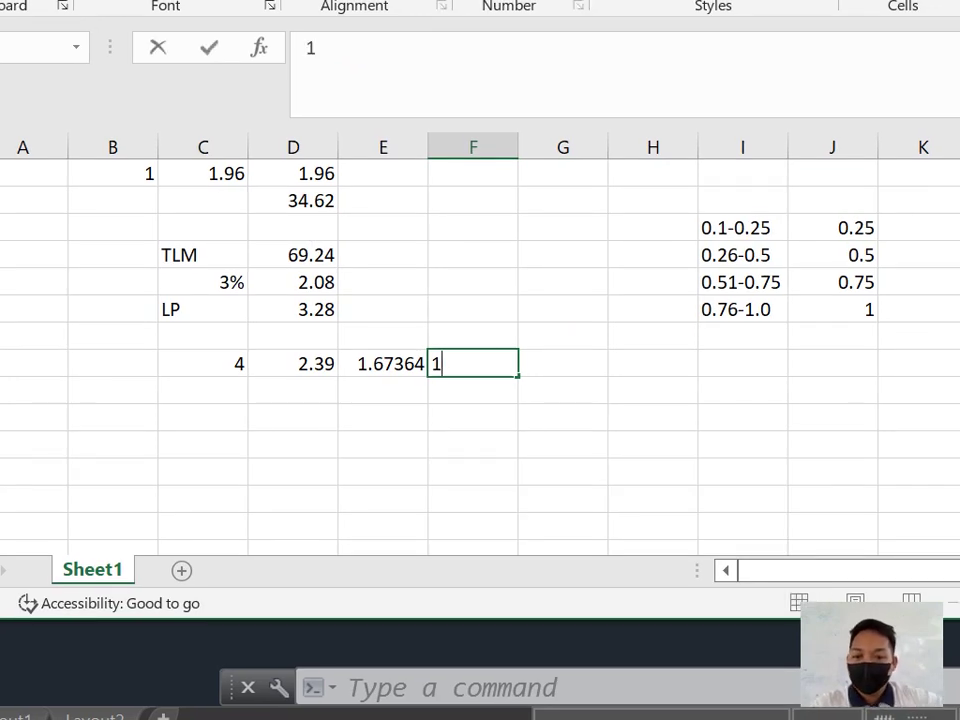
type(".7")
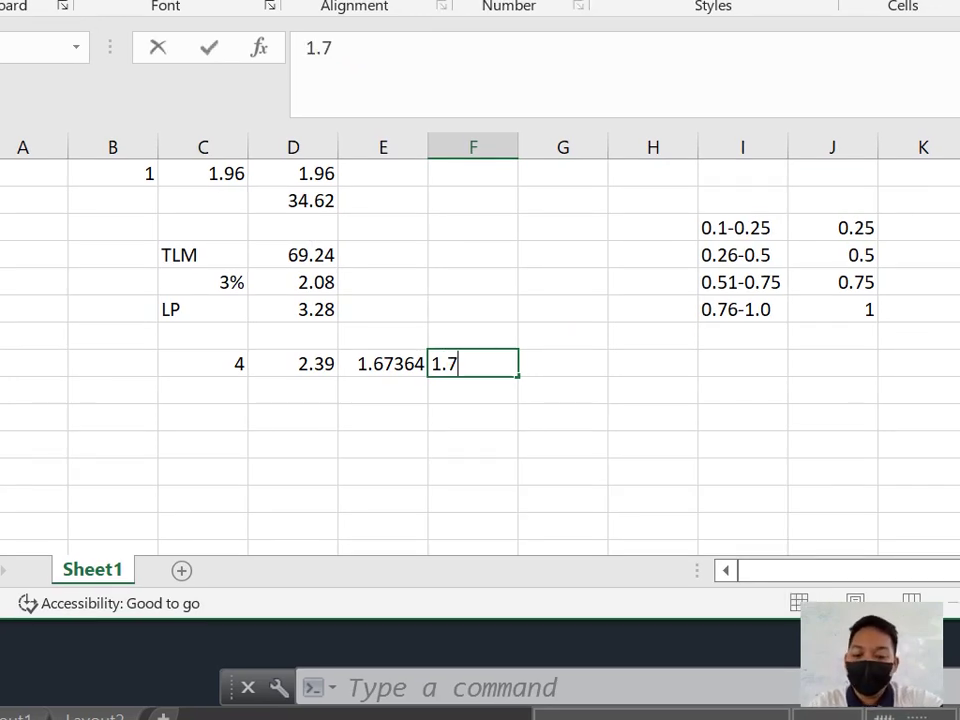
type("5")
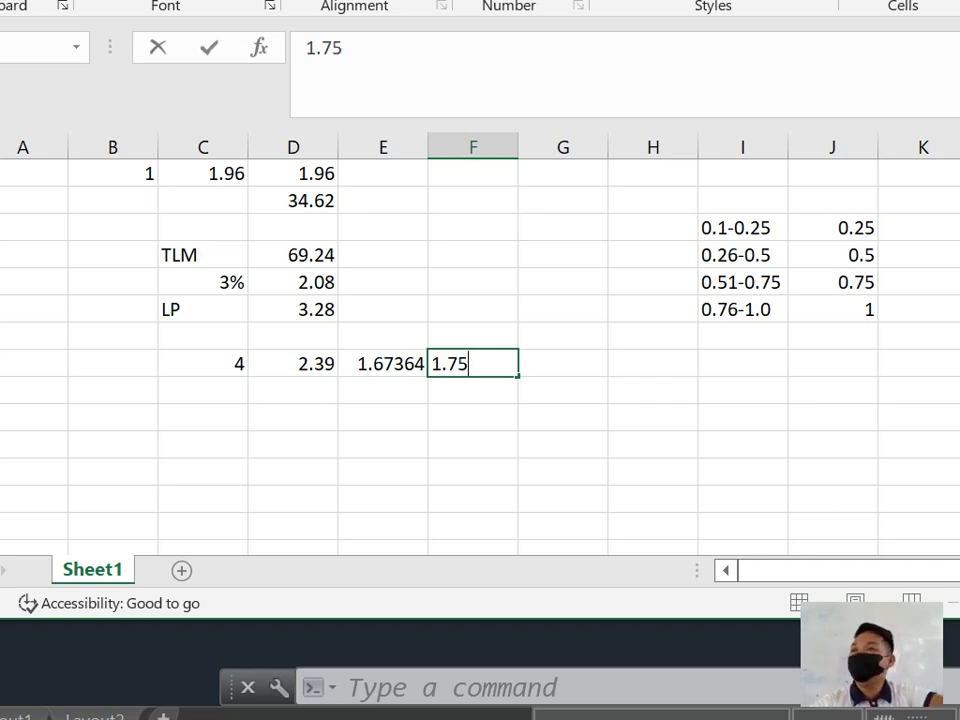
key("Return")
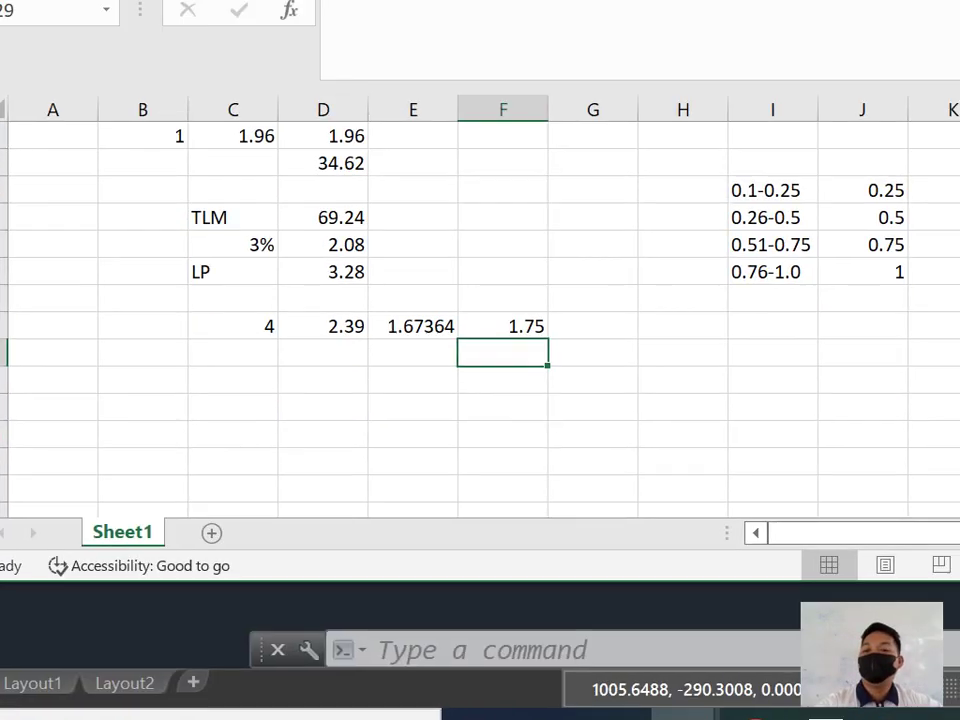
Step: Examine the division formula in E28 against the rounding ranges and quarter-step values in I23:J26
left_click(413, 353)
left_click(413, 326)
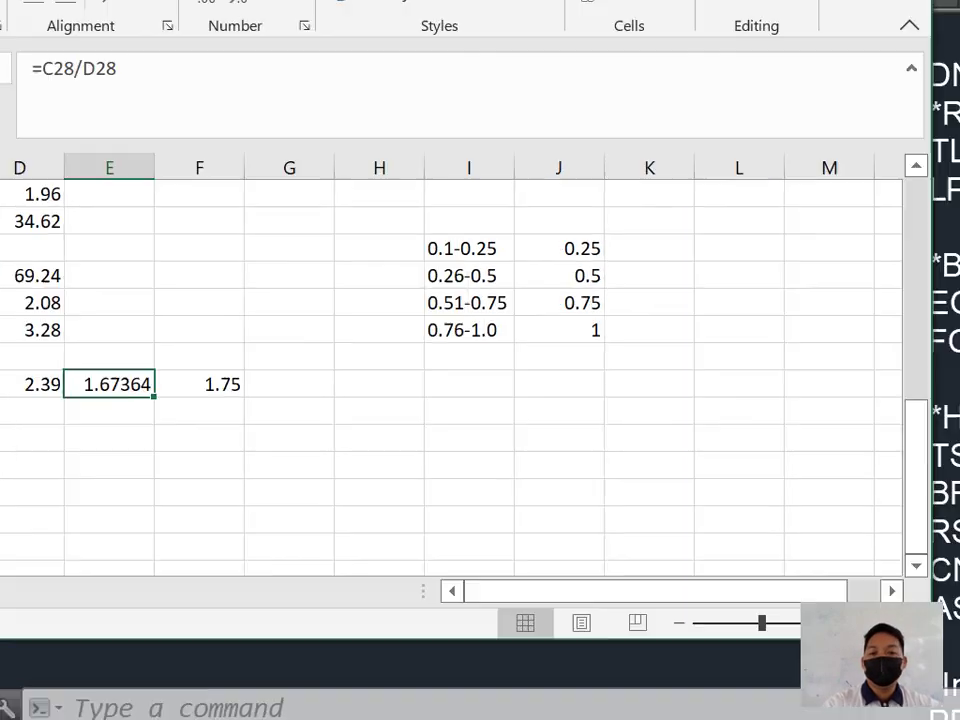
left_click(721, 331)
left_click(811, 331)
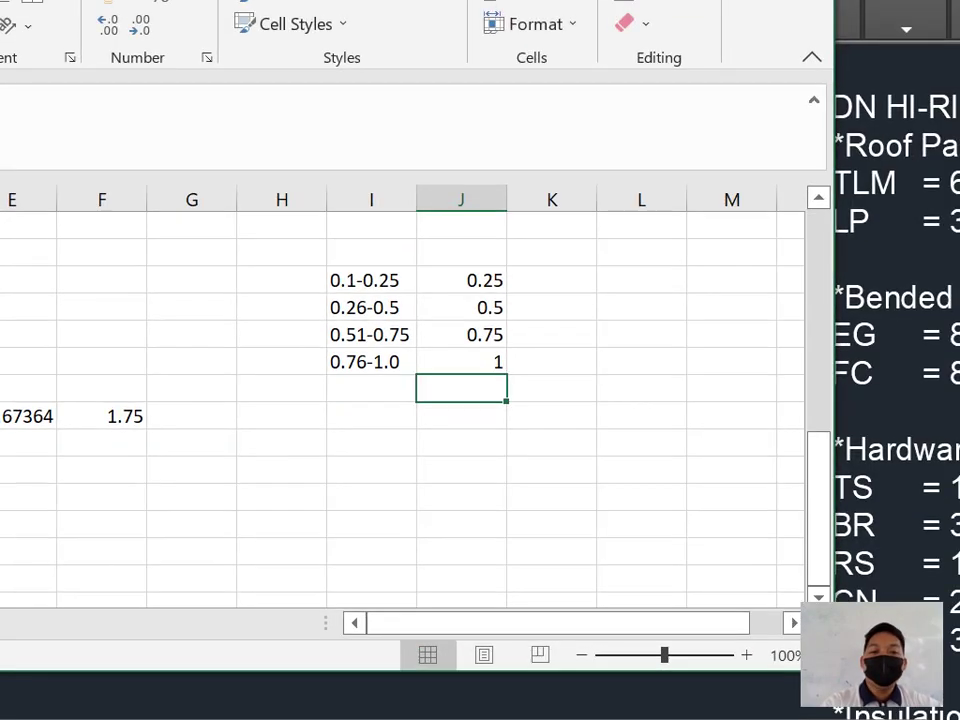
left_click(475, 339)
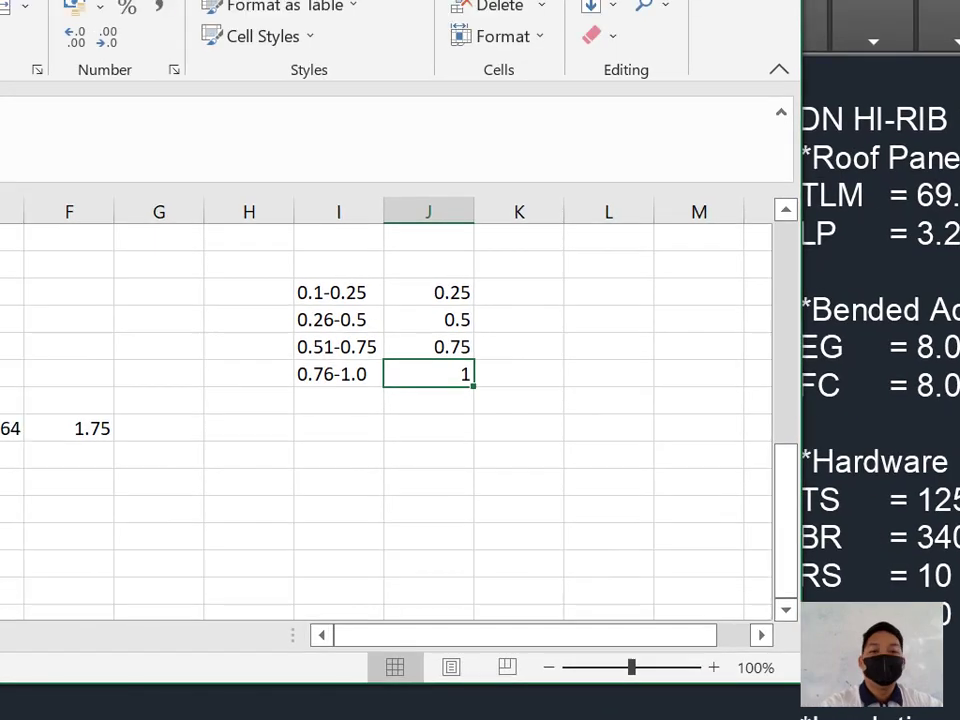
left_click(450, 354)
left_click(539, 300)
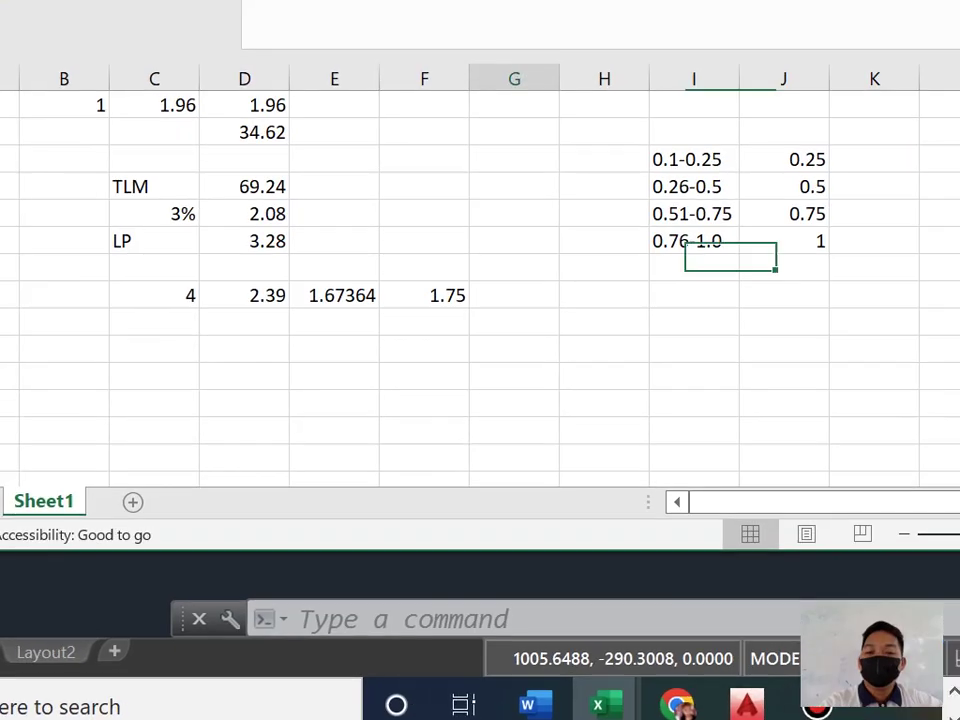
left_click(65, 537)
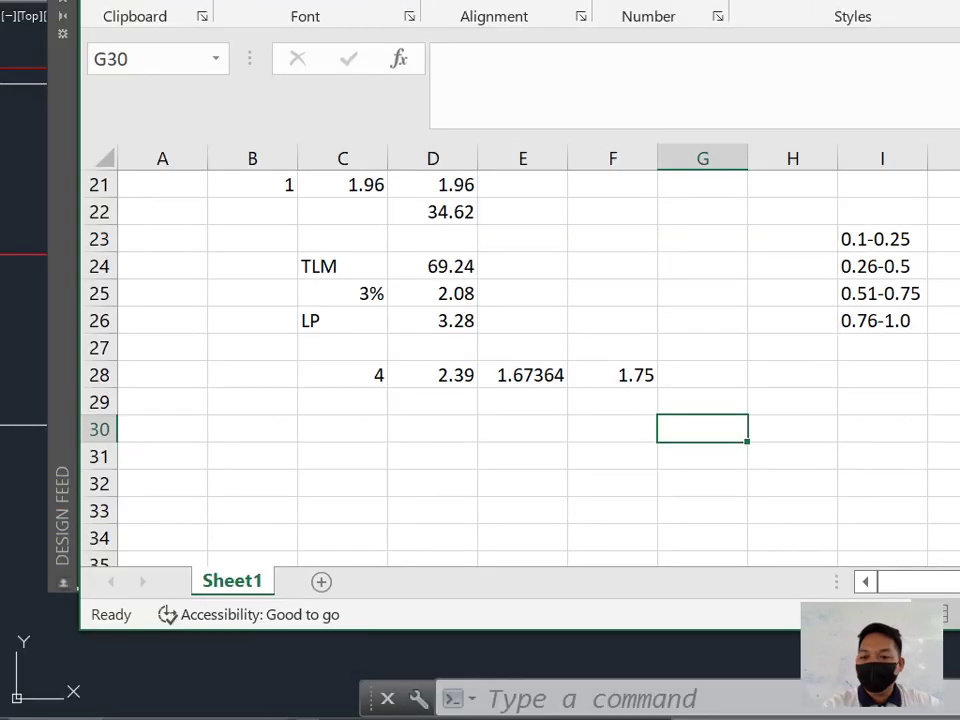
Step: Switch to AutoCAD and change the ridge dimension text in the centre of the roof layout to RR/ 1.75
left_click(342, 375)
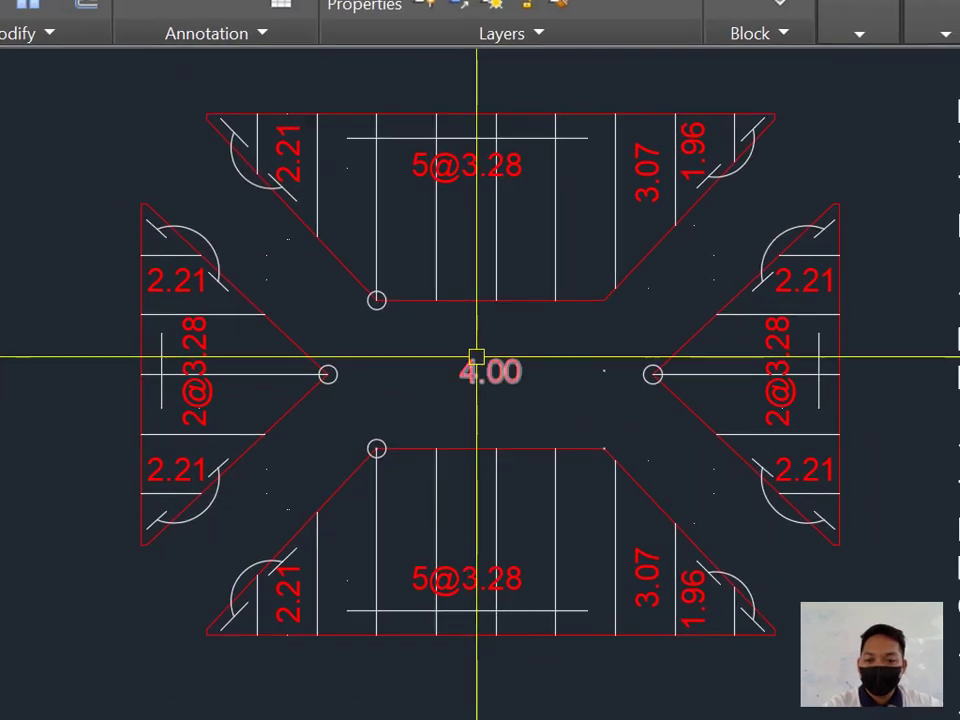
left_click(480, 360)
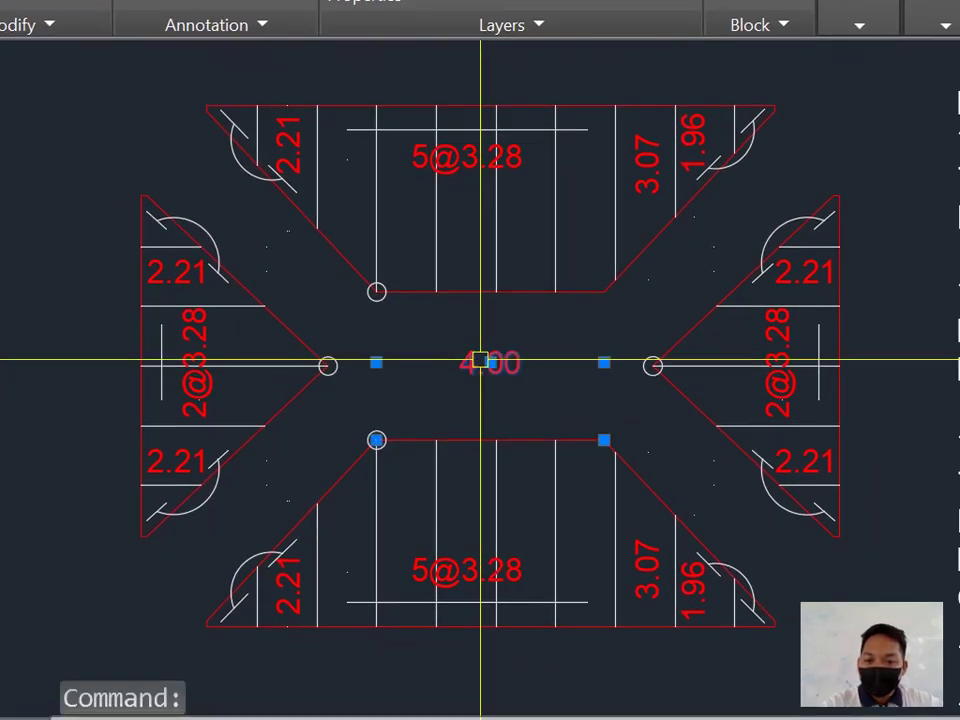
double_click(480, 360)
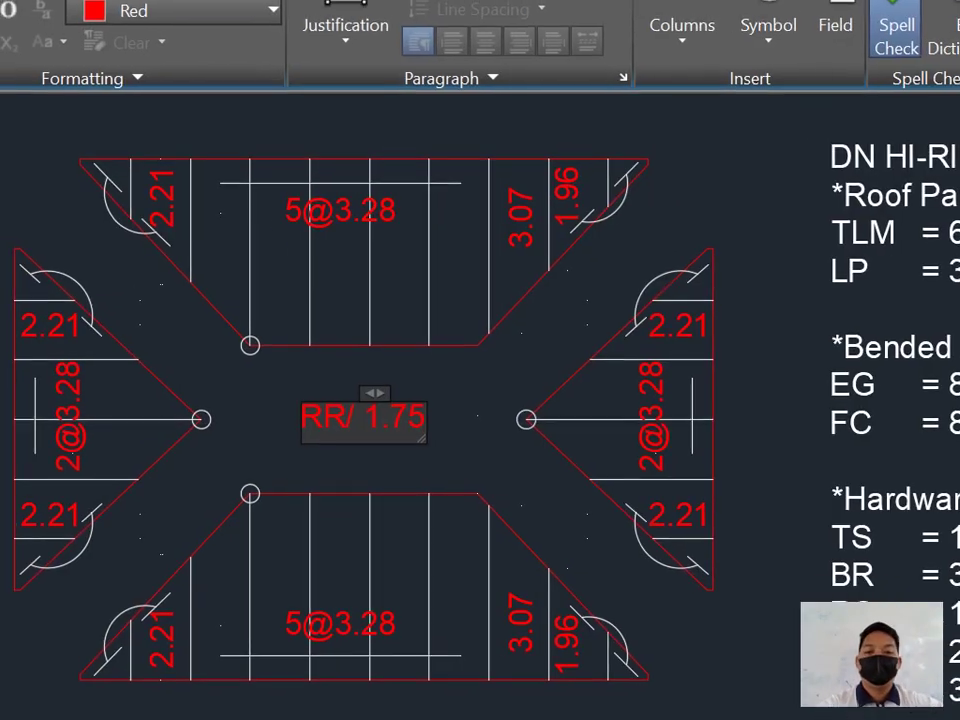
left_click(612, 376)
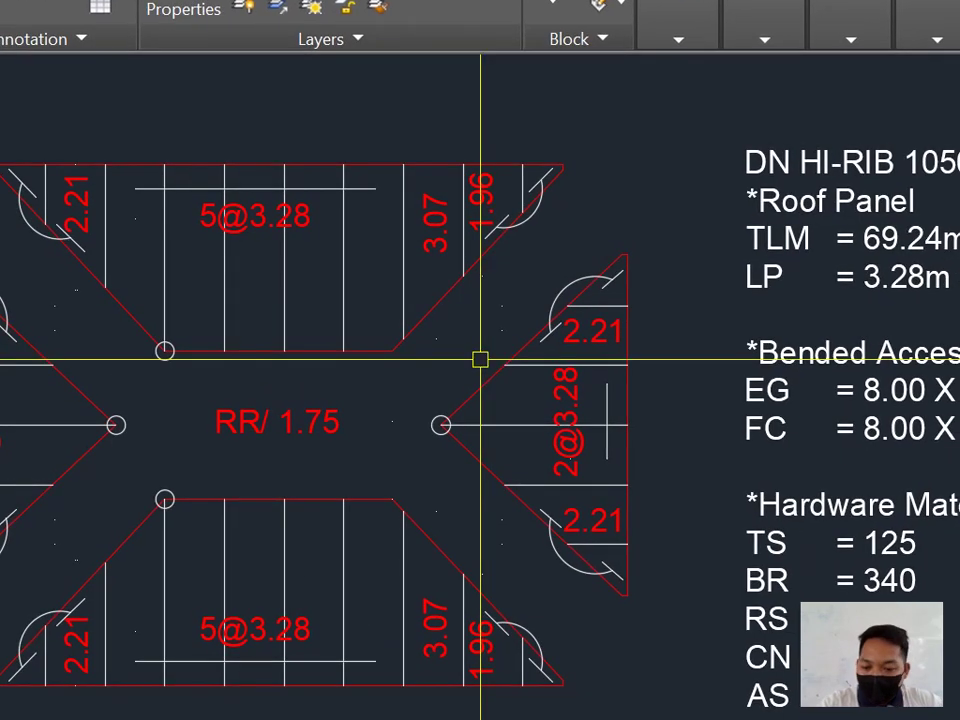
Step: Add an aligned dimension to the sloped hip edge on the right side of the upper roof section
type("AL")
key("Return")
key("Return")
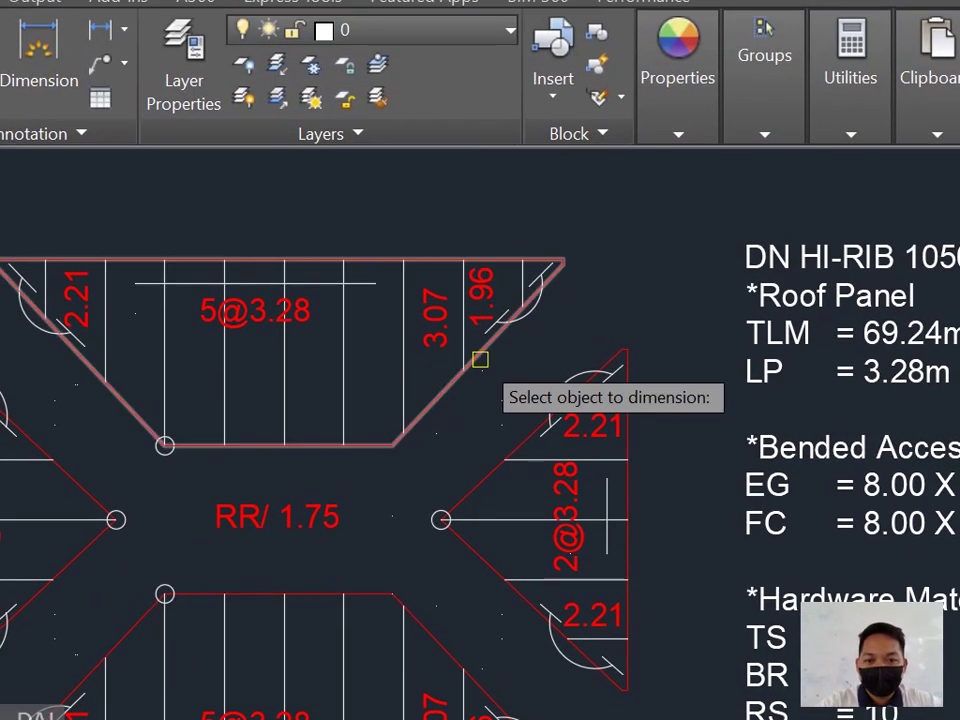
left_click(480, 358)
scroll(466, 343, "up", 4)
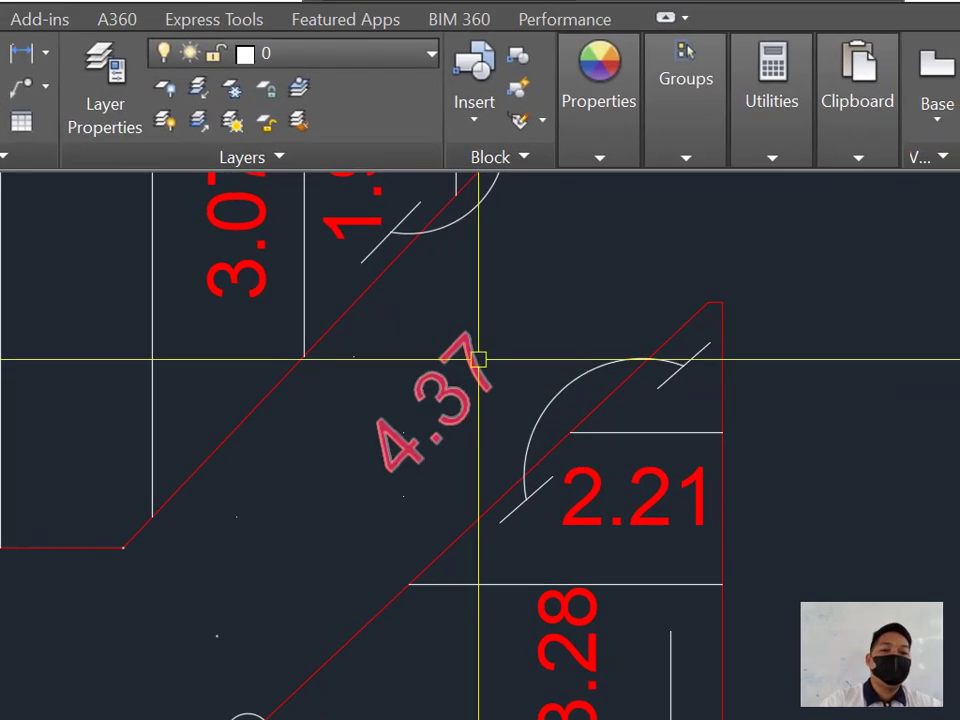
scroll(482, 352, "down", 2)
Step: Replace the new hip edge dimension's text with RR/ 2.00
left_click(482, 352)
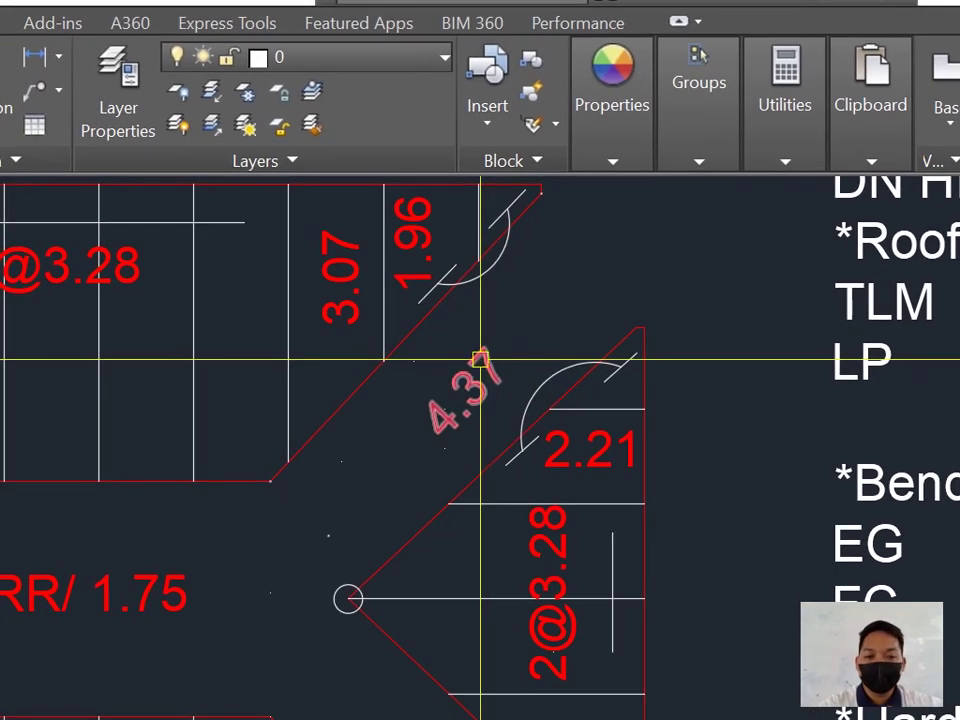
double_click(480, 360)
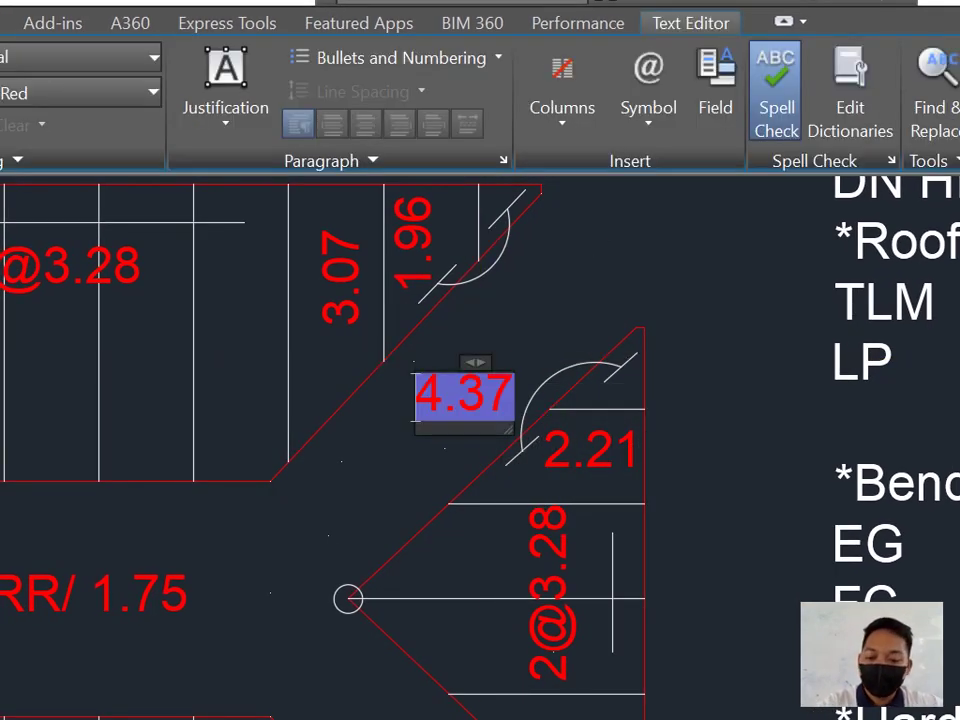
type("RR/")
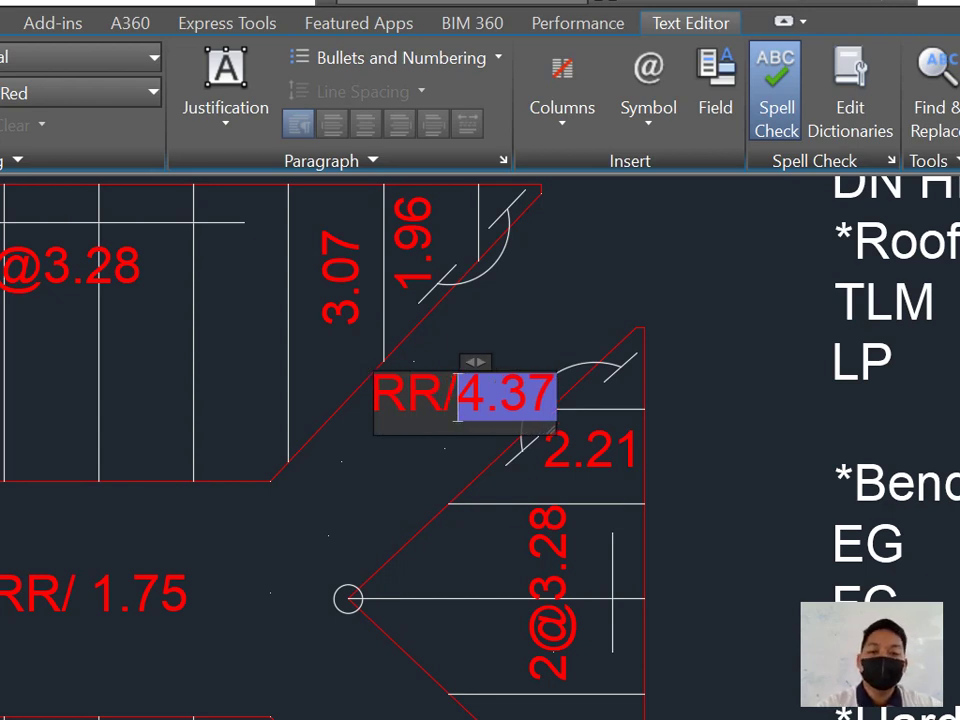
type(" 2")
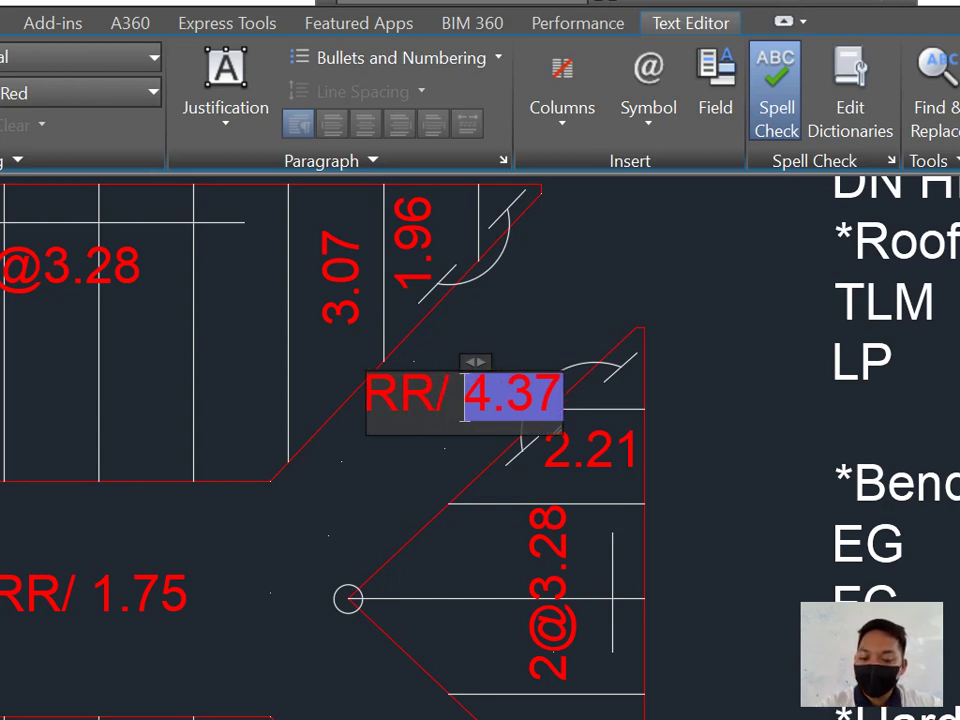
type(".00")
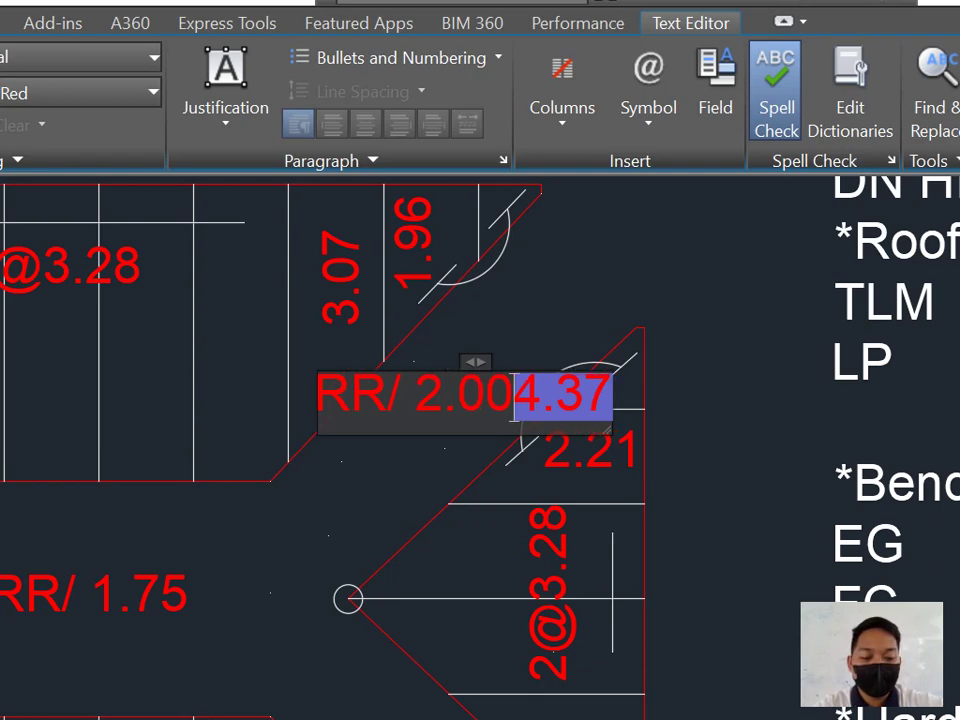
key("Delete")
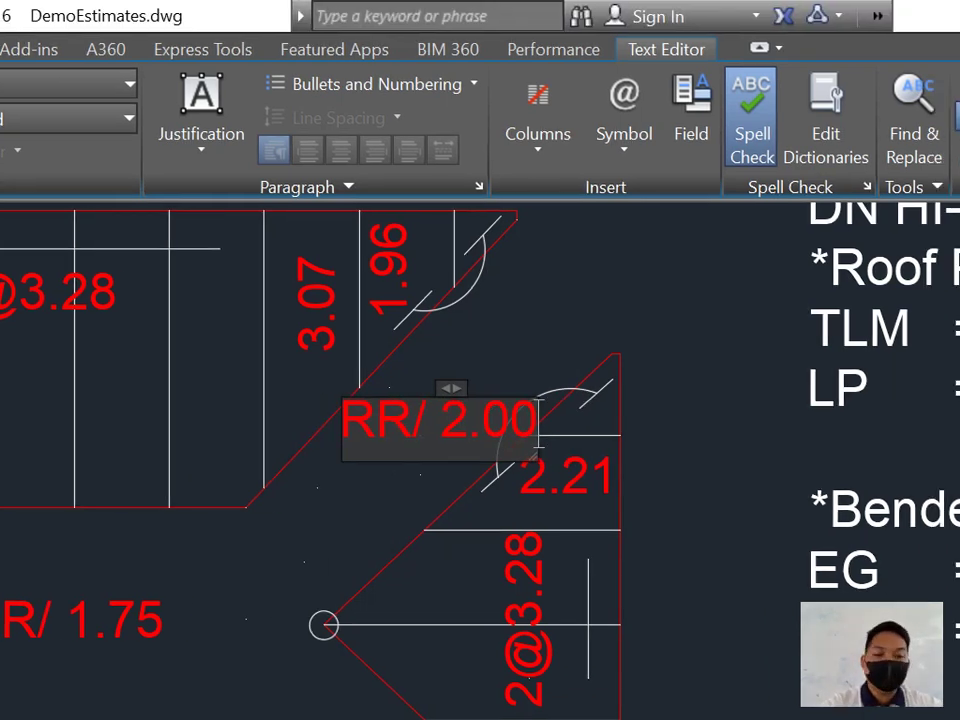
key("Escape")
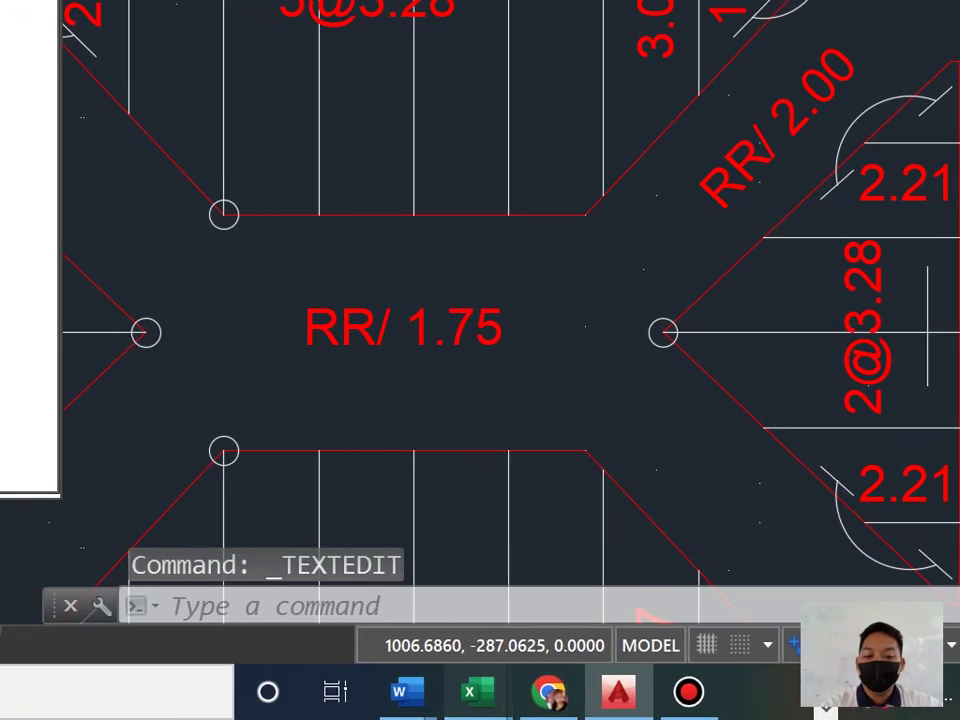
Step: Switch to Excel and enter 1.83 in cell I28 below the rounding table
left_click(433, 692)
left_click(732, 561)
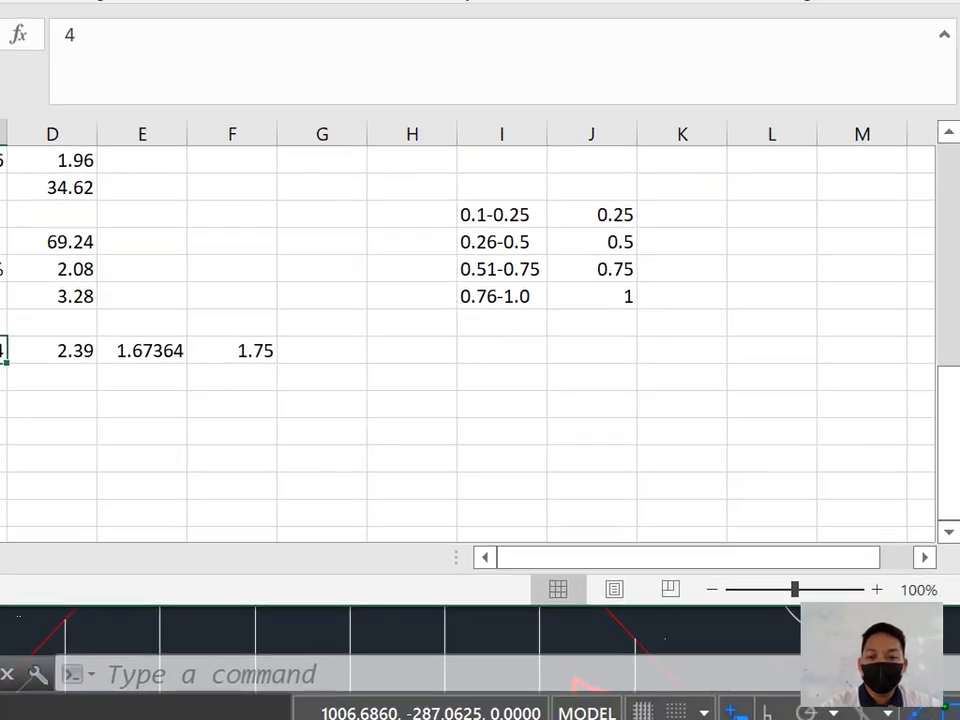
left_click(42, 538)
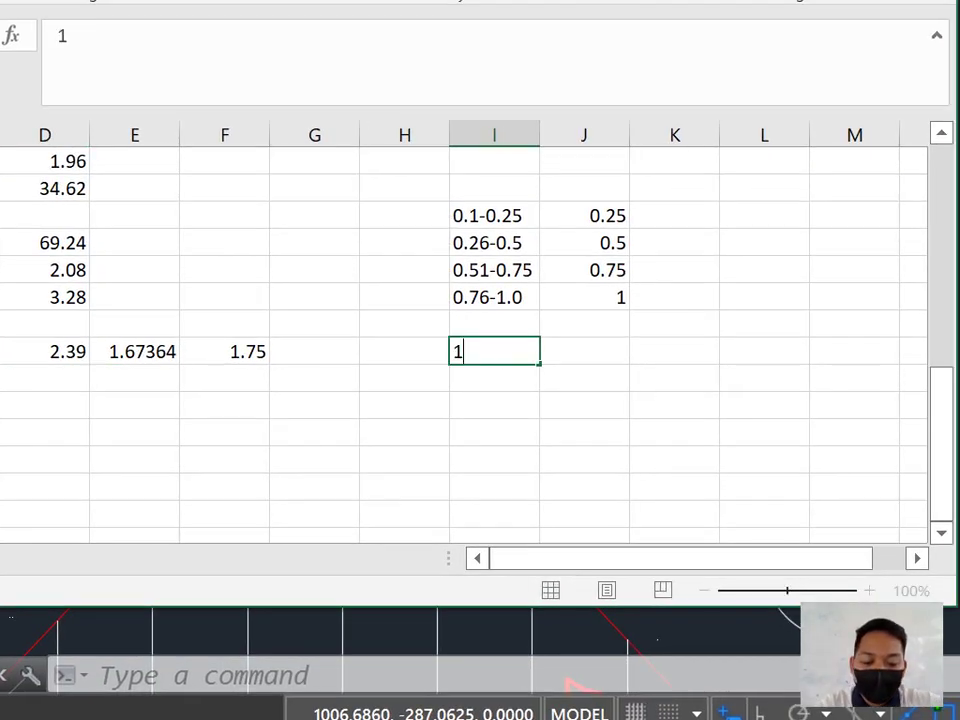
type("1.83")
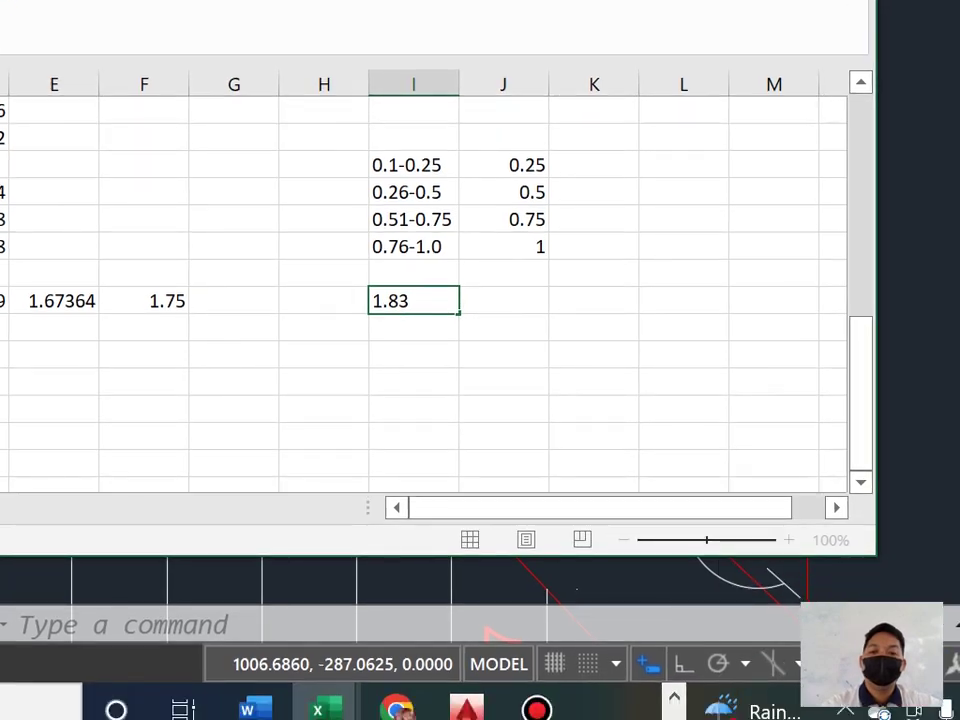
left_click(584, 378)
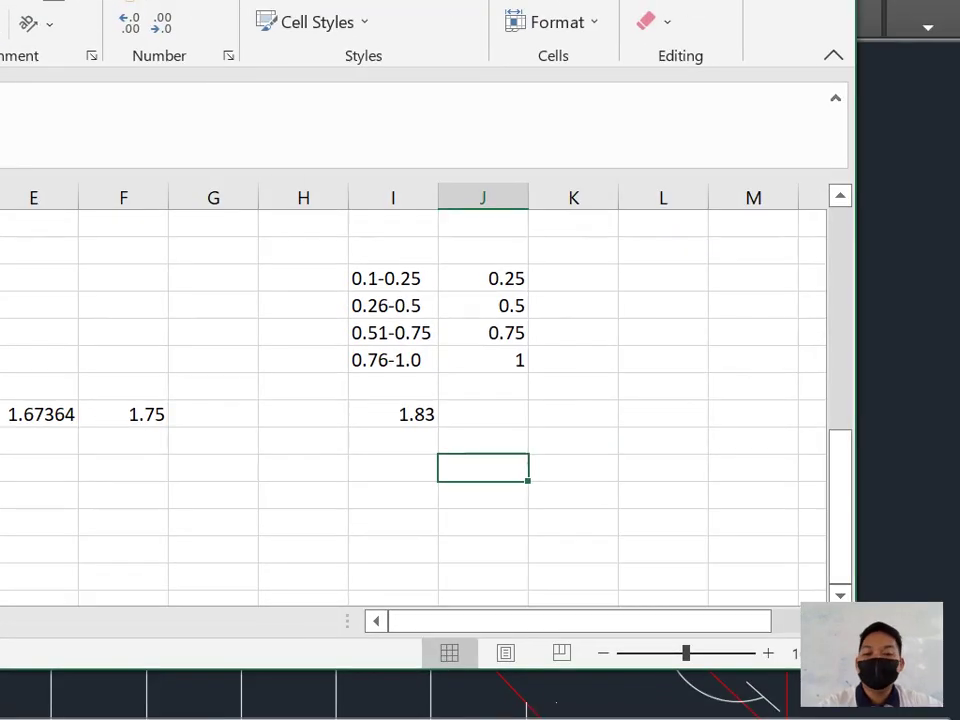
Step: Switch to AutoCAD and mirror the RR/ 2.00 dimension onto the upper-left hip about the roof's vertical centreline, keeping the original
key("alt+Tab")
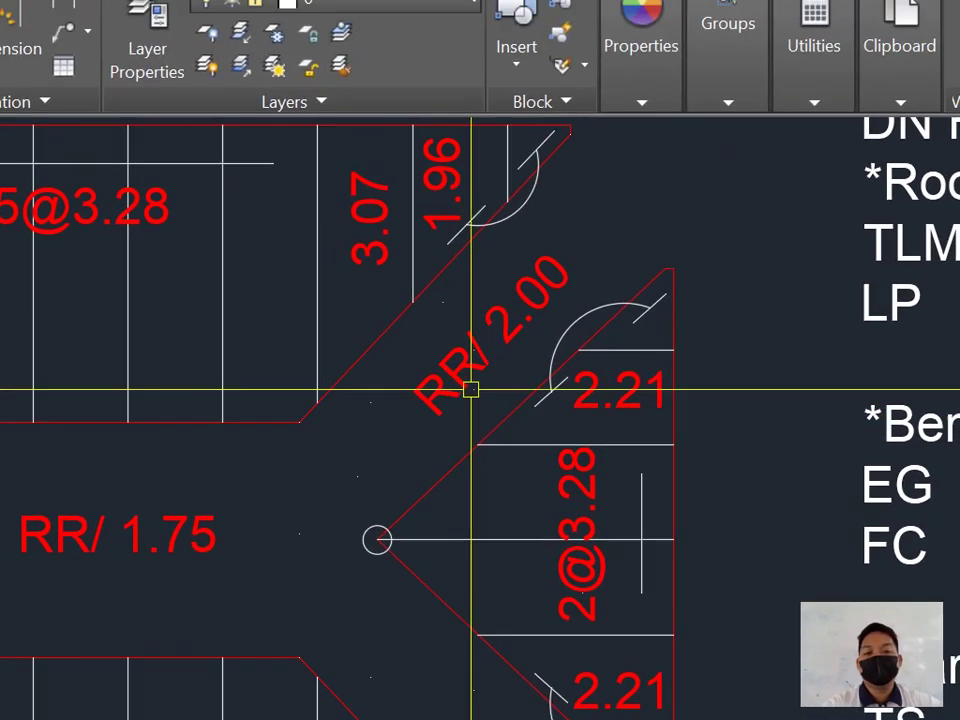
scroll(480, 358, "down", 4)
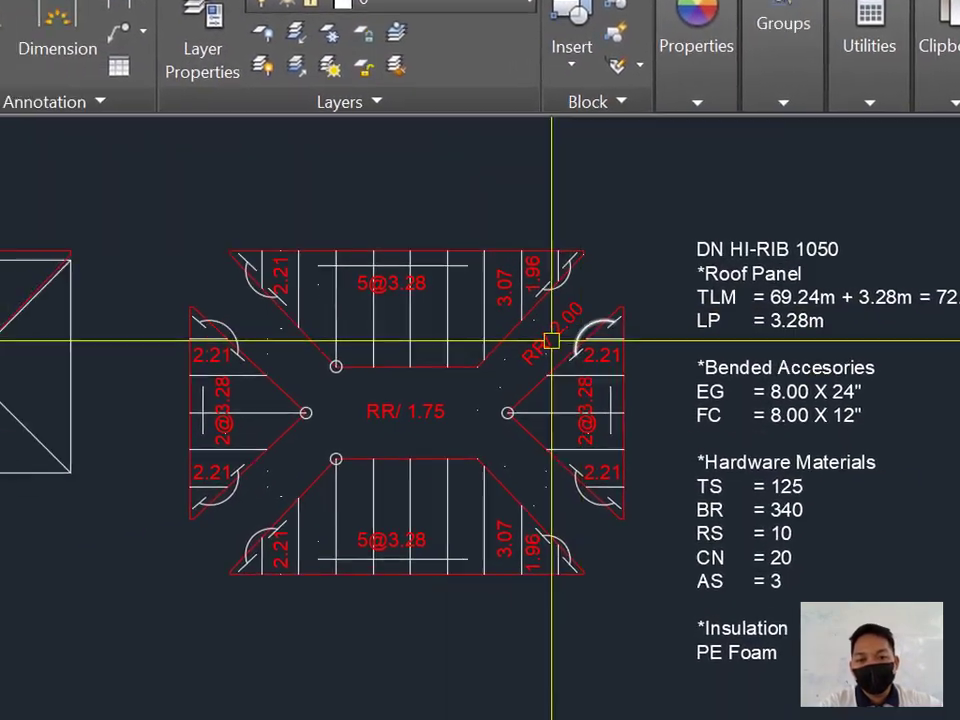
scroll(699, 401, "up", 2)
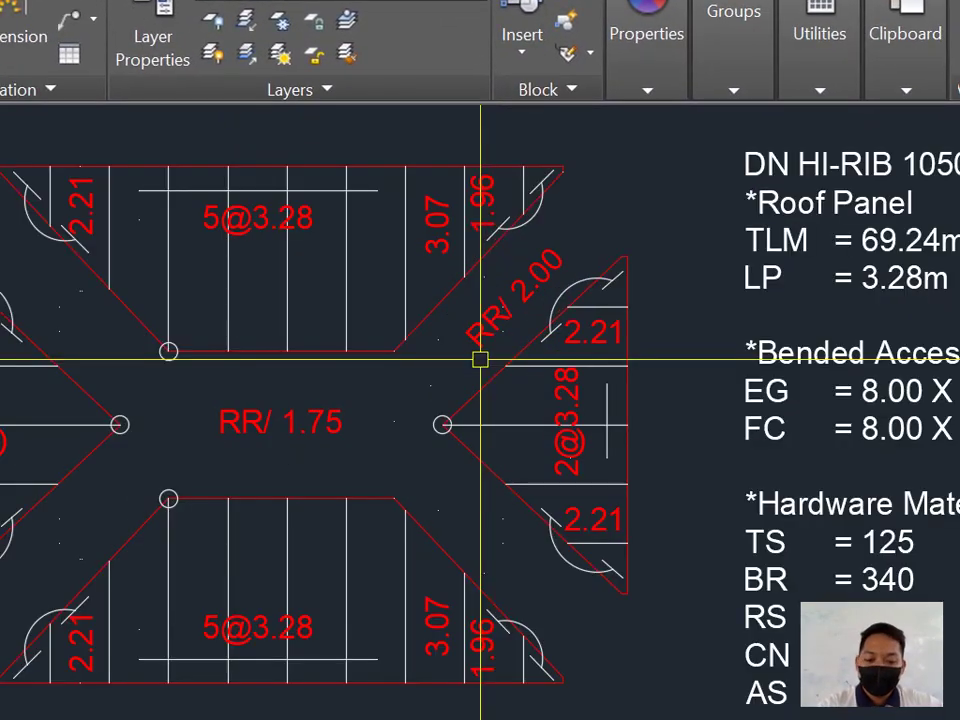
type("MI")
key("Return")
left_click(512, 315)
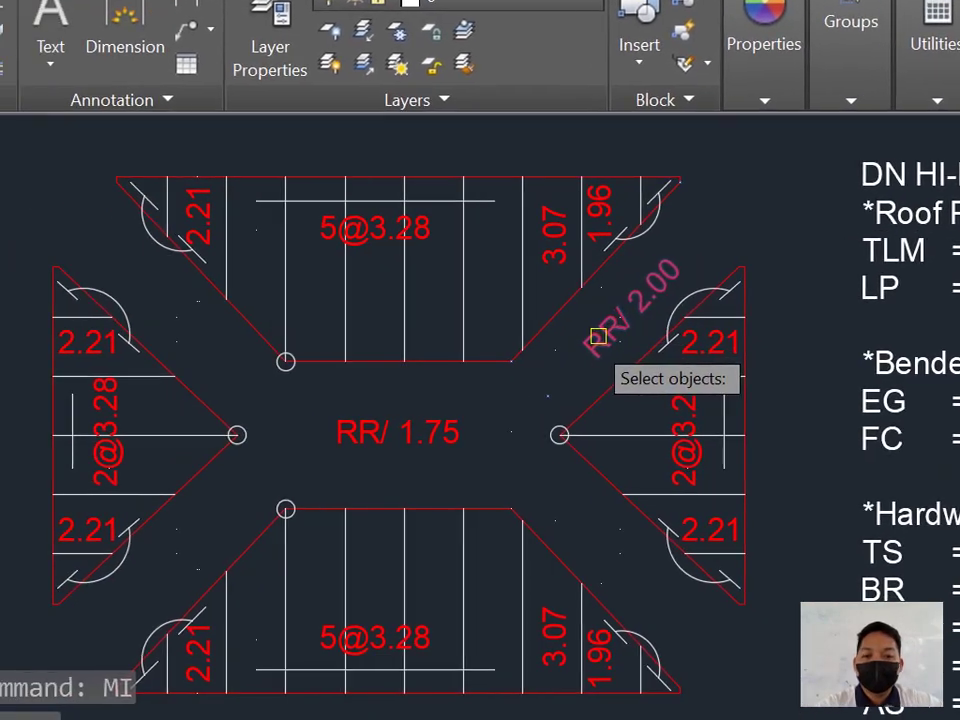
key("Return")
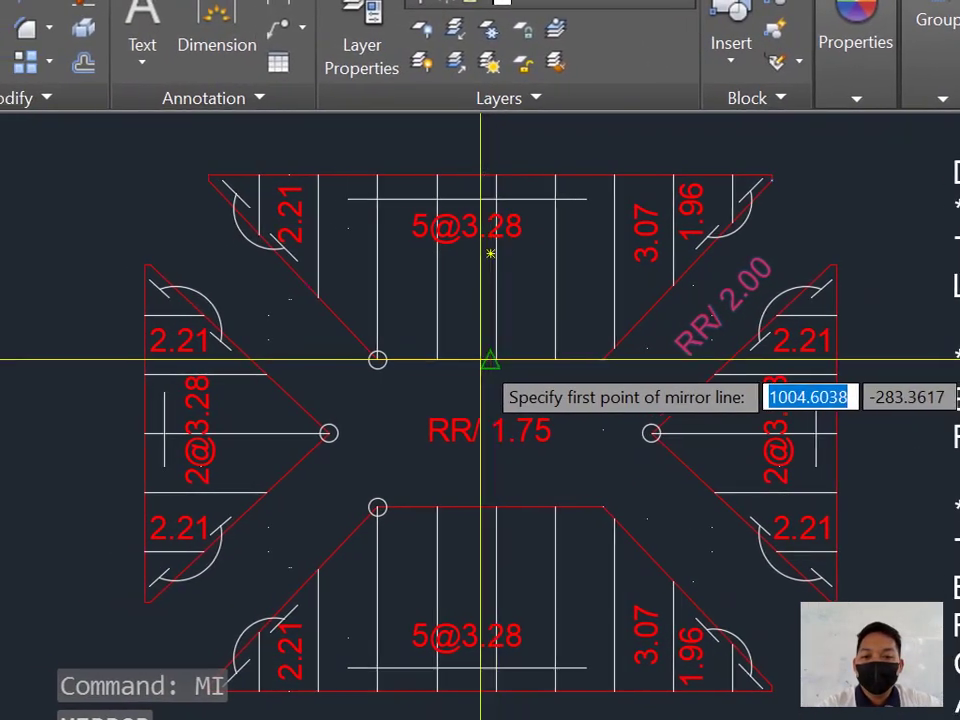
left_click(473, 358)
scroll(480, 358, "down", 2)
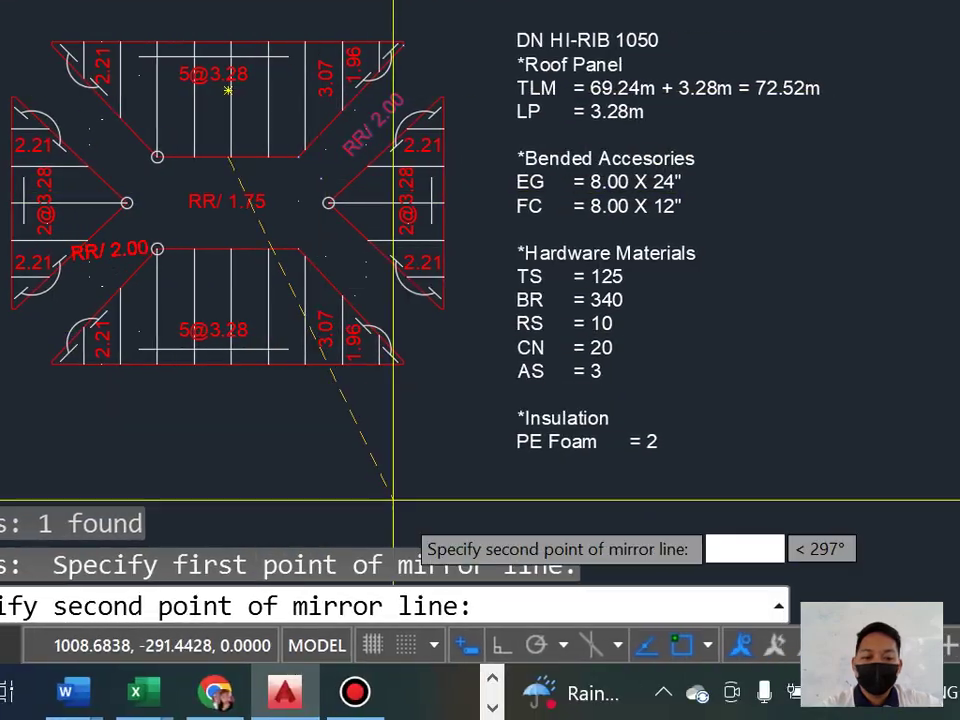
key("F8")
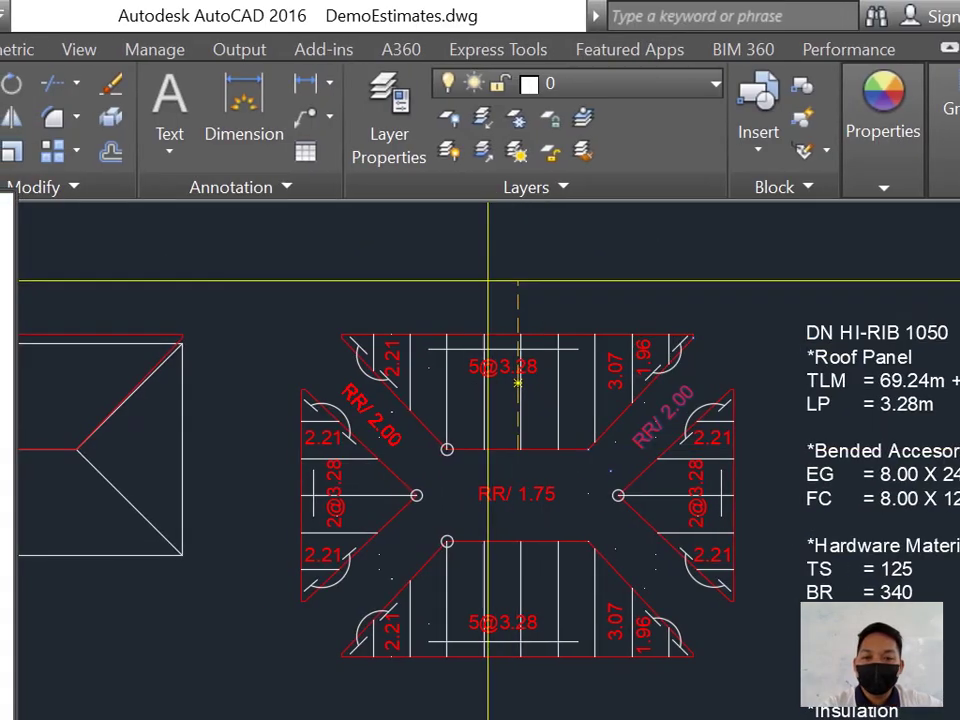
left_click(480, 254)
key("Return")
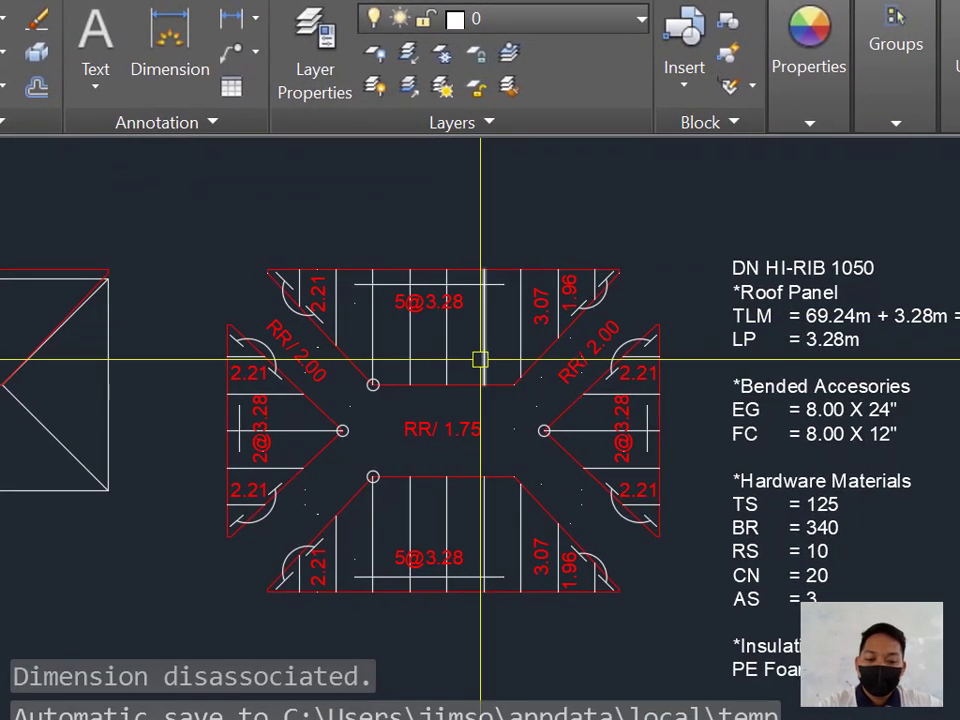
Step: Mirror both upper RR/ 2.00 hip dimensions onto the lower hips about the roof's horizontal centreline, keeping the originals
type("MI")
key("Return")
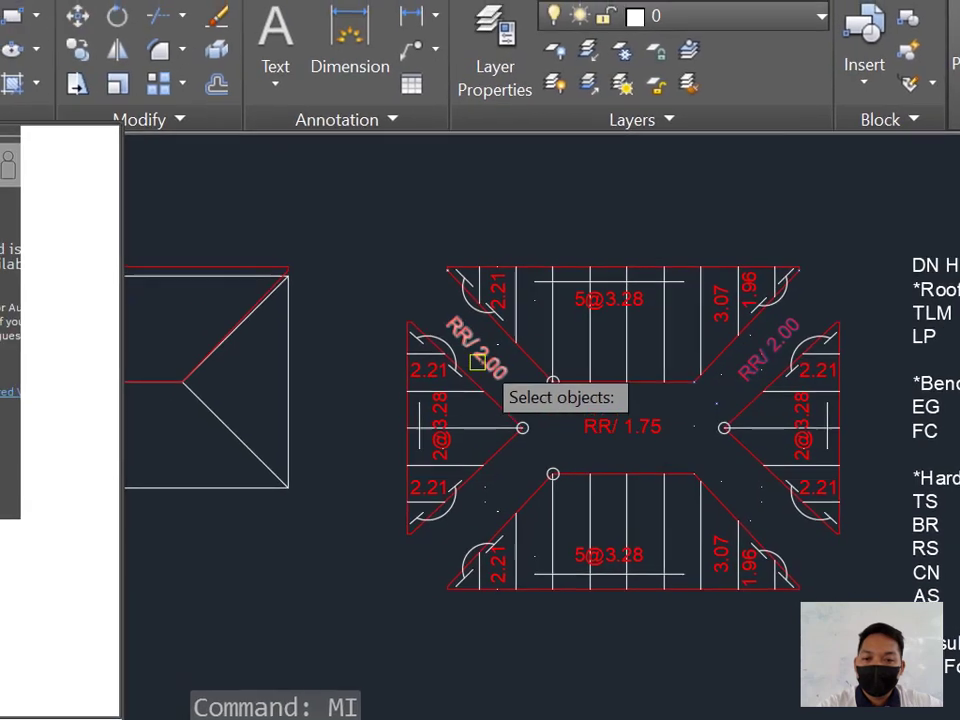
key("Return")
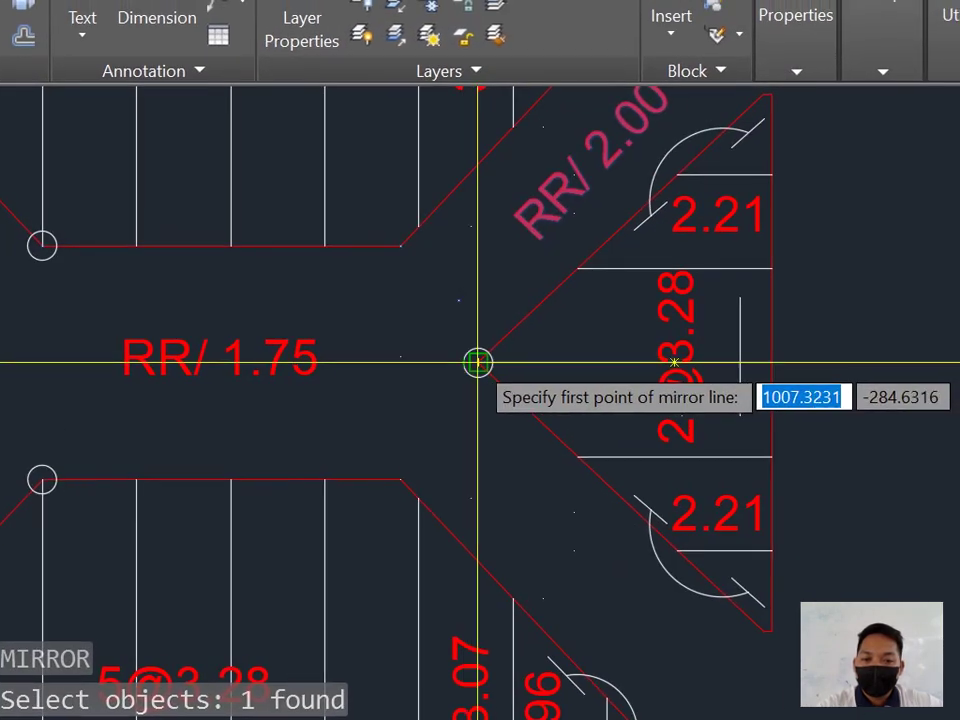
scroll(471, 363, "down", 5)
scroll(274, 346, "up", 4)
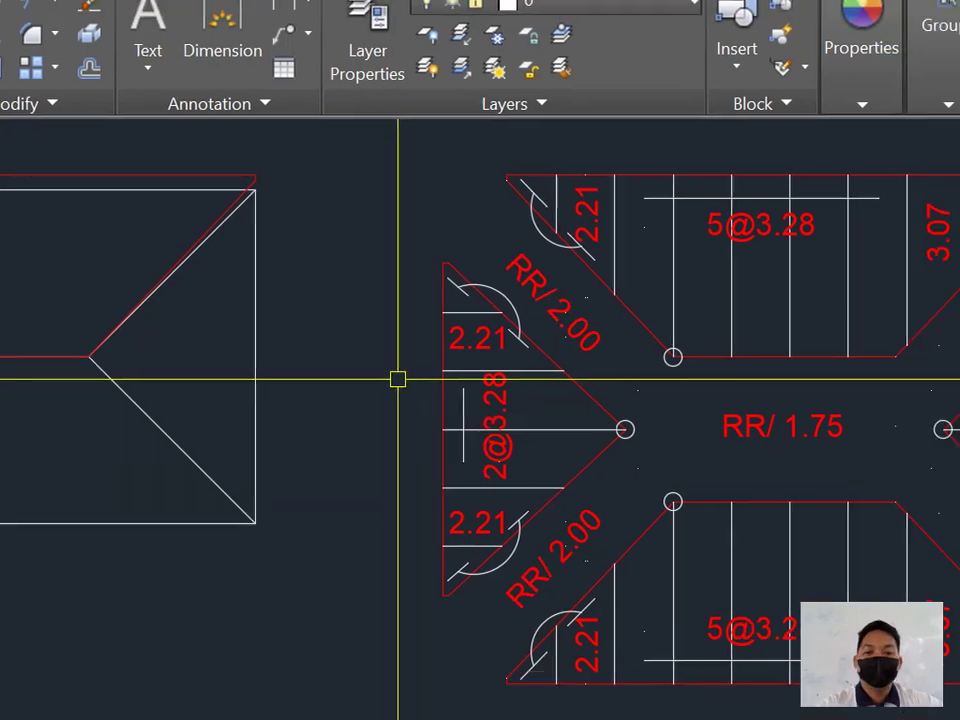
left_click(950, 438)
key("Return")
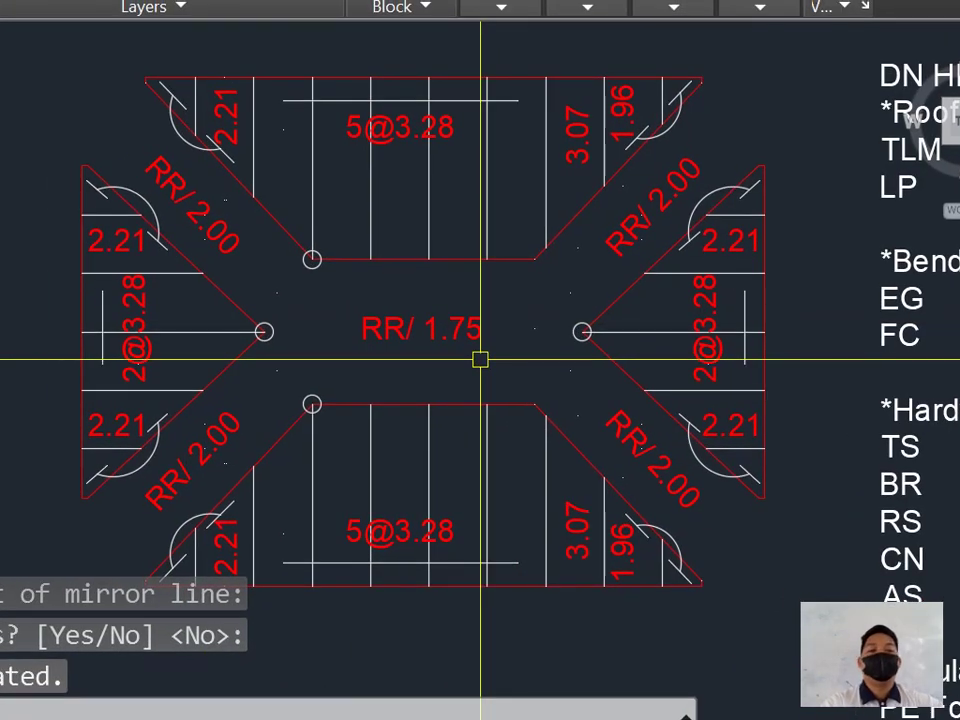
Step: Set the object colour of the upper-left hip's RR/ 2.00 dimension to Green
scroll(871, 411, "down", 2)
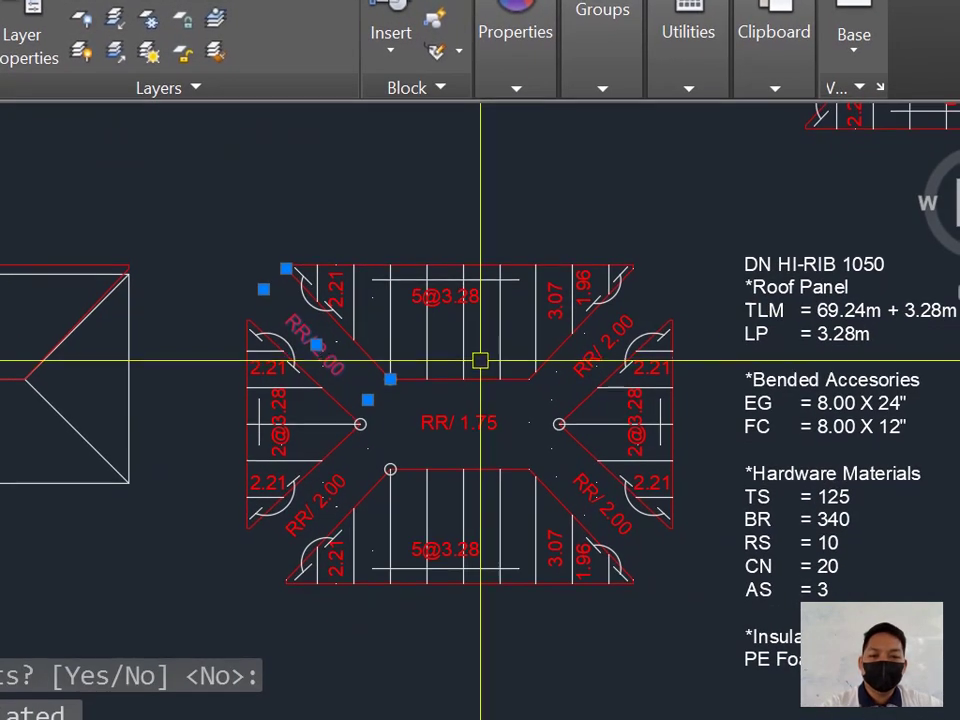
middle_click_drag(487, 343, 466, 383)
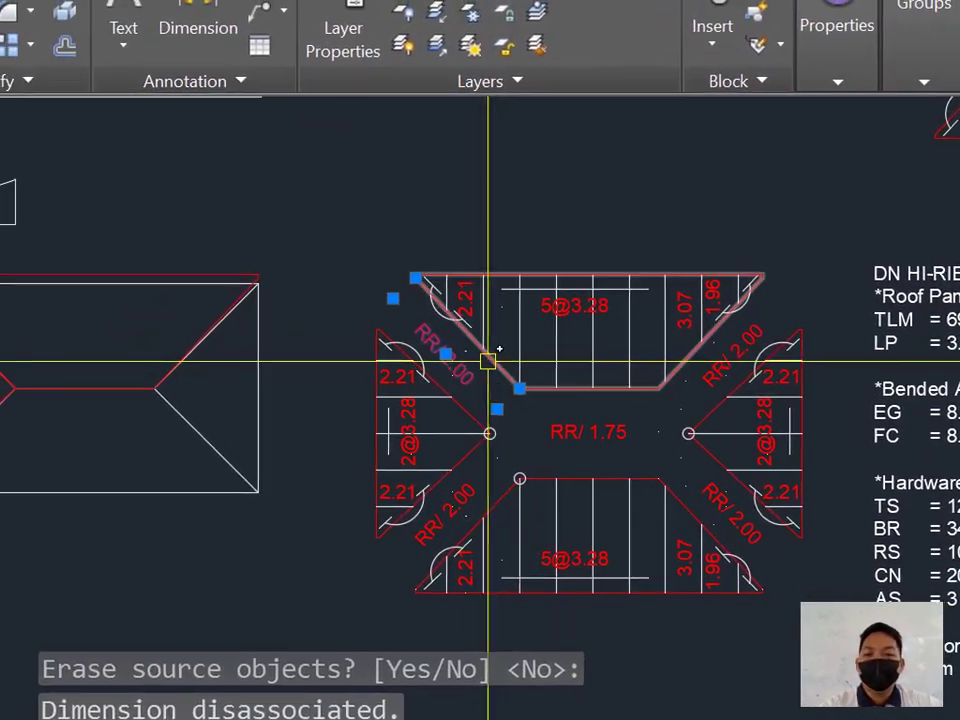
scroll(487, 360, "up", 2)
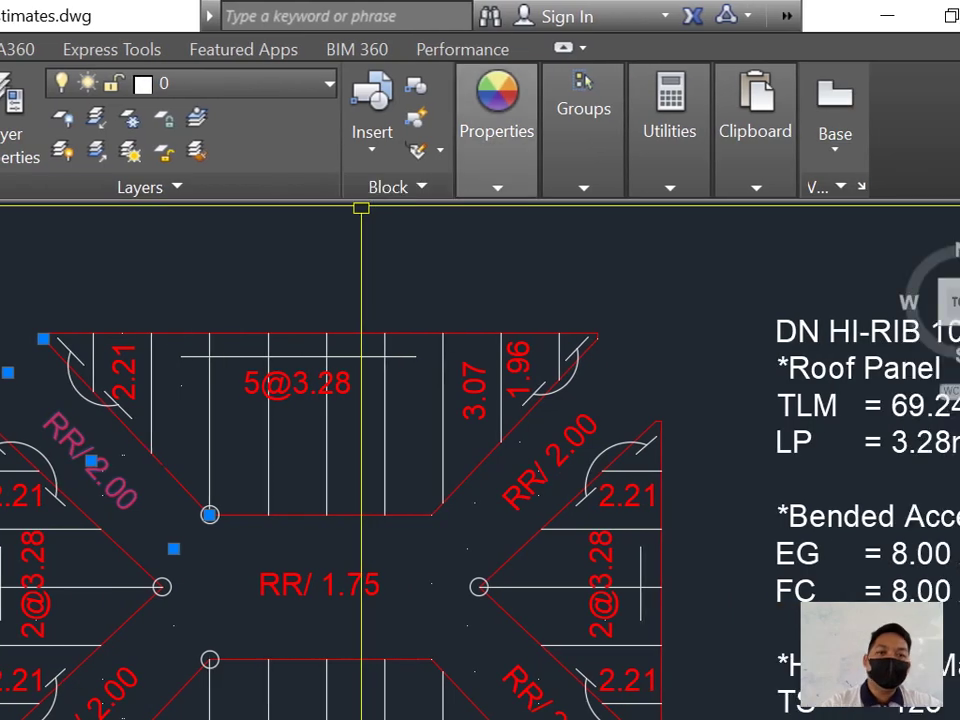
left_click(903, 40)
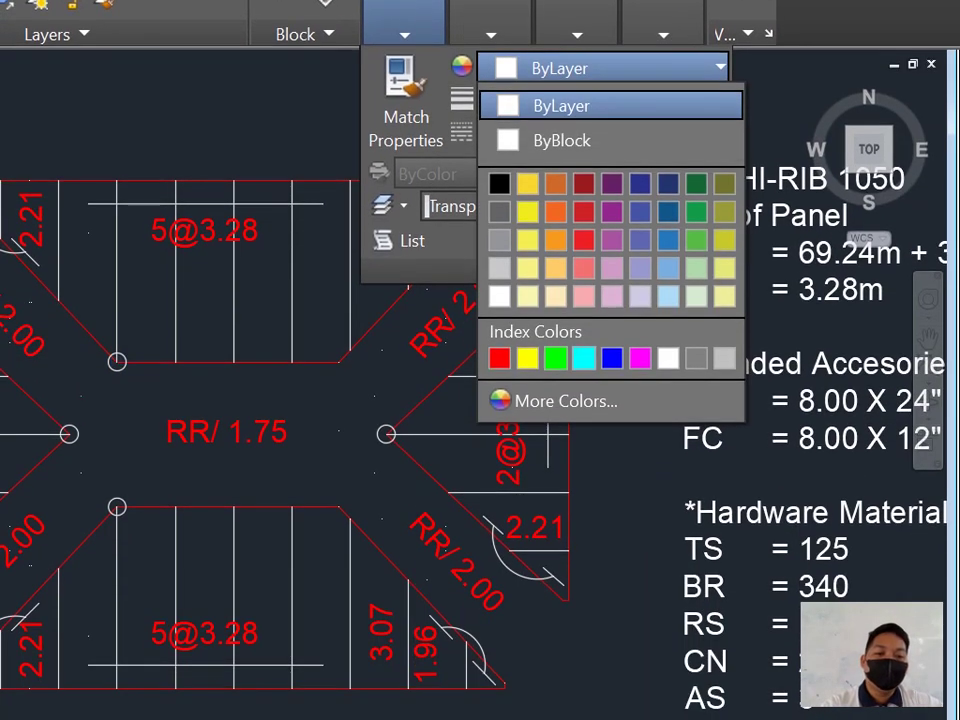
left_click(555, 511)
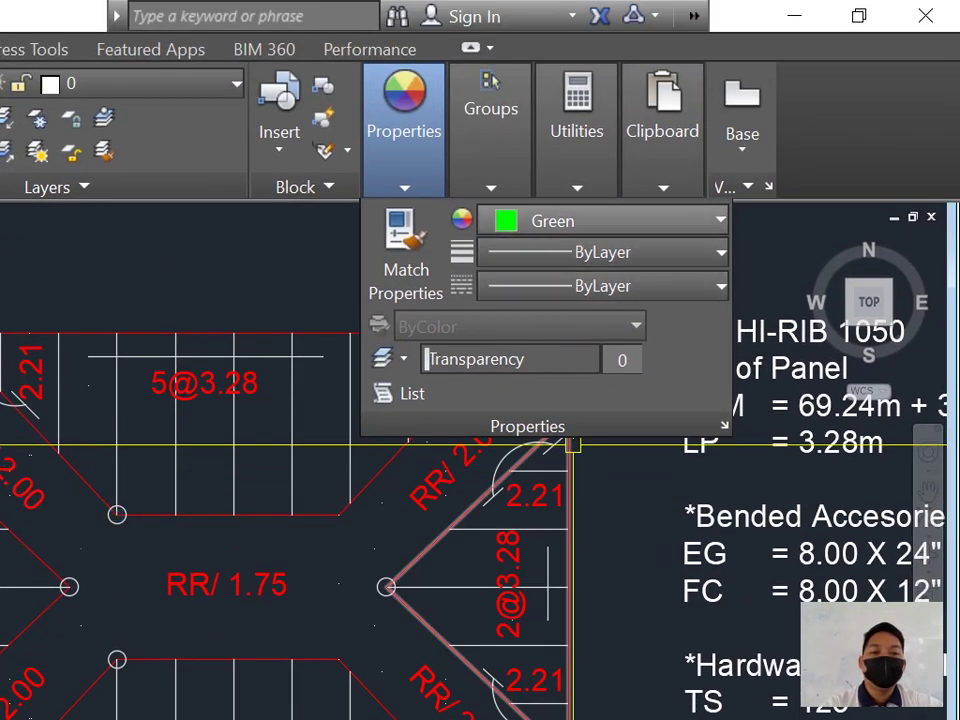
key("Escape")
left_click(238, 211)
left_click(215, 245)
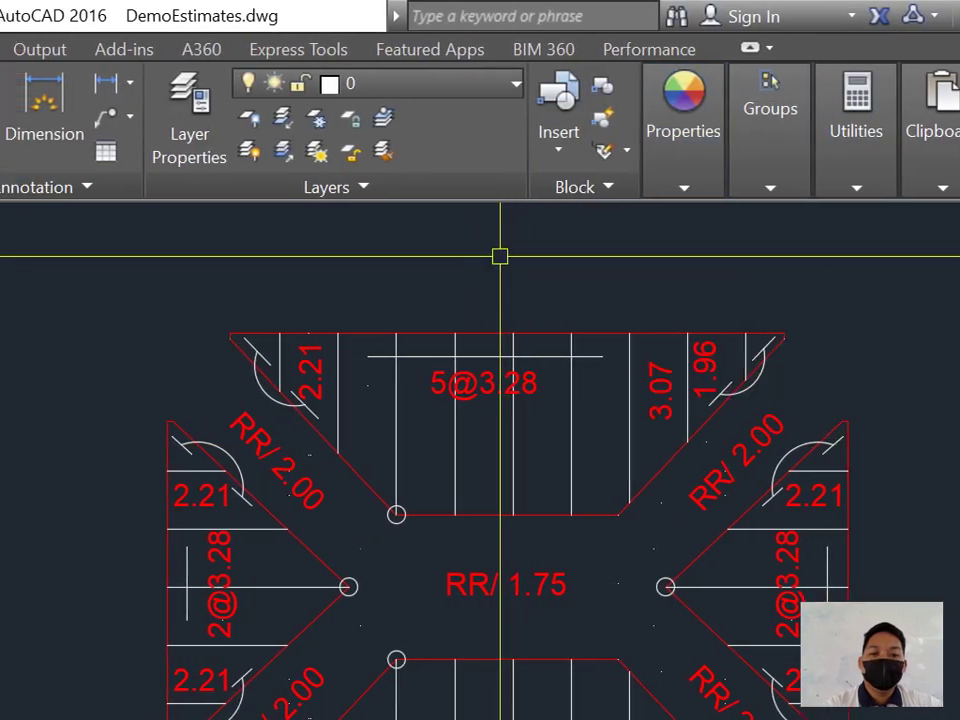
scroll(580, 300, "down", 3)
scroll(410, 360, "up", 3)
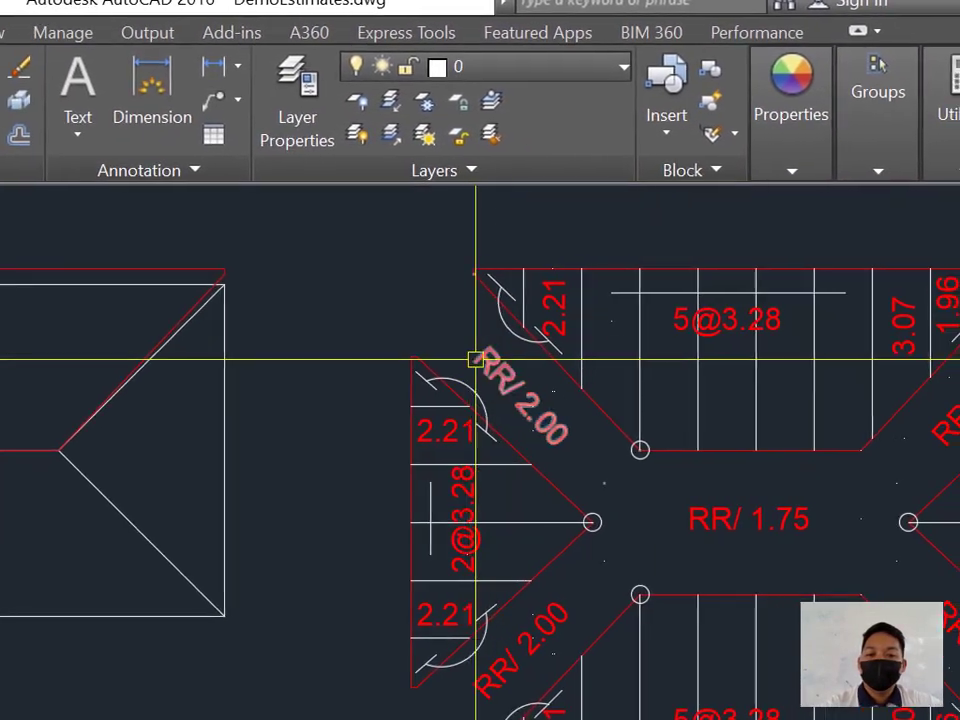
left_click(475, 359)
left_click(790, 100)
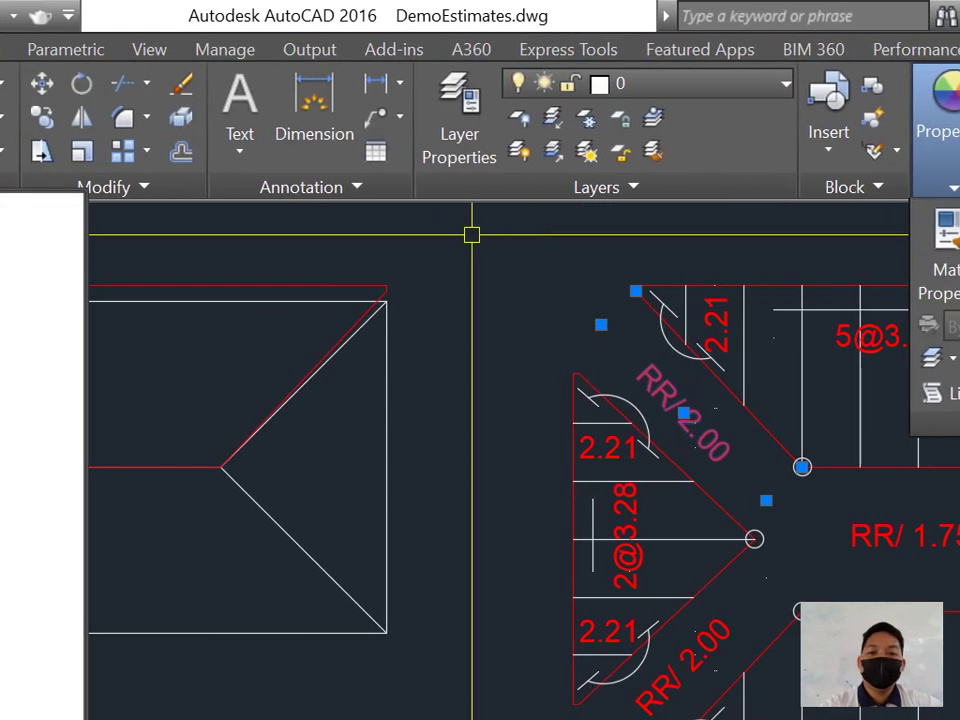
left_click(478, 238)
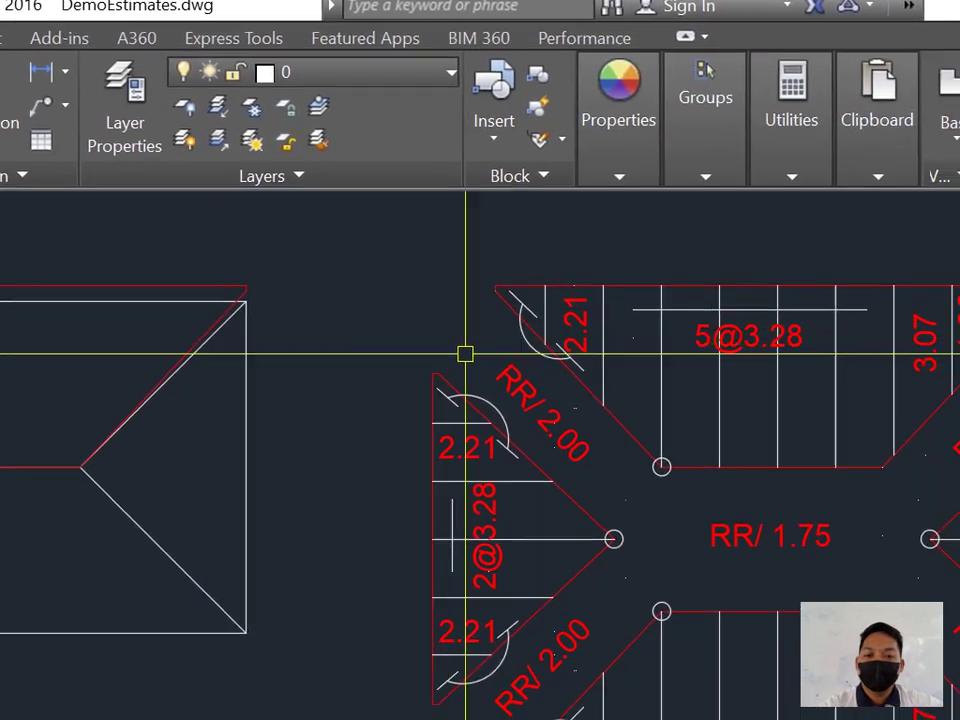
left_click(488, 374)
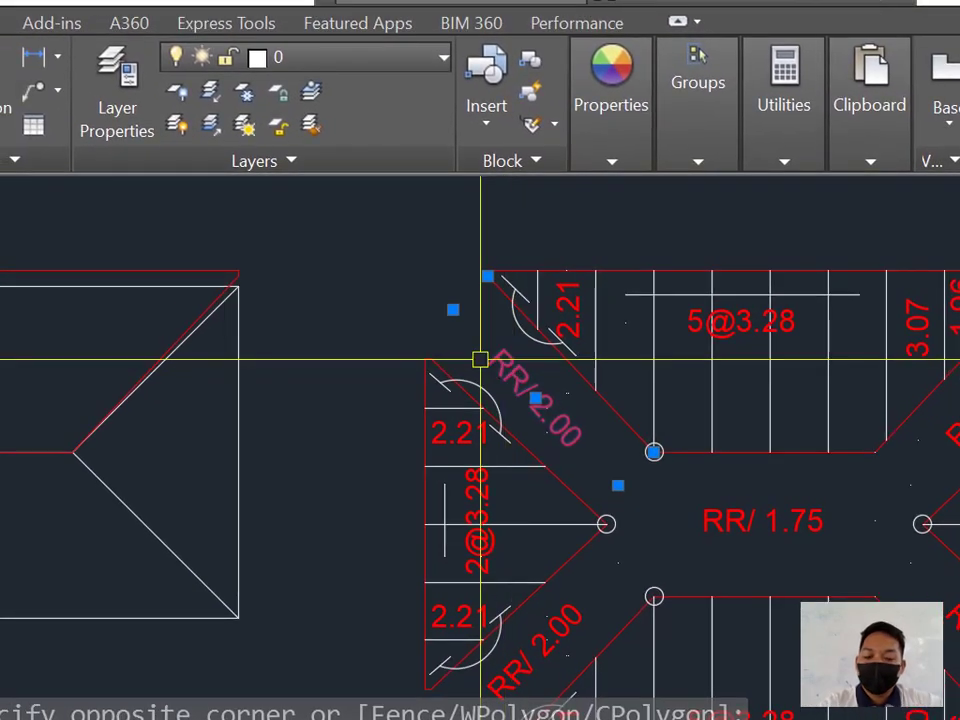
type("PRO")
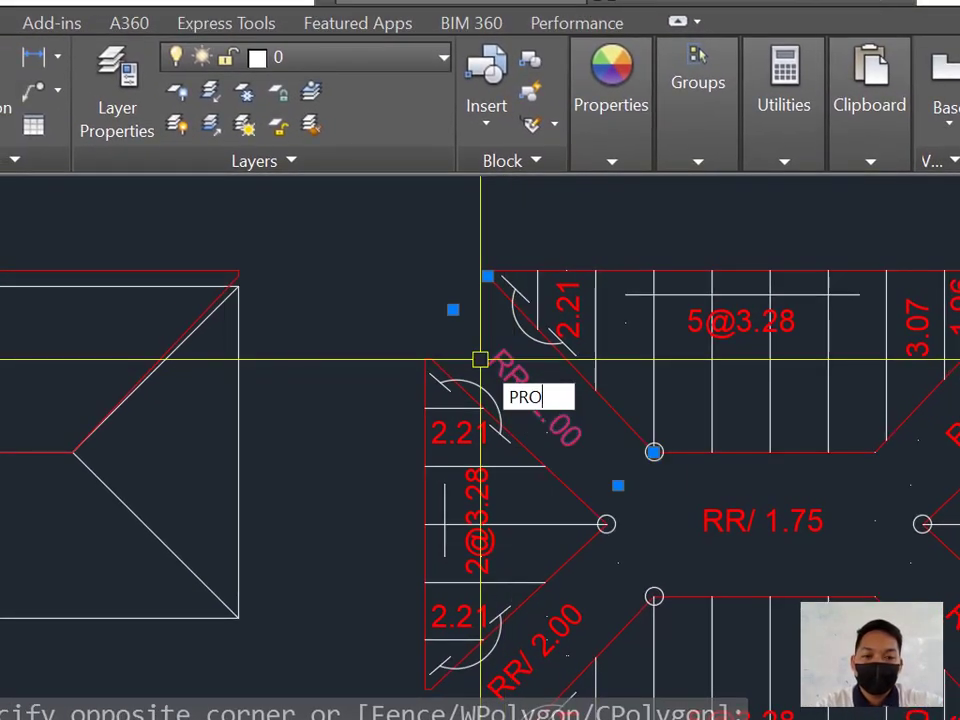
type("P")
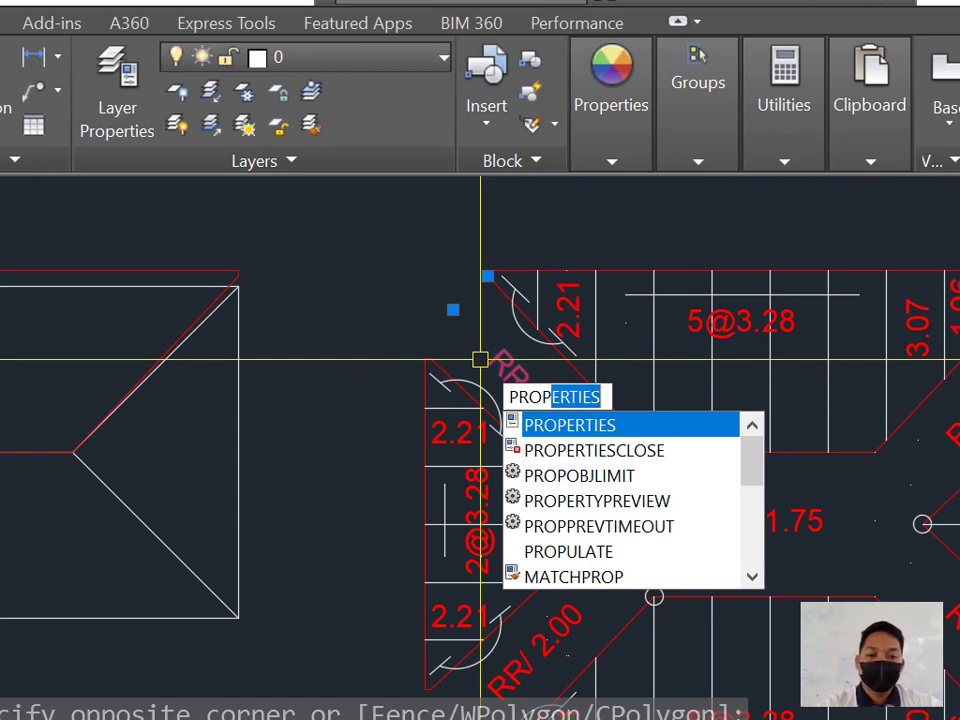
key("Return")
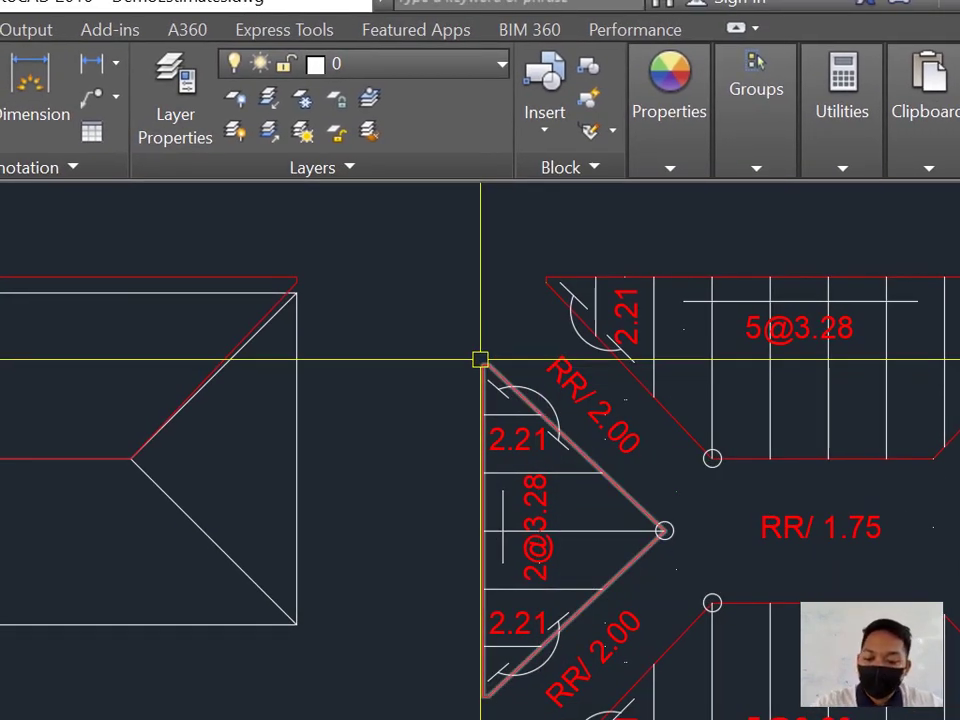
type("D")
key("Return")
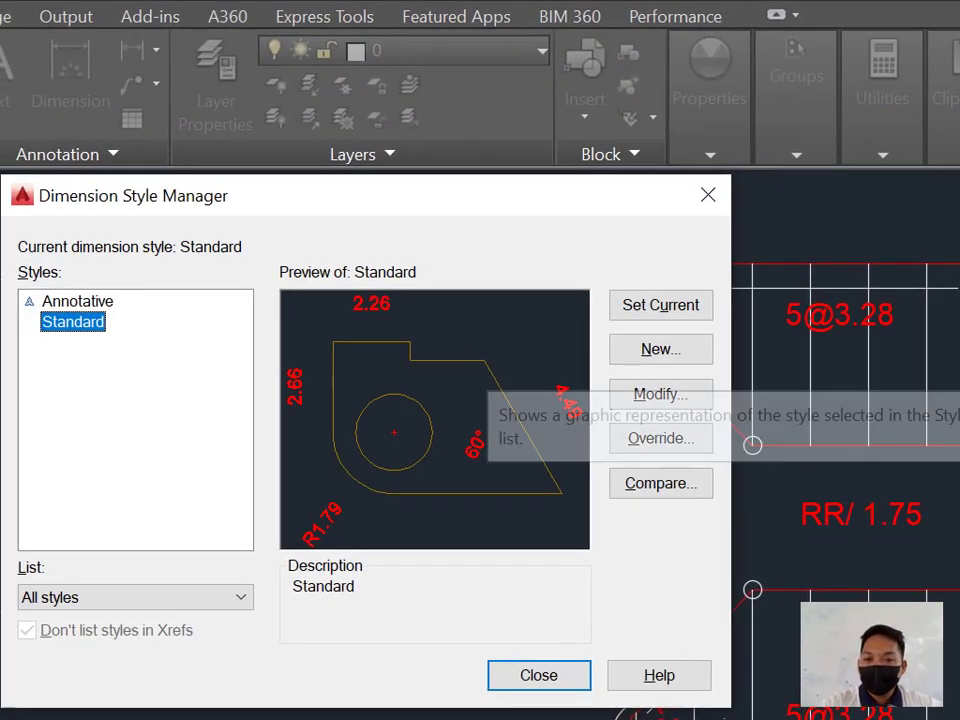
key("Escape")
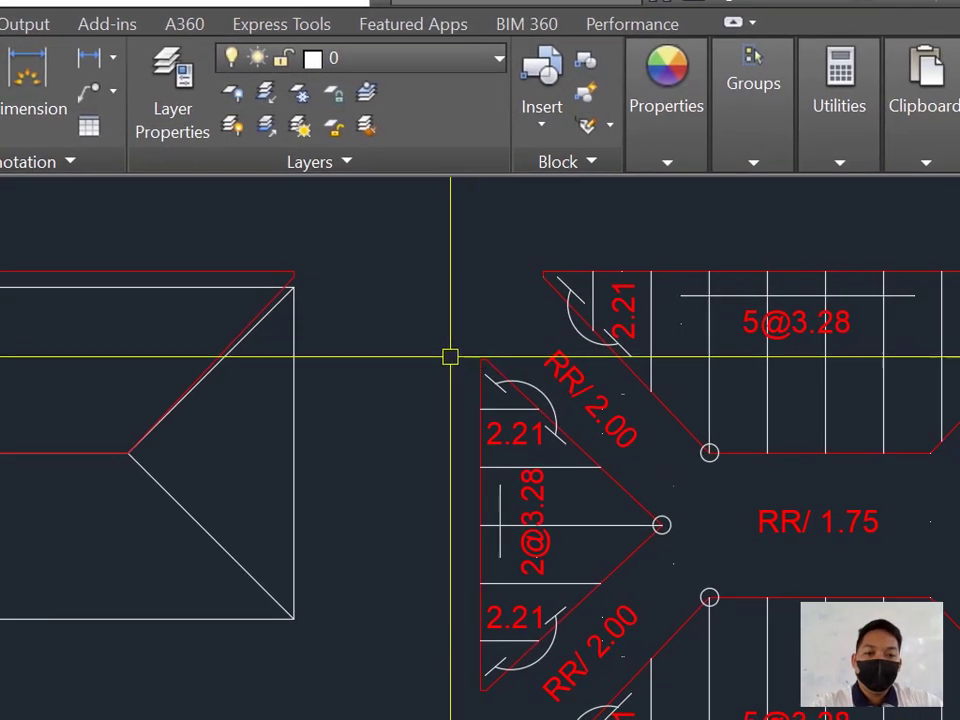
Step: Set the text colour of the upper-left hip's RR/ 2.00 dimension to Green in its properties
left_click(628, 389)
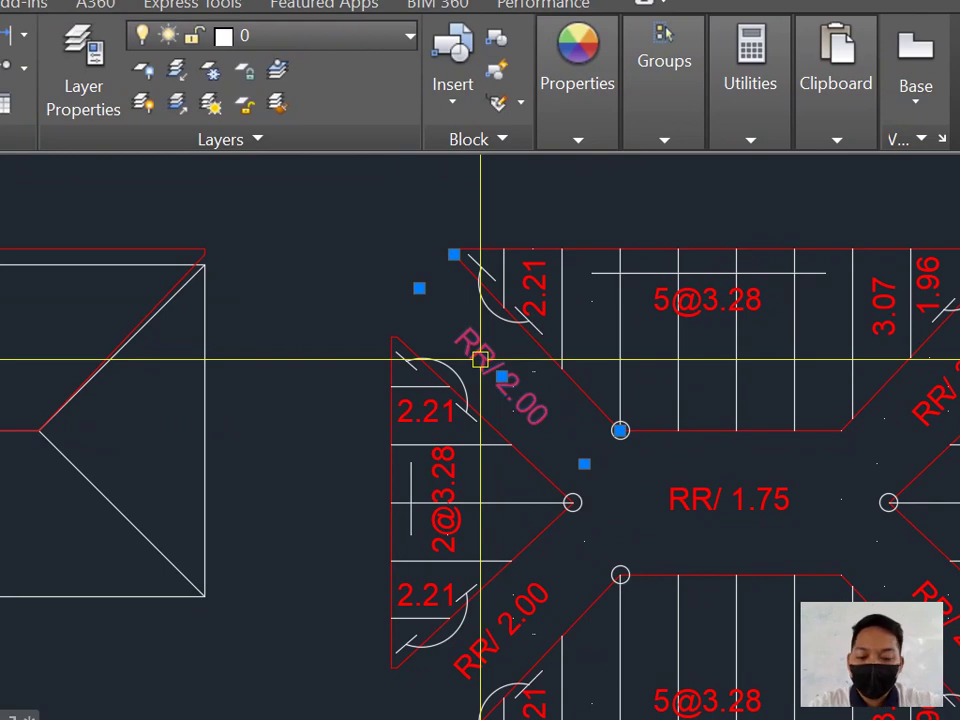
type("PROP")
key("Return")
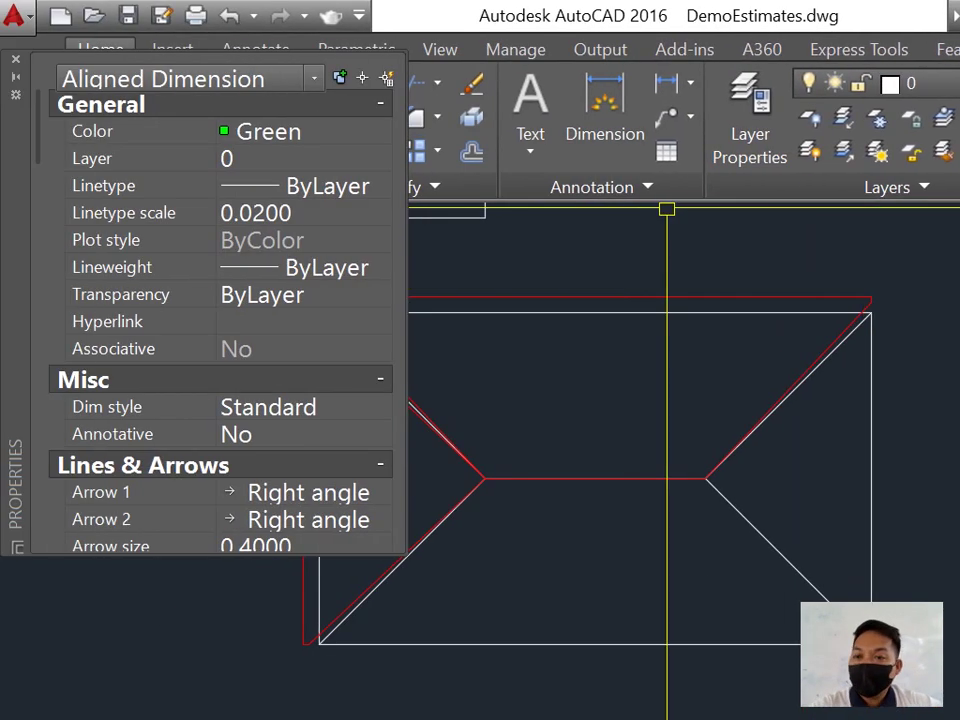
left_click(300, 131)
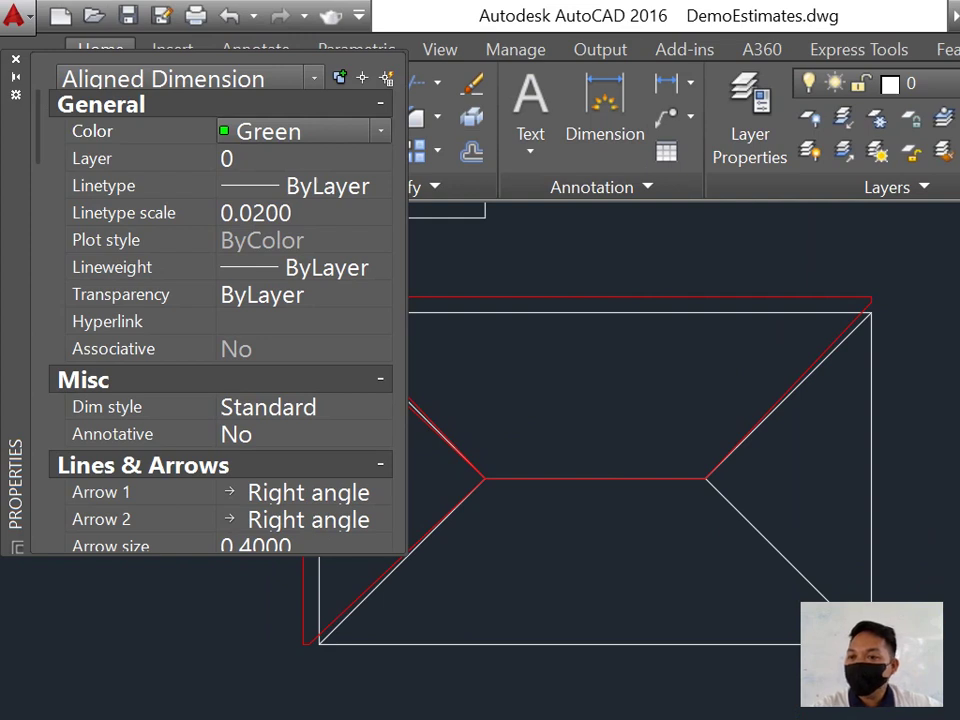
left_click(380, 131)
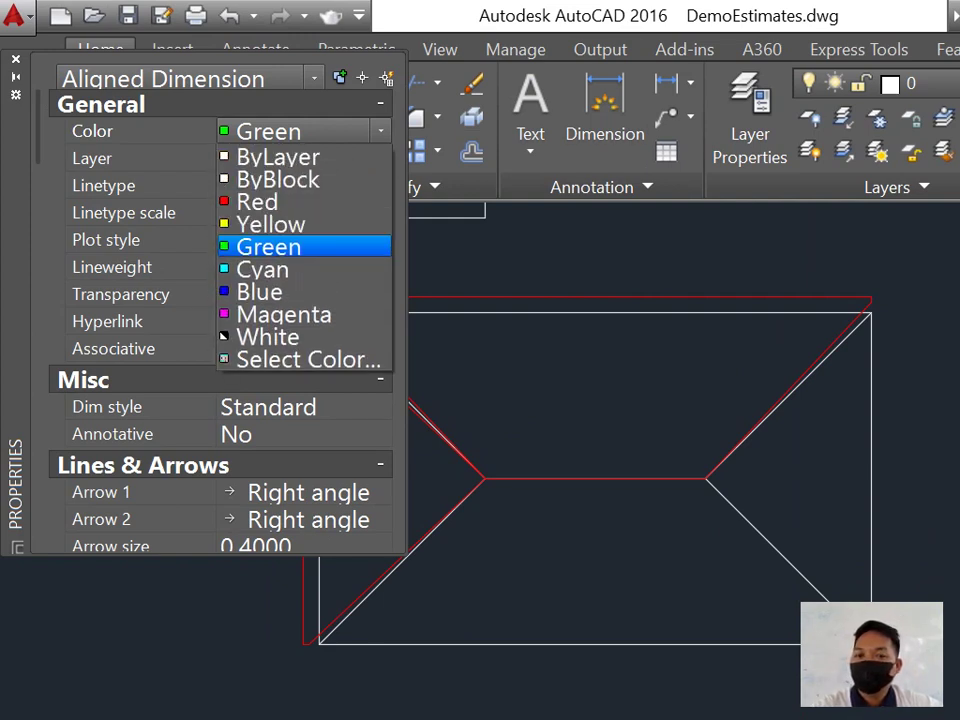
key("Return")
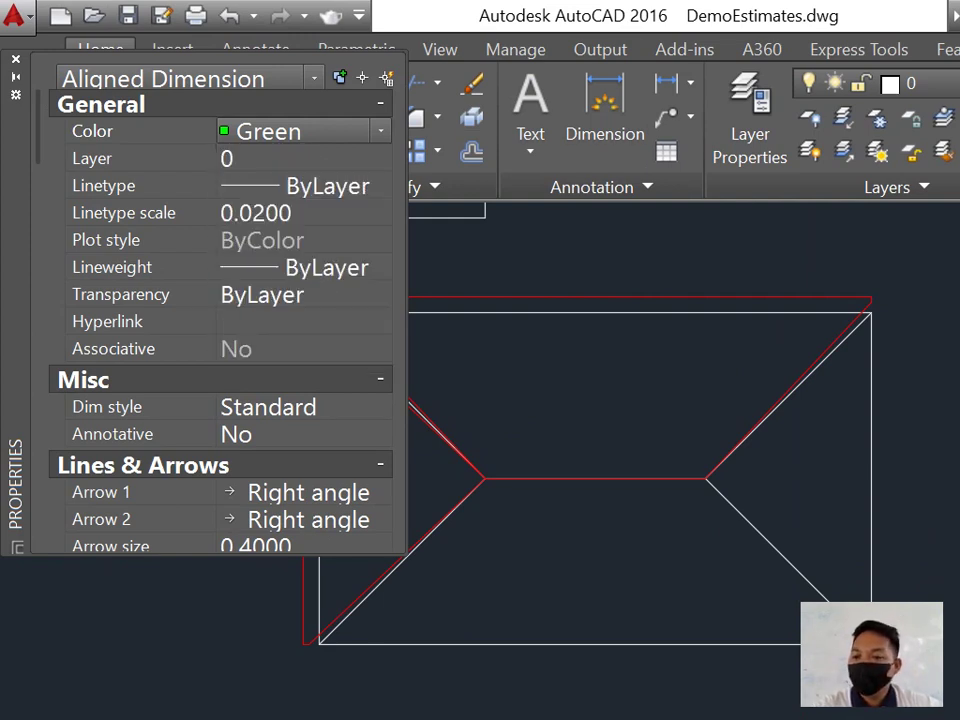
scroll(210, 300, "down", 3)
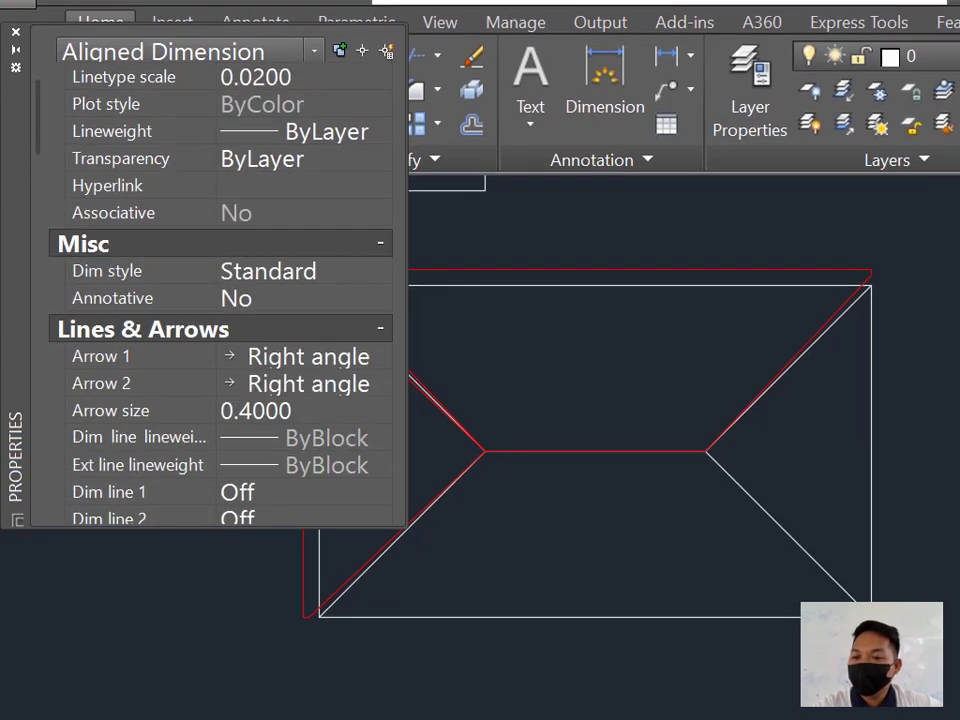
scroll(210, 300, "down", 3)
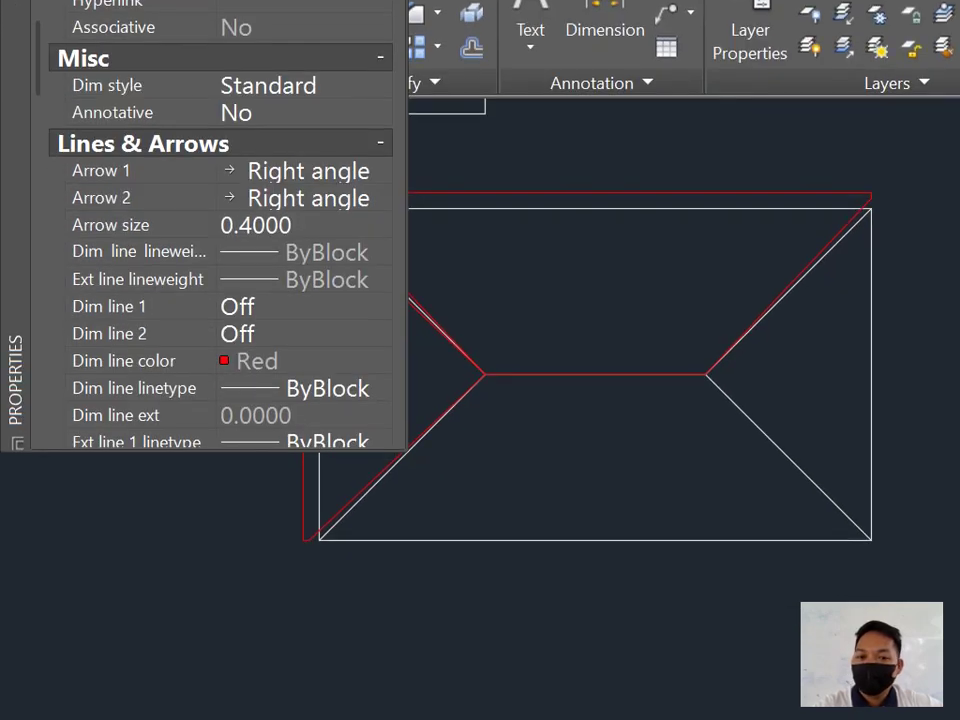
scroll(210, 300, "up", 5)
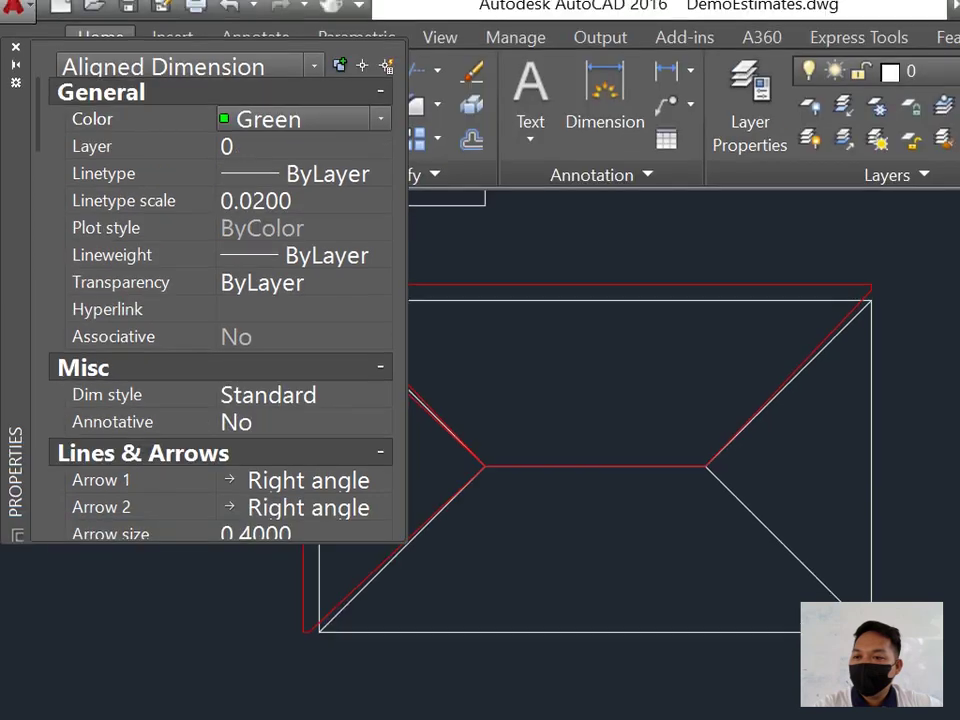
scroll(210, 300, "down", 6)
scroll(210, 300, "down", 5)
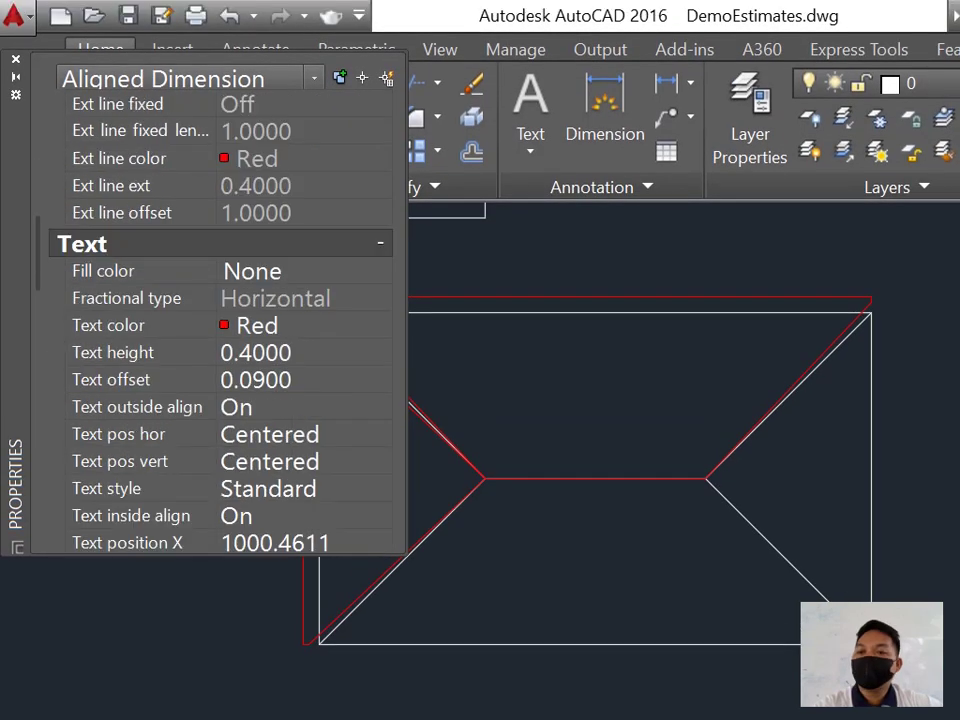
left_click(300, 325)
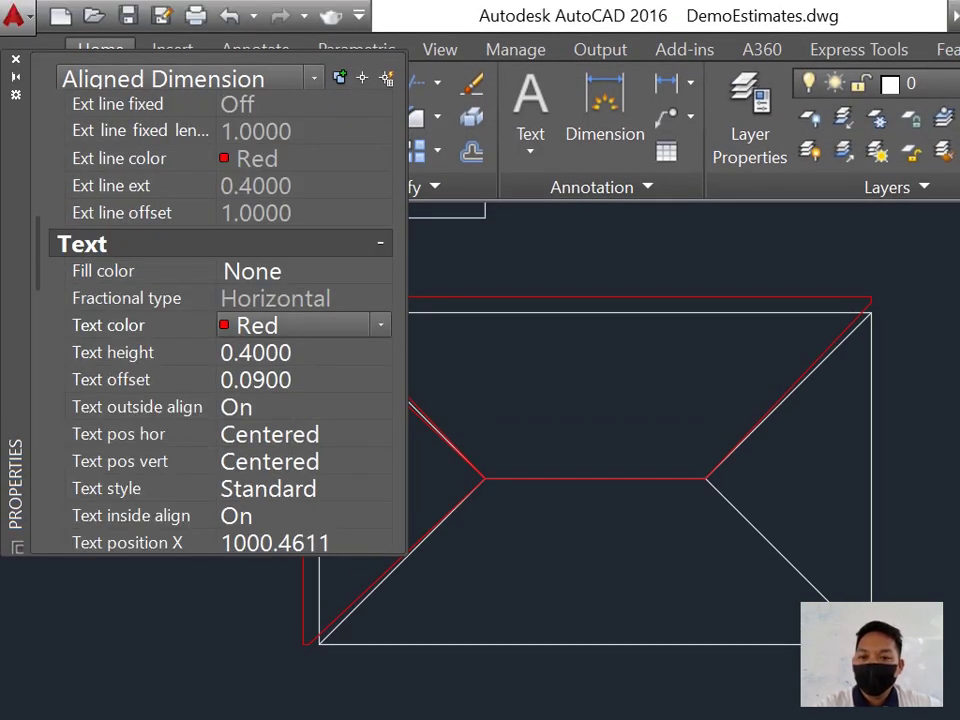
left_click(380, 325)
left_click(262, 441)
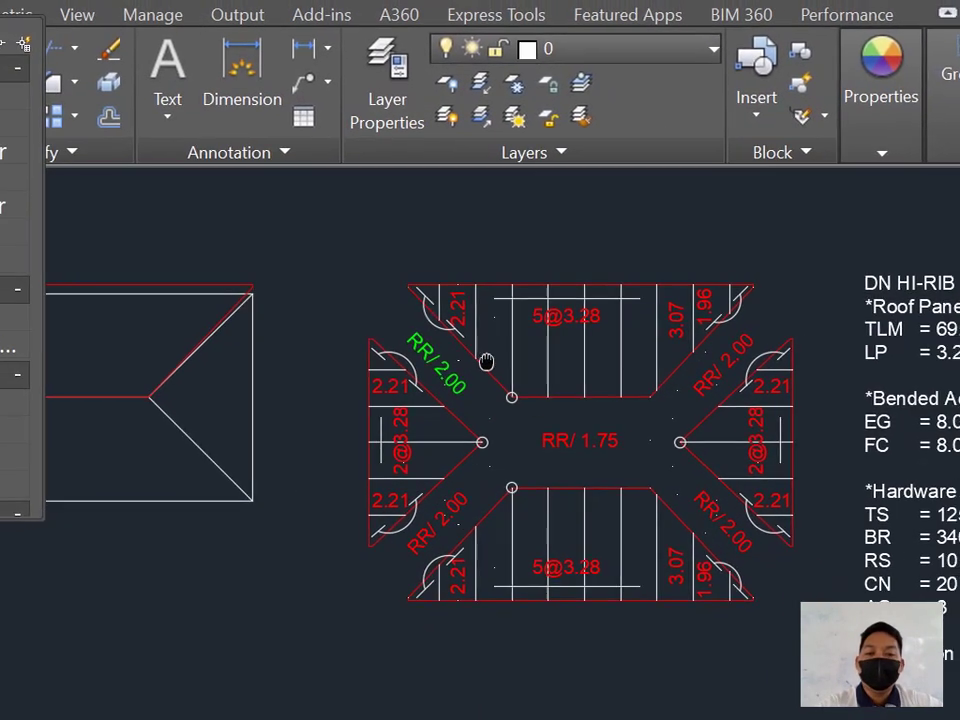
Step: Match the green RR/ 2.00 dimension's properties onto the other three hip dimensions and the RR/ 1.75 ridge dimension
scroll(481, 357, "up", 2)
left_click(481, 357)
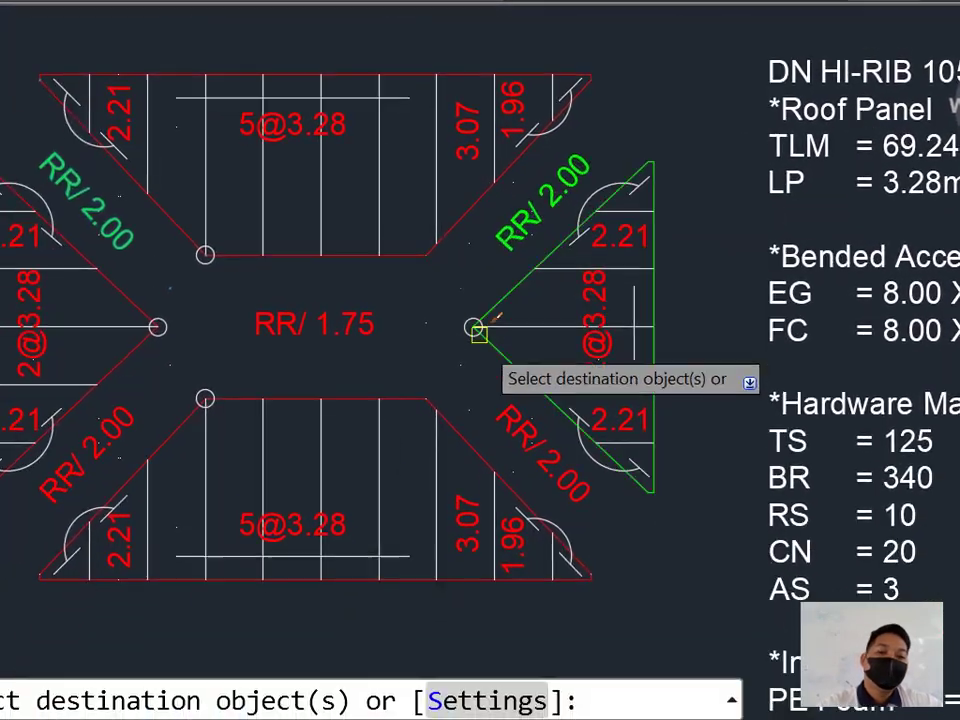
left_click(452, 620)
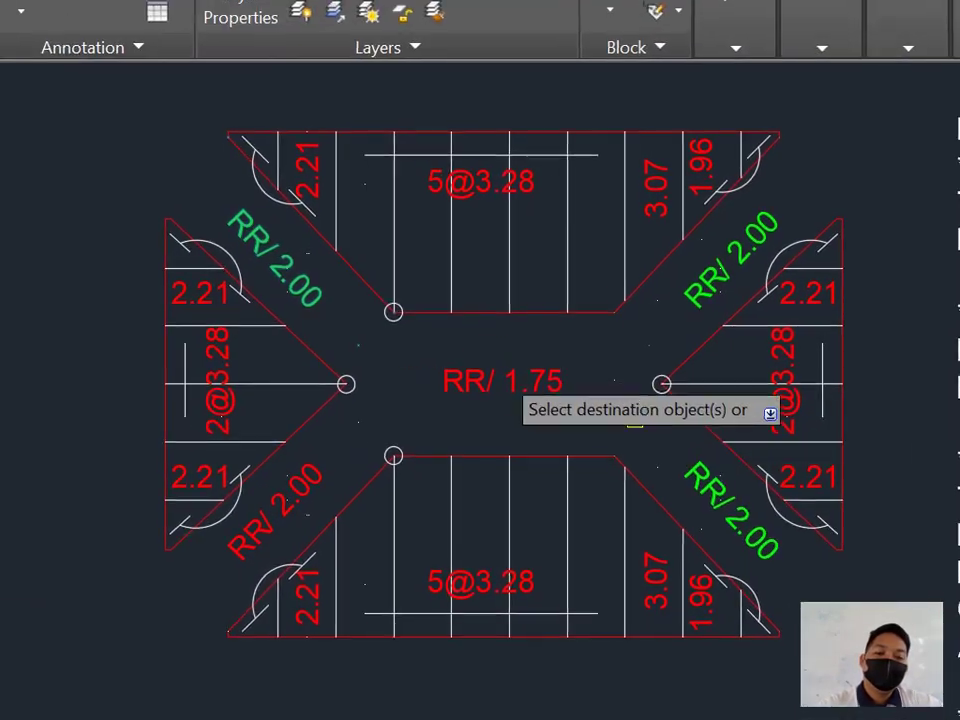
left_click(209, 500)
left_click(290, 462)
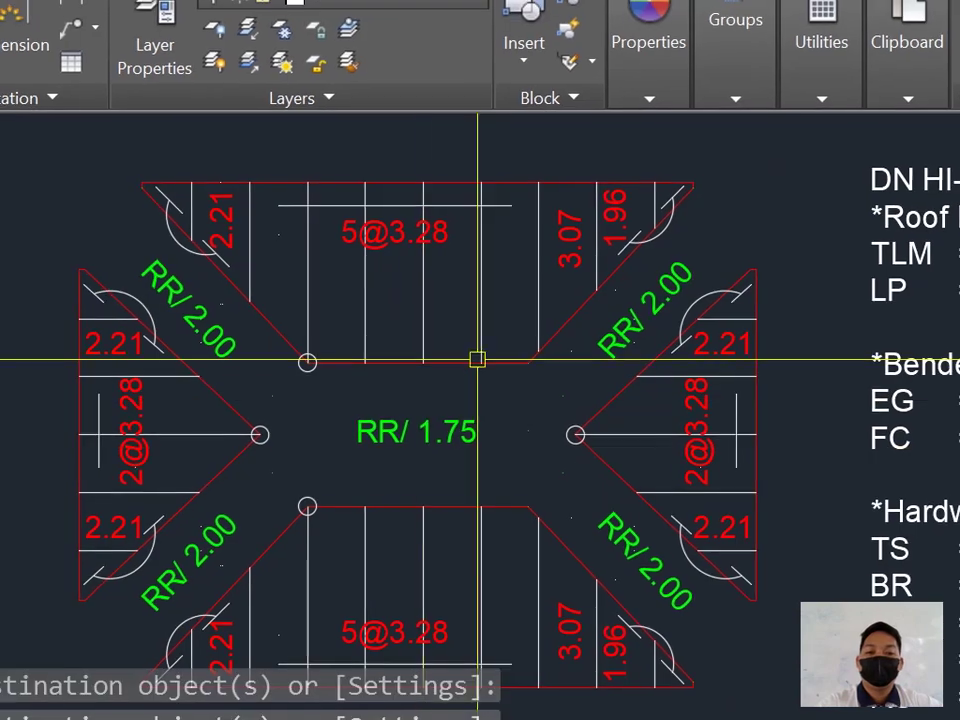
scroll(480, 358, "down", 3)
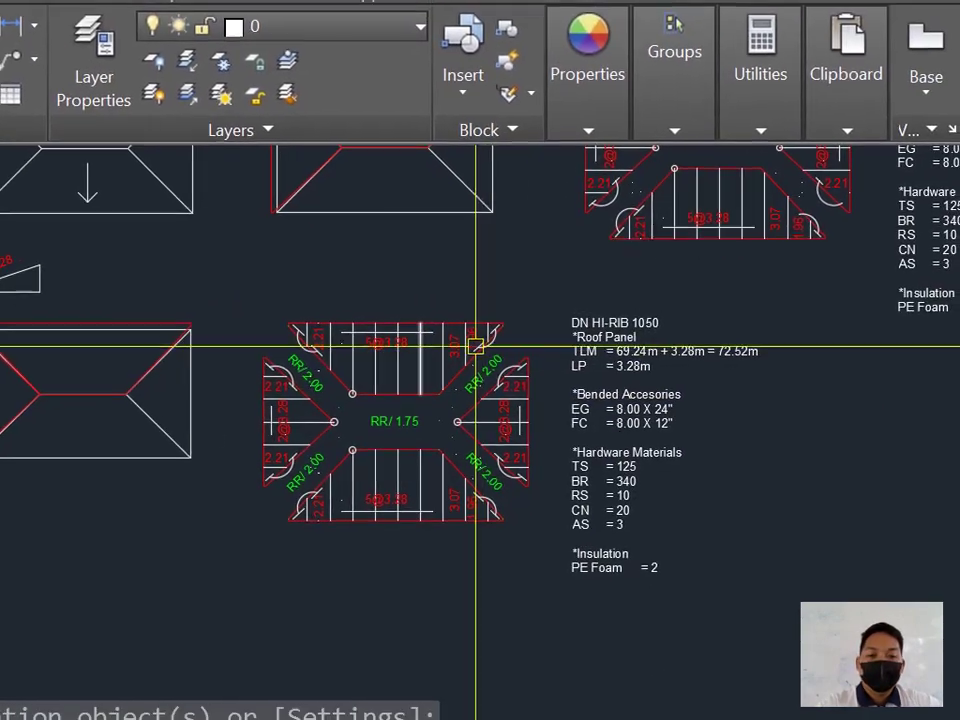
scroll(480, 358, "up", 1)
key("Escape")
key("Escape")
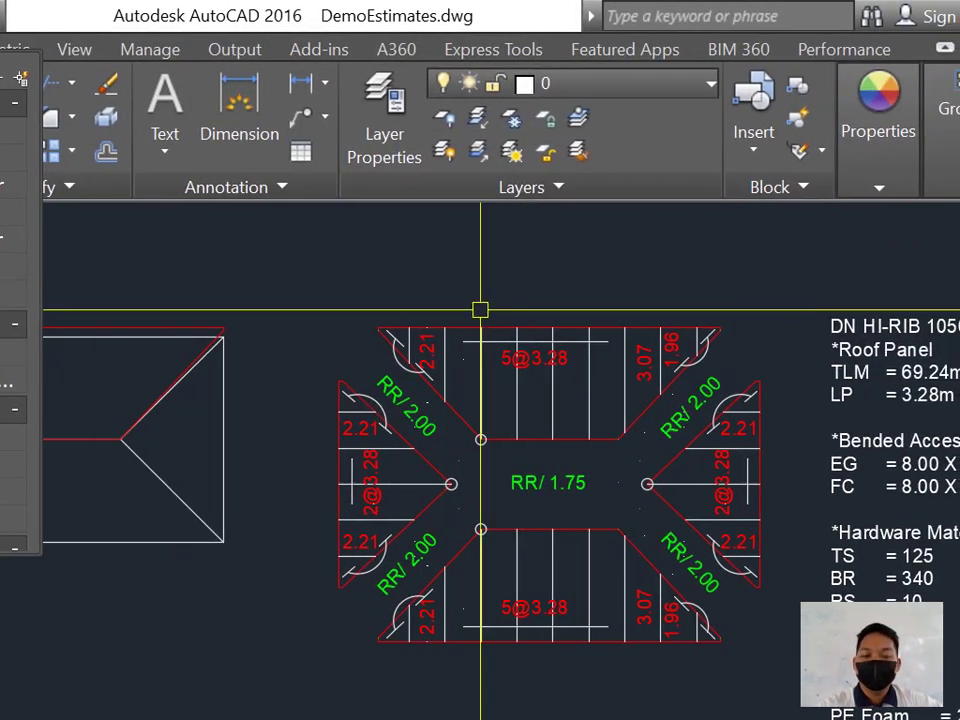
Step: Review the green ridge and hip dimensions in the roof layout together with the materials list beside it
scroll(480, 342, "up", 2)
scroll(480, 342, "down", 3)
scroll(480, 342, "up", 1)
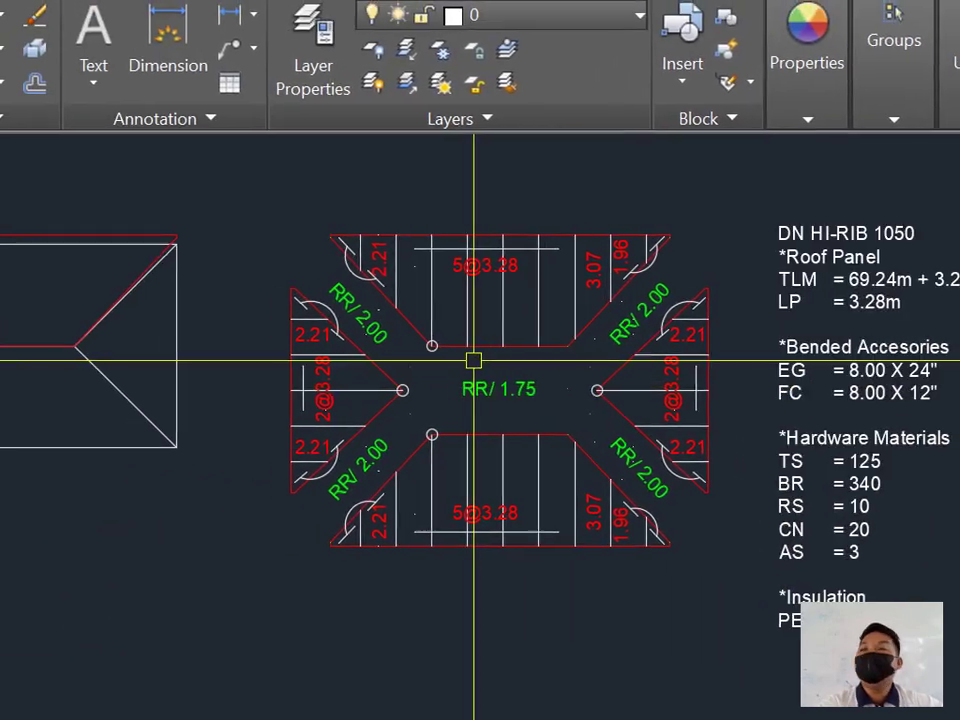
middle_click_drag(316, 359, 352, 396)
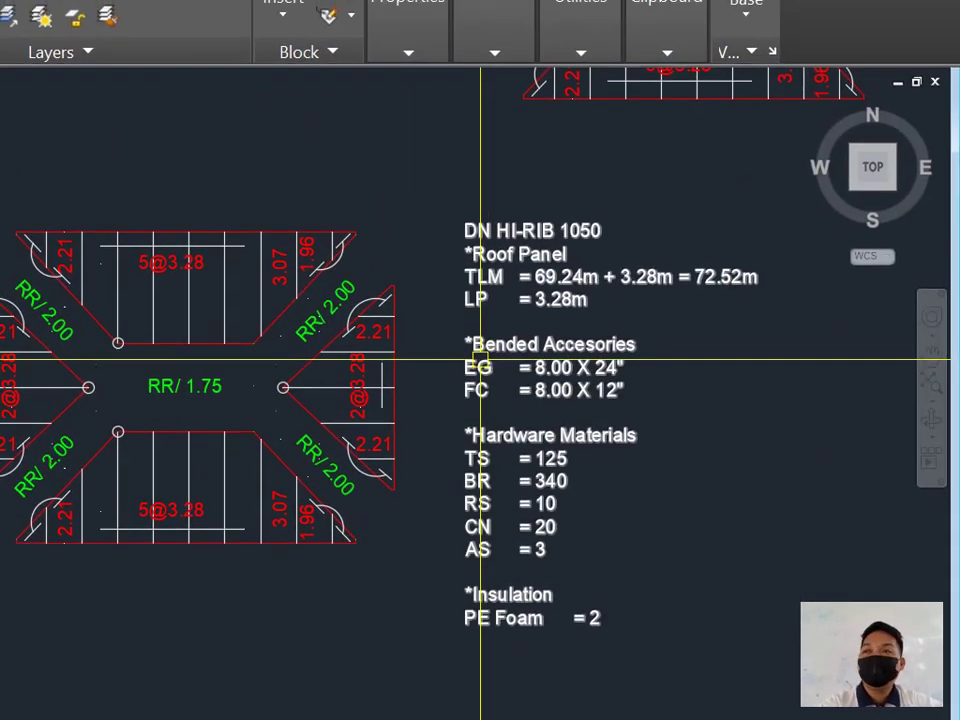
scroll(128, 381, "up", 2)
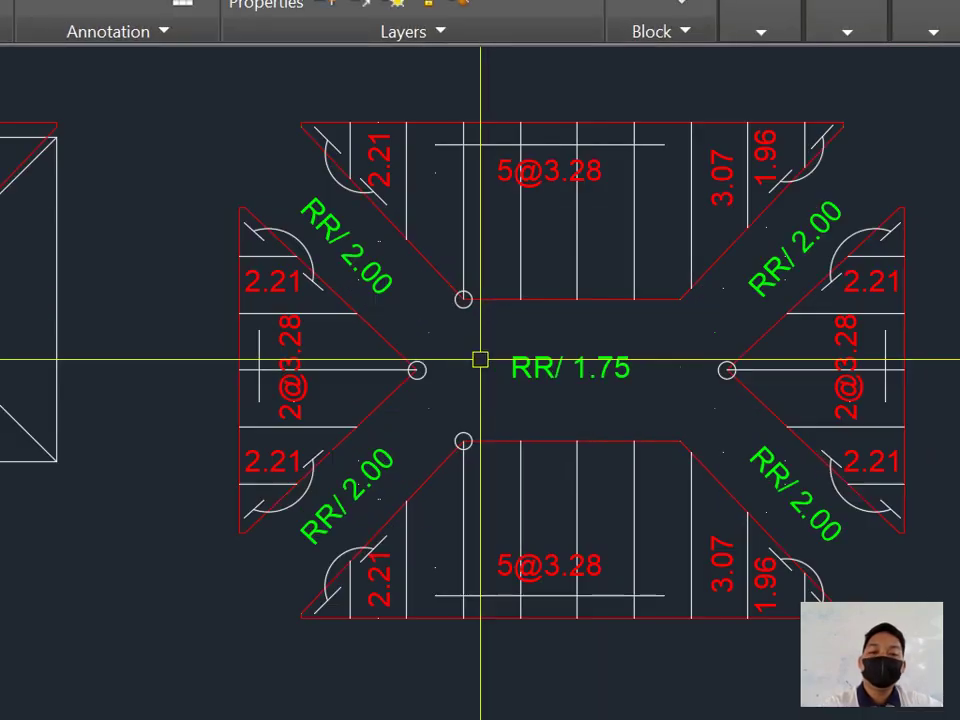
scroll(544, 286, "down", 3)
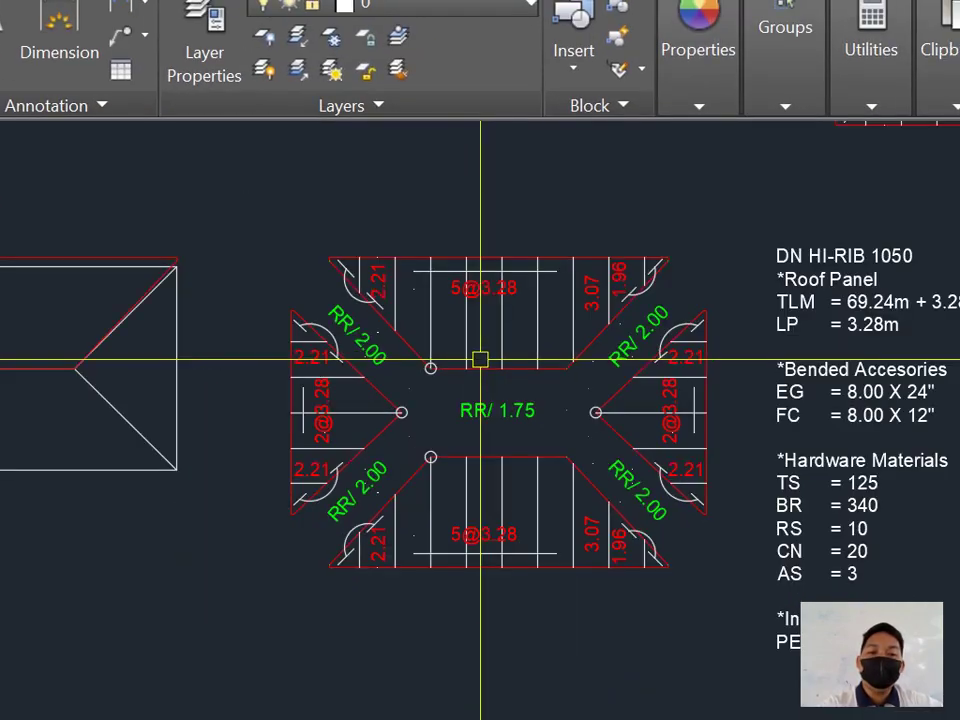
scroll(560, 292, "up", 1)
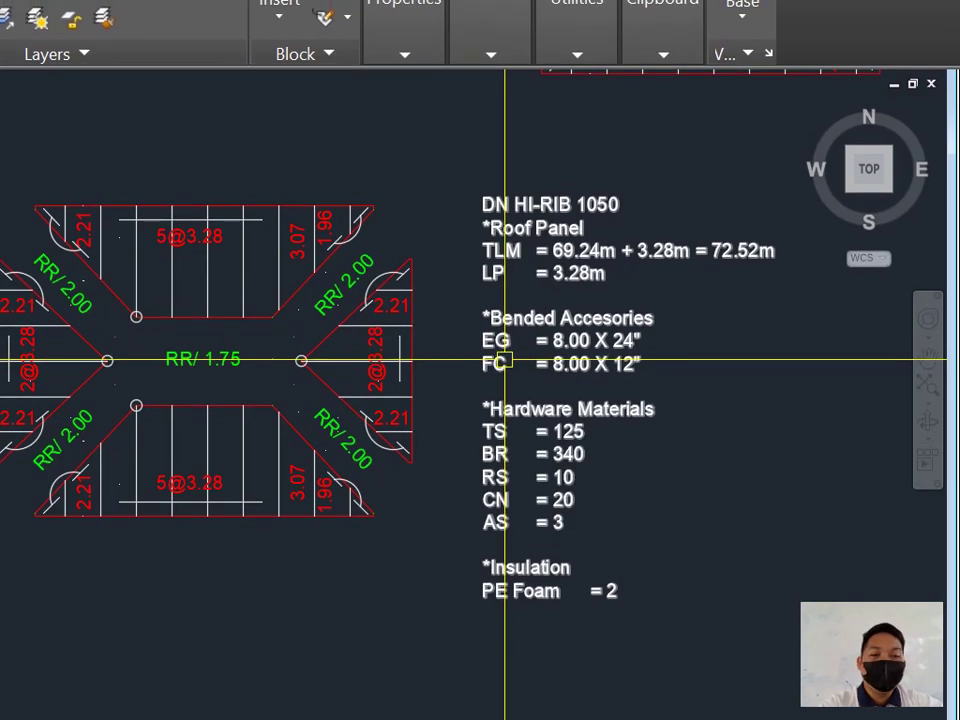
scroll(258, 352, "up", 3)
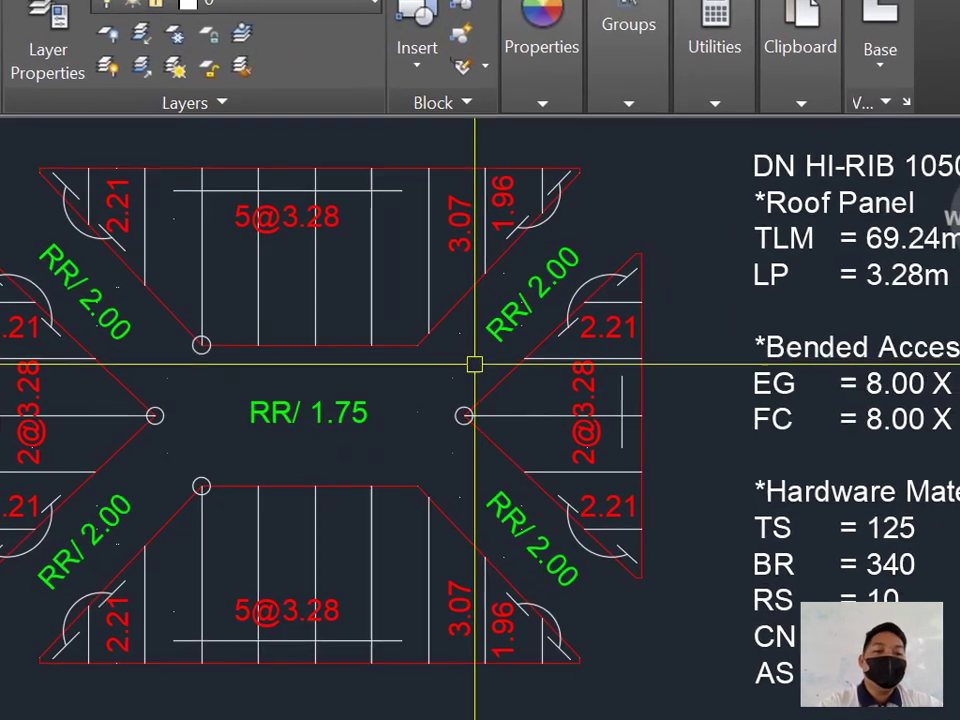
scroll(475, 365, "down", 2)
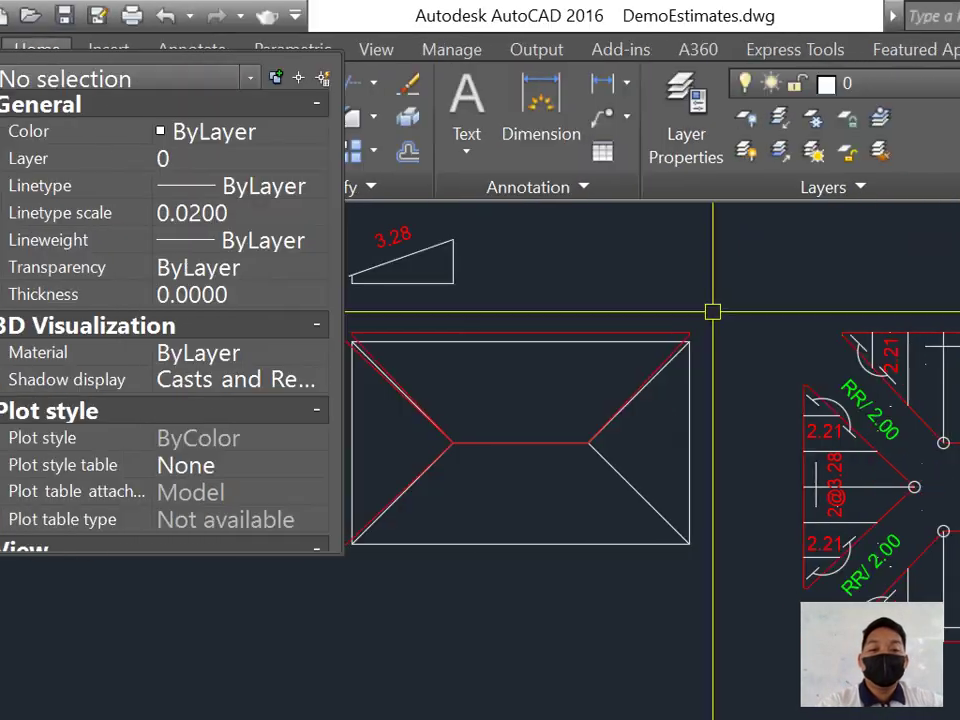
scroll(481, 359, "up", 2)
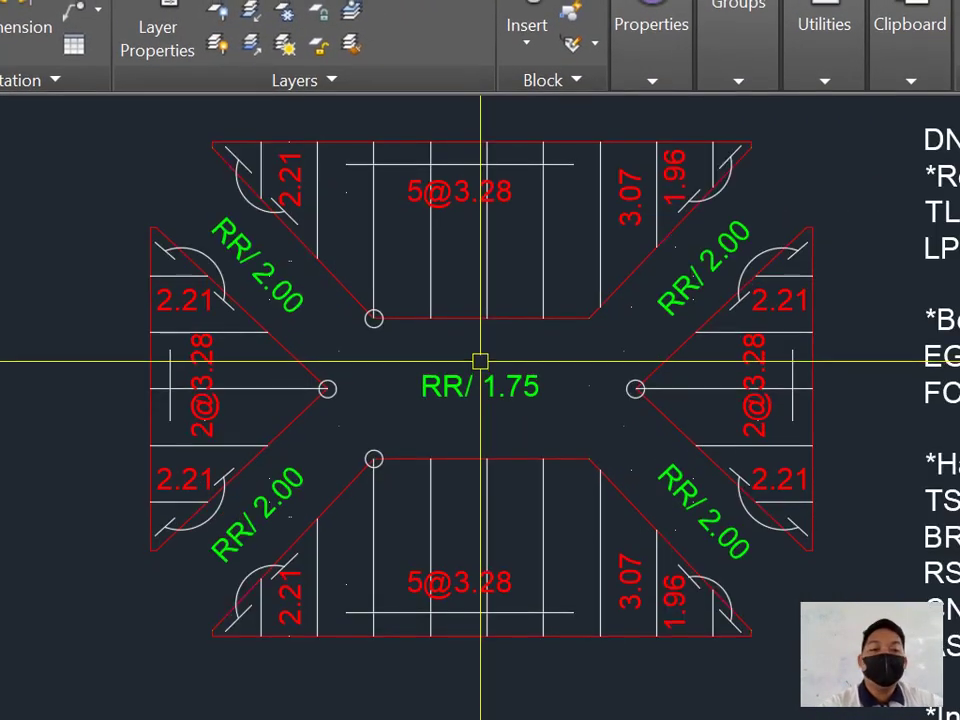
scroll(481, 359, "down", 2)
scroll(481, 359, "up", 2)
scroll(460, 350, "down", 3)
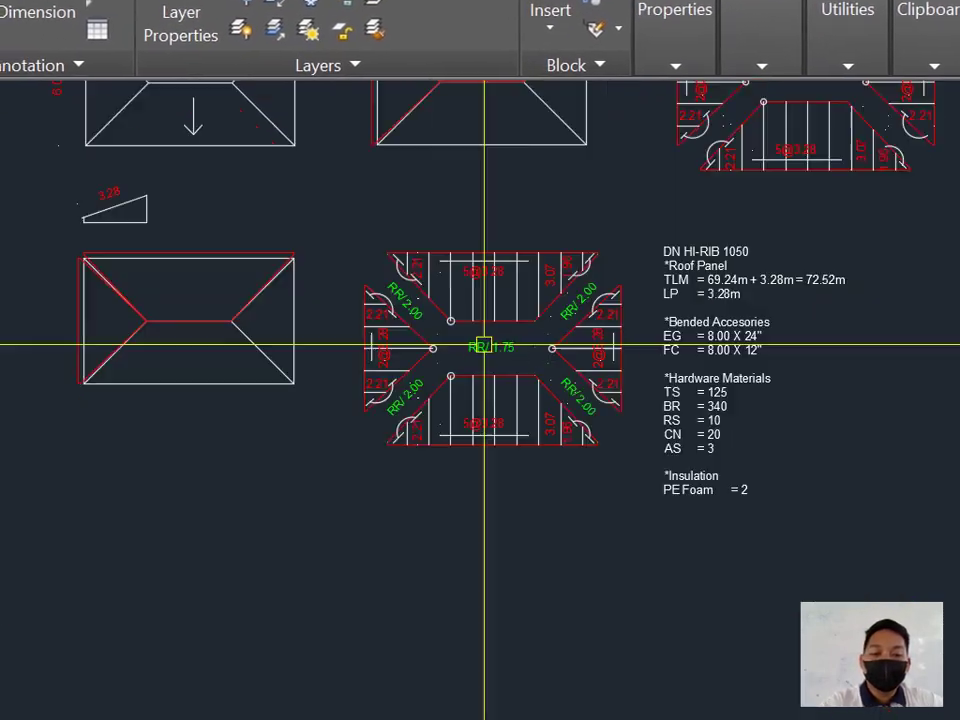
type("DA")
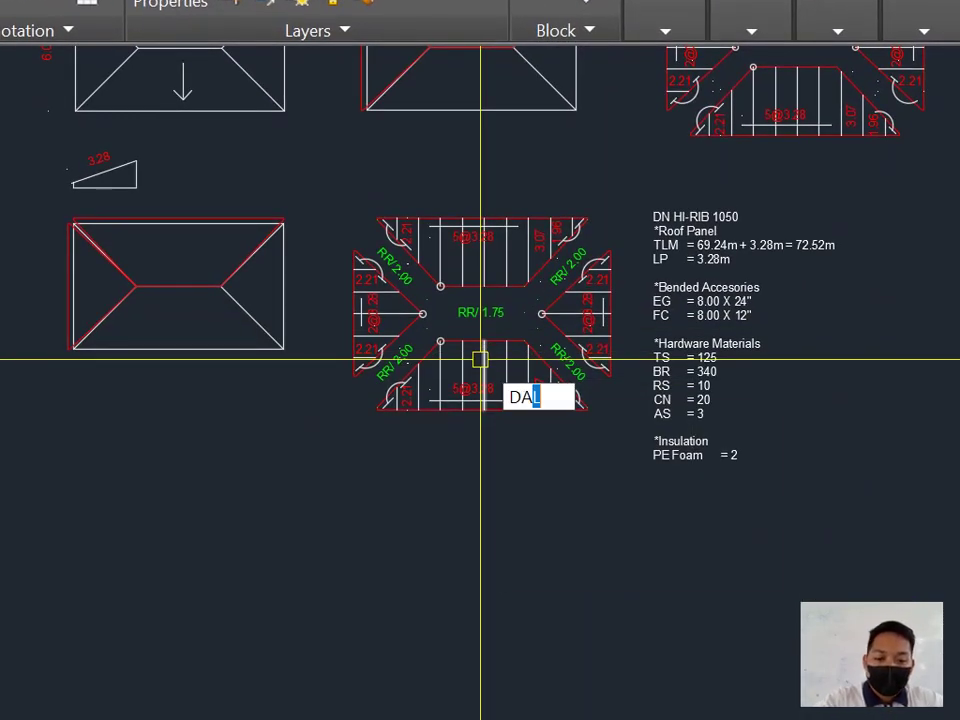
type("L")
key("Return")
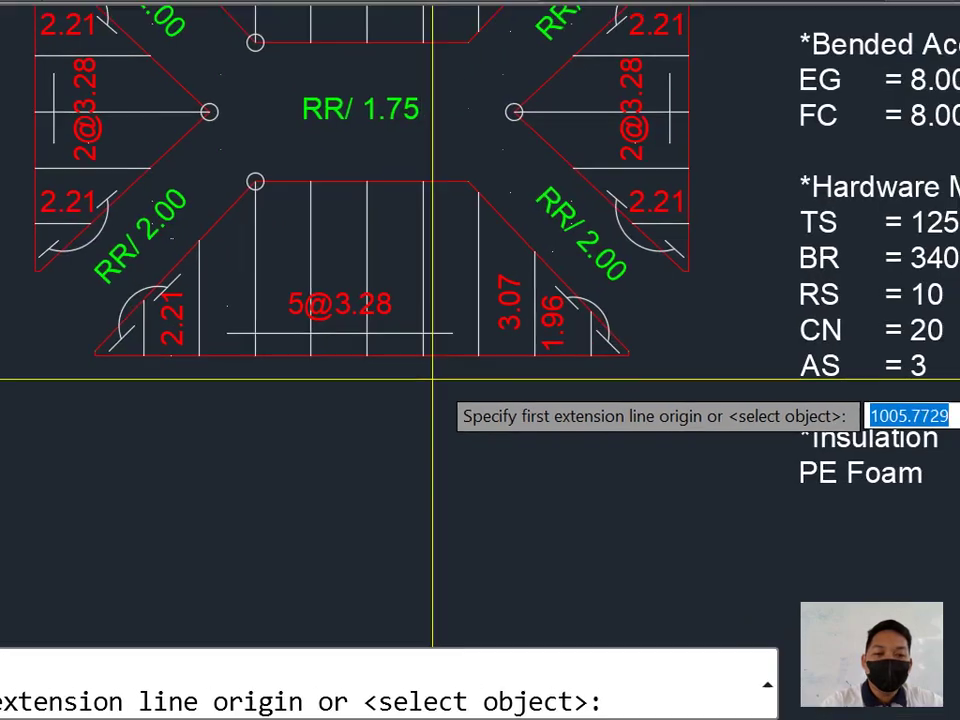
scroll(450, 385, "down", 2)
scroll(476, 362, "down", 4)
key("Escape")
Step: Move the DN HI-RIB 1050 materials list further right, away from the roof layout with the green dimensions
scroll(470, 357, "up", 3)
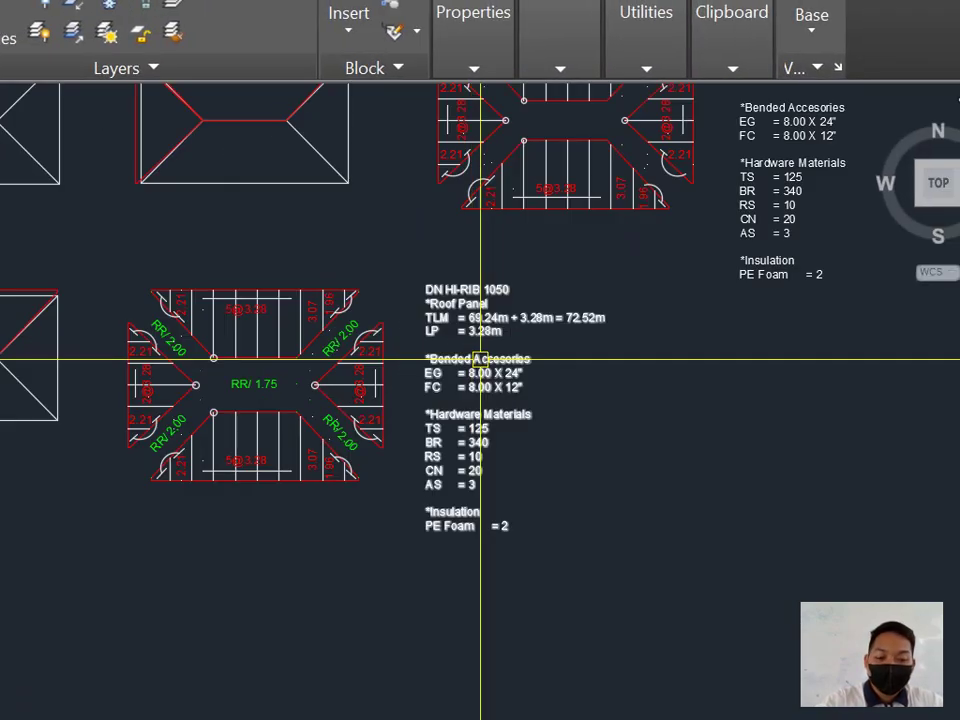
type("m")
key("Return")
left_click(478, 289)
key("Return")
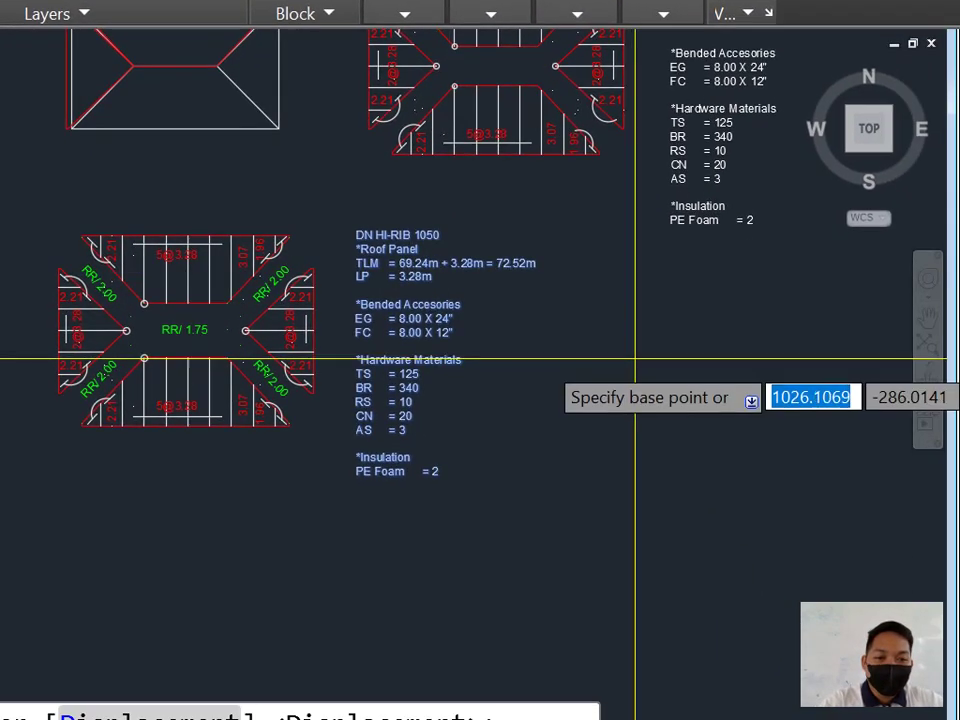
left_click(707, 411)
left_click(710, 340)
Step: Add an aligned dimension to the lower roof panel's bottom eave line, placing its text just below the line
scroll(95, 360, "up", 6)
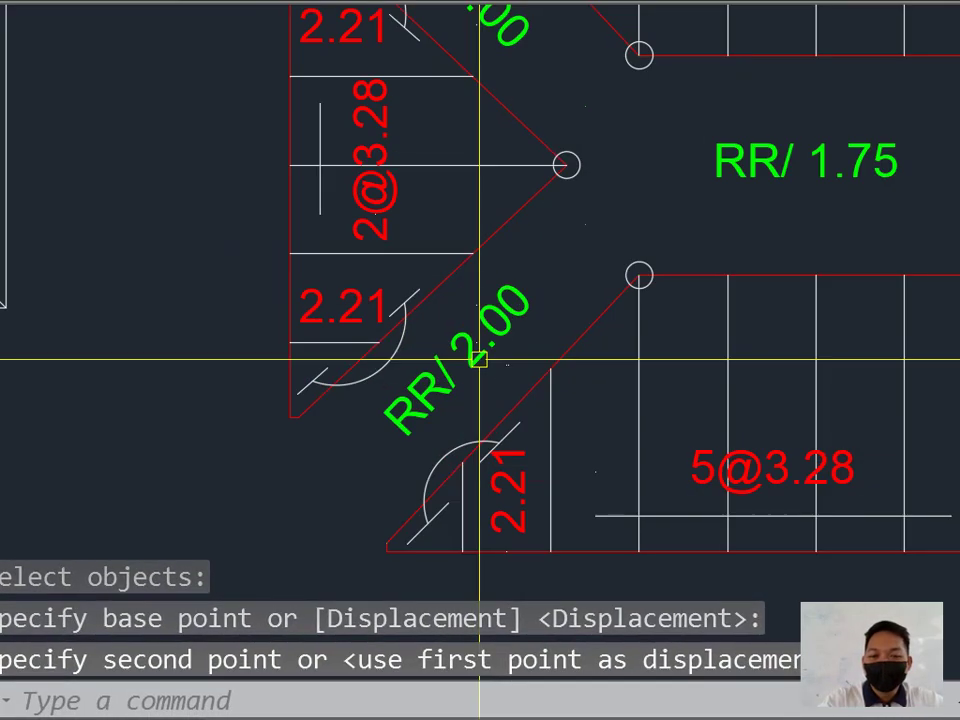
scroll(480, 358, "down", 4)
scroll(590, 310, "up", 2)
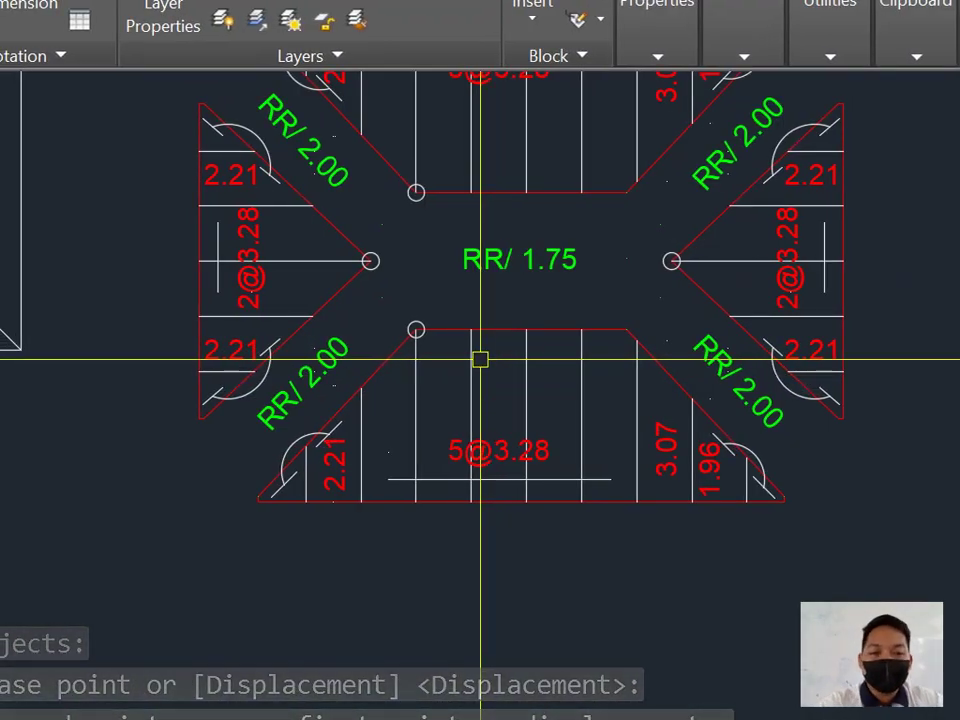
scroll(470, 355, "down", 3)
scroll(476, 369, "up", 3)
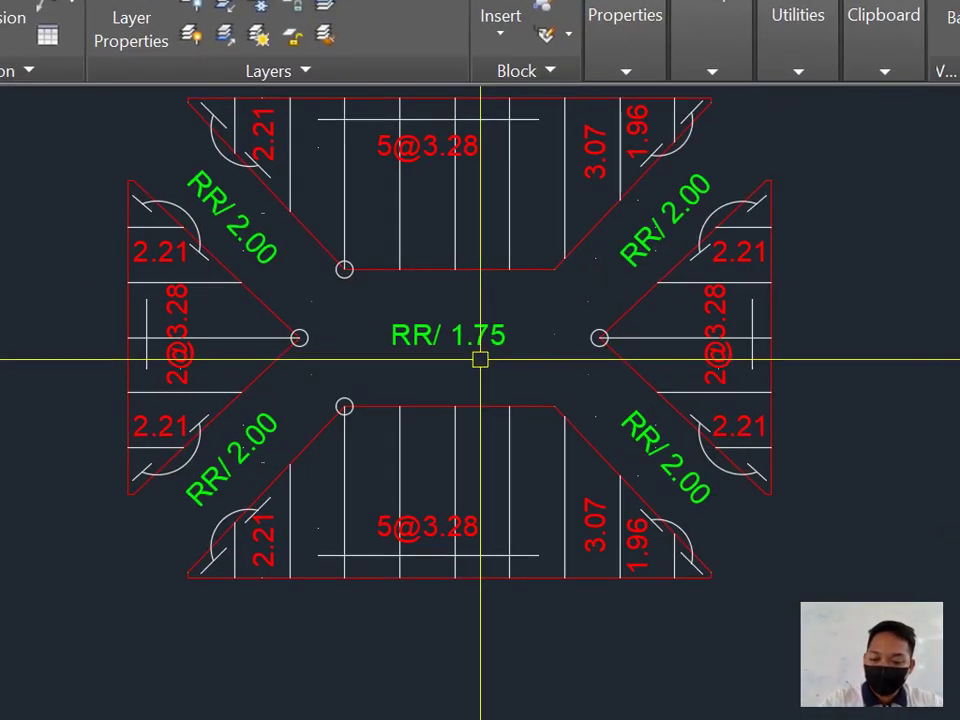
key("Return")
key("Return")
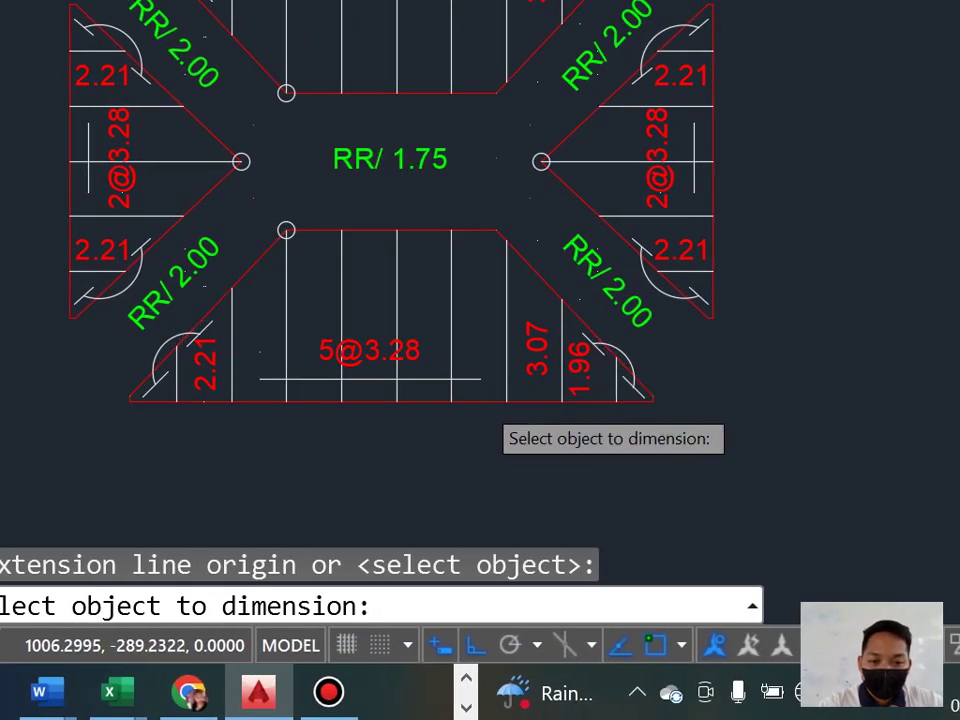
left_click(476, 400)
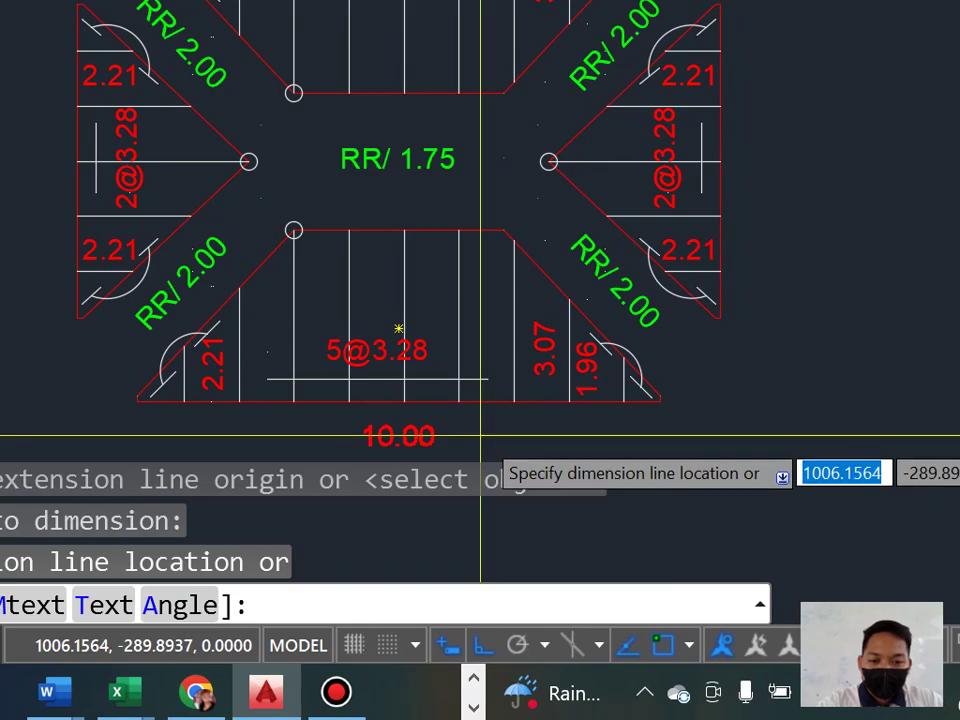
left_click(480, 437)
scroll(480, 432, "down", 3)
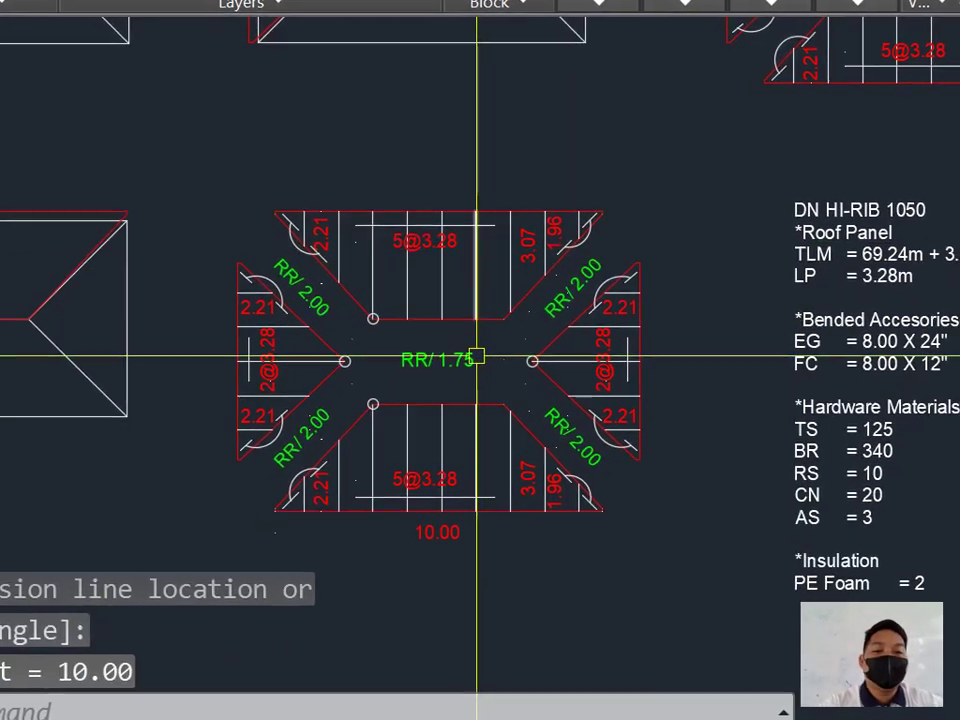
Step: Examine the labelled roof layout and the dimension below its bottom eave alongside the neighbouring roof drawings
scroll(476, 357, "down", 4)
scroll(685, 145, "up", 4)
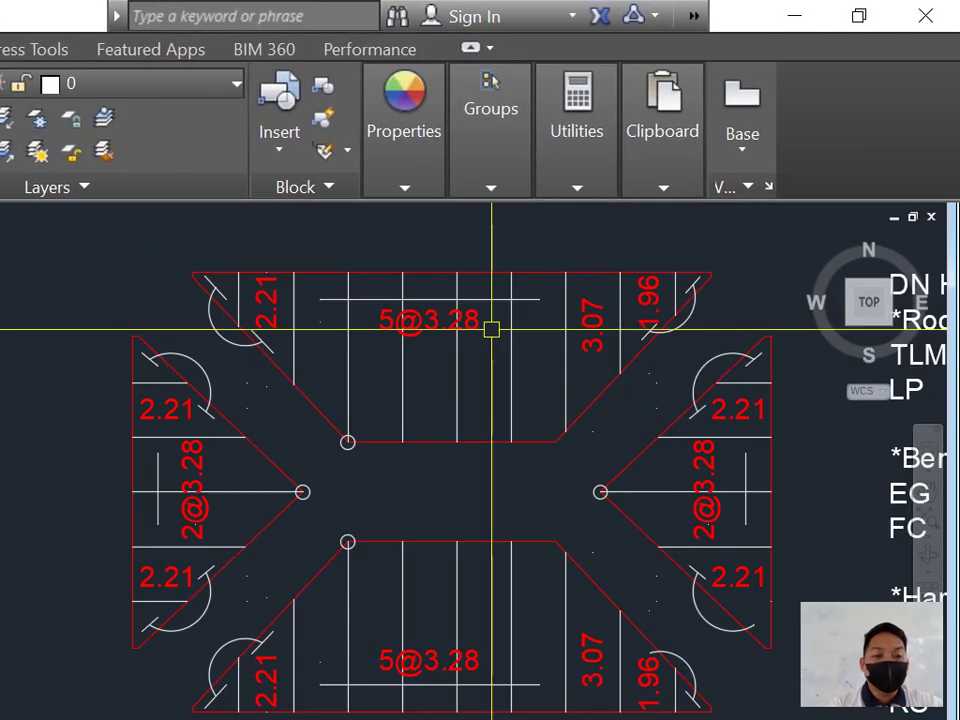
scroll(493, 272, "down", 4)
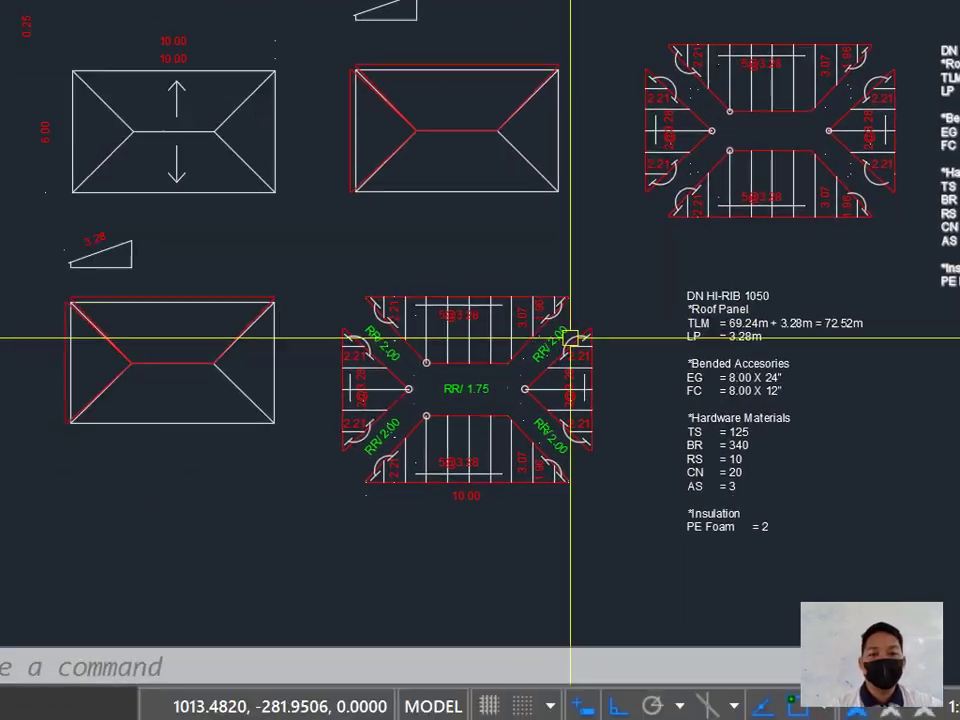
scroll(171, 634, "up", 4)
scroll(477, 438, "down", 3)
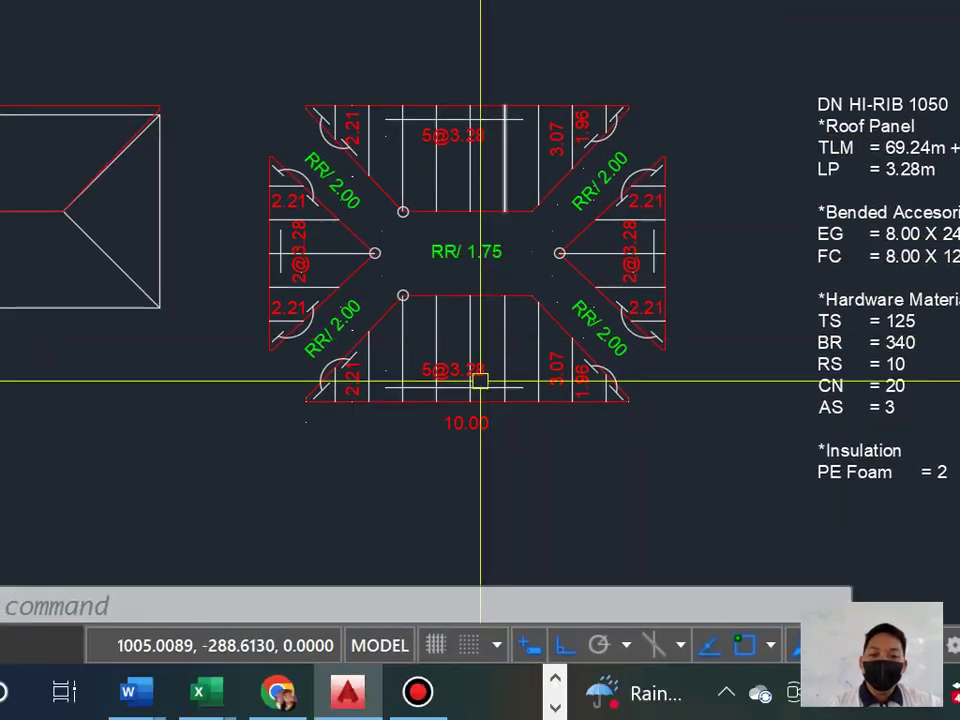
left_click(481, 424)
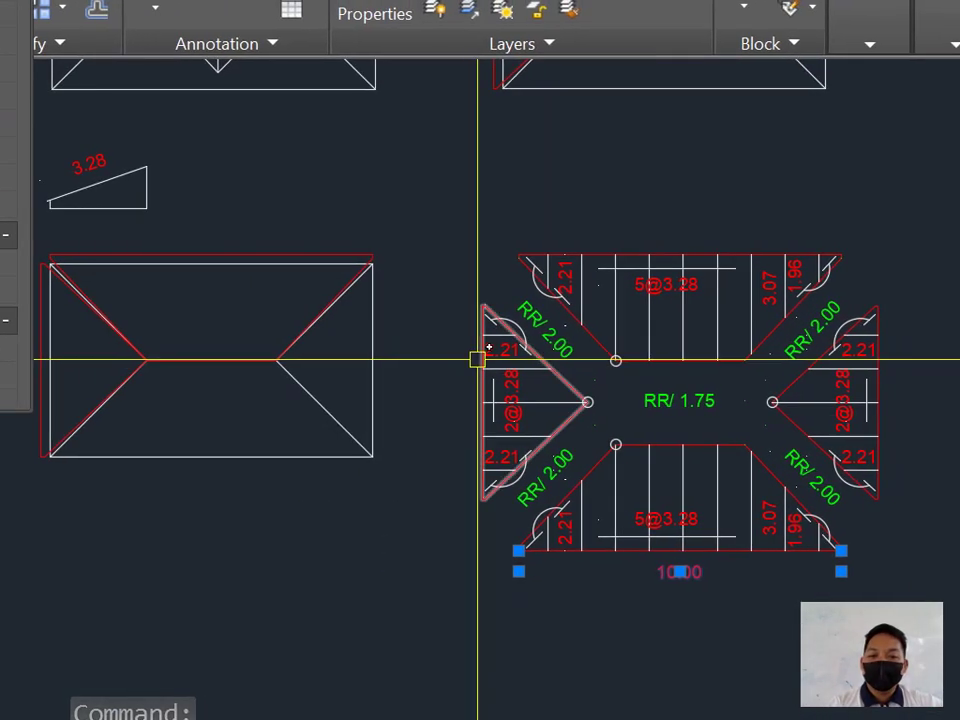
key("Escape")
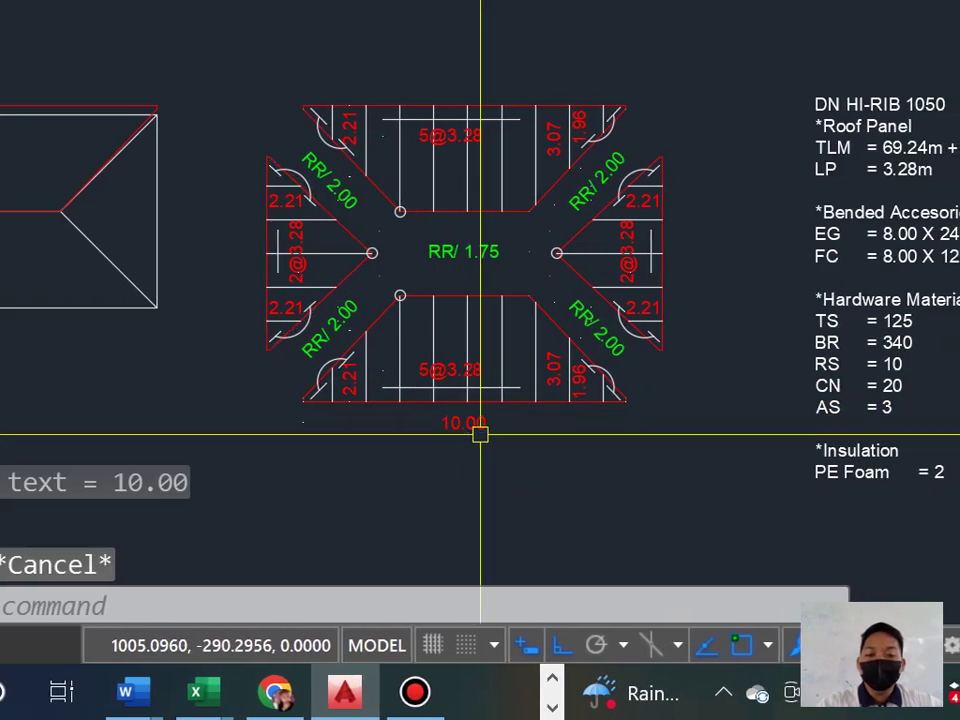
left_click(481, 434)
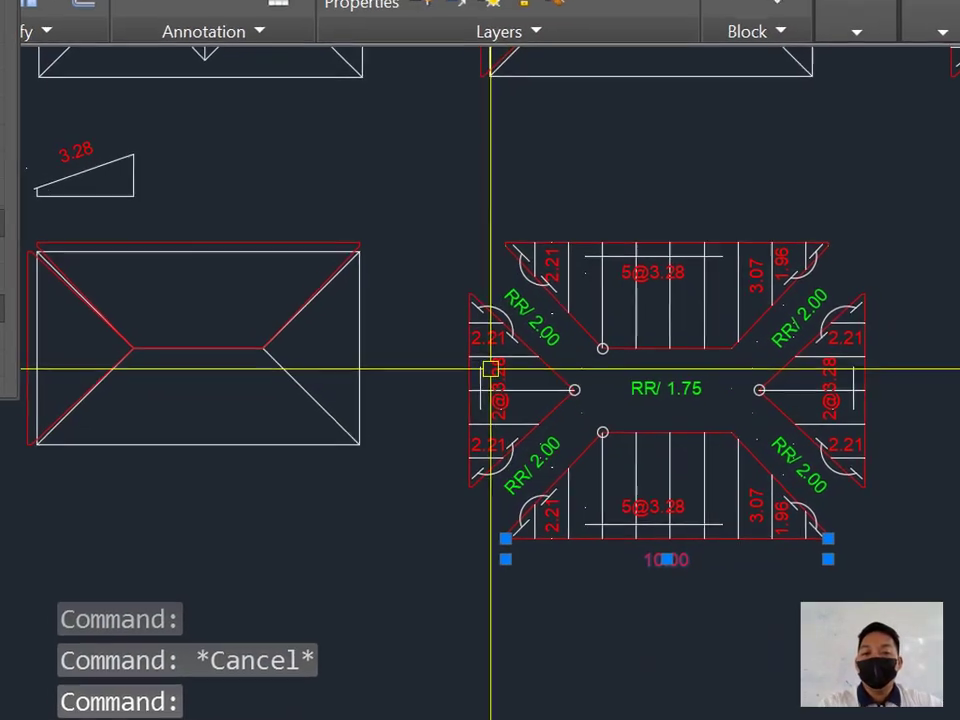
key("Escape")
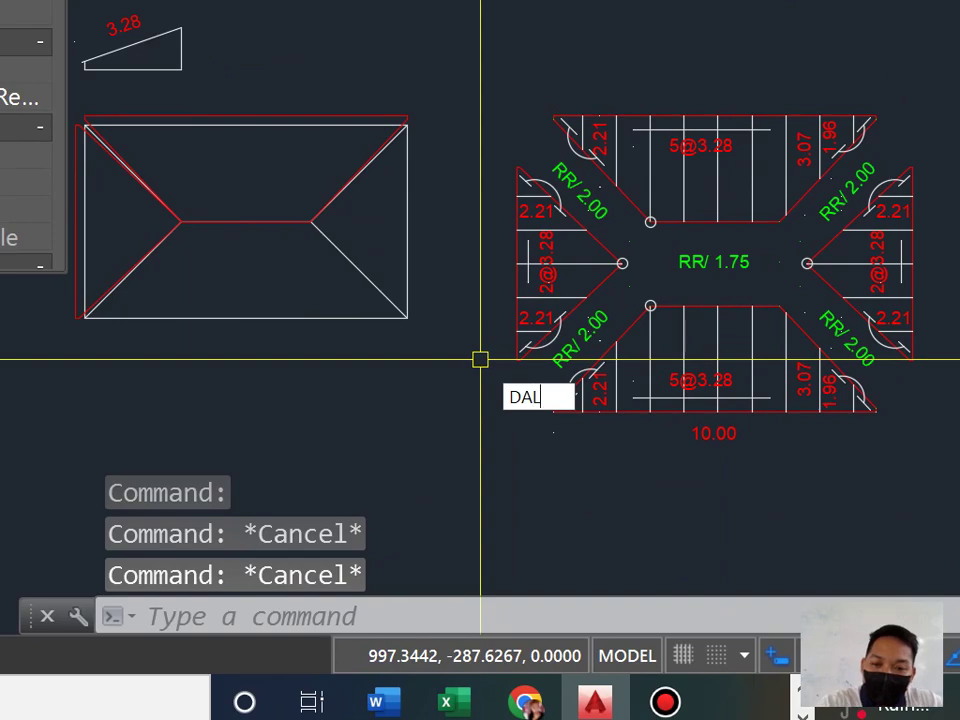
Step: Add an aligned dimension to the left triangular roof panel's vertical eave line, placing its text just outside the line
key("Return")
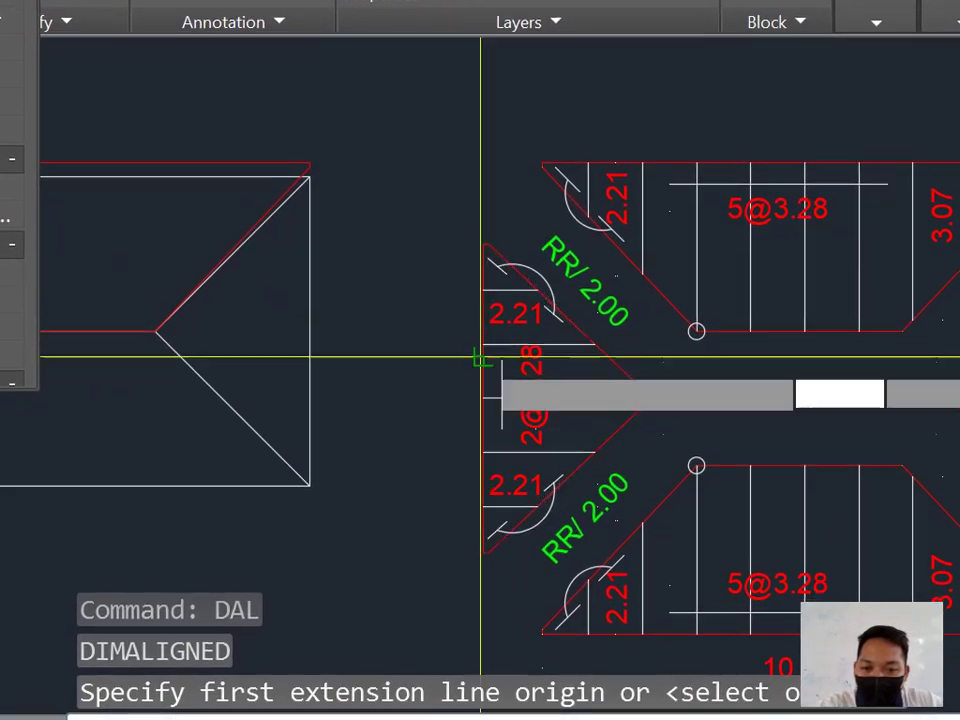
key("Return")
left_click(481, 358)
left_click(459, 357)
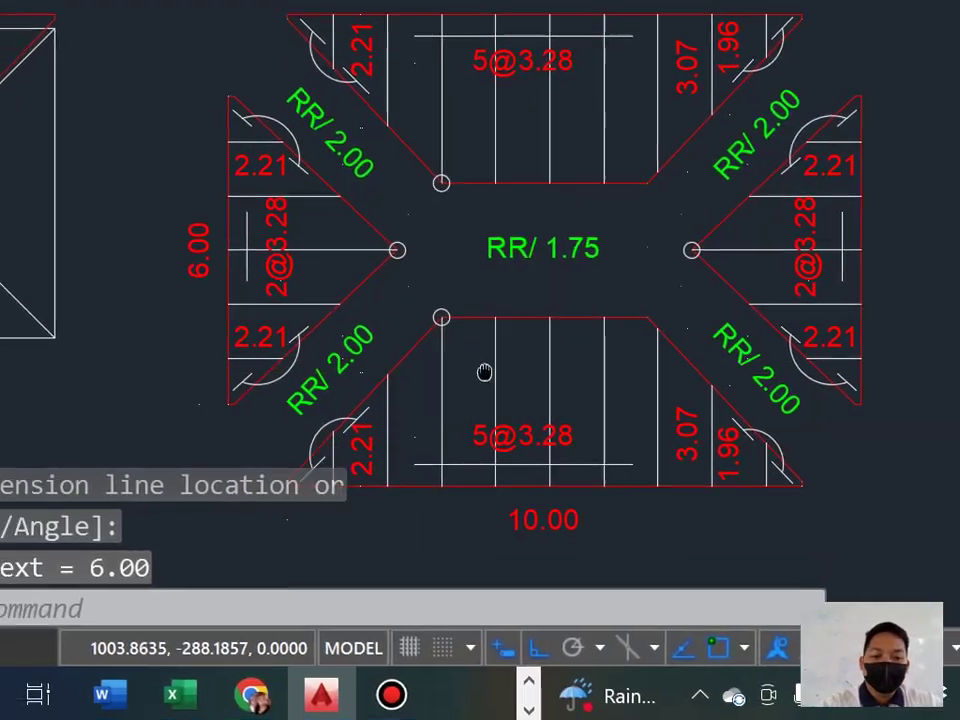
Step: Replace the bottom eave dimension's text with EG/ 4.50
mouse_move(484, 372)
middle_mouse_down()
mouse_move(412, 202)
mouse_move(427, 247)
middle_mouse_up()
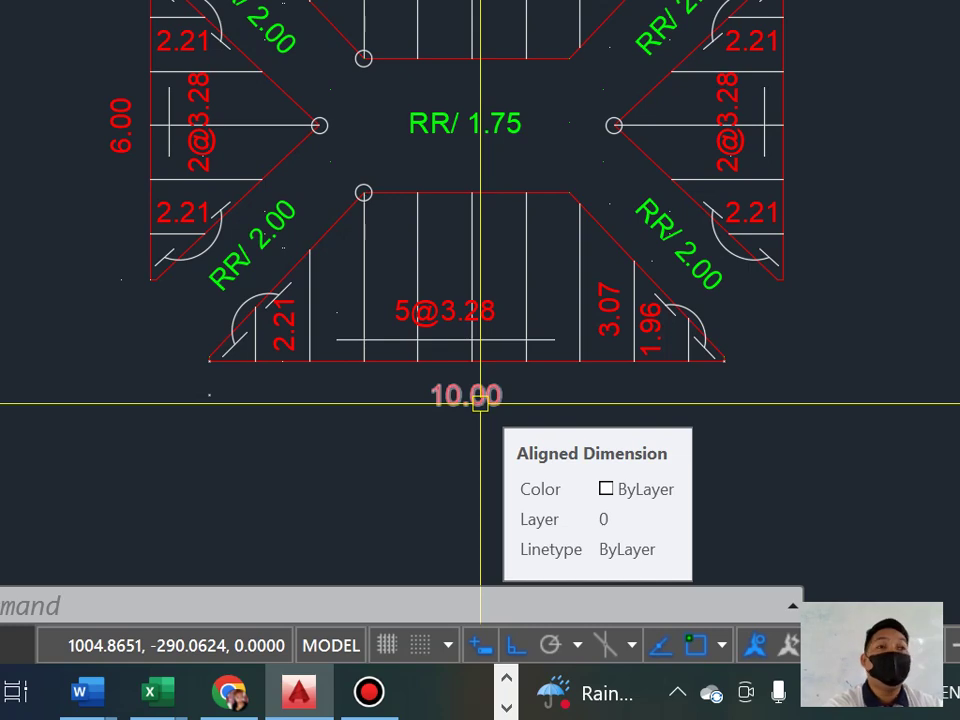
left_click(447, 396)
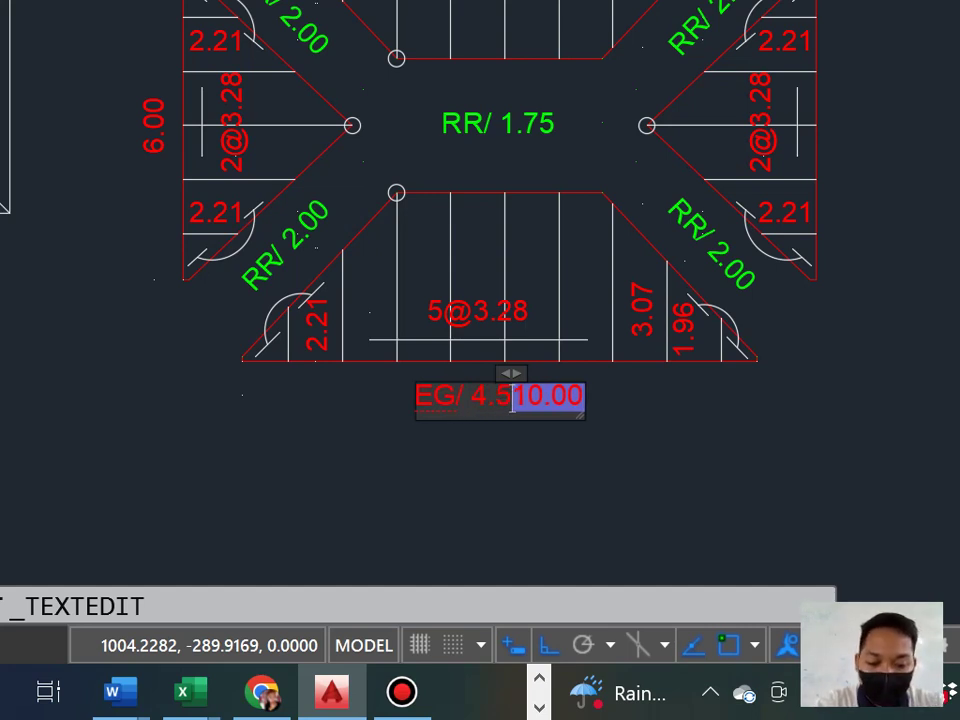
key("Delete")
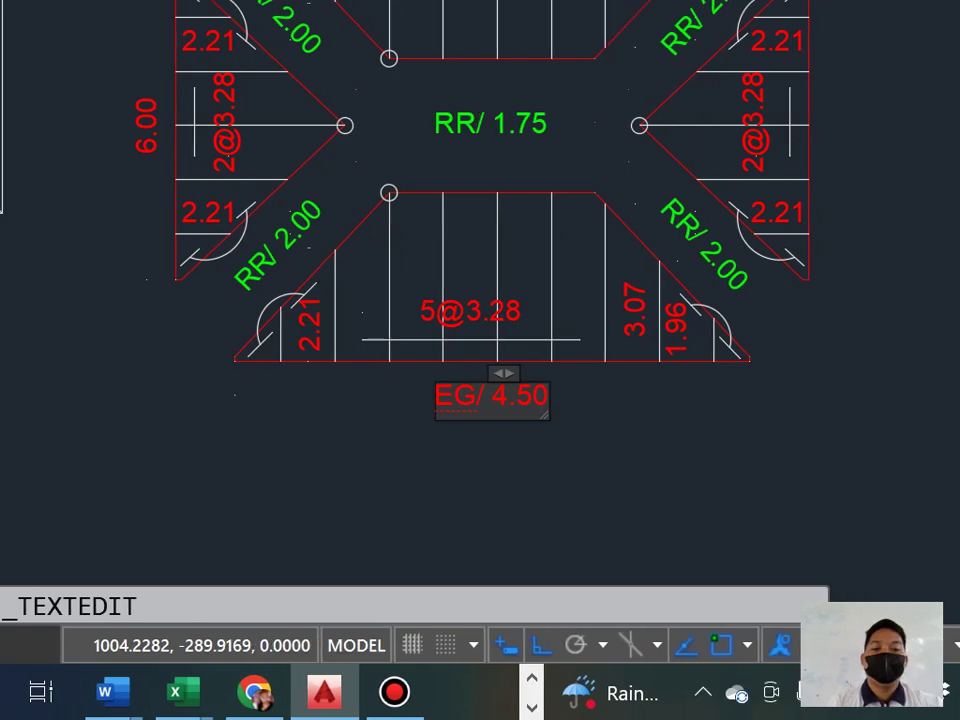
left_click(509, 448)
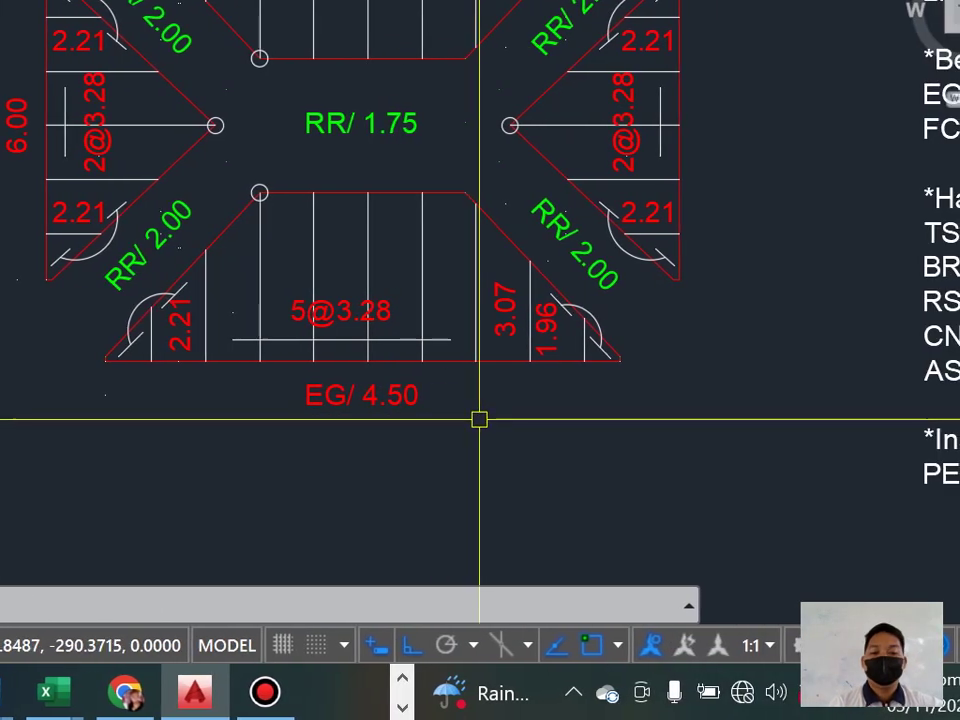
Step: Replace the left eave dimension's text with EG/ 2.75
scroll(479, 420, "down", 3)
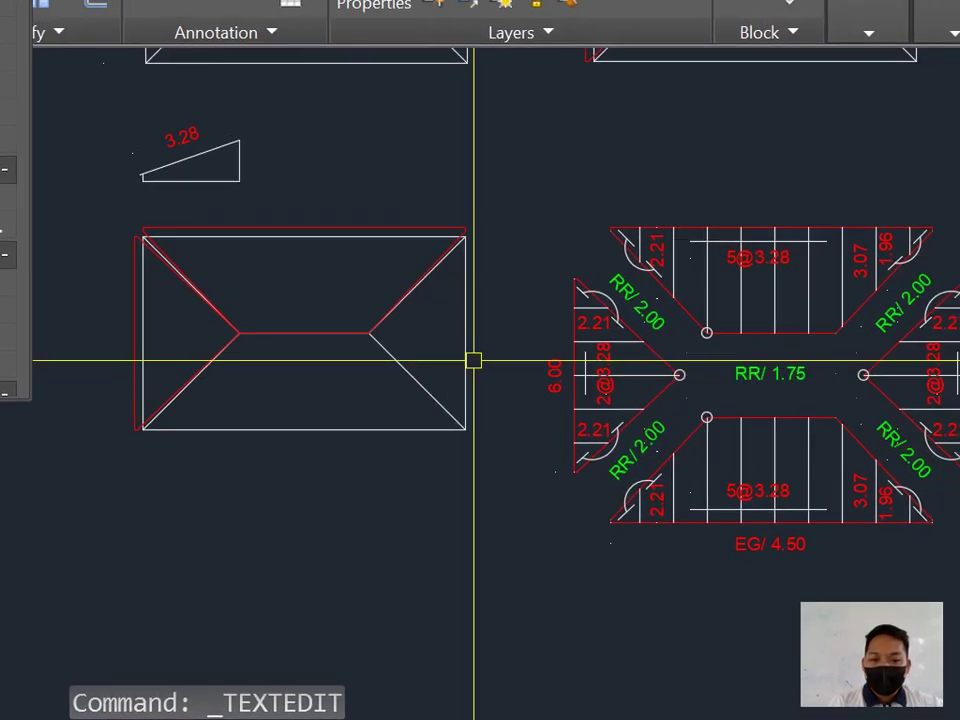
scroll(474, 360, "up", 2)
scroll(484, 362, "up", 4)
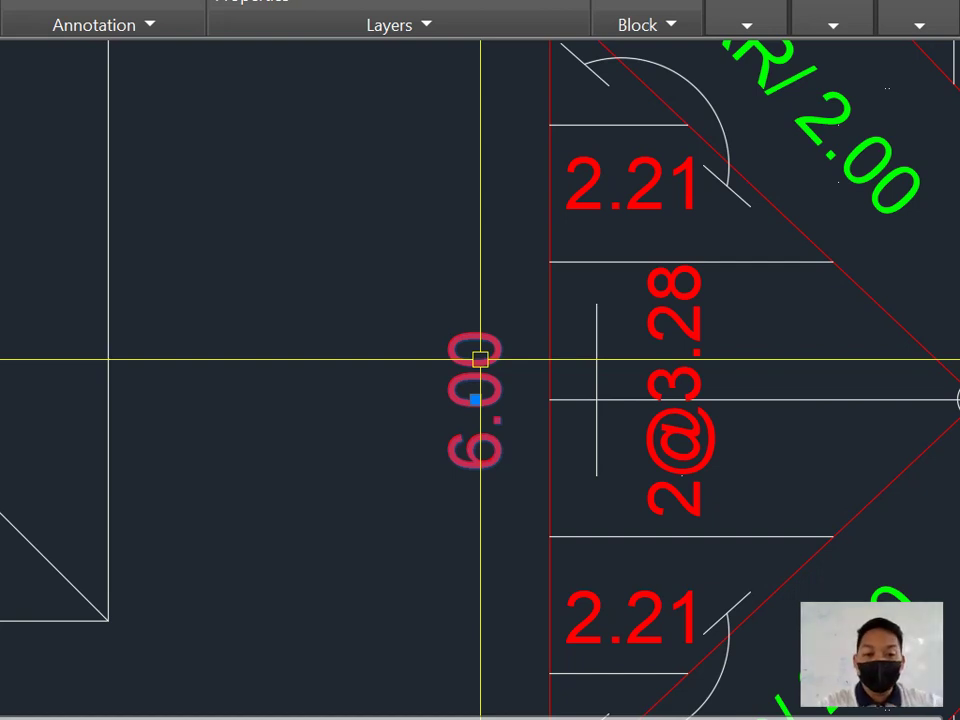
double_click(480, 358)
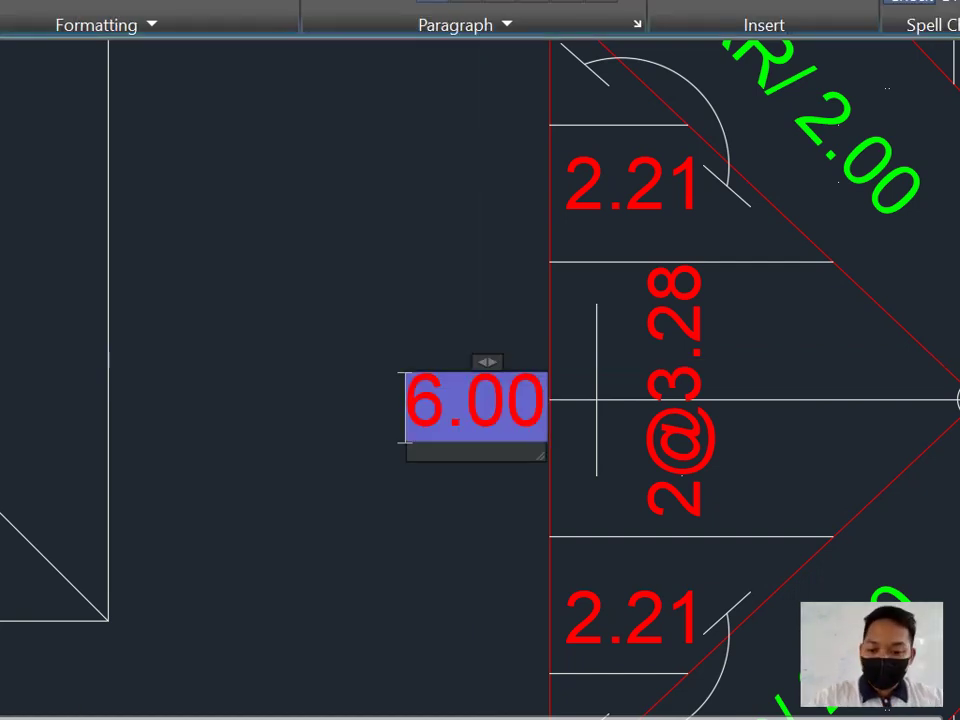
type("EG/ ")
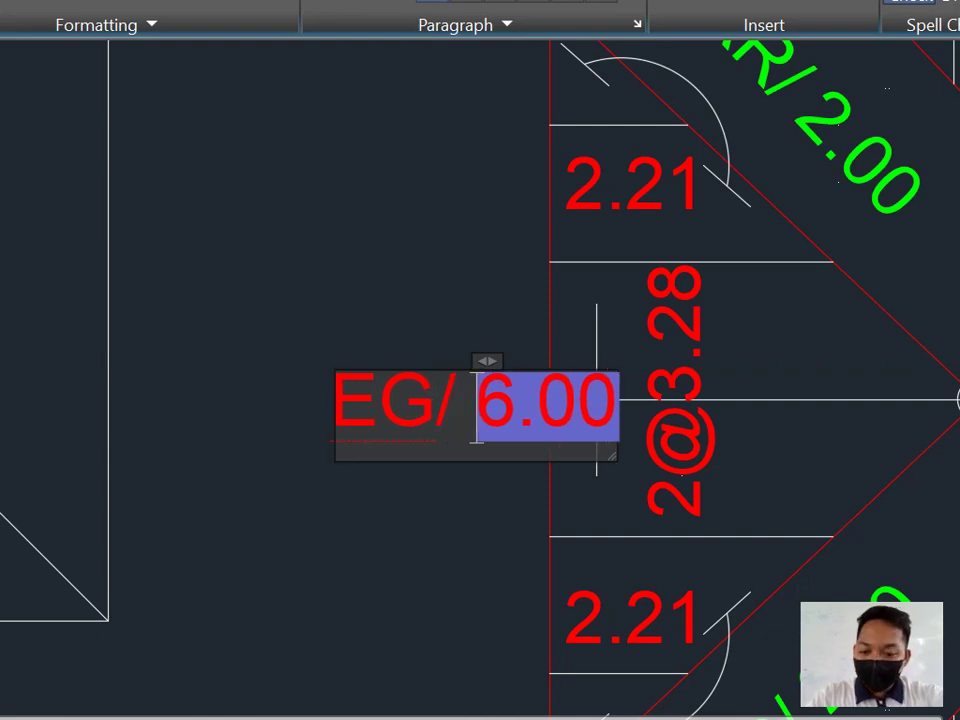
type("2.75")
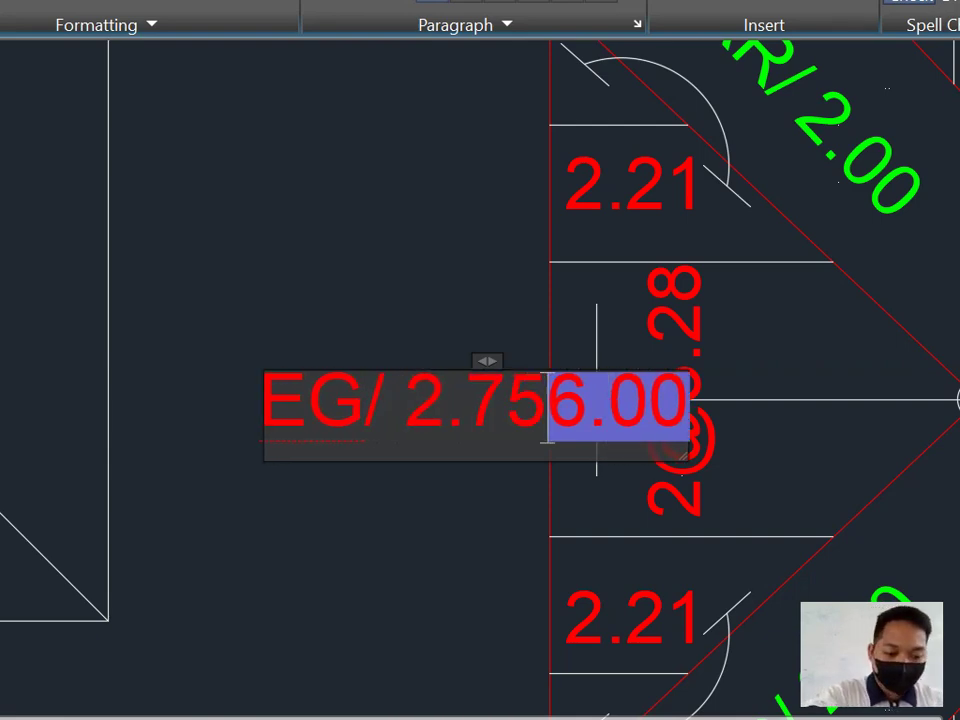
key("Delete")
left_click(351, 296)
Step: Mirror the EG/ 2.75 dimension to the right eave about the layout's vertical centre line, keeping the original
scroll(351, 296, "down", 5)
scroll(351, 296, "up", 3)
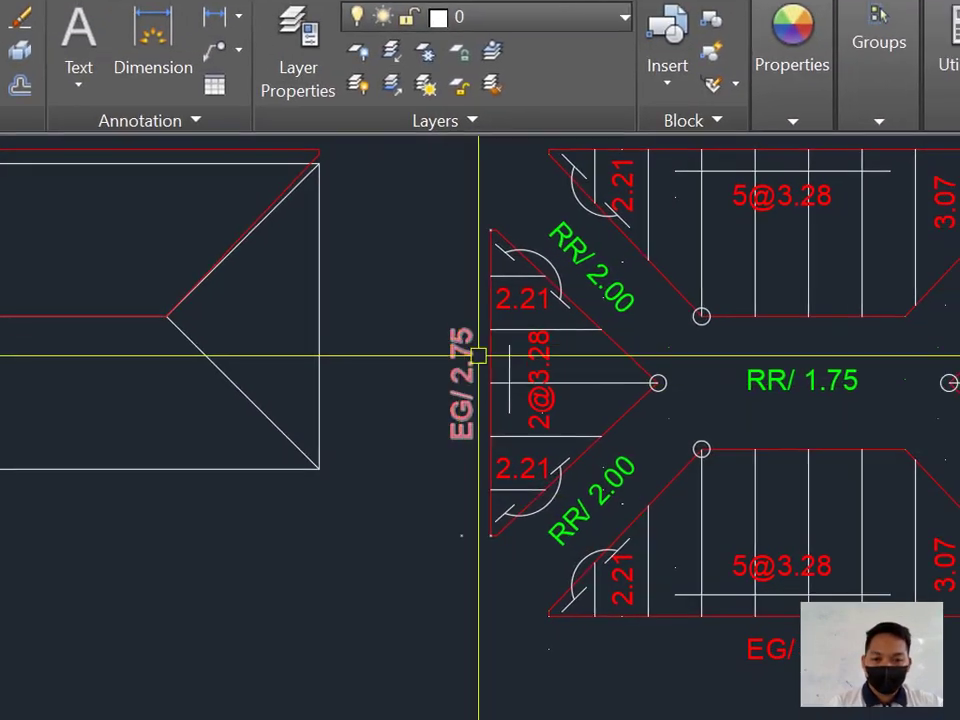
left_click(478, 355)
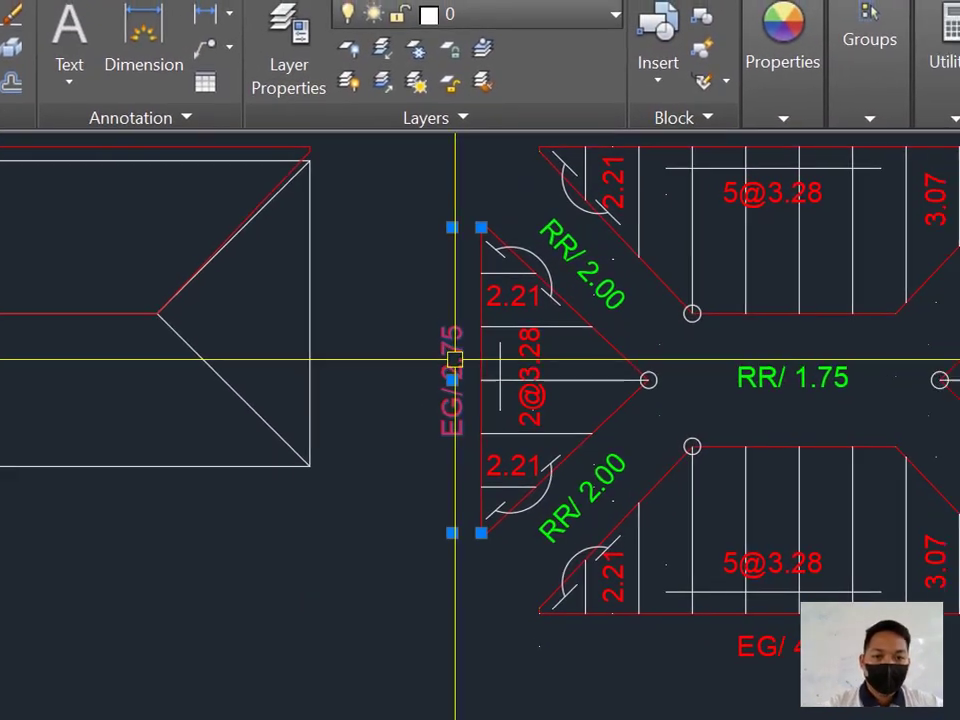
scroll(604, 396, "down", 2)
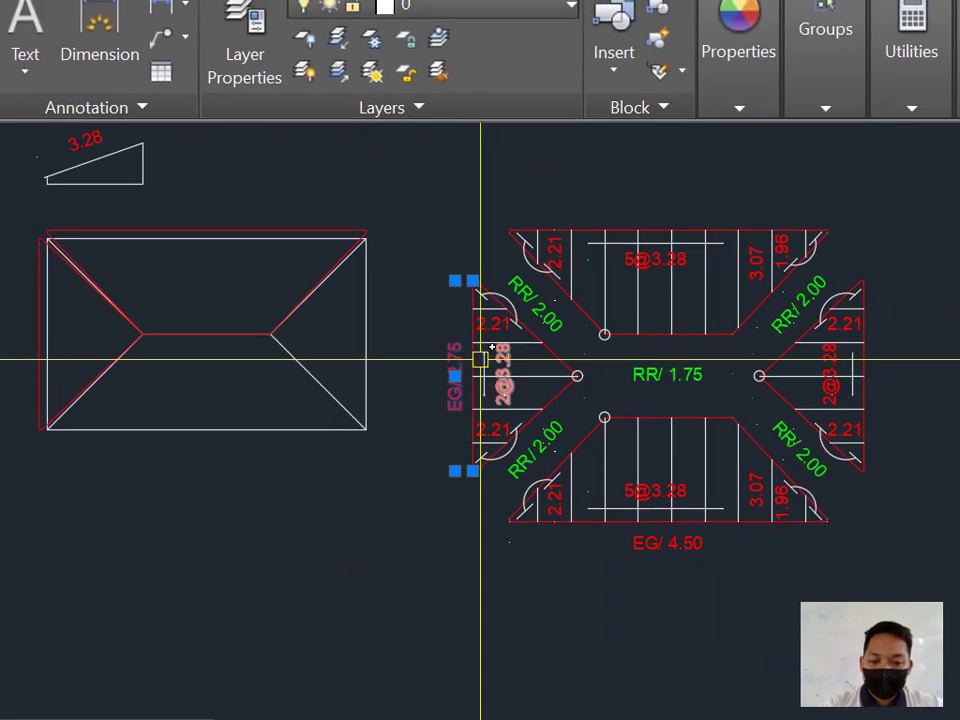
key("Return")
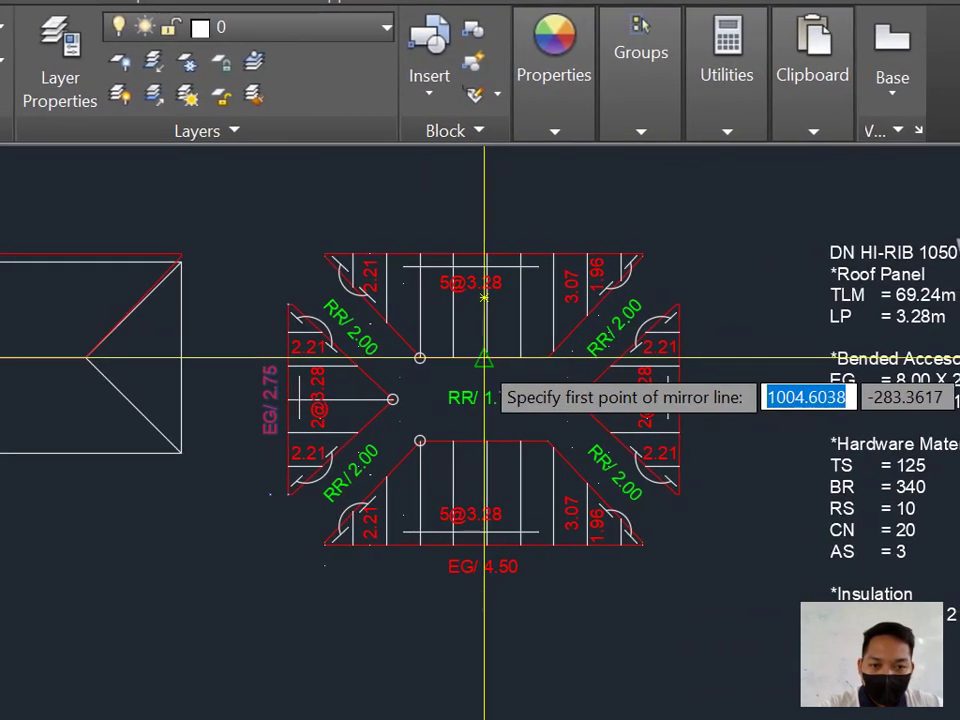
left_click(484, 358)
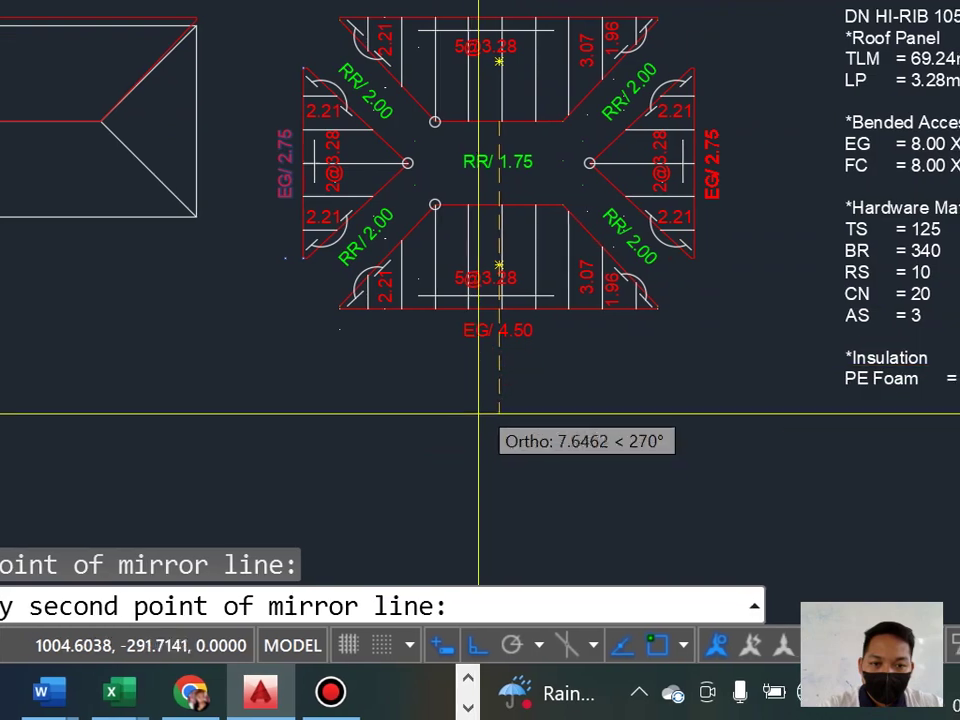
left_click(490, 440)
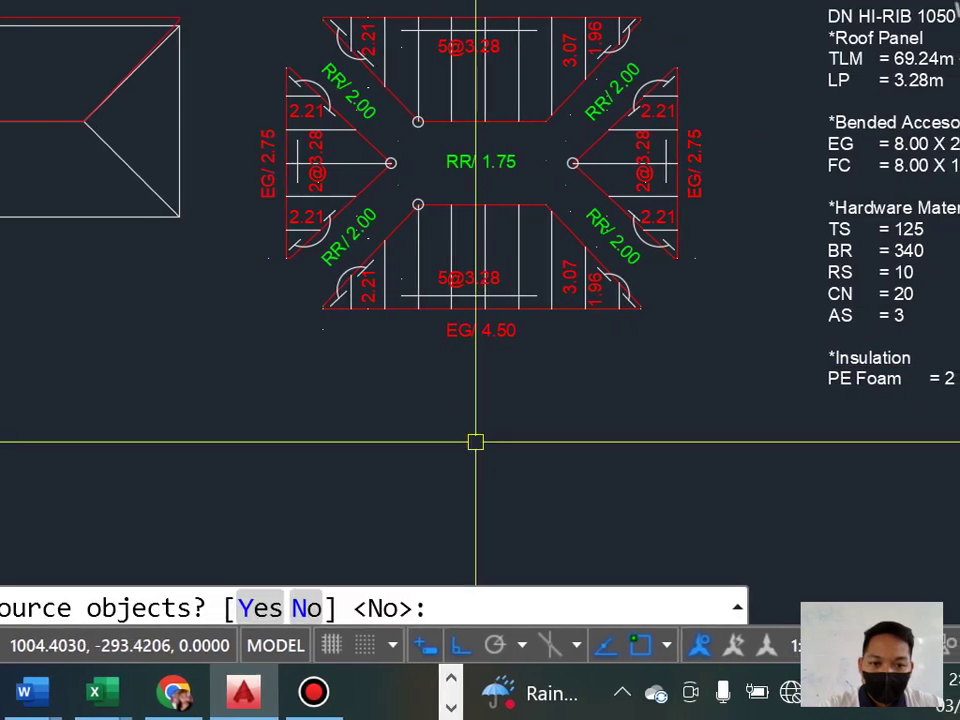
key("Return")
Step: Mirror the bottom EG/ 4.50 dimension to the top eave about the layout's horizontal centre line, keeping the original
key("Return")
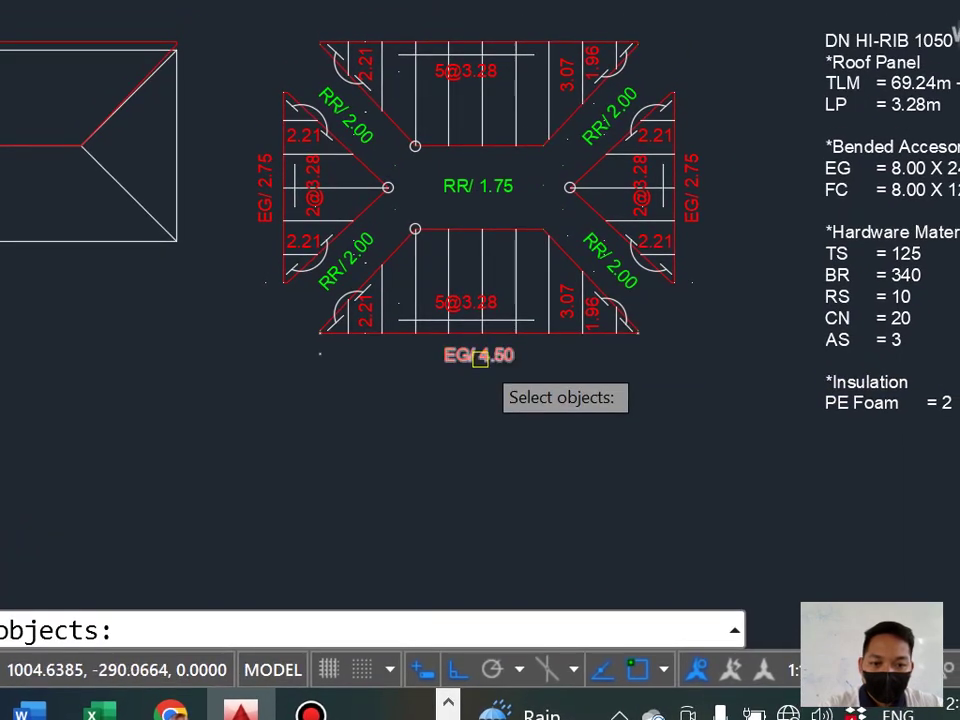
left_click(480, 358)
key("Return")
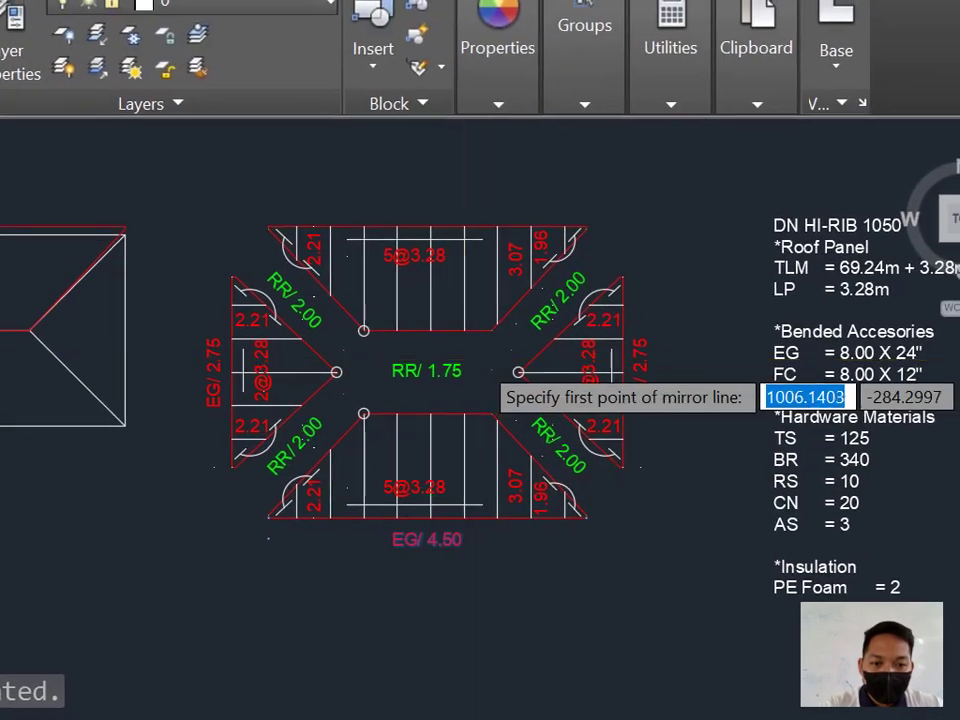
scroll(587, 372, "up", 4)
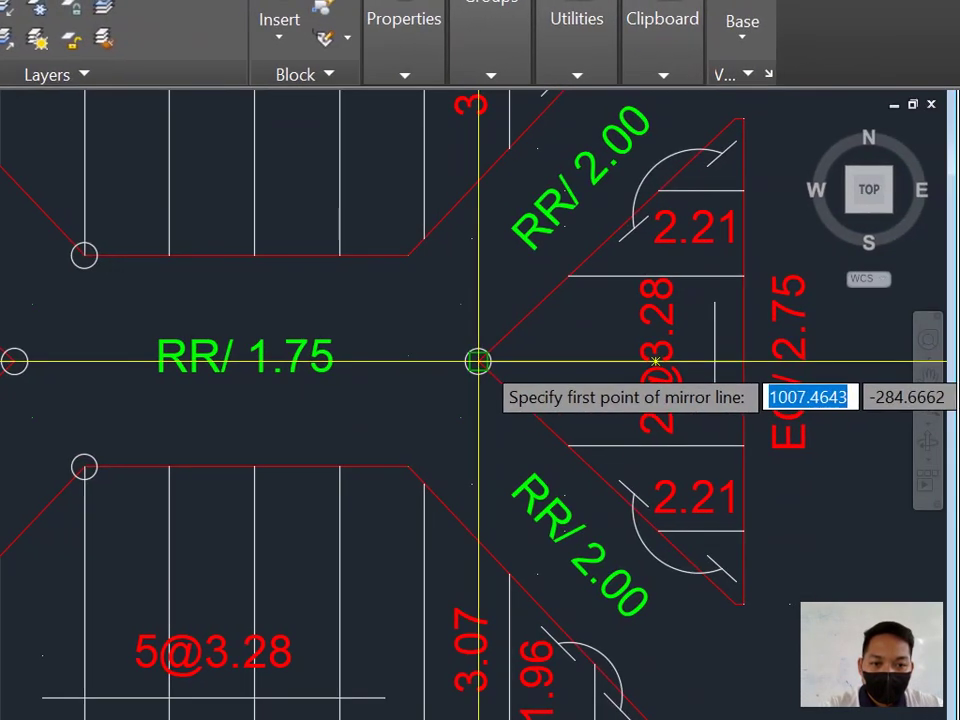
scroll(478, 358, "down", 4)
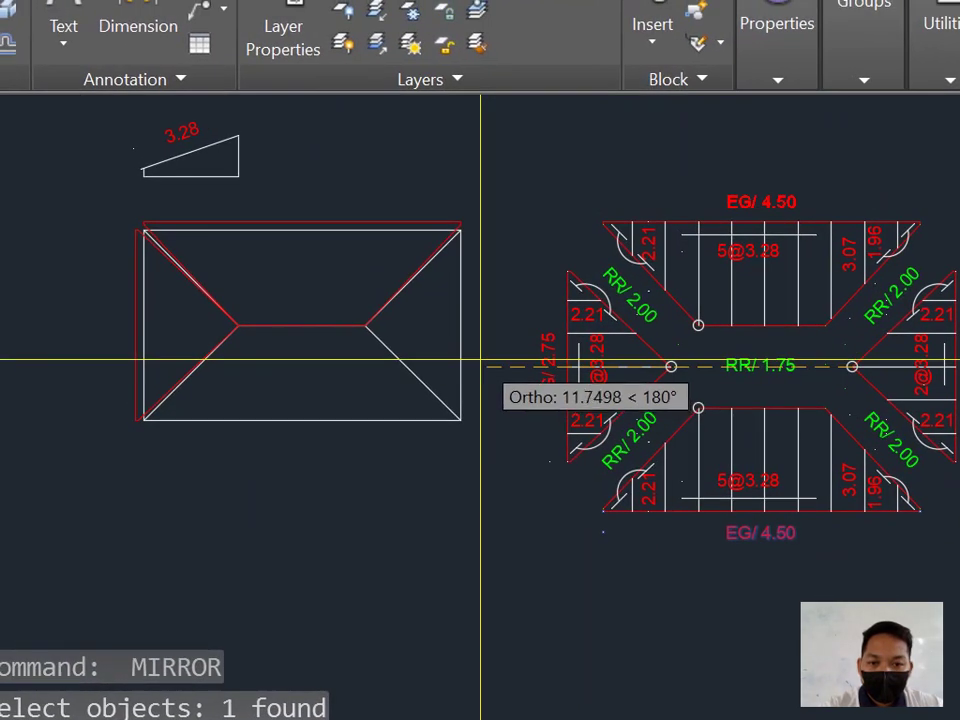
left_click(481, 358)
key("Return")
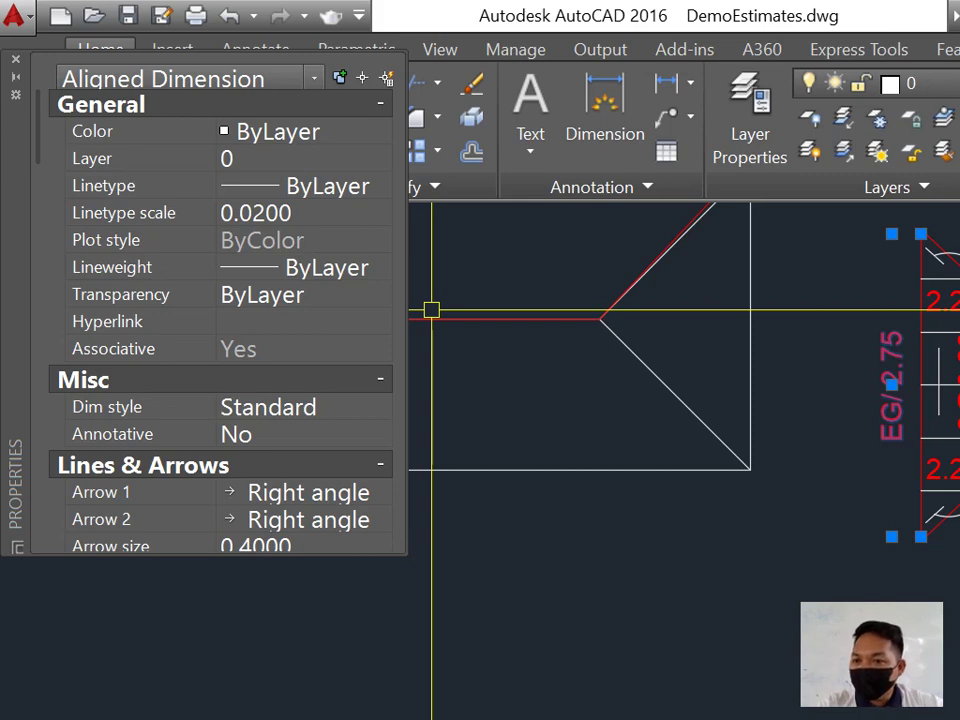
Step: Set the text color of the left EG/ 2.75 dimension to Cyan
scroll(220, 330, "down", 5)
scroll(220, 330, "down", 4)
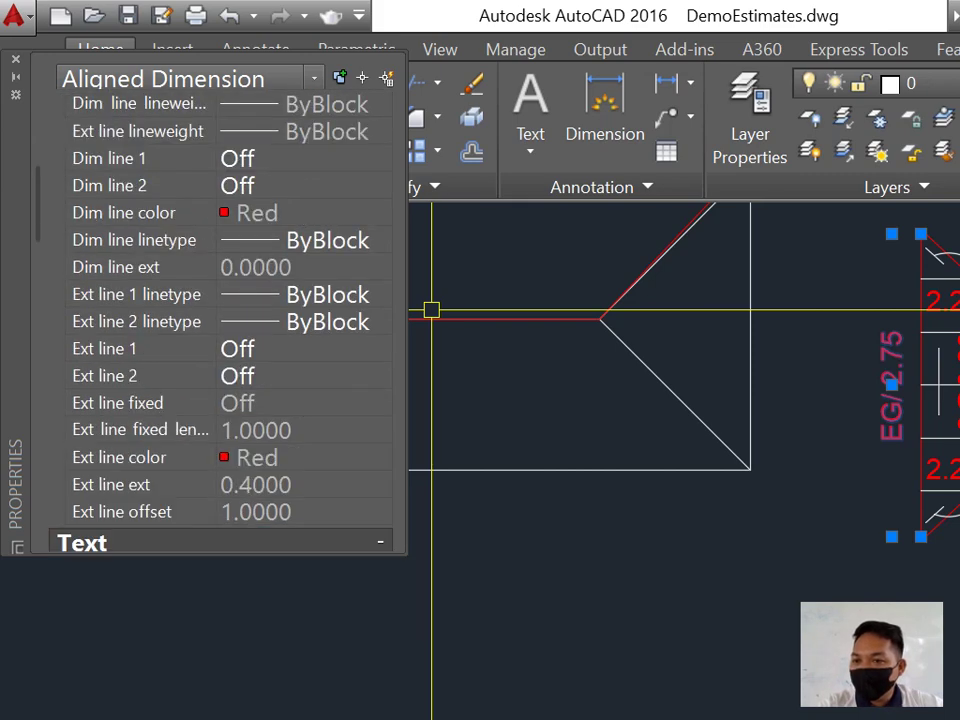
left_click(300, 352)
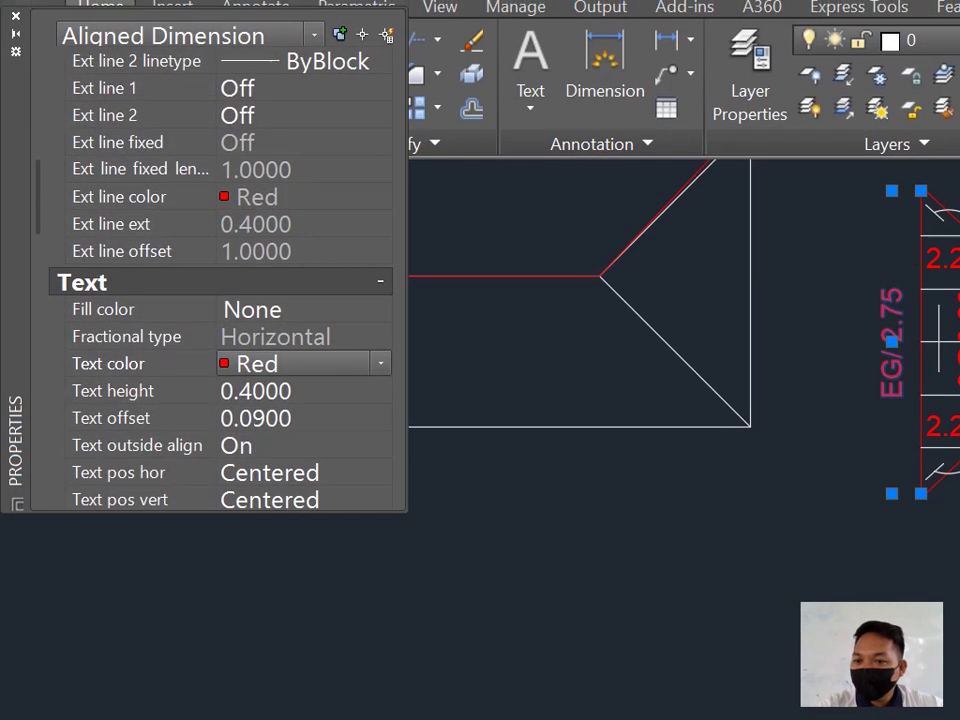
left_click(380, 352)
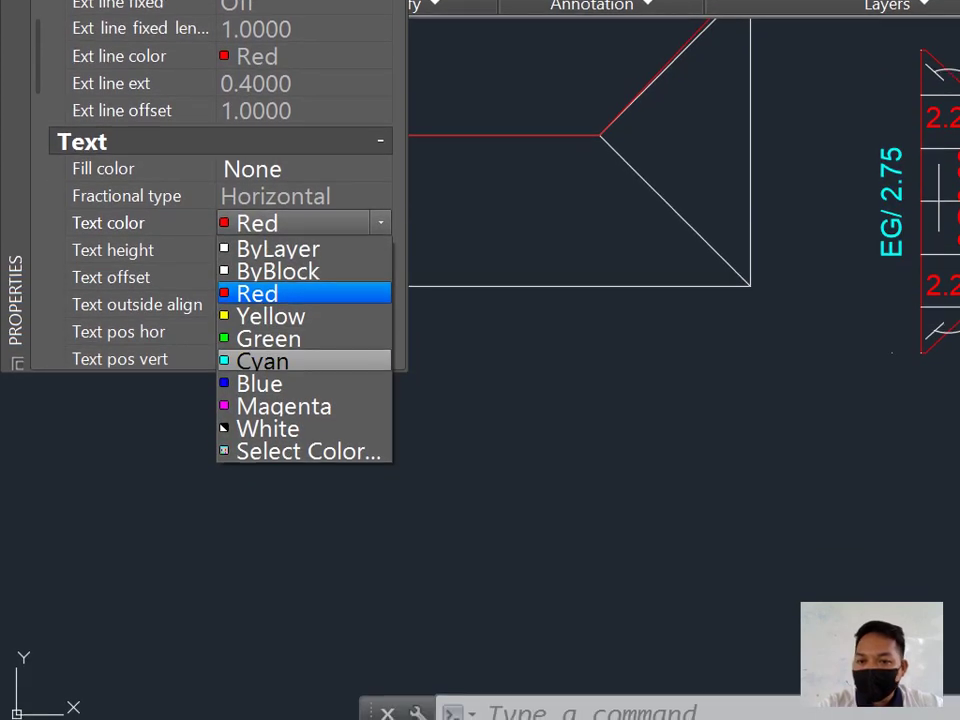
left_click(262, 361)
Step: Match the left EG/ 2.75 dimension's cyan properties onto the top, right and bottom EG dimensions
scroll(480, 360, "down", 3)
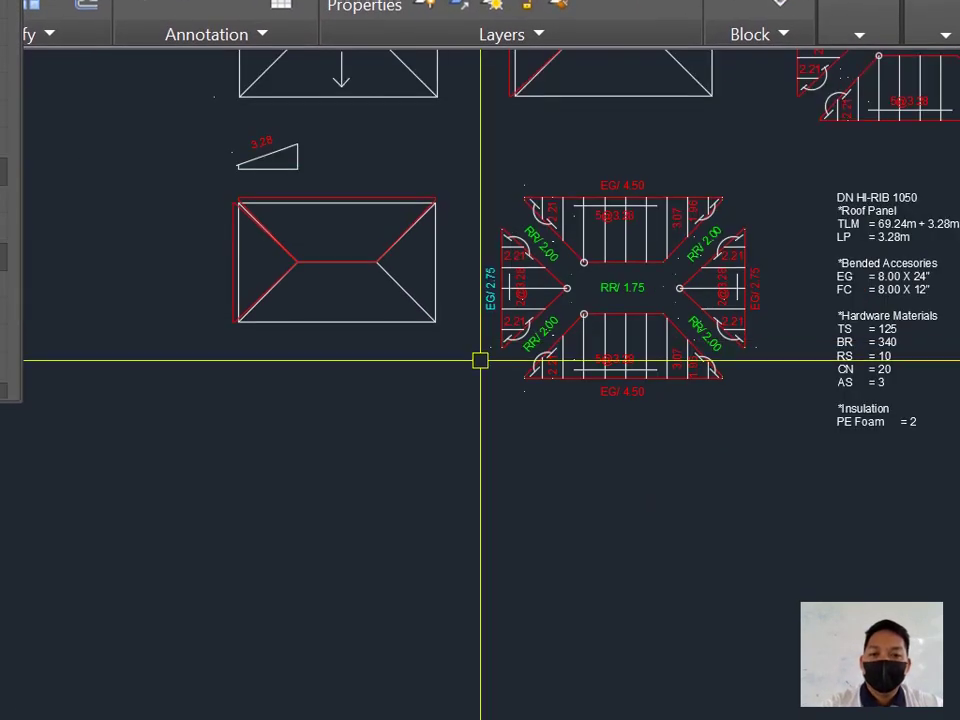
scroll(488, 356, "up", 3)
type("MA")
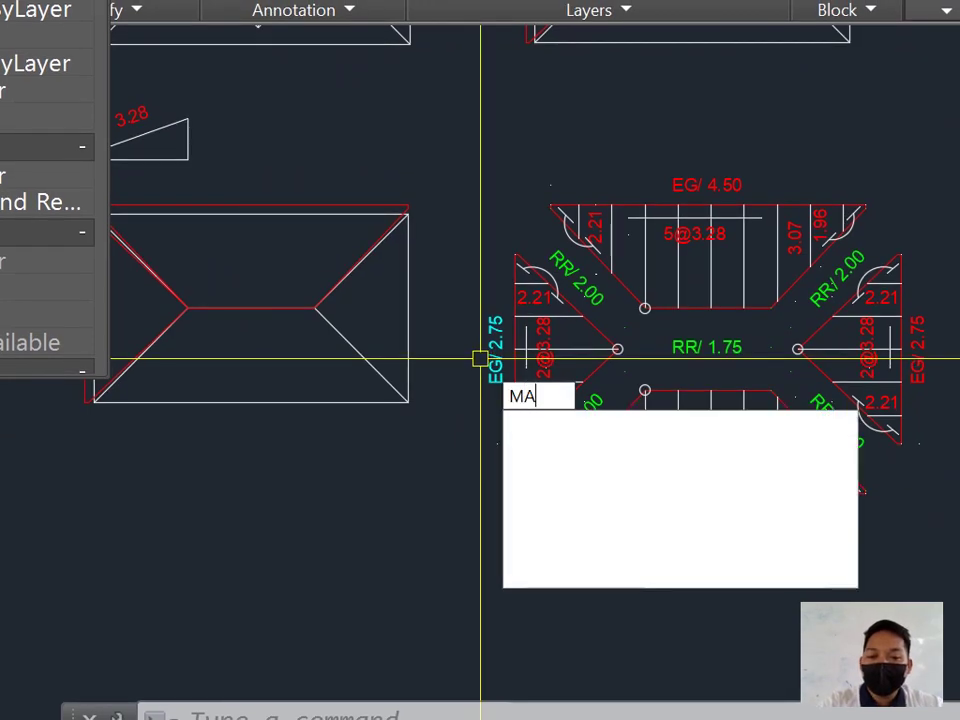
key("Return")
left_click(488, 358)
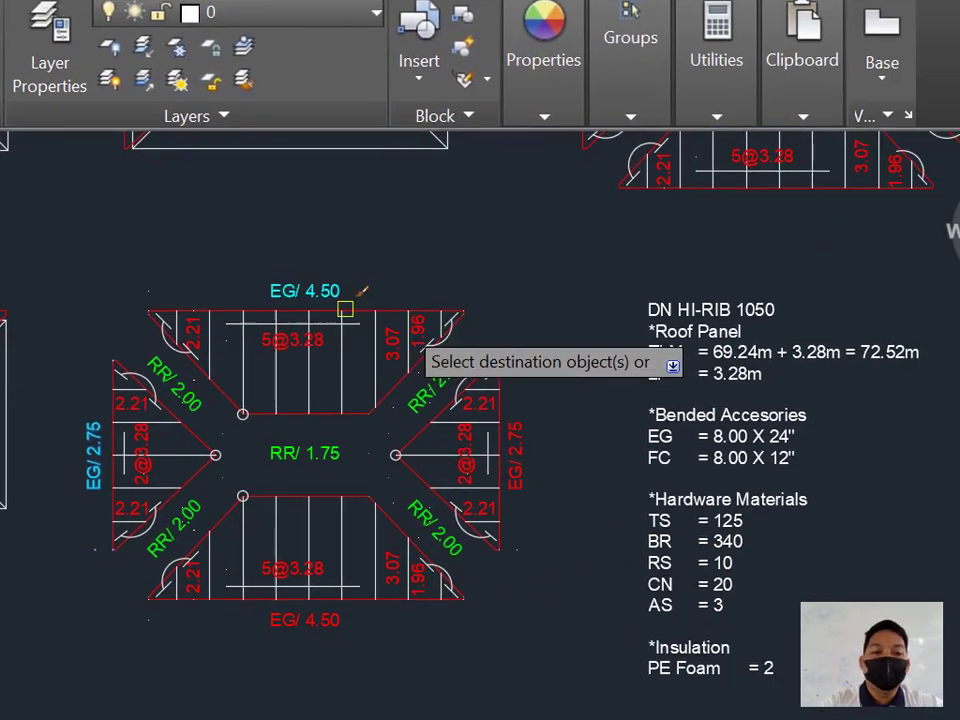
left_click(515, 432)
left_click(278, 620)
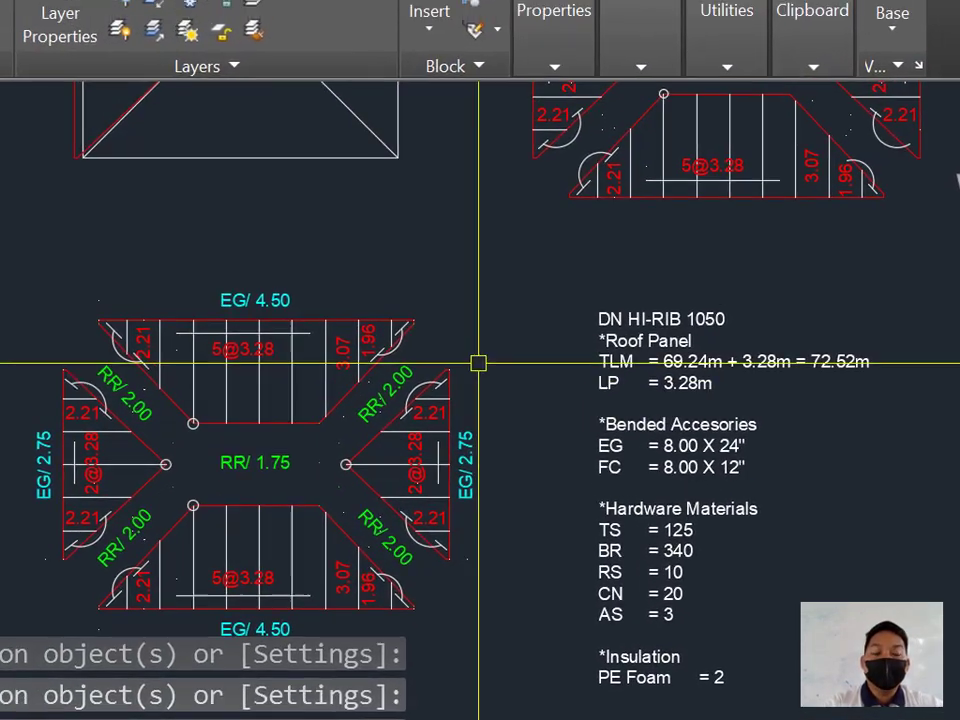
scroll(480, 358, "down", 2)
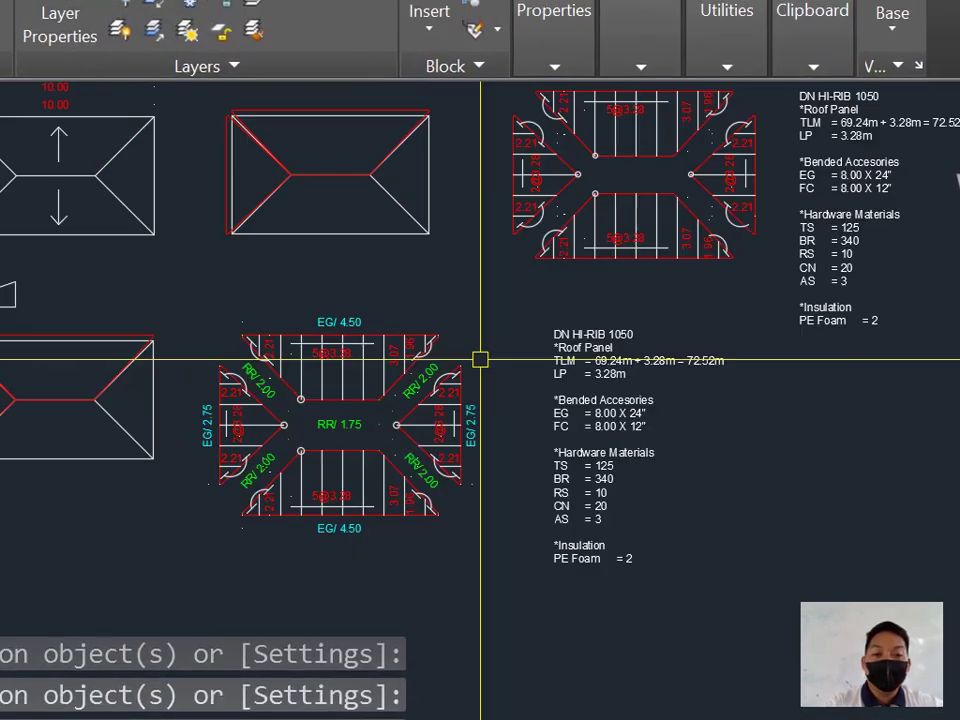
Step: Examine the roof layout's eave, ridge and hip labels together with the neighbouring bended accessories list
scroll(480, 358, "down", 3)
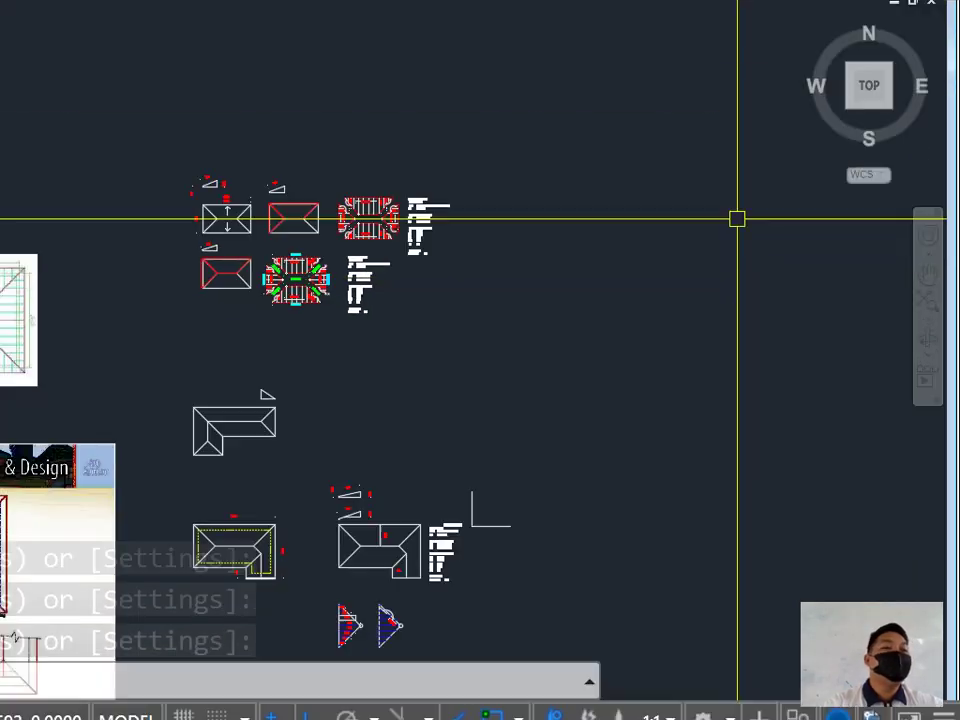
scroll(330, 495, "up", 5)
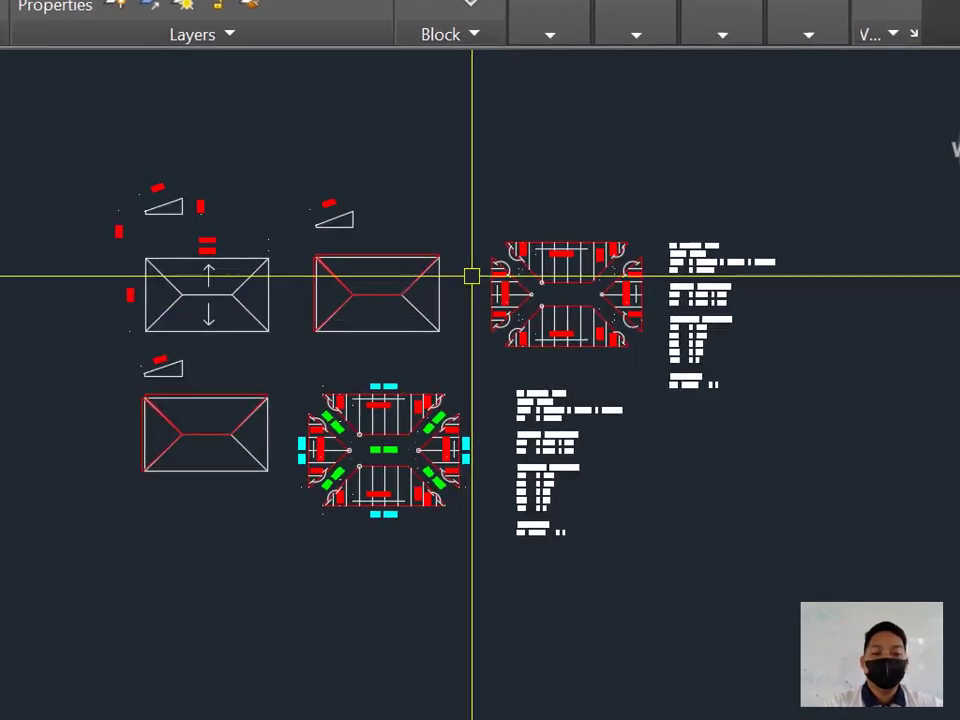
scroll(480, 358, "up", 2)
type("ma")
key("Return")
left_click(482, 354)
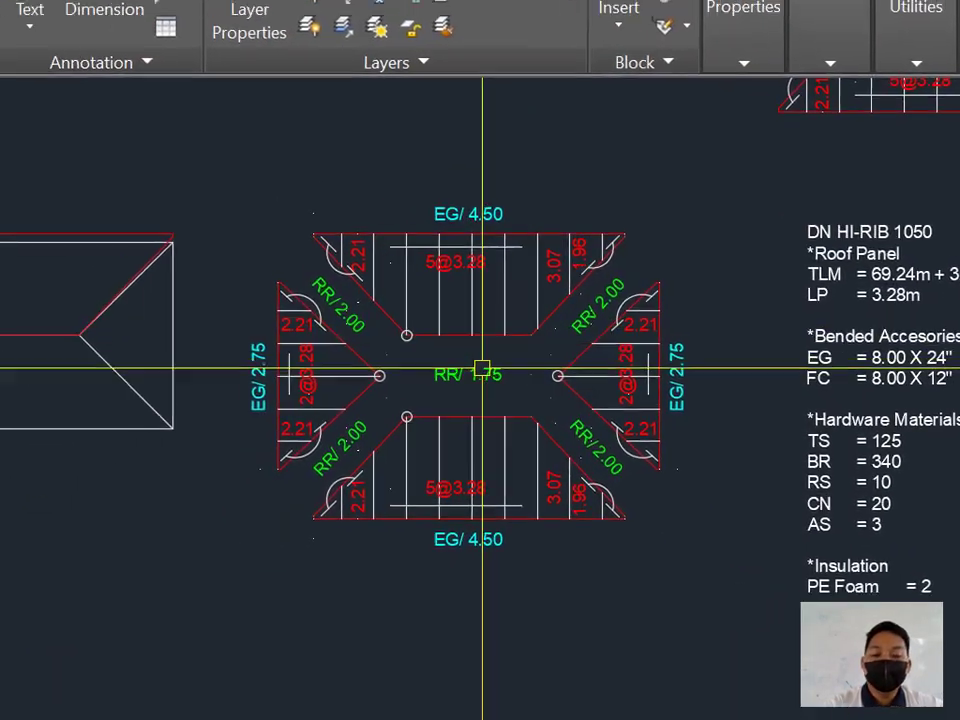
scroll(480, 366, "up", 2)
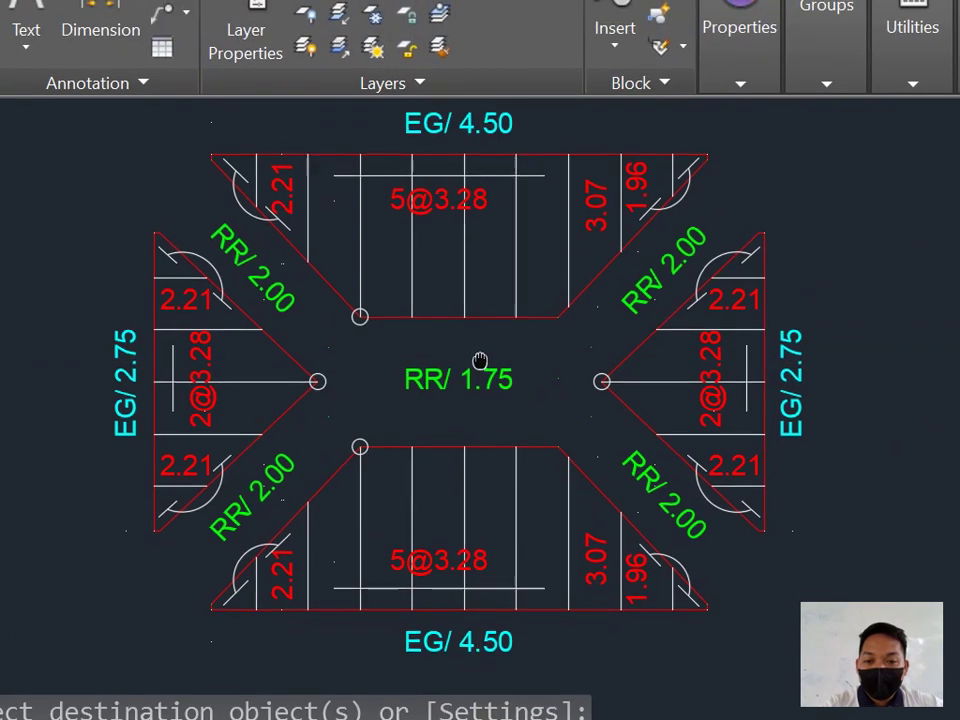
scroll(480, 358, "down", 2)
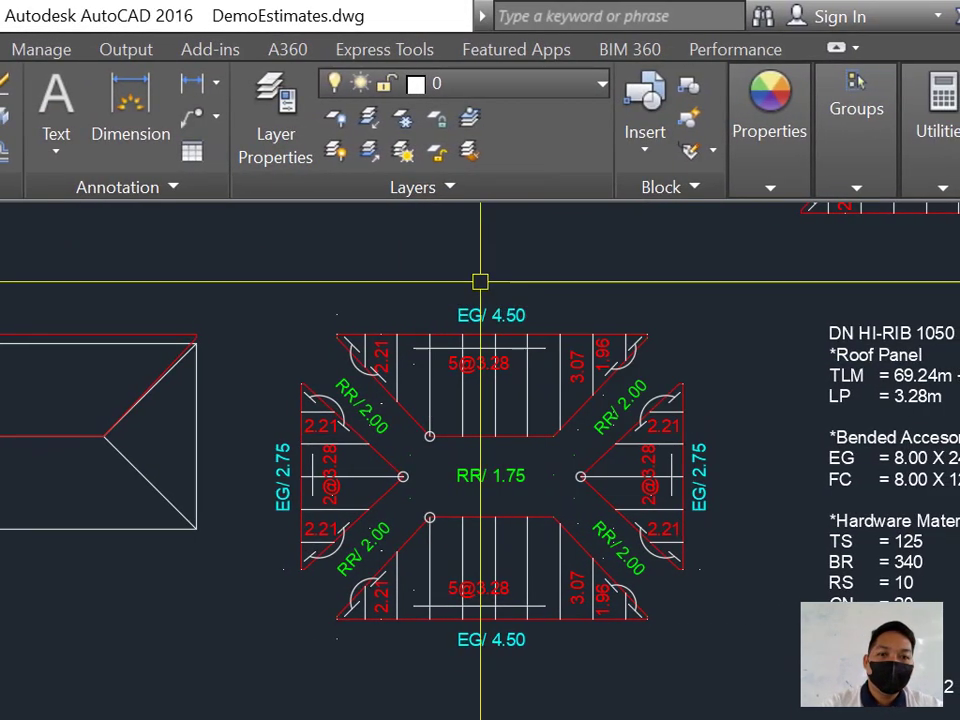
scroll(508, 283, "up", 2)
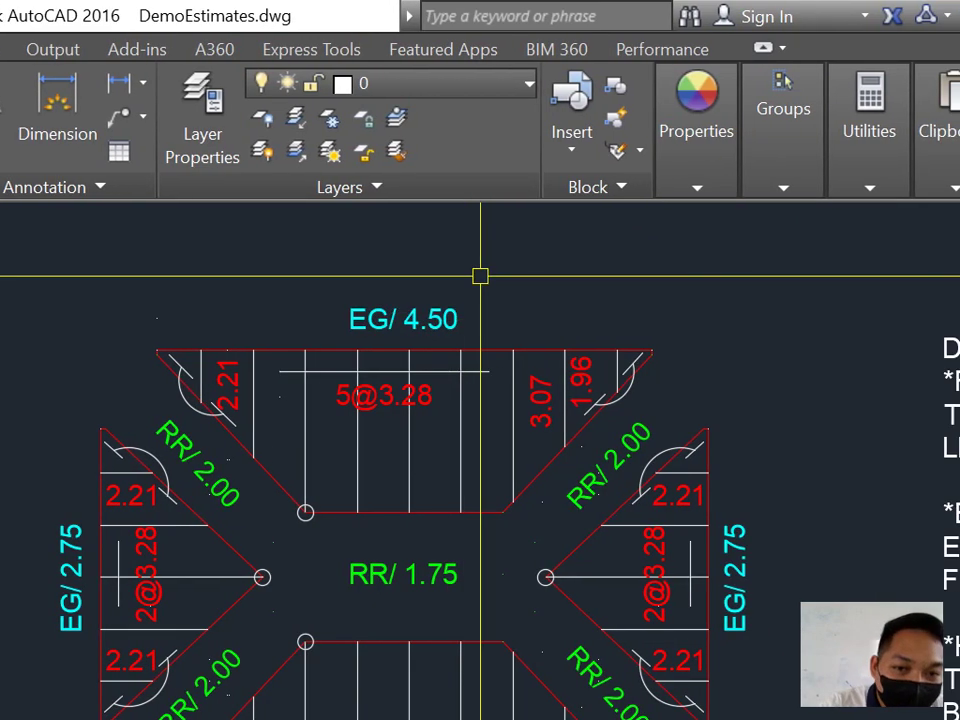
scroll(480, 275, "down", 2)
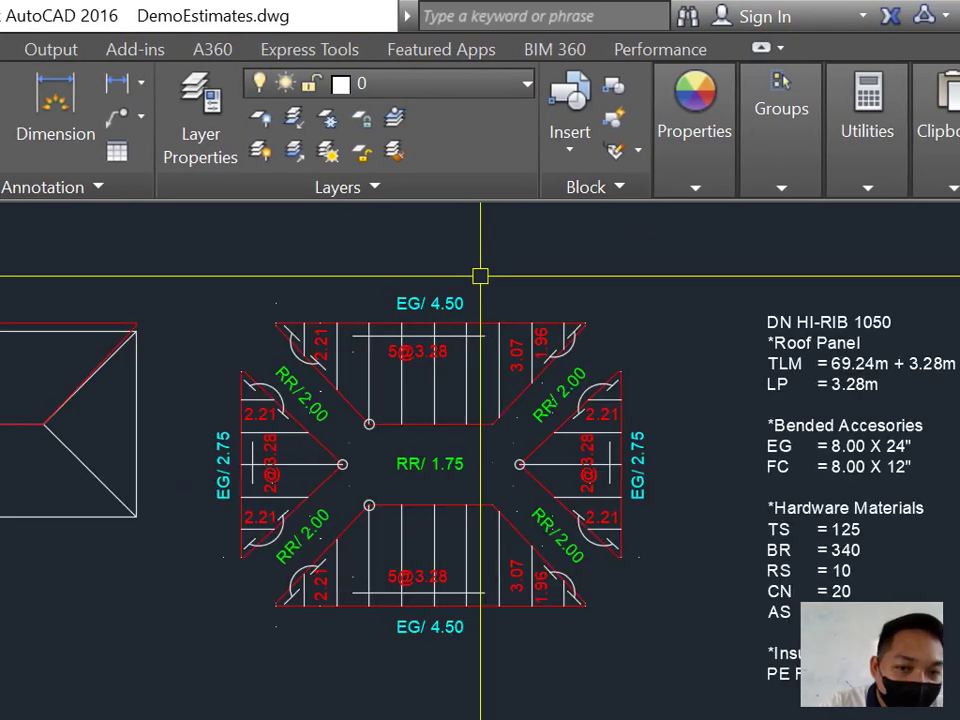
scroll(474, 279, "up", 2)
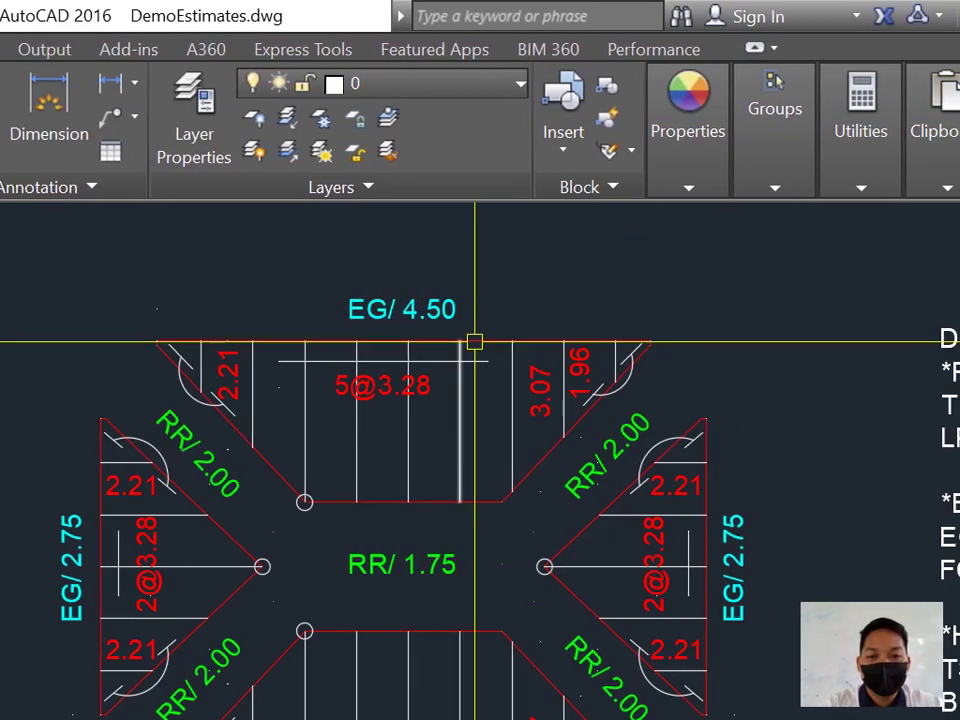
scroll(474, 342, "down", 2)
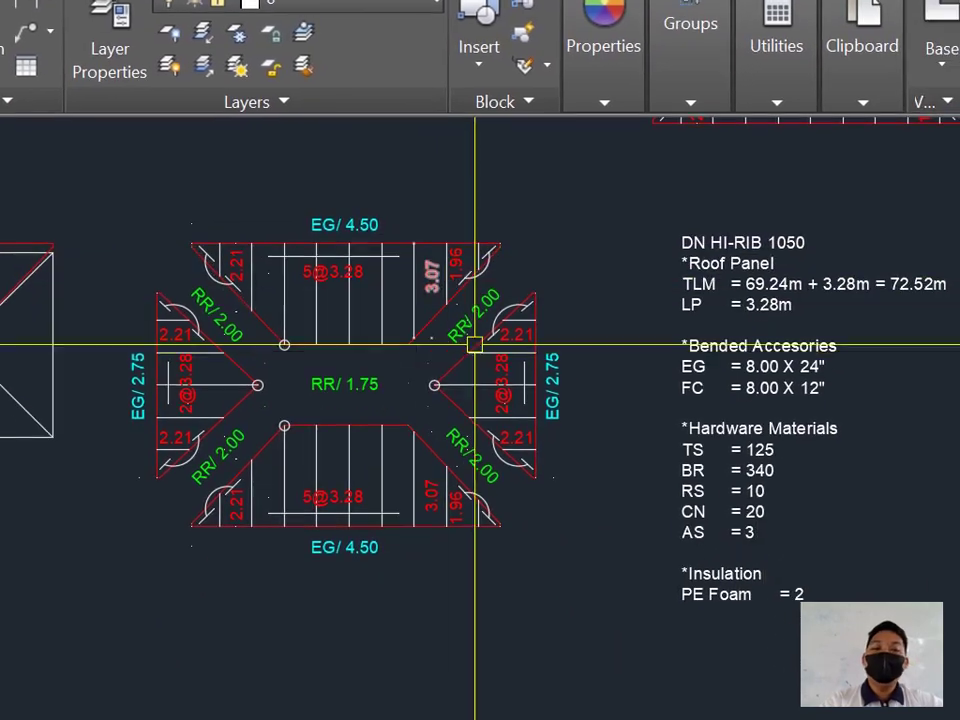
scroll(479, 363, "up", 2)
scroll(460, 324, "down", 1)
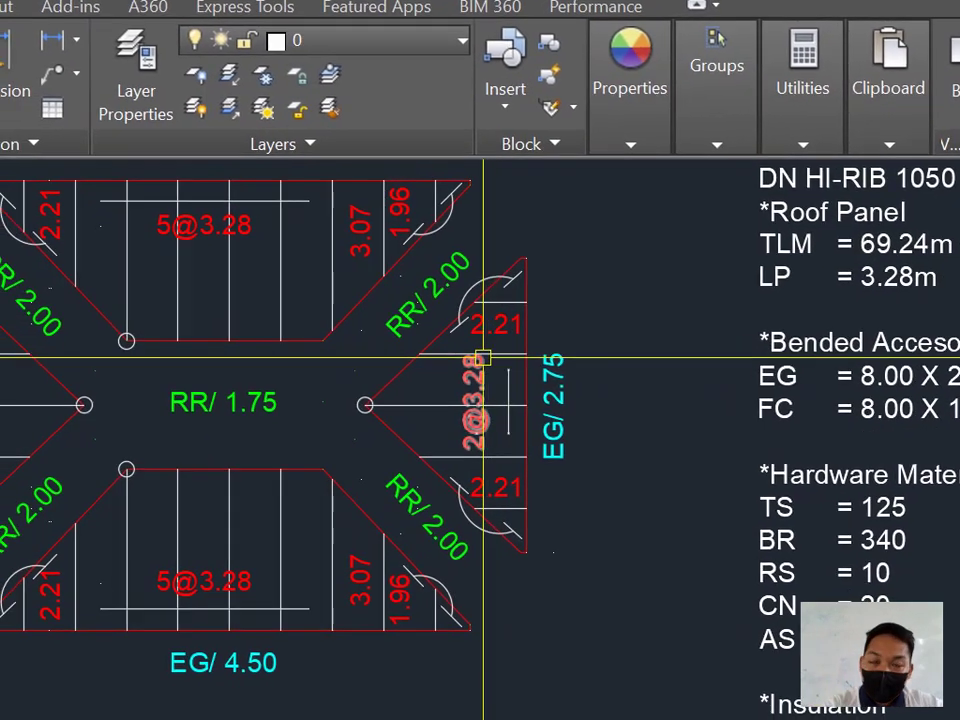
scroll(438, 400, "down", 5)
scroll(445, 370, "up", 5)
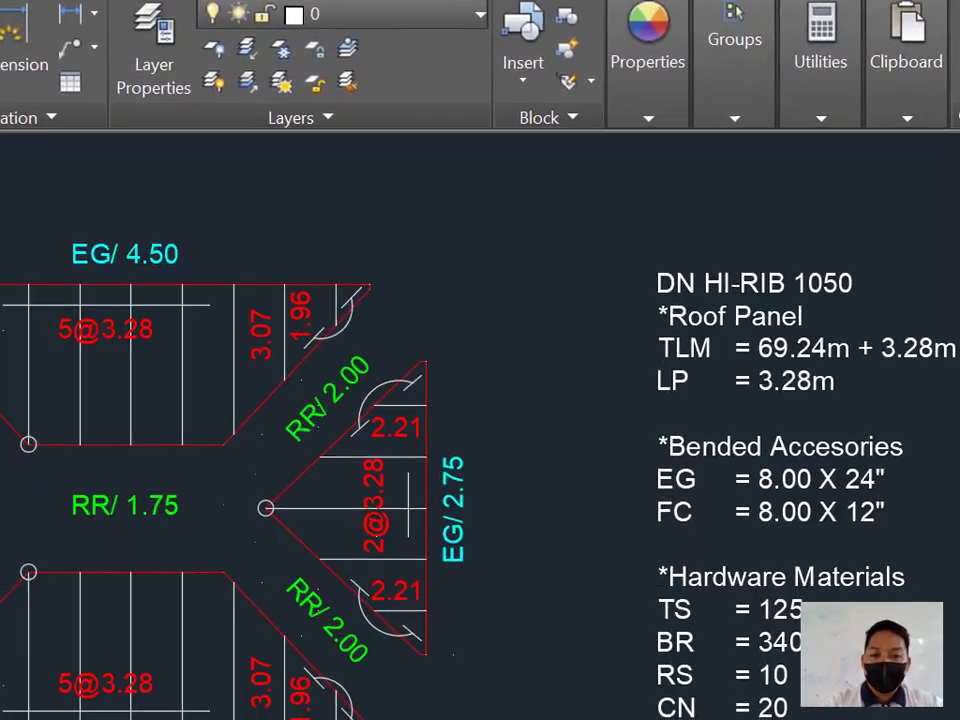
Step: Add an aligned dimension to the roof layout's bottom eave line, placed just below the EG/ 4.50 label
scroll(448, 396, "up", 2)
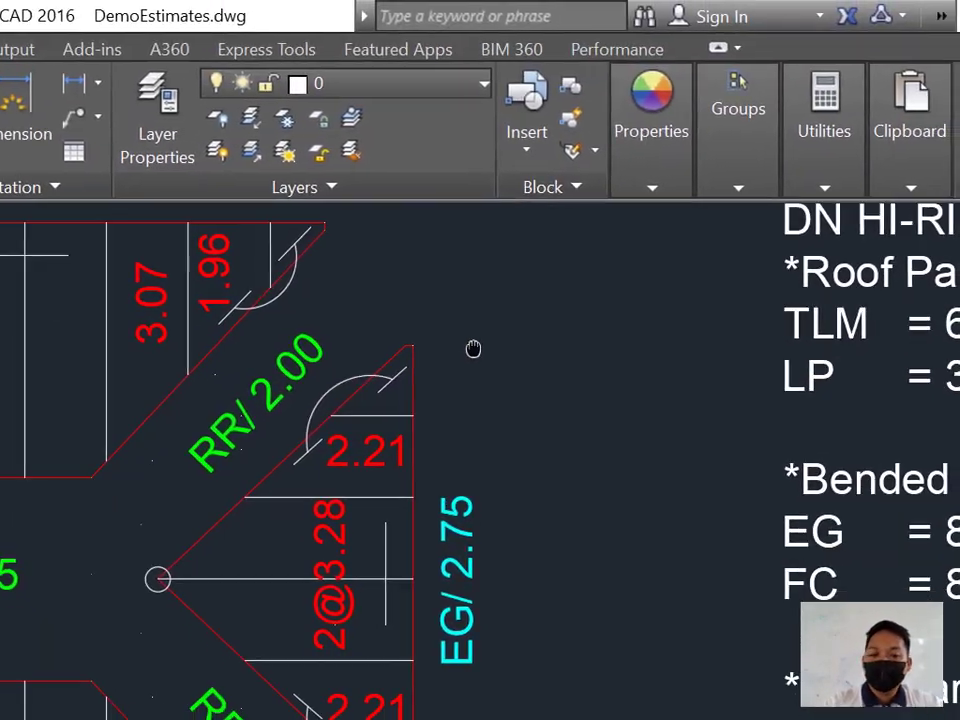
type("DAL")
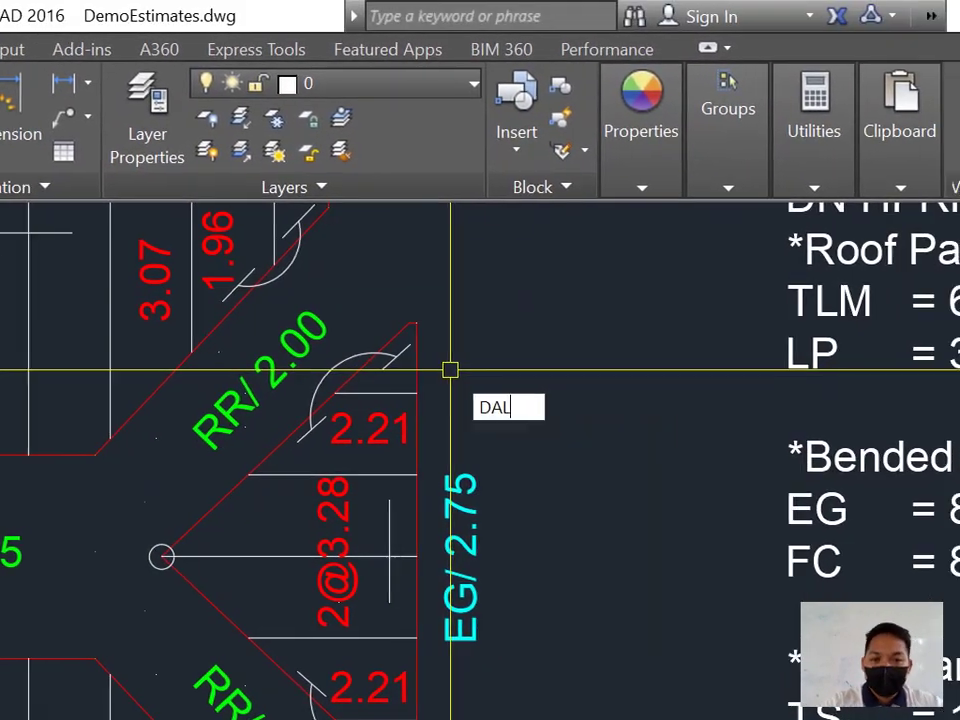
key("Return")
scroll(450, 368, "down", 4)
key("Return")
scroll(488, 378, "up", 4)
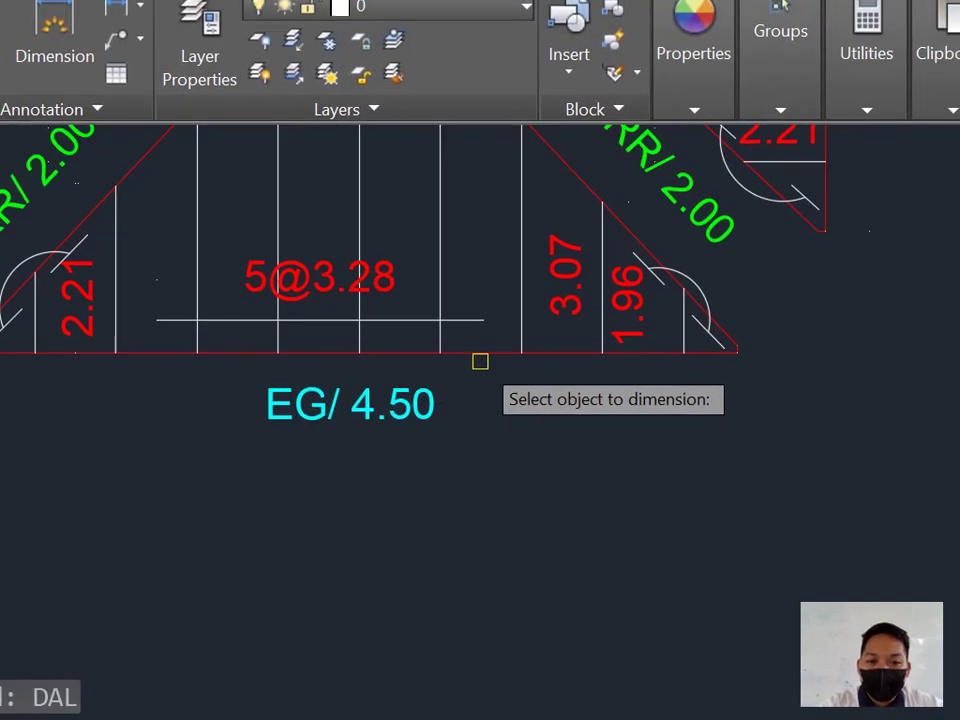
left_click(492, 335)
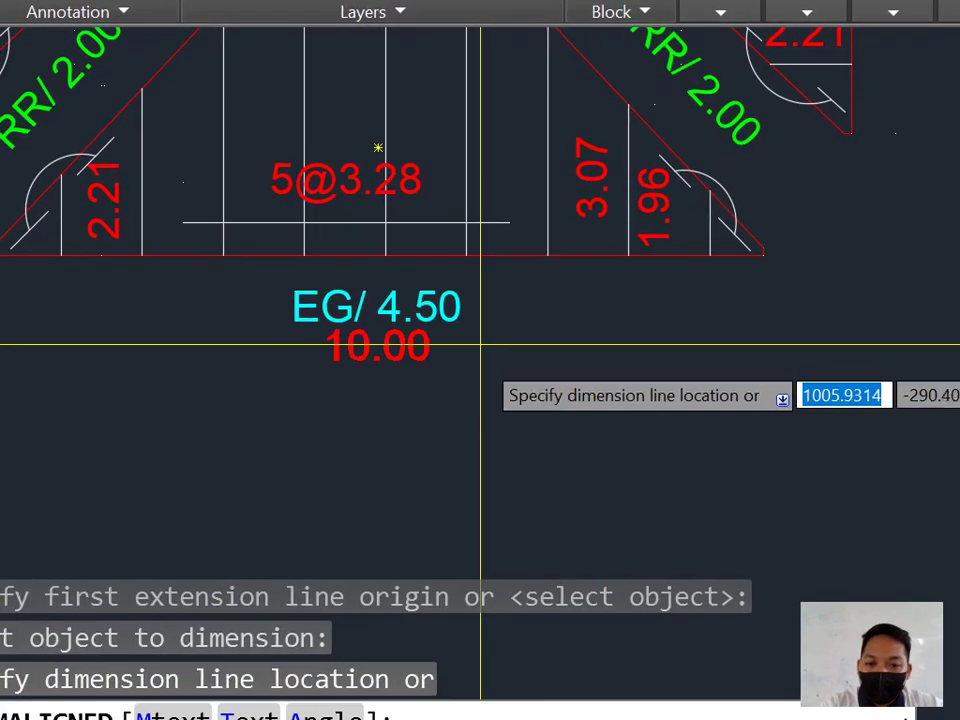
left_click(478, 358)
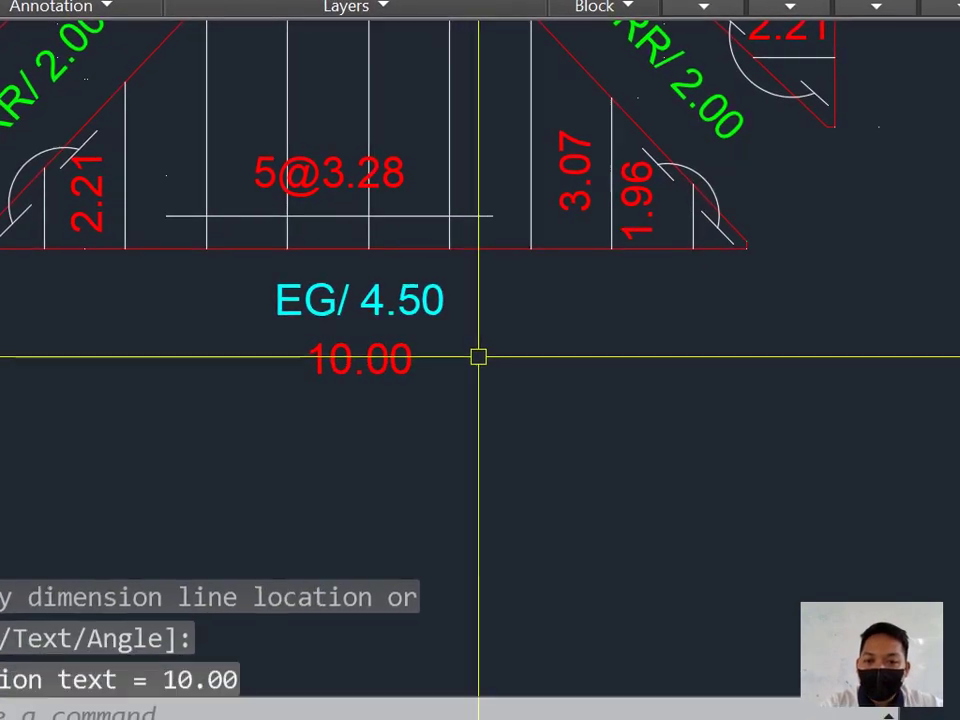
Step: Add an aligned dimension to the roof layout's left eave line, placed just outside the EG/ 2.75 label
scroll(204, 183, "down", 4)
scroll(204, 183, "up", 2)
middle_click_drag(192, 64, 225, 228)
scroll(480, 274, "down", 1)
scroll(498, 299, "up", 4)
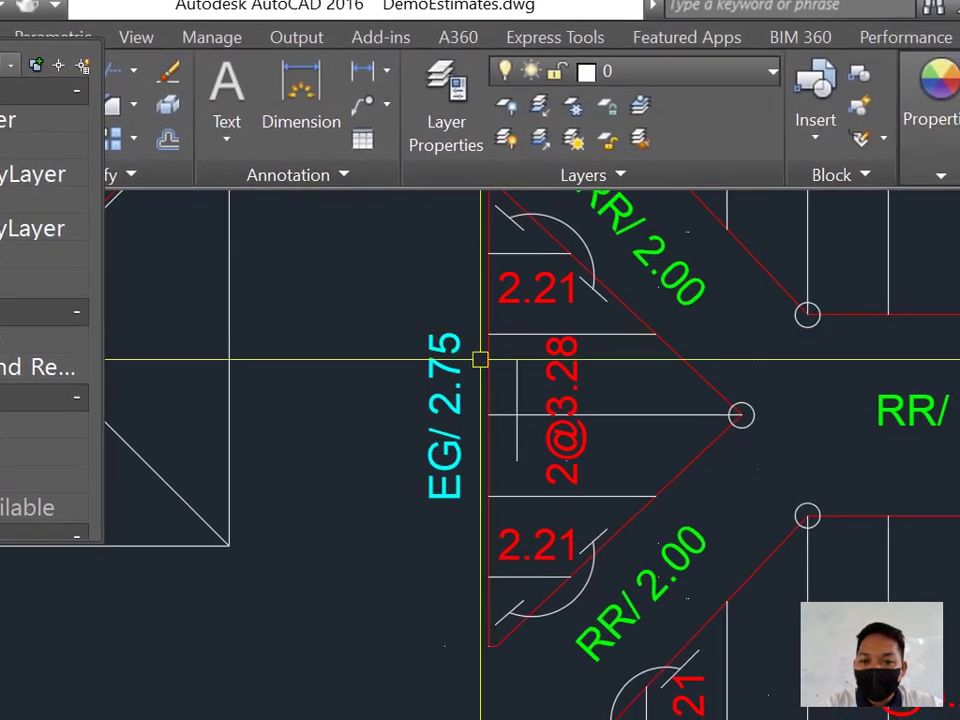
key("Return")
key("Return")
left_click(505, 314)
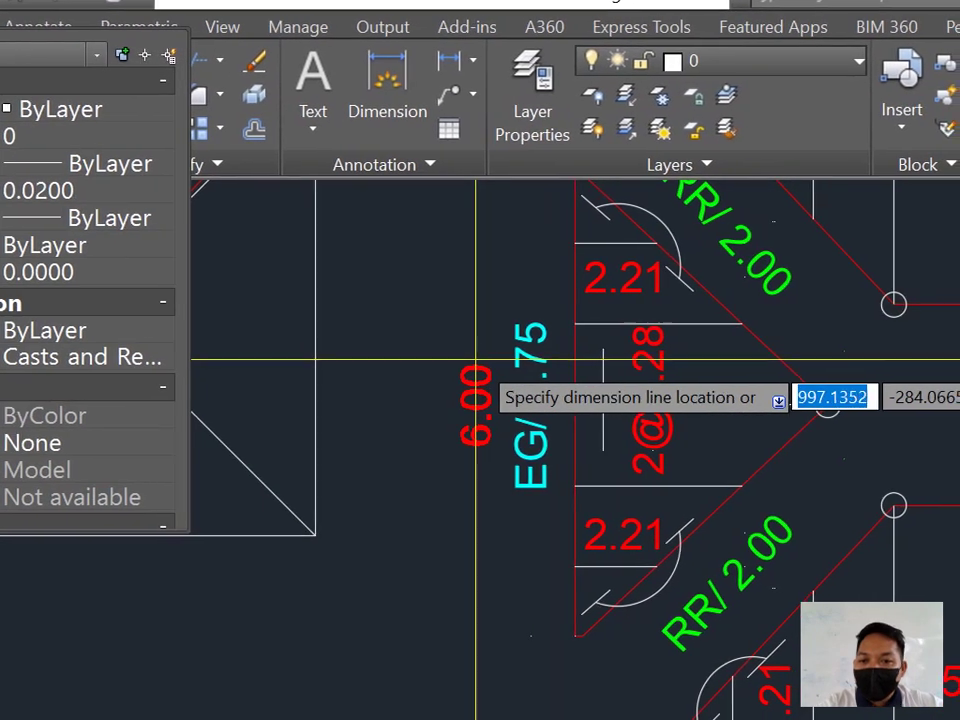
scroll(481, 358, "down", 3)
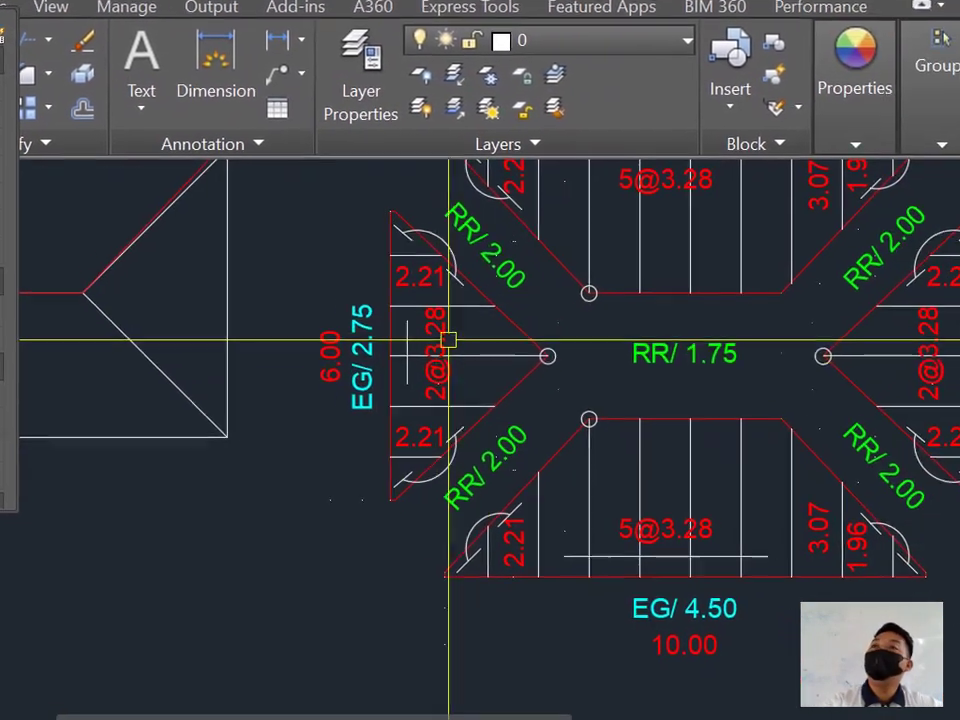
left_click(471, 355)
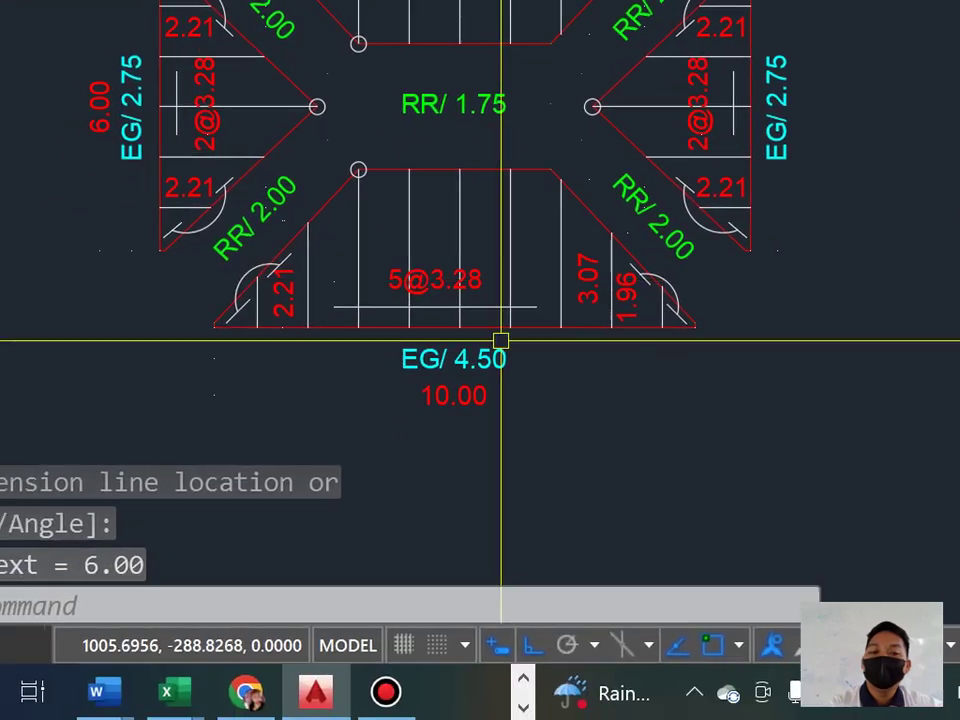
Step: Replace the text of the new dimension below the bottom EG/ 4.50 label with FC/ 4.25
scroll(481, 396, "up", 4)
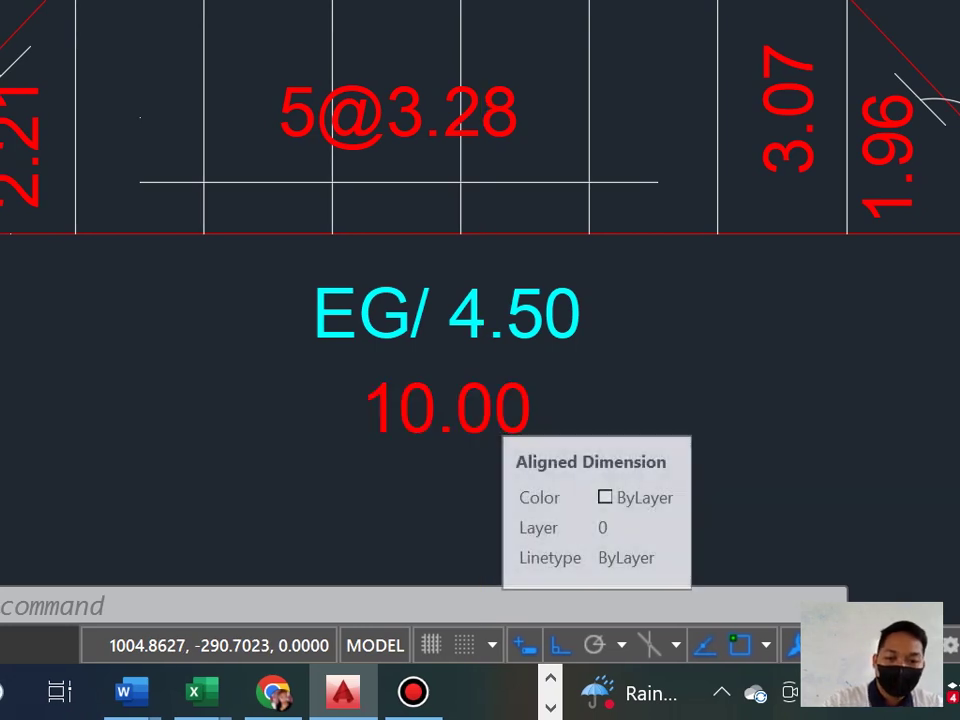
left_click(480, 411)
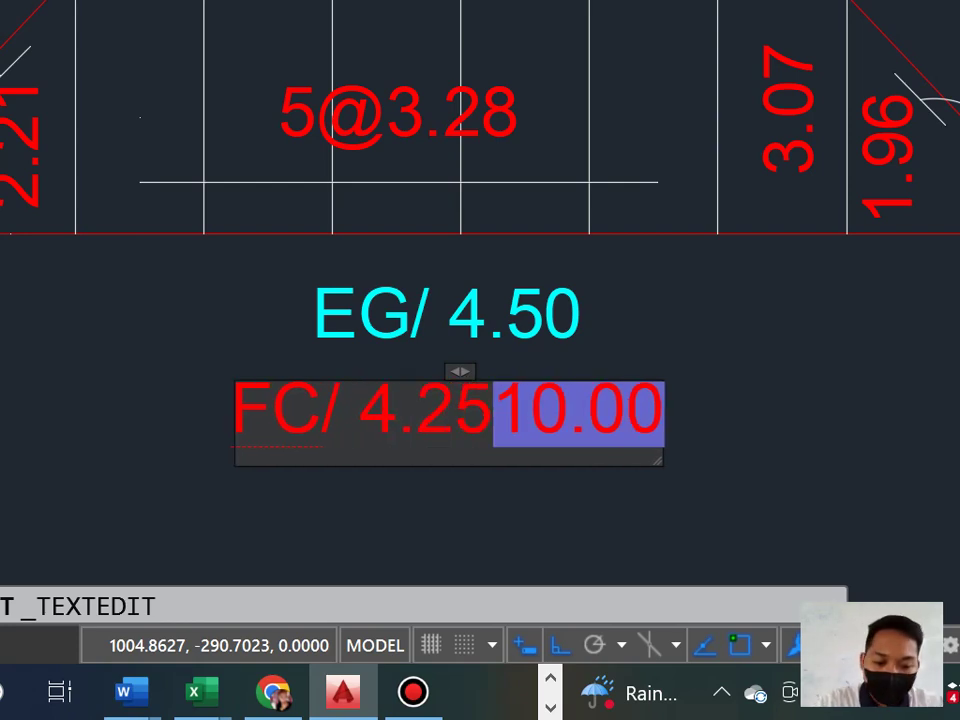
key("Delete")
left_click(727, 379)
Step: Replace the text of the new dimension beside the left EG/ 2.75 label with FC/ 2.75
scroll(727, 379, "down", 5)
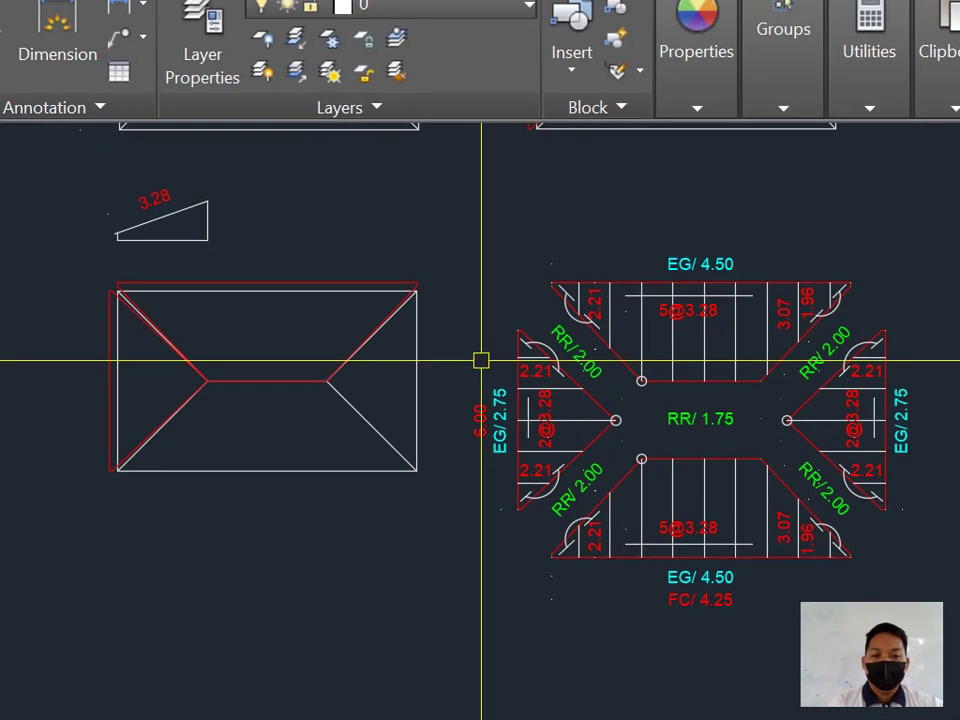
scroll(481, 360, "up", 3)
double_click(481, 410)
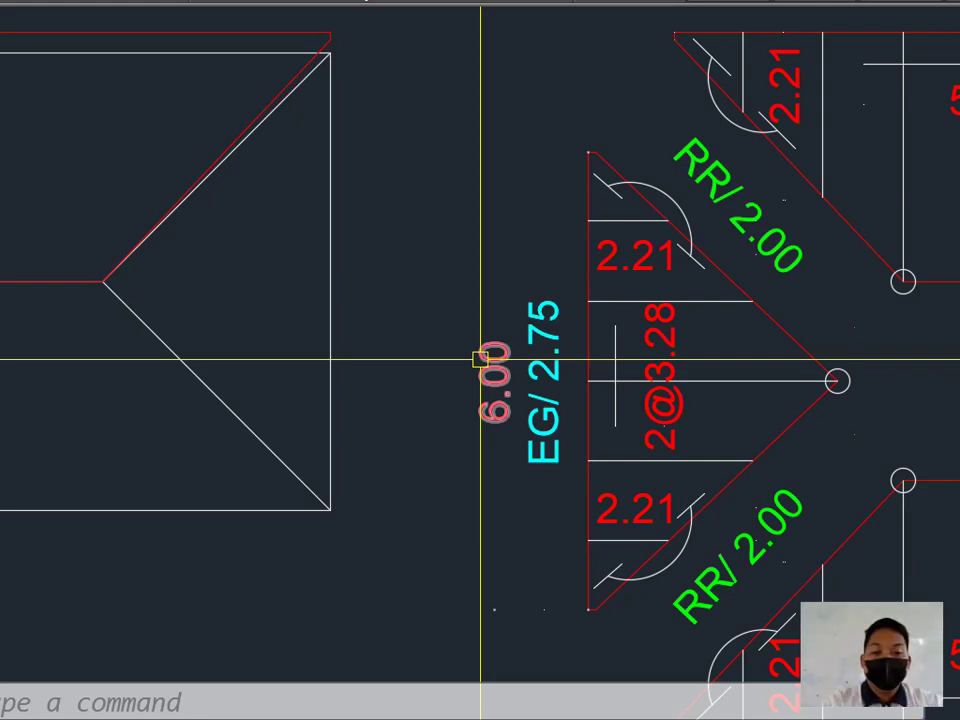
left_click(481, 359)
double_click(475, 381)
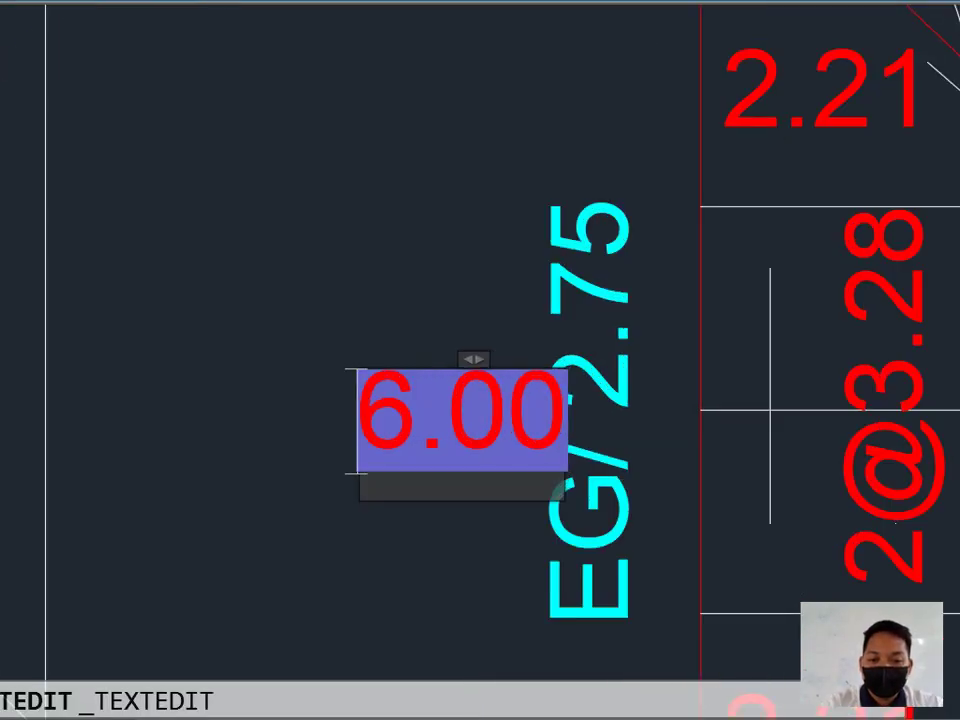
type("FC/ ")
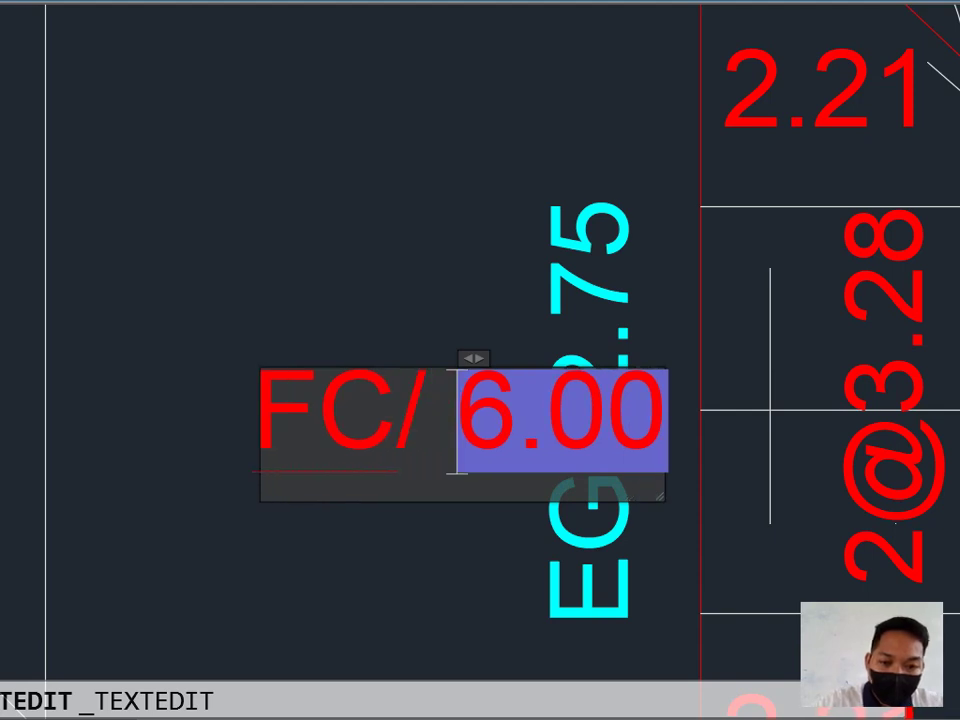
type("2.75")
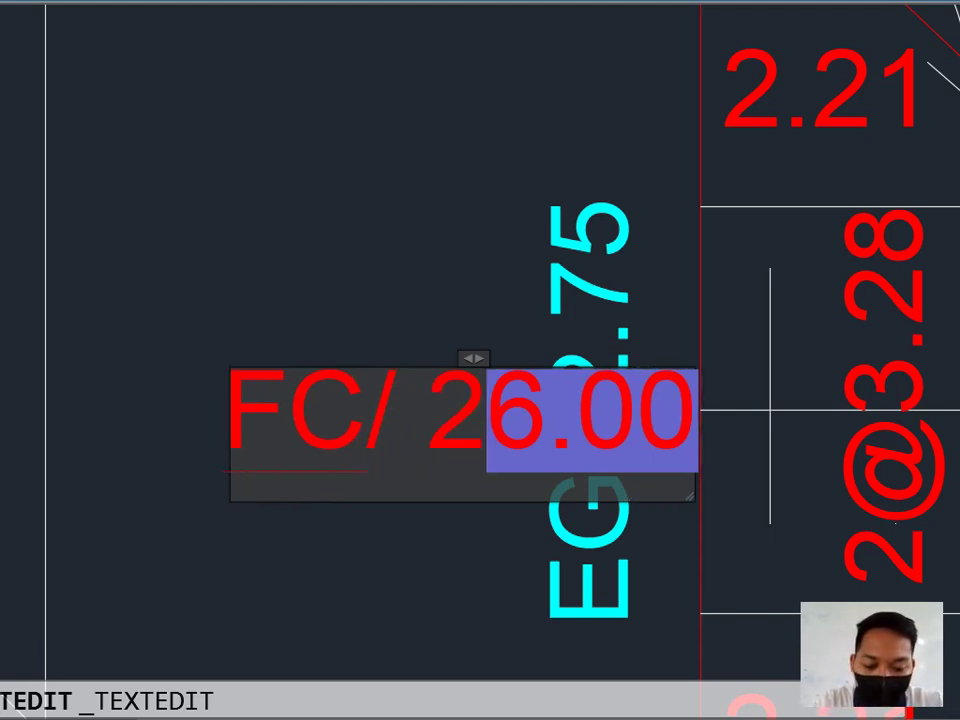
key("Delete")
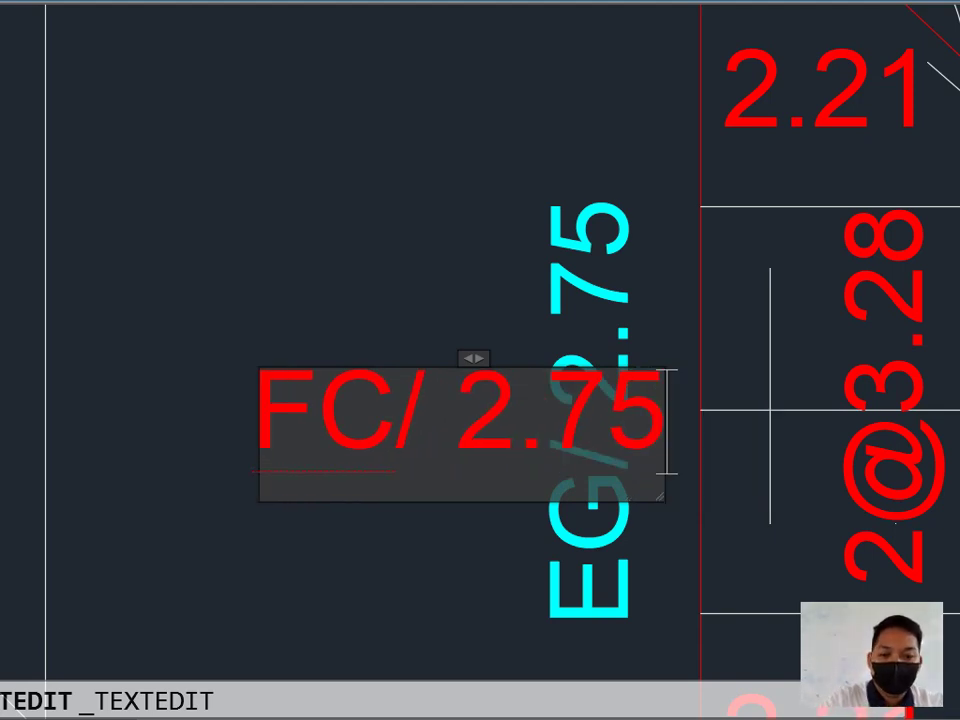
left_click(478, 360)
Step: Change the text color of the FC/ 2.75 dimension beside the roof layout's left eave to white
scroll(478, 360, "down", 5)
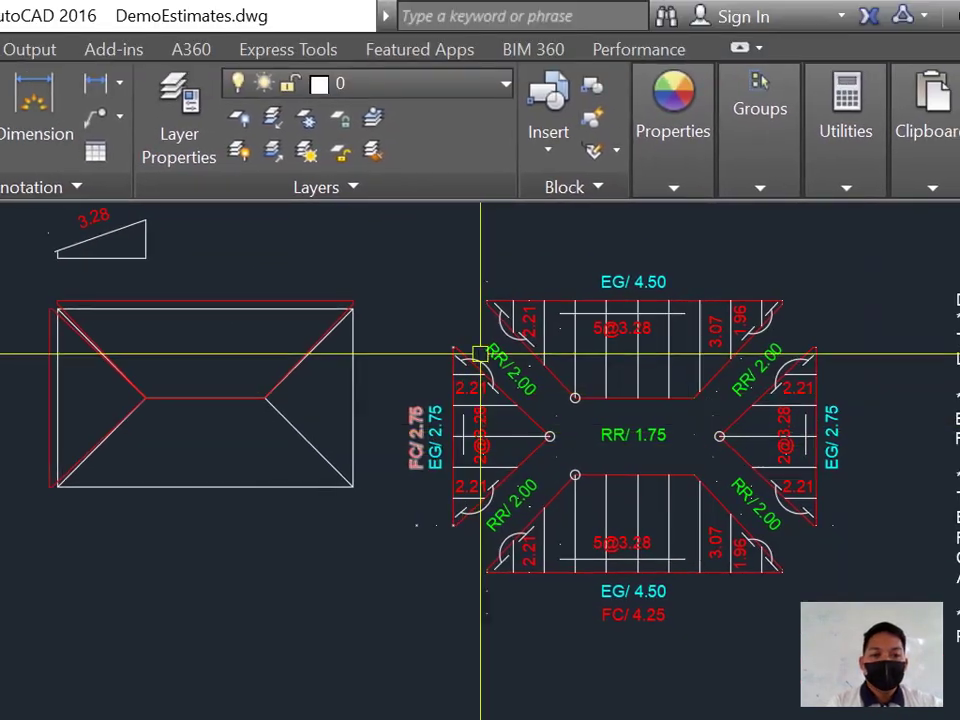
scroll(489, 315, "up", 3)
left_click(489, 347)
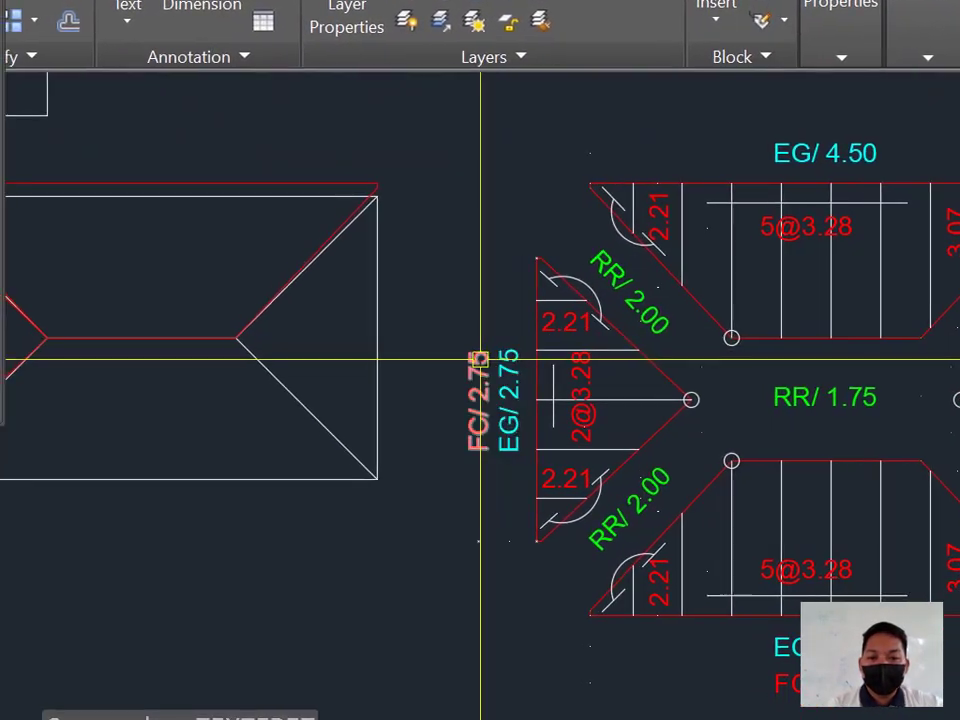
scroll(220, 330, "down", 4)
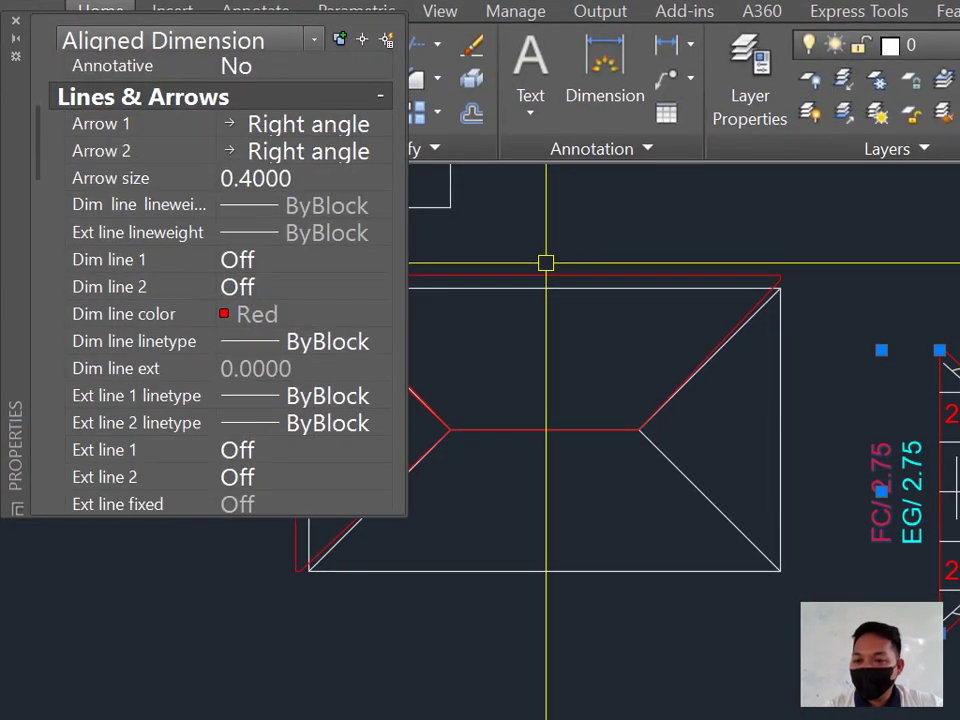
scroll(220, 330, "down", 4)
scroll(220, 330, "down", 5)
scroll(220, 330, "up", 2)
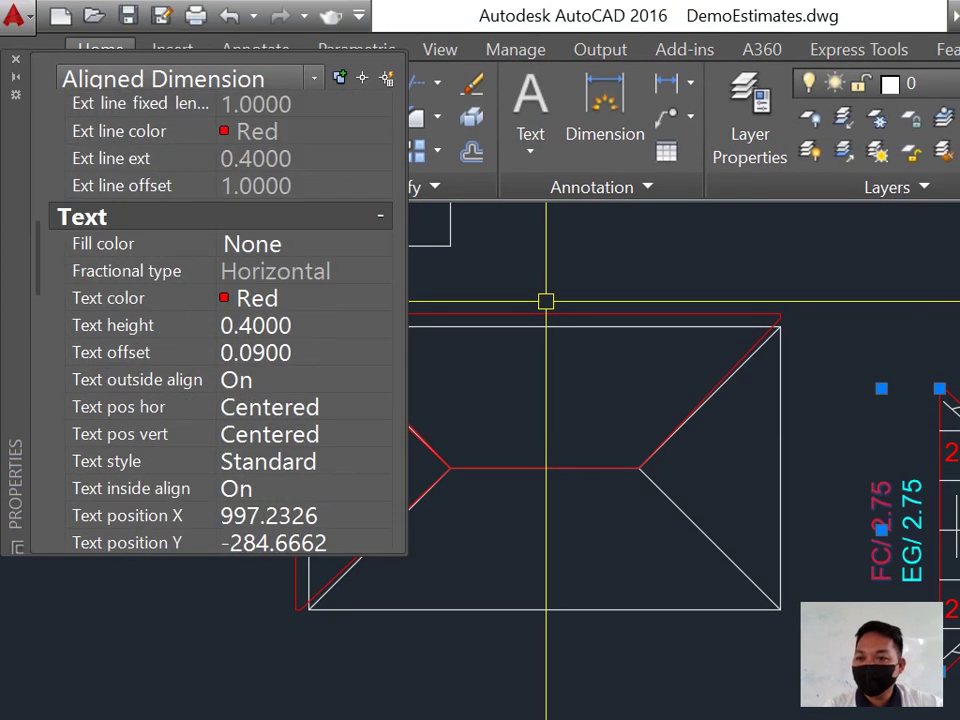
left_click(380, 297)
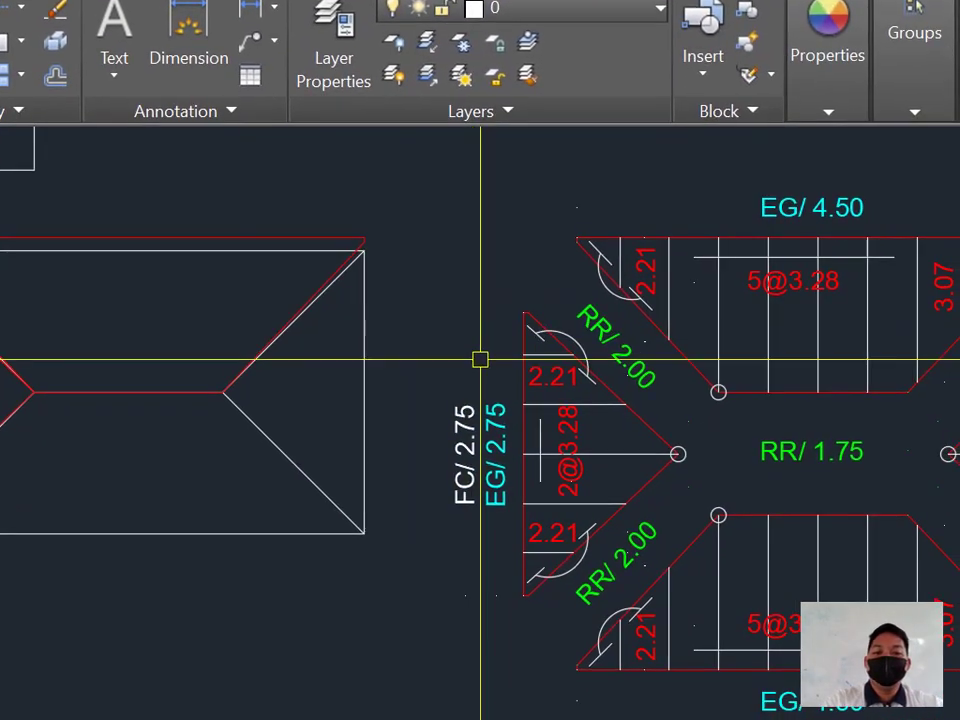
scroll(546, 383, "up", 2)
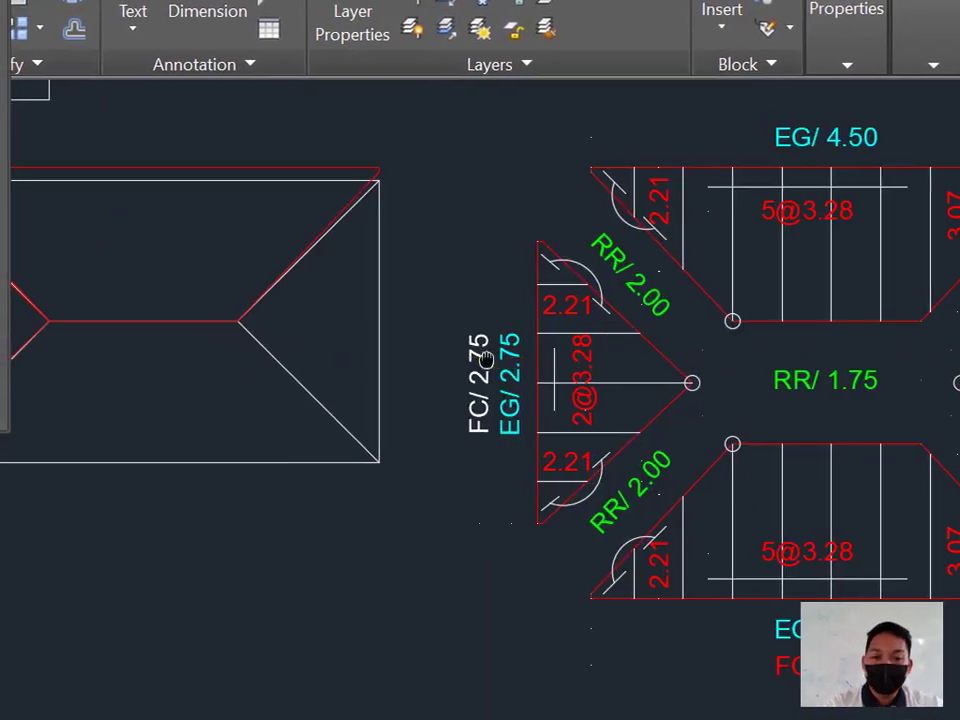
scroll(492, 362, "up", 2)
scroll(515, 340, "down", 4)
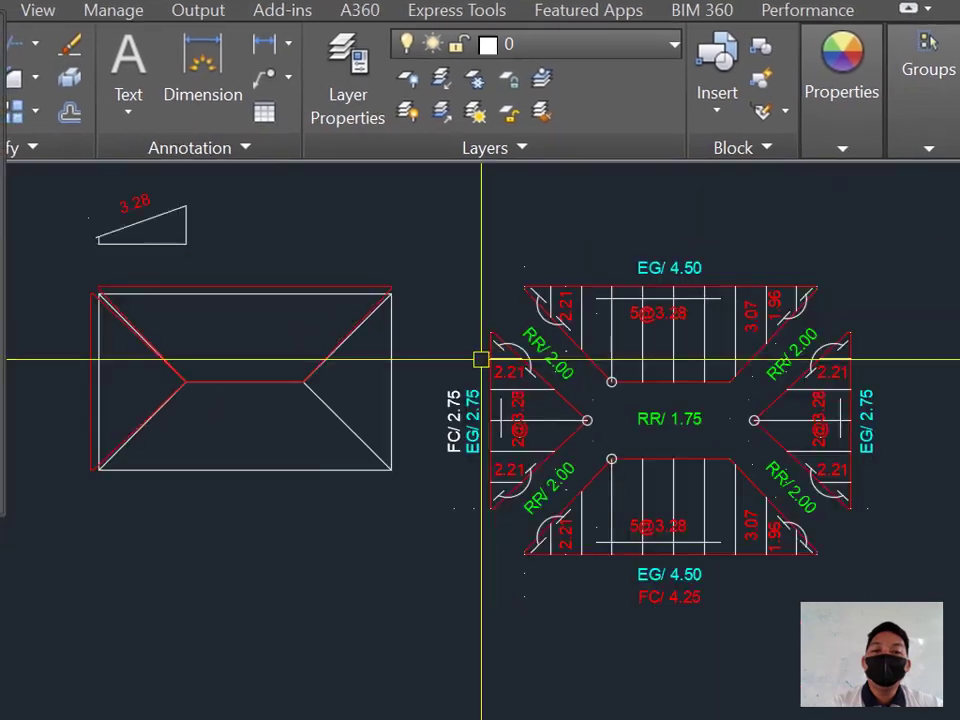
scroll(481, 350, "down", 2)
scroll(537, 311, "up", 2)
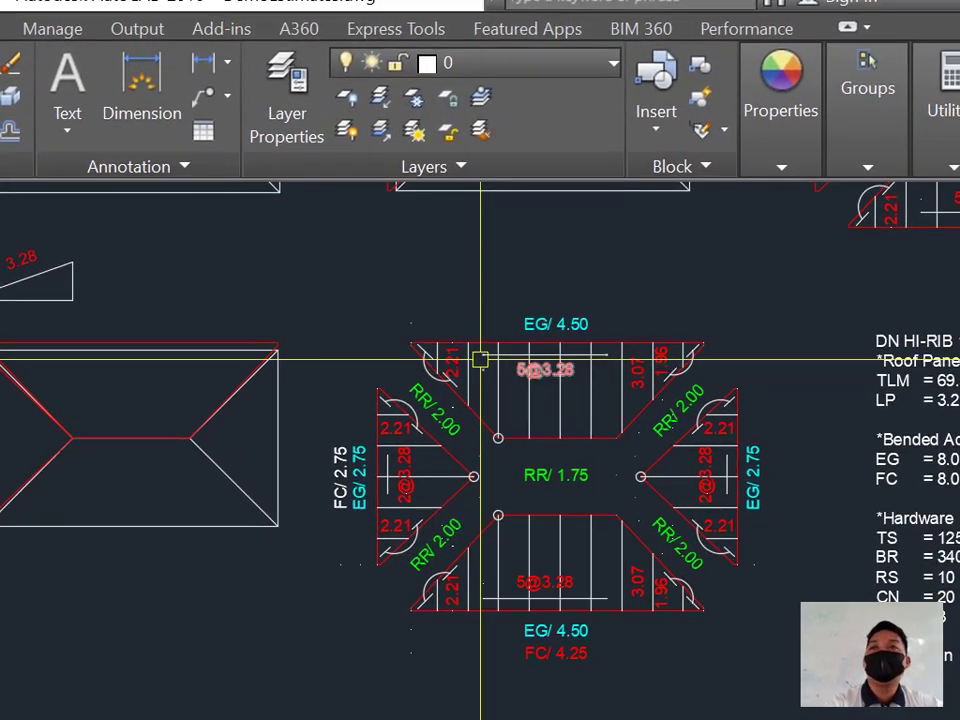
mouse_move(476, 361)
middle_mouse_down()
mouse_move(446, 372)
mouse_move(406, 420)
middle_mouse_up()
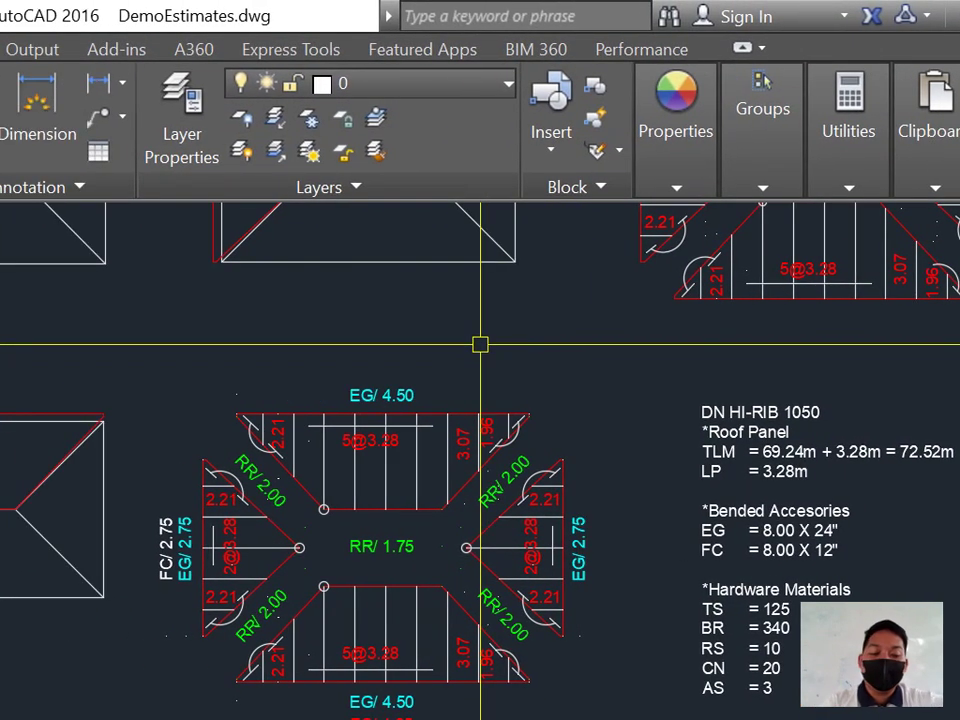
Step: Examine the quality, shade plot and plot style table options in the plot settings, including monochrome.ctb, without plotting
key("ctrl+p")
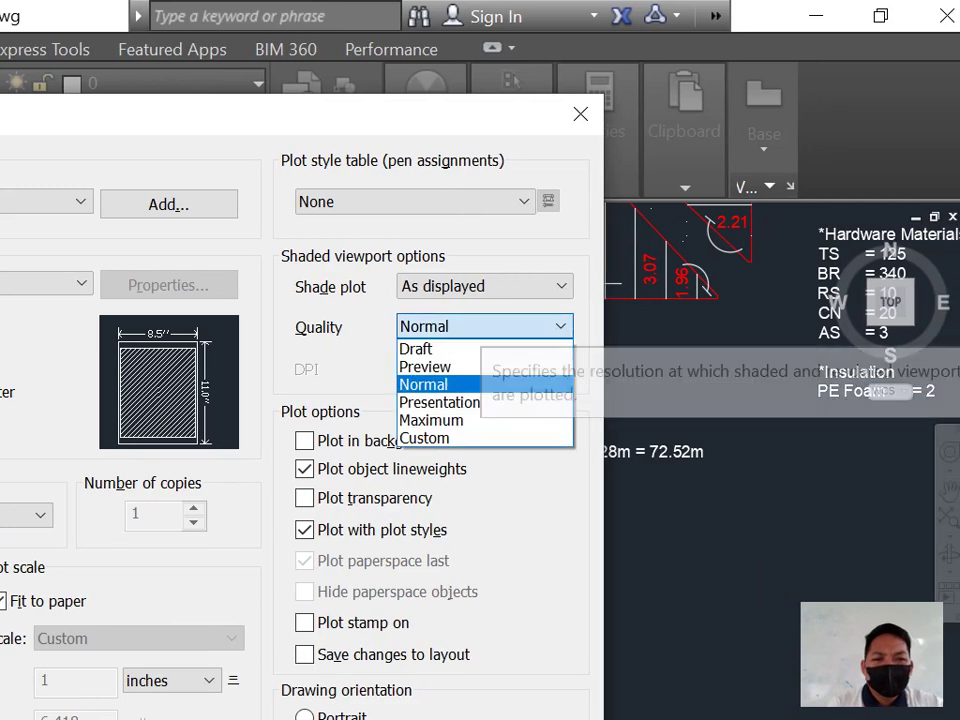
key("Up")
key("Up")
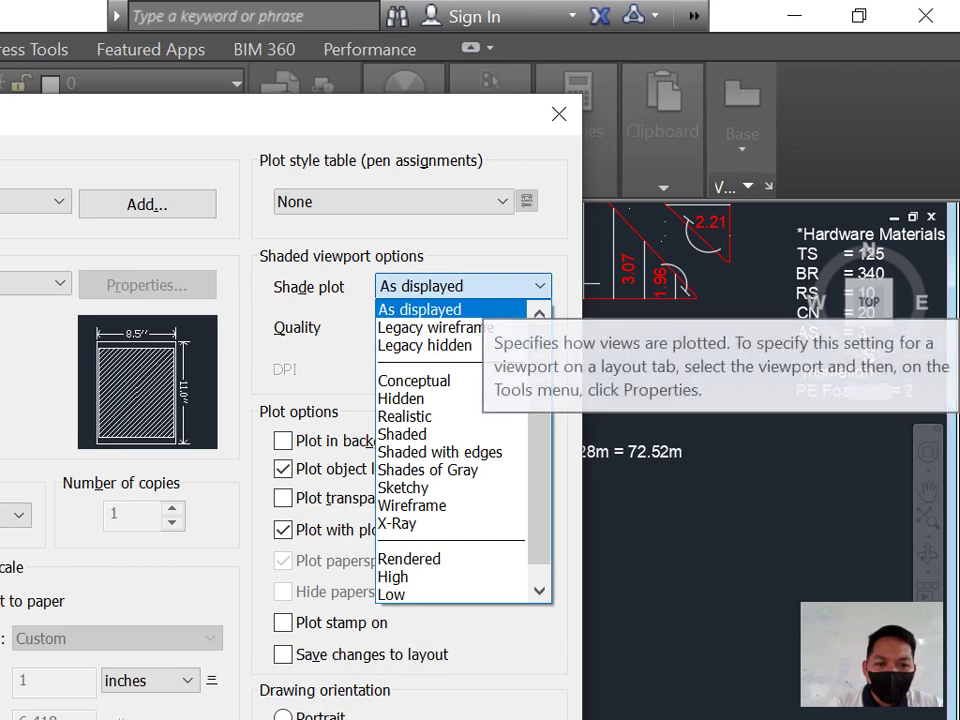
key("Escape")
key("alt+Down")
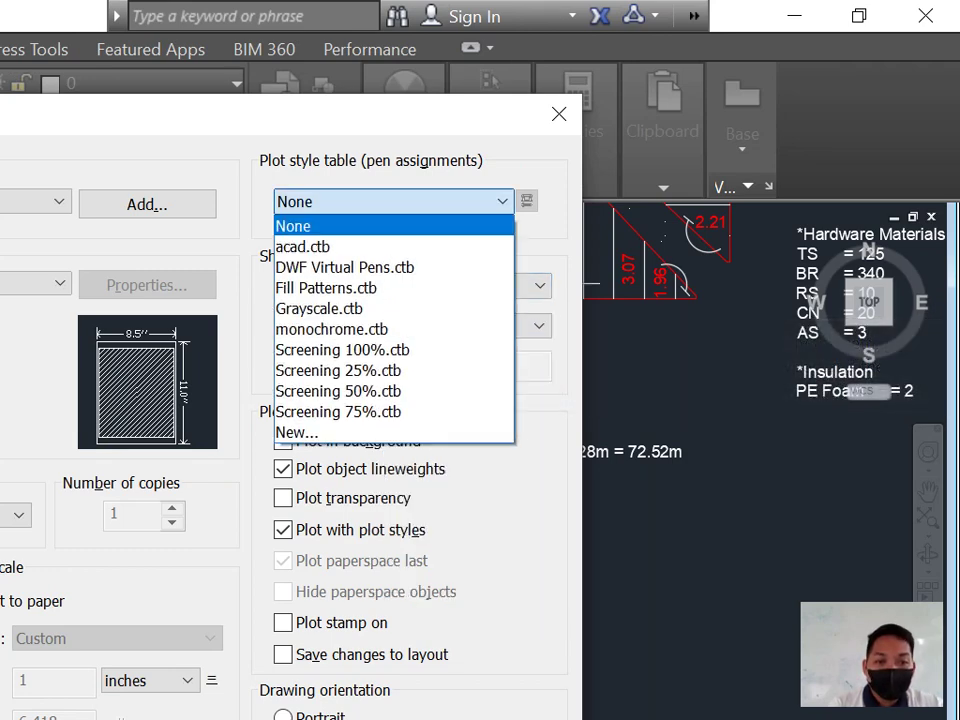
key("Down")
key("Down")
key("Down")
key("Down")
key("Down")
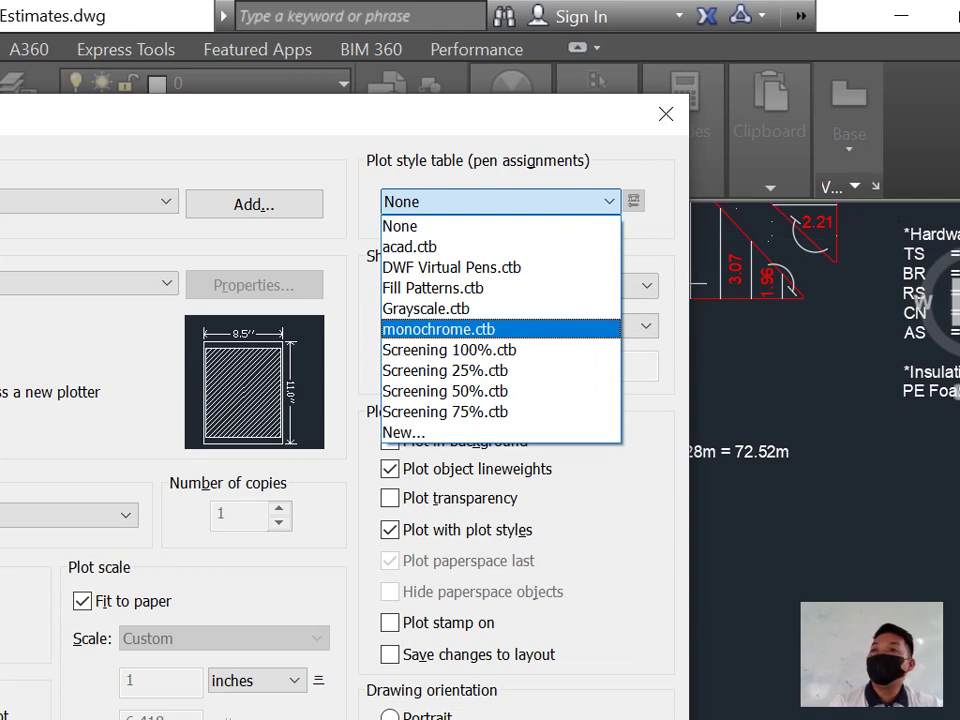
key("Up")
key("Up")
key("Escape")
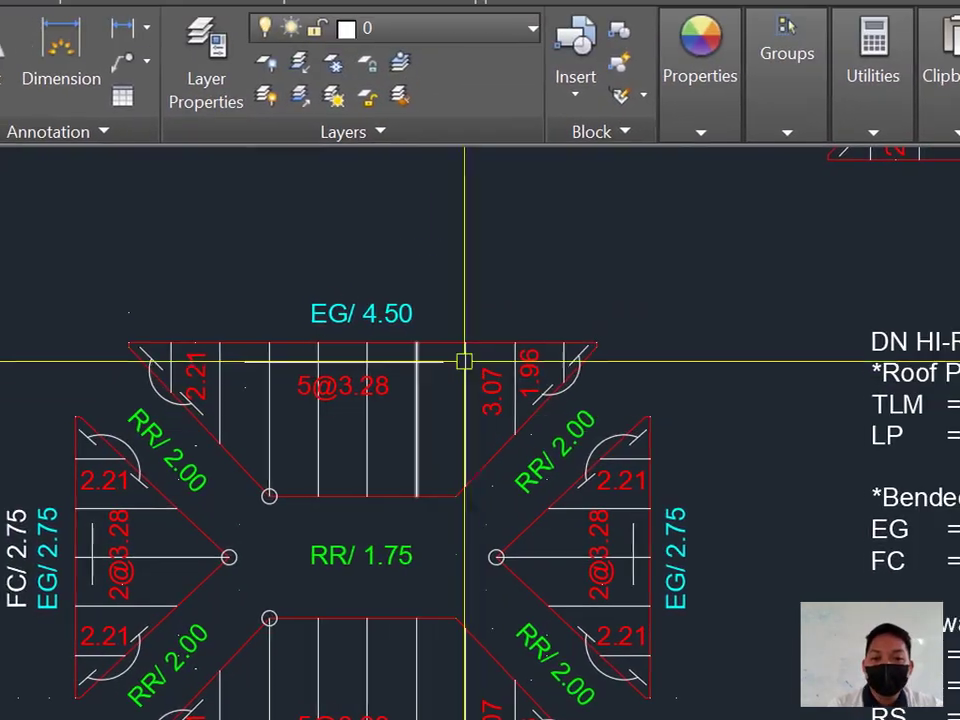
Step: Match the properties of the left white FC/ 2.75 dimension onto the FC/ 4.25 dimension below the bottom eave
scroll(483, 360, "down", 5)
scroll(488, 364, "up", 7)
scroll(442, 421, "down", 4)
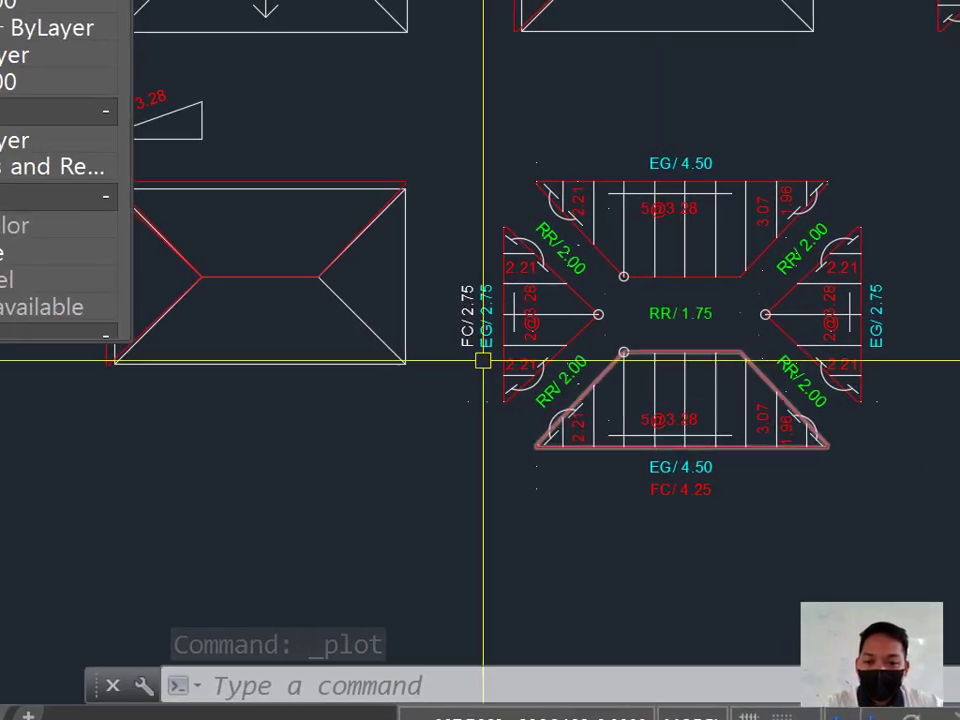
scroll(482, 360, "up", 2)
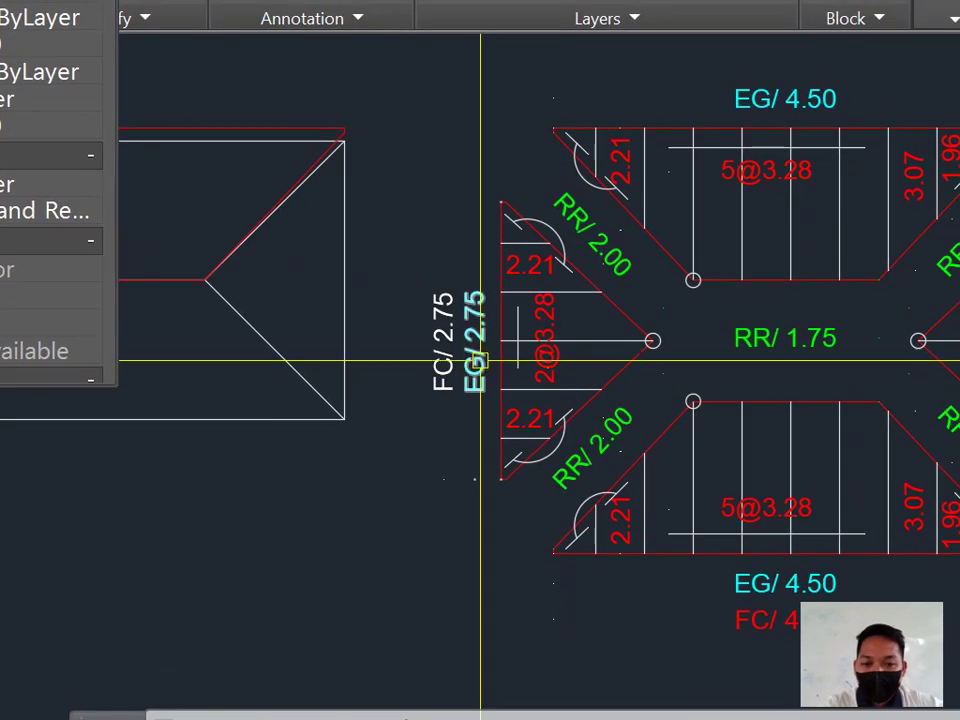
type("MA")
key("Return")
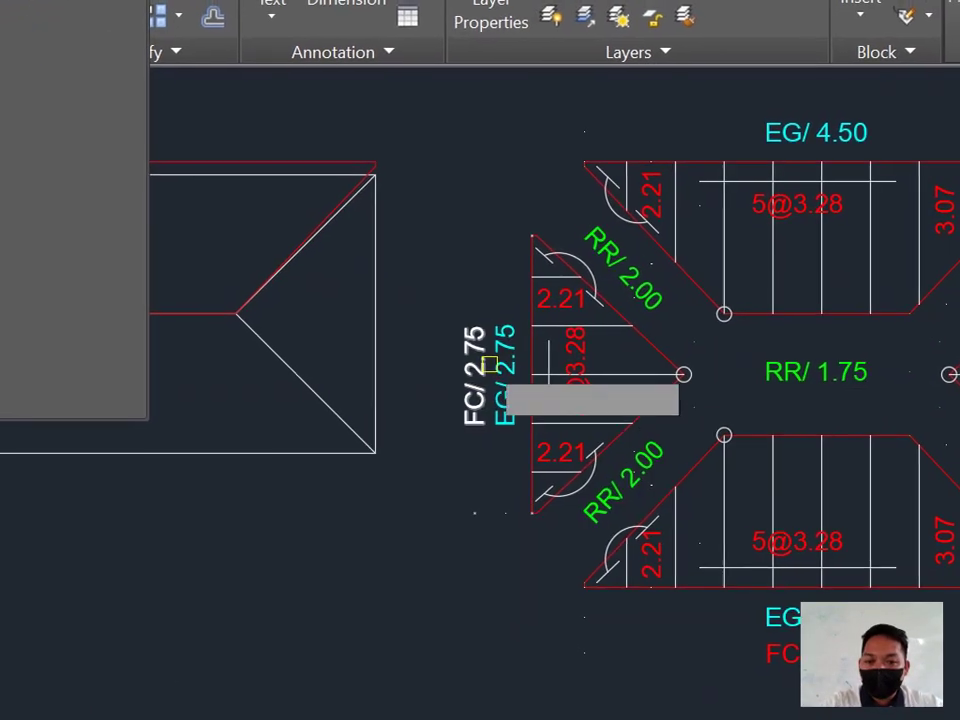
left_click(470, 340)
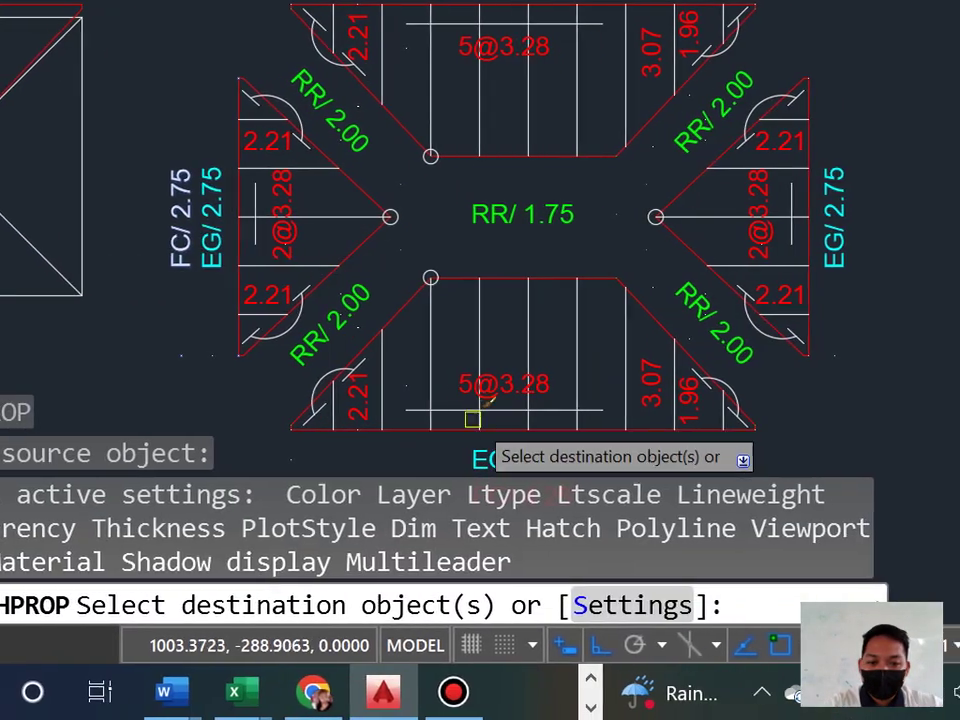
middle_click_drag(472, 420, 472, 360)
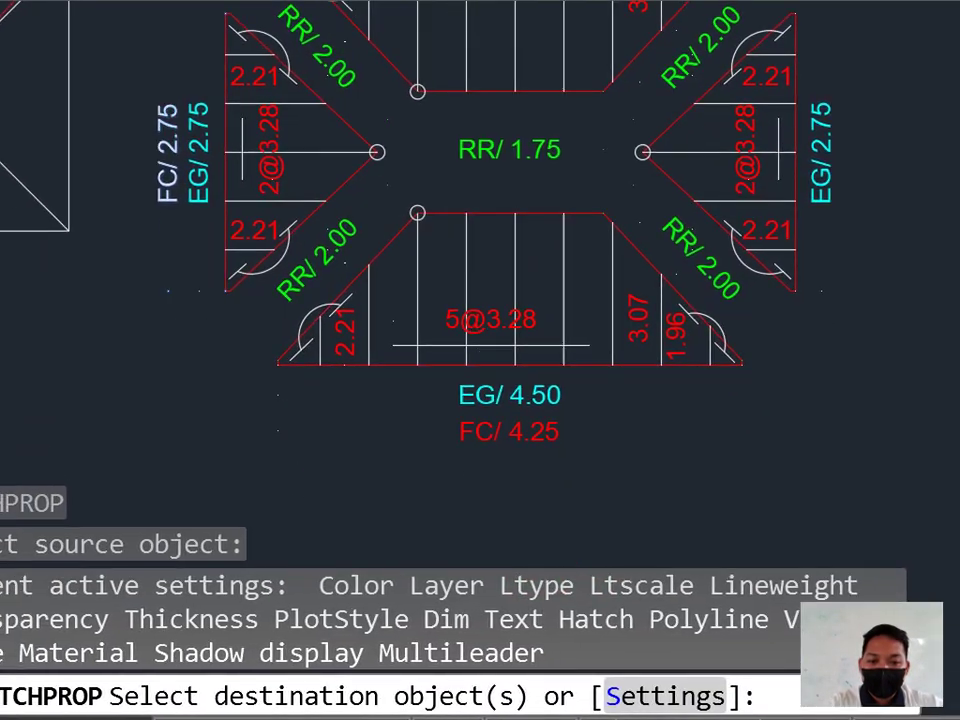
scroll(481, 358, "down", 4)
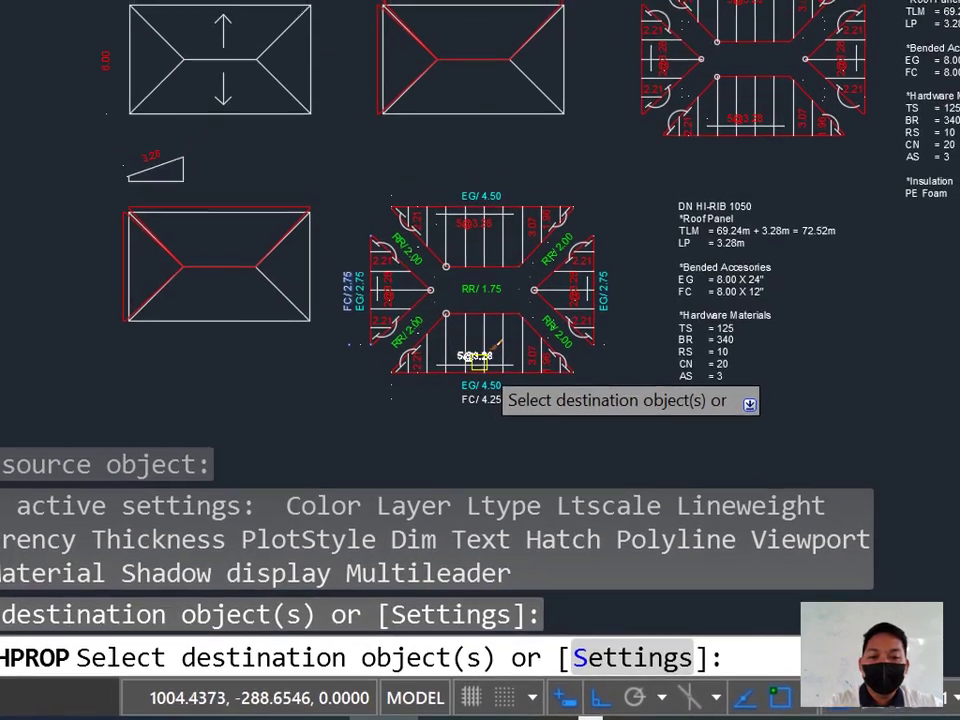
Step: Mirror the FC/ 2.75 dimension to the roof layout's right side about a vertical line through the ridge midpoint, keeping the original
scroll(481, 358, "up", 2)
scroll(479, 357, "up", 4)
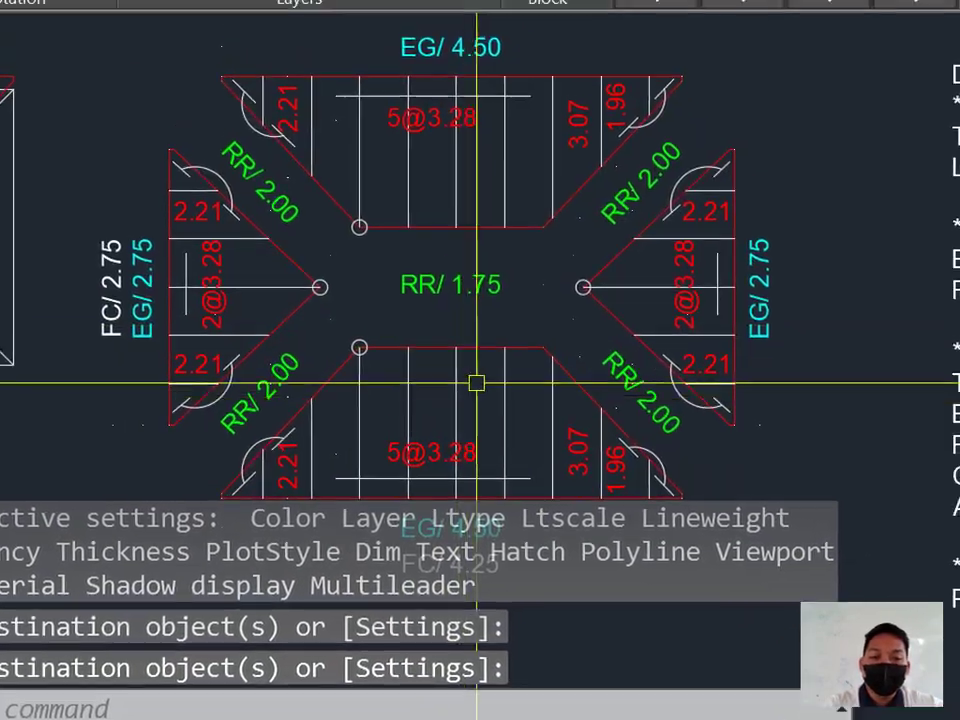
type("M")
key("Return")
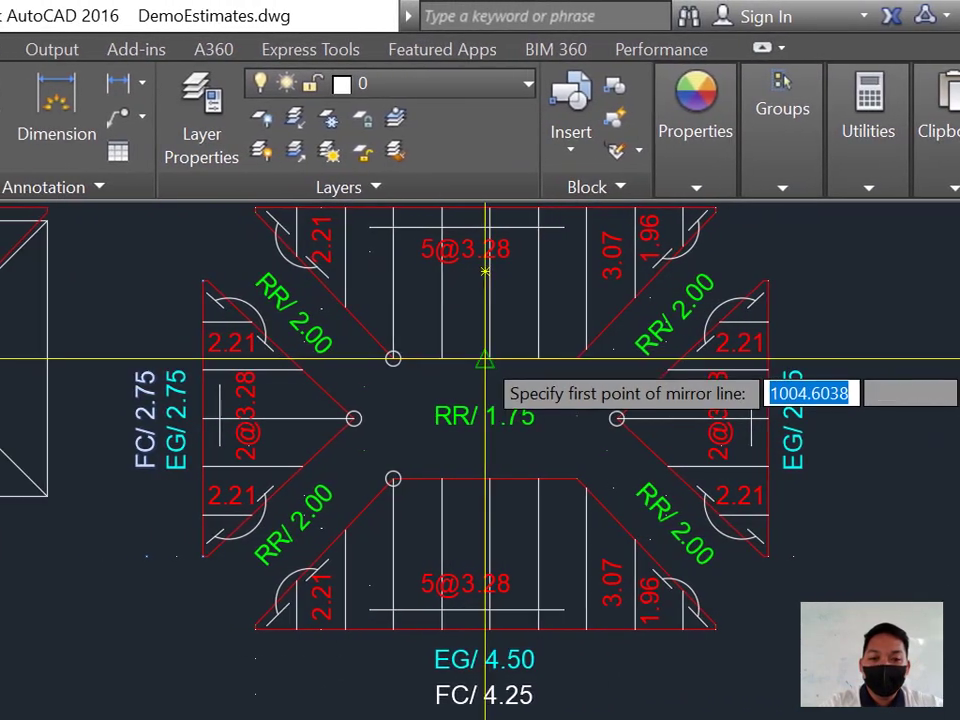
left_click(488, 358)
scroll(488, 360, "down", 4)
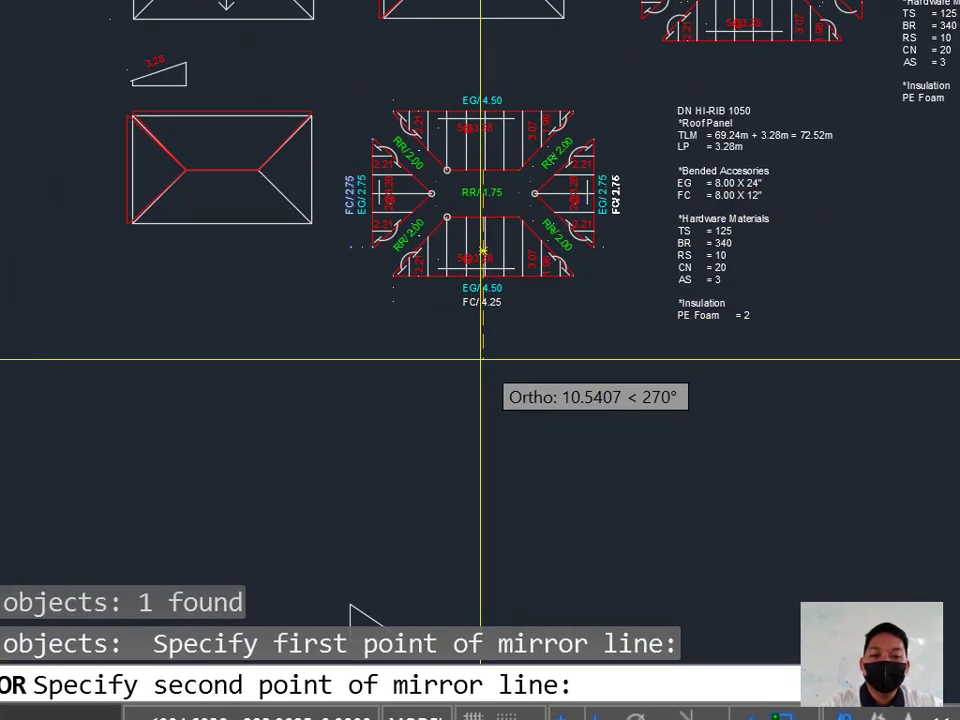
left_click(481, 600)
key("Return")
scroll(481, 345, "up", 2)
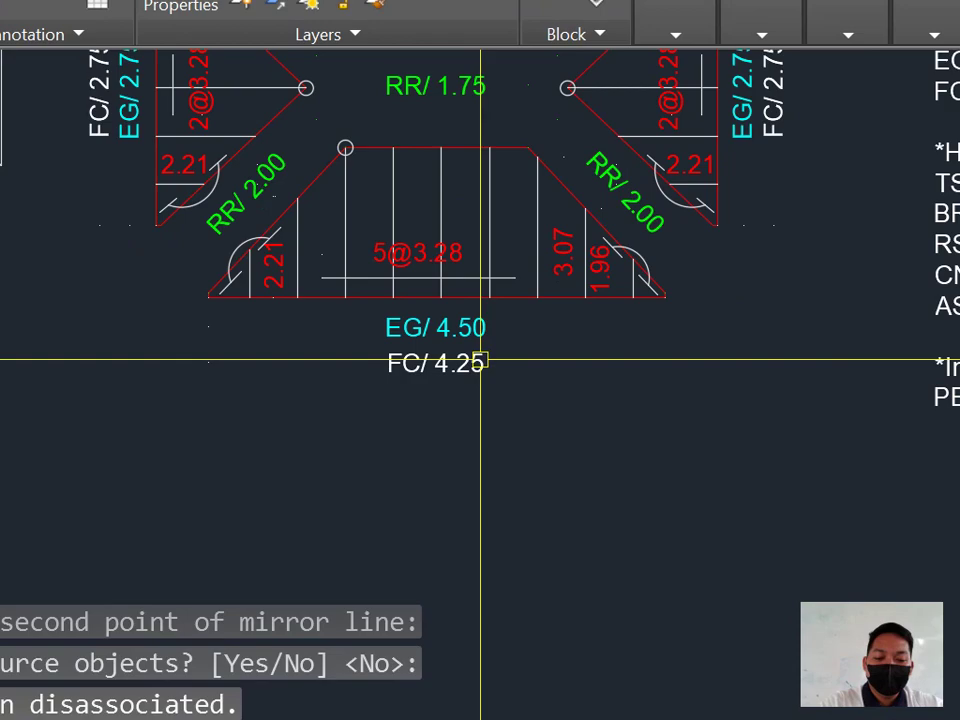
Step: Mirror the bottom FC/ 4.25 dimension above the roof layout's top eave about the layout's horizontal centerline, keeping the original
type("MI")
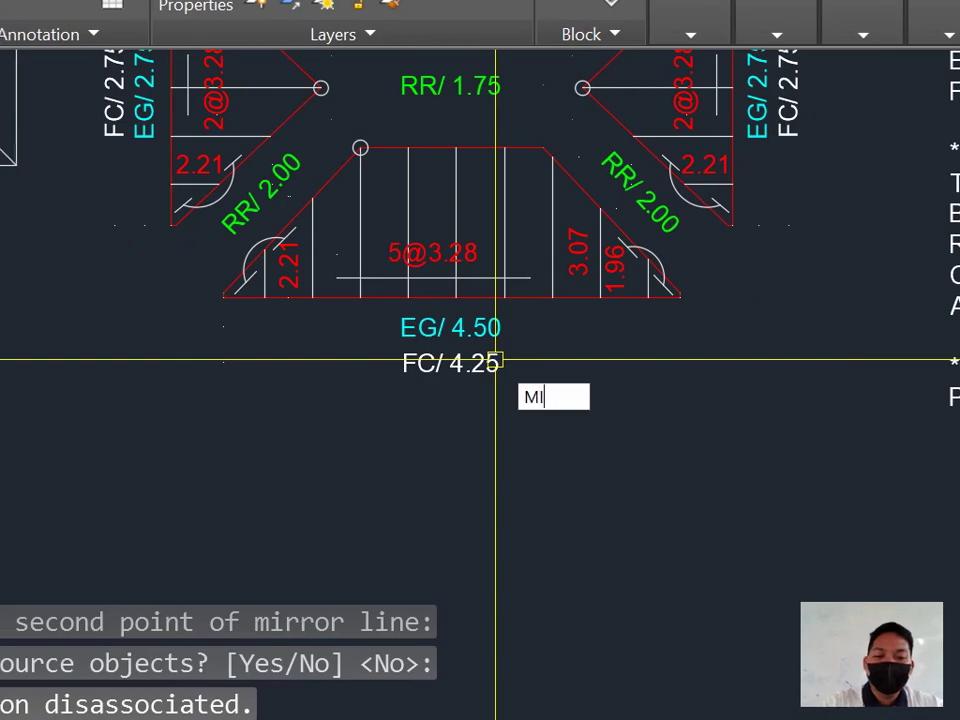
key("Return")
left_click(461, 361)
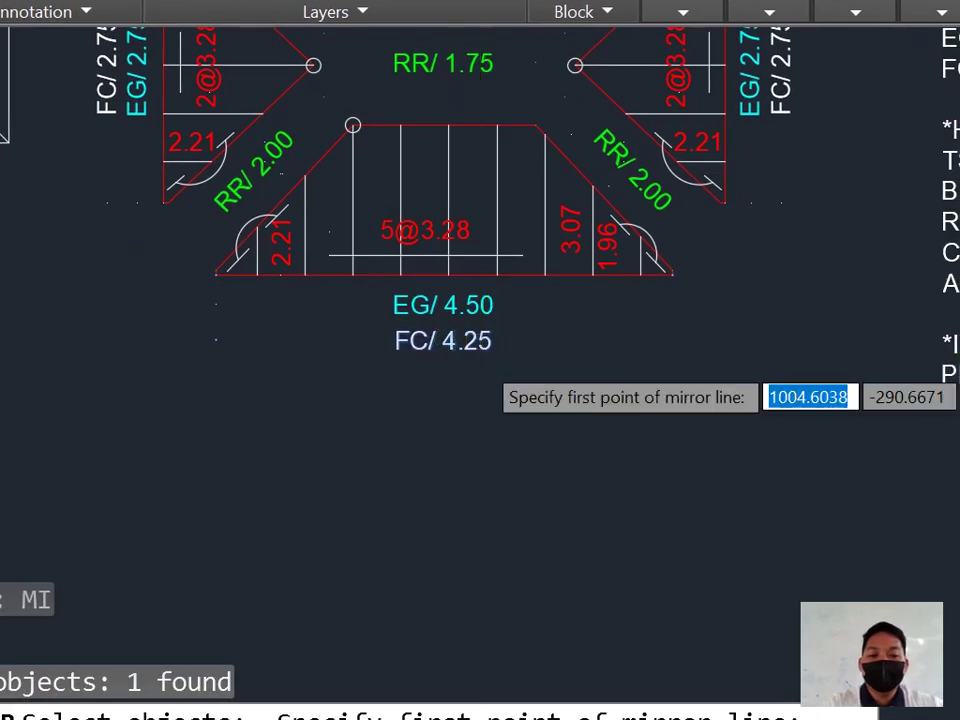
scroll(501, 278, "down", 2)
scroll(524, 228, "up", 2)
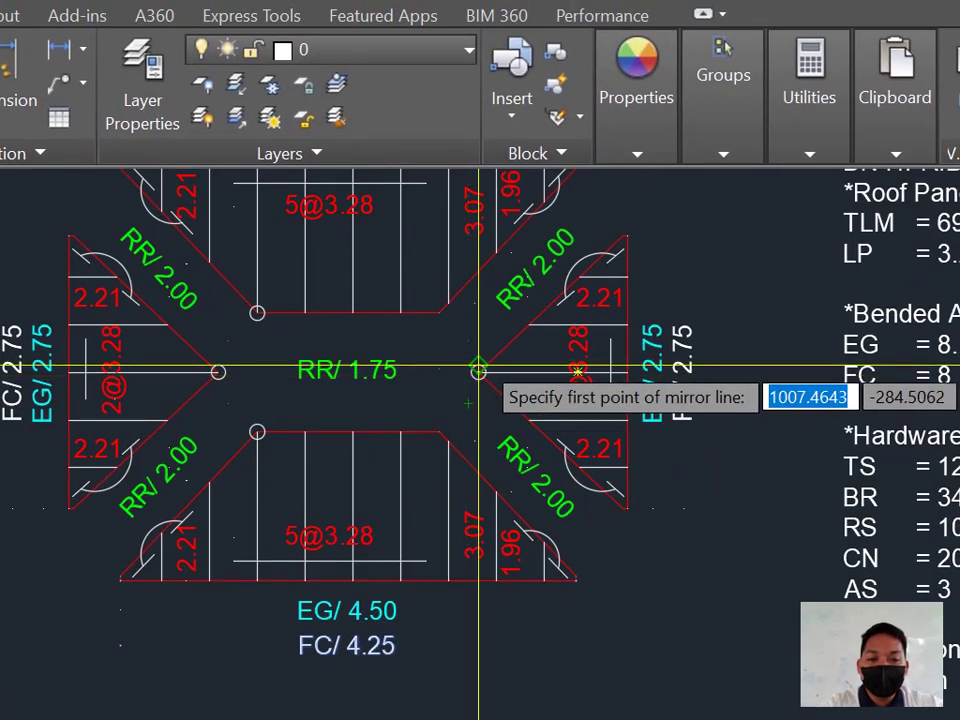
left_click(480, 359)
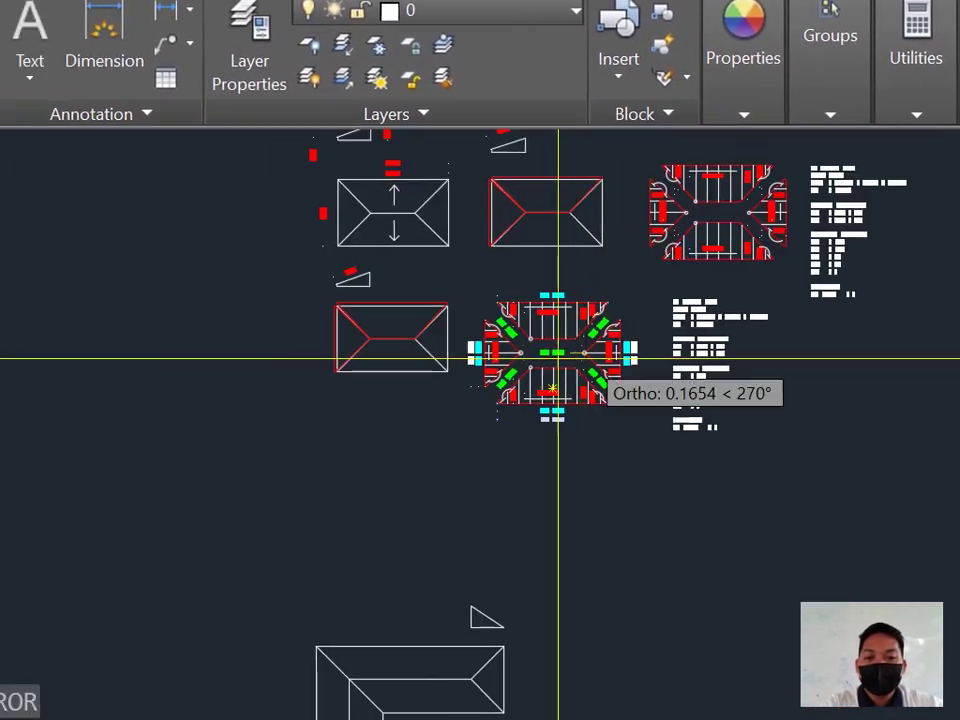
scroll(480, 358, "down", 5)
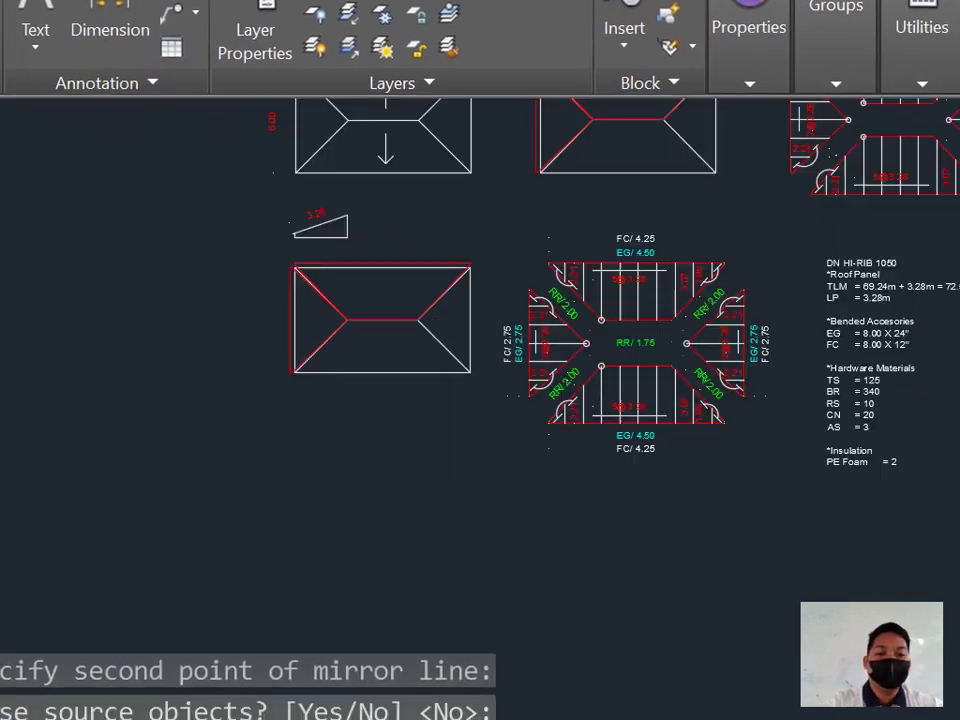
key("Return")
Step: Review the FC and EG labels around the roof layout alongside the Bended Accesories entries in the DN HI-RIB 1050 notes
scroll(480, 350, "up", 5)
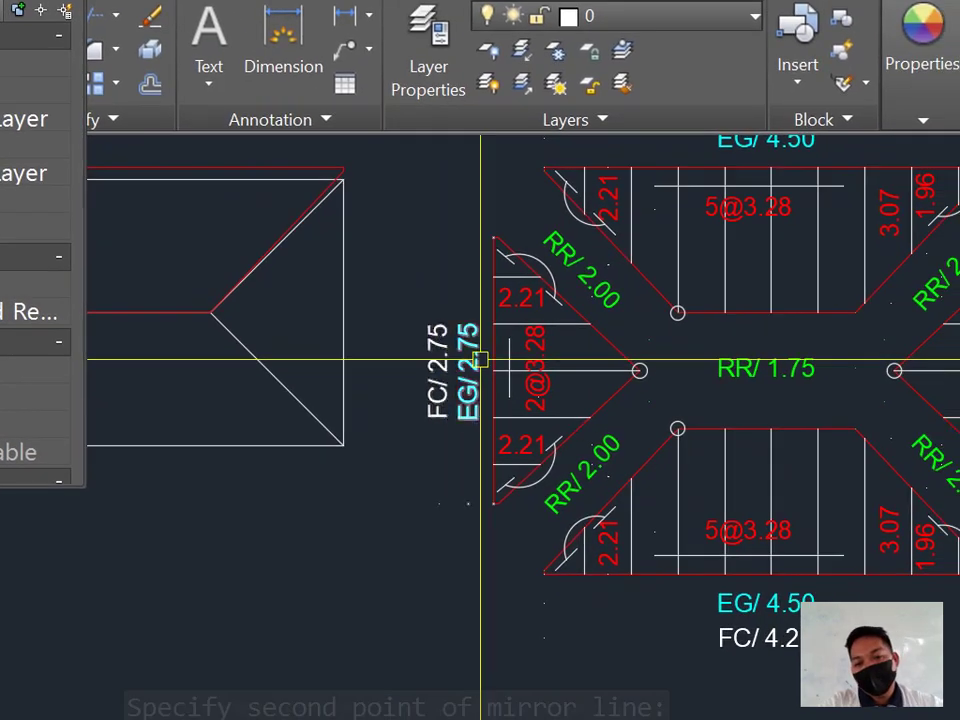
scroll(480, 359, "down", 5)
scroll(440, 364, "up", 5)
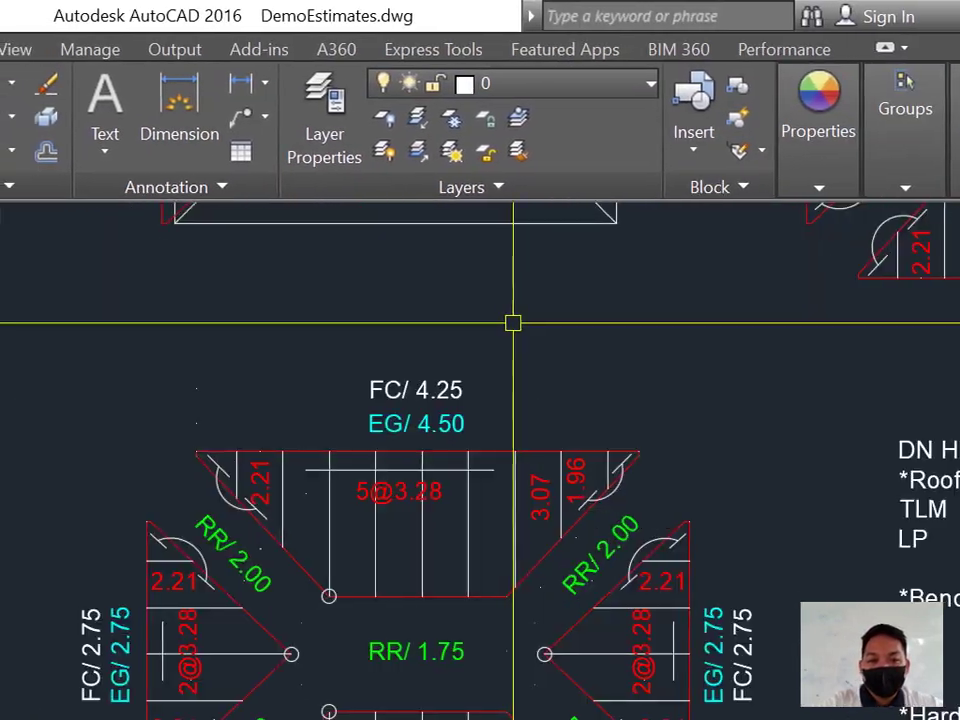
scroll(495, 335, "down", 5)
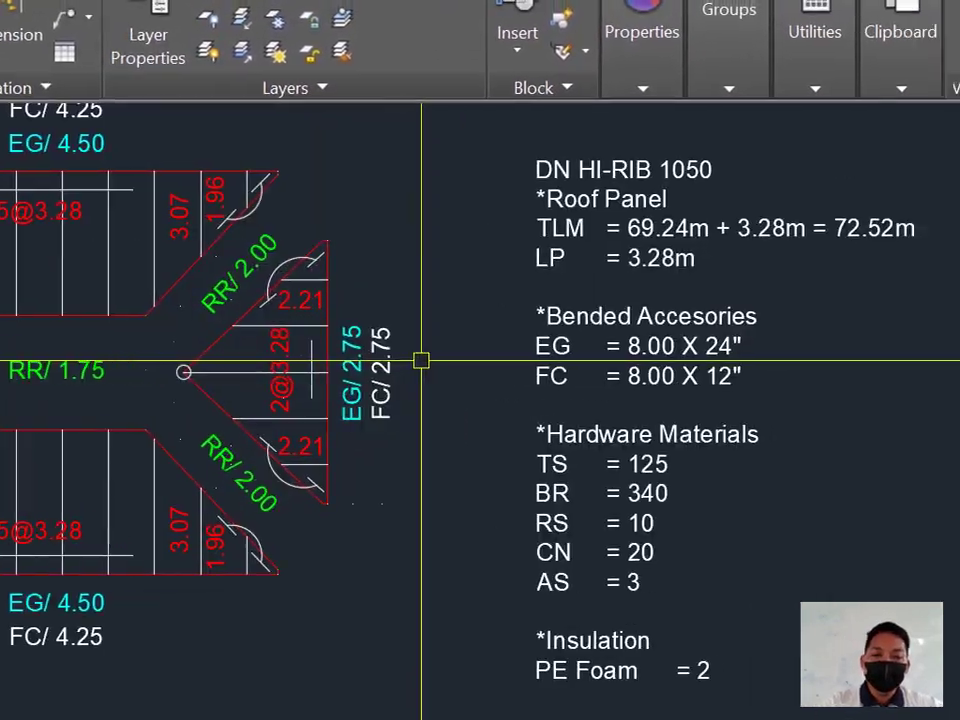
scroll(624, 375, "down", 3)
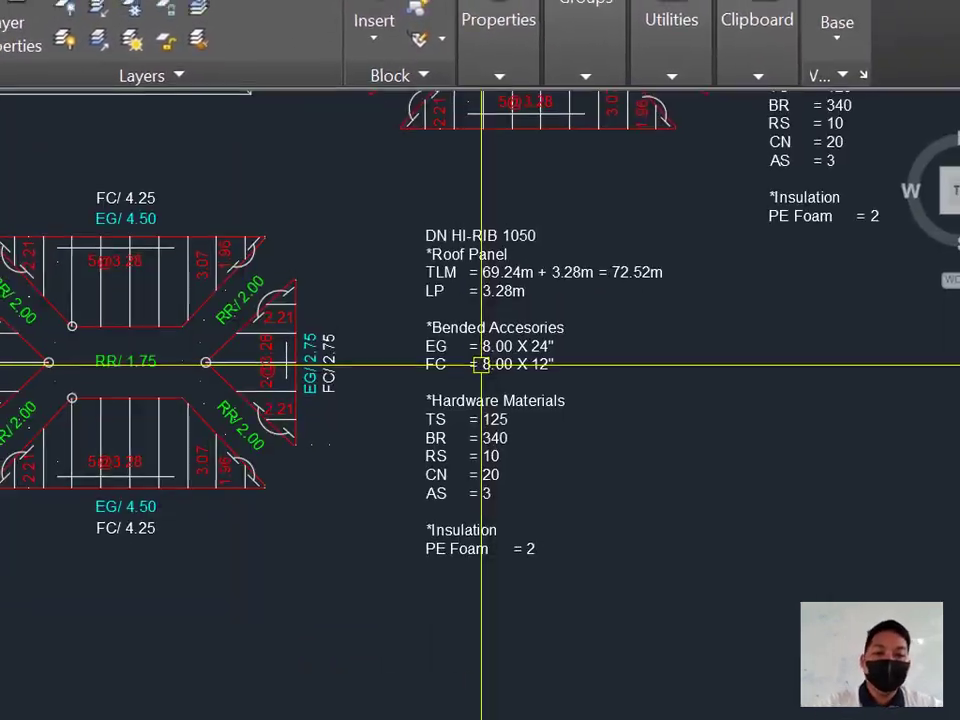
scroll(573, 356, "up", 5)
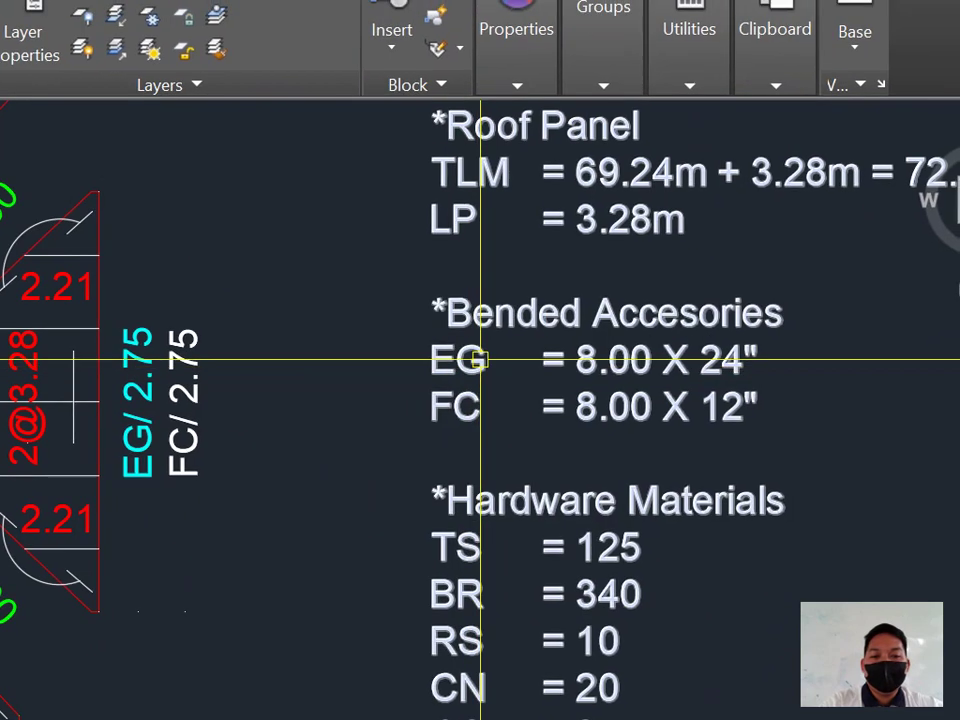
scroll(477, 358, "down", 2)
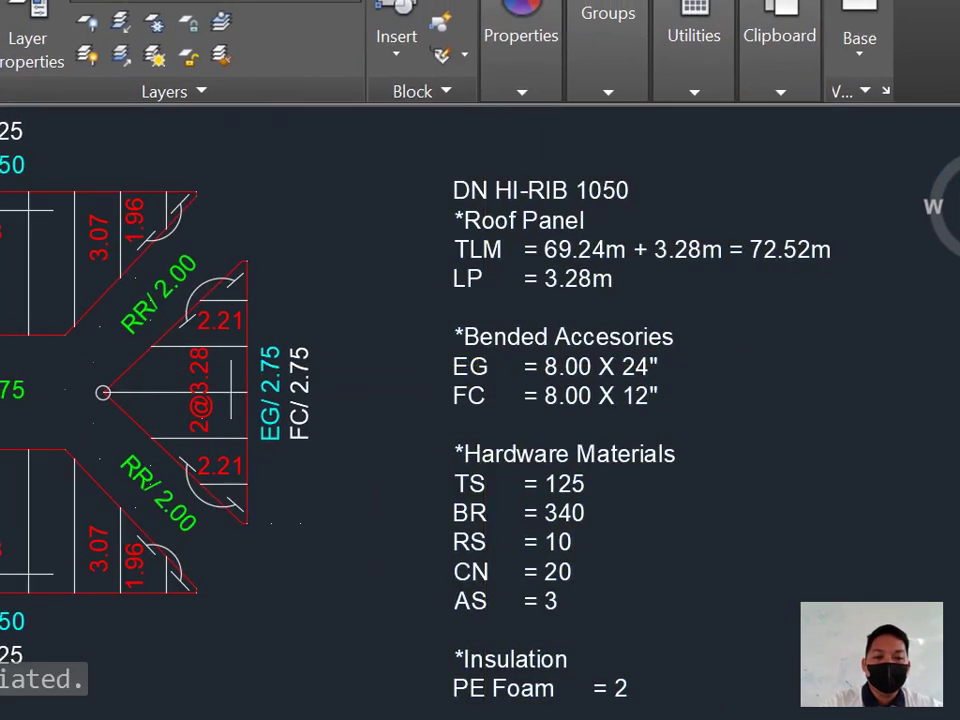
Step: Add an "RR =" line below the FC entry under Bended Accesories in the DN HI-RIB 1050 notes
scroll(476, 358, "up", 2)
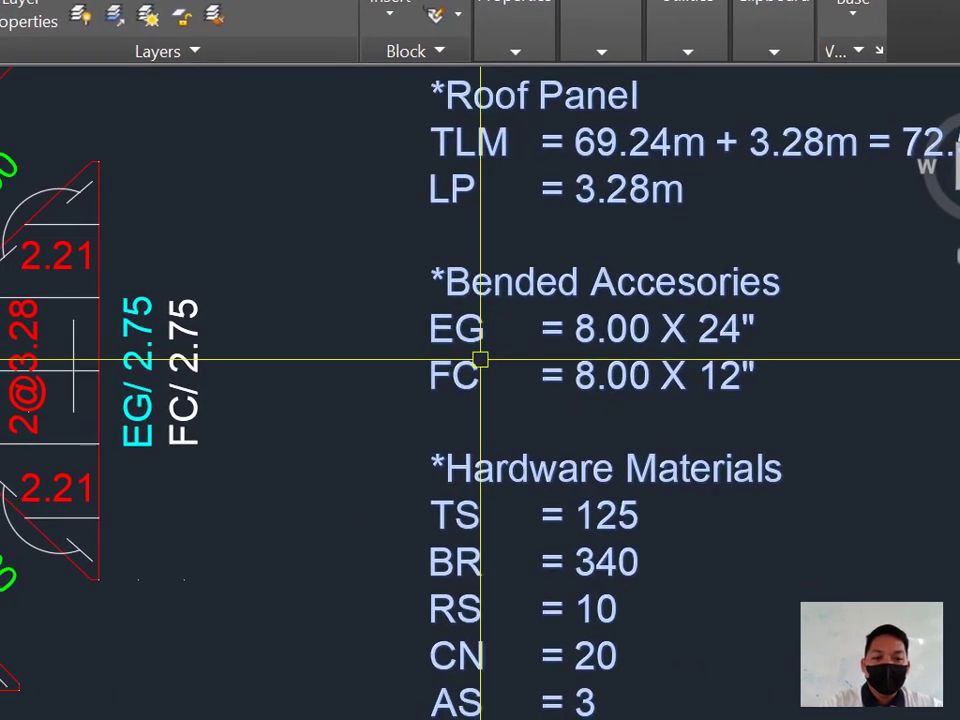
double_click(482, 358)
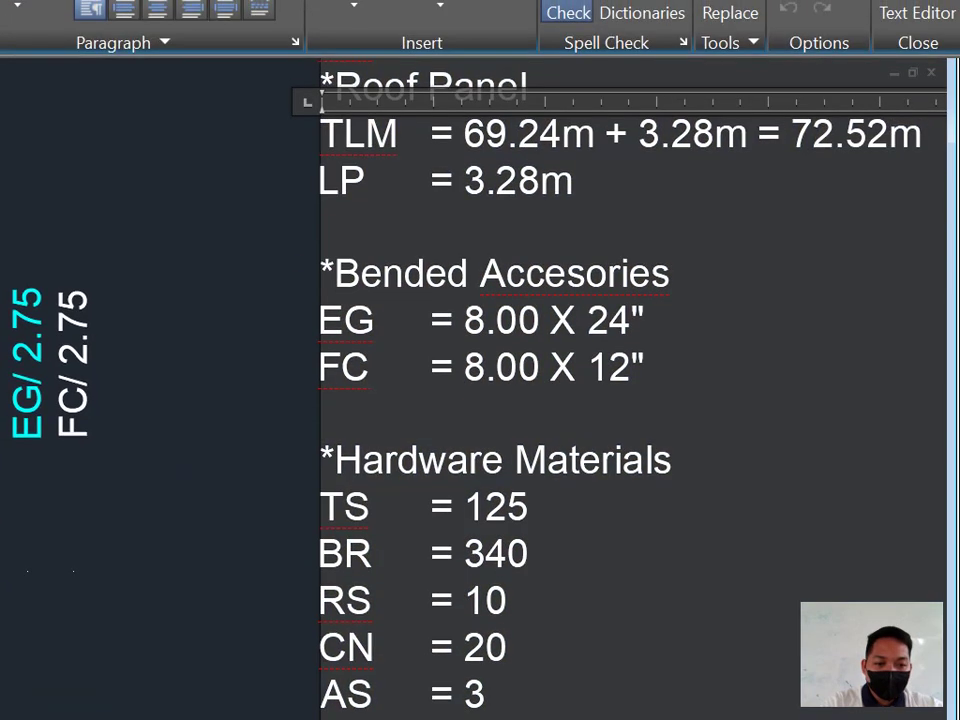
left_click(646, 370)
key("Return")
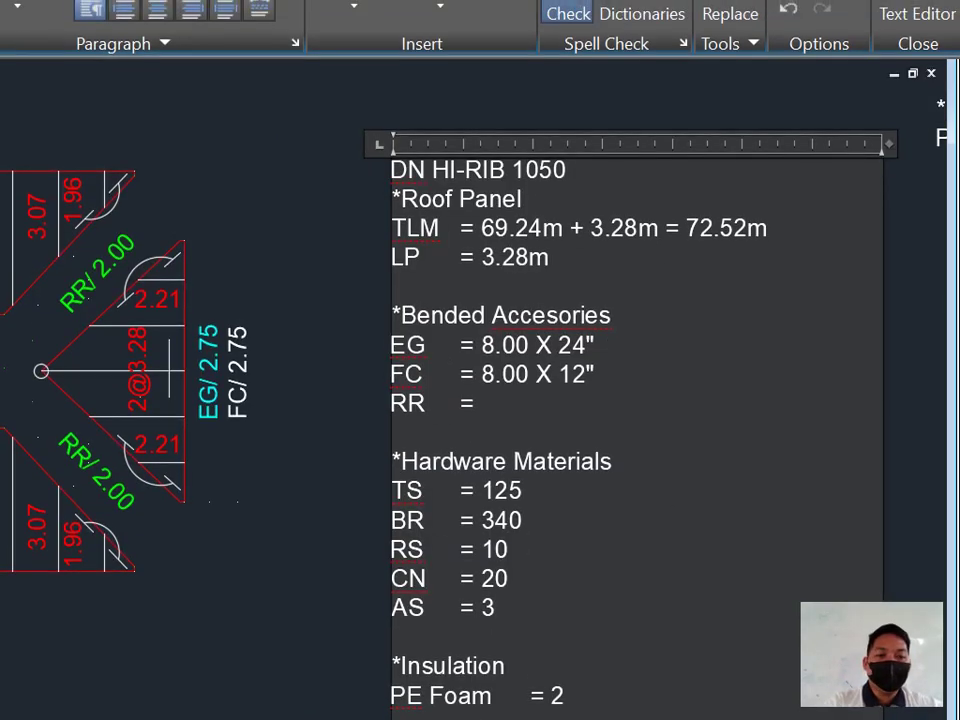
Step: Copy the EG entry's value 8.00 X 24" and place the text cursor after the equals sign of the RR line
scroll(573, 360, "up", 2)
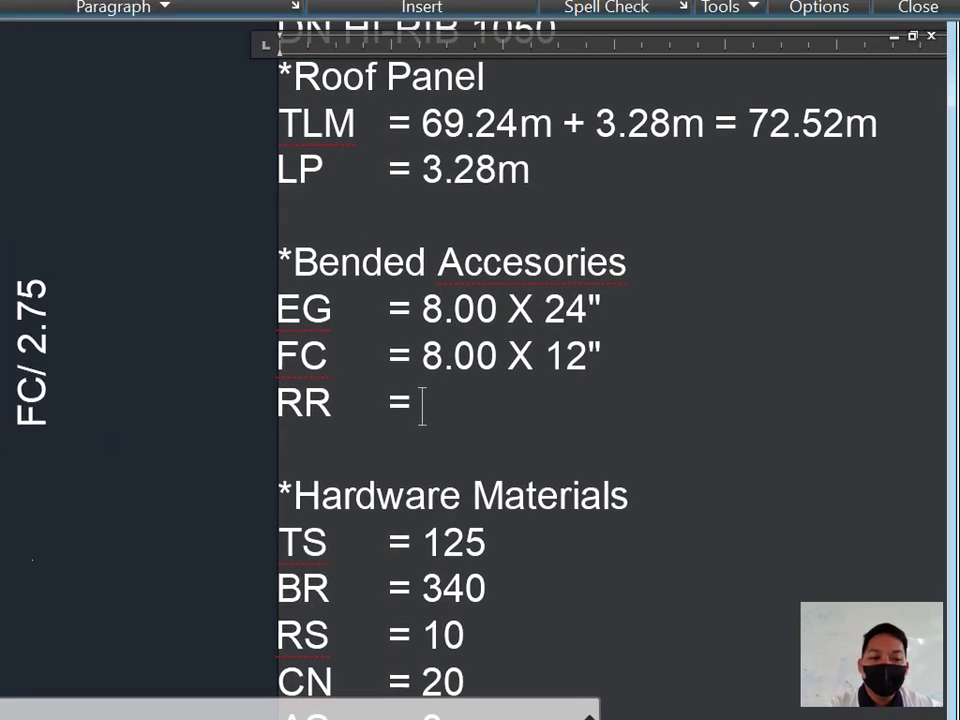
left_click_drag(603, 309, 443, 309)
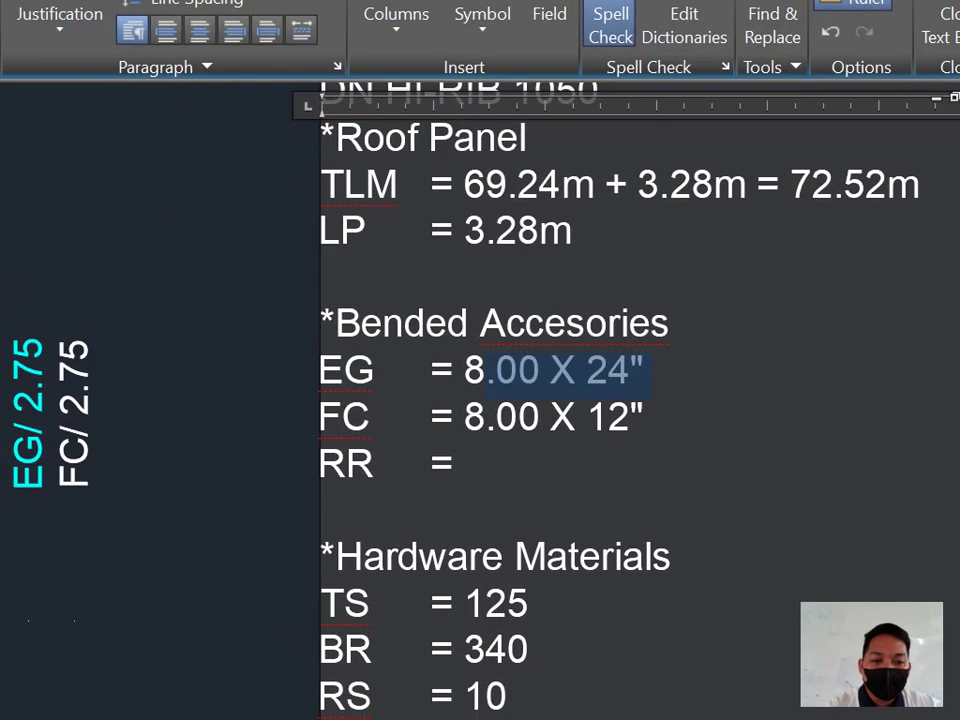
left_click_drag(486, 370, 463, 370)
key("ctrl+c")
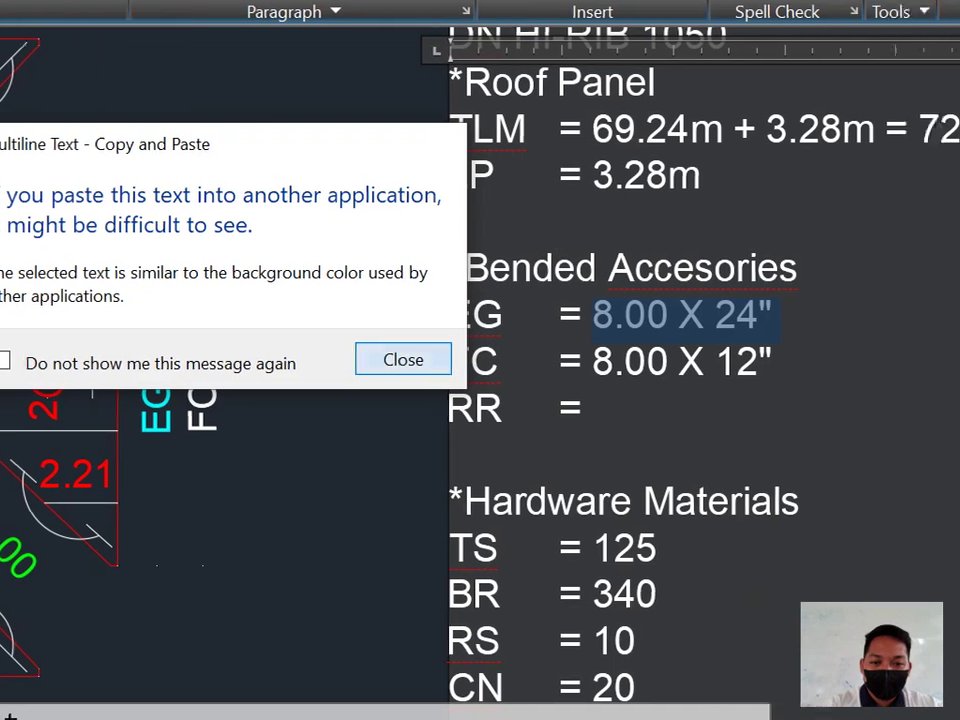
left_click(464, 383)
left_click(654, 432)
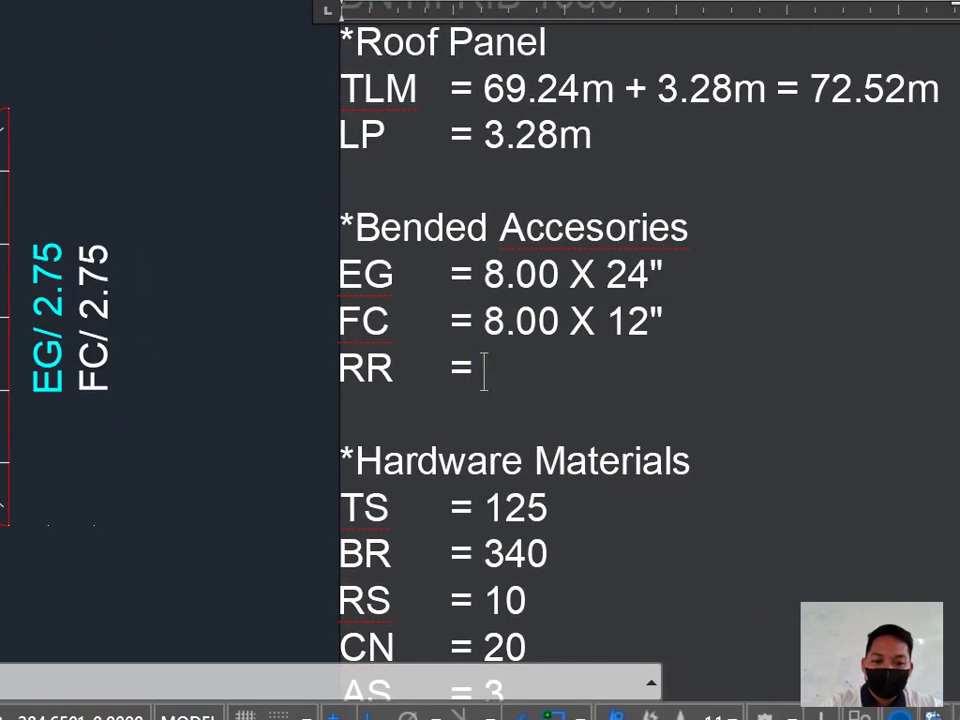